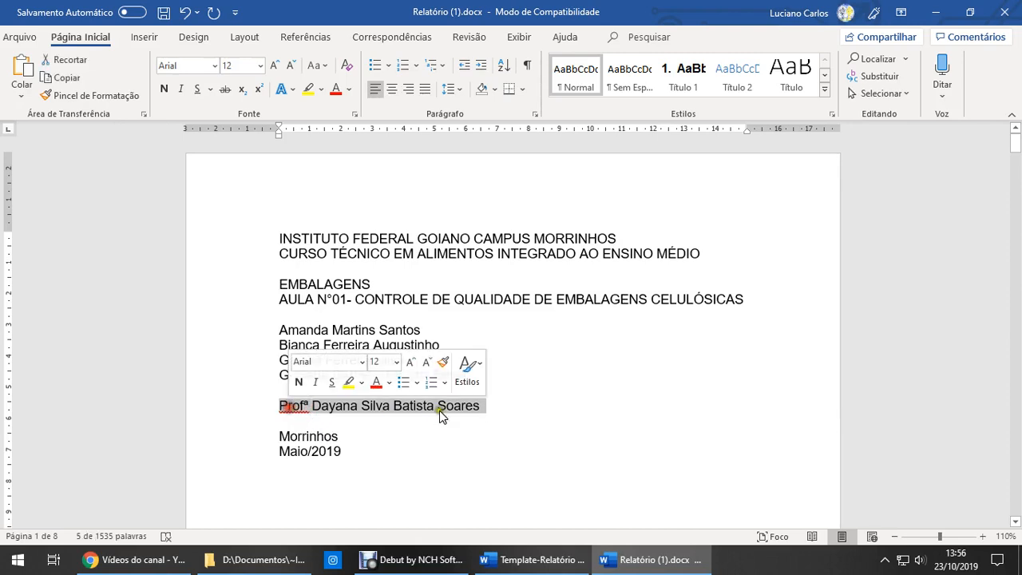
# Step: Examine the student and professor names on the report's cover page
pyautogui.click(489, 407)
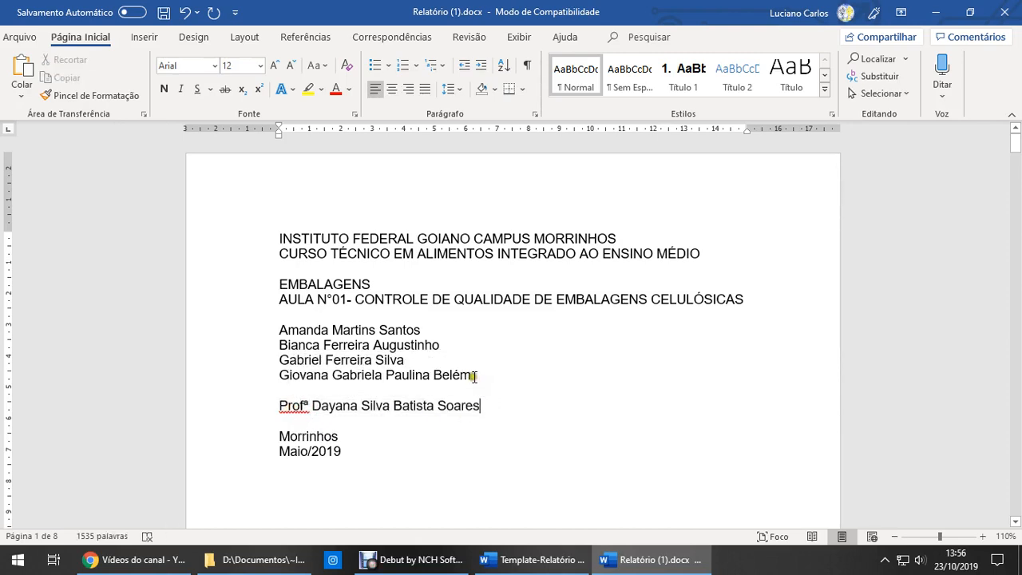
pyautogui.moveTo(473, 376); pyautogui.dragTo(288, 330)
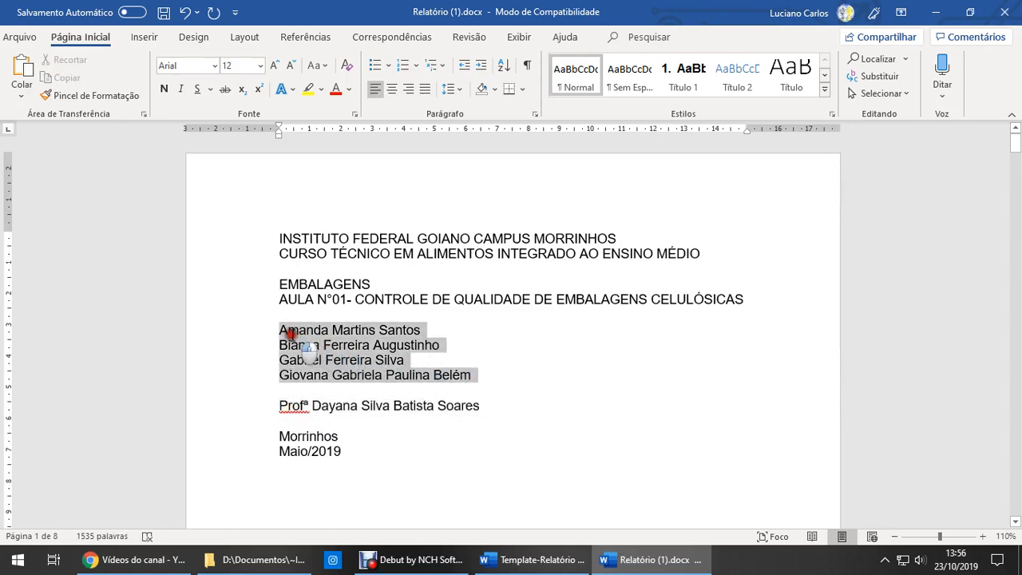
pyautogui.click(489, 359)
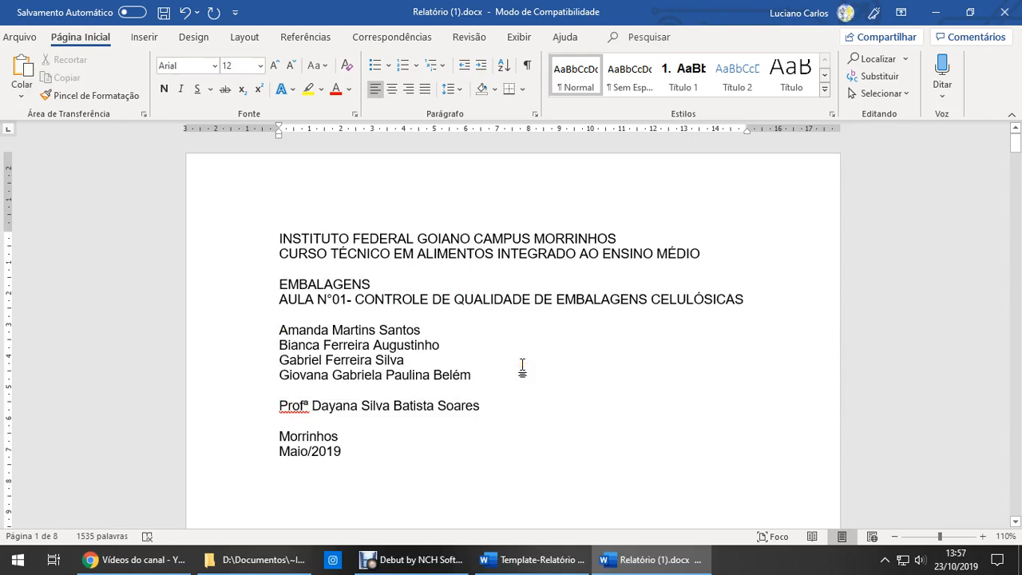
pyautogui.scroll(-2, 522, 367)
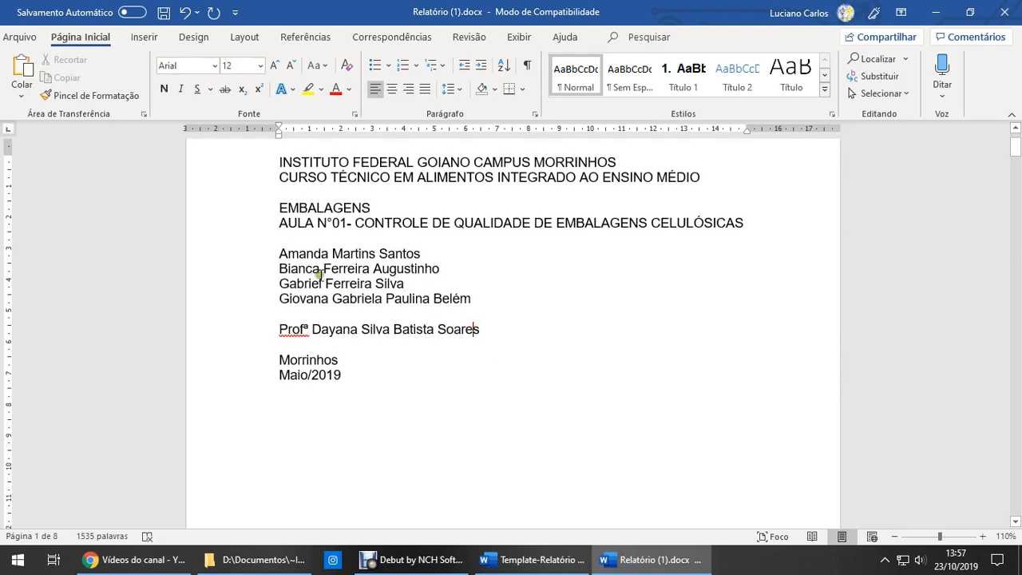
pyautogui.moveTo(279, 253); pyautogui.dragTo(381, 299)
pyautogui.click(513, 310)
# Step: Look through the whole report from the cover page to the bibliographic references and return to the start
pyautogui.press('pagedown')
pyautogui.press('pageup')
pyautogui.press('pagedown')
pyautogui.press('pagedown')
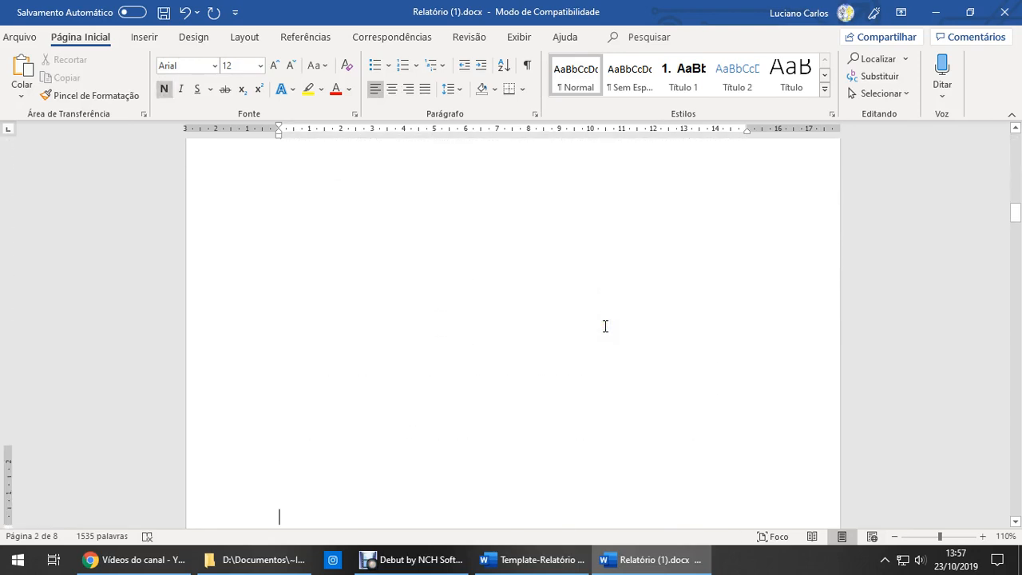
pyautogui.press('pagedown')
pyautogui.press('pagedown')
pyautogui.press('pagedown')
pyautogui.press('pagedown')
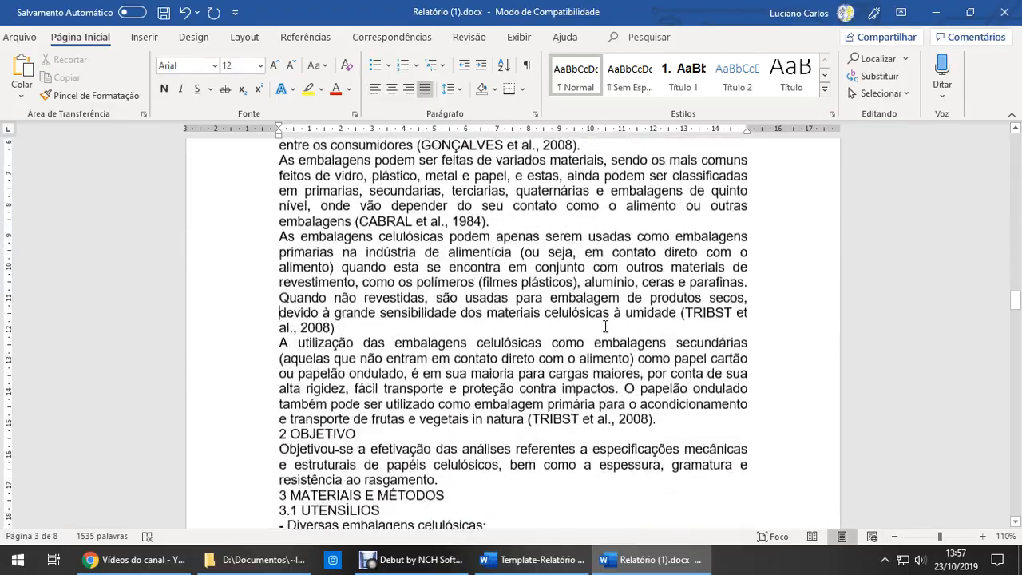
pyautogui.press('pagedown')
pyautogui.press('pagedown')
pyautogui.press('pagedown')
pyautogui.press('pagedown')
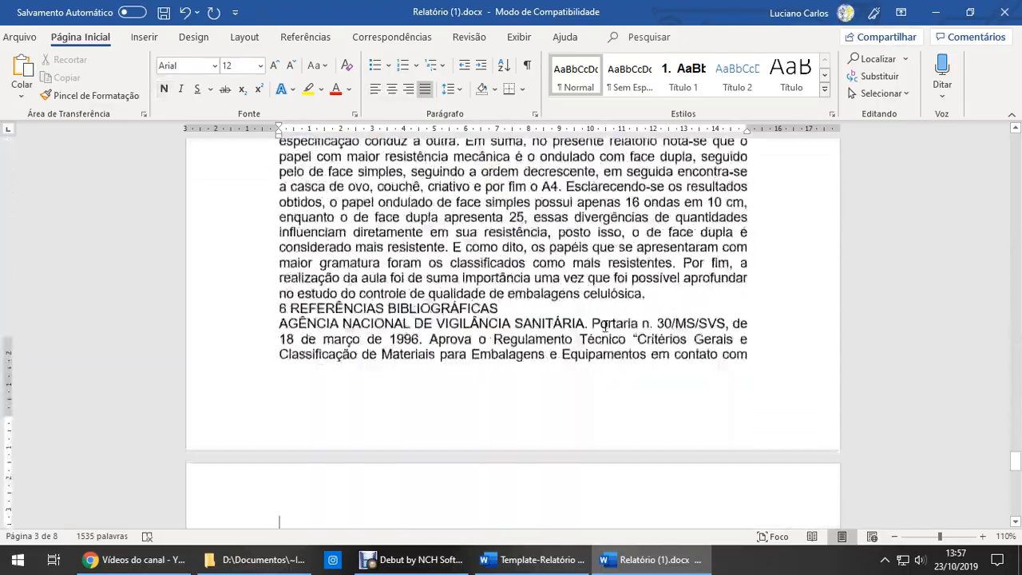
pyautogui.press('pagedown')
pyautogui.press('pagedown')
pyautogui.press('pageup')
pyautogui.press('pageup')
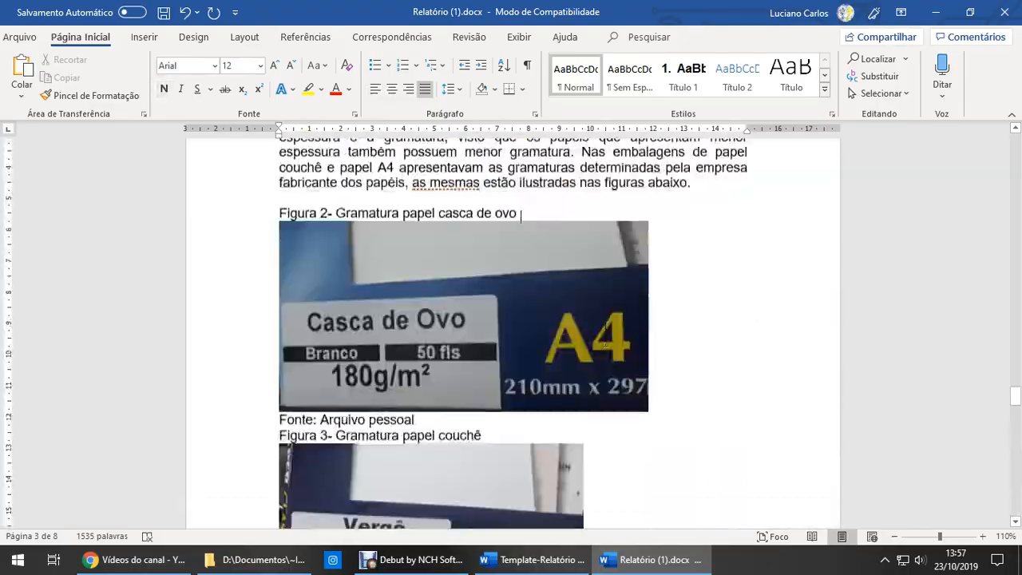
pyautogui.press('pageup')
pyautogui.press('pageup')
pyautogui.press('pageup')
pyautogui.press('pageup')
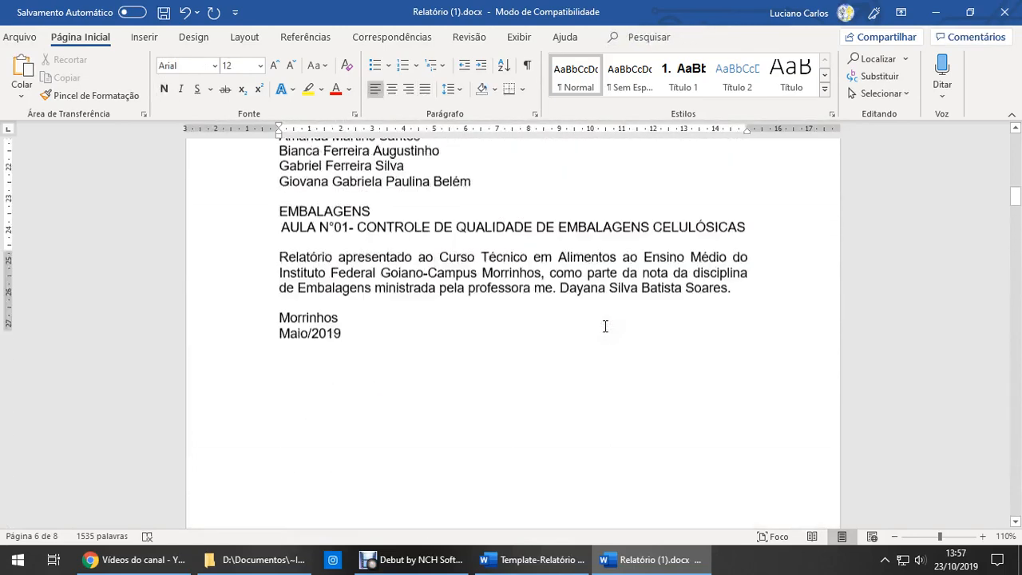
pyautogui.press('pageup')
pyautogui.press('pageup')
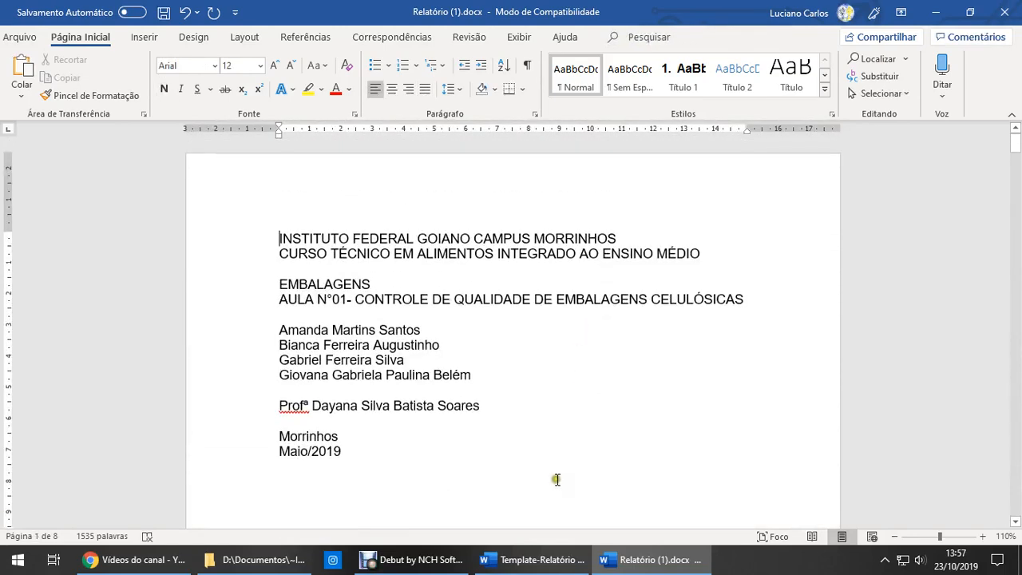
# Step: Compare the layout of the report's opening pages with the cover page of the practical class report template
pyautogui.click(552, 556)
pyautogui.scroll(-4, 608, 344)
pyautogui.scroll(2, 615, 344)
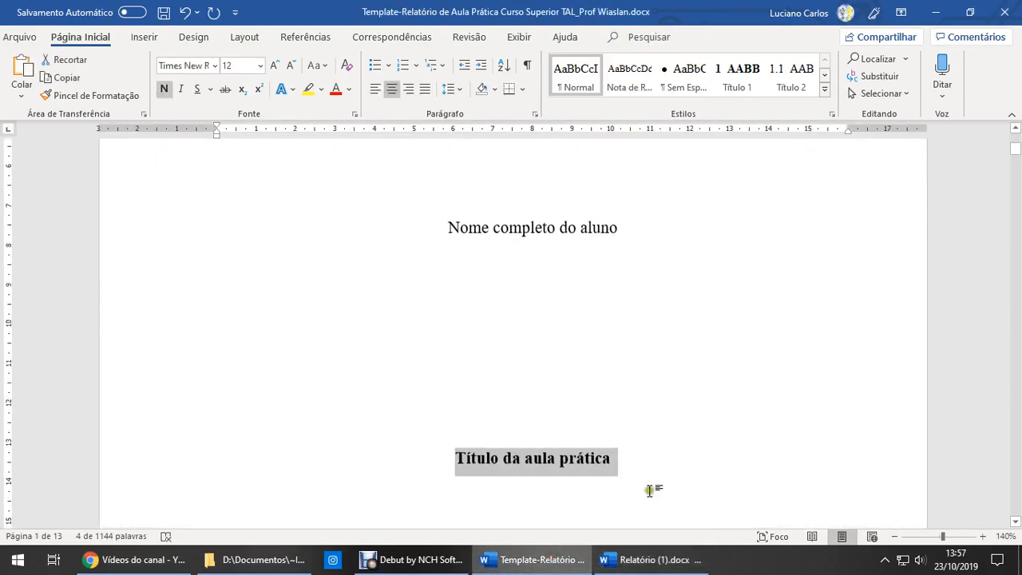
pyautogui.hotkey('alt', 'Tab')
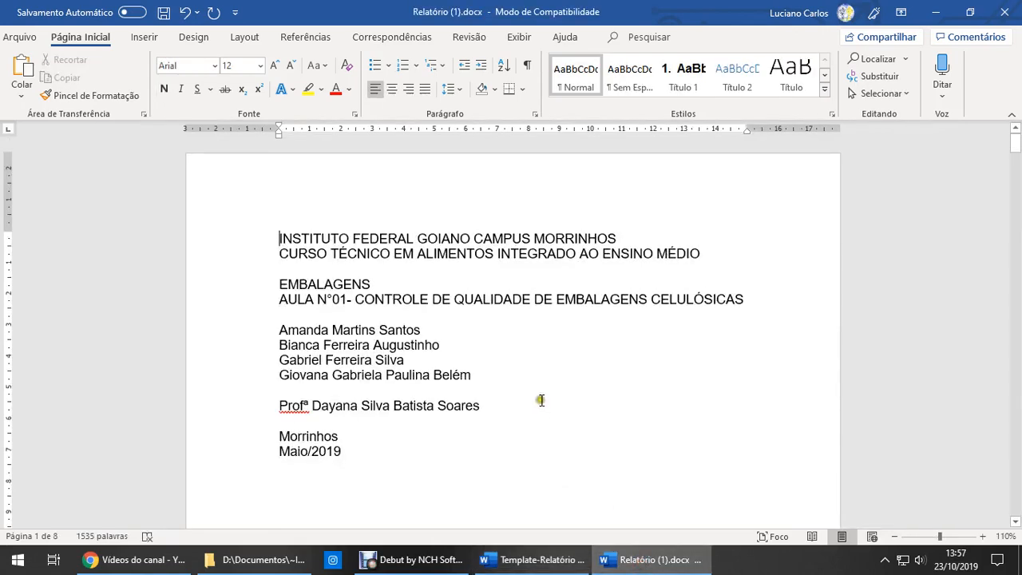
pyautogui.scroll(-3, 534, 379)
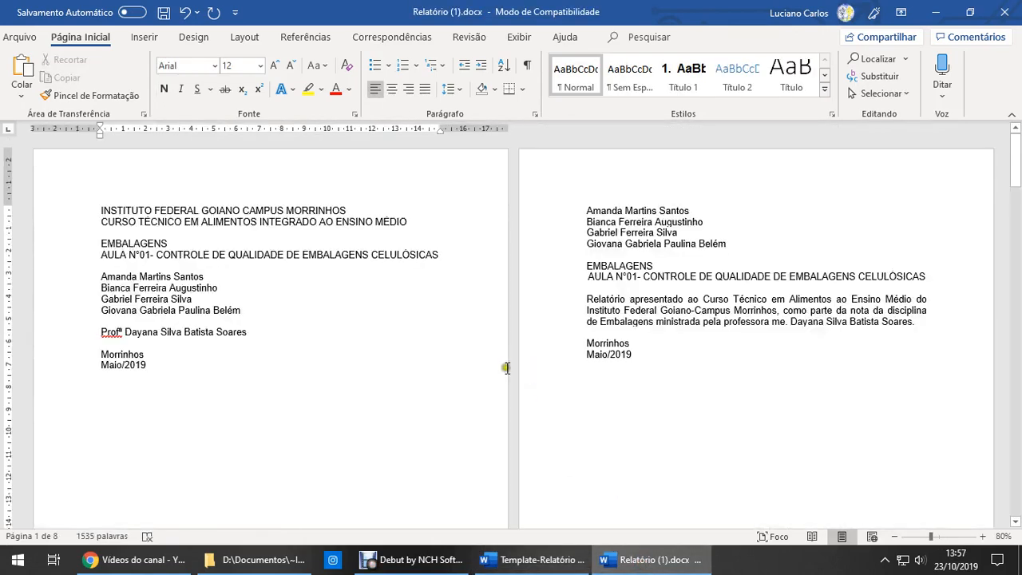
pyautogui.scroll(3, 236, 309)
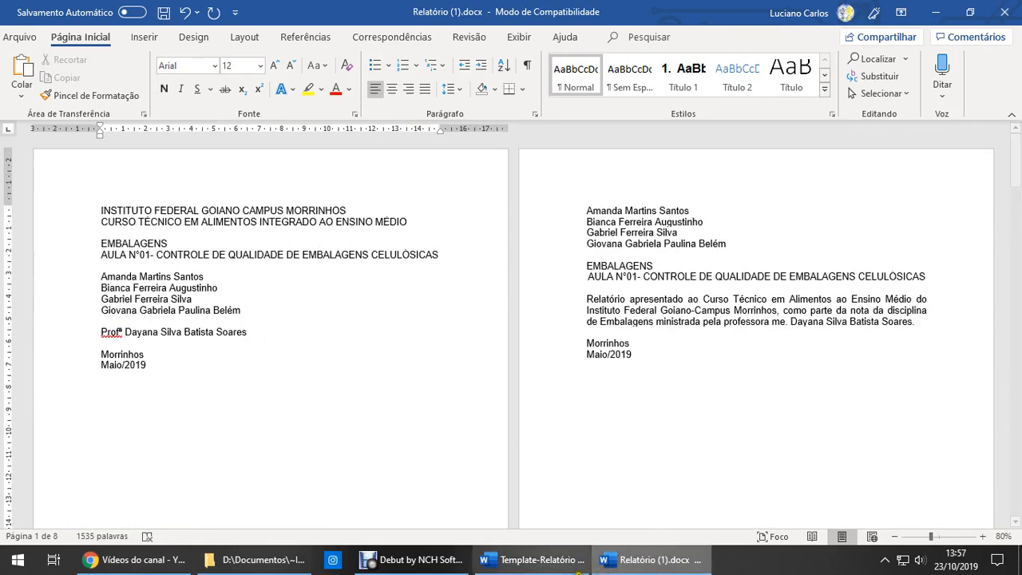
pyautogui.hotkey('alt', 'Tab')
pyautogui.scroll(5, 519, 456)
pyautogui.scroll(-3, 535, 331)
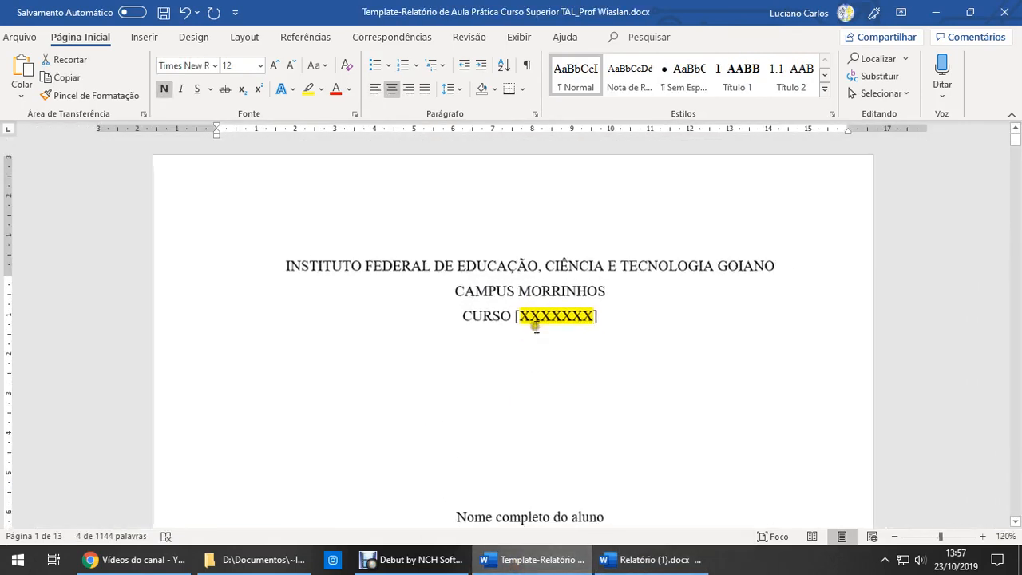
pyautogui.click(418, 253)
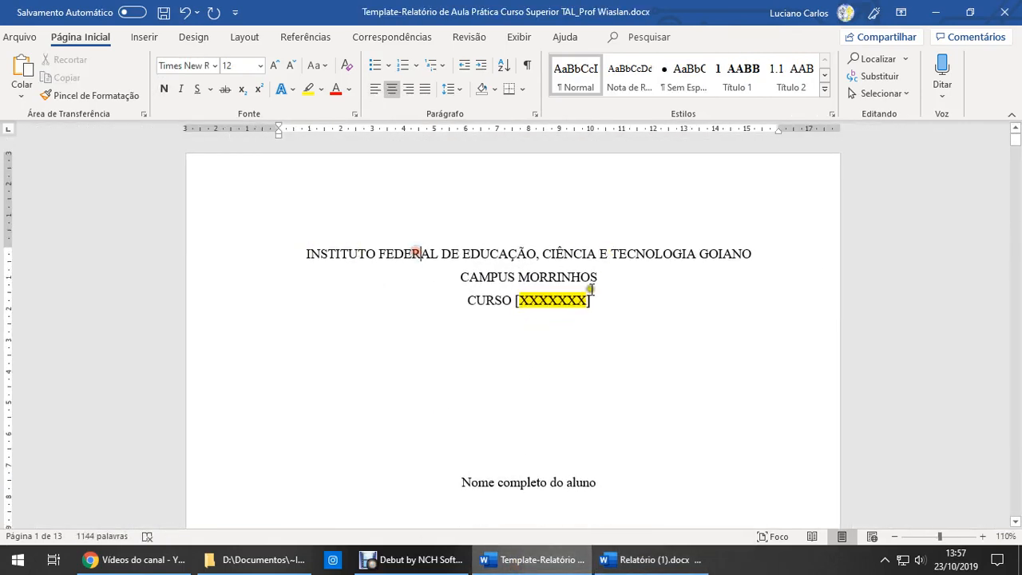
# Step: Center the institution and course lines at the head of the report's cover page
pyautogui.hotkey('alt', 'Tab')
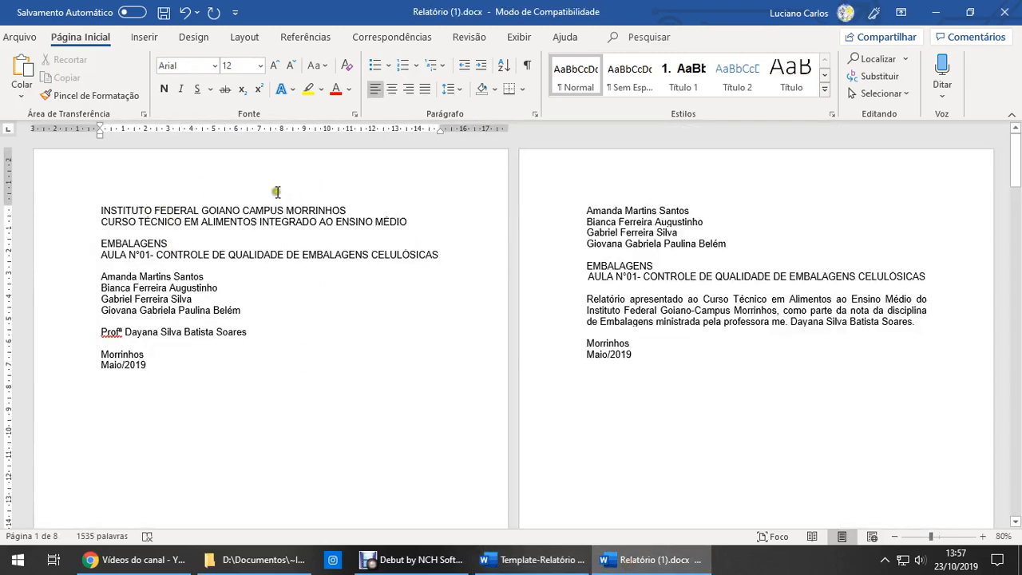
pyautogui.moveTo(269, 211); pyautogui.dragTo(283, 221)
pyautogui.click(390, 89)
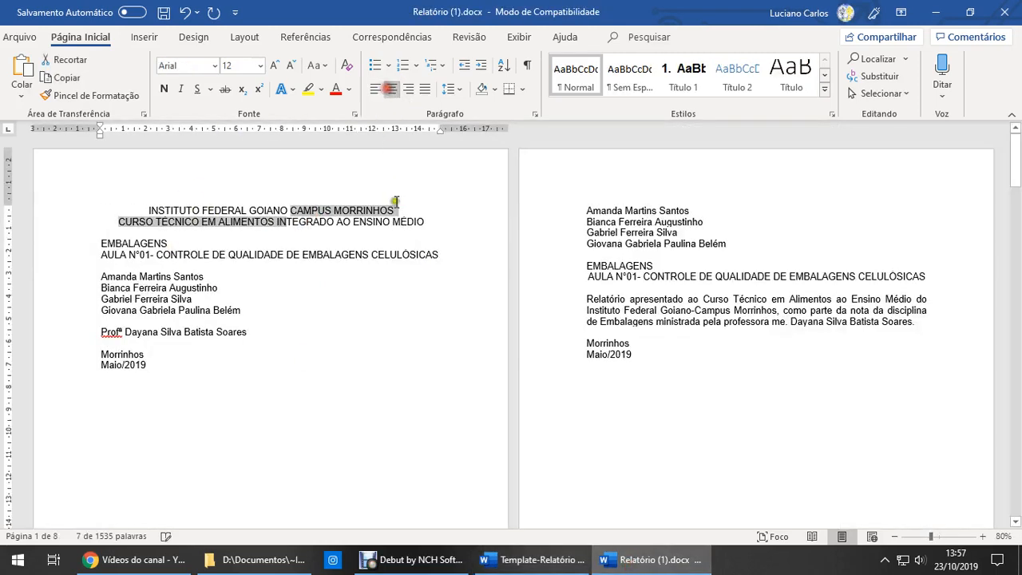
pyautogui.click(286, 212)
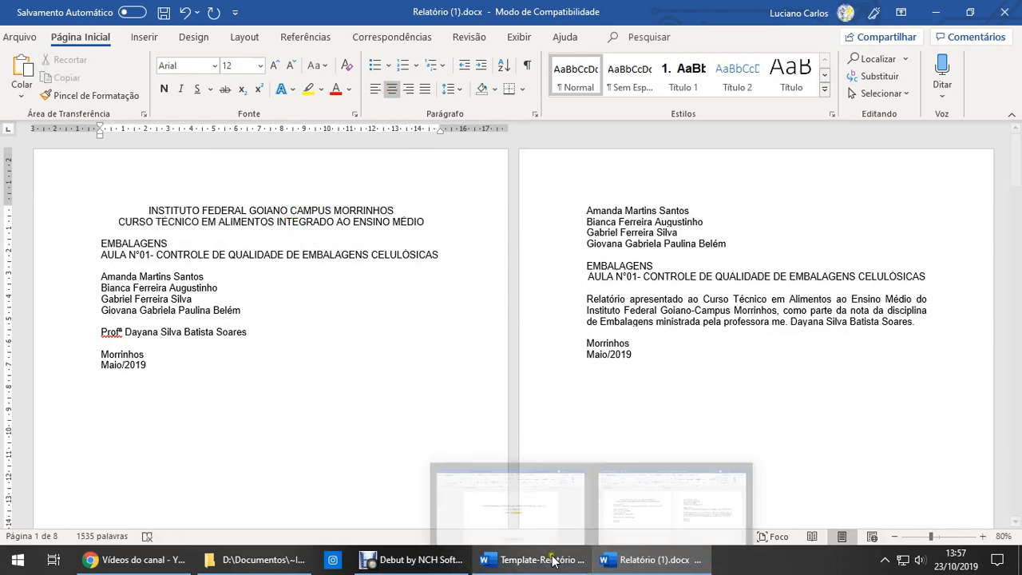
# Step: Consult the template's opening pages and set all text in the report to Times New Roman, size 12
pyautogui.click(527, 503)
pyautogui.scroll(-5, 538, 349)
pyautogui.scroll(3, 535, 351)
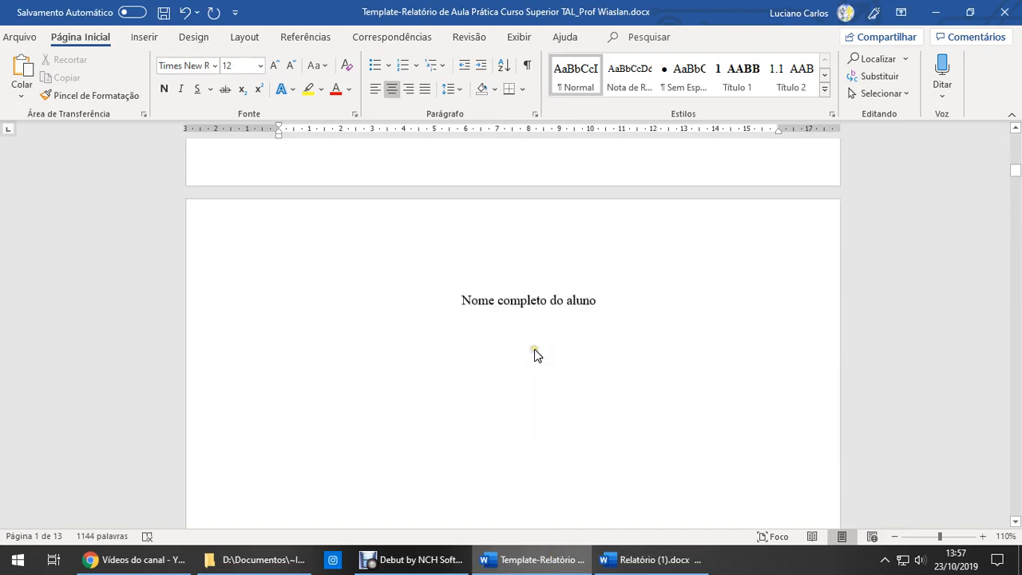
pyautogui.scroll(-8, 527, 347)
pyautogui.click(626, 572)
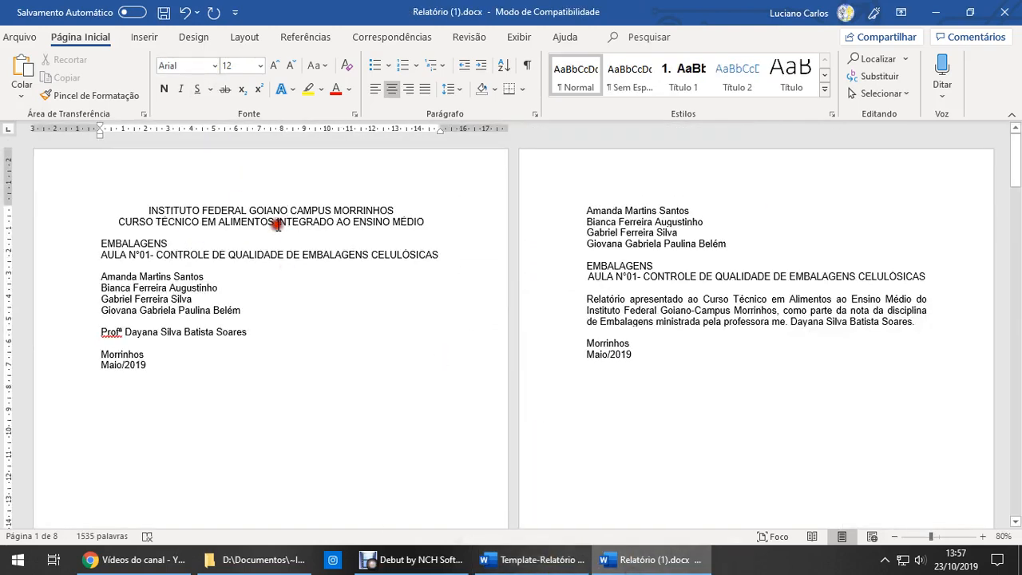
pyautogui.hotkey('ctrl', 'a')
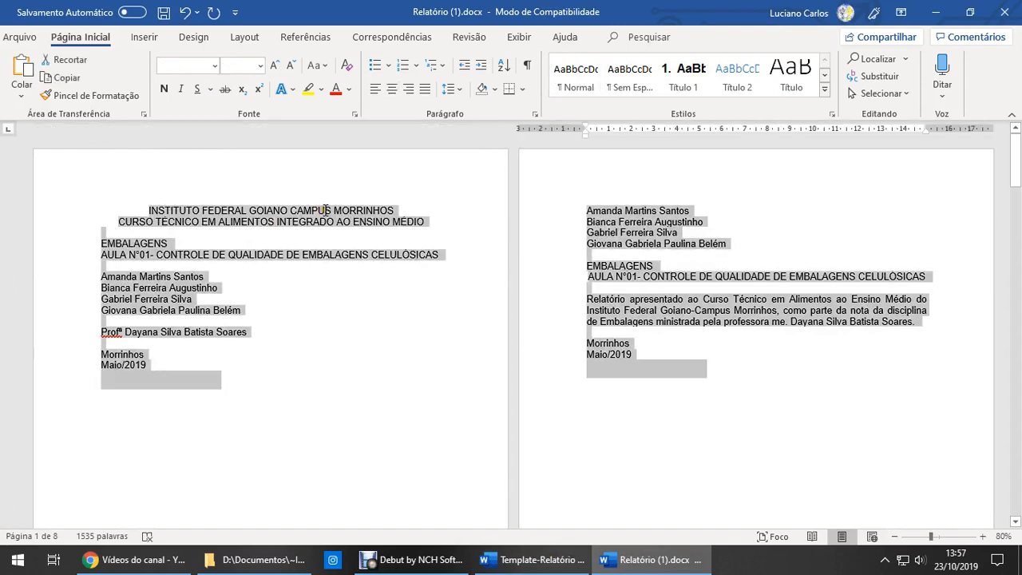
pyautogui.click(214, 66)
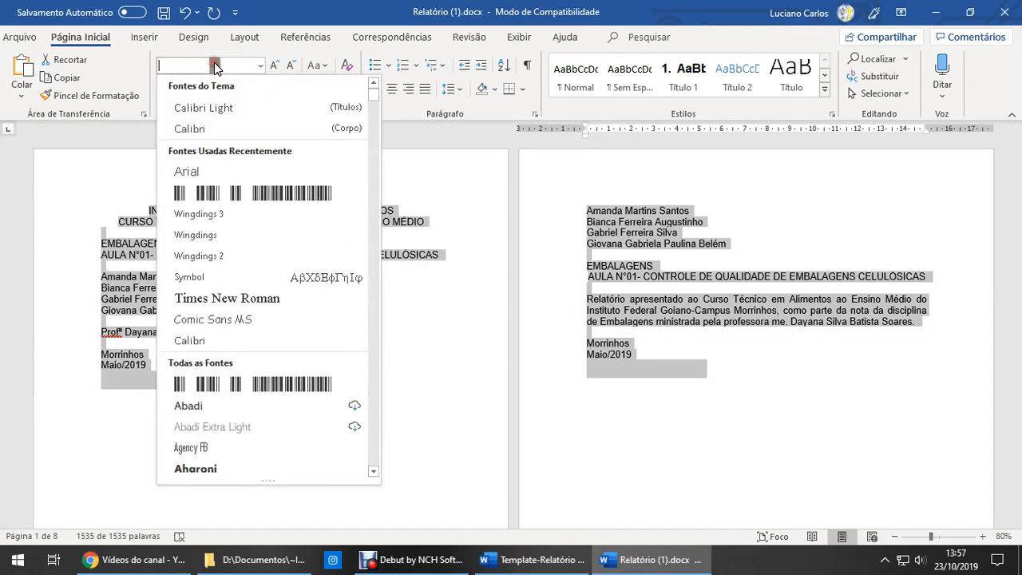
pyautogui.click(227, 298)
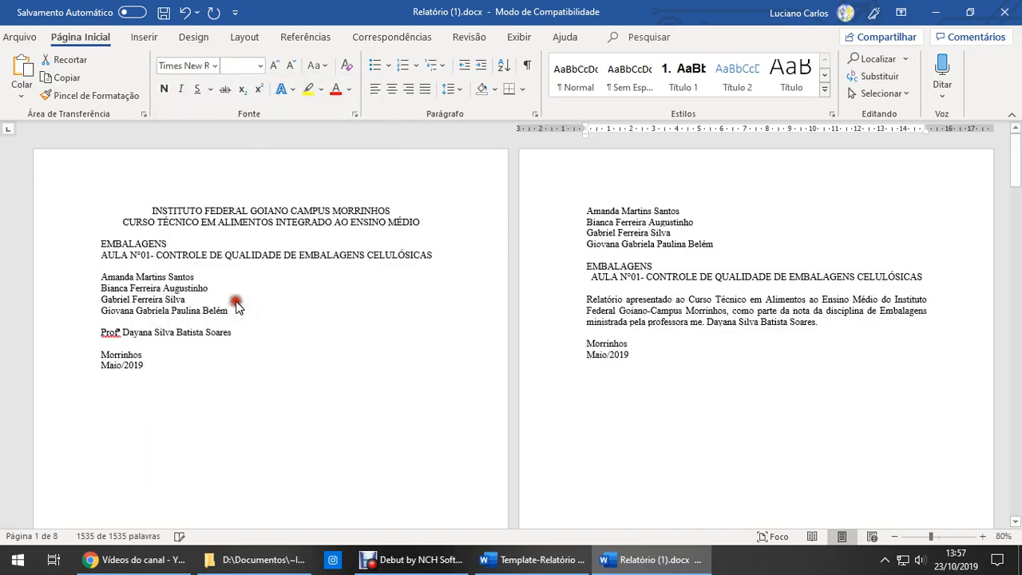
pyautogui.click(260, 67)
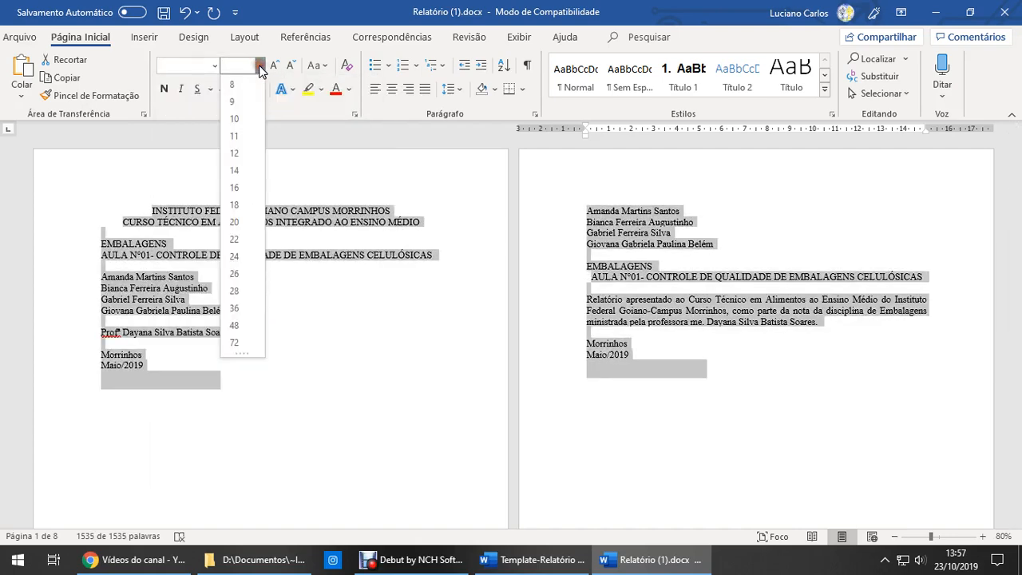
pyautogui.click(239, 152)
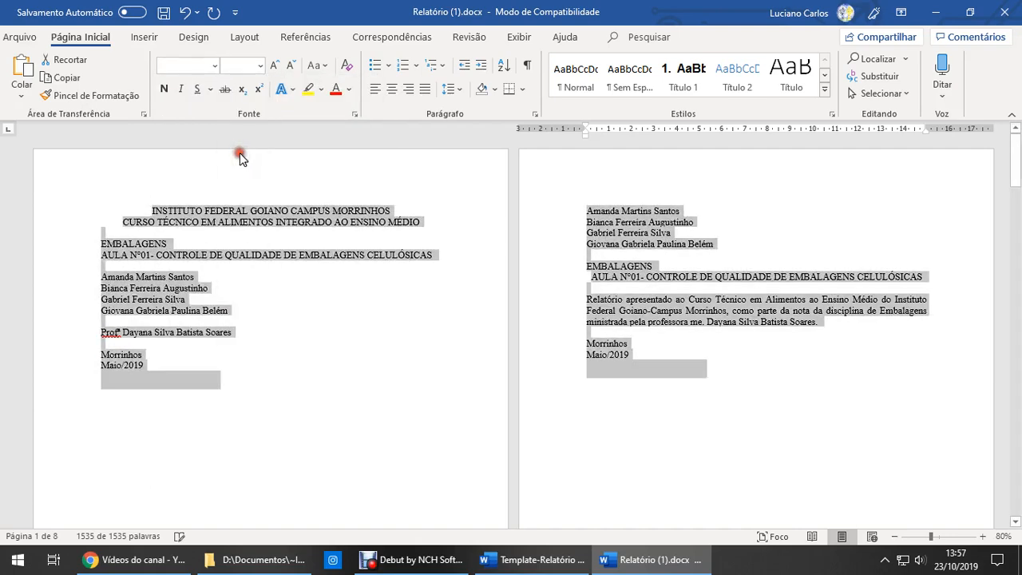
pyautogui.click(304, 220)
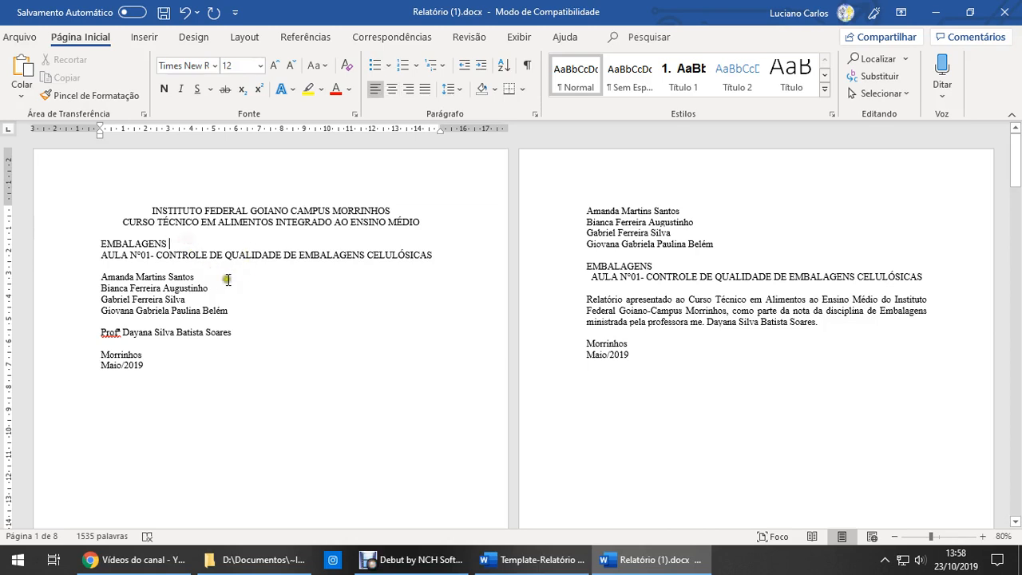
# Step: Check on the template's cover where the student name sits relative to the course line and lesson title
pyautogui.moveTo(121, 273); pyautogui.dragTo(227, 312)
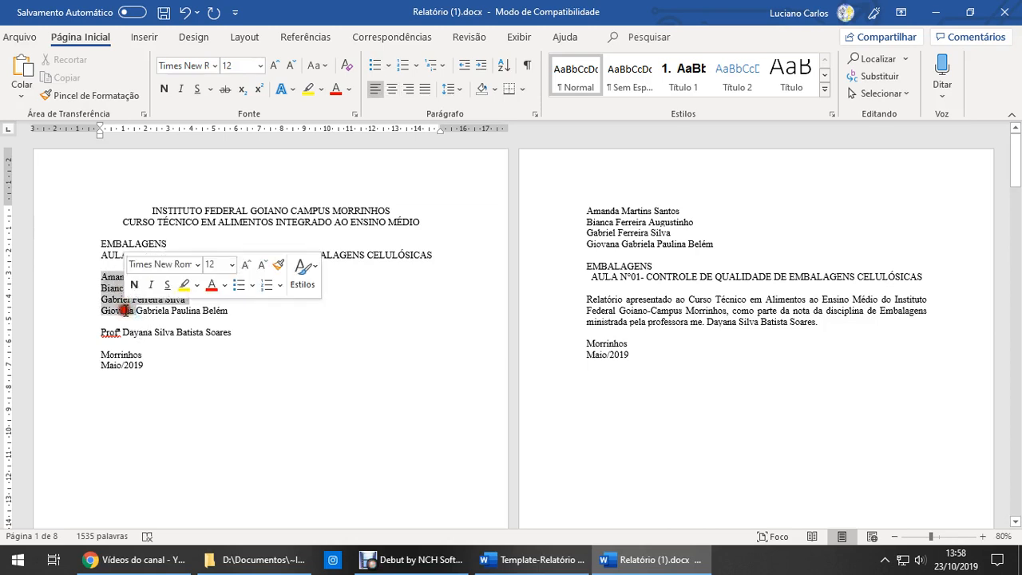
pyautogui.click(532, 560)
pyautogui.scroll(10, 485, 372)
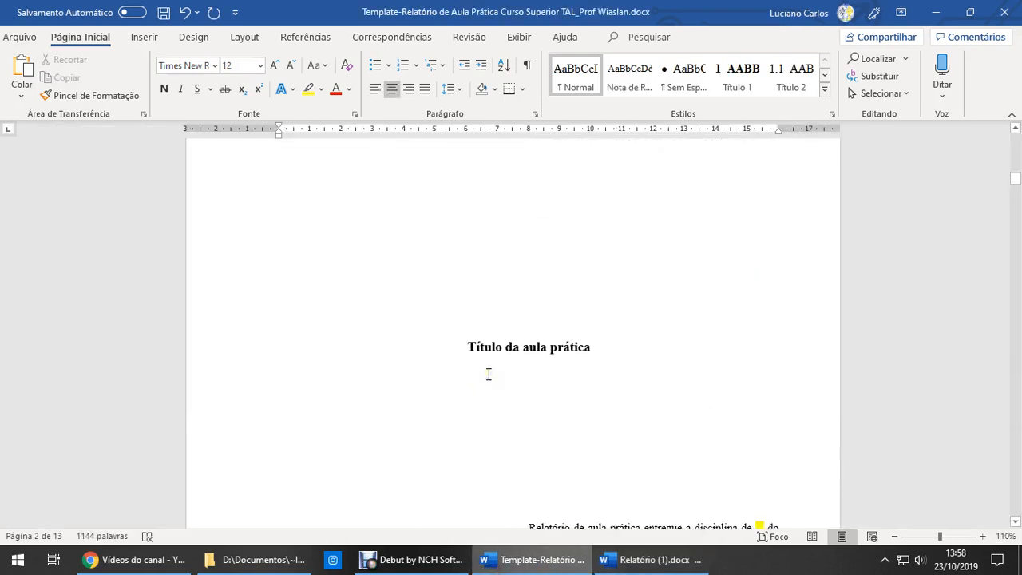
pyautogui.scroll(-7, 489, 373)
pyautogui.scroll(5, 489, 373)
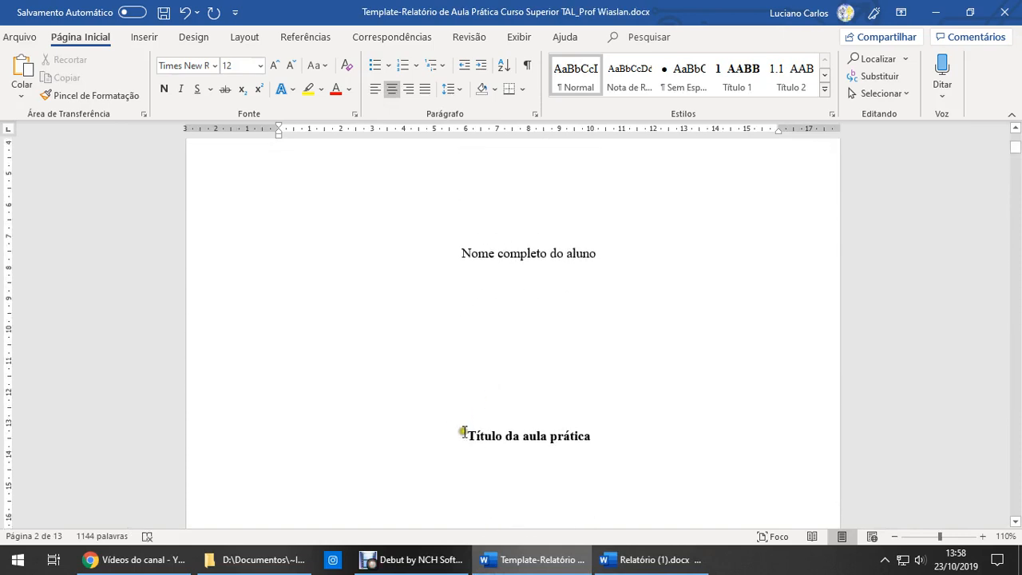
pyautogui.scroll(4, 564, 438)
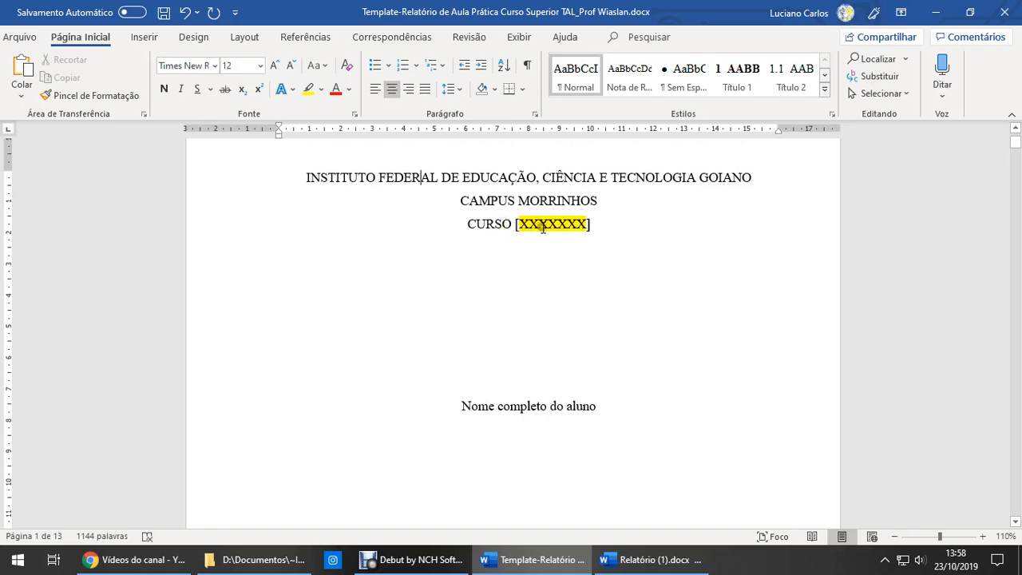
# Step: Copy the four student names on the report's cover page and delete them from below the lesson title
pyautogui.click(661, 489)
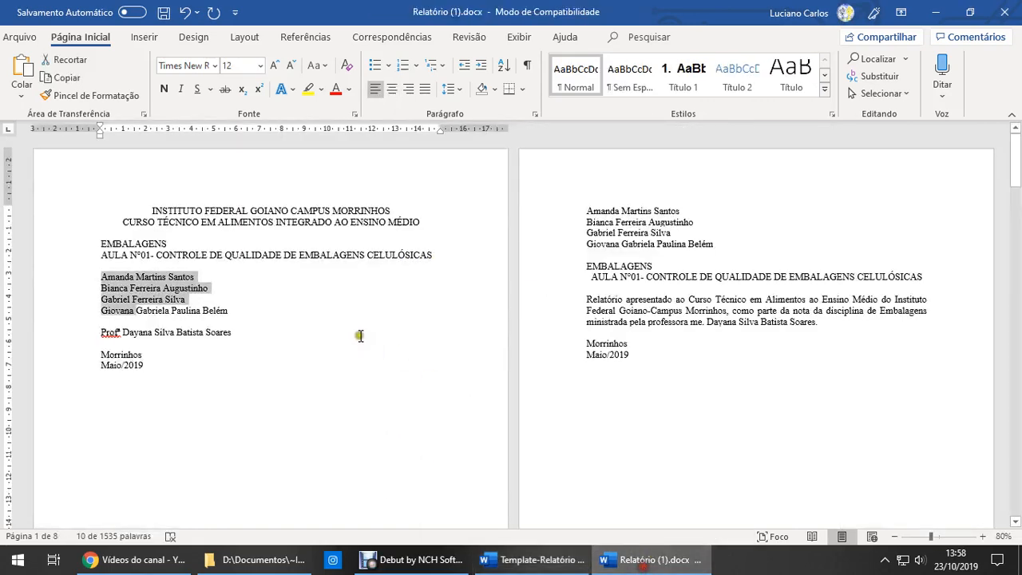
pyautogui.click(245, 302)
pyautogui.moveTo(102, 278); pyautogui.dragTo(233, 316)
pyautogui.hotkey('ctrl', 'c')
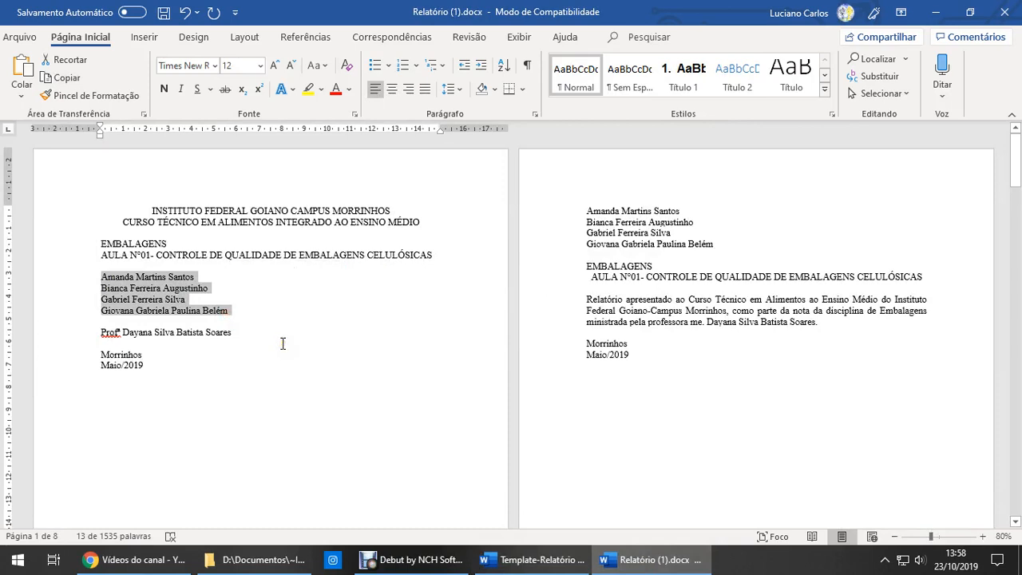
pyautogui.press('Delete')
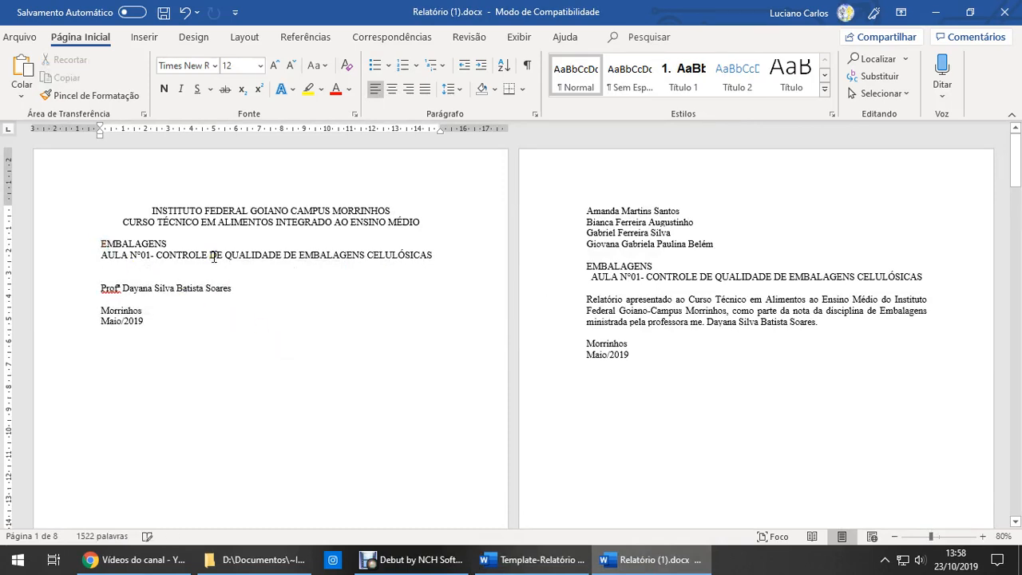
# Step: Insert four blank lines between the course line and EMBALAGENS on the report's cover page
pyautogui.press('Return')
pyautogui.press('Return')
pyautogui.press('Return')
pyautogui.press('Return')
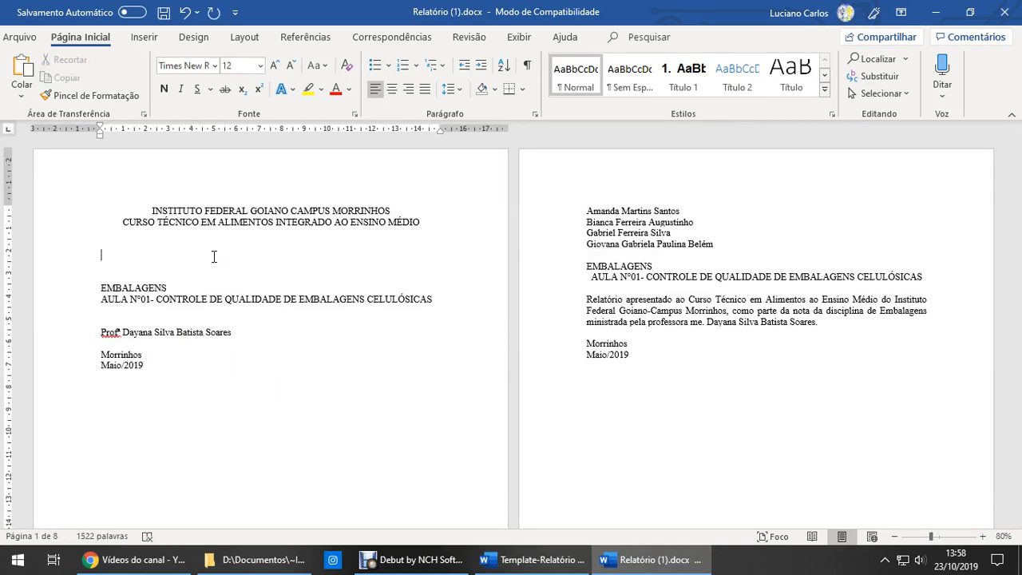
# Step: Paste the four student names below the course line on the report's cover and centre them
pyautogui.hotkey('ctrl', 'v')
pyautogui.moveTo(136, 255); pyautogui.dragTo(151, 289)
pyautogui.click(391, 89)
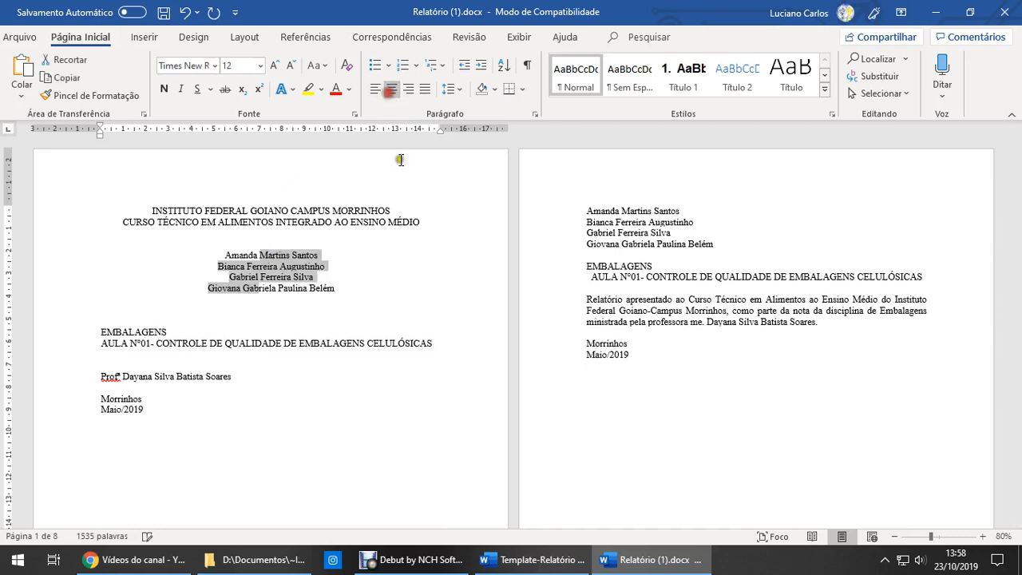
pyautogui.click(336, 260)
# Step: Centre the EMBALAGENS and AULA N°01 title lines on the cover page
pyautogui.moveTo(136, 330); pyautogui.dragTo(138, 343)
pyautogui.click(396, 86)
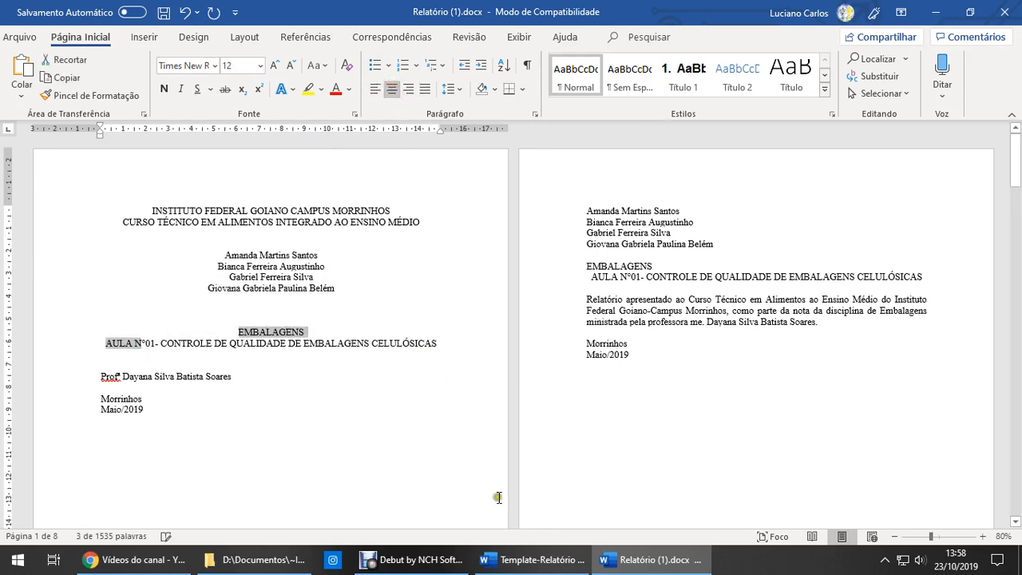
pyautogui.click(224, 339)
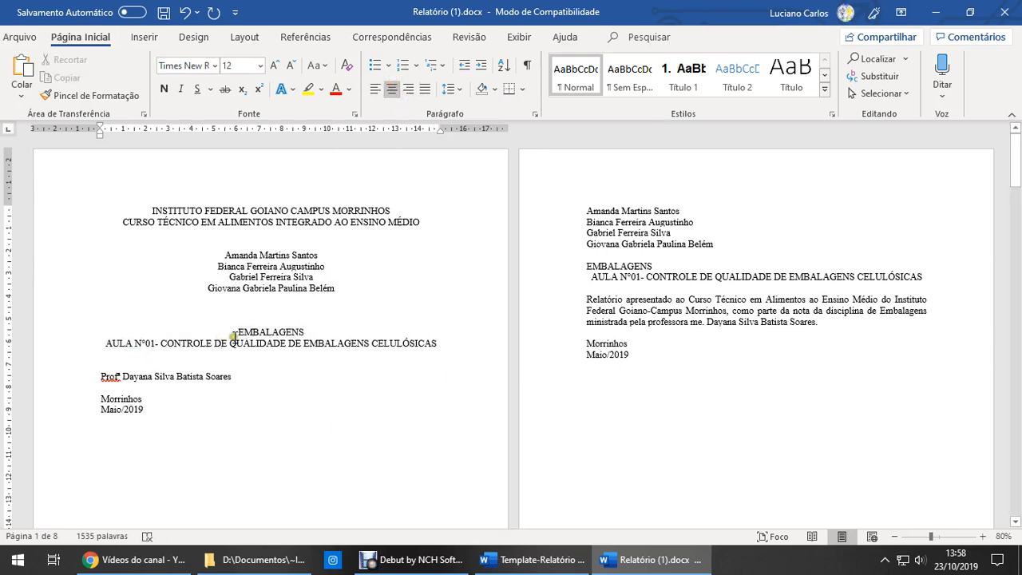
pyautogui.moveTo(233, 335); pyautogui.dragTo(415, 346)
pyautogui.click(304, 343)
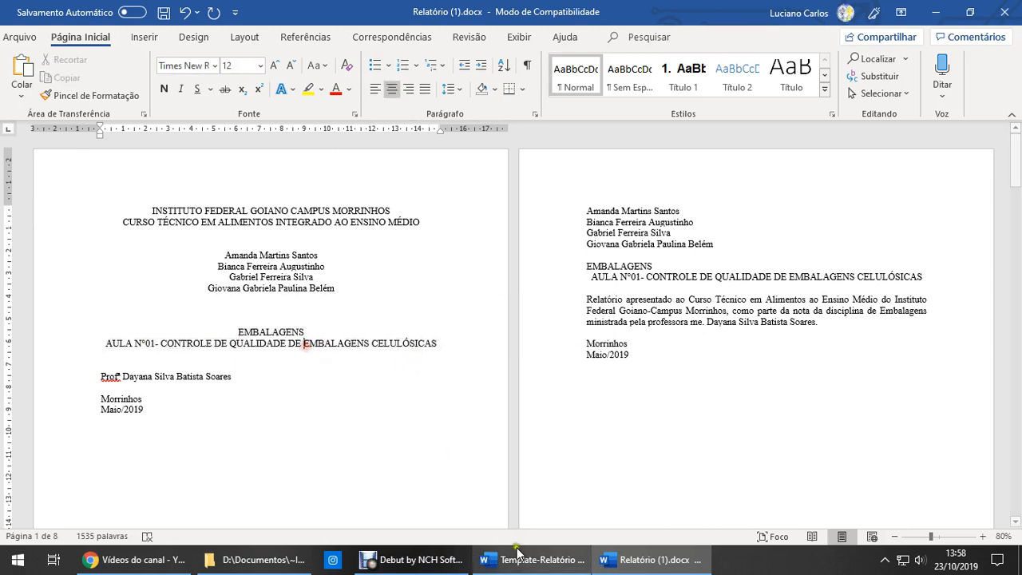
# Step: Check in the template how the practical lesson title on the cover is capitalised and formatted
pyautogui.click(517, 554)
pyautogui.scroll(-5, 549, 397)
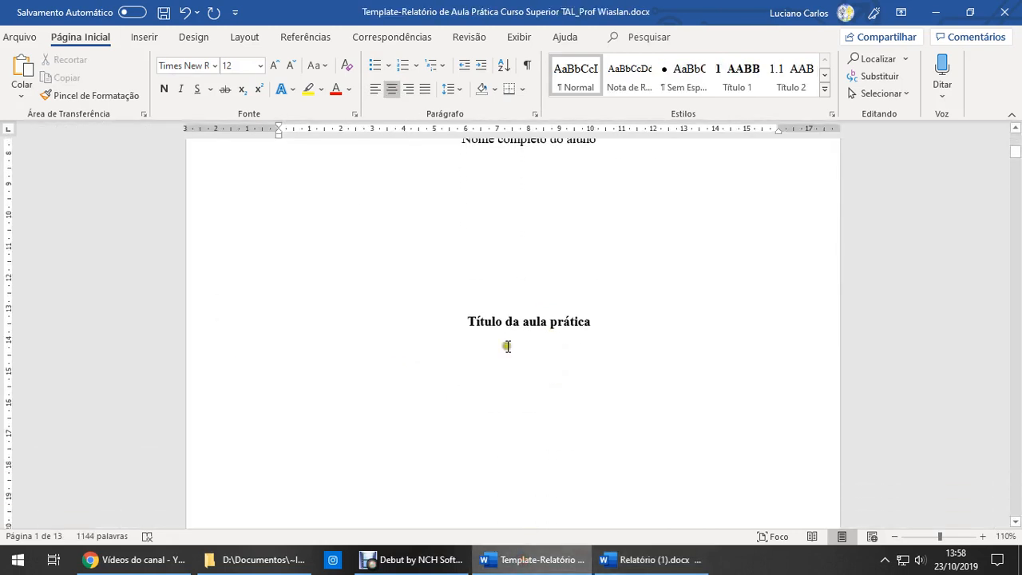
pyautogui.click(492, 321)
pyautogui.click(464, 322)
pyautogui.moveTo(466, 322); pyautogui.dragTo(476, 320)
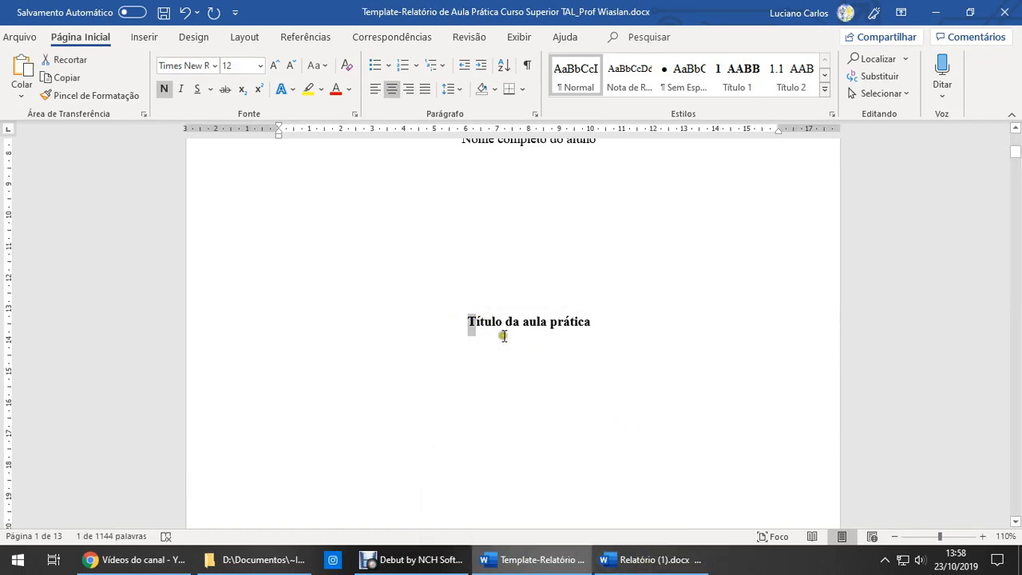
# Step: Back in the report, change the cover's EMBALAGENS and AULA N°01 title lines to sentence case
pyautogui.click(651, 559)
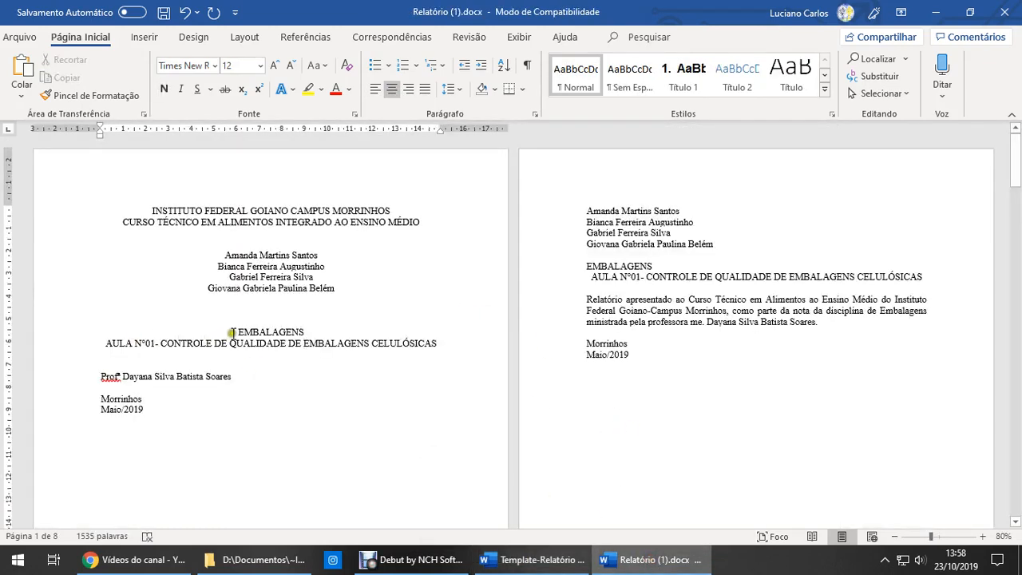
pyautogui.moveTo(231, 332); pyautogui.dragTo(287, 345)
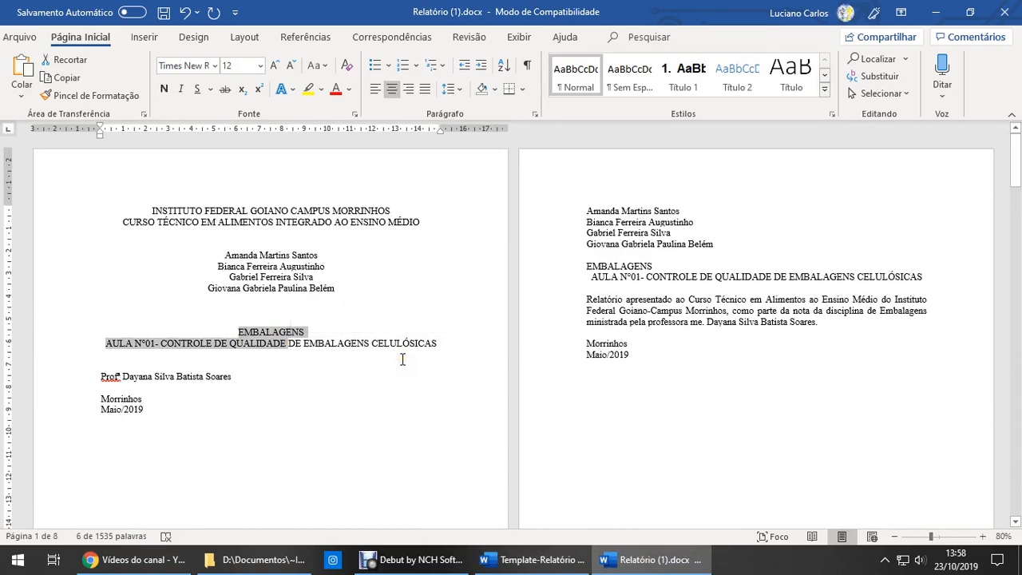
pyautogui.moveTo(402, 359); pyautogui.dragTo(403, 360)
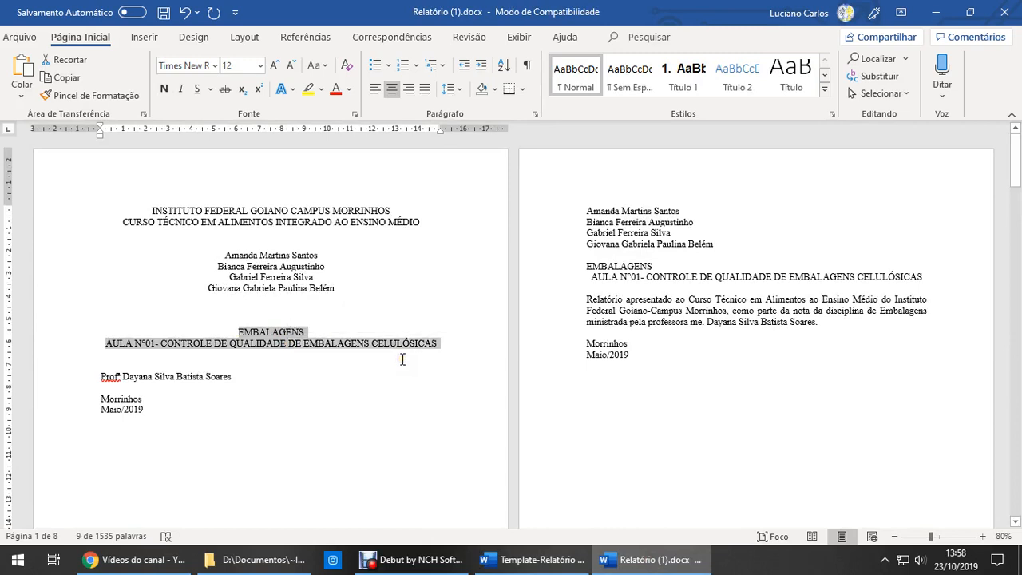
pyautogui.click(325, 71)
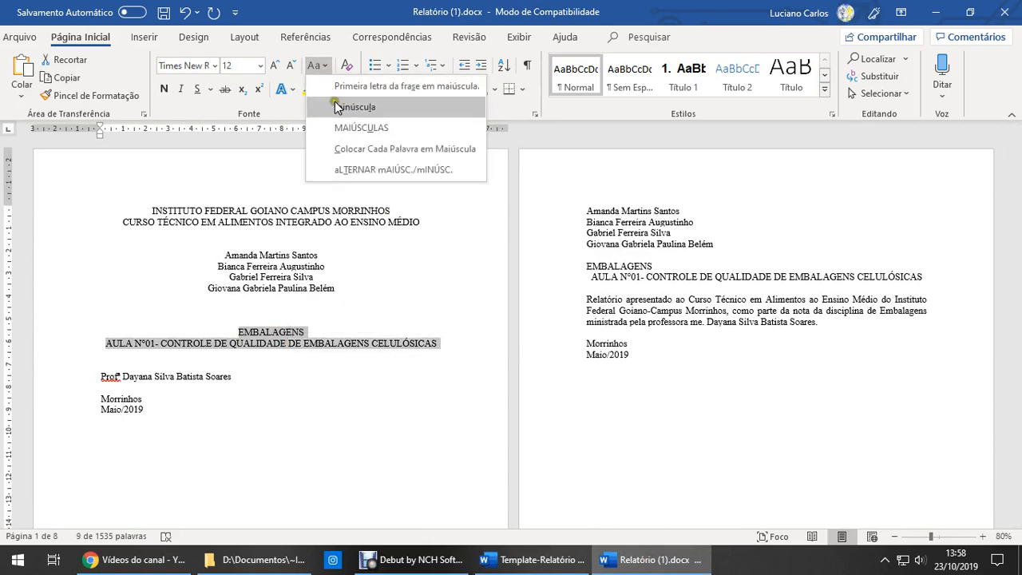
pyautogui.click(383, 88)
pyautogui.click(288, 328)
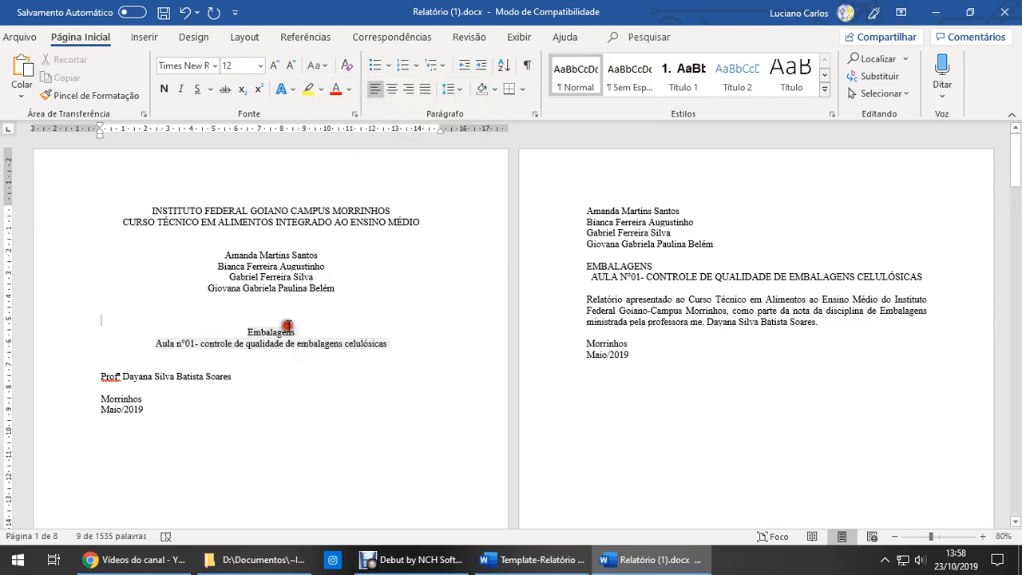
# Step: Capitalise the C of "Controle" in the cover's lesson title and make both title lines bold
pyautogui.click(200, 344)
pyautogui.hotkey('shift', 'Right')
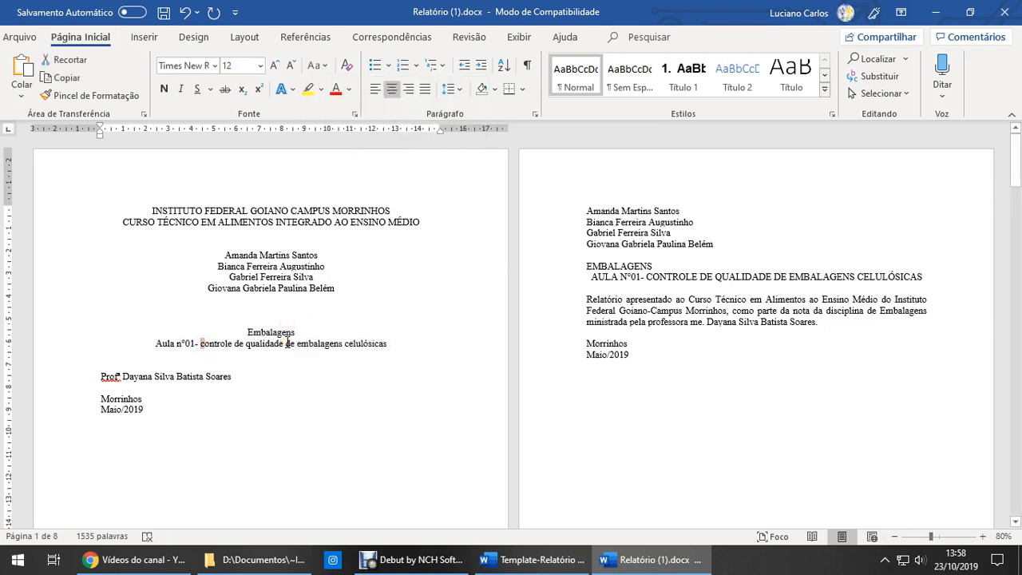
pyautogui.write('C')
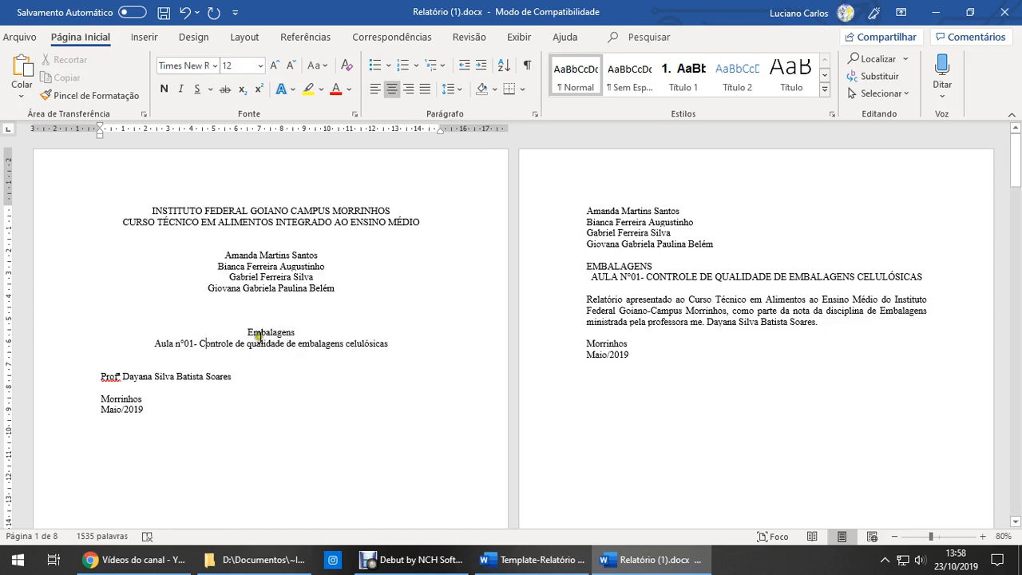
pyautogui.moveTo(247, 332); pyautogui.dragTo(391, 345)
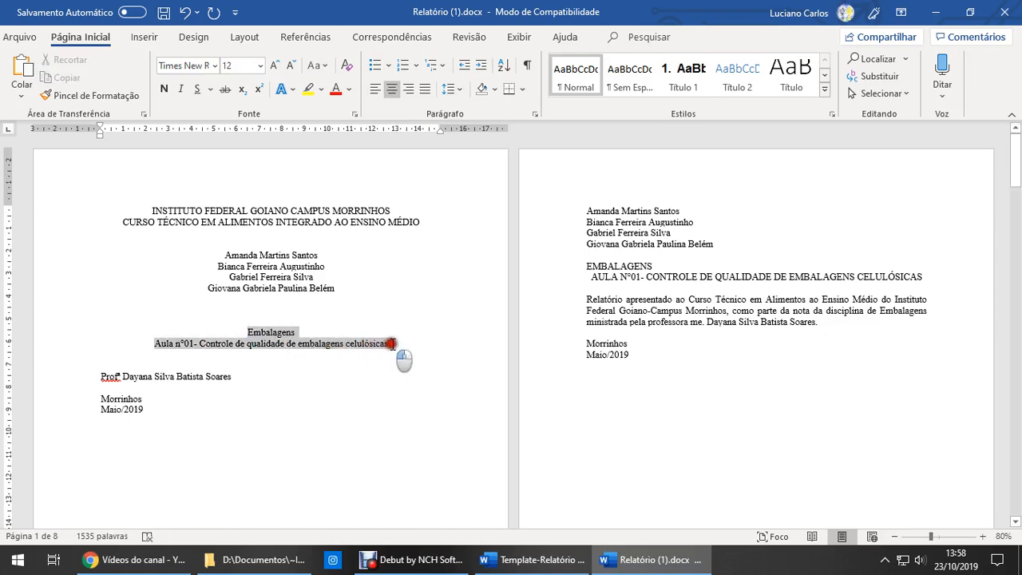
pyautogui.click(164, 89)
# Step: Move the professor's name line from below the lesson title to directly under the student names and centre it
pyautogui.scroll(-2, 213, 335)
pyautogui.click(253, 324)
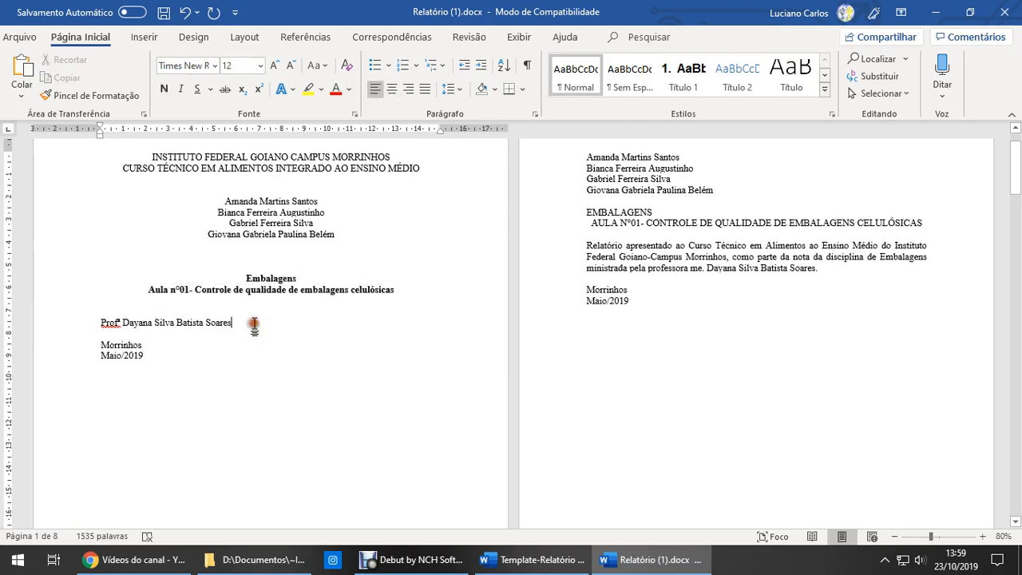
pyautogui.hotkey('shift', 'Home')
pyautogui.hotkey('ctrl', 'c')
pyautogui.press('BackSpace')
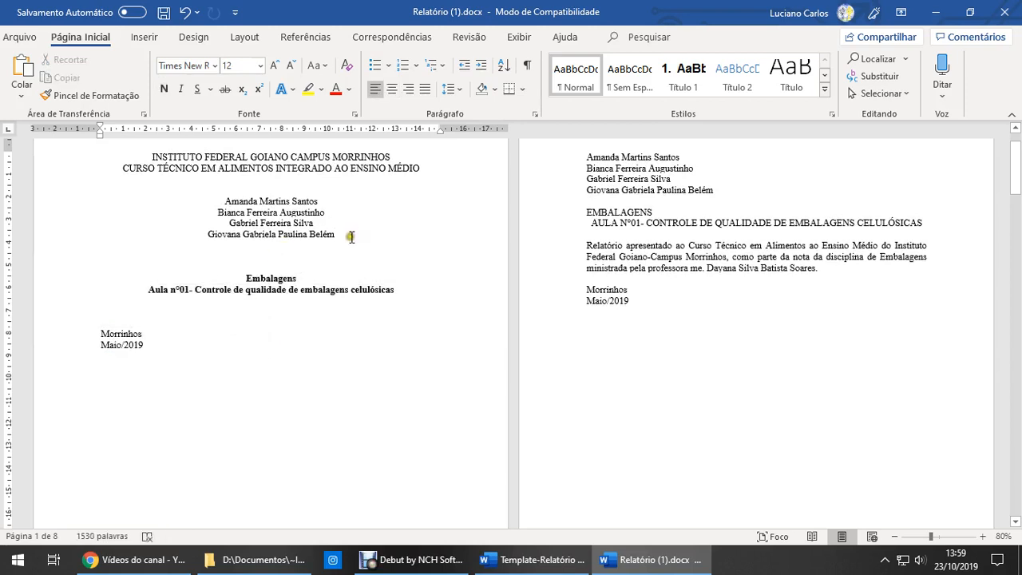
pyautogui.click(351, 237)
pyautogui.press('Return')
pyautogui.hotkey('ctrl', 'v')
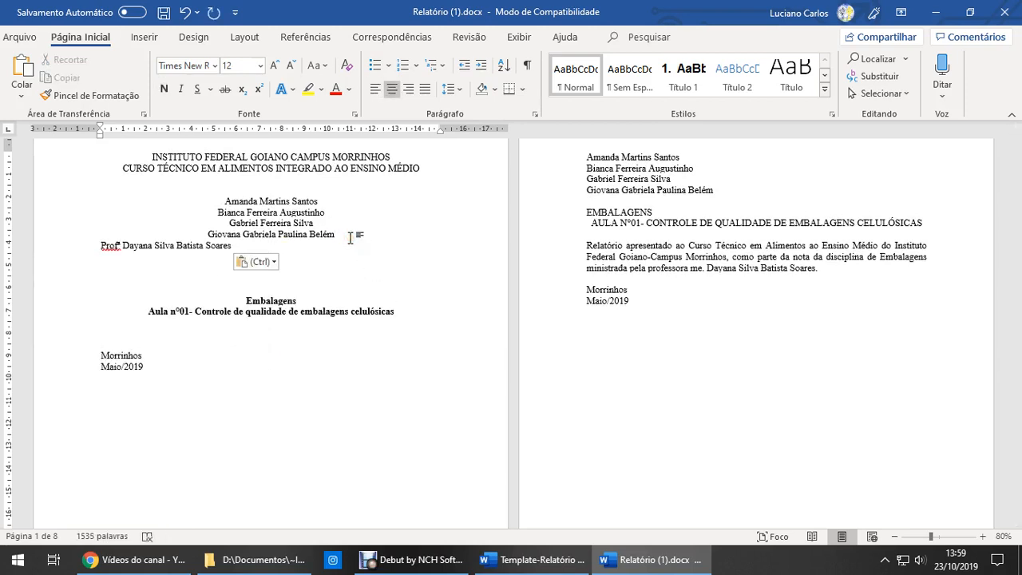
pyautogui.click(377, 89)
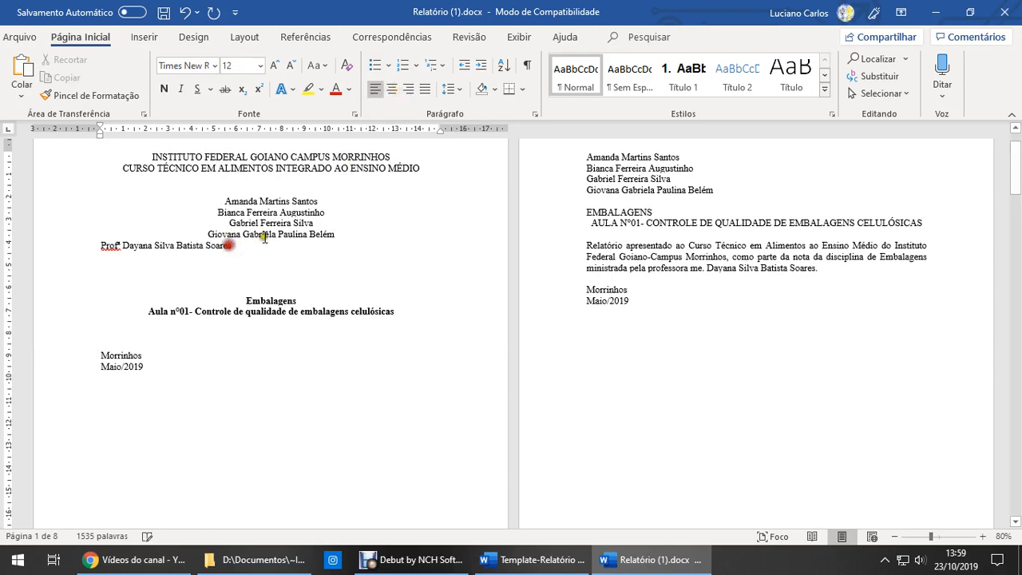
pyautogui.click(391, 88)
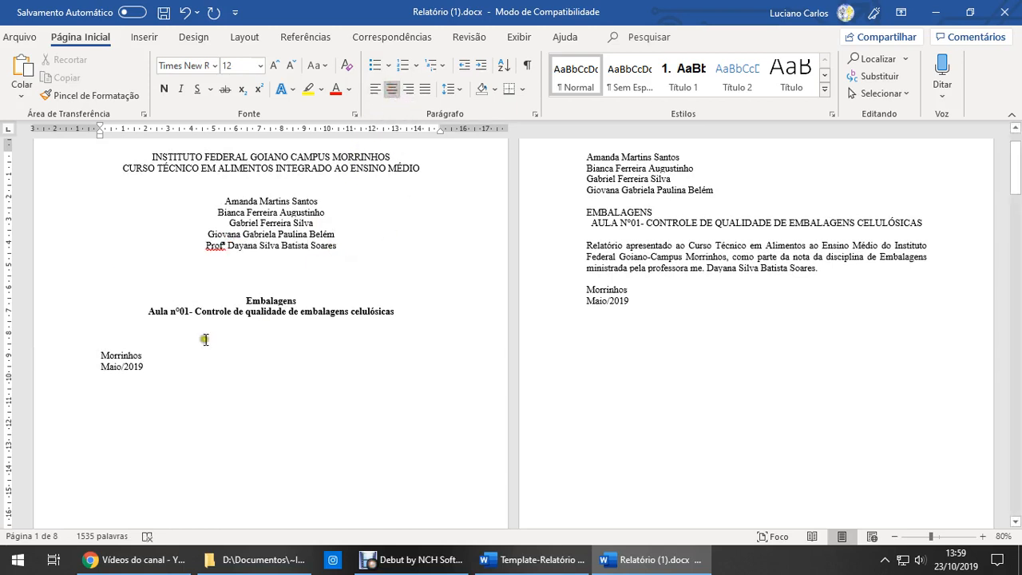
# Step: Centre the Morrinhos and Maio/2019 lines on the cover page
pyautogui.moveTo(104, 356)
pyautogui.mouseDown()
pyautogui.moveTo(126, 369)
pyautogui.moveTo(116, 367)
pyautogui.mouseUp()
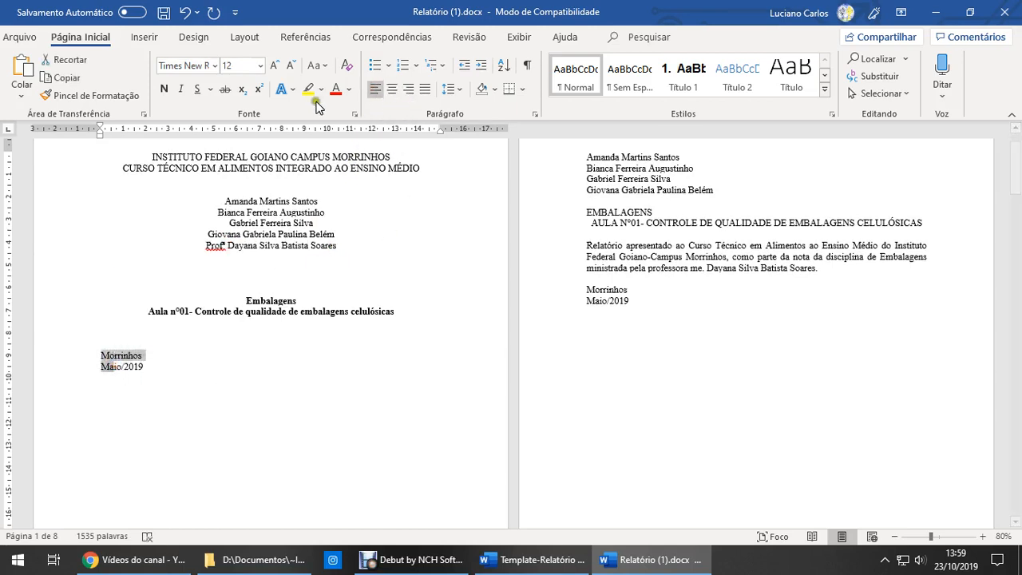
pyautogui.click(392, 90)
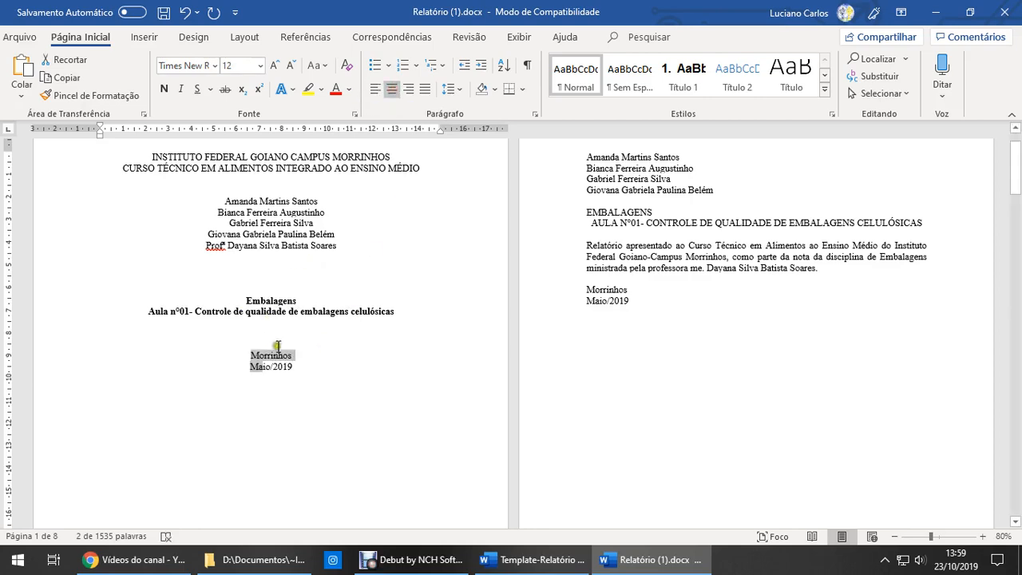
pyautogui.click(342, 336)
# Step: Insert three blank lines above the student names on the cover page
pyautogui.scroll(-3, 343, 336)
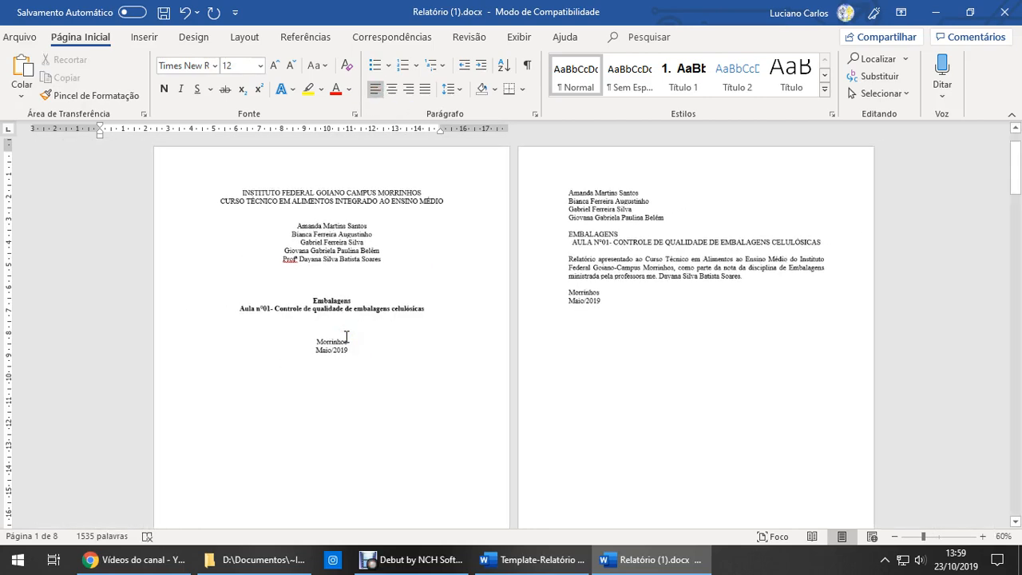
pyautogui.scroll(-1, 354, 356)
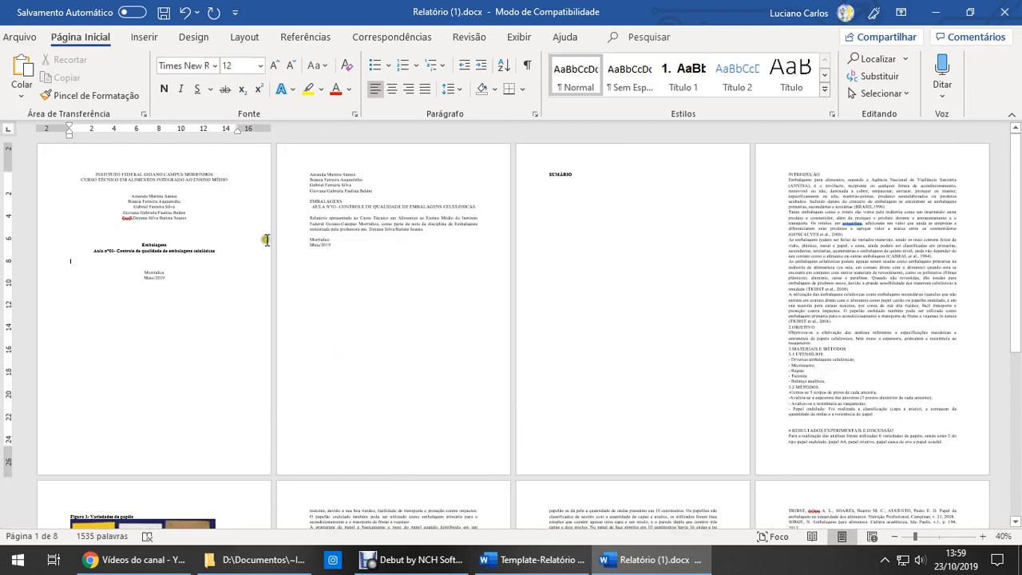
pyautogui.click(129, 196)
pyautogui.press('Return')
pyautogui.press('Return')
pyautogui.press('Return')
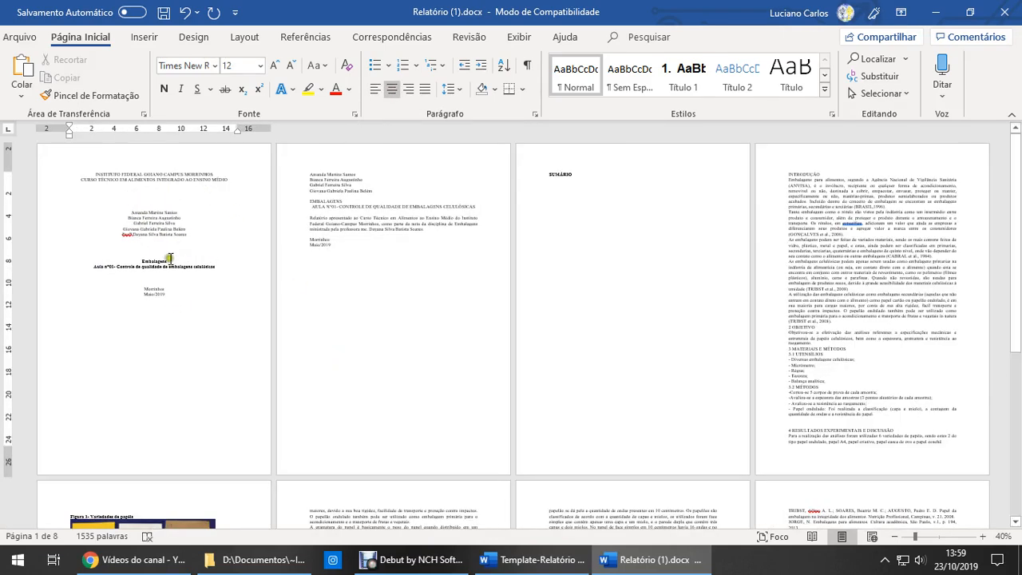
# Step: Insert five blank lines between the professor's line and Embalagens, and one above Morrinhos
pyautogui.click(137, 261)
pyautogui.press('Return')
pyautogui.press('Return')
pyautogui.press('Return')
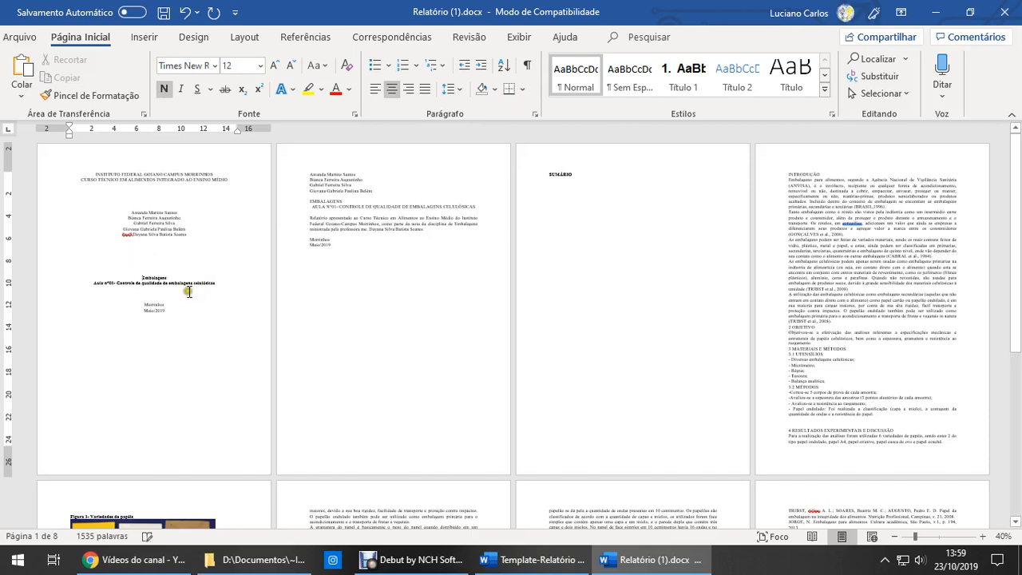
pyautogui.click(143, 304)
pyautogui.press('Return')
pyautogui.click(137, 251)
pyautogui.press('Return')
pyautogui.press('Return')
# Step: Insert four more blank lines between the course line and the student names
pyautogui.click(131, 188)
pyautogui.press('Return')
pyautogui.press('Return')
pyautogui.press('Return')
pyautogui.press('Return')
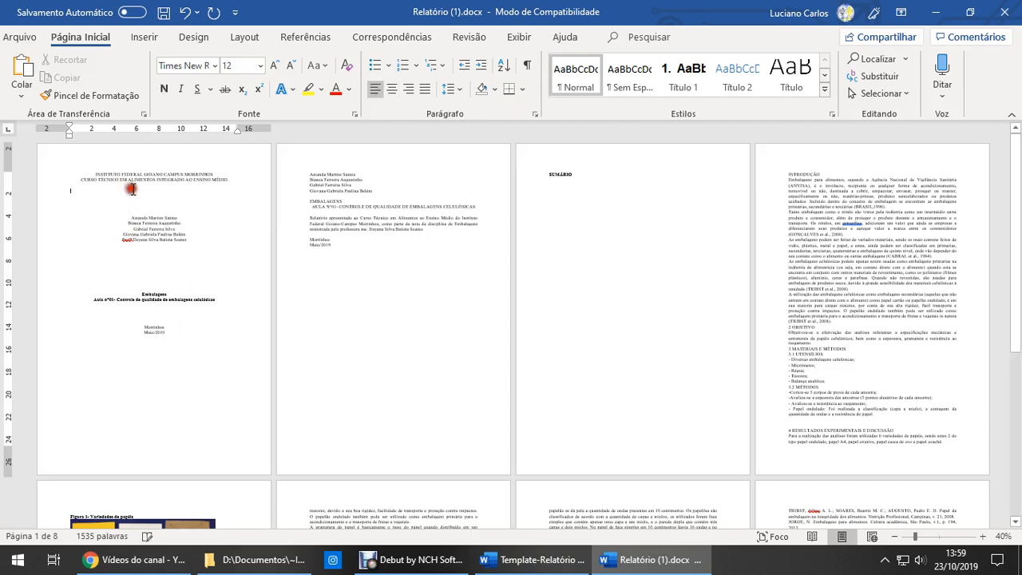
# Step: Insert blank lines above Morrinhos until the city and date lines sit near the foot of the cover page
pyautogui.click(147, 330)
pyautogui.press('Return')
pyautogui.press('Return')
pyautogui.press('Return')
pyautogui.press('Return')
pyautogui.press('Return')
pyautogui.press('Return')
pyautogui.press('Return')
pyautogui.press('Return')
pyautogui.press('Return')
pyautogui.press('Return')
pyautogui.press('Return')
pyautogui.press('Return')
pyautogui.press('Return')
pyautogui.press('Return')
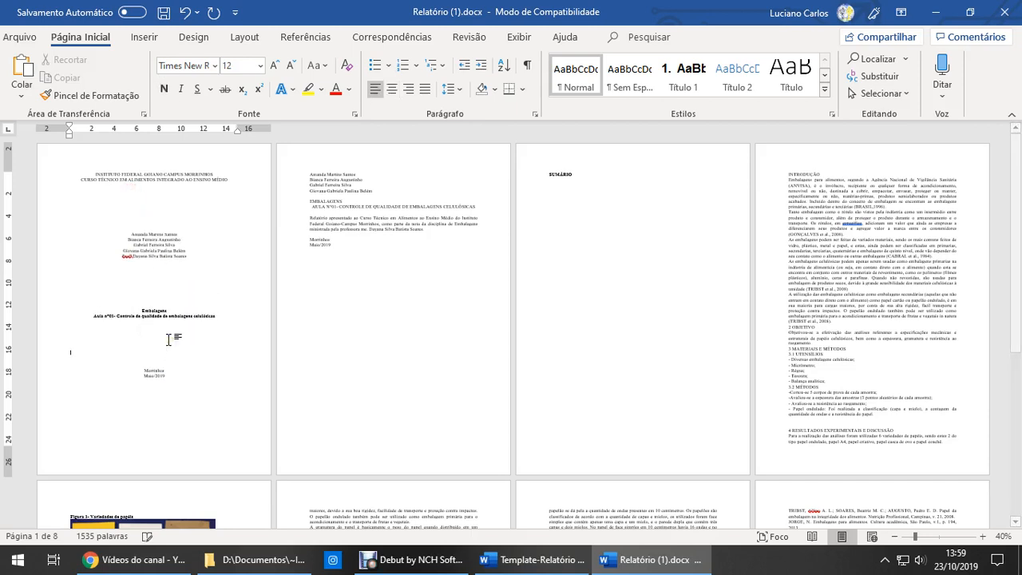
pyautogui.click(166, 424)
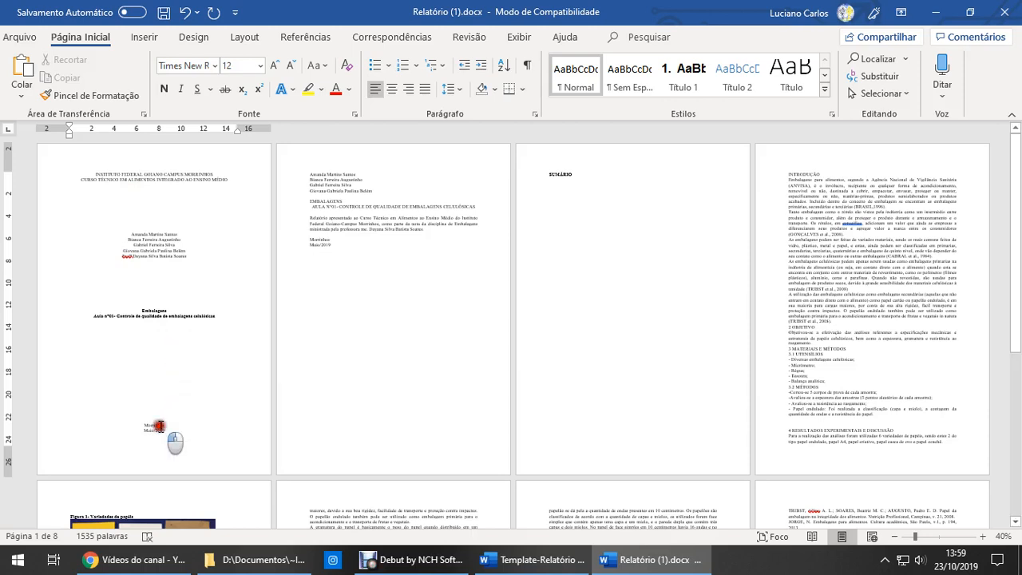
# Step: Insert a blank line above Embalagens and adjust the spacing above Morrinhos, keeping the cover on a single page
pyautogui.click(157, 284)
pyautogui.press('Return')
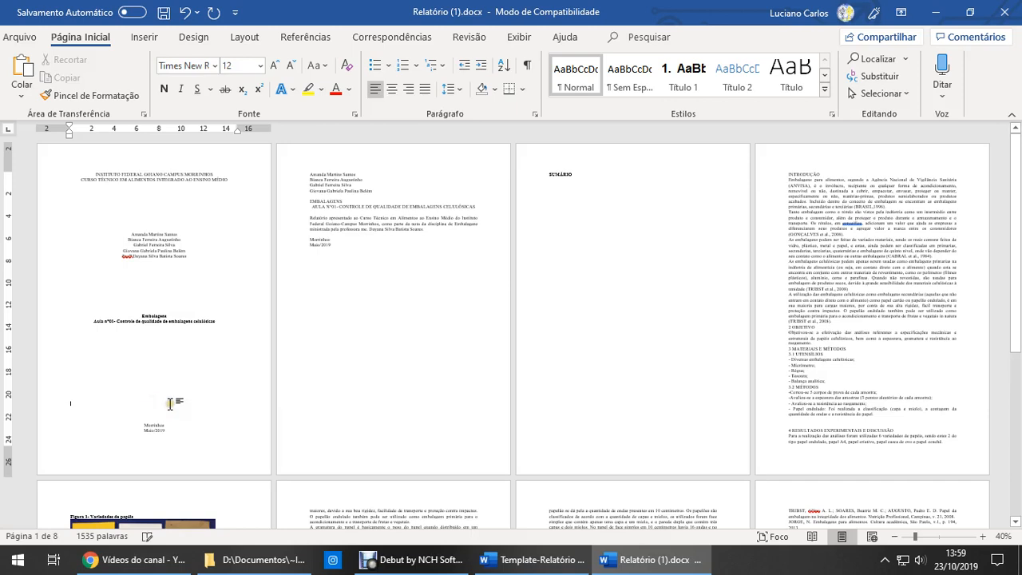
pyautogui.press('Return')
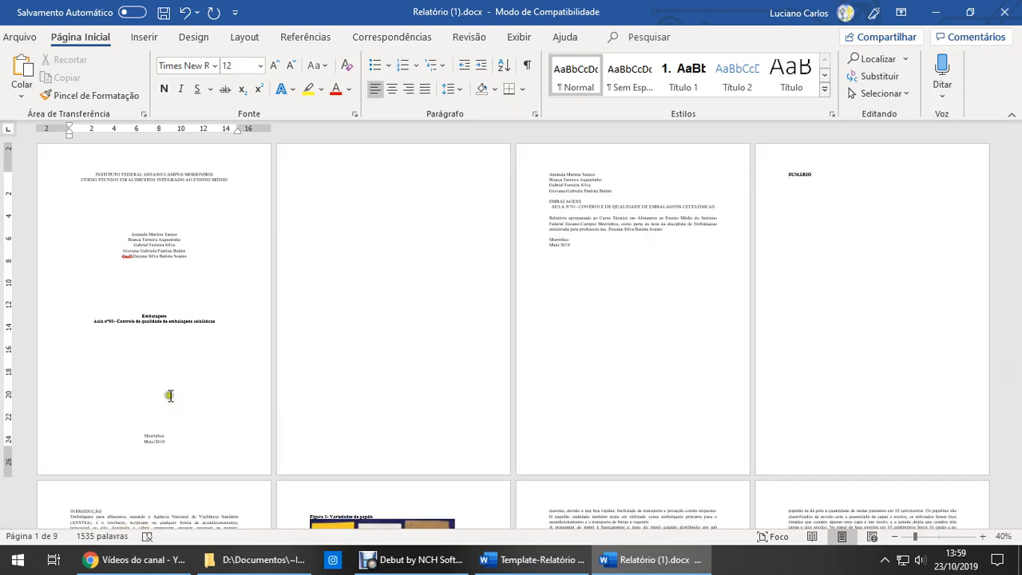
pyautogui.press('BackSpace')
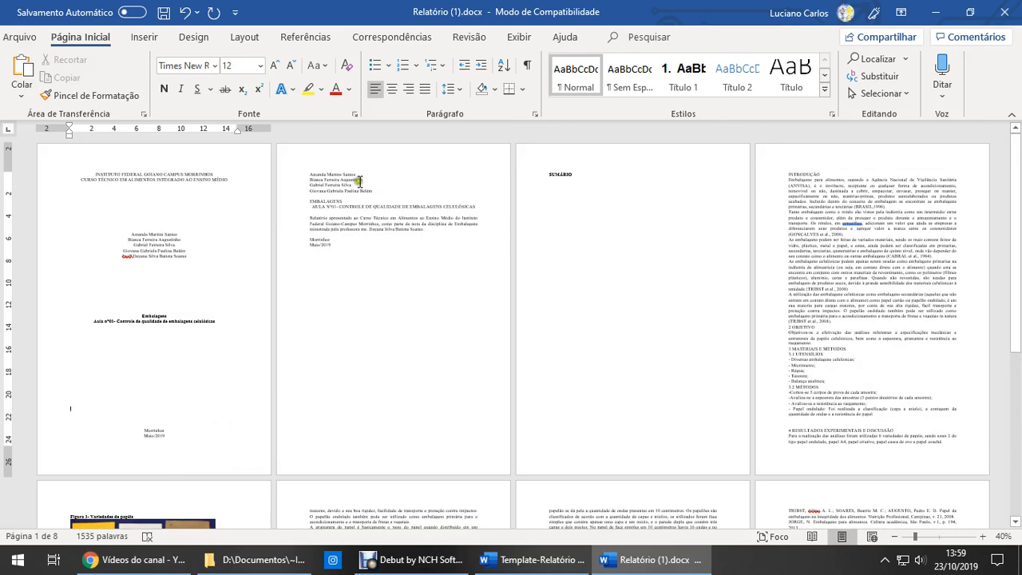
# Step: Replace INTEGRADO AO ENSINO MÉDIO with EaD in the cover's course line
pyautogui.scroll(2, 271, 243)
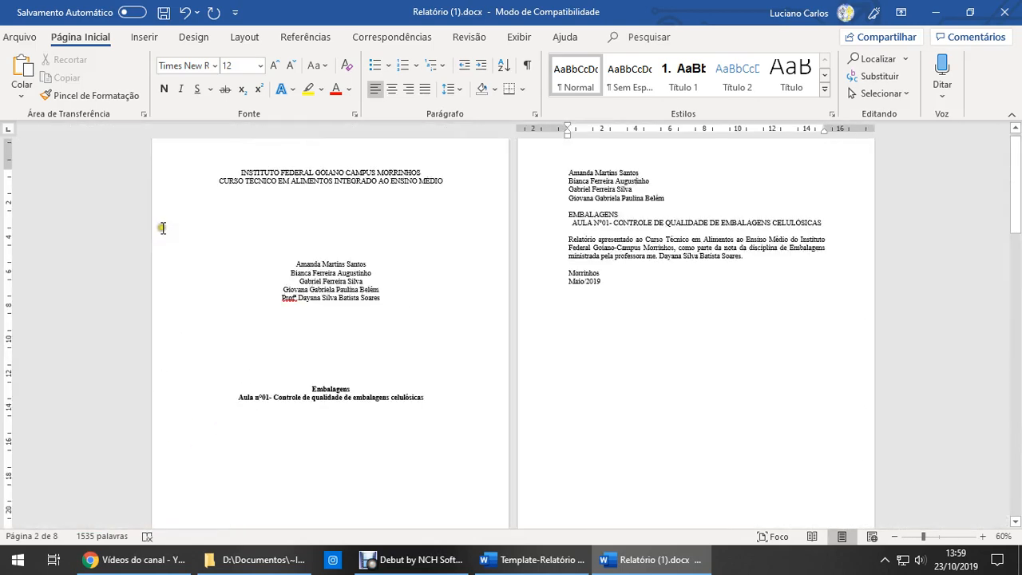
pyautogui.scroll(-1, 282, 252)
pyautogui.scroll(1, 289, 251)
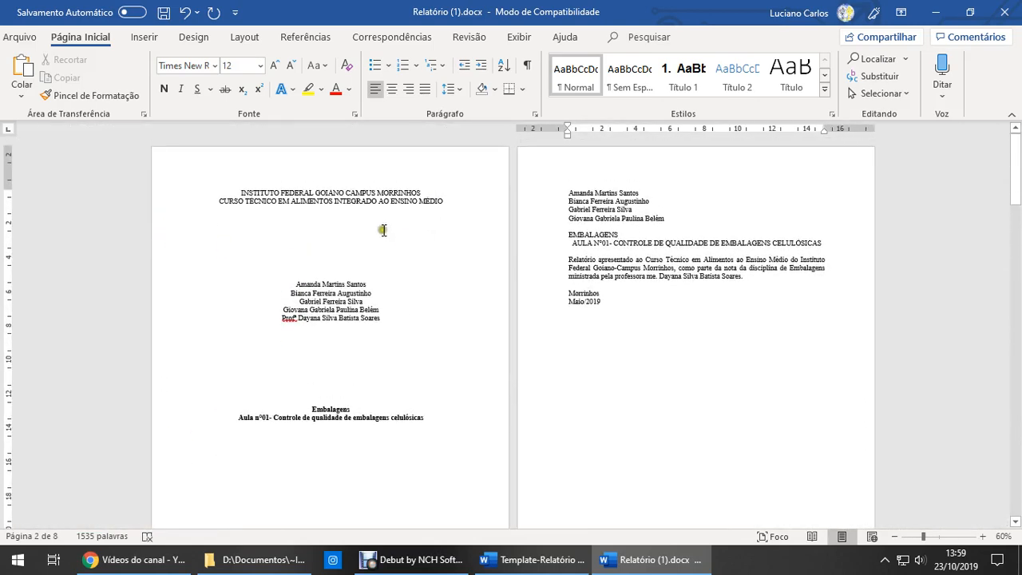
pyautogui.click(357, 202)
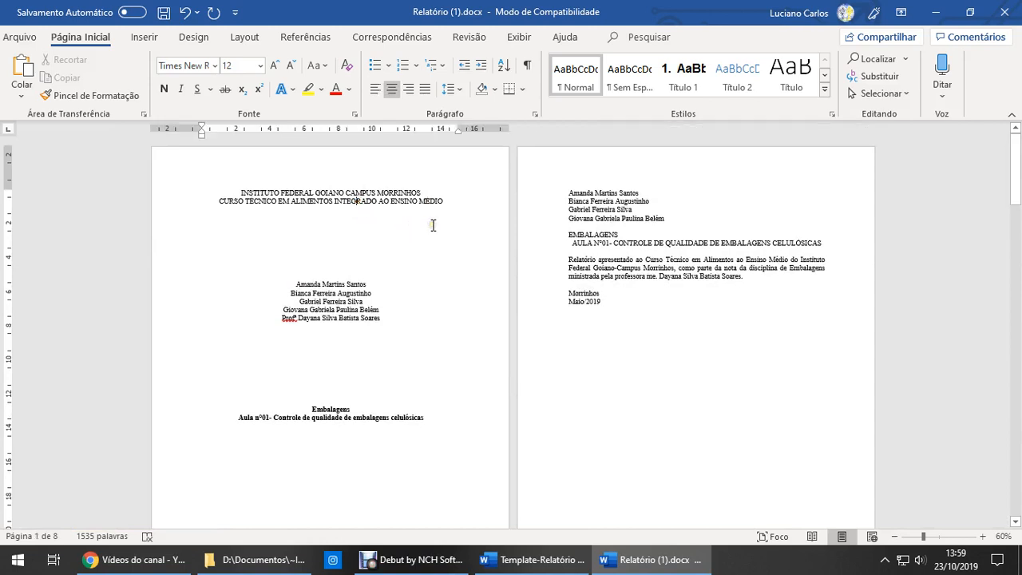
pyautogui.hotkey('shift', 'End')
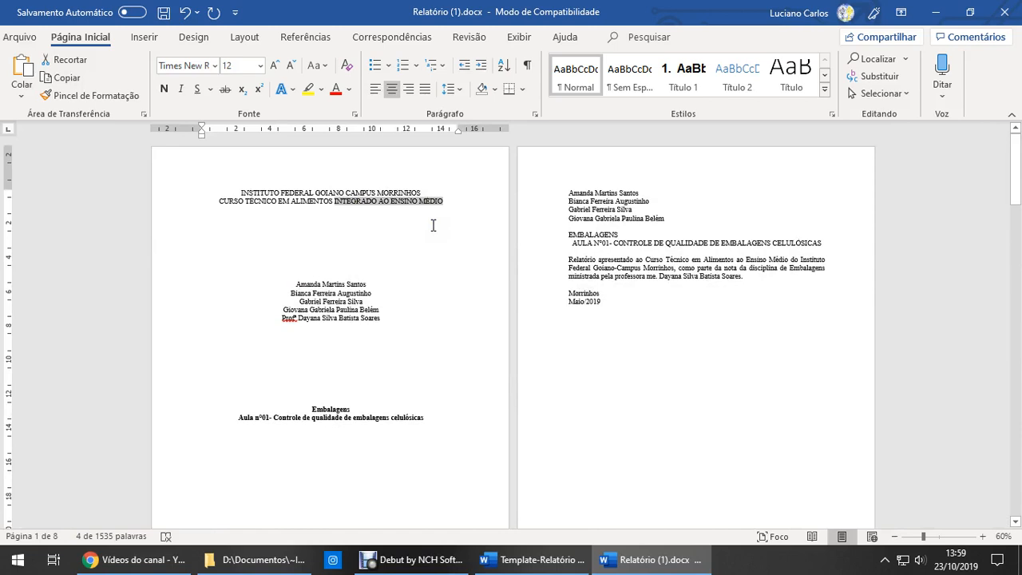
pyautogui.write('EaD')
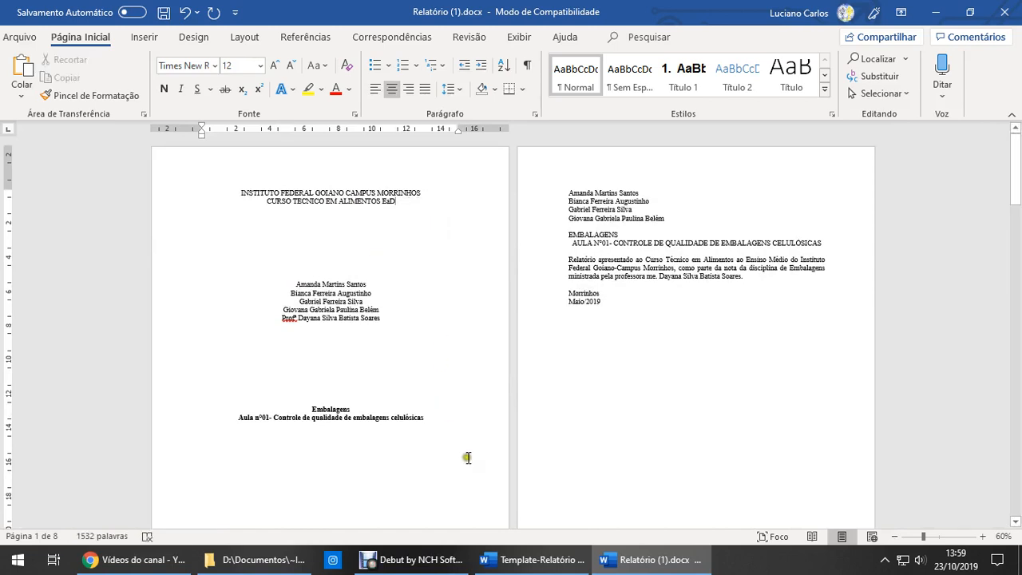
# Step: Copy the institute and CAMPUS MORRINHOS heading lines from the template document and return to the report
pyautogui.click(531, 559)
pyautogui.scroll(10, 461, 349)
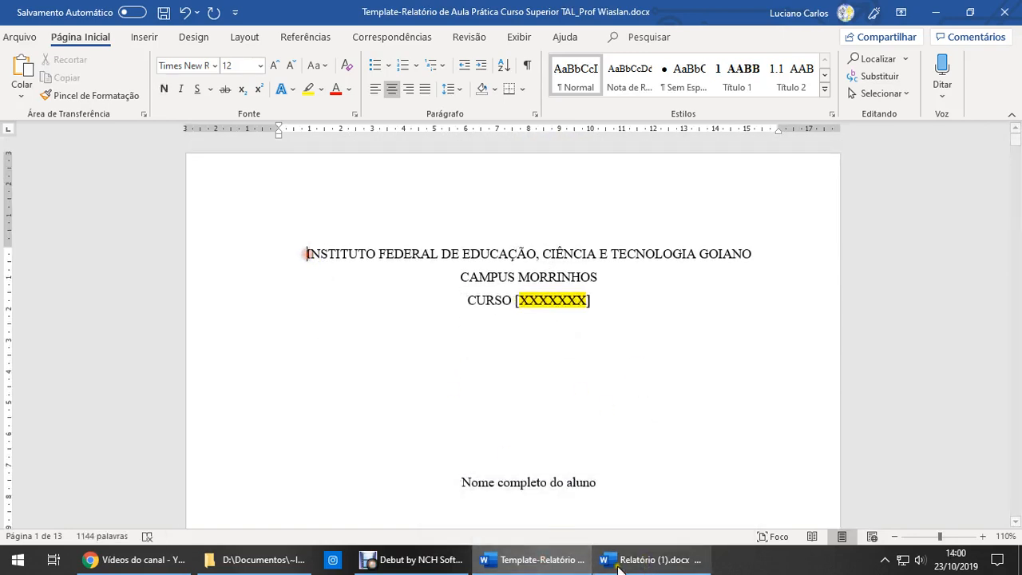
pyautogui.hotkey('alt', 'Tab')
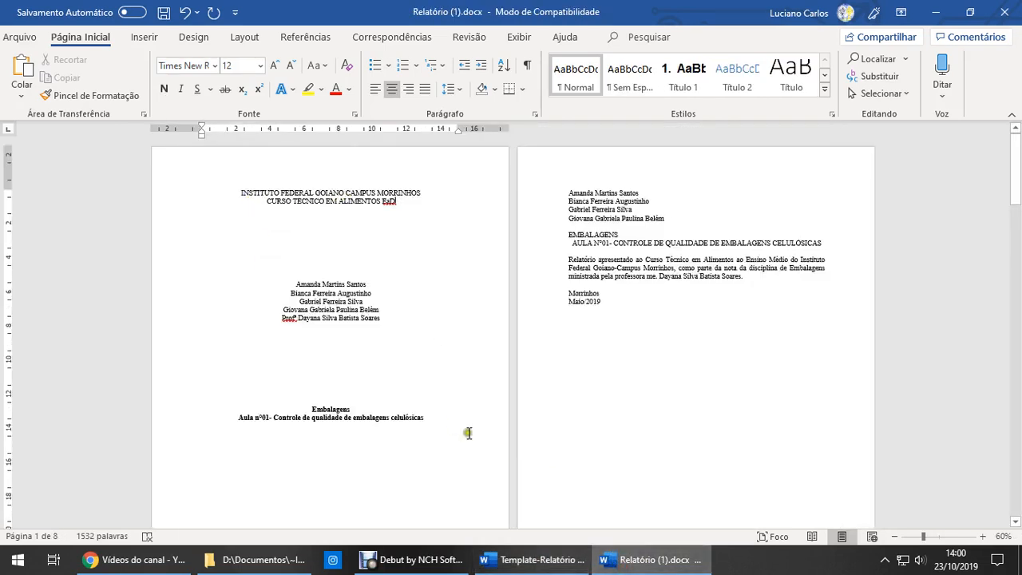
pyautogui.click(532, 559)
pyautogui.moveTo(303, 253); pyautogui.dragTo(598, 278)
pyautogui.hotkey('ctrl', 'c')
pyautogui.click(649, 550)
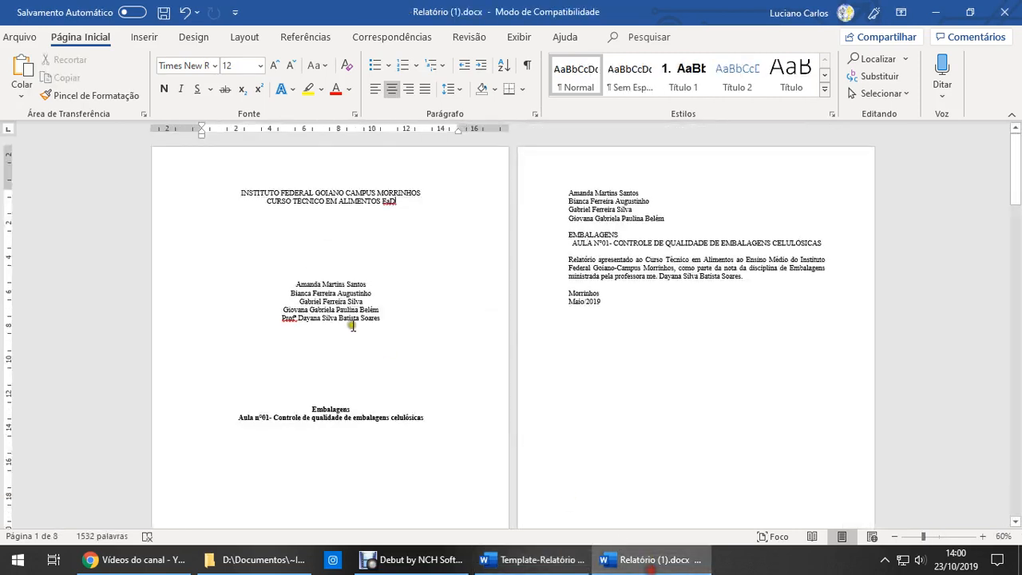
# Step: Replace the institute line on the cover with the copied heading, pasted as text only
pyautogui.moveTo(241, 195); pyautogui.dragTo(421, 195)
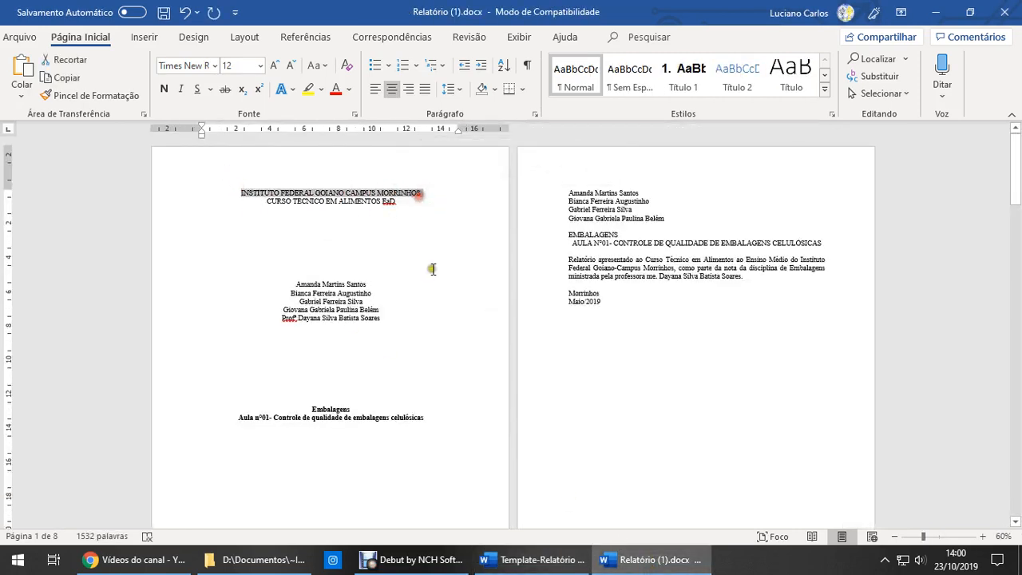
pyautogui.hotkey('ctrl', 'v')
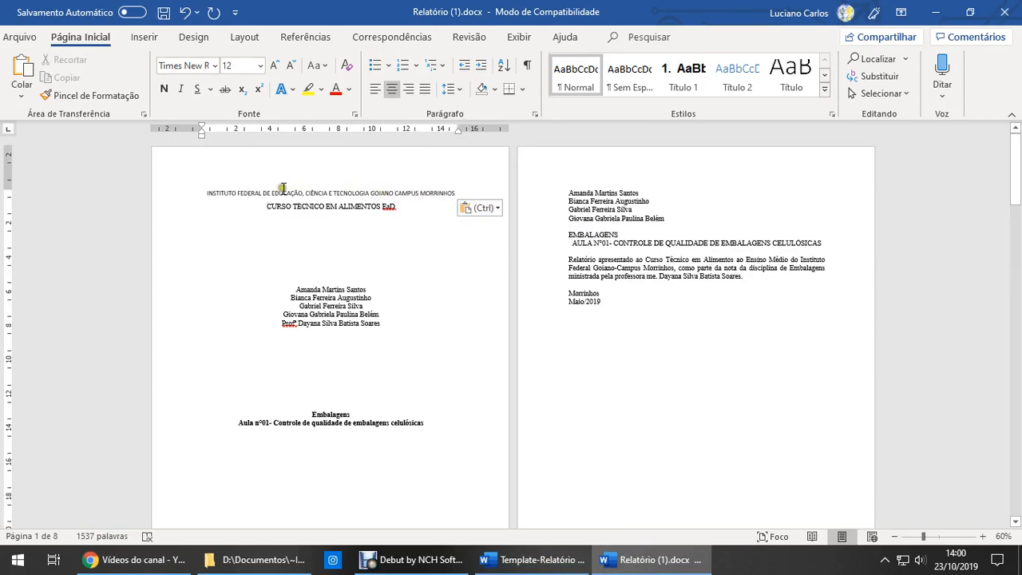
pyautogui.click(497, 210)
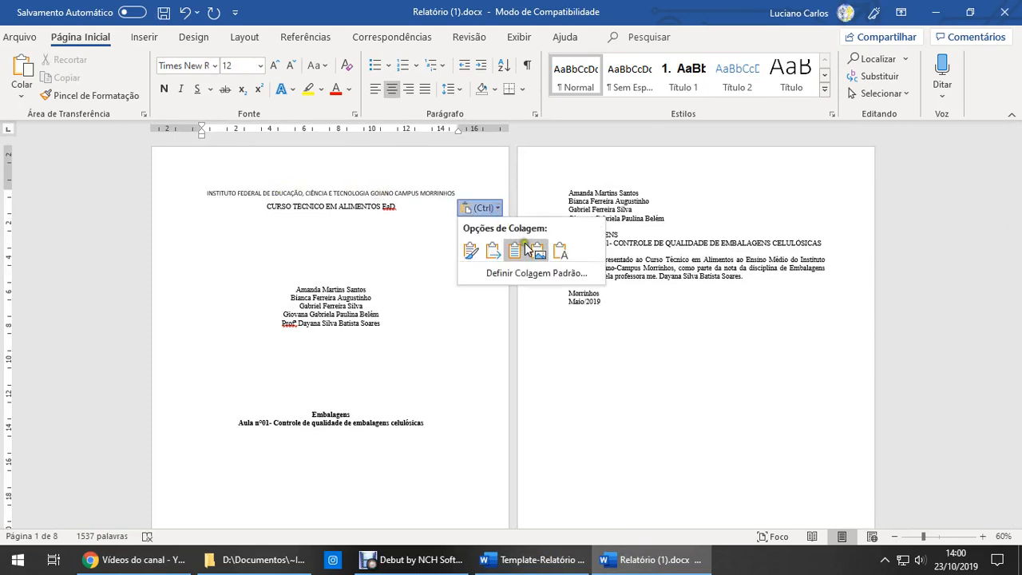
pyautogui.click(562, 252)
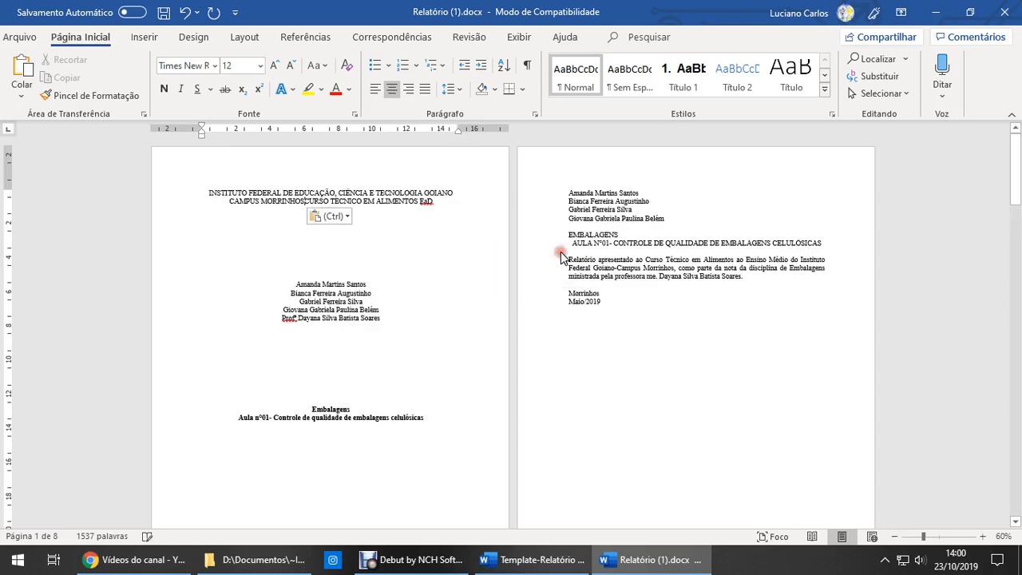
# Step: Move CURSO TÉCNICO EM ALIMENTOS EaD onto its own line below CAMPUS MORRINHOS
pyautogui.click(459, 192)
pyautogui.press('Delete')
pyautogui.hotkey('ctrl', 'z')
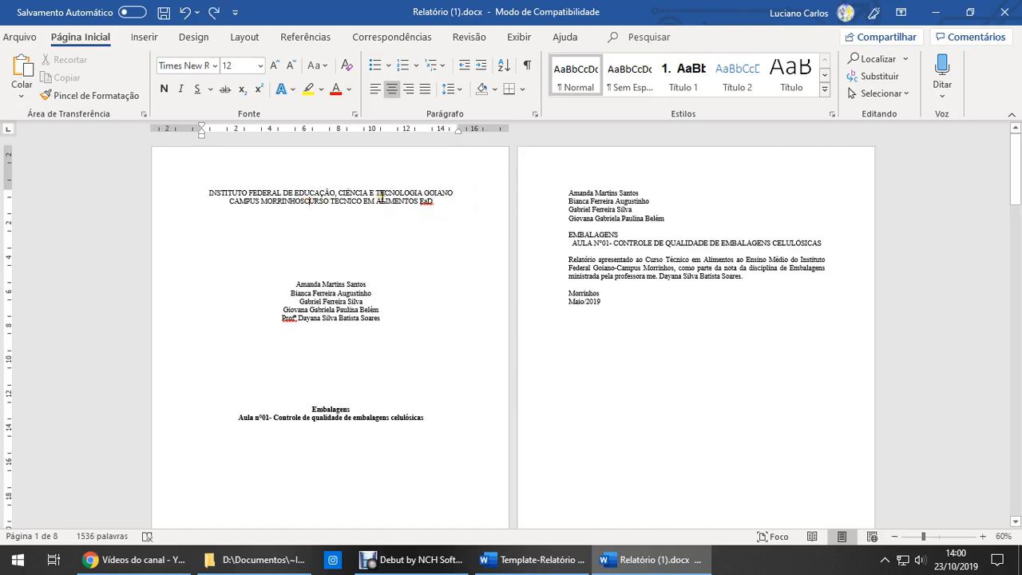
pyautogui.press('Return')
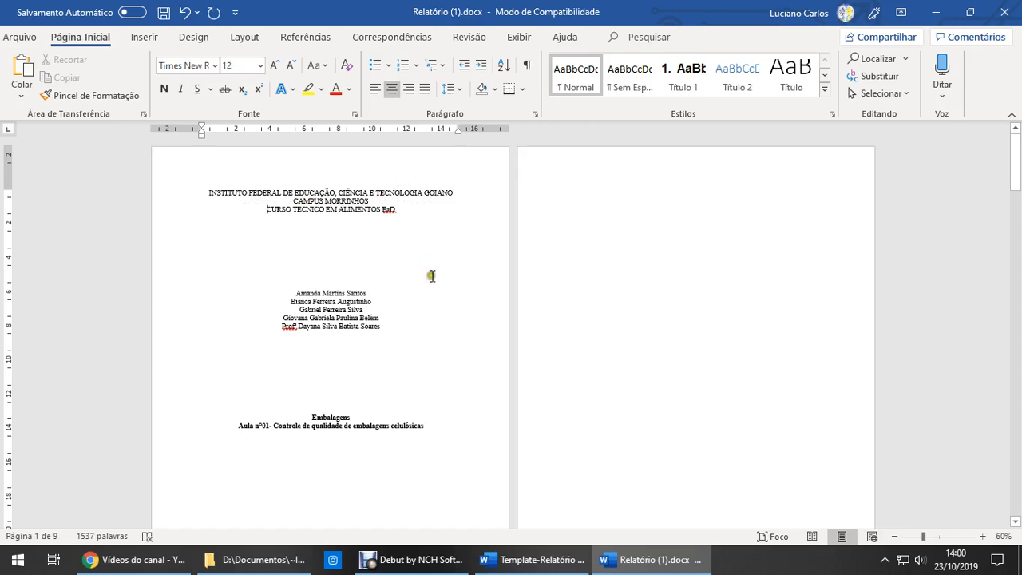
# Step: Delete one blank line above Morrinhos to bring the cover back onto a single page
pyautogui.scroll(-3, 399, 257)
pyautogui.click(423, 380)
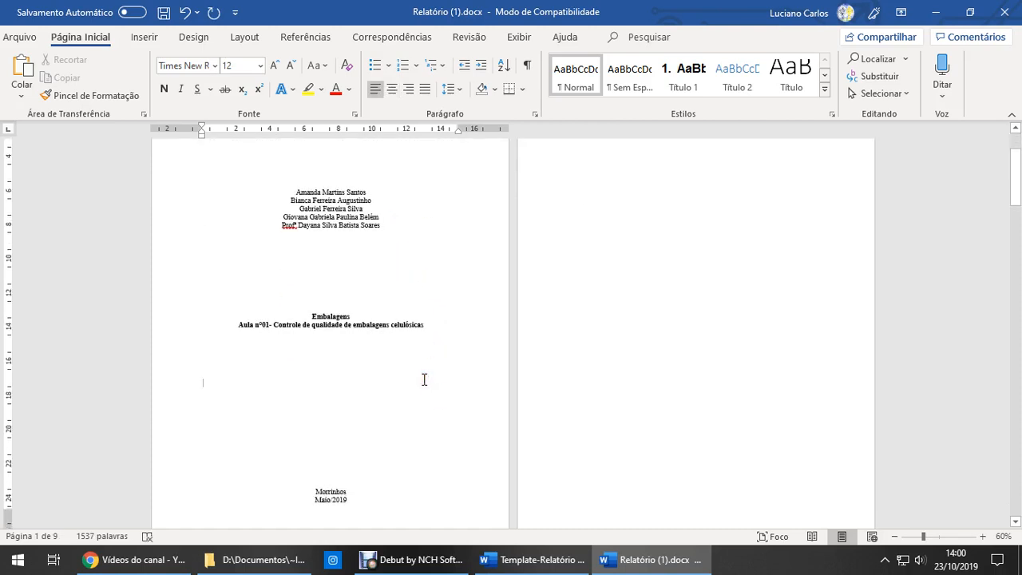
pyautogui.press('Delete')
pyautogui.scroll(3, 472, 353)
pyautogui.scroll(-2, 403, 328)
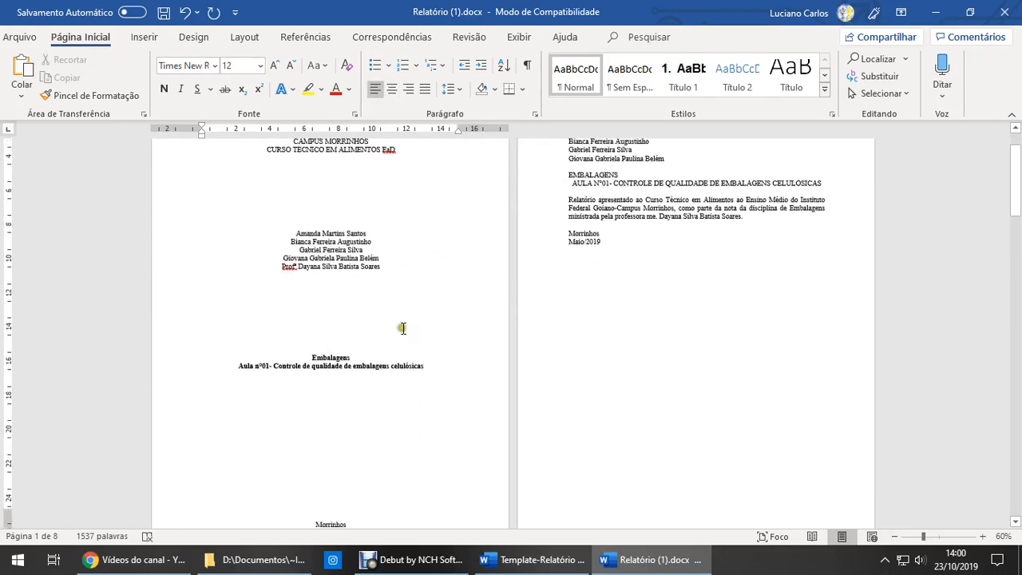
pyautogui.scroll(-3, 402, 328)
pyautogui.scroll(2, 444, 381)
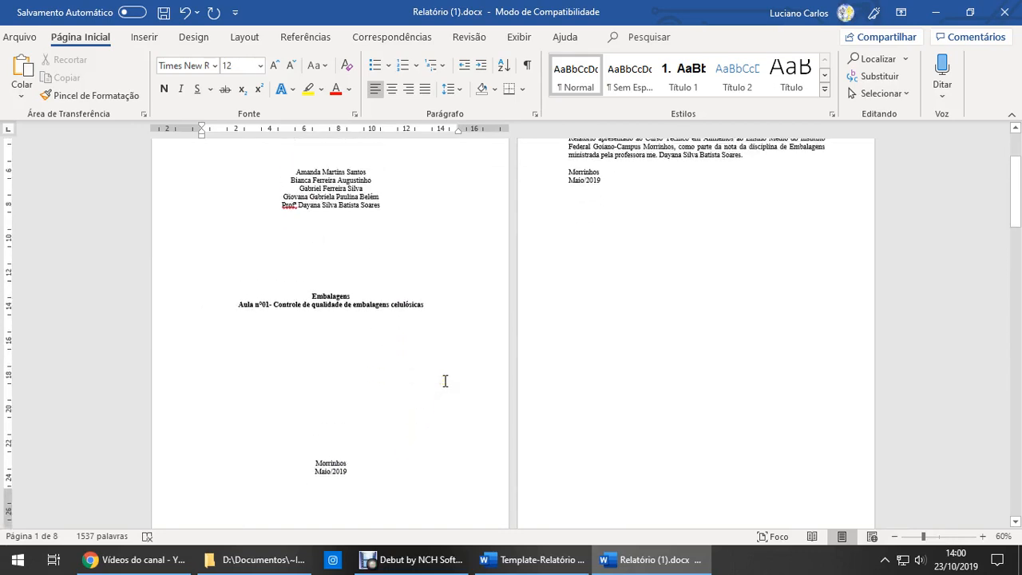
# Step: Display the formatting marks to examine the cover's blank lines and page break, and hide them again
pyautogui.click(526, 68)
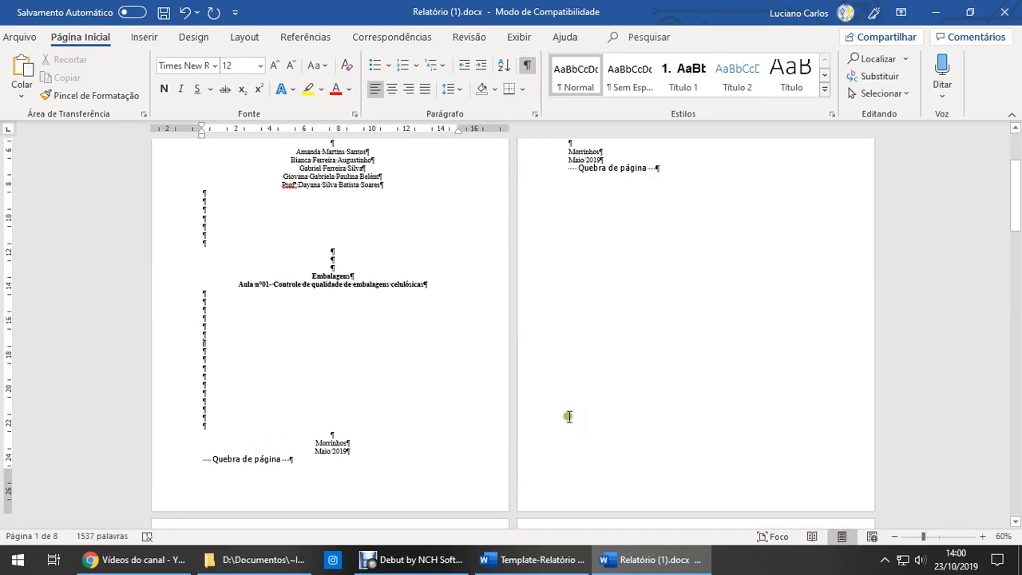
pyautogui.scroll(3, 583, 383)
pyautogui.scroll(-2, 360, 399)
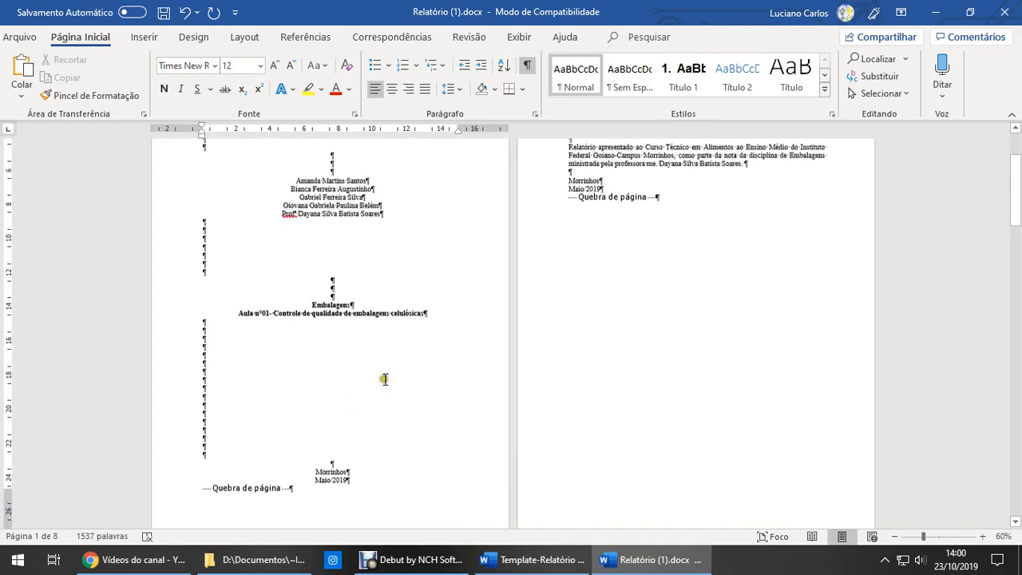
pyautogui.scroll(2, 384, 379)
pyautogui.click(527, 65)
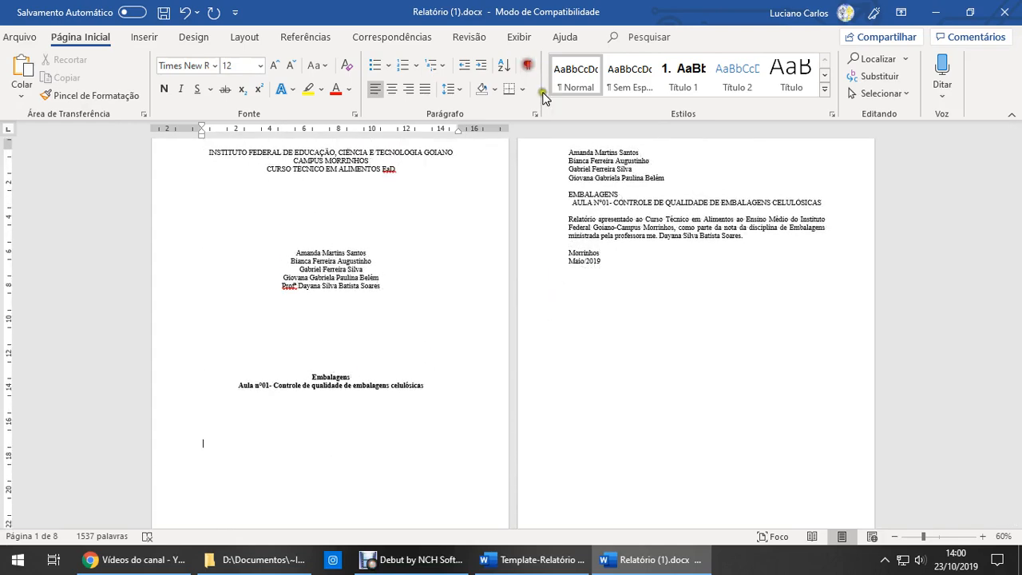
# Step: Centre the four student name lines on the second page
pyautogui.click(621, 150)
pyautogui.scroll(1, 712, 247)
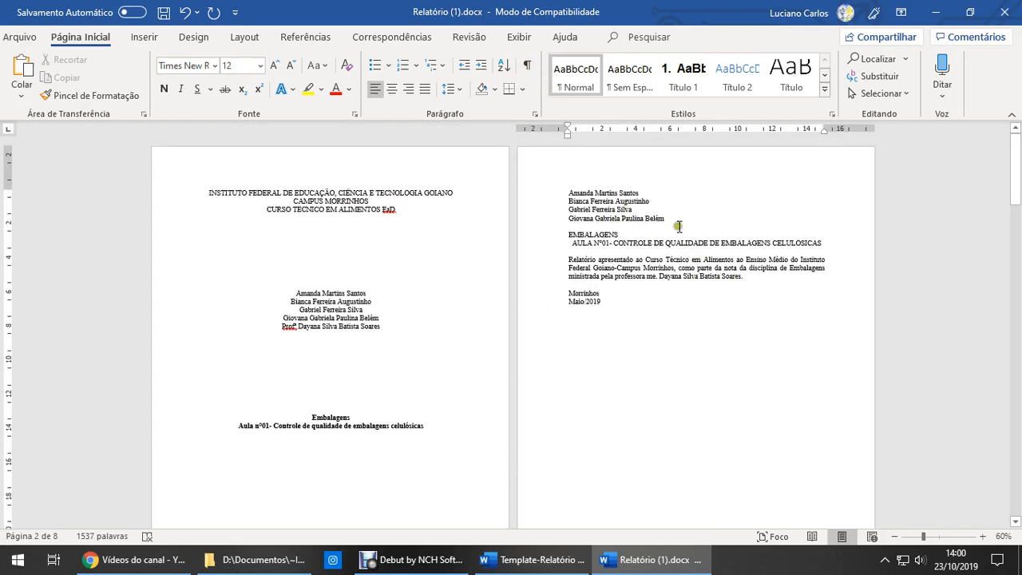
pyautogui.moveTo(619, 192); pyautogui.dragTo(617, 218)
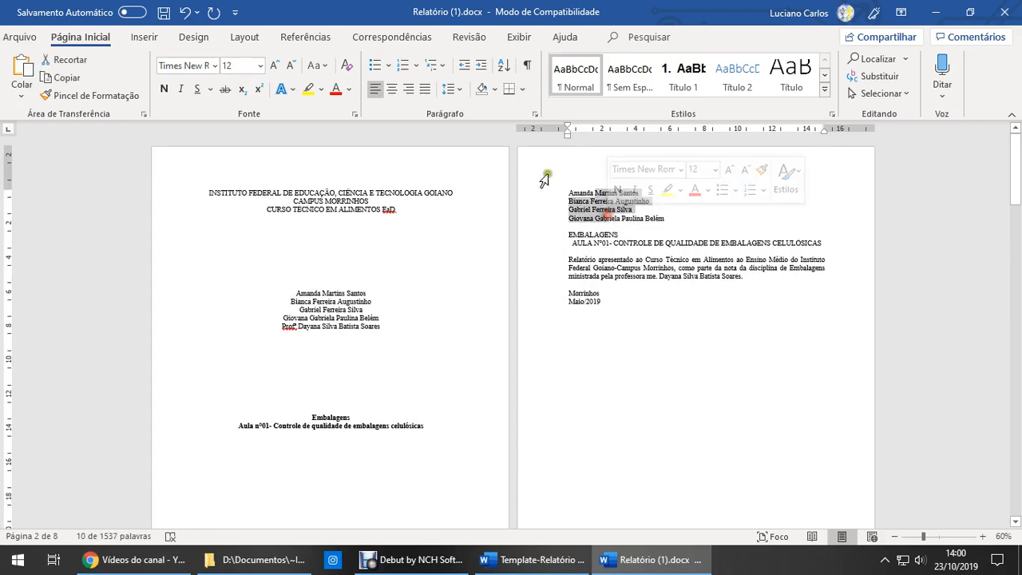
pyautogui.click(392, 90)
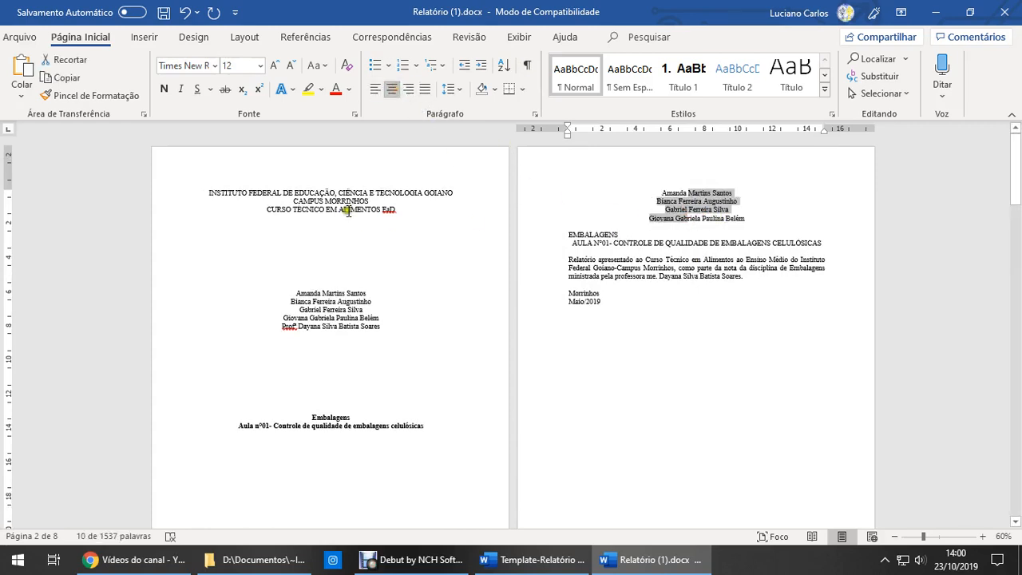
# Step: Copy the professor's line from the cover and paste it below the student names on the second page
pyautogui.click(387, 324)
pyautogui.hotkey('shift', 'Home')
pyautogui.hotkey('ctrl', 'c')
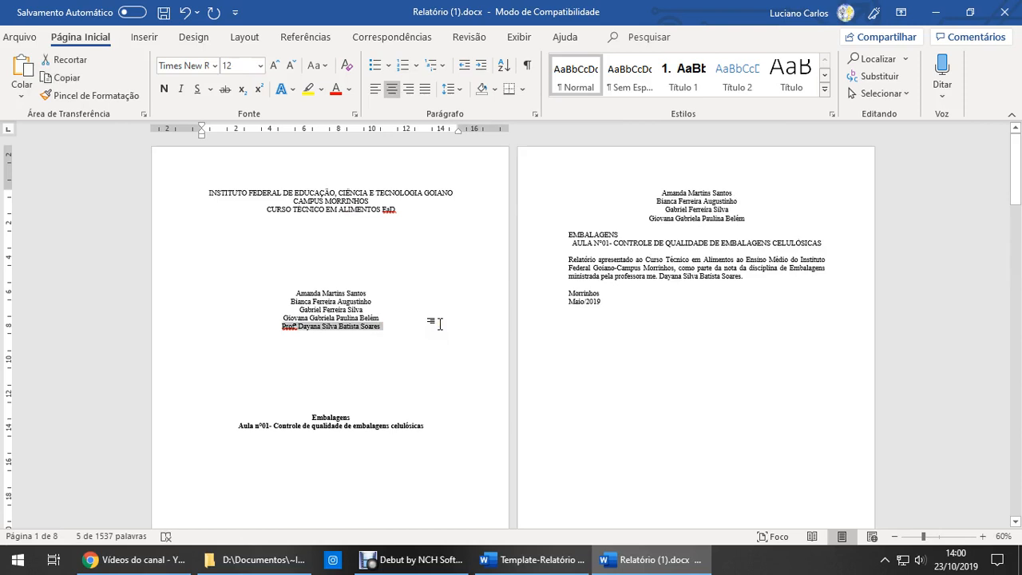
pyautogui.click(744, 214)
pyautogui.press('Return')
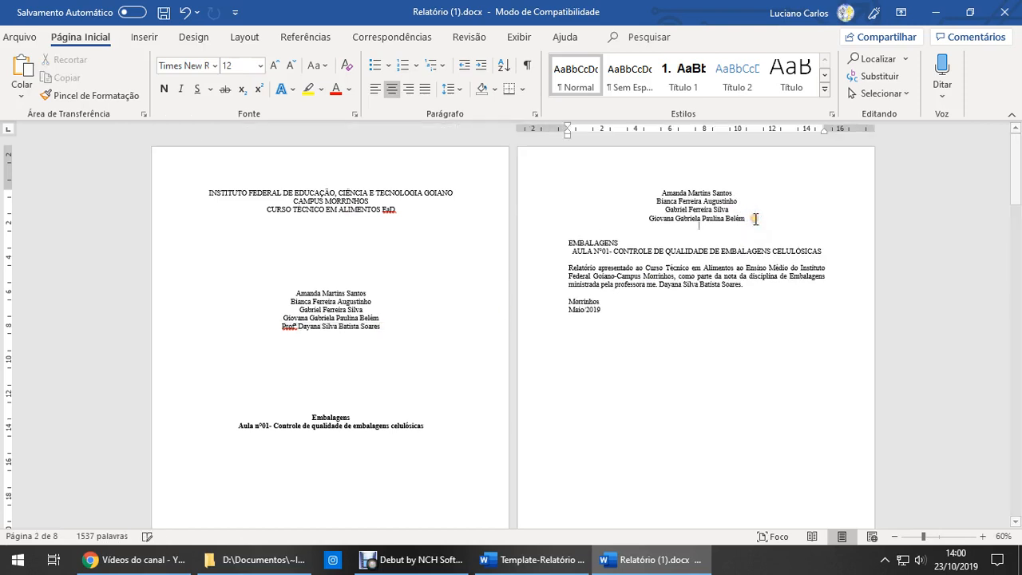
pyautogui.hotkey('ctrl', 'v')
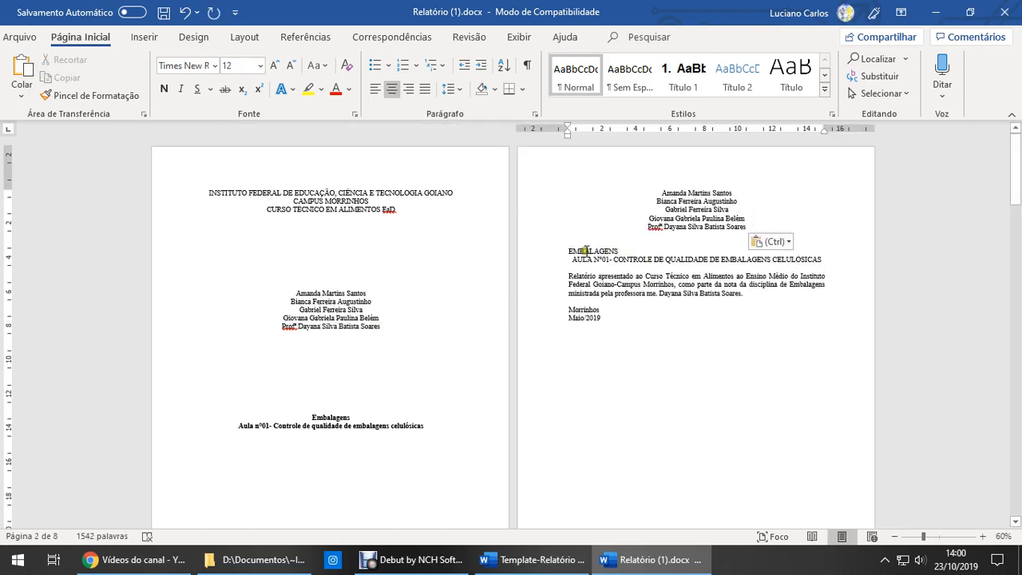
# Step: Remove the space before the second page's AULA N°01 line and change it and EMBALAGENS to sentence case
pyautogui.press('BackSpace')
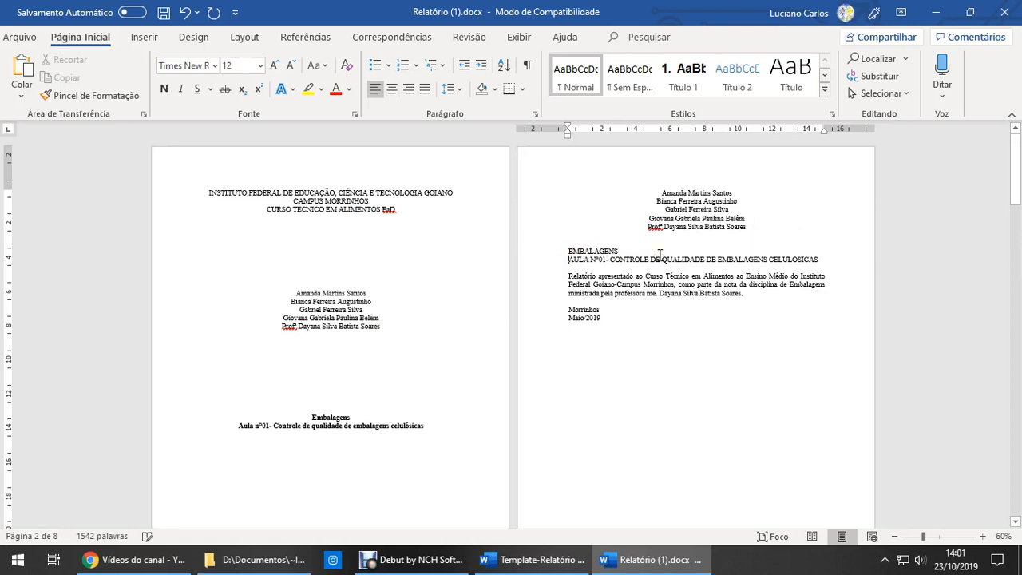
pyautogui.moveTo(585, 248); pyautogui.dragTo(822, 260)
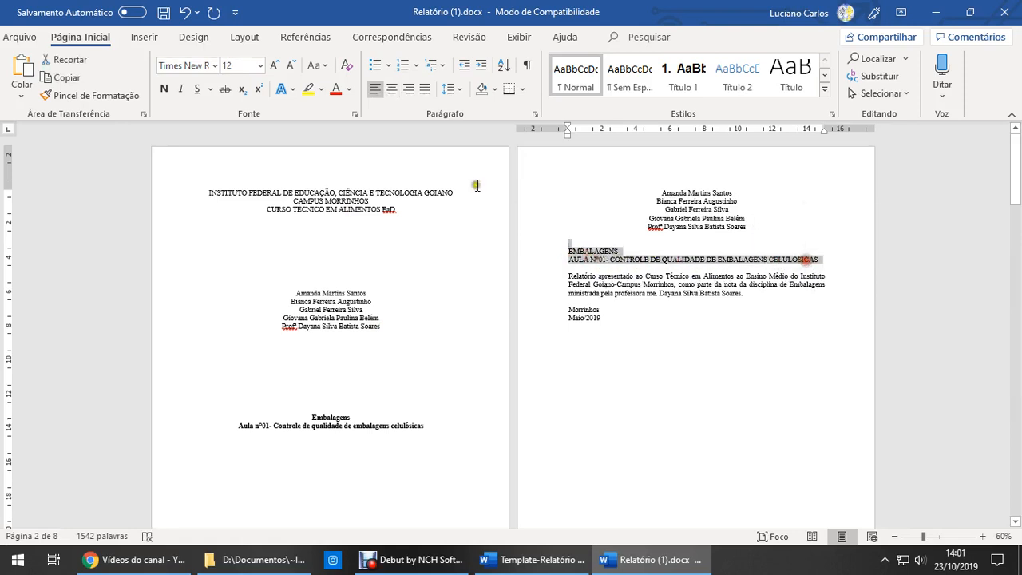
pyautogui.click(317, 66)
pyautogui.click(345, 90)
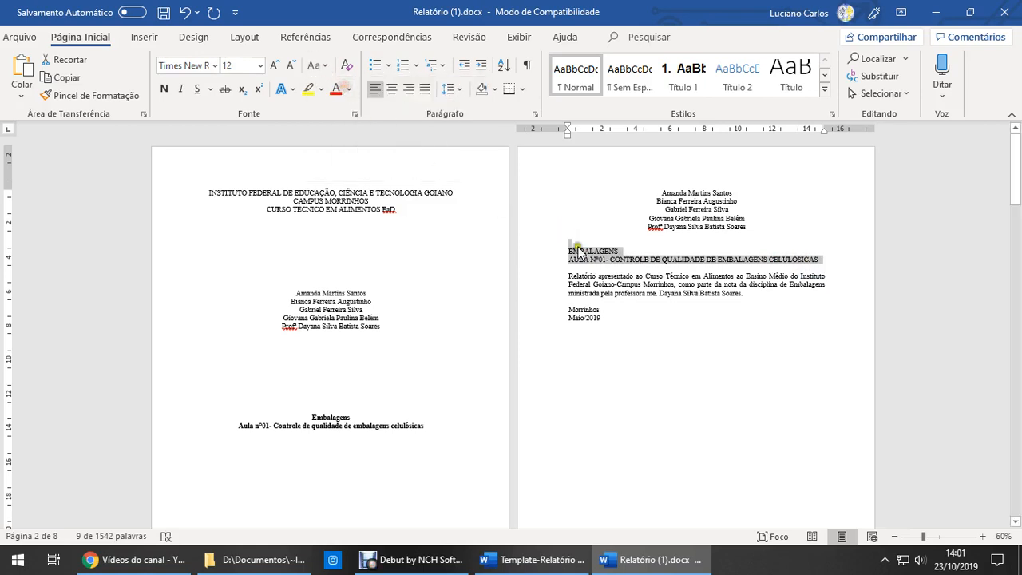
pyautogui.click(317, 66)
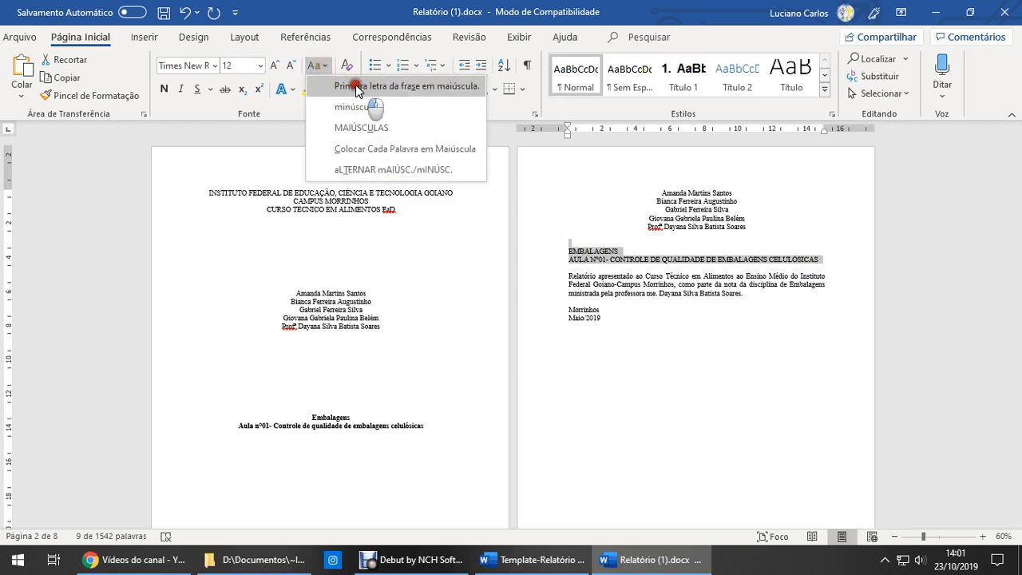
pyautogui.click(356, 85)
pyautogui.click(598, 254)
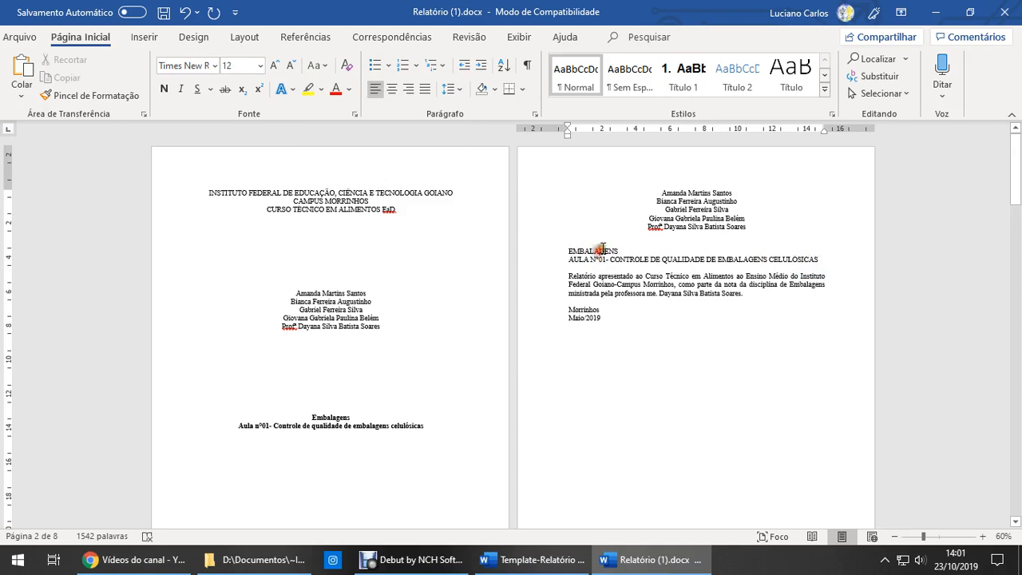
pyautogui.tripleClick(602, 251)
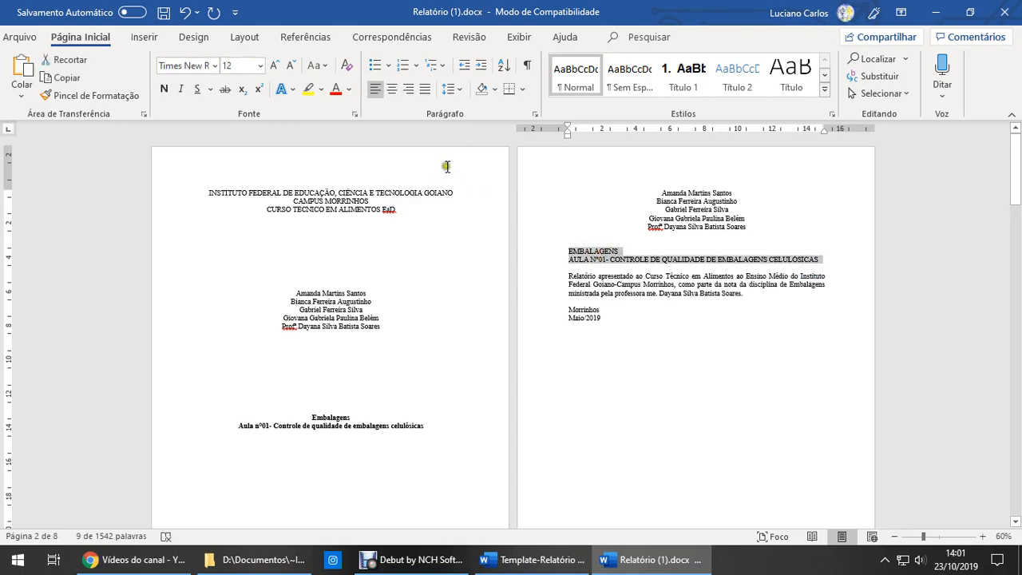
pyautogui.click(320, 66)
pyautogui.click(331, 80)
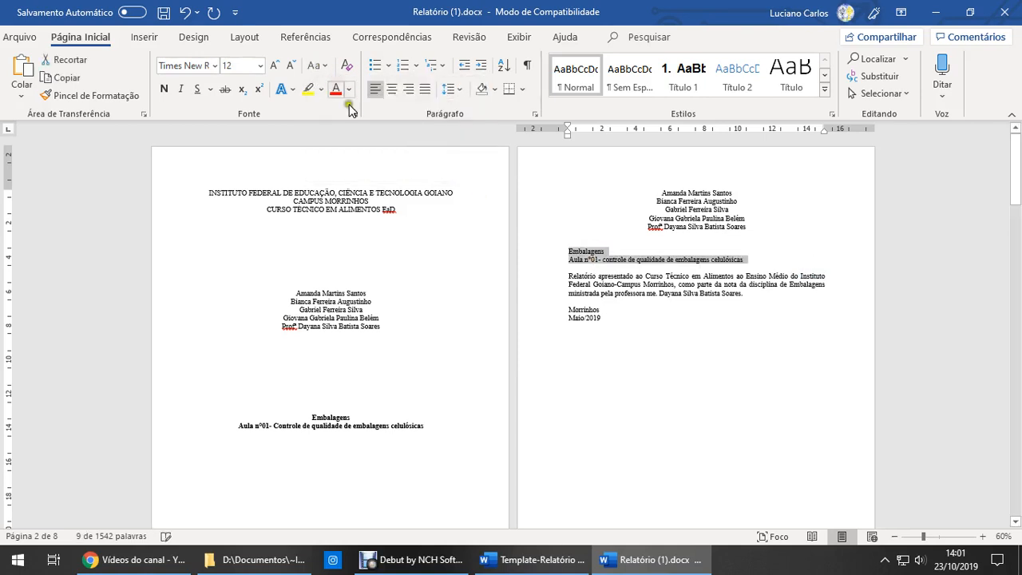
# Step: Centre and bold the Embalagens and Aula n°01 title lines on the second page
pyautogui.click(391, 90)
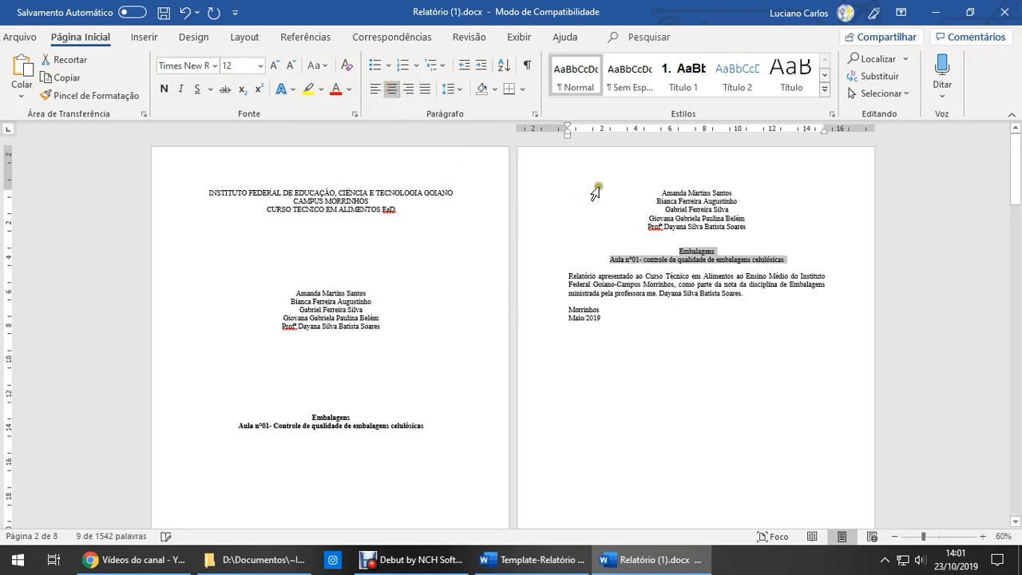
pyautogui.click(165, 89)
# Step: Capitalise the first letter of "Controle" in the second page's Aula n°01 title line
pyautogui.click(641, 259)
pyautogui.click(641, 260)
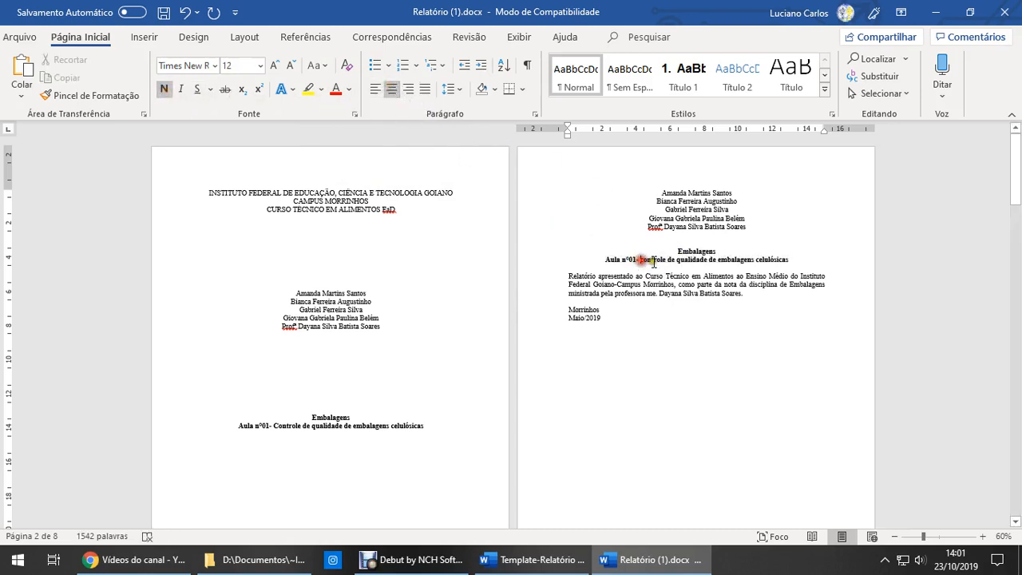
pyautogui.hotkey('shift', 'Right')
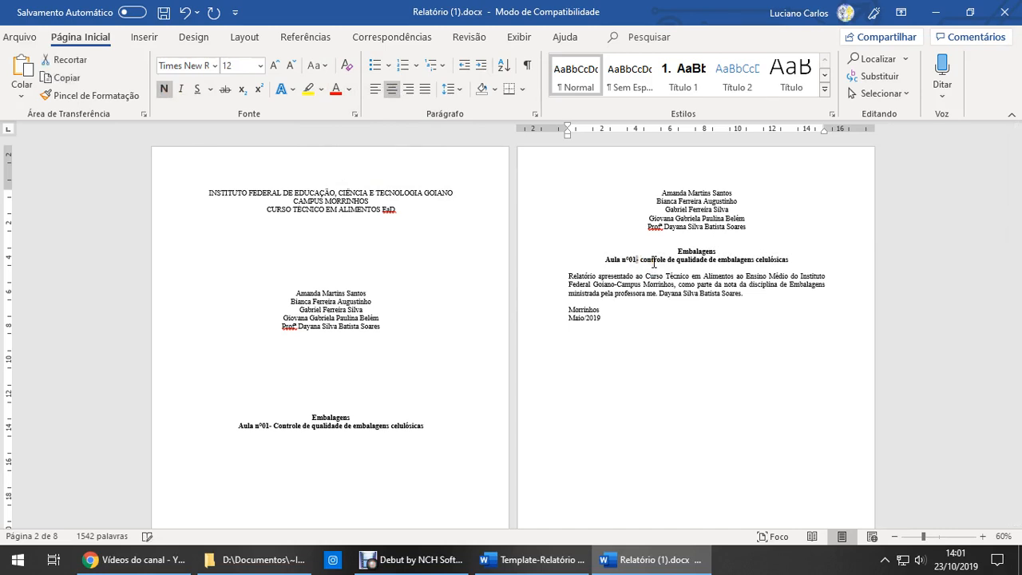
pyautogui.press('Right')
pyautogui.hotkey('shift', 'Right')
pyautogui.write('C')
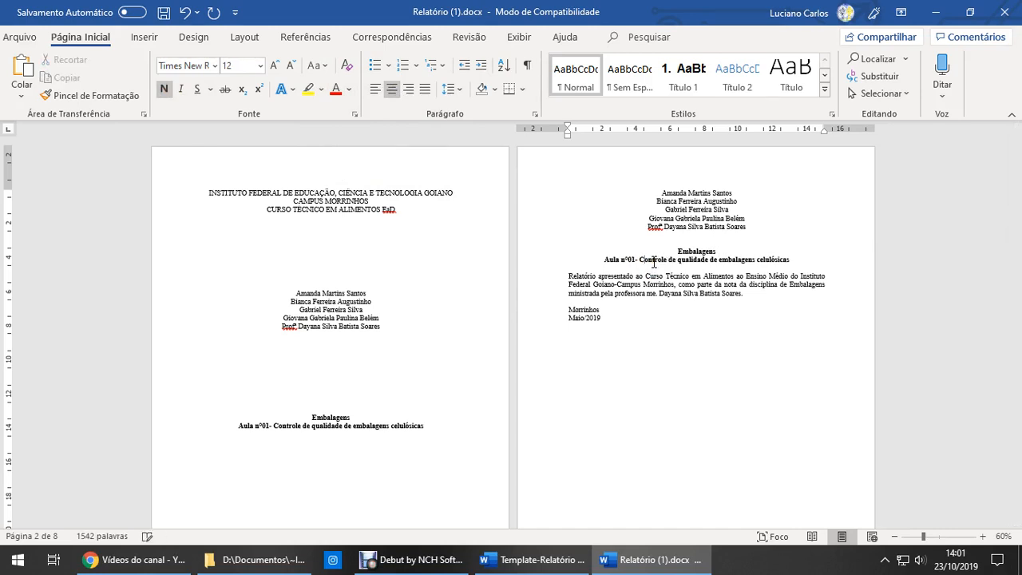
# Step: Change "me." to "Me." before the professor's name in the second page's presentation note
pyautogui.click(644, 294)
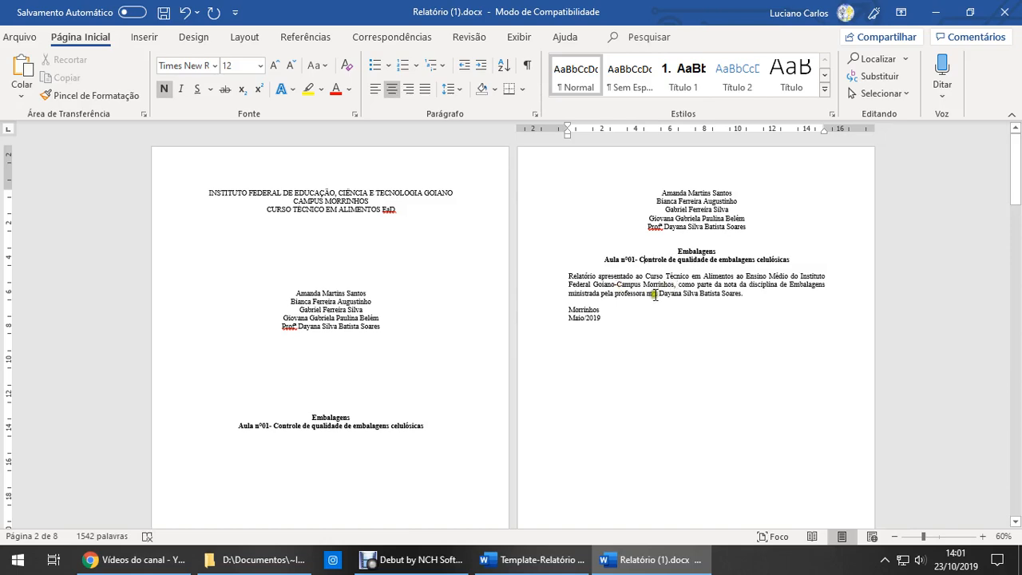
pyautogui.keyDown('ctrl'); pyautogui.scroll(8, 729, 293); pyautogui.keyUp('ctrl')
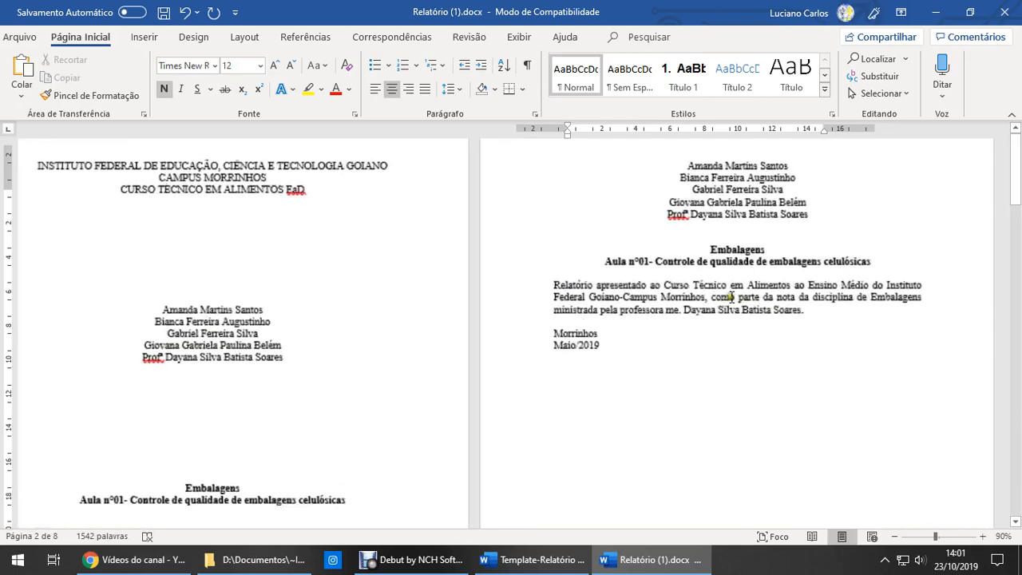
pyautogui.keyDown('ctrl'); pyautogui.scroll(2, 518, 299); pyautogui.keyUp('ctrl')
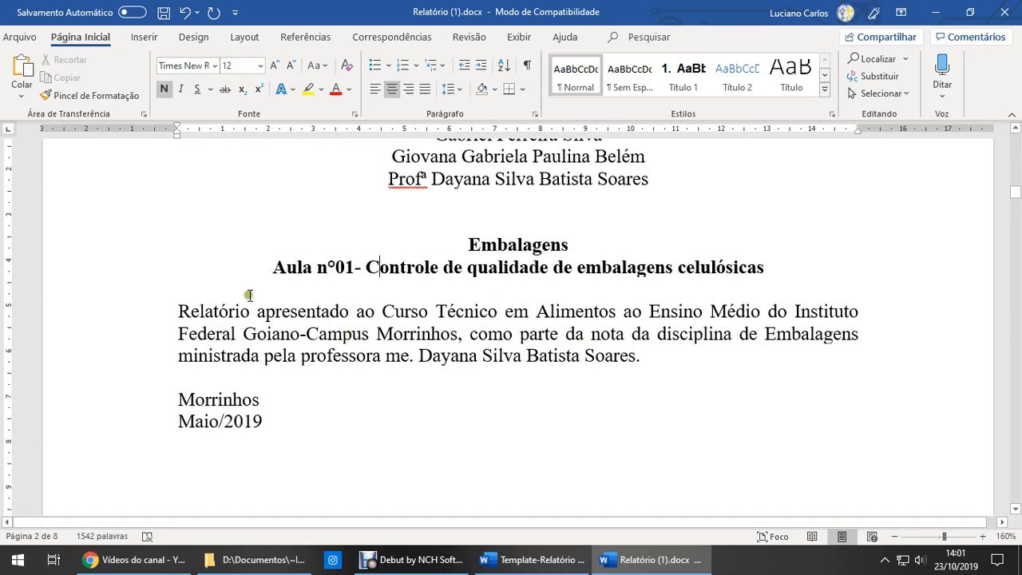
pyautogui.click(421, 355)
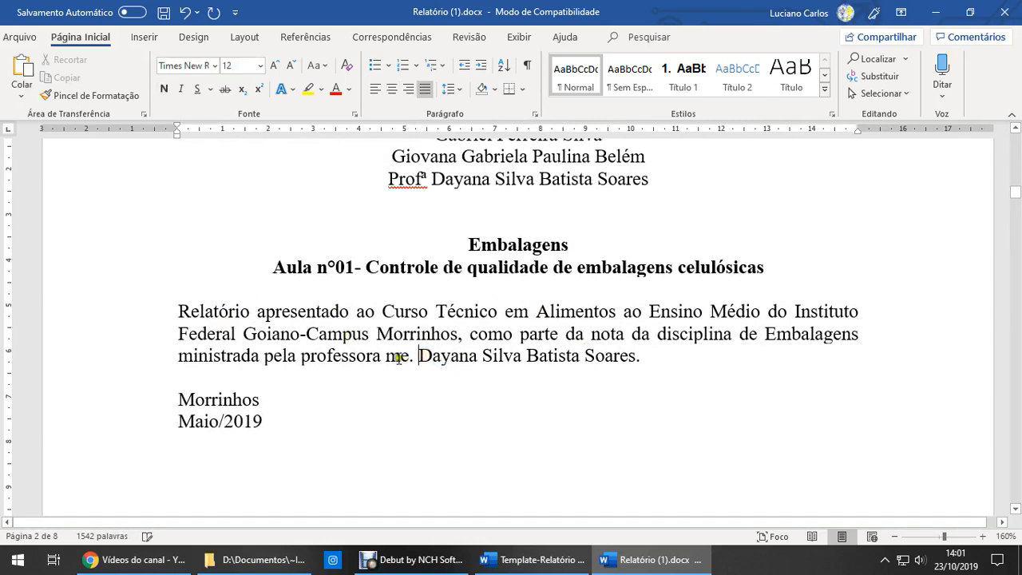
pyautogui.click(398, 356)
pyautogui.hotkey('shift', 'Right')
pyautogui.hotkey('shift', 'Right')
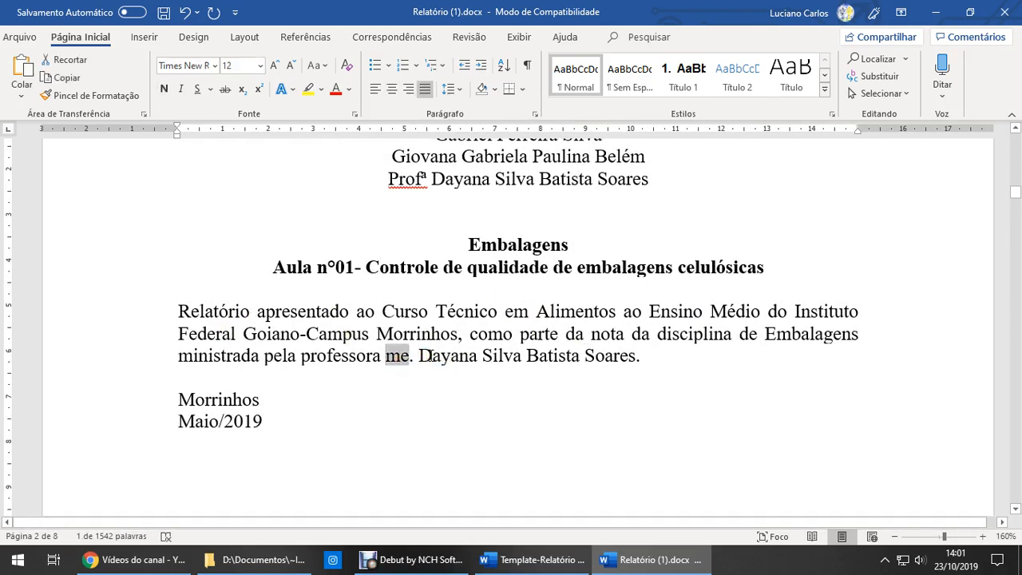
pyautogui.write('Me')
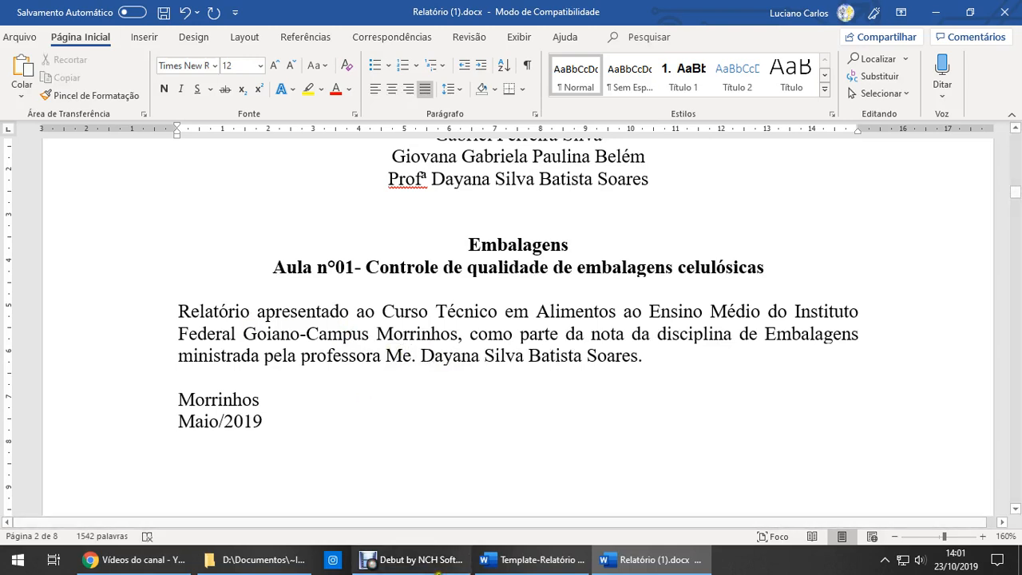
# Step: Check the note's indent in the template, switch back to Relatório (1).docx and indent its presentation note to 8 cm
pyautogui.click(532, 559)
pyautogui.scroll(-10, 671, 344)
pyautogui.scroll(-15, 679, 344)
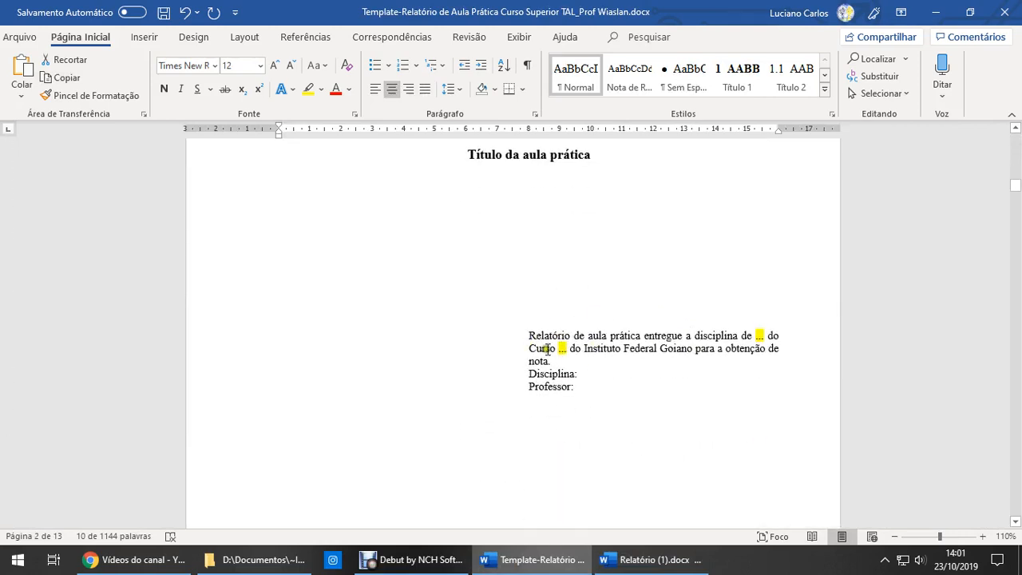
pyautogui.click(525, 340)
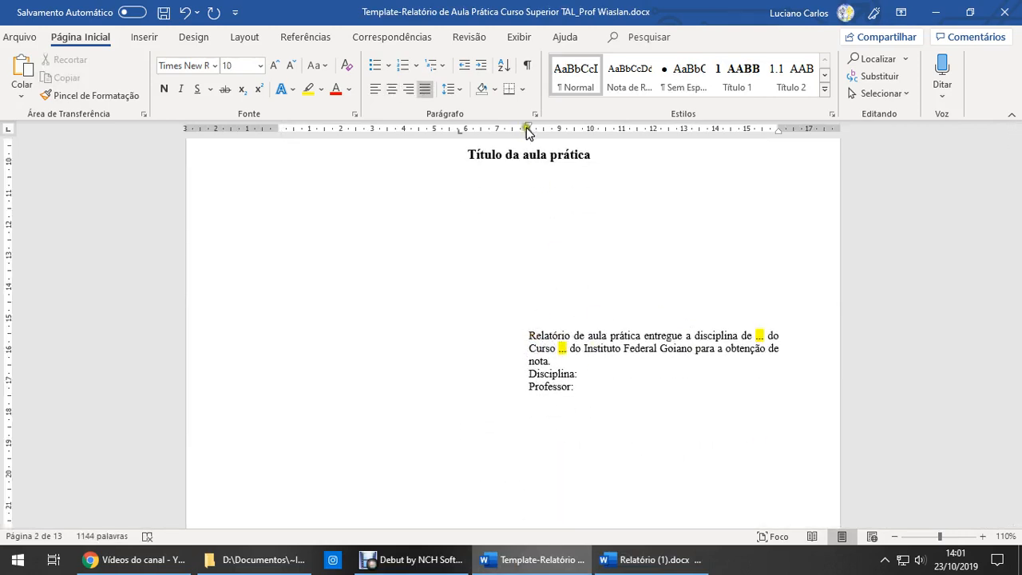
pyautogui.click(643, 559)
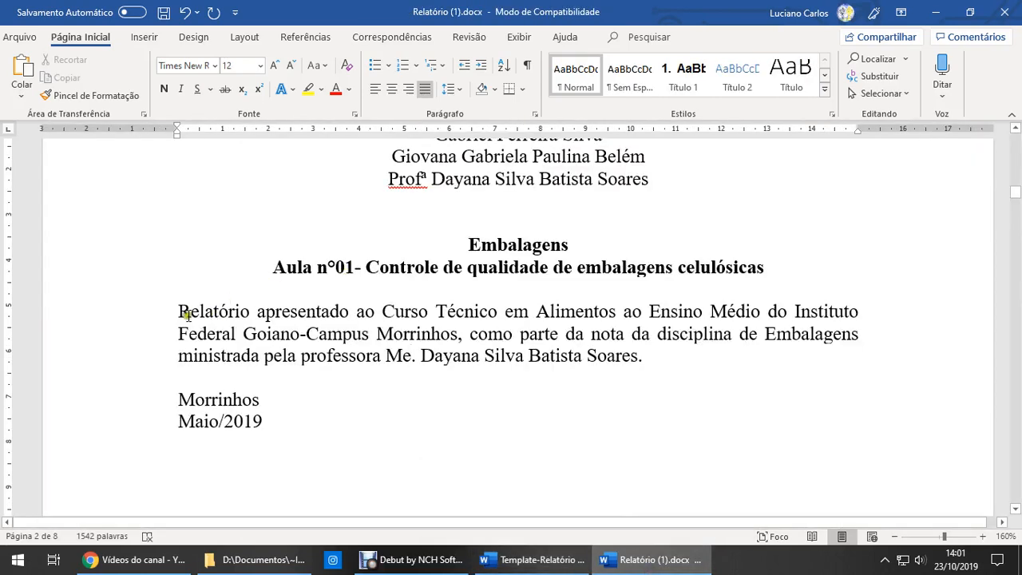
pyautogui.moveTo(184, 312); pyautogui.dragTo(642, 356)
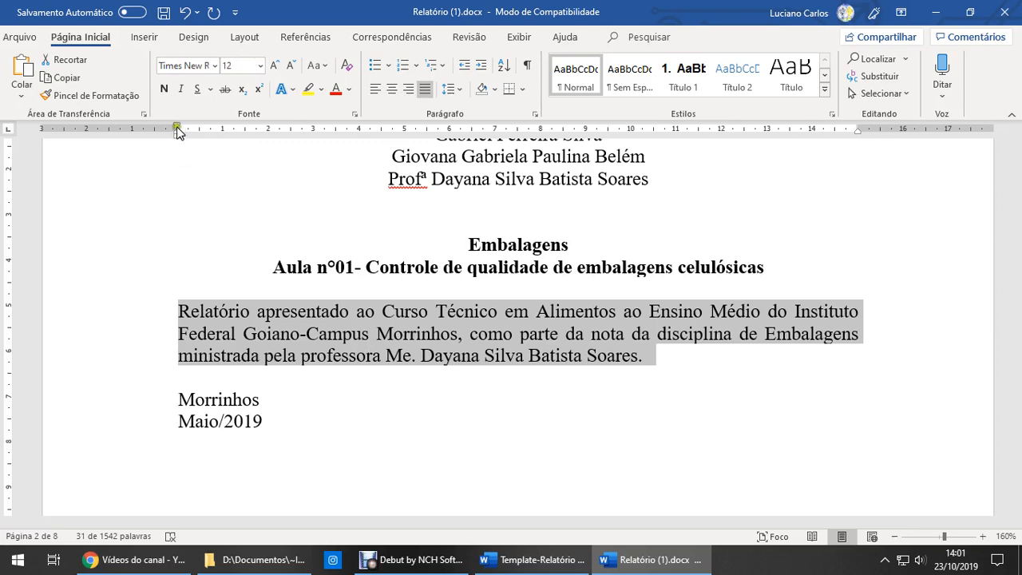
pyautogui.moveTo(177, 129)
pyautogui.mouseDown()
pyautogui.moveTo(271, 135)
pyautogui.moveTo(179, 142)
pyautogui.moveTo(539, 136)
pyautogui.mouseUp()
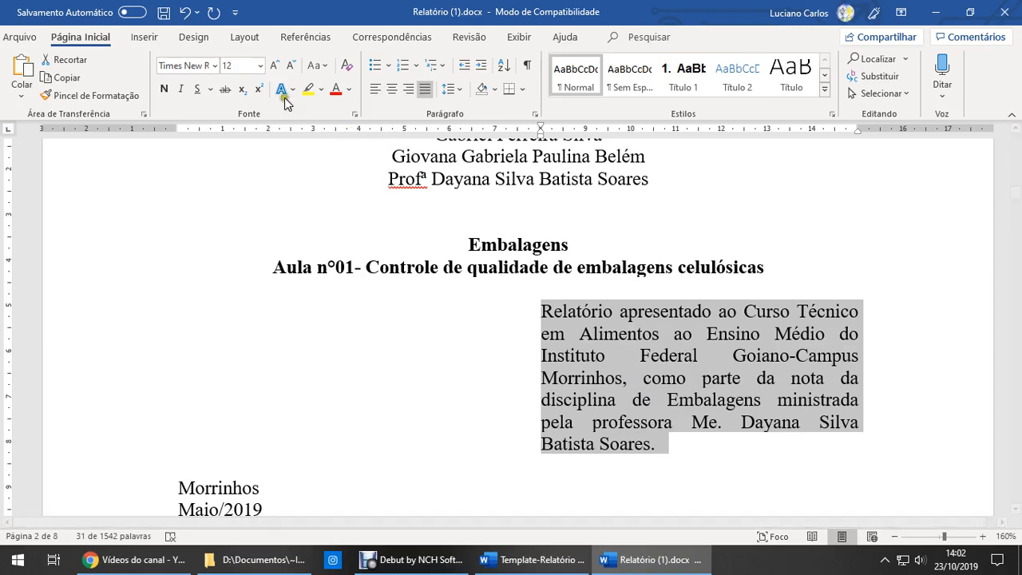
# Step: Set the presentation note's font size to 10
pyautogui.click(252, 67)
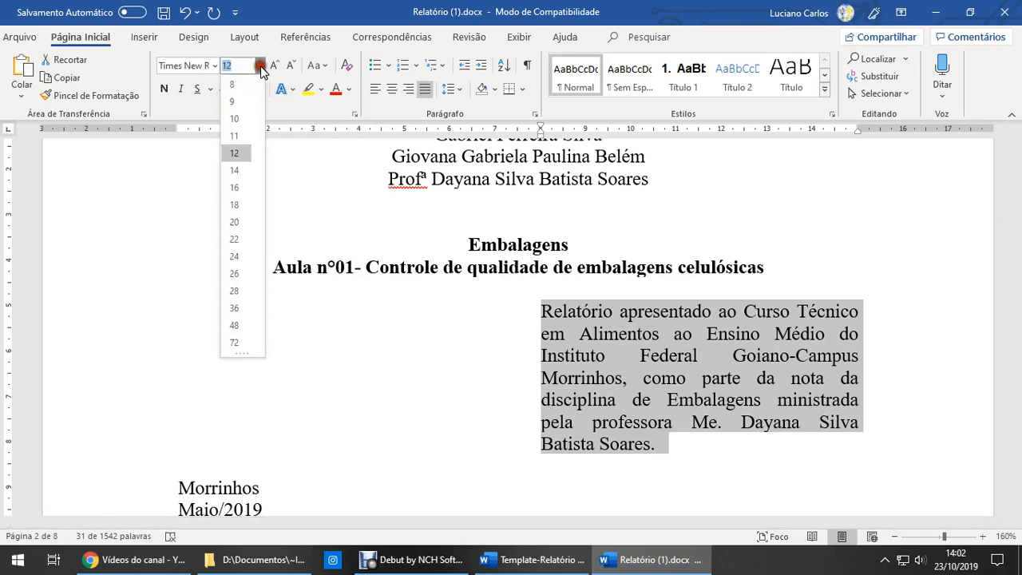
pyautogui.click(249, 121)
pyautogui.click(606, 326)
# Step: Centre the Morrinhos and Maio/2019 lines on the second page
pyautogui.scroll(-3, 558, 315)
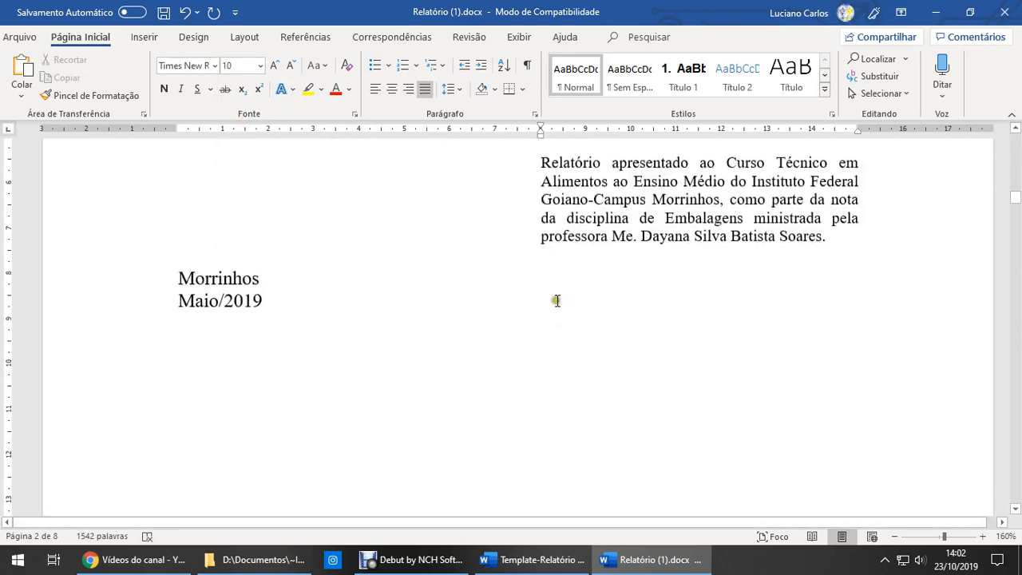
pyautogui.click(240, 261)
pyautogui.moveTo(251, 274); pyautogui.dragTo(255, 302)
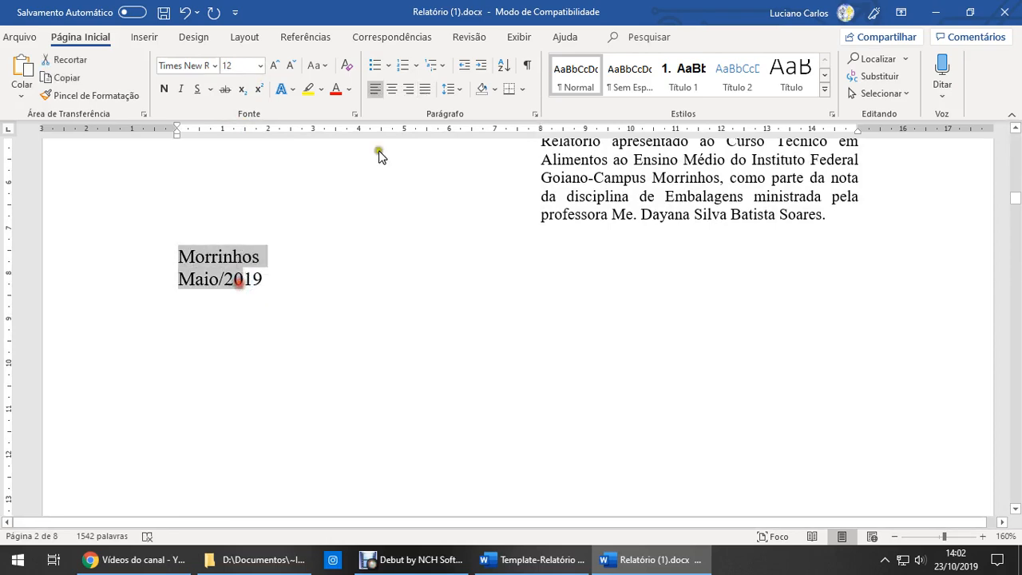
pyautogui.click(392, 89)
pyautogui.click(631, 316)
# Step: Insert blank lines above the second page's Embalagens title until it sits level with the cover's title
pyautogui.scroll(-11, 633, 275)
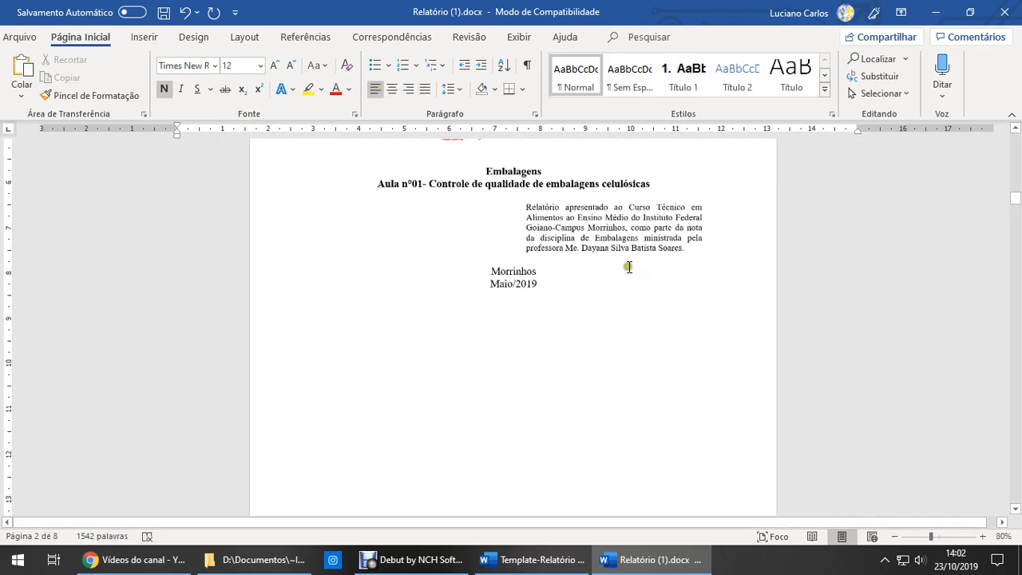
pyautogui.scroll(-1, 542, 297)
pyautogui.scroll(1, 542, 298)
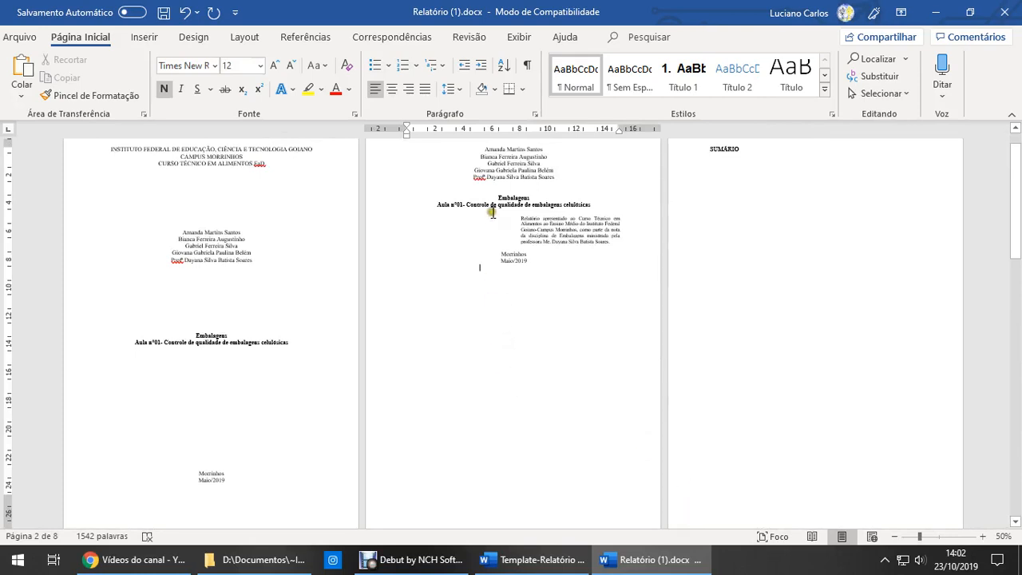
pyautogui.scroll(1, 493, 222)
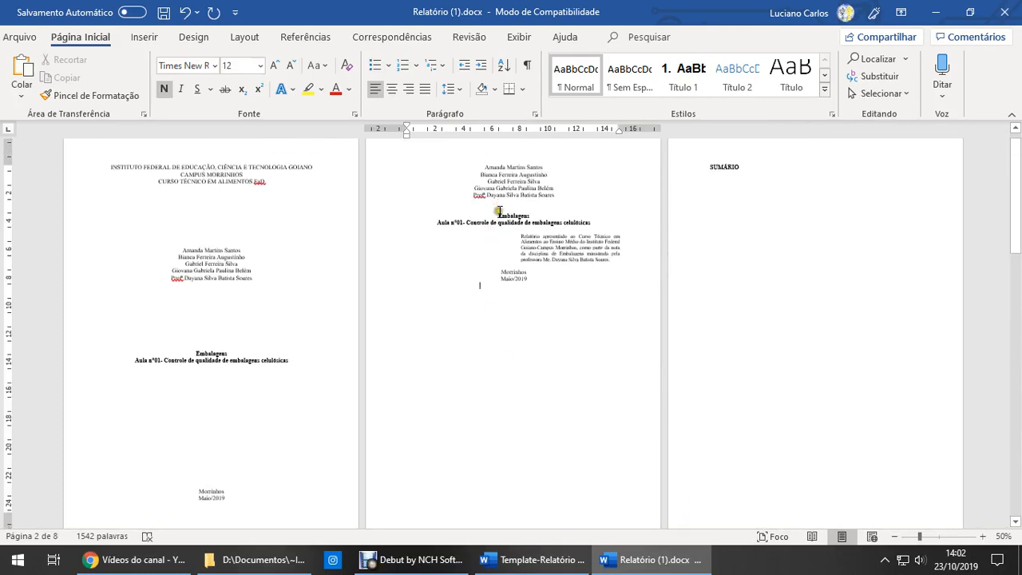
pyautogui.click(495, 216)
pyautogui.press('Return')
pyautogui.press('Return')
pyautogui.press('Return')
pyautogui.press('Return')
pyautogui.press('Return')
pyautogui.press('Return')
pyautogui.press('Return')
pyautogui.press('Return')
pyautogui.press('Return')
pyautogui.press('Return')
pyautogui.press('Return')
pyautogui.press('Return')
pyautogui.press('Return')
pyautogui.press('Return')
pyautogui.press('Return')
pyautogui.press('Return')
pyautogui.press('Return')
pyautogui.press('Return')
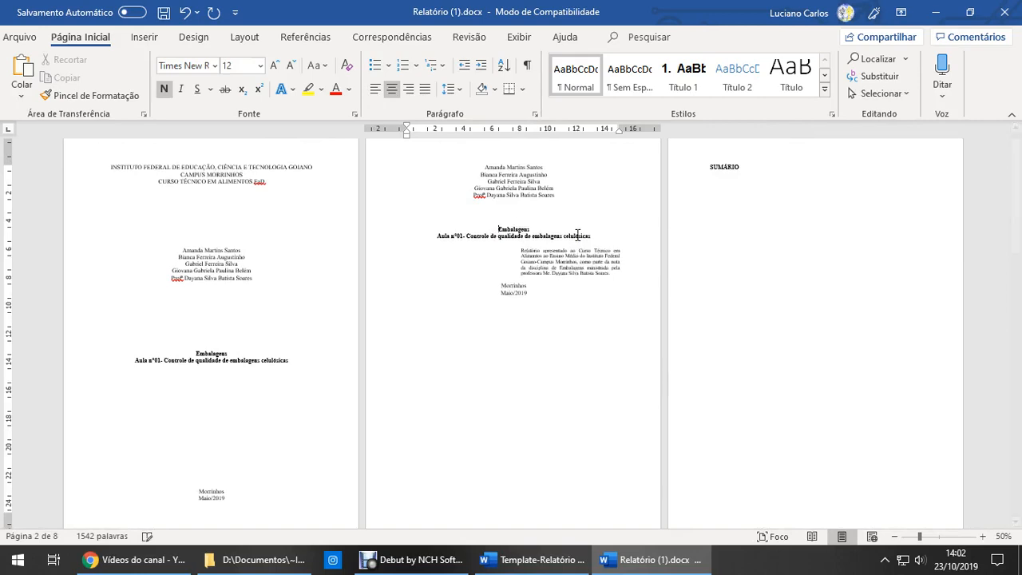
pyautogui.press('Return')
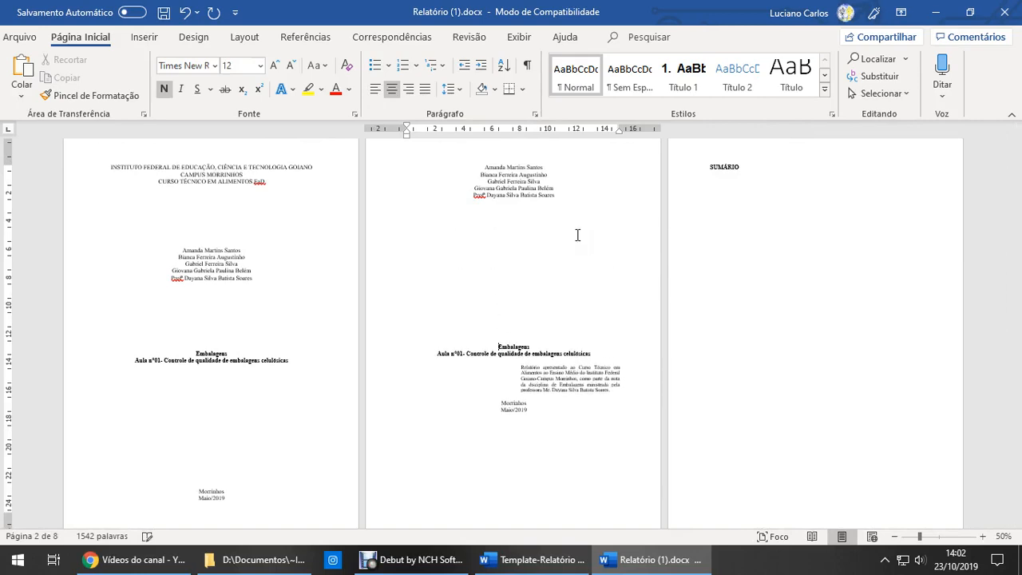
pyautogui.press('Return')
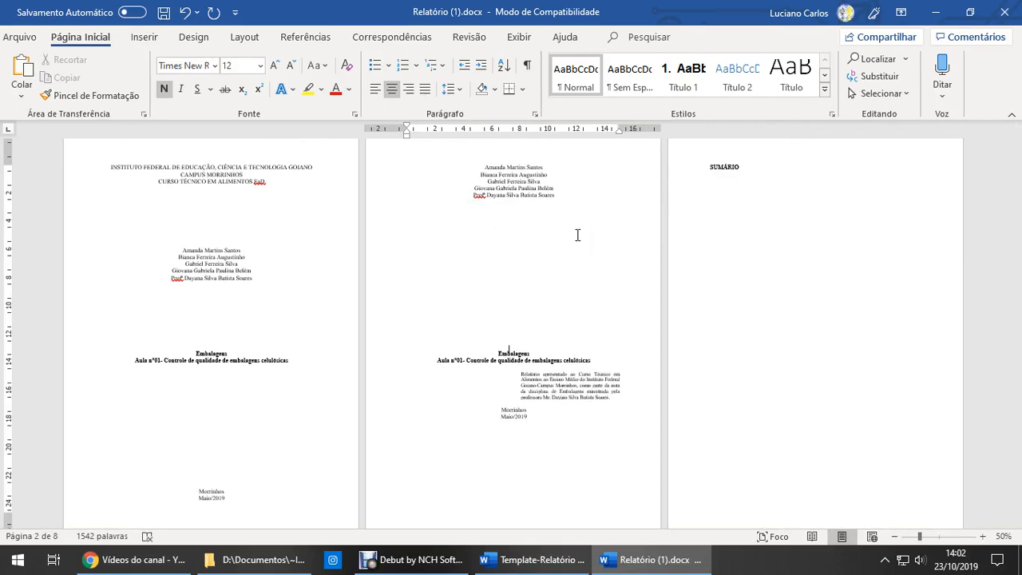
# Step: Insert four blank lines between the second page's title and the presentation note
pyautogui.hotkey('ctrl', 'j')
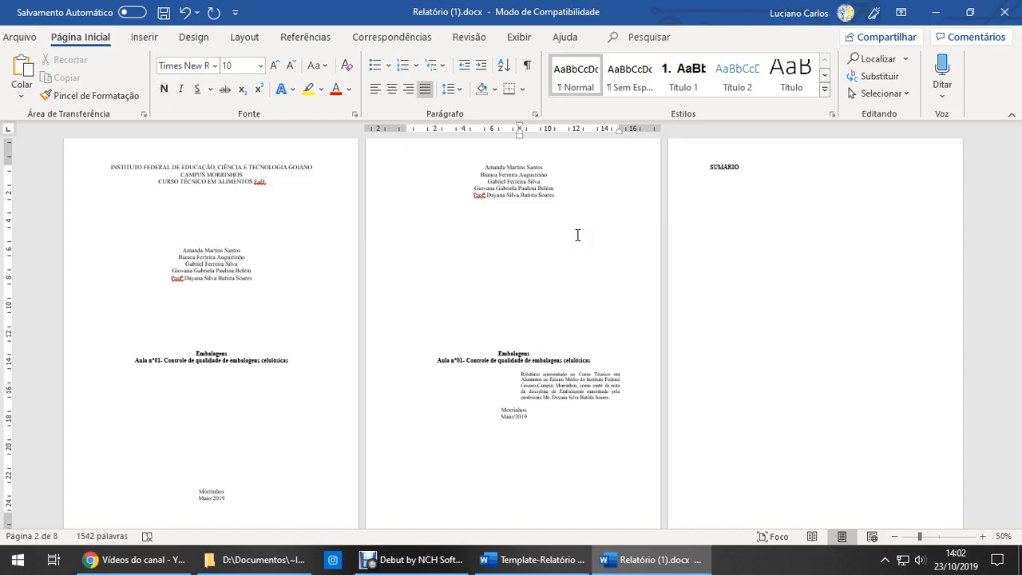
pyautogui.press('Return')
pyautogui.press('Return')
pyautogui.press('Return')
pyautogui.press('Return')
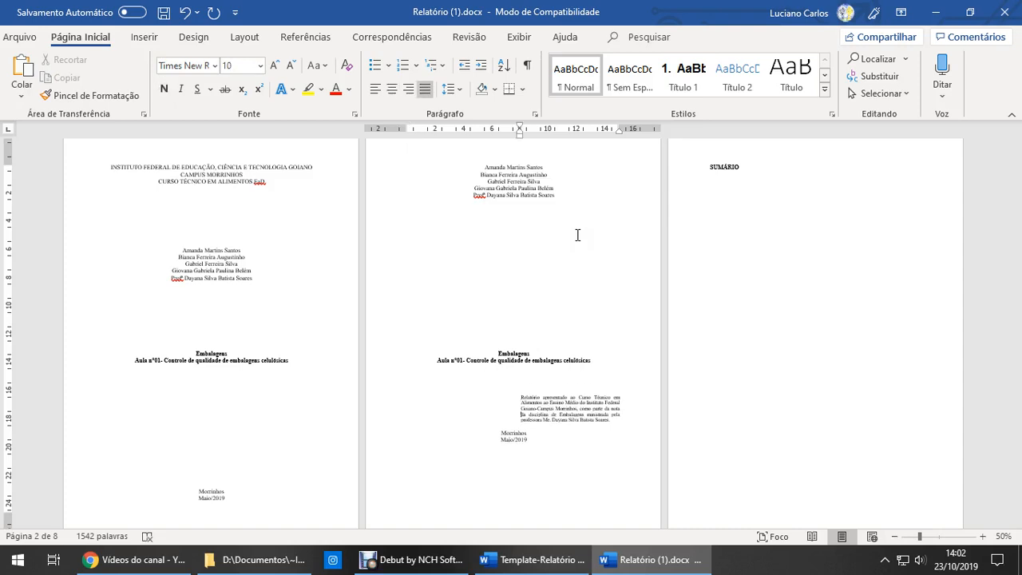
# Step: Insert blank lines above Morrinhos to move the place and date lines near the foot of the second page
pyautogui.press('Down')
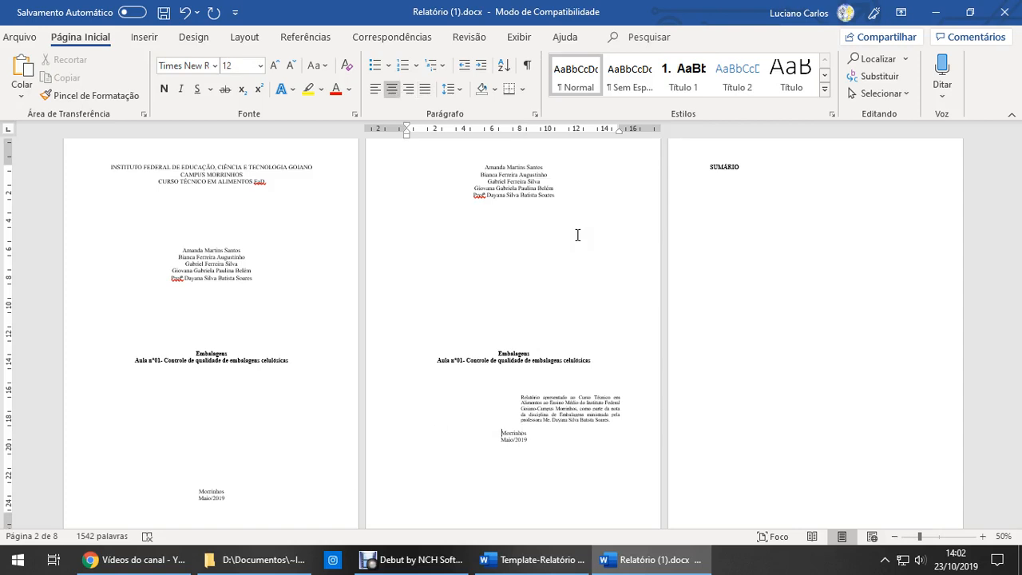
pyautogui.press('Return')
pyautogui.press('Return')
pyautogui.press('Return')
pyautogui.press('Return')
pyautogui.press('Return')
pyautogui.press('Return')
pyautogui.press('Return')
pyautogui.press('Return')
pyautogui.press('Return')
pyautogui.click(621, 268)
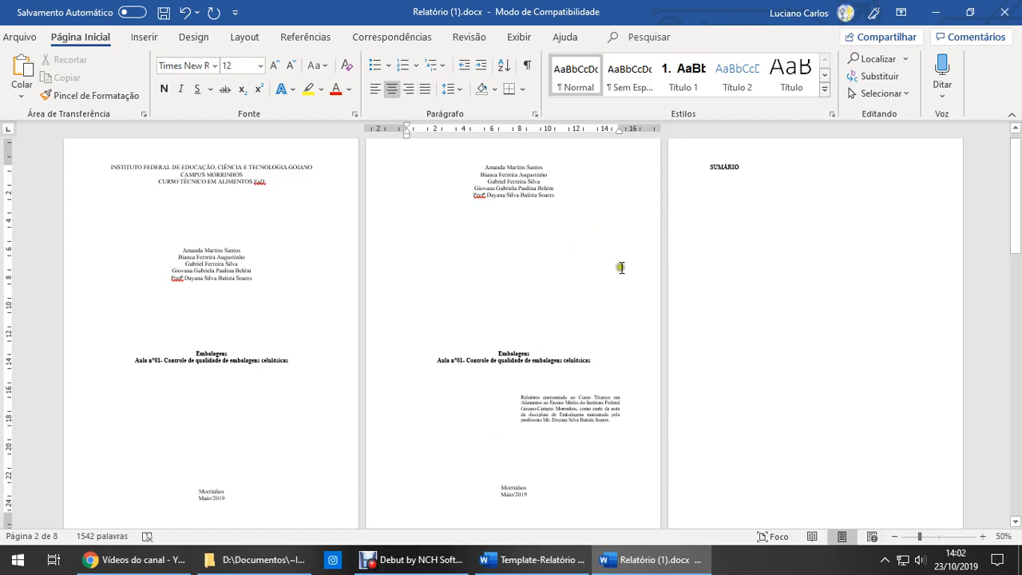
# Step: Centre the SUMÁRIO heading on the third page
pyautogui.click(527, 287)
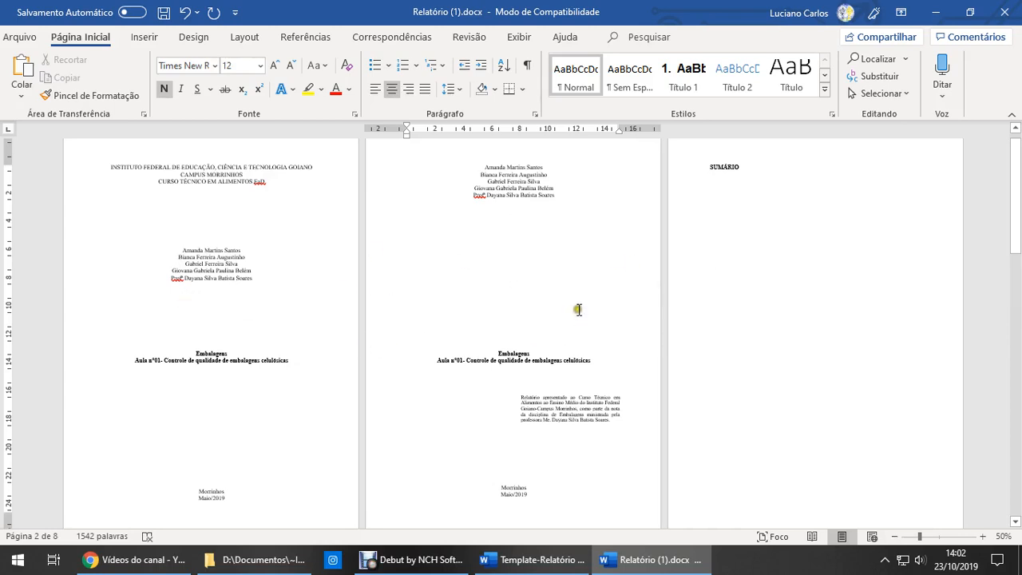
pyautogui.keyDown('ctrl'); pyautogui.scroll(5, 578, 309); pyautogui.keyUp('ctrl')
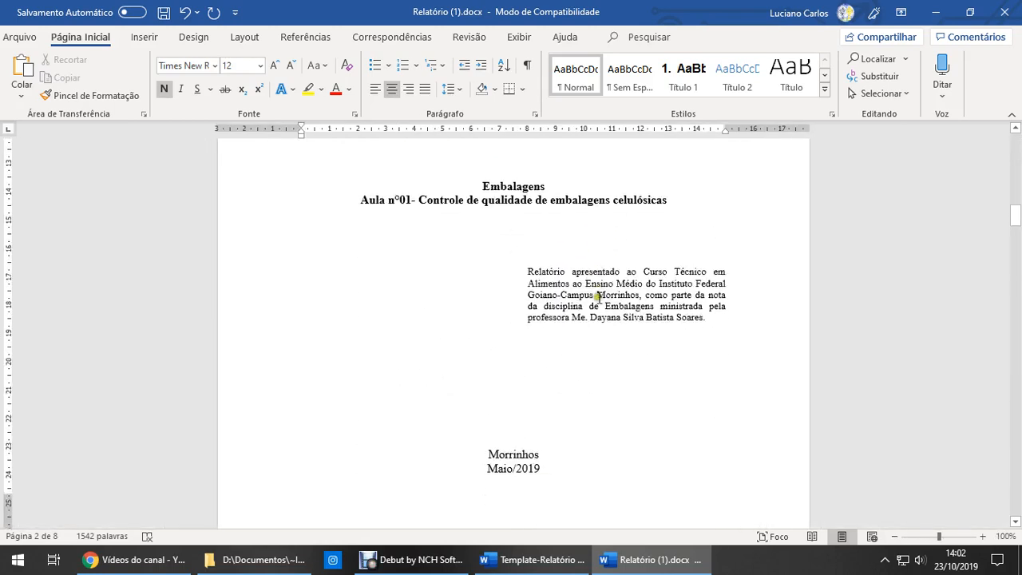
pyautogui.scroll(-10, 594, 303)
pyautogui.scroll(1, 420, 235)
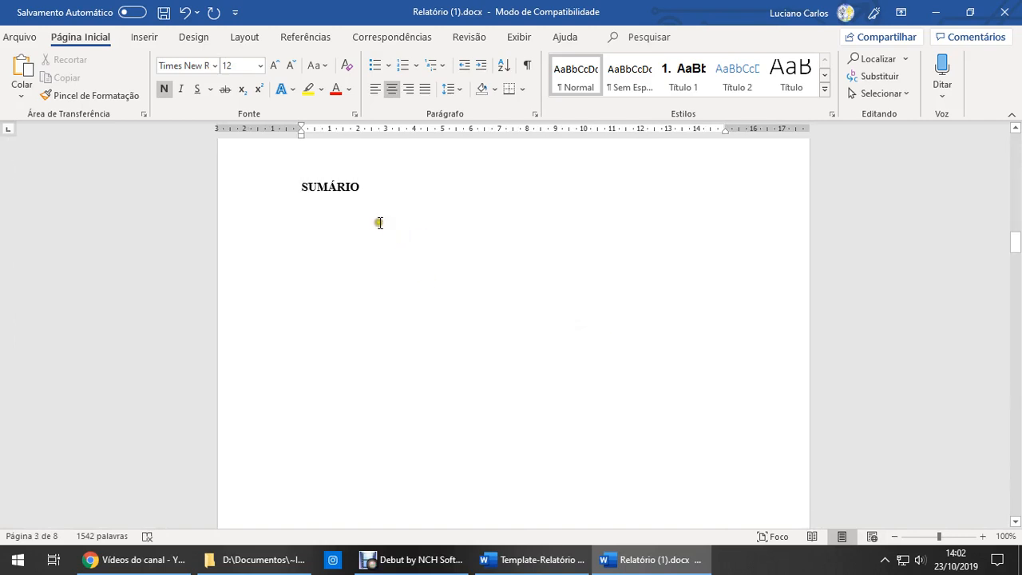
pyautogui.click(328, 187)
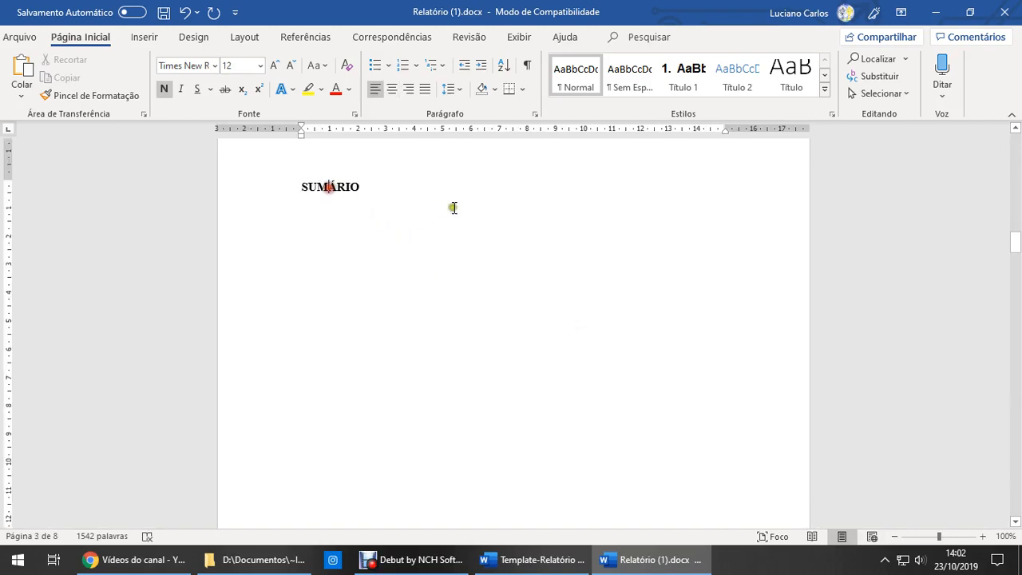
pyautogui.click(391, 88)
pyautogui.click(556, 277)
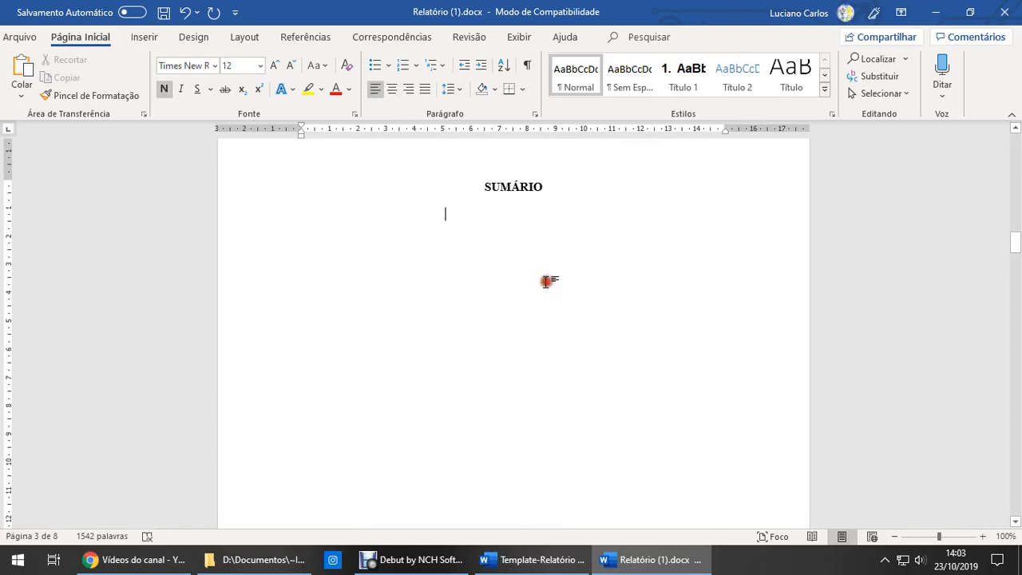
# Step: Look through the report's unformatted body from INTRODUÇÃO onward, examining its paragraphs, results table and figures
pyautogui.scroll(-8, 483, 280)
pyautogui.scroll(-6, 481, 281)
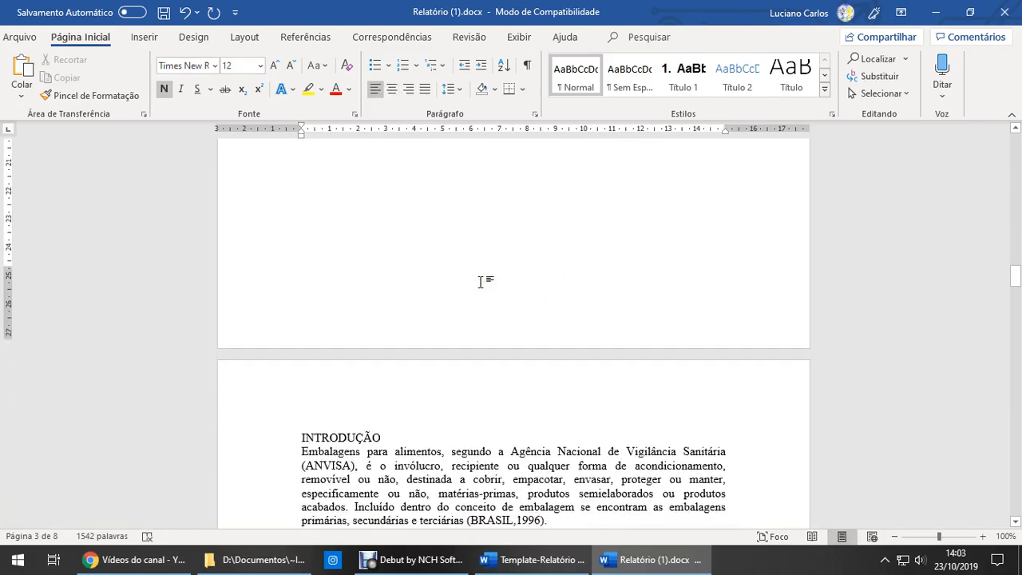
pyautogui.scroll(-20, 481, 281)
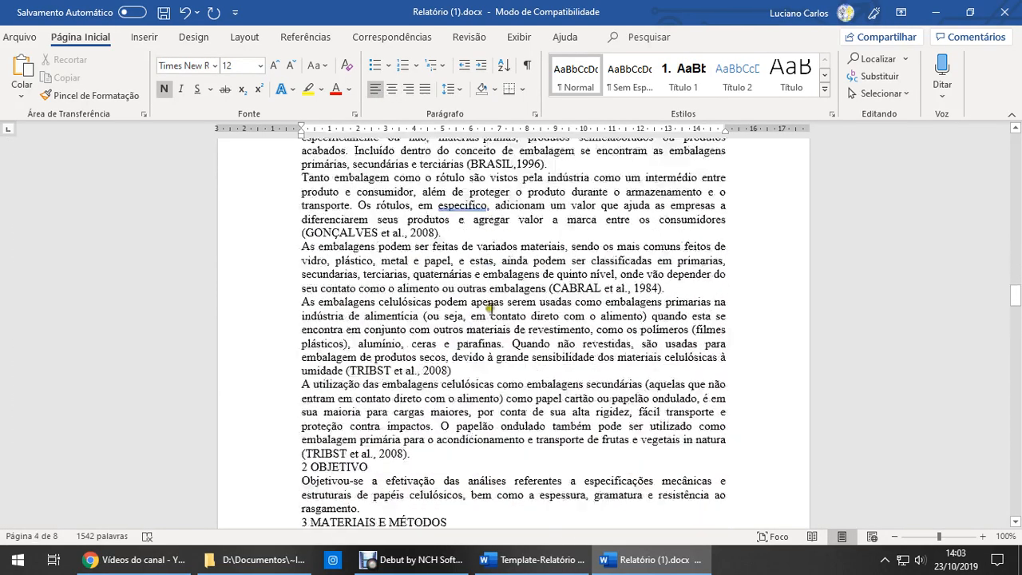
pyautogui.scroll(-8, 525, 336)
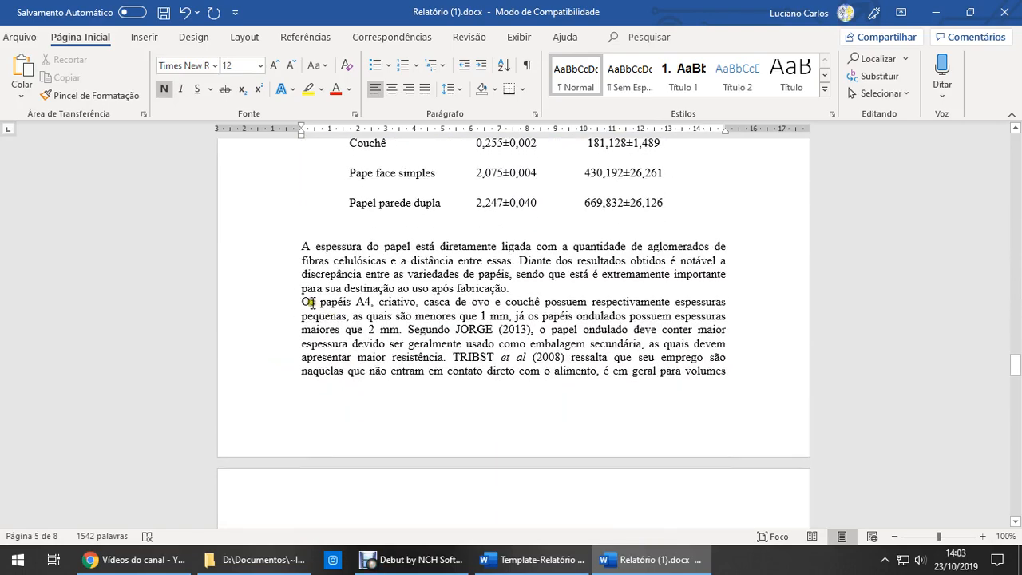
pyautogui.click(303, 303)
pyautogui.scroll(-10, 431, 326)
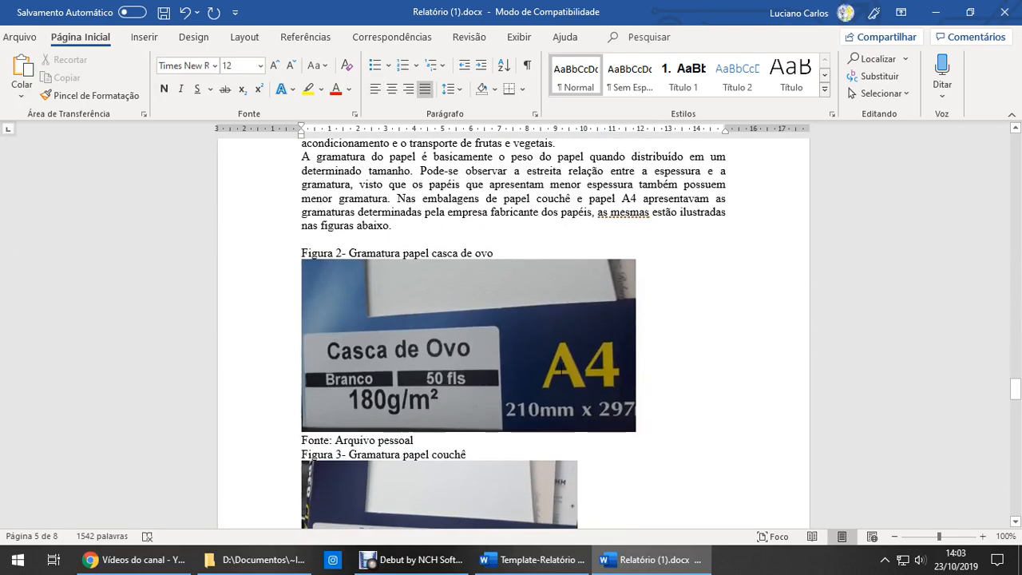
pyautogui.scroll(4, 561, 369)
pyautogui.moveTo(392, 258); pyautogui.dragTo(407, 283)
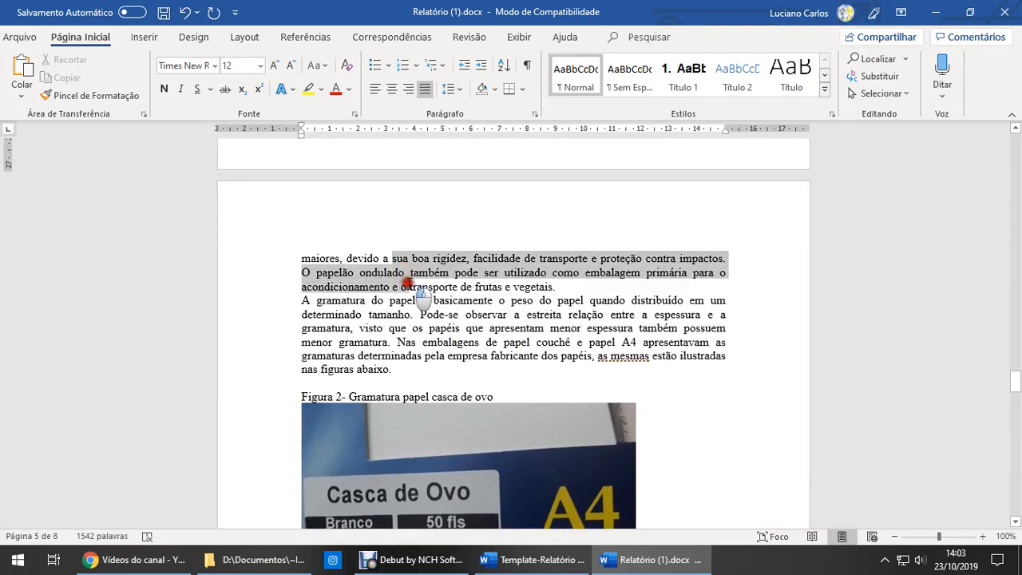
pyautogui.click(407, 283)
pyautogui.keyDown('ctrl'); pyautogui.scroll(8, 411, 286); pyautogui.keyUp('ctrl')
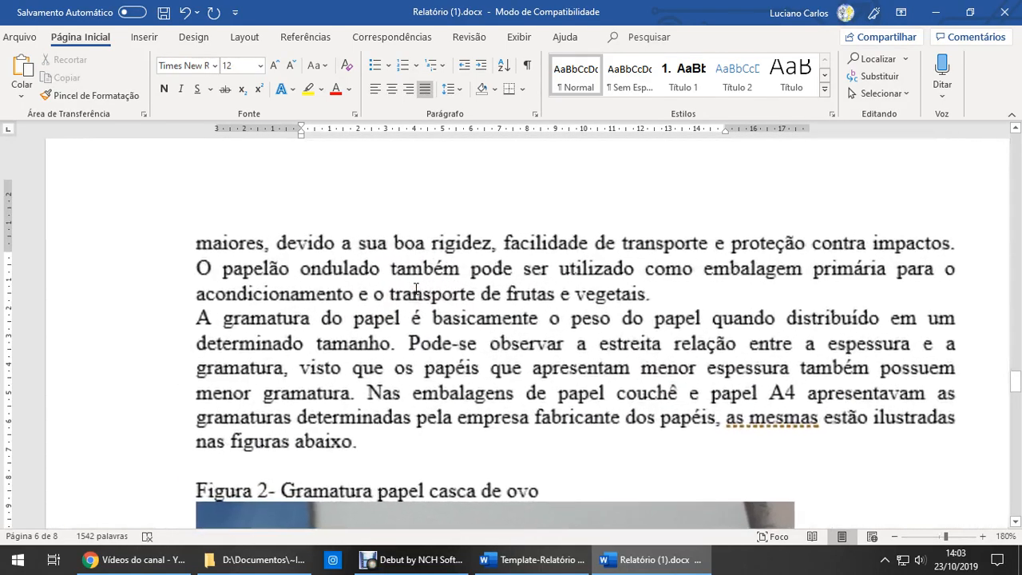
pyautogui.scroll(3, 415, 289)
pyautogui.moveTo(370, 236); pyautogui.dragTo(381, 294)
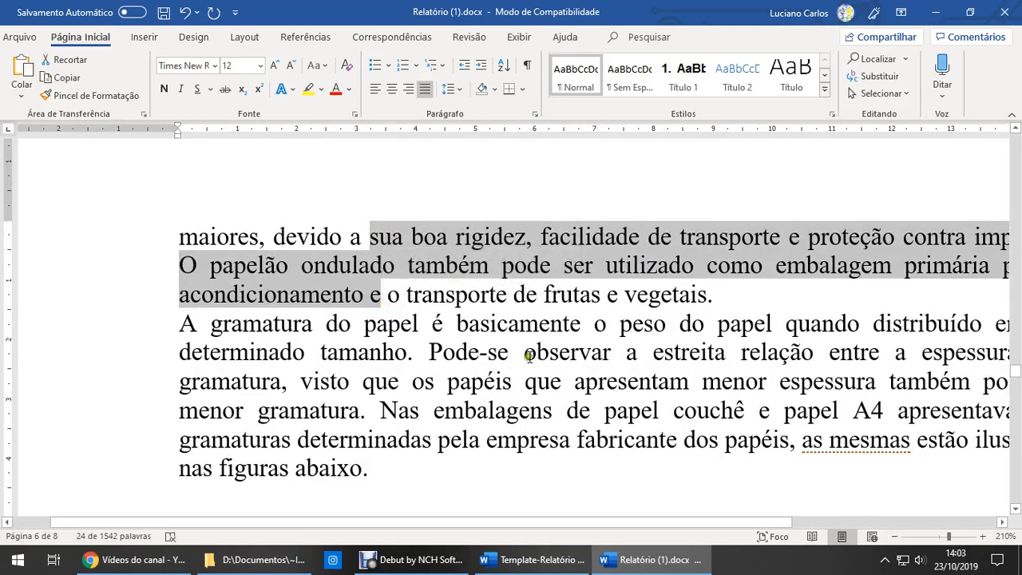
pyautogui.scroll(-10, 528, 356)
pyautogui.scroll(1, 553, 379)
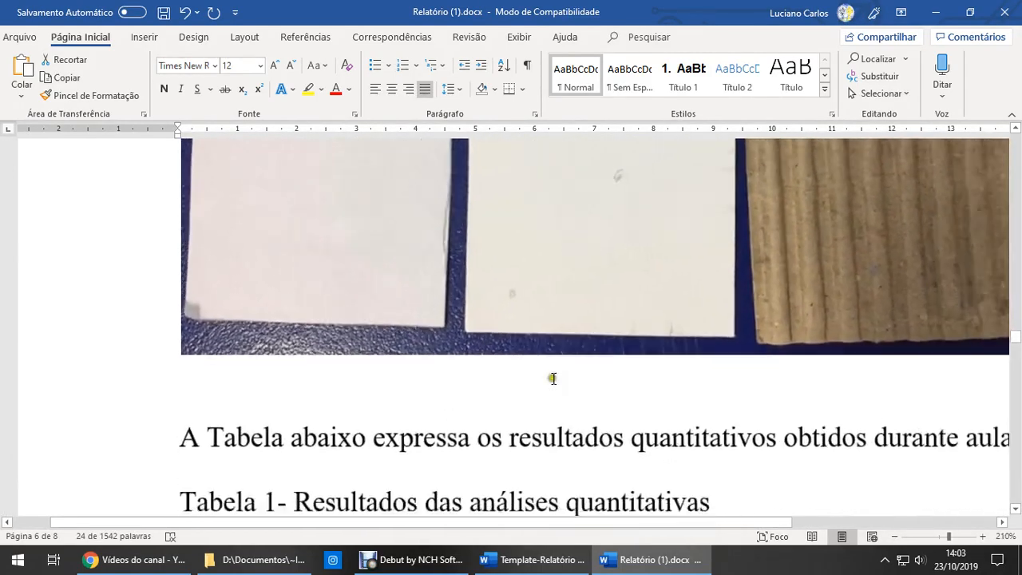
pyautogui.keyDown('ctrl'); pyautogui.scroll(-13, 552, 378); pyautogui.keyUp('ctrl')
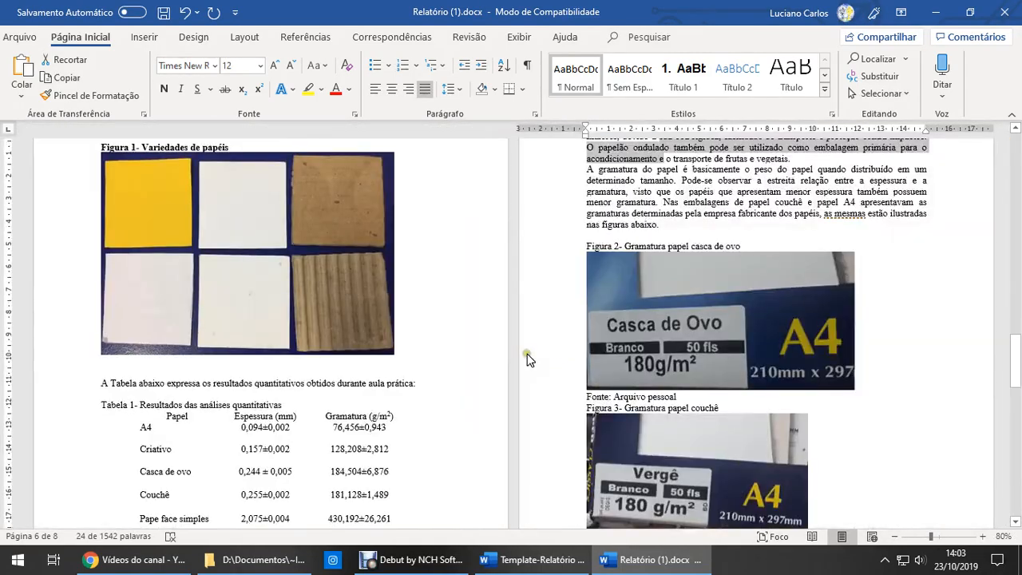
# Step: Give all the text from INTRODUÇÃO to the end of the report 12 pt spacing after paragraphs and 1.5 line spacing
pyautogui.scroll(15, 527, 358)
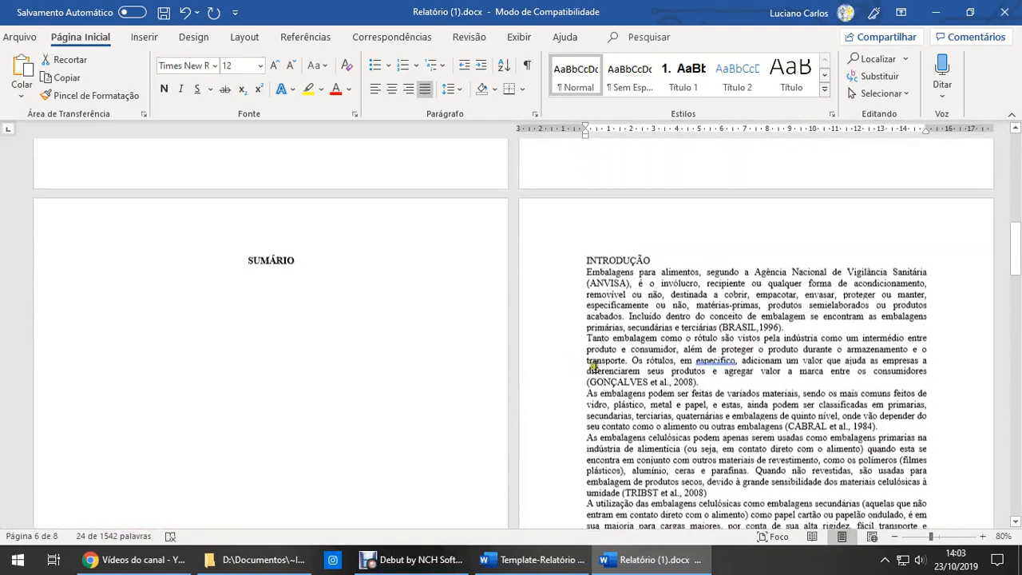
pyautogui.keyDown('ctrl'); pyautogui.scroll(5, 594, 365); pyautogui.keyUp('ctrl')
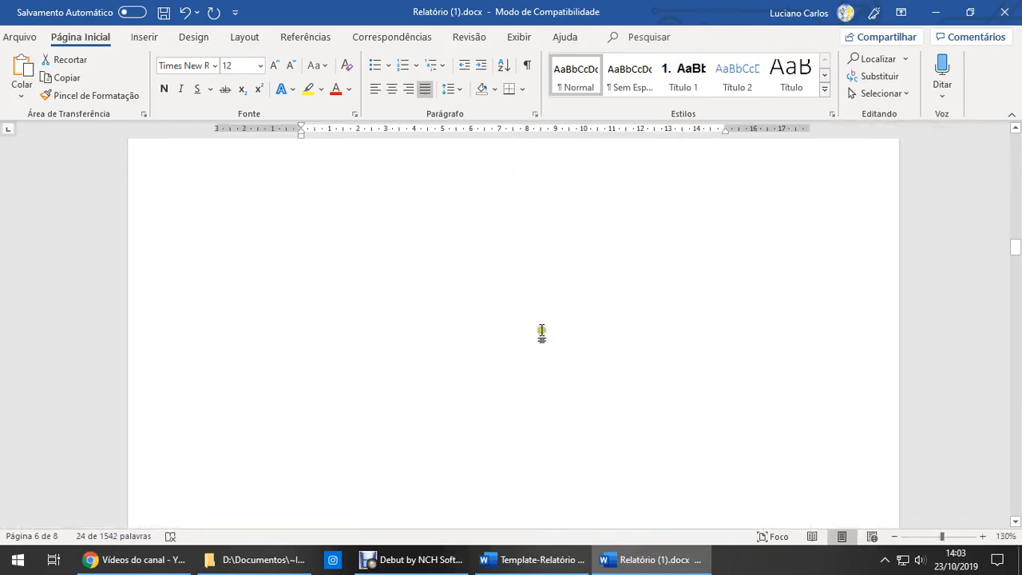
pyautogui.scroll(-5, 545, 336)
pyautogui.click(240, 164)
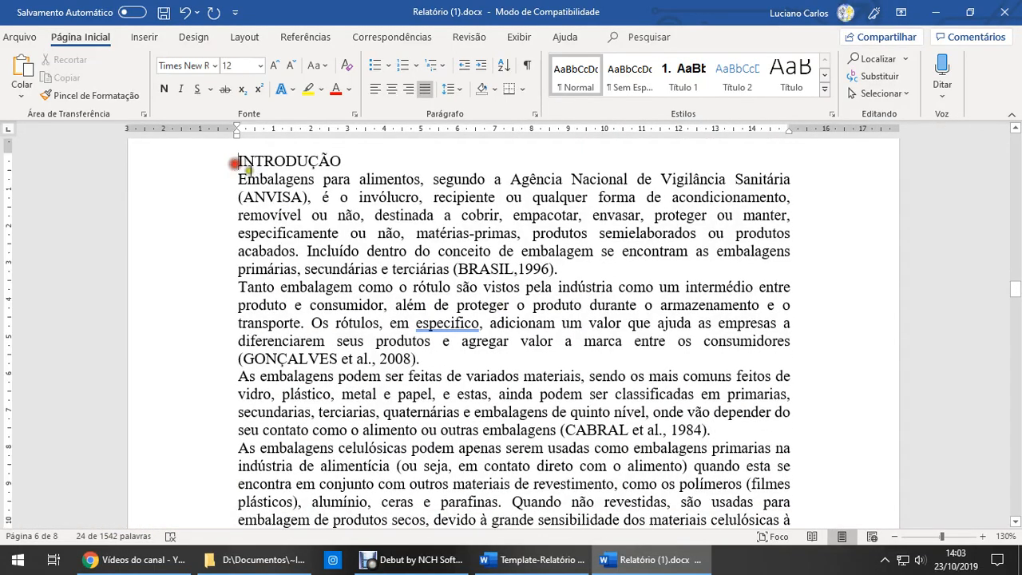
pyautogui.hotkey('shift', 'End')
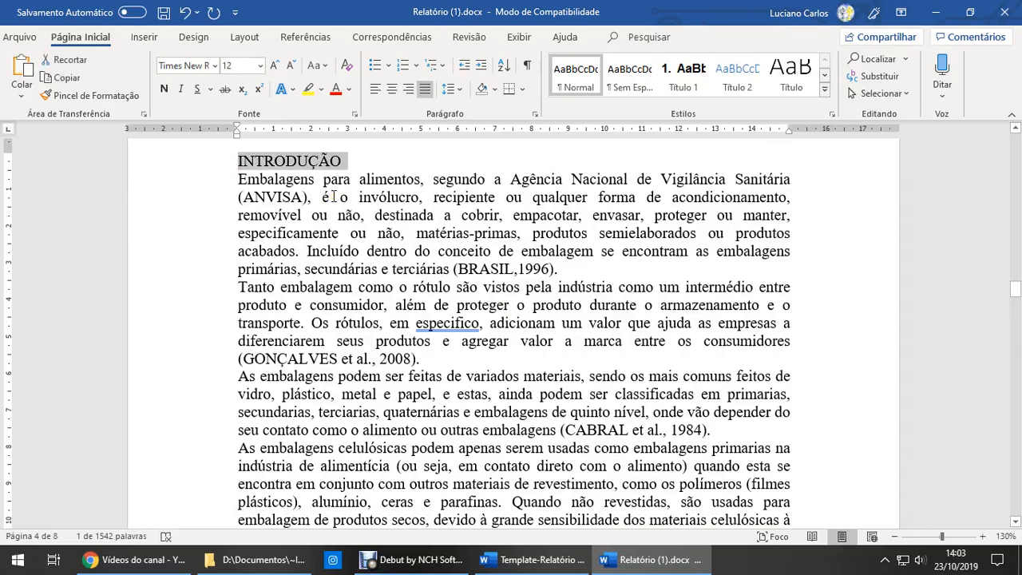
pyautogui.hotkey('shift', 'pagedown')
pyautogui.hotkey('shift', 'pagedown')
pyautogui.hotkey('shift', 'pagedown')
pyautogui.hotkey('shift', 'pagedown')
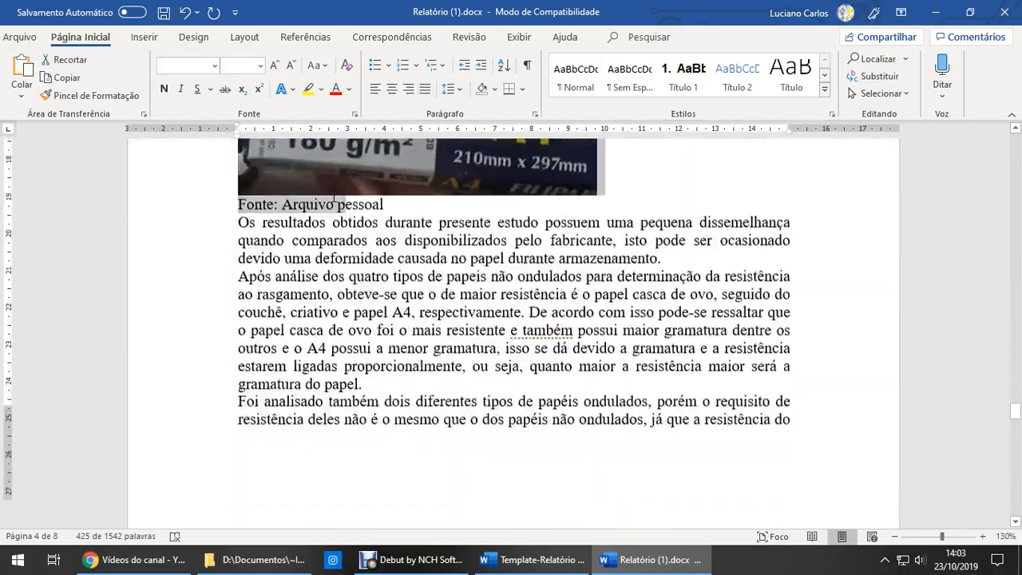
pyautogui.hotkey('shift', 'pagedown')
pyautogui.hotkey('shift', 'pagedown')
pyautogui.scroll(-3, 333, 196)
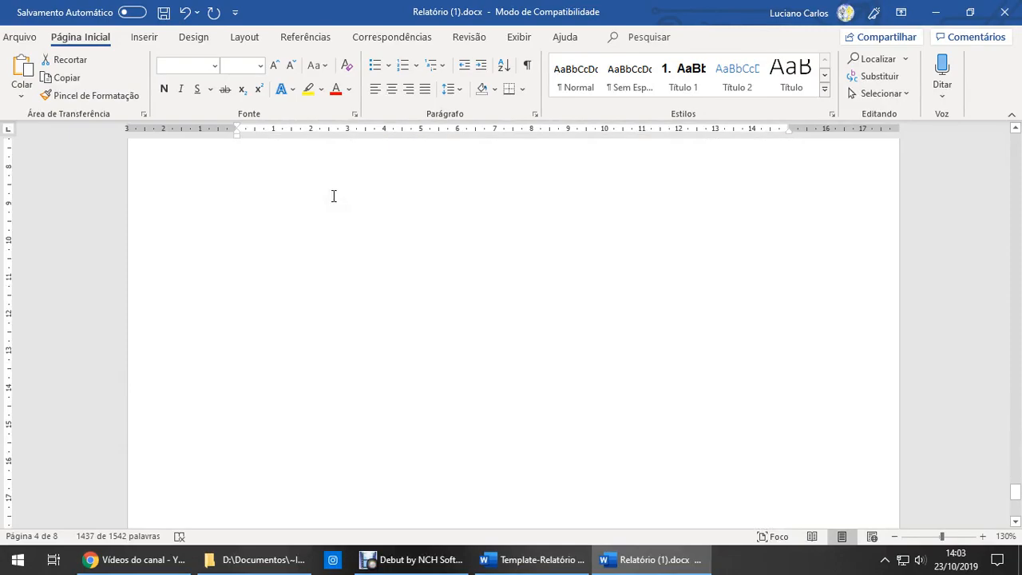
pyautogui.scroll(10, 438, 198)
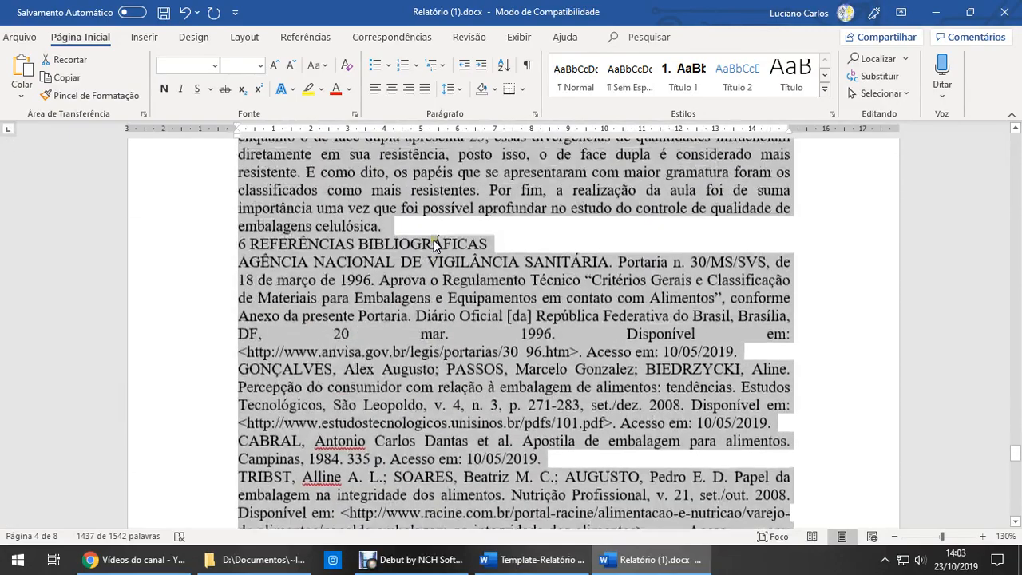
pyautogui.moveTo(1016, 451); pyautogui.dragTo(1011, 292)
pyautogui.scroll(3, 944, 313)
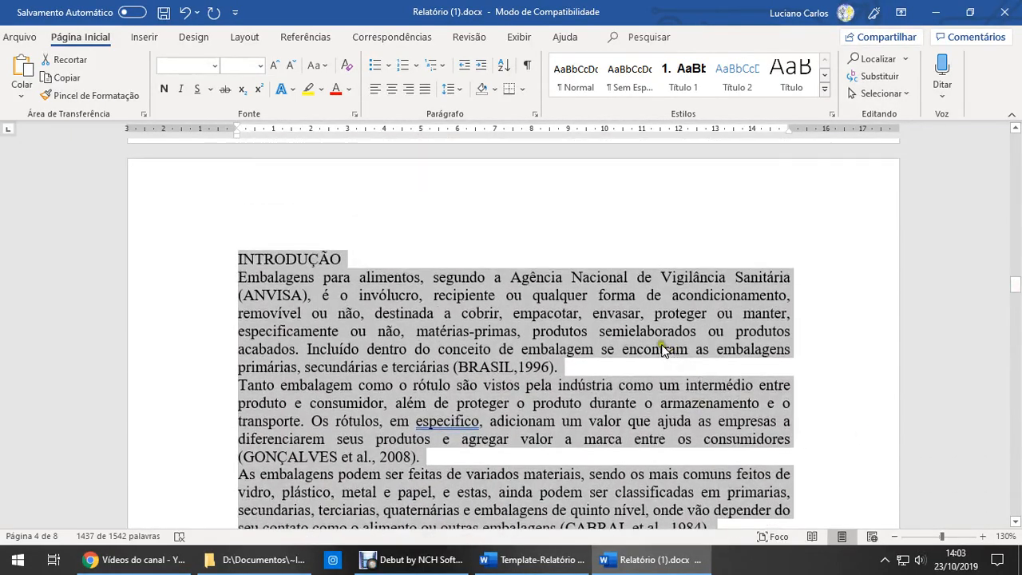
pyautogui.click(538, 115)
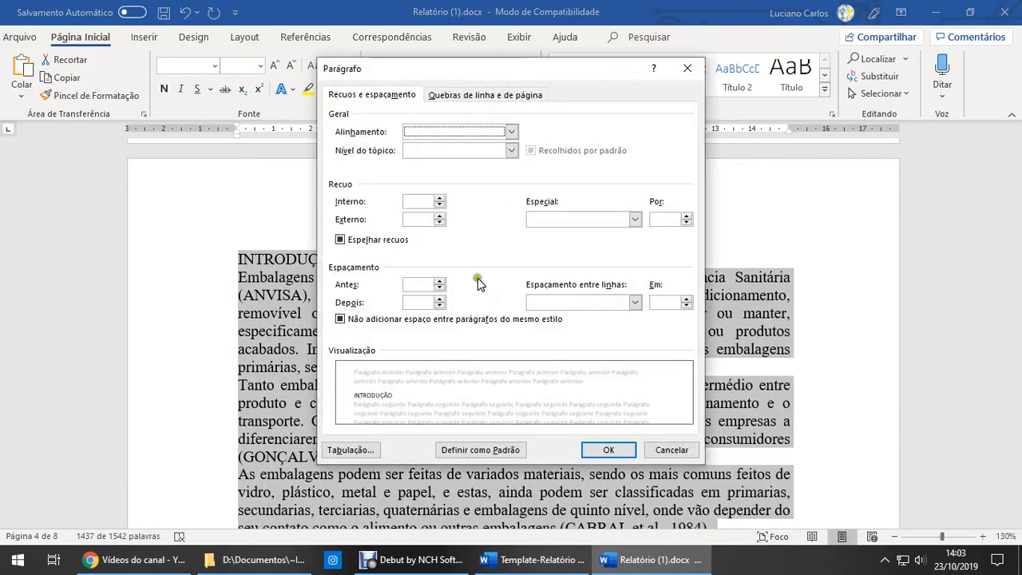
pyautogui.click(440, 298)
pyautogui.click(440, 299)
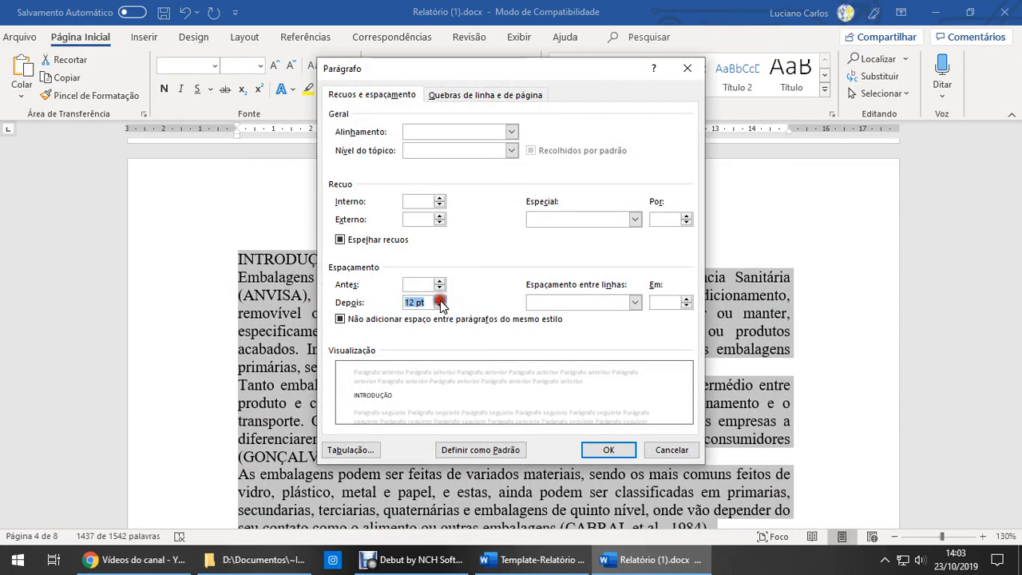
pyautogui.click(440, 299)
pyautogui.click(439, 306)
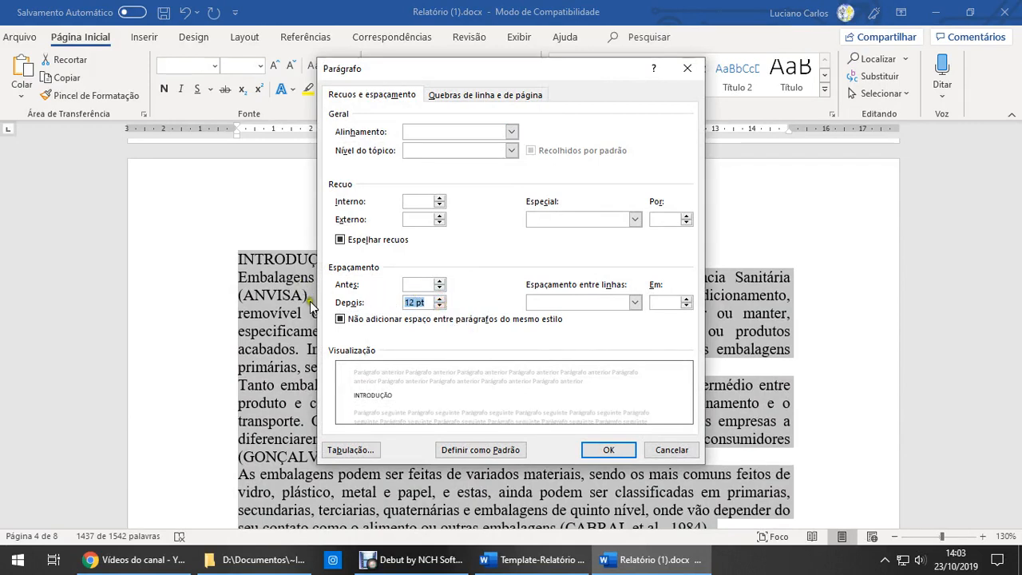
pyautogui.click(592, 302)
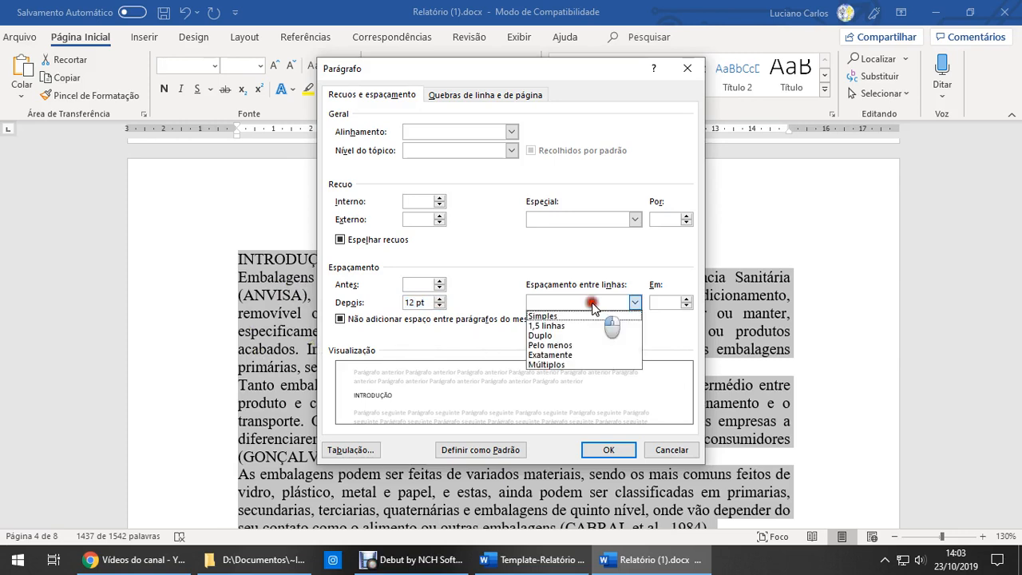
pyautogui.click(539, 326)
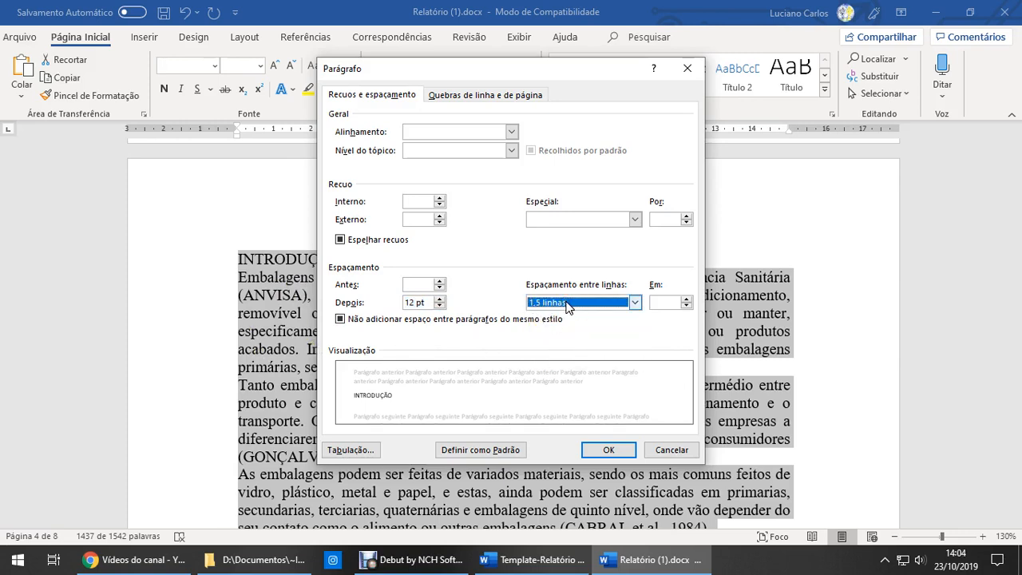
# Step: Set a 2 cm first-line indent for the selected body text and apply the paragraph settings
pyautogui.click(635, 219)
pyautogui.click(567, 242)
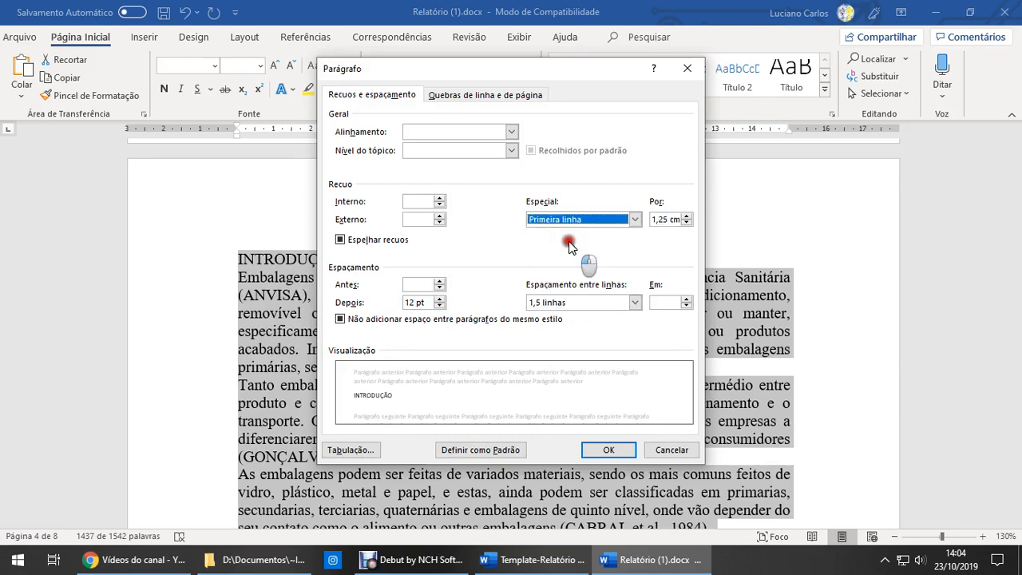
pyautogui.moveTo(664, 219); pyautogui.dragTo(636, 221)
pyautogui.write('2')
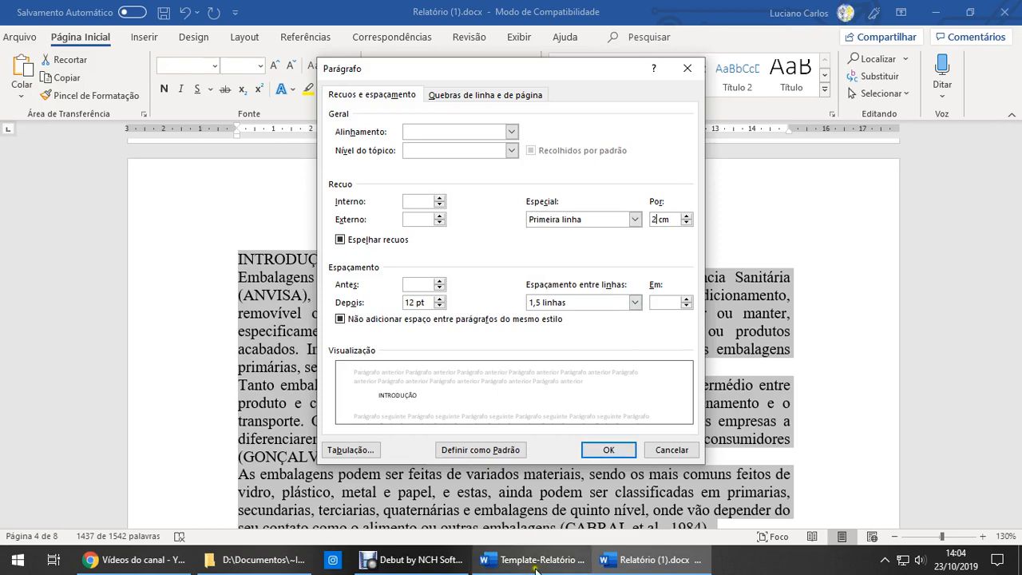
pyautogui.click(610, 450)
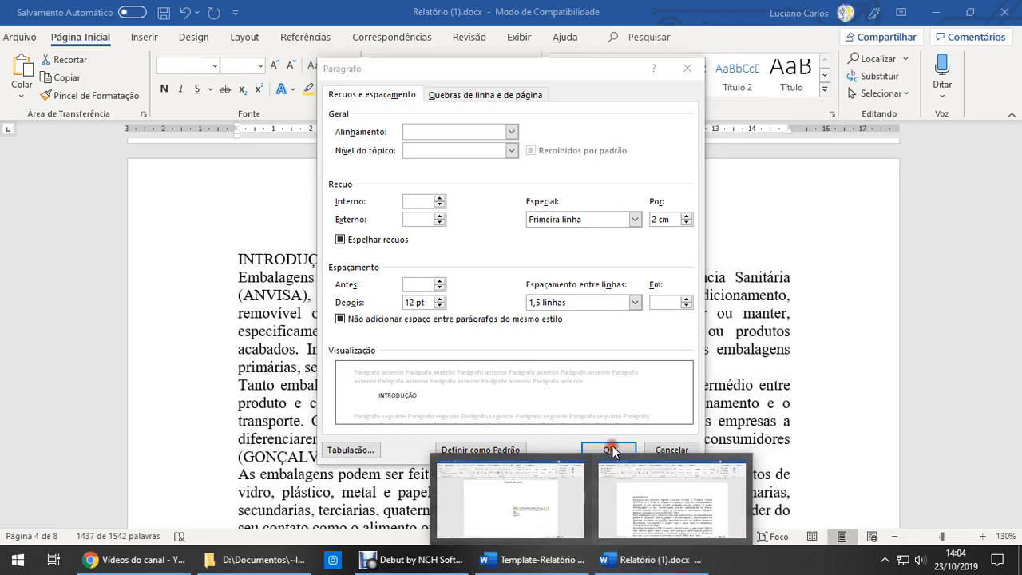
pyautogui.click(610, 449)
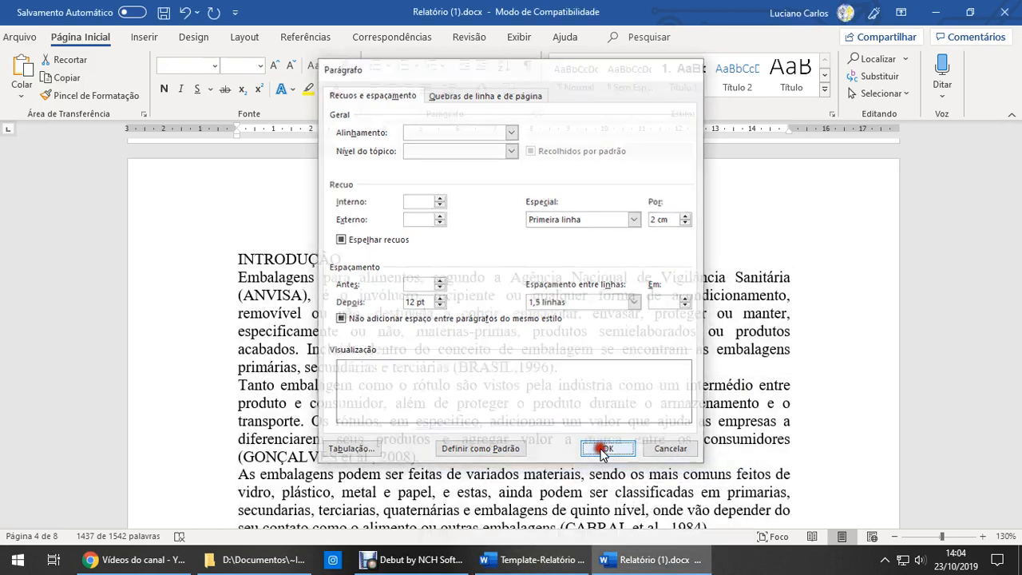
# Step: Switch to the template document and examine its Quadro 1 text formatting rules and the paragraphs under As ilustrações
pyautogui.click(539, 558)
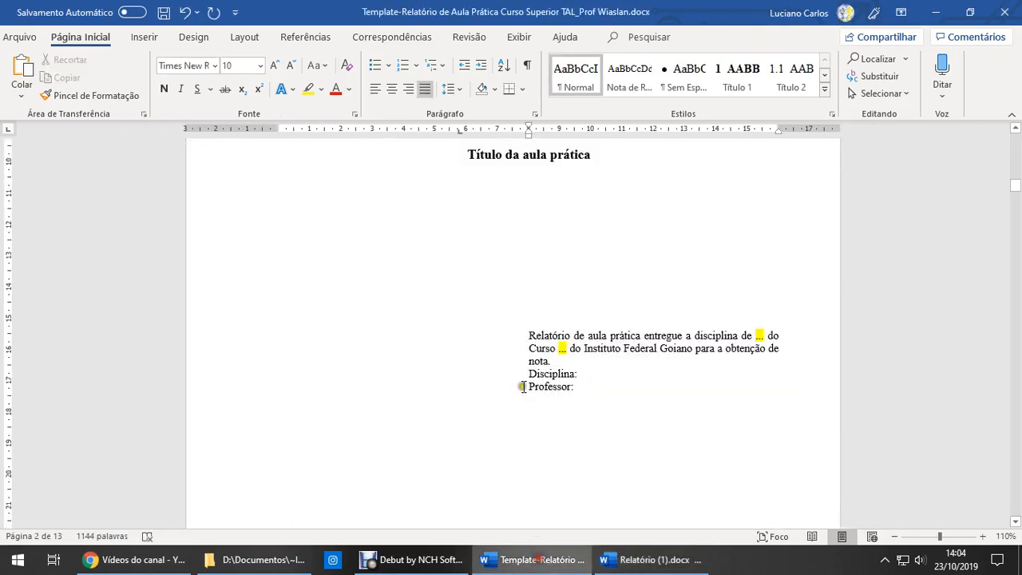
pyautogui.scroll(-8, 556, 381)
pyautogui.scroll(-10, 558, 379)
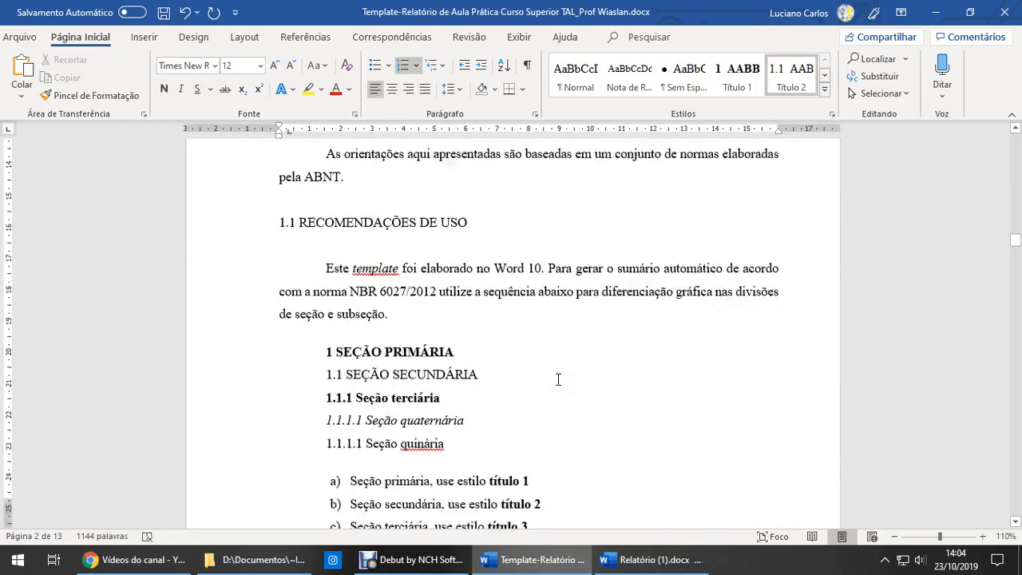
pyautogui.scroll(-15, 558, 379)
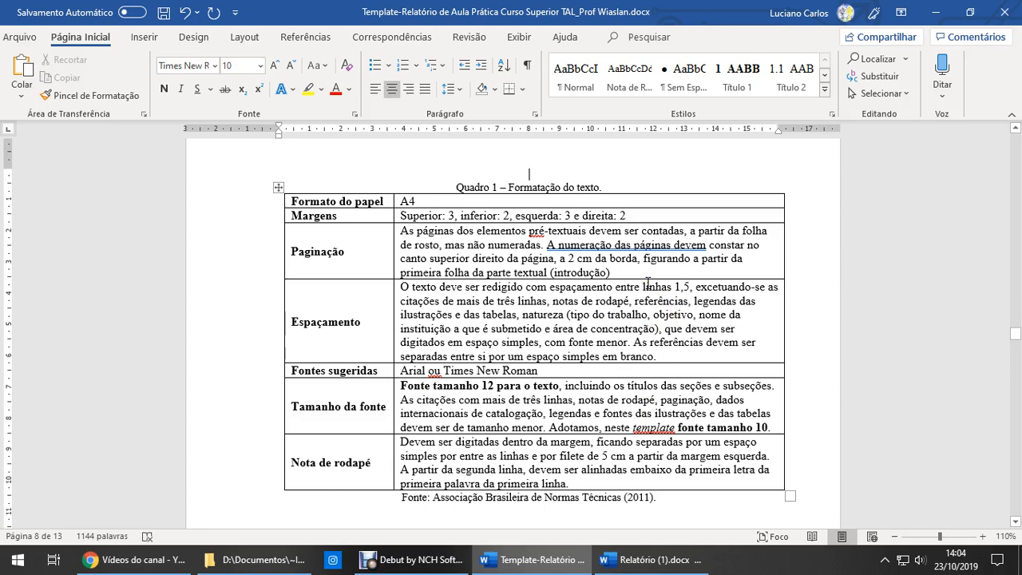
pyautogui.scroll(-7, 372, 320)
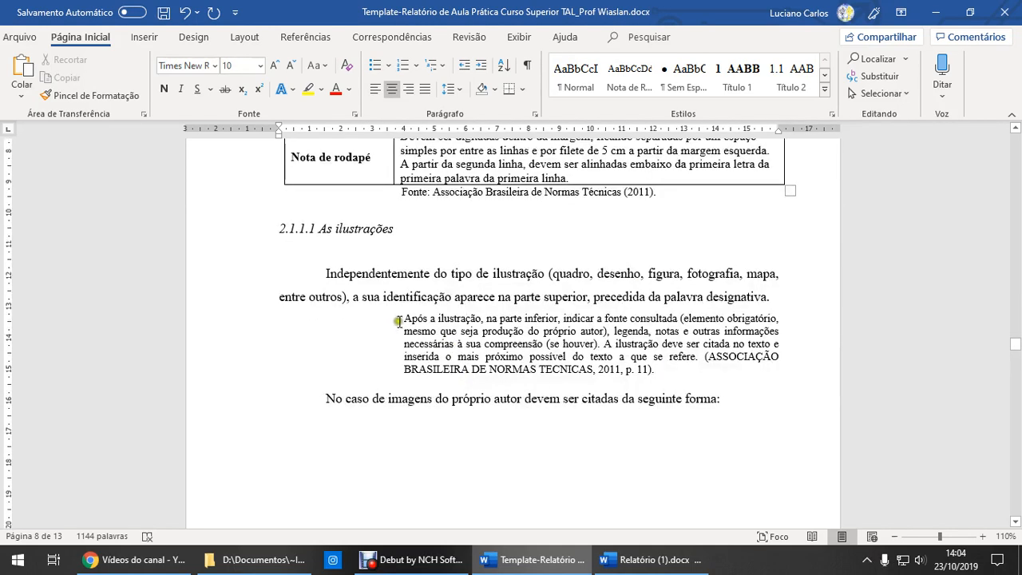
pyautogui.scroll(2, 386, 311)
pyautogui.click(343, 348)
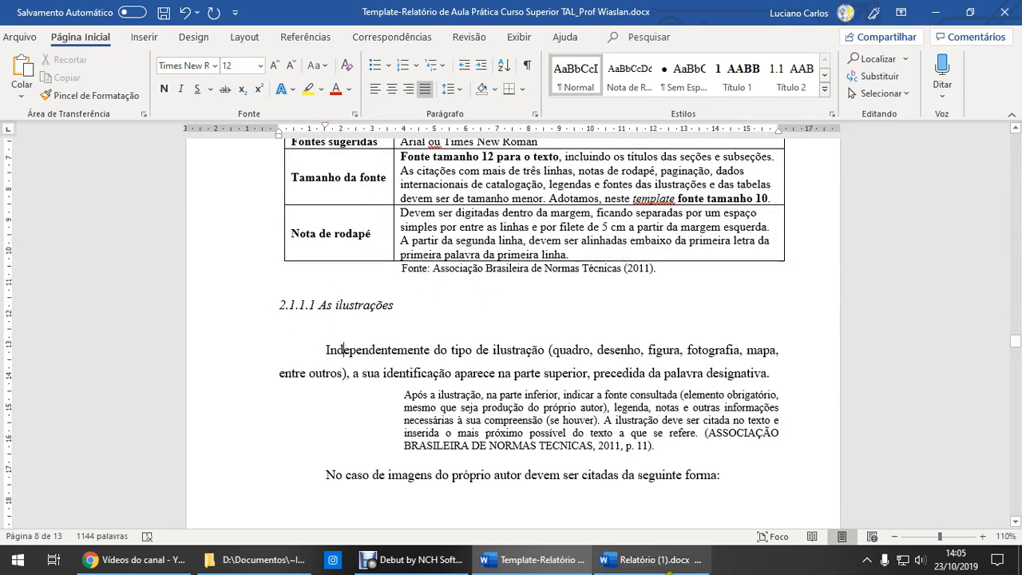
# Step: Return to the report and review the paragraph formatting from INTRODUÇÃO through the results section
pyautogui.click(651, 559)
pyautogui.click(357, 306)
pyautogui.scroll(-9, 471, 339)
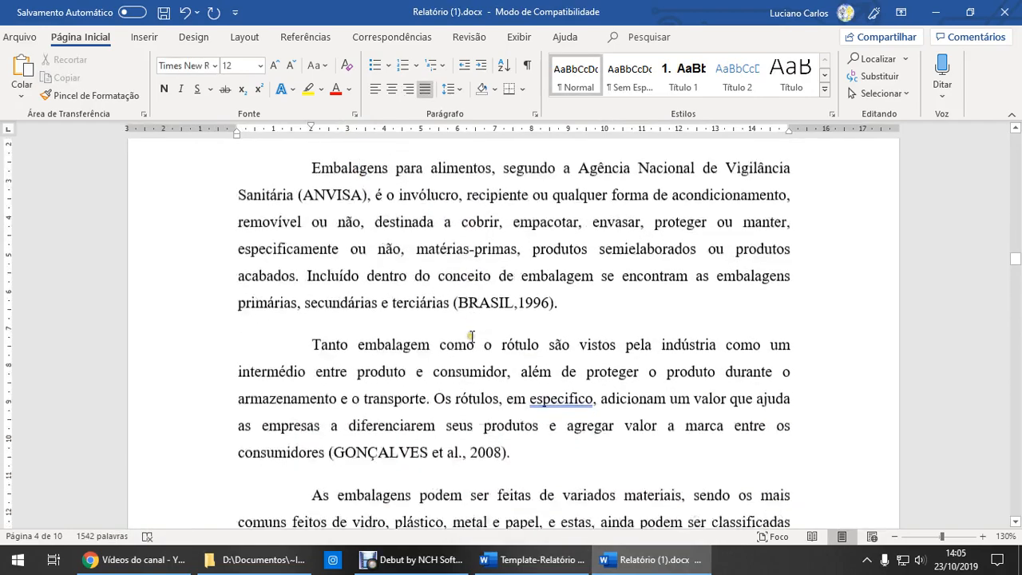
pyautogui.scroll(-12, 473, 338)
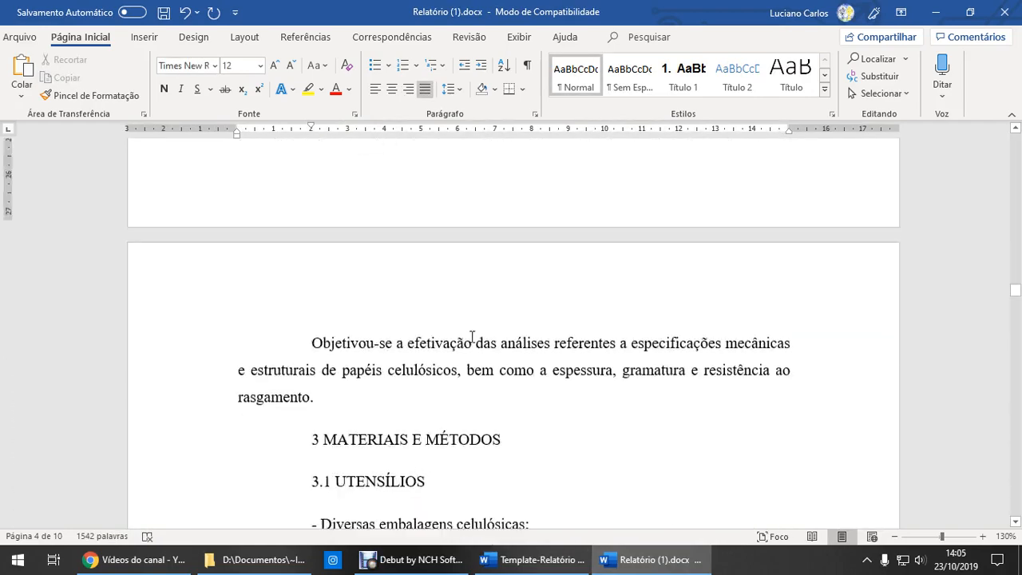
pyautogui.scroll(-15, 469, 341)
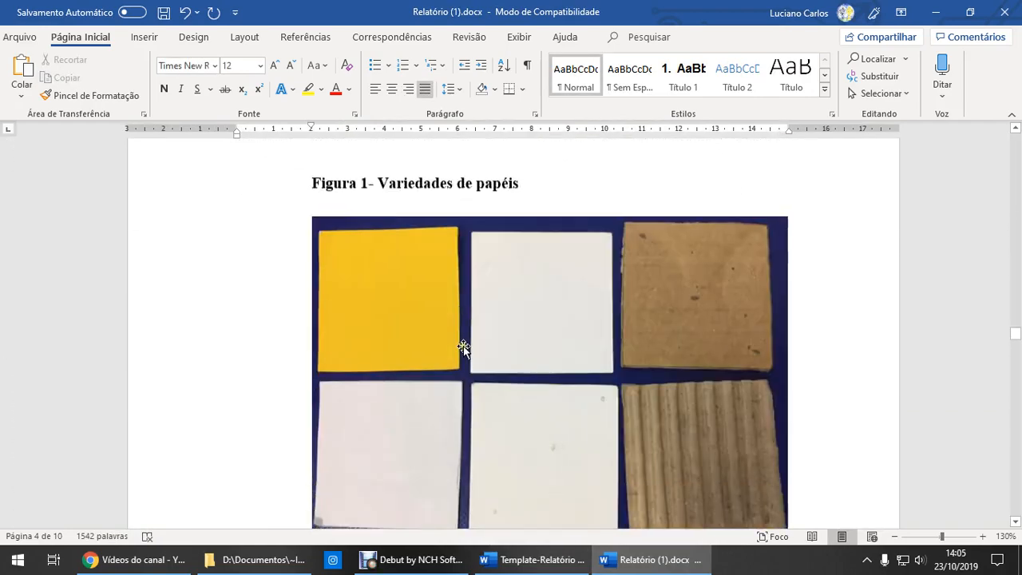
pyautogui.scroll(-4, 468, 347)
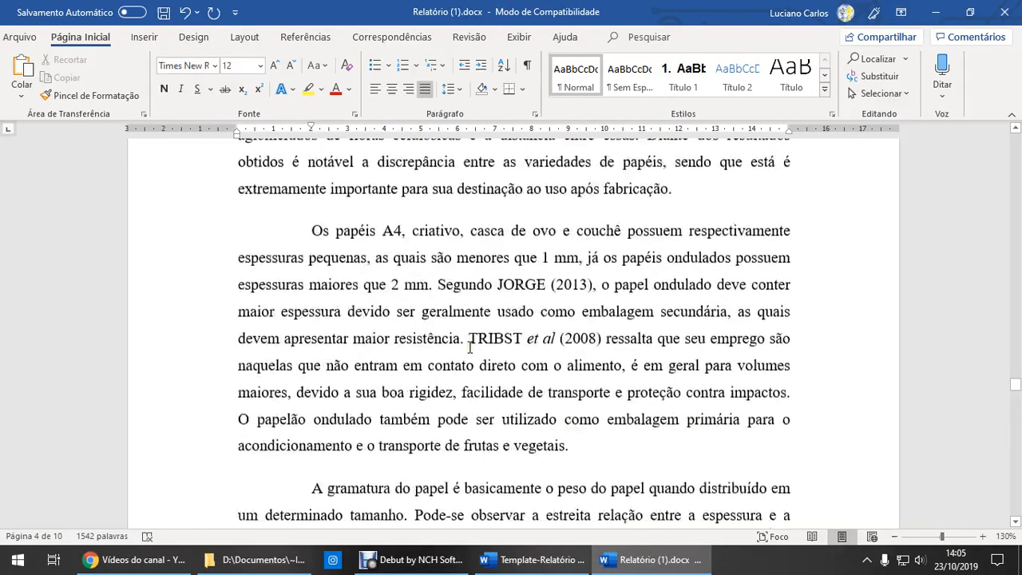
# Step: Review the report's table, figures, discussion and CONCLUSÃO formatting, then go back to the INTRODUÇÃO heading
pyautogui.scroll(6, 423, 311)
pyautogui.scroll(6, 427, 337)
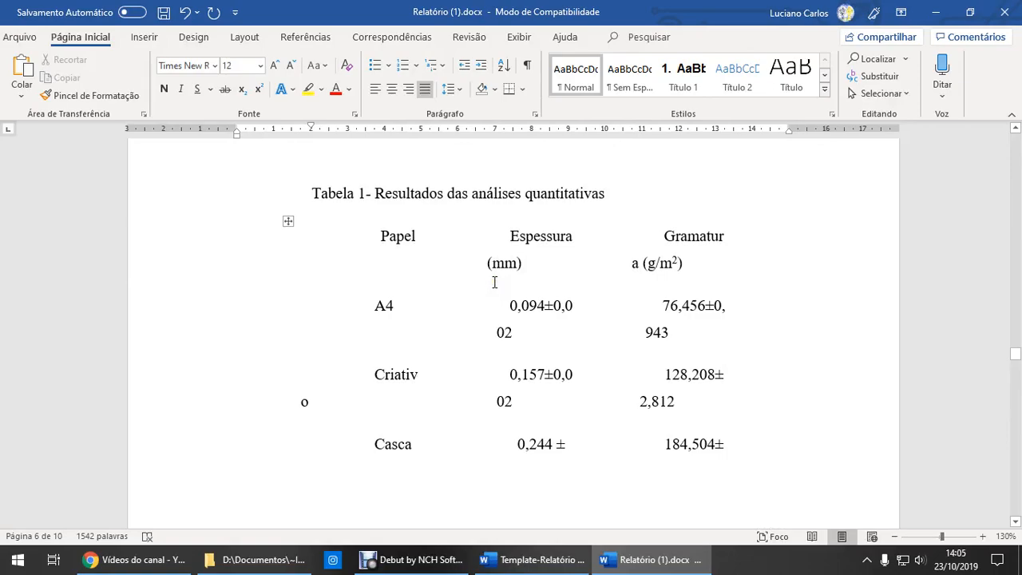
pyautogui.scroll(-10, 494, 282)
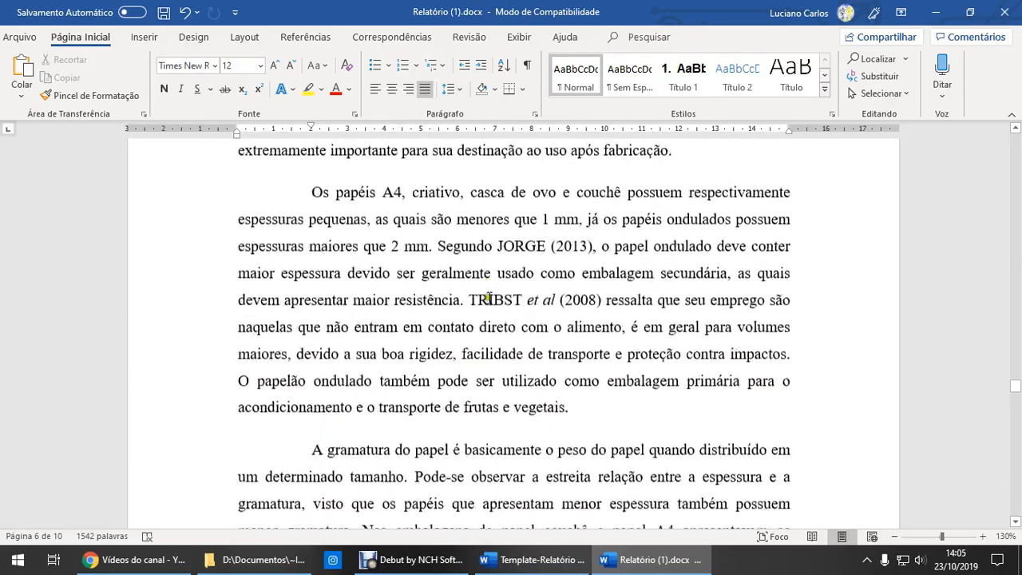
pyautogui.scroll(-12, 489, 297)
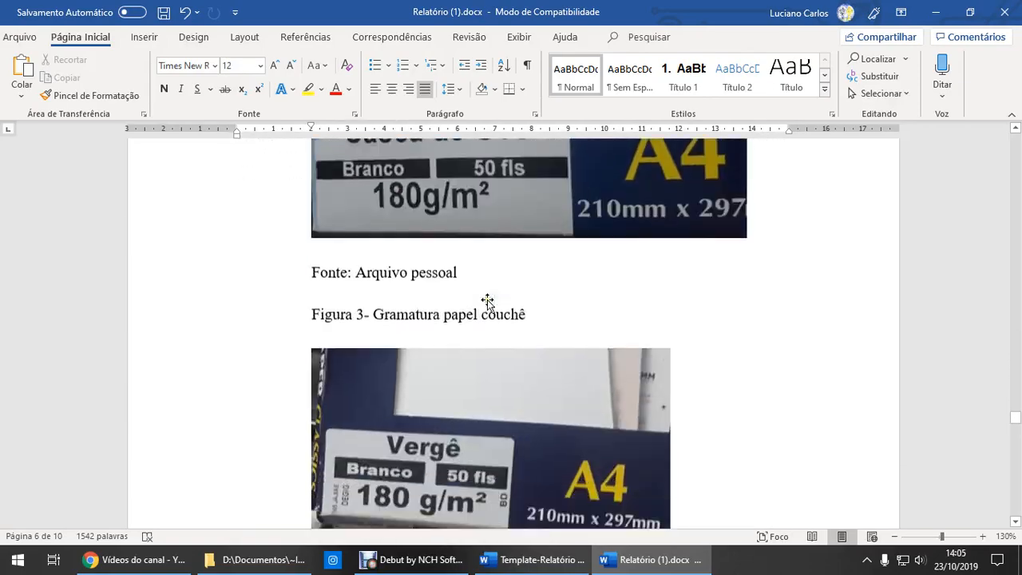
pyautogui.scroll(-15, 486, 301)
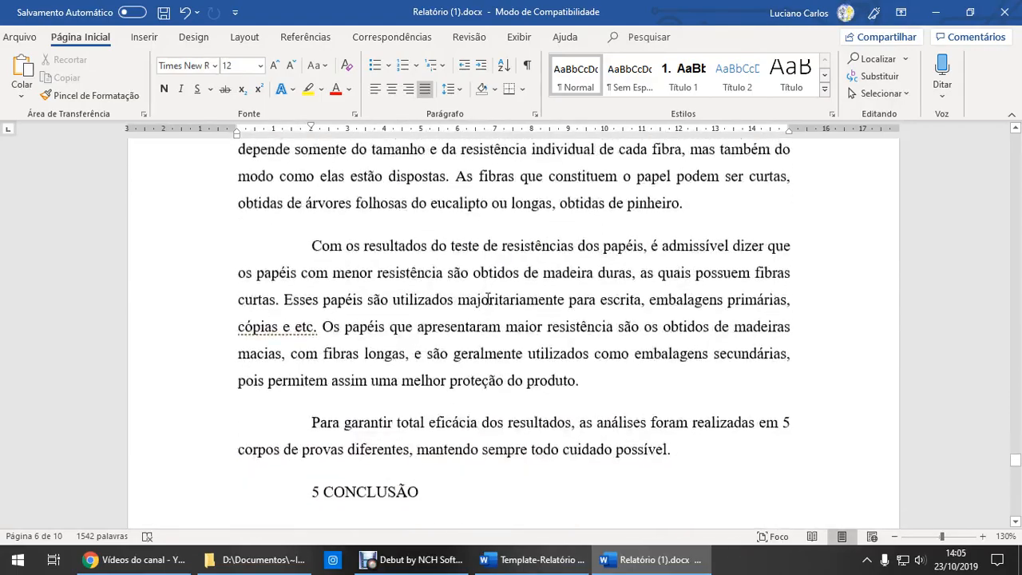
pyautogui.scroll(-7, 488, 298)
pyautogui.scroll(20, 488, 298)
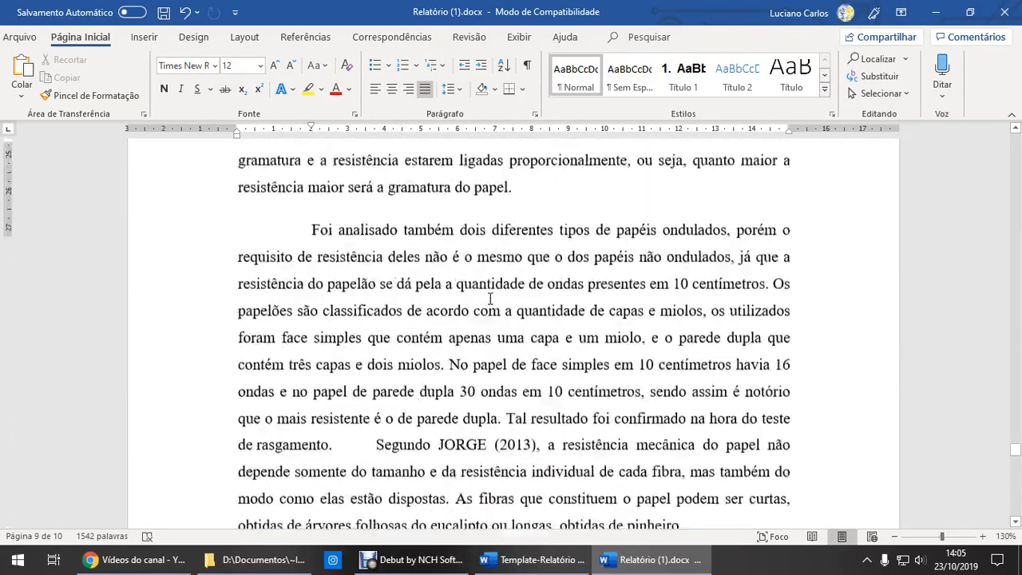
pyautogui.scroll(20, 490, 299)
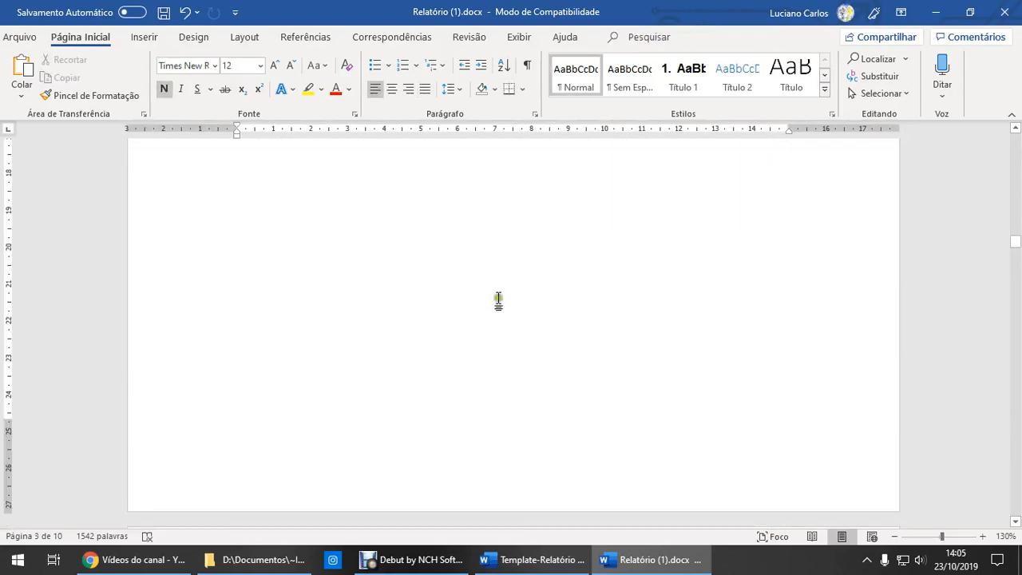
pyautogui.scroll(-5, 498, 300)
pyautogui.click(367, 267)
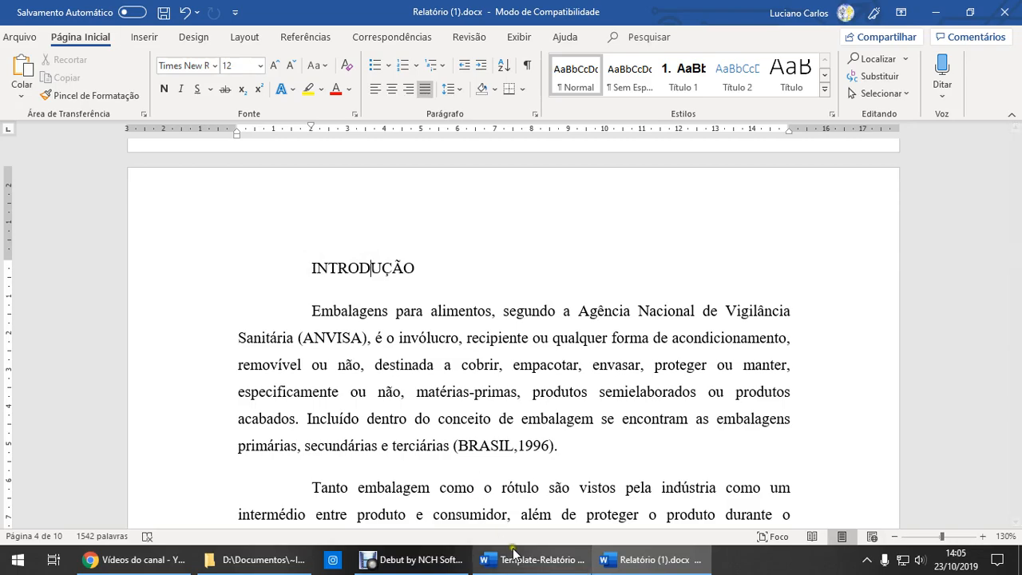
# Step: Switch to the template document and examine the numbering and styling rules for primary, secondary and tertiary section headings
pyautogui.click(532, 559)
pyautogui.scroll(15, 524, 408)
pyautogui.scroll(20, 524, 408)
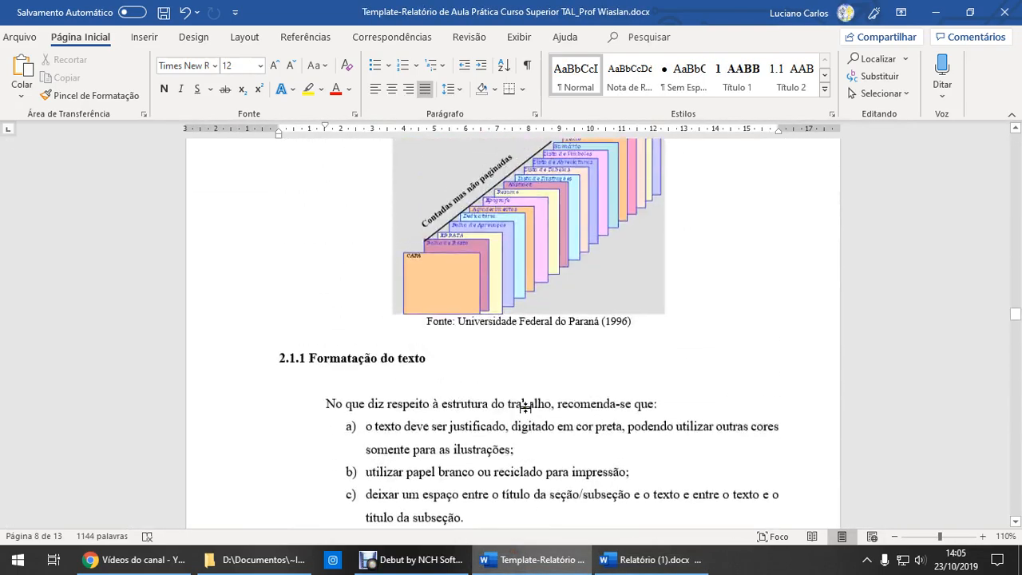
pyautogui.scroll(15, 524, 408)
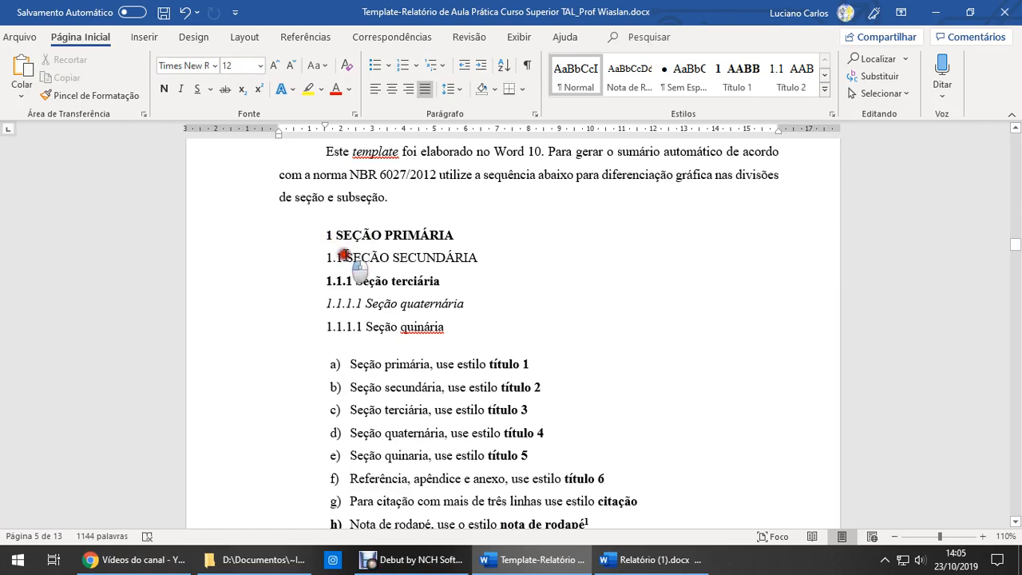
pyautogui.click(344, 256)
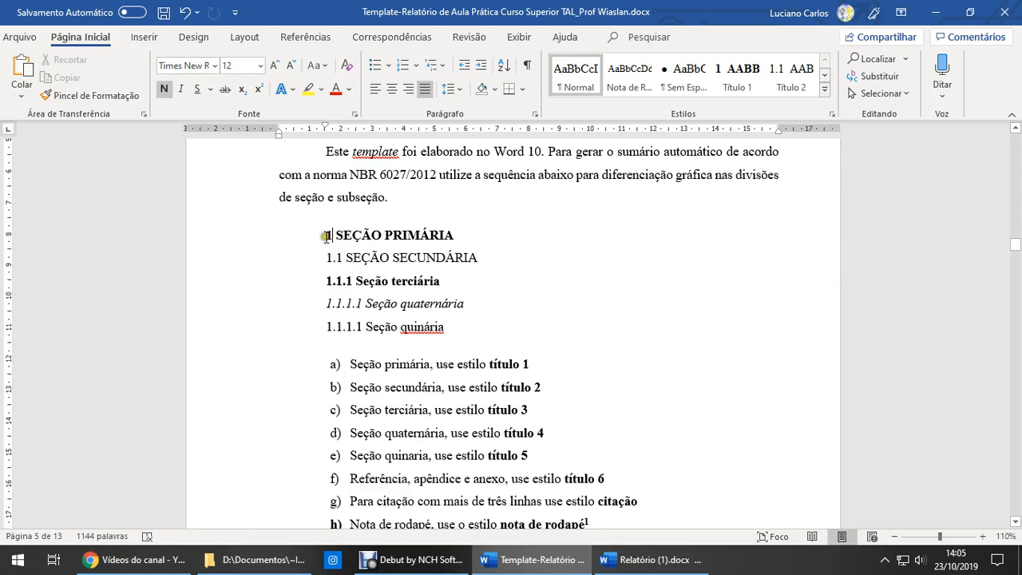
pyautogui.click(331, 257)
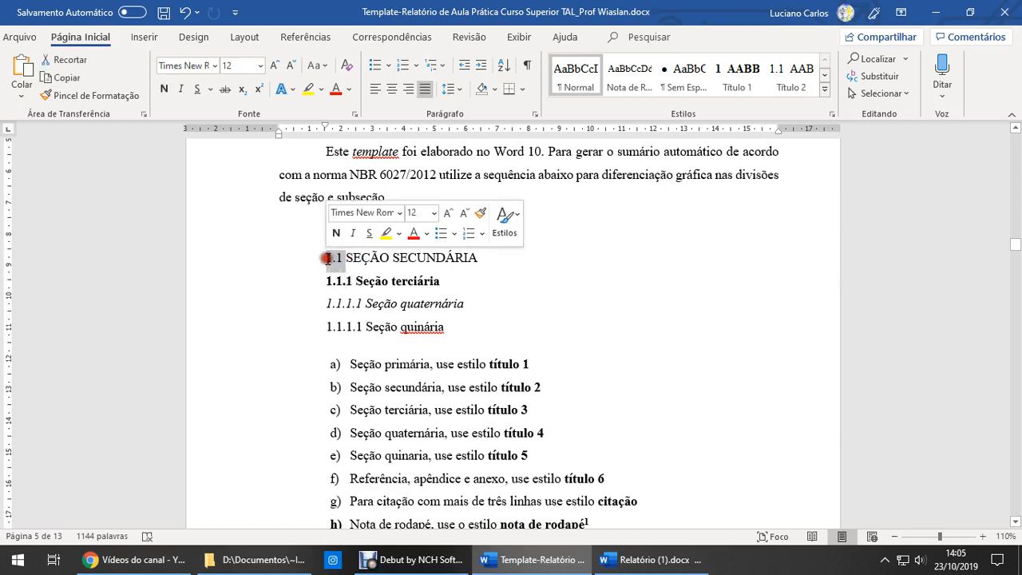
pyautogui.click(356, 281)
pyautogui.click(330, 281)
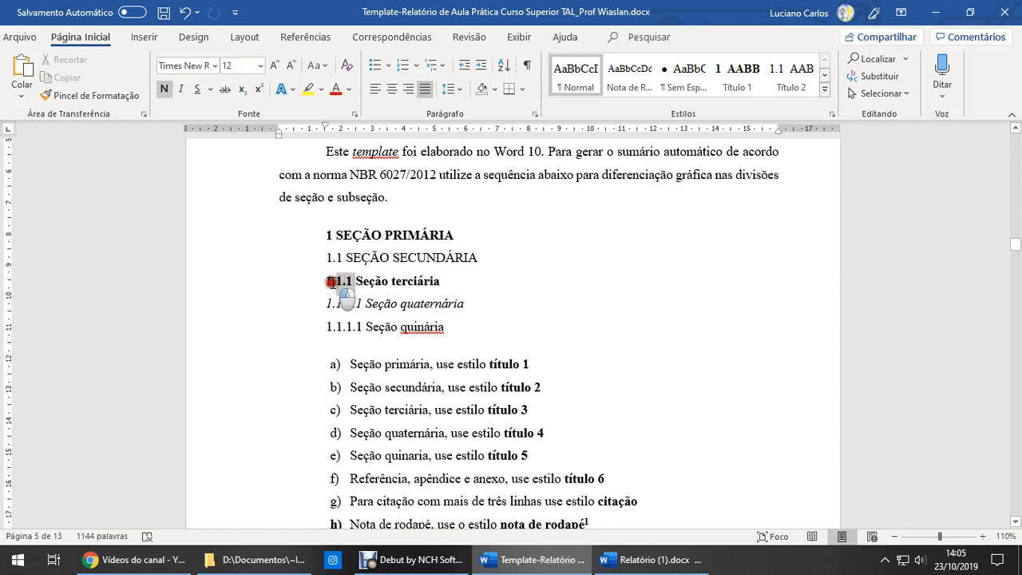
pyautogui.click(363, 281)
pyautogui.click(331, 281)
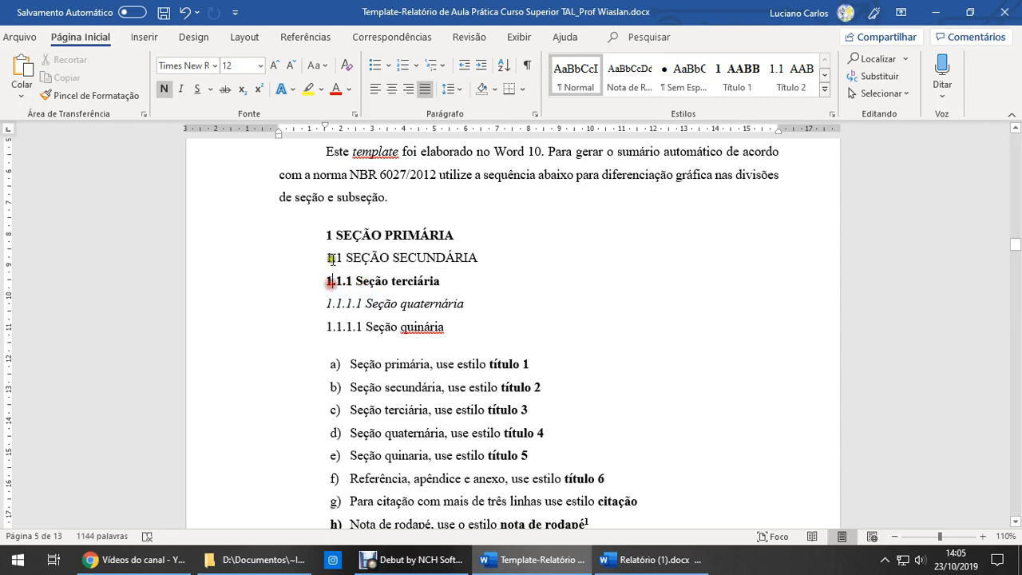
pyautogui.click(332, 258)
pyautogui.click(332, 235)
# Step: Return to the report and check the numbering of the headings from INTRODUÇÃO through 3.1 UTENSÍLIOS
pyautogui.click(650, 560)
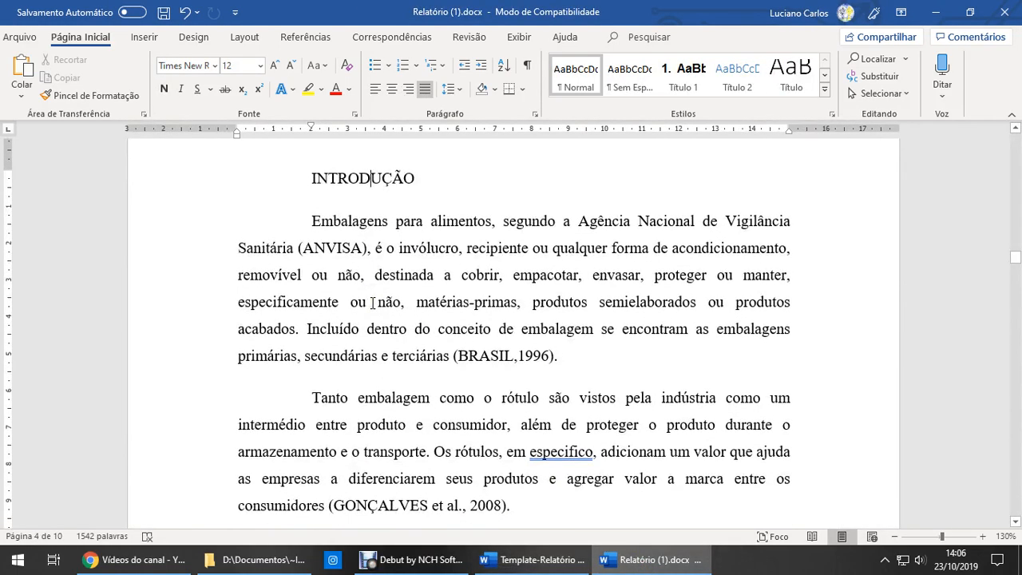
pyautogui.scroll(-10, 372, 303)
pyautogui.scroll(1, 419, 318)
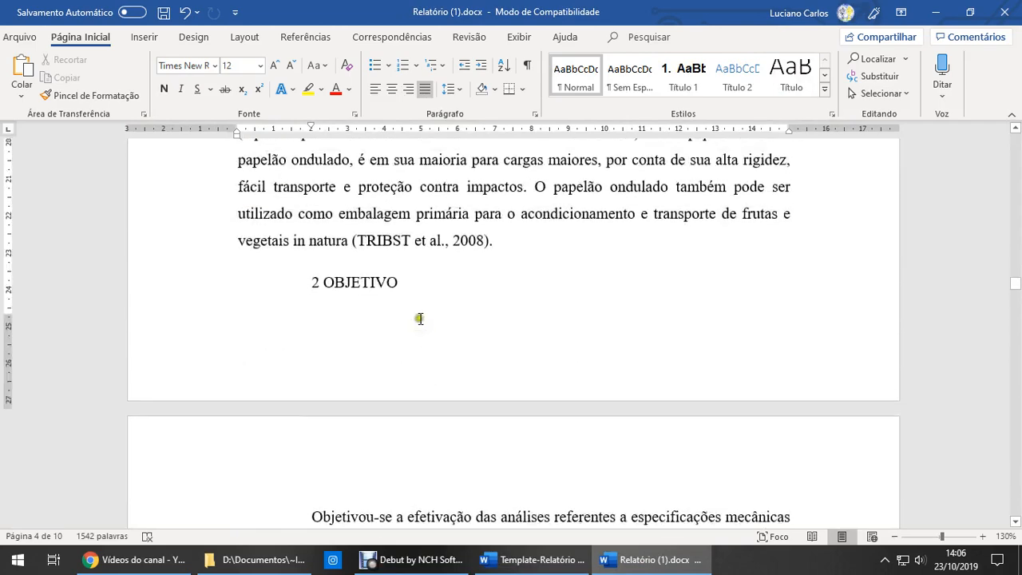
pyautogui.scroll(-8, 319, 207)
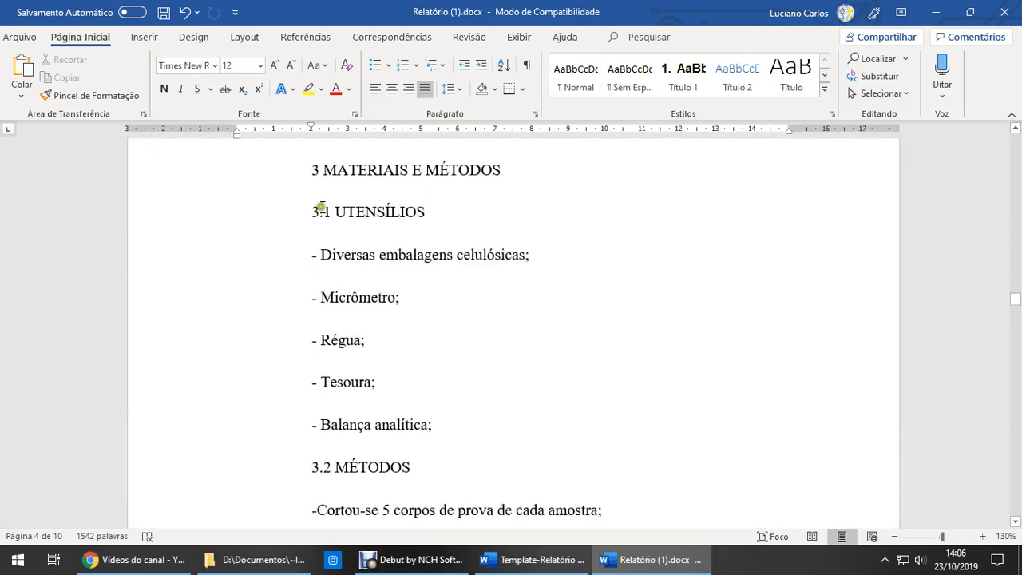
pyautogui.moveTo(309, 214)
pyautogui.mouseDown()
pyautogui.moveTo(319, 216)
pyautogui.moveTo(308, 217)
pyautogui.mouseUp()
pyautogui.click(328, 214)
pyautogui.click(336, 218)
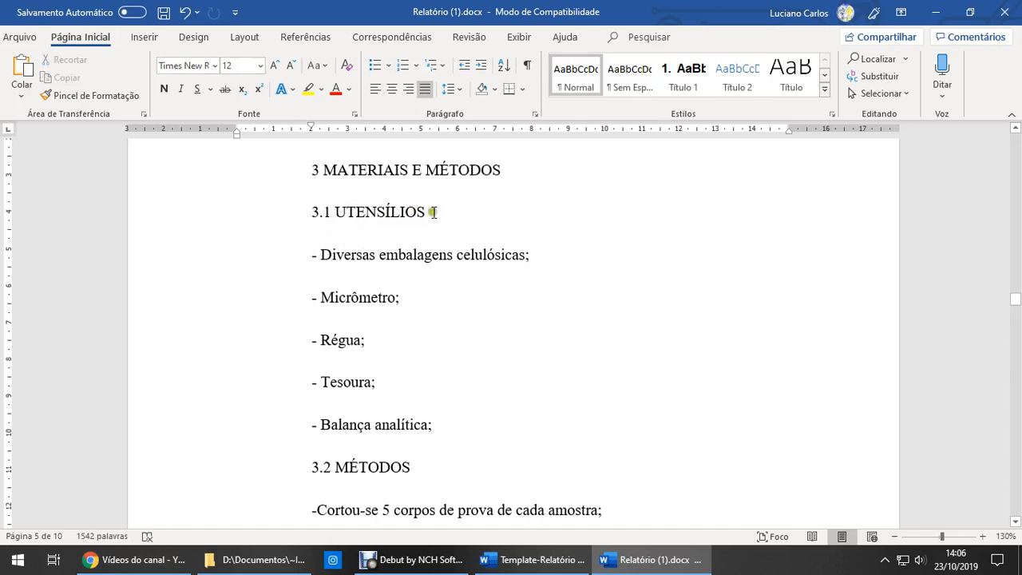
pyautogui.press('Return')
pyautogui.press('Up')
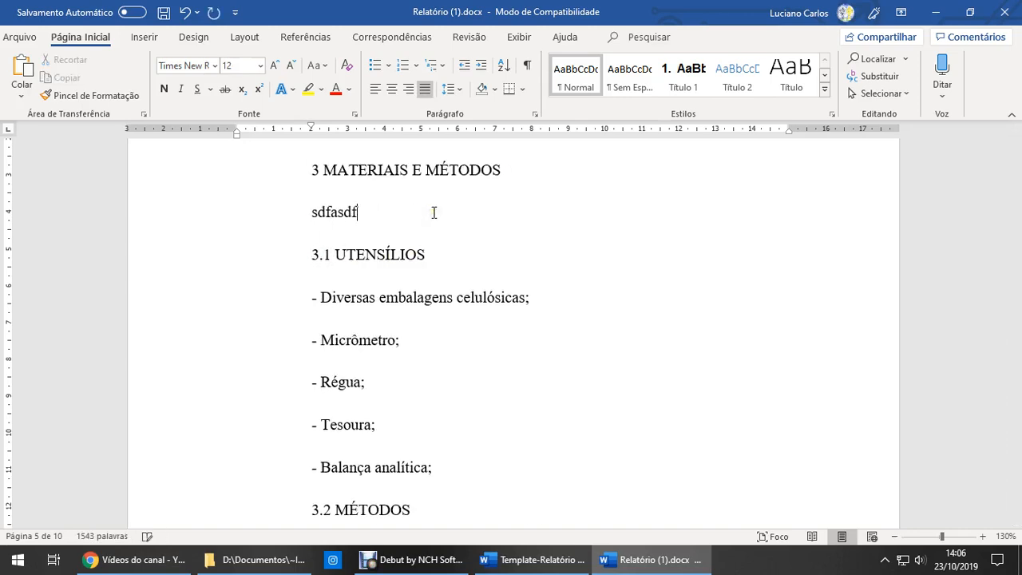
pyautogui.tripleClick(463, 199)
pyautogui.press('Delete')
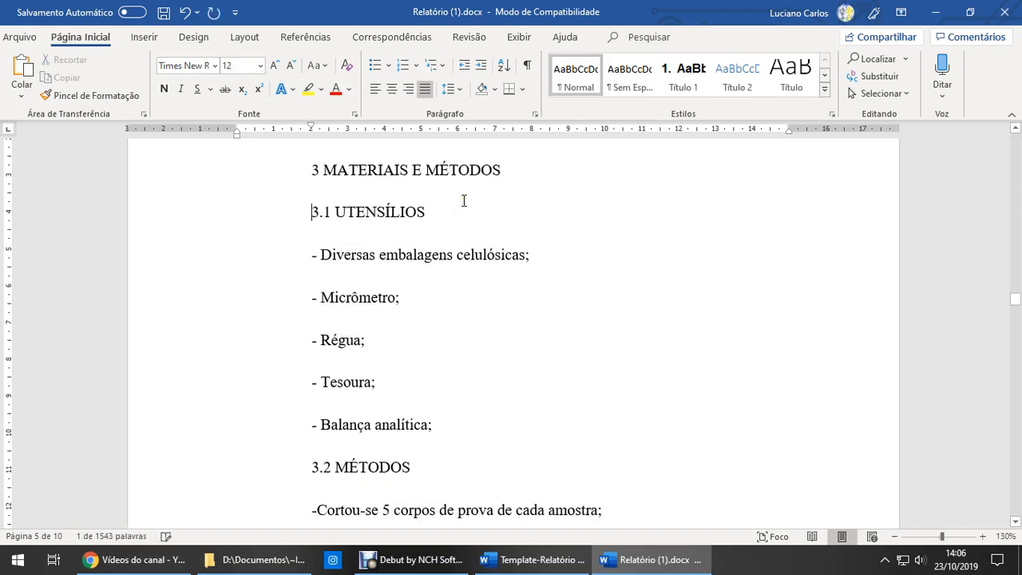
# Step: Remove the first-line indent from the INTRODUÇÃO heading so it starts at the 0 cm margin
pyautogui.scroll(14, 463, 199)
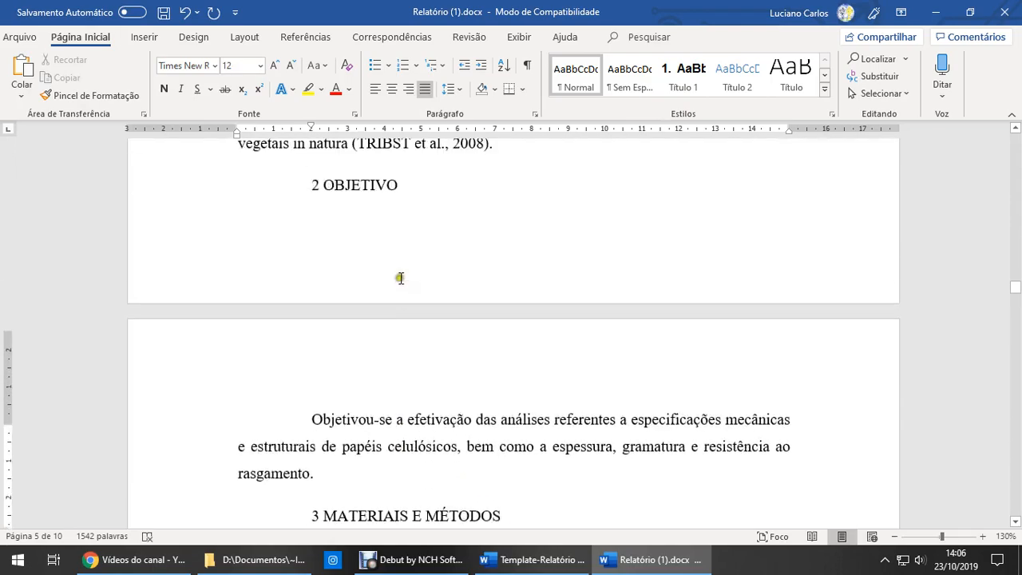
pyautogui.scroll(20, 400, 278)
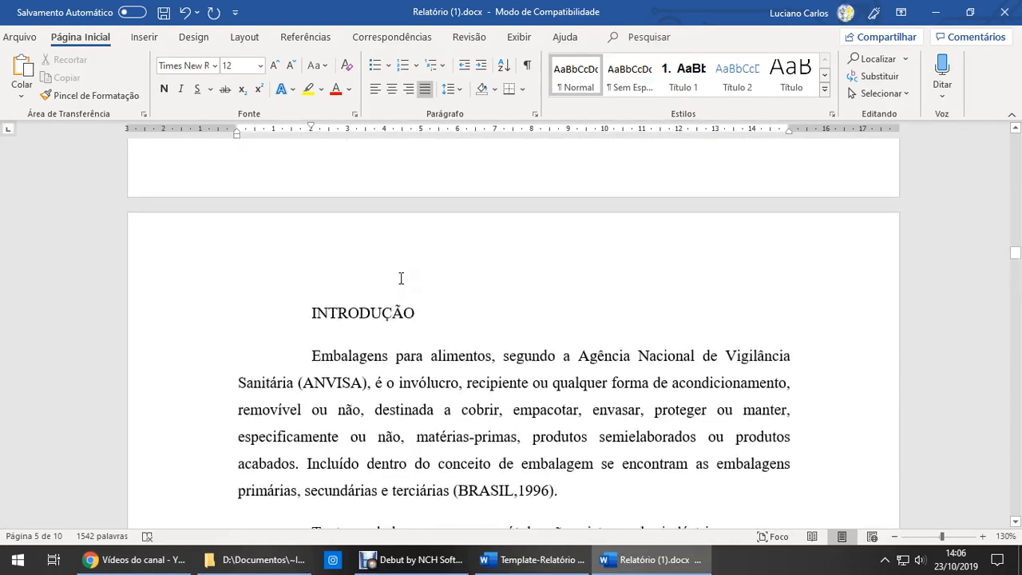
pyautogui.scroll(-4, 400, 278)
pyautogui.click(303, 218)
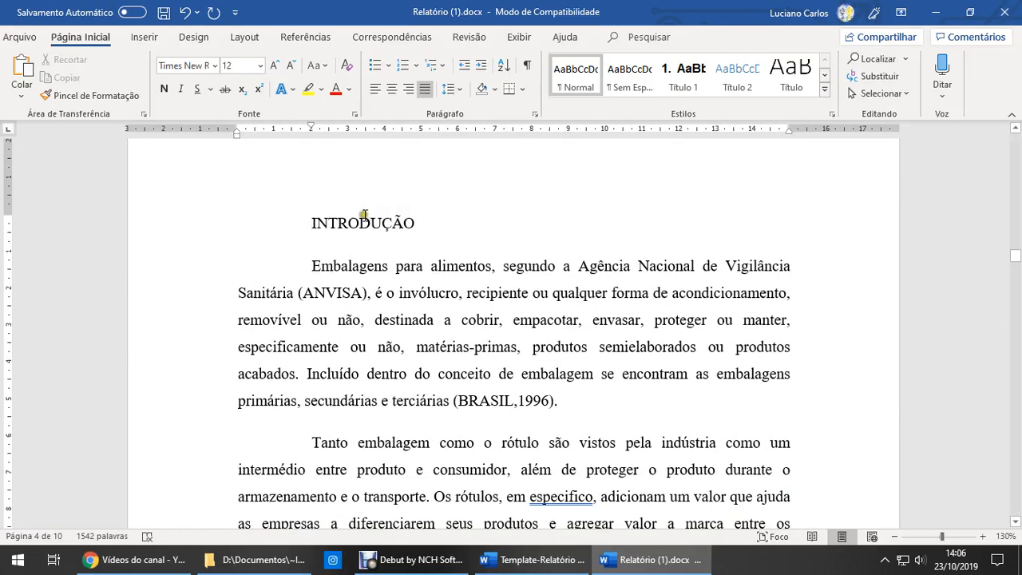
pyautogui.click(310, 128)
pyautogui.moveTo(311, 130); pyautogui.dragTo(237, 131)
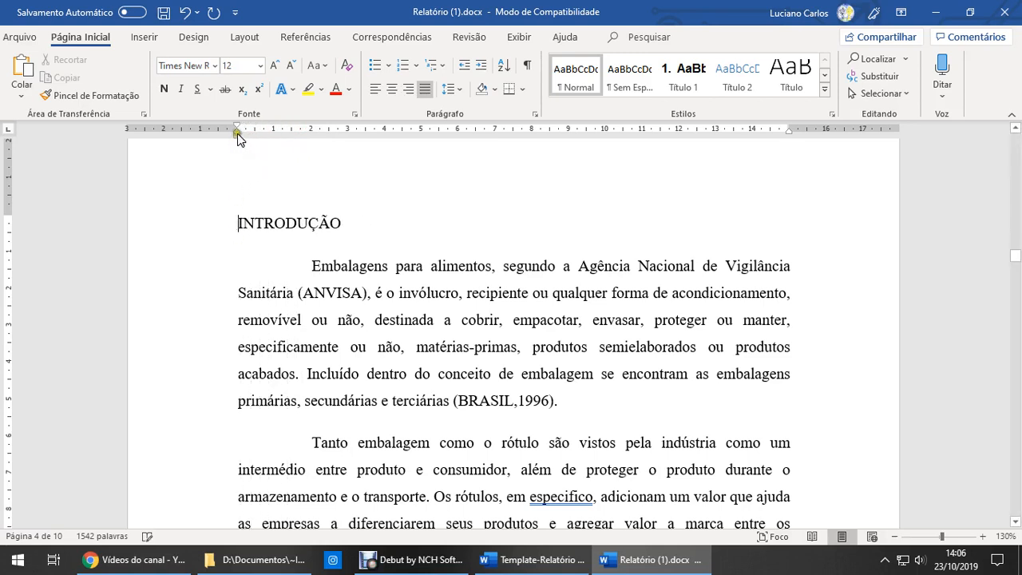
# Step: Apply the 1., 1.1., 1.1.1. multilevel list numbering to the INTRODUÇÃO heading and make it bold
pyautogui.click(445, 64)
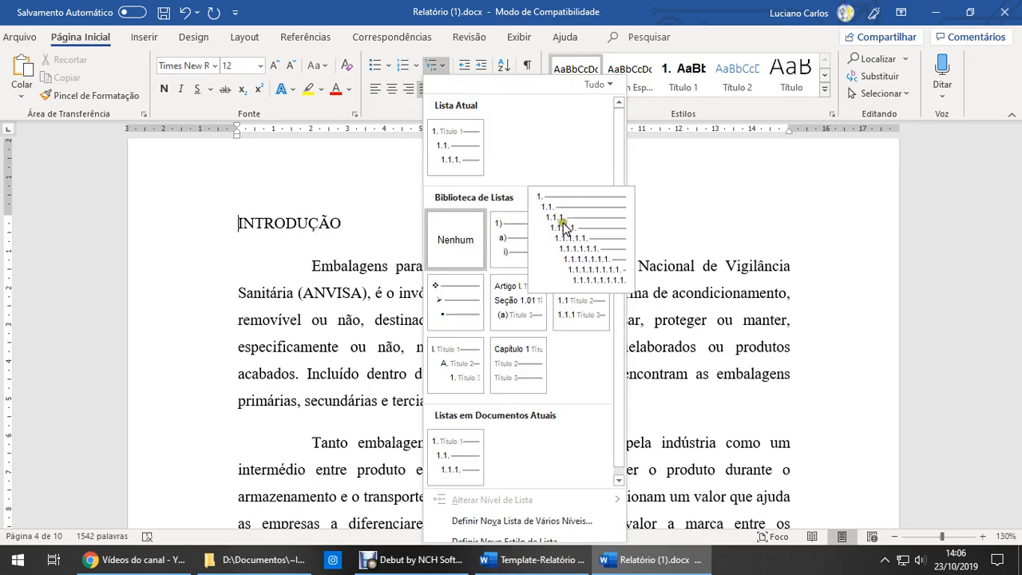
pyautogui.click(587, 254)
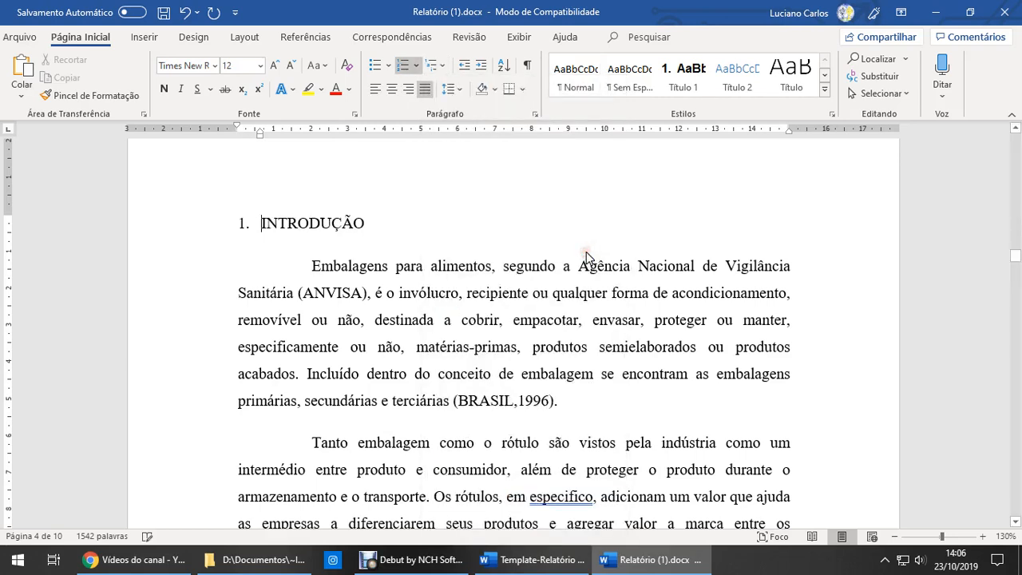
pyautogui.moveTo(372, 223); pyautogui.dragTo(233, 223)
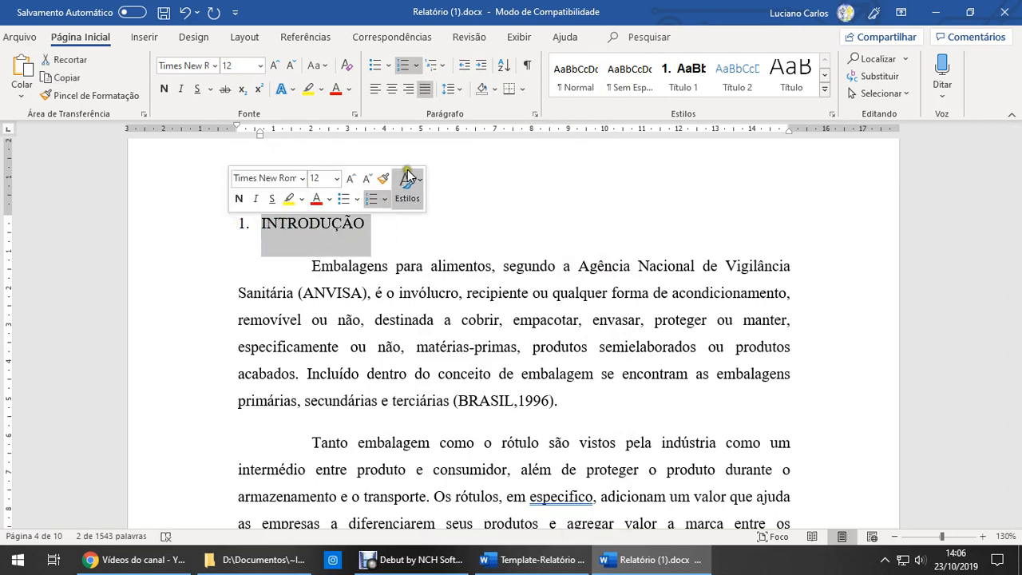
pyautogui.click(165, 90)
pyautogui.click(380, 225)
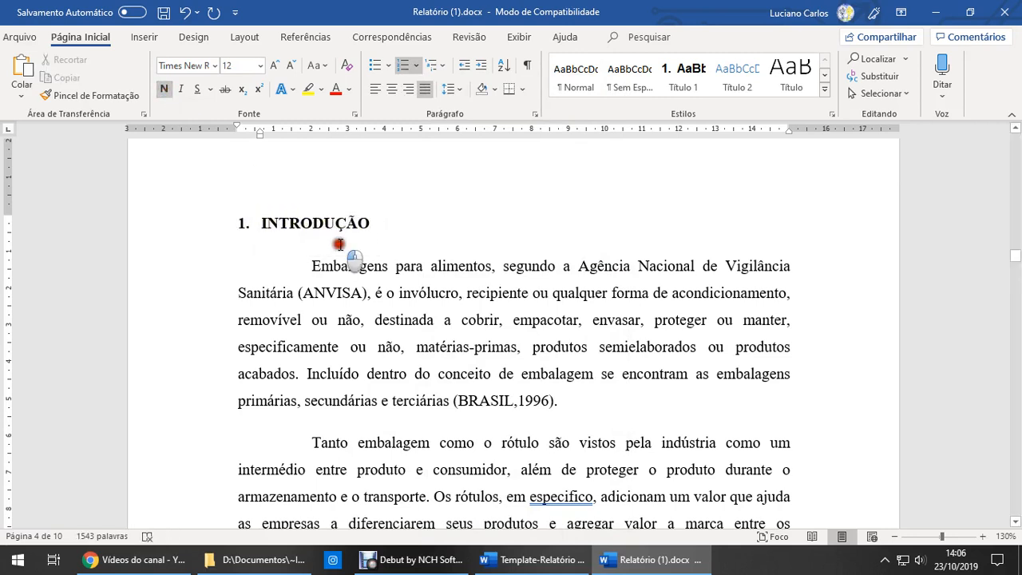
pyautogui.moveTo(338, 222); pyautogui.dragTo(359, 269)
pyautogui.click(317, 225)
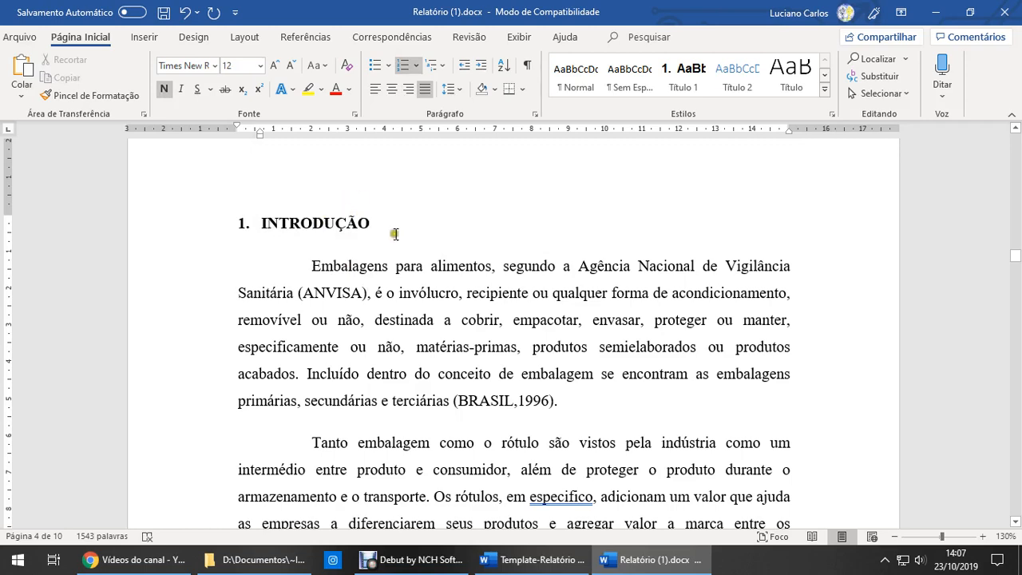
# Step: Set the INTRODUÇÃO heading's outline level to Nível 1 in its paragraph settings
pyautogui.moveTo(379, 222); pyautogui.dragTo(310, 226)
pyautogui.click(304, 226)
pyautogui.click(534, 113)
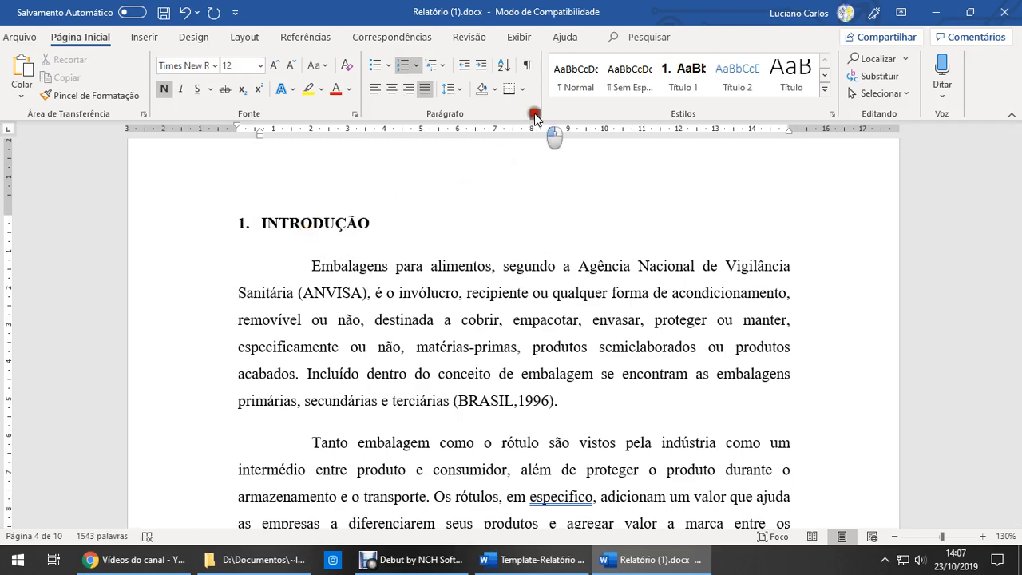
pyautogui.click(492, 150)
pyautogui.click(472, 174)
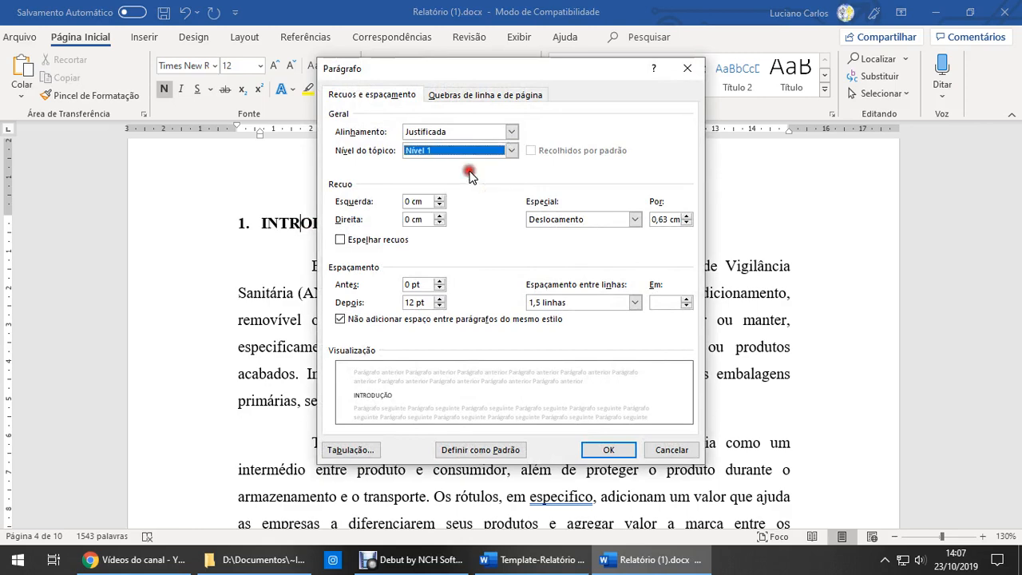
pyautogui.click(608, 450)
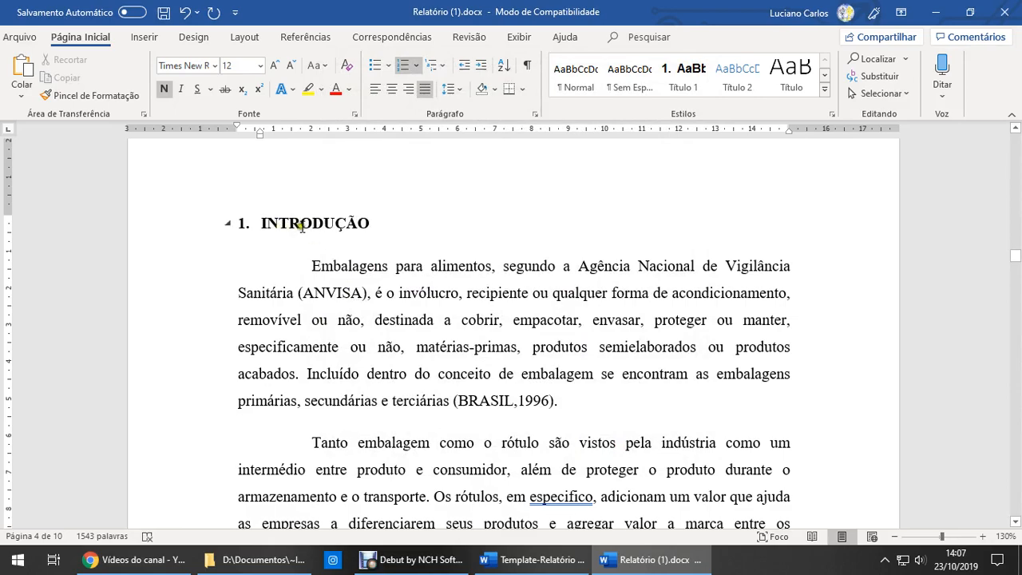
# Step: Look through the introduction section from the INTRODUÇÃO heading to the unformatted OBJETIVO heading
pyautogui.scroll(-10, 376, 308)
pyautogui.scroll(4, 390, 345)
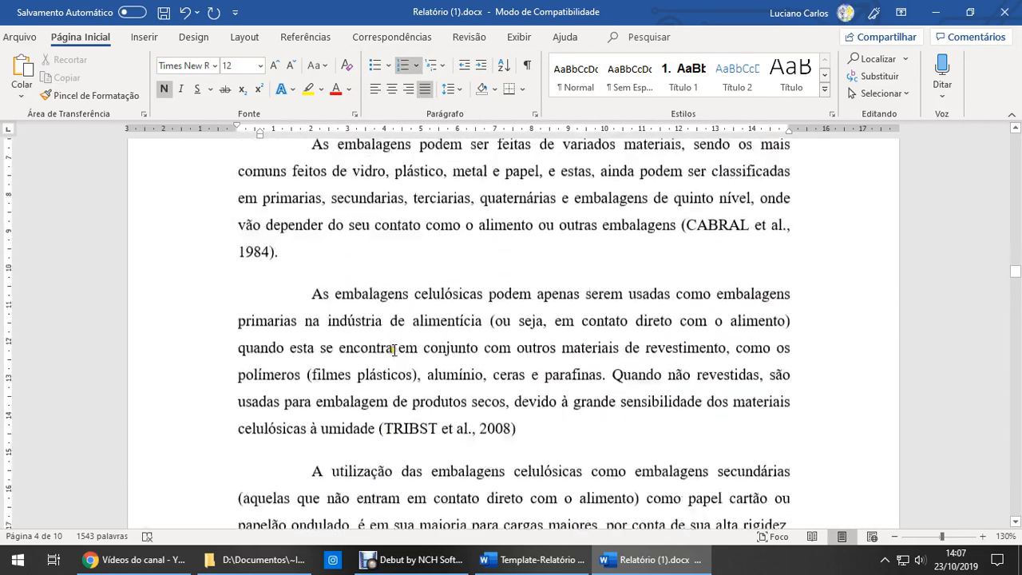
pyautogui.scroll(8, 383, 335)
pyautogui.click(306, 357)
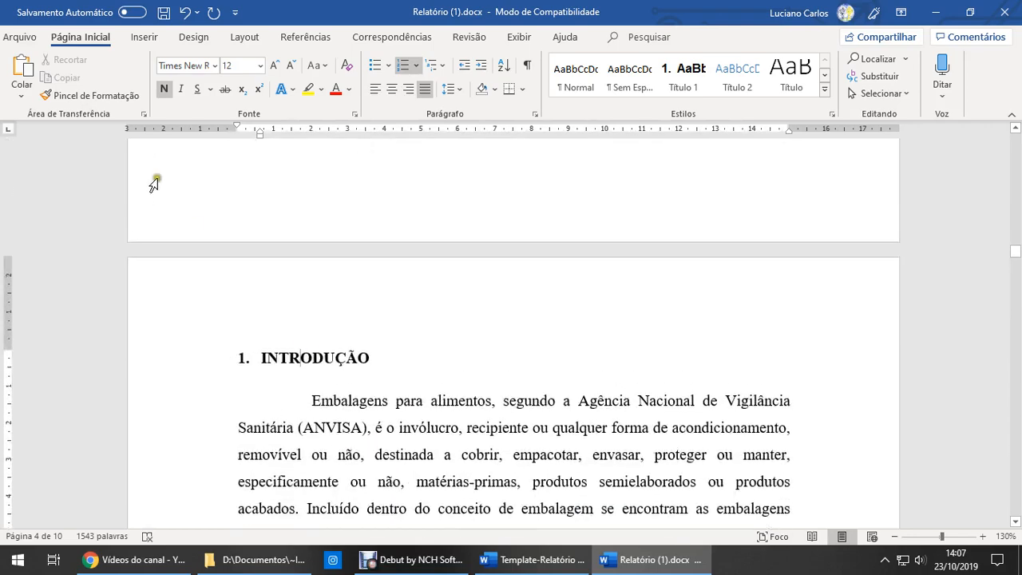
pyautogui.click(71, 96)
pyautogui.scroll(-10, 379, 399)
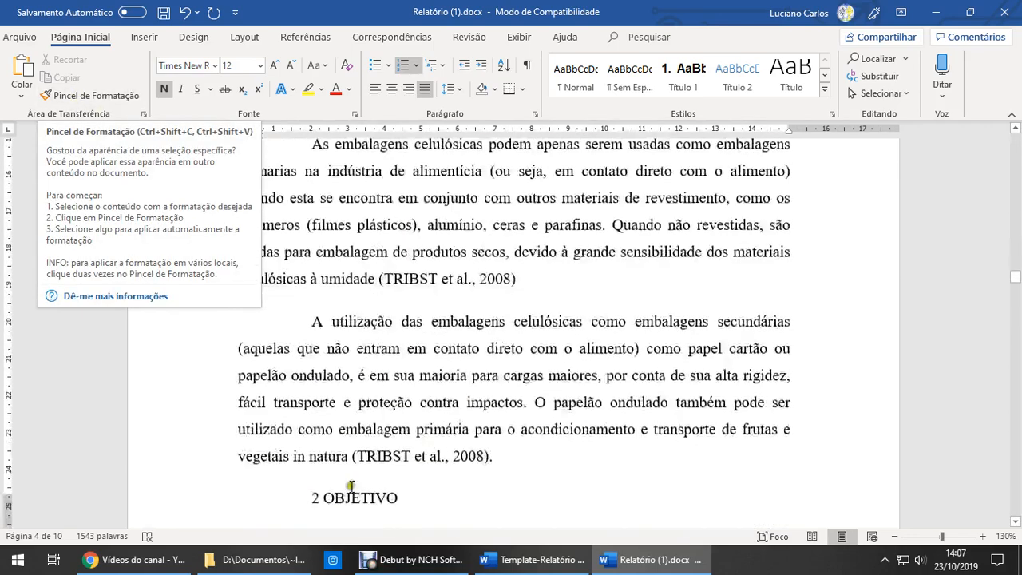
pyautogui.click(358, 237)
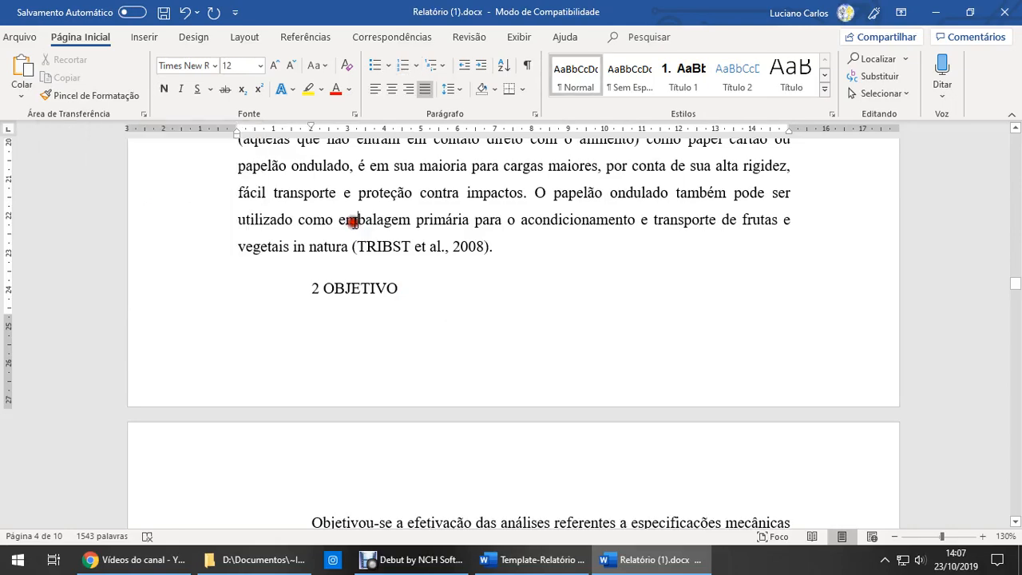
pyautogui.scroll(3, 495, 325)
pyautogui.scroll(10, 495, 326)
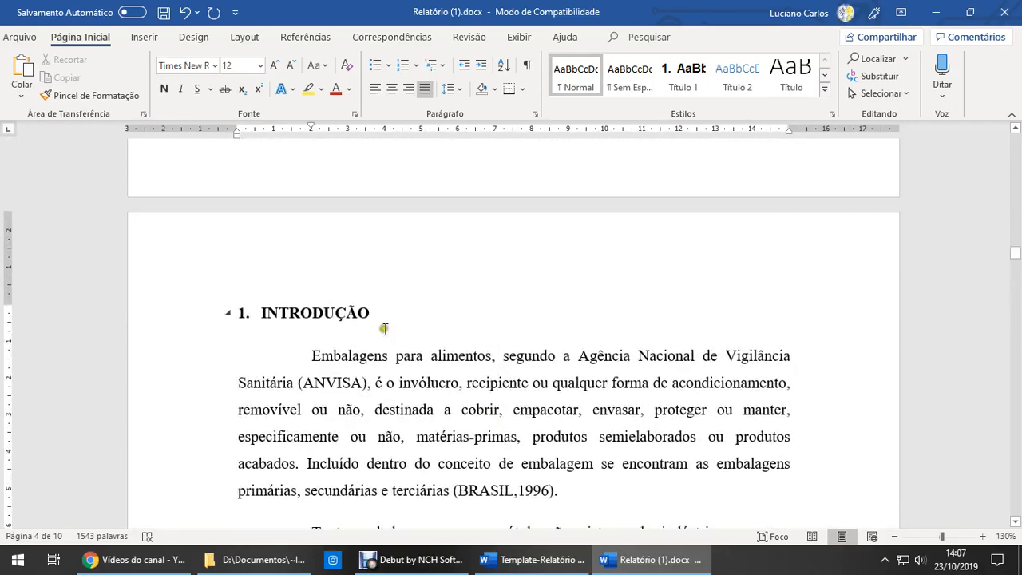
# Step: Update the Título 1 style to match the formatting of the INTRODUÇÃO heading
pyautogui.click(373, 313)
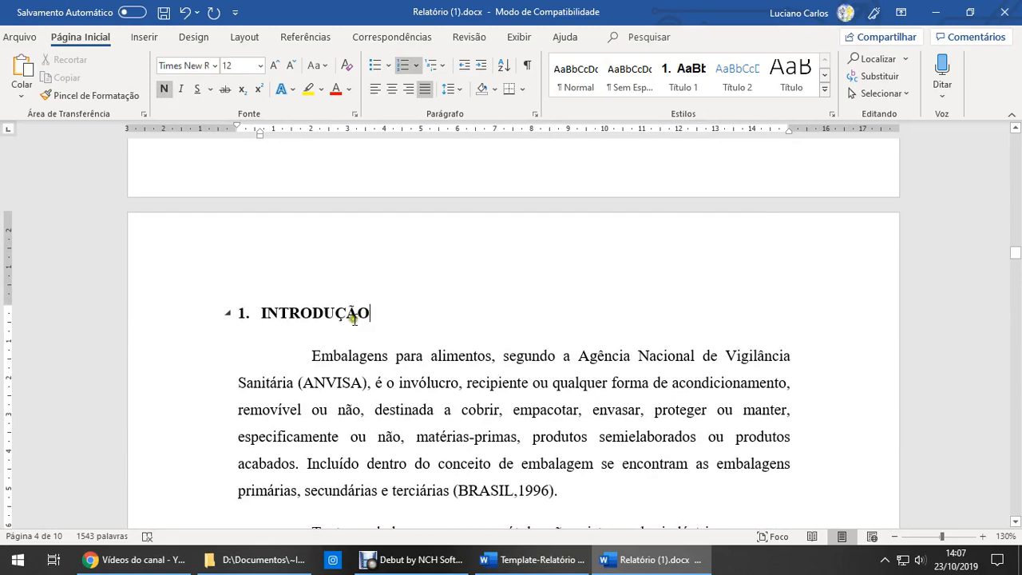
pyautogui.click(327, 316)
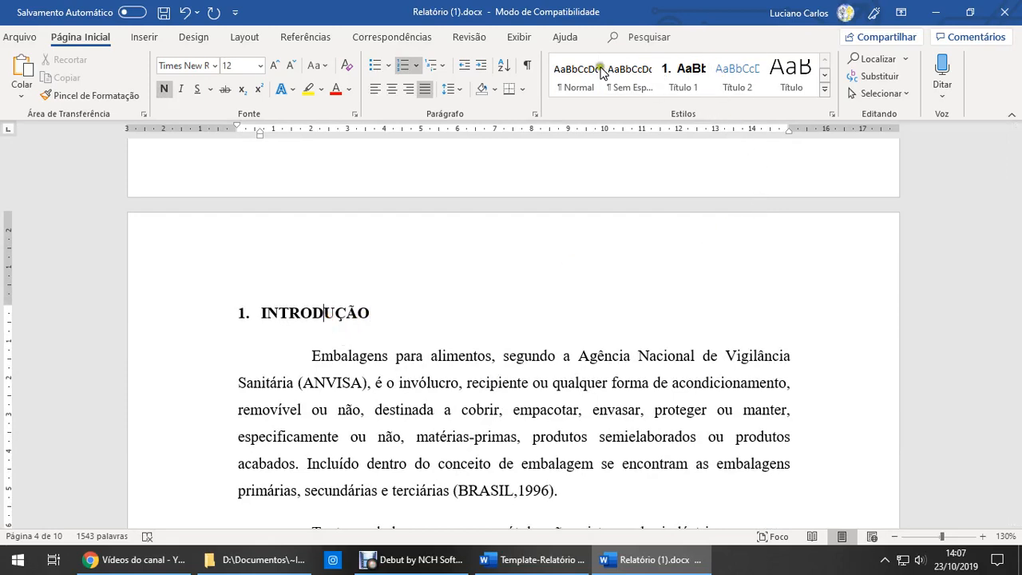
pyautogui.click(739, 83)
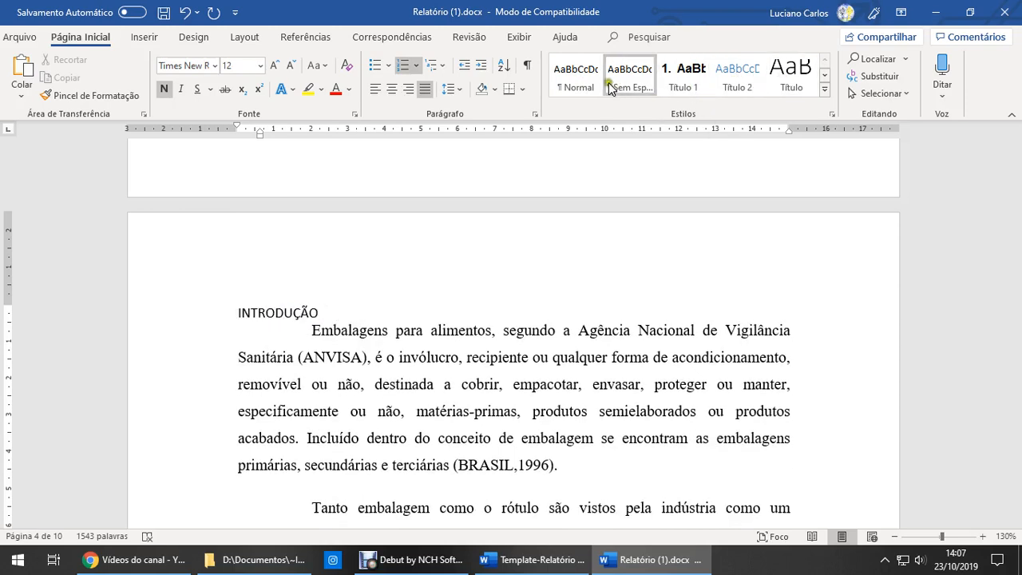
pyautogui.click(682, 76)
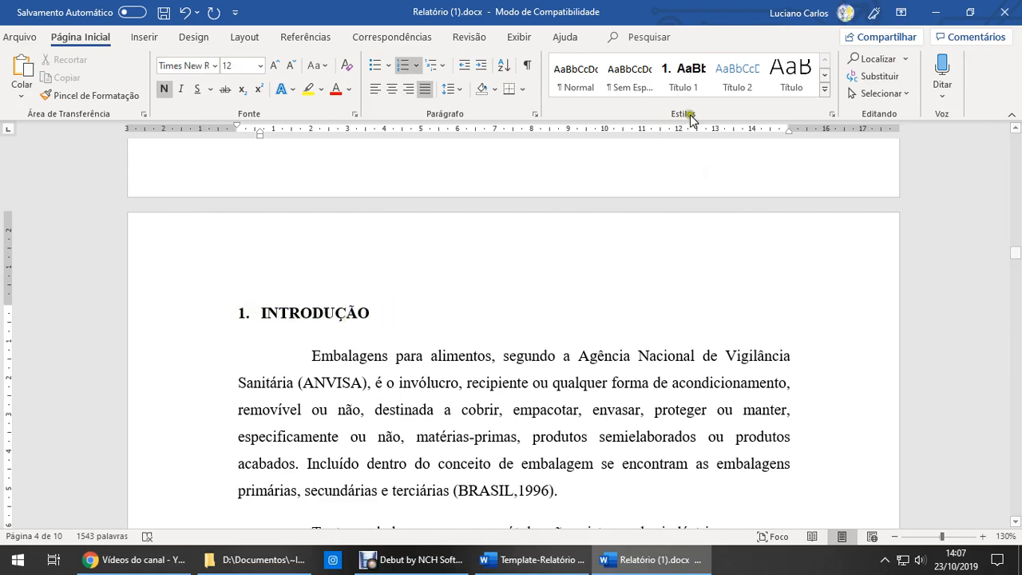
pyautogui.click(684, 78)
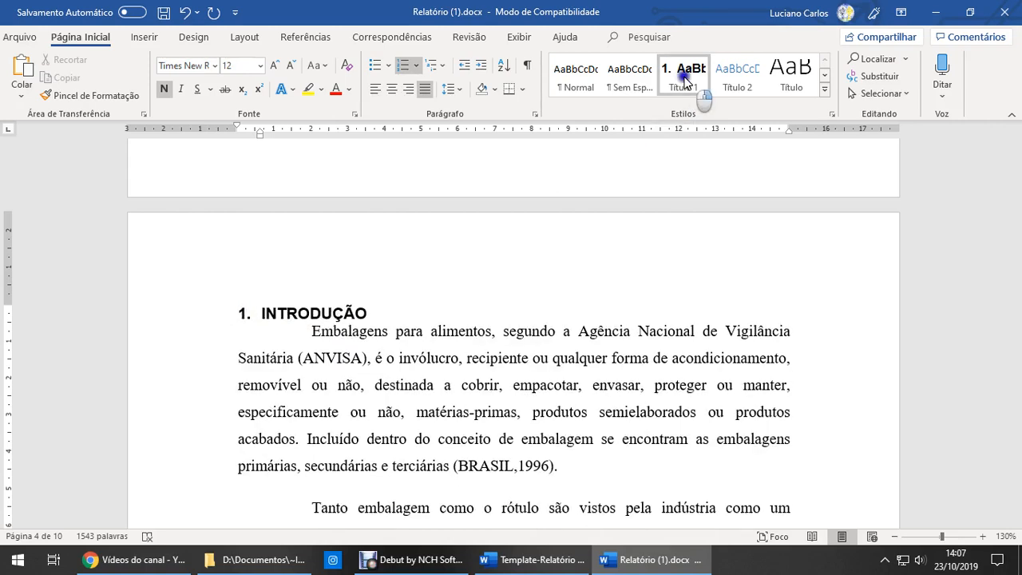
pyautogui.rightClick(684, 80)
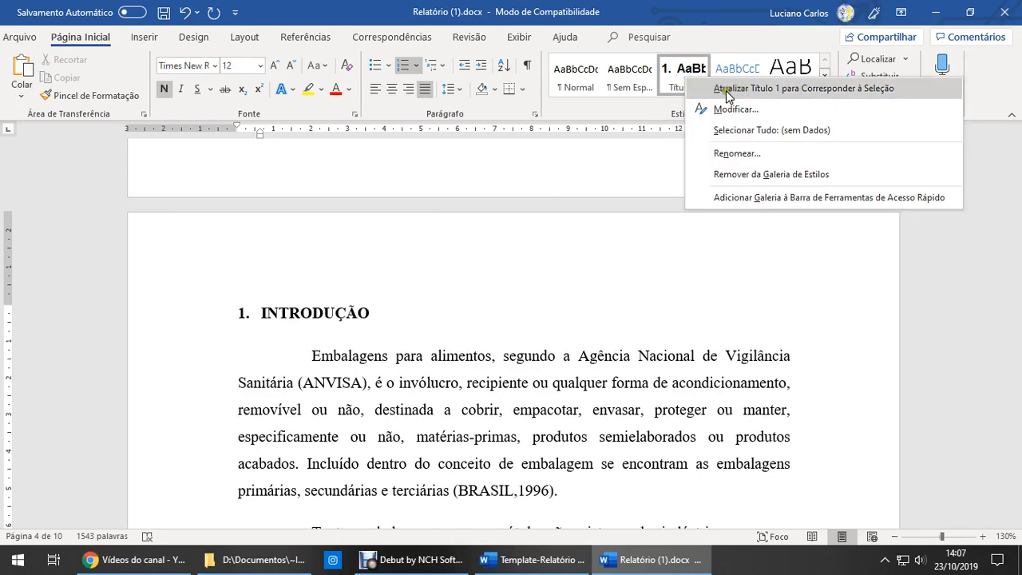
pyautogui.click(887, 98)
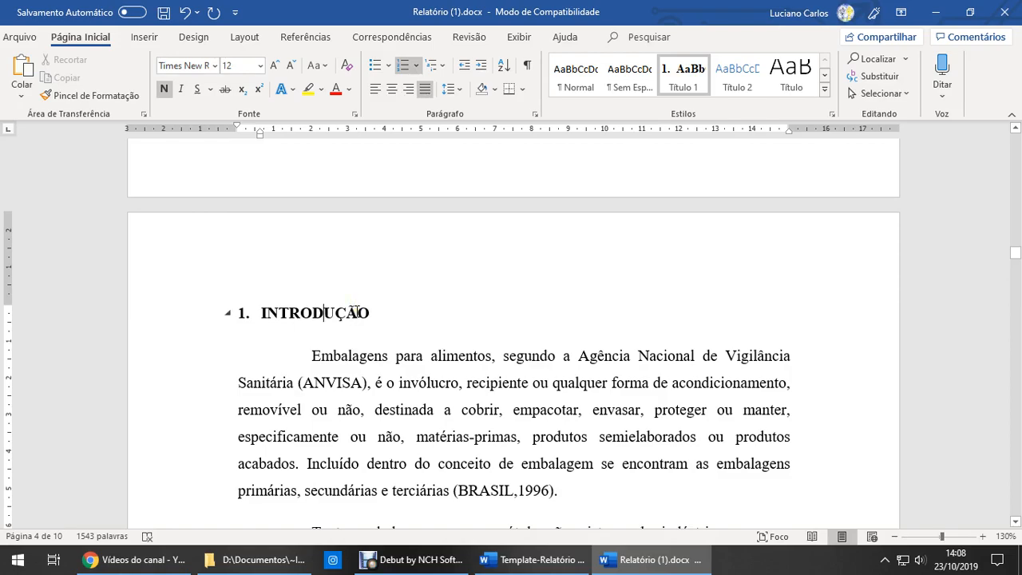
# Step: Delete the typed number 2 from the OBJETIVO heading and apply the Título 1 style to it
pyautogui.scroll(-15, 338, 411)
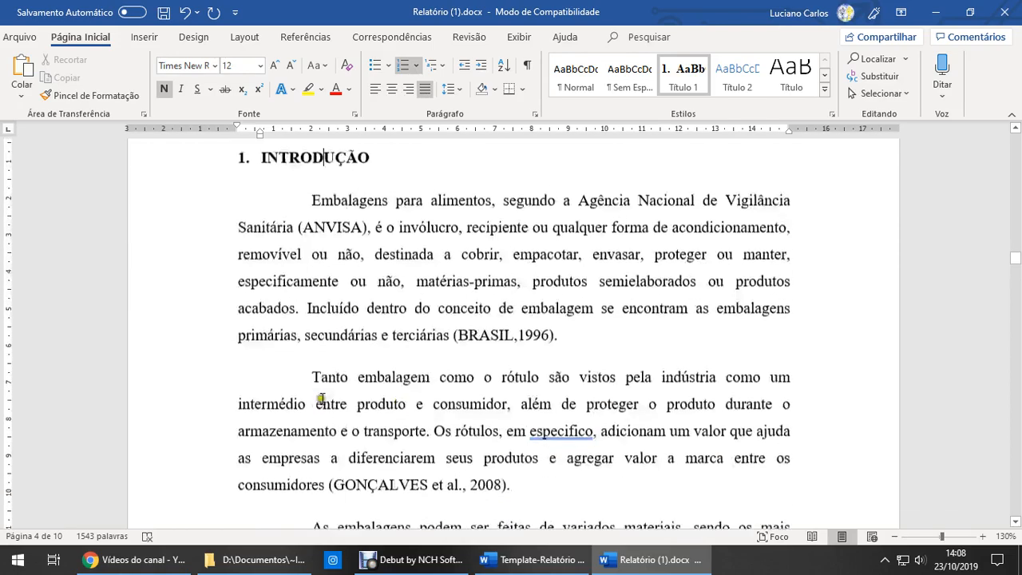
pyautogui.scroll(-2, 328, 359)
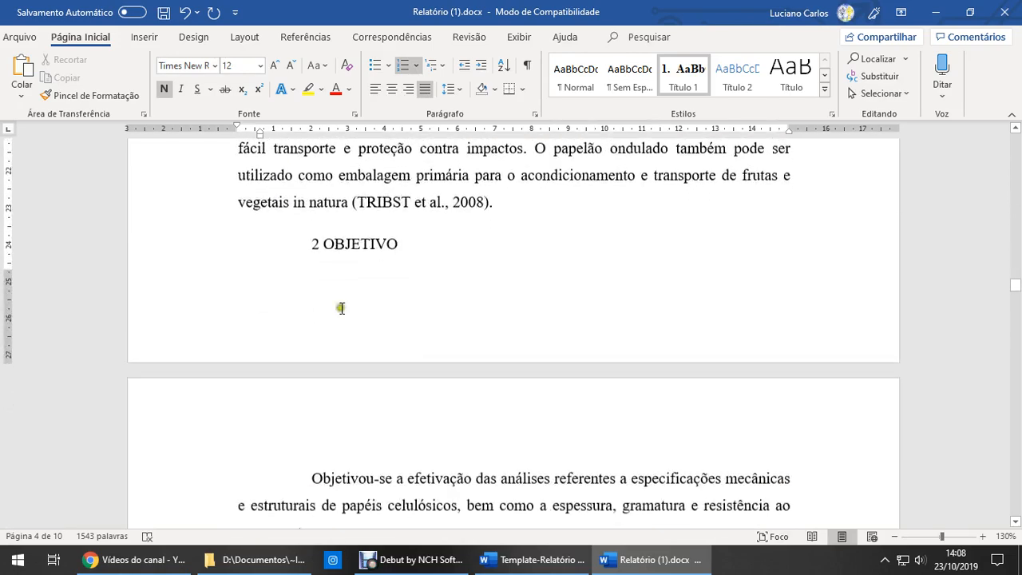
pyautogui.scroll(3, 344, 309)
pyautogui.click(360, 377)
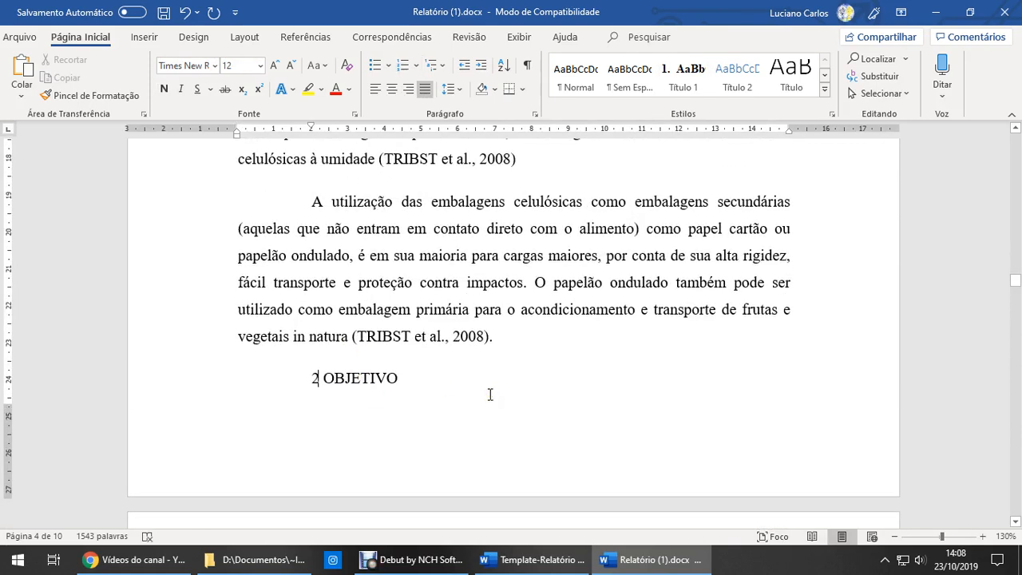
pyautogui.hotkey('shift', 'Right')
pyautogui.hotkey('shift', 'Right')
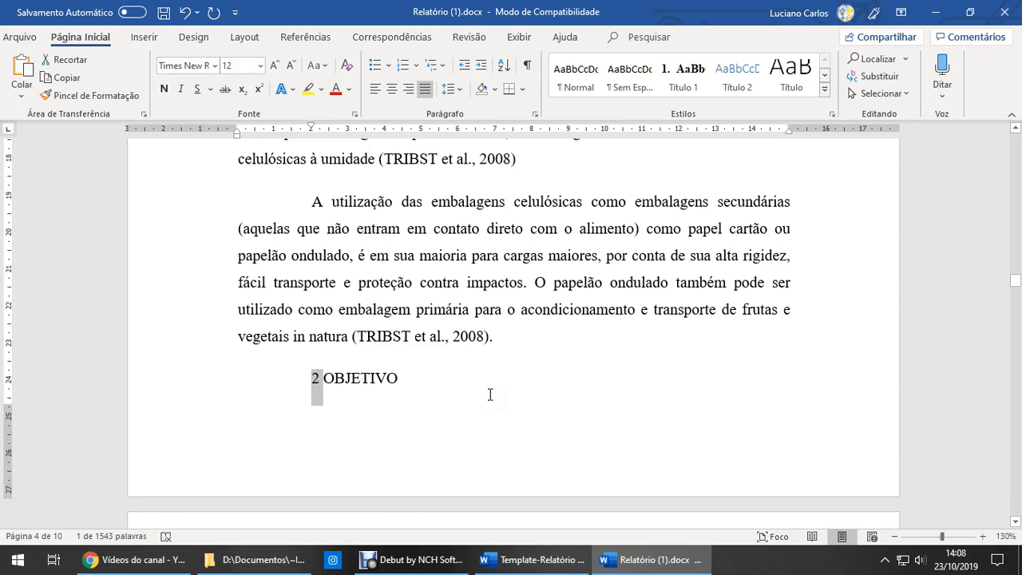
pyautogui.press('Delete')
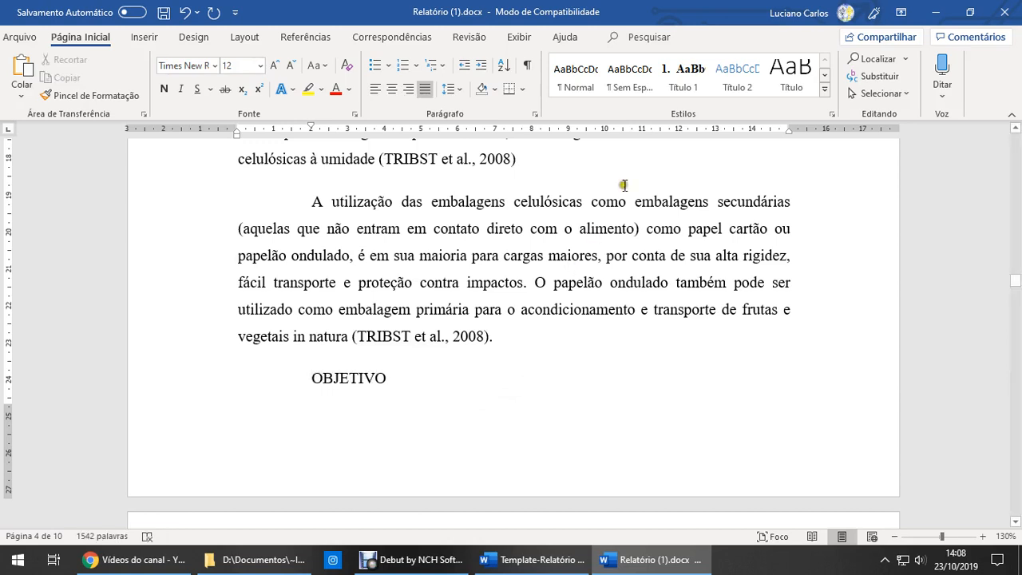
pyautogui.click(681, 80)
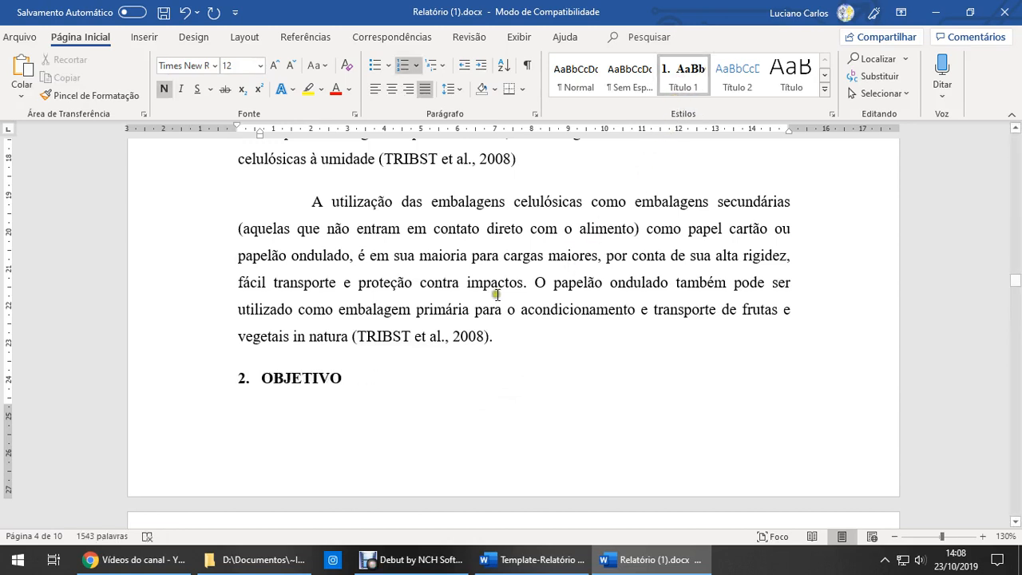
pyautogui.click(239, 379)
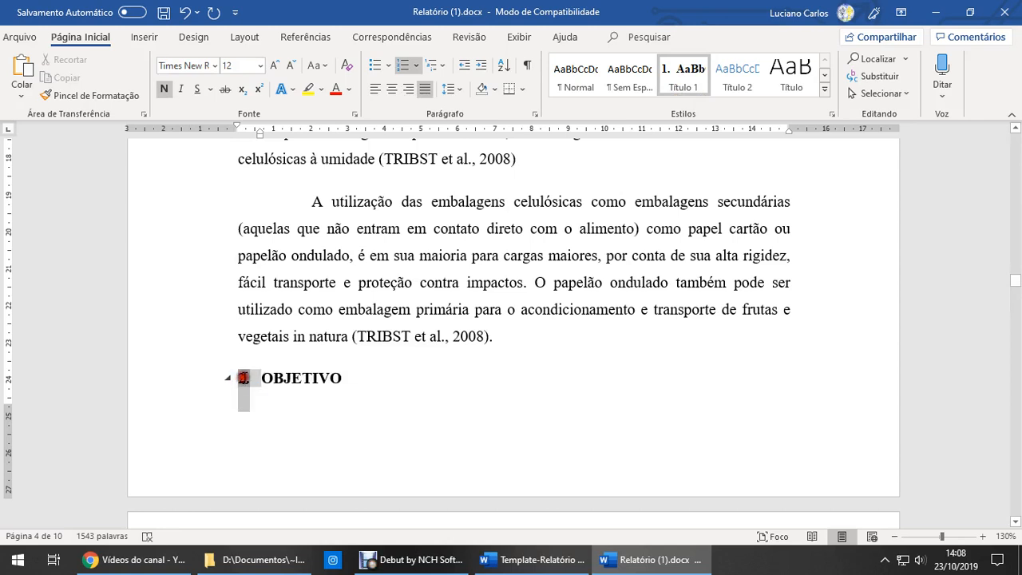
pyautogui.click(284, 379)
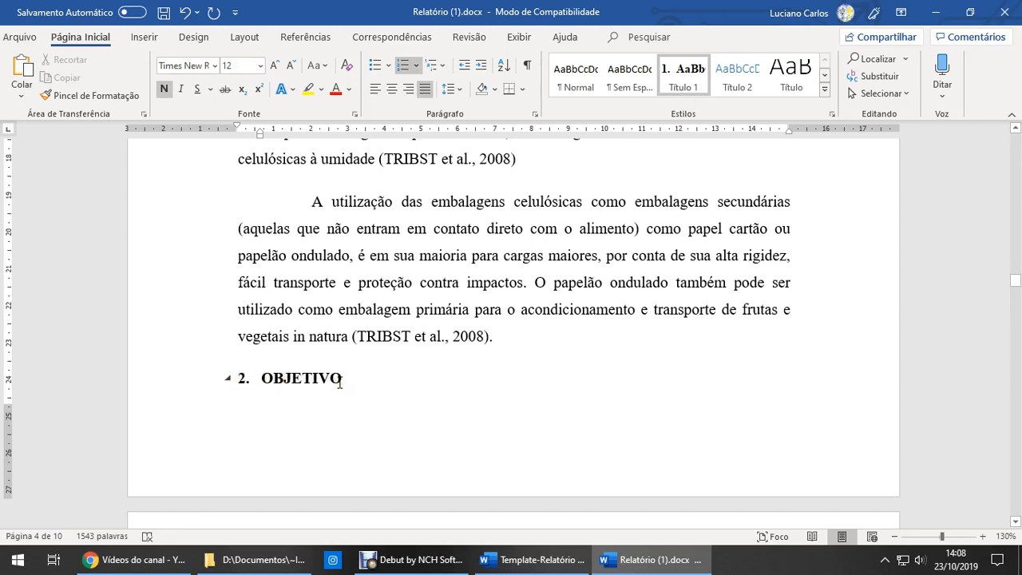
# Step: Delete the typed number 3 from the MATERIAIS E MÉTODOS heading and apply the Título 1 style to it
pyautogui.scroll(-5, 351, 376)
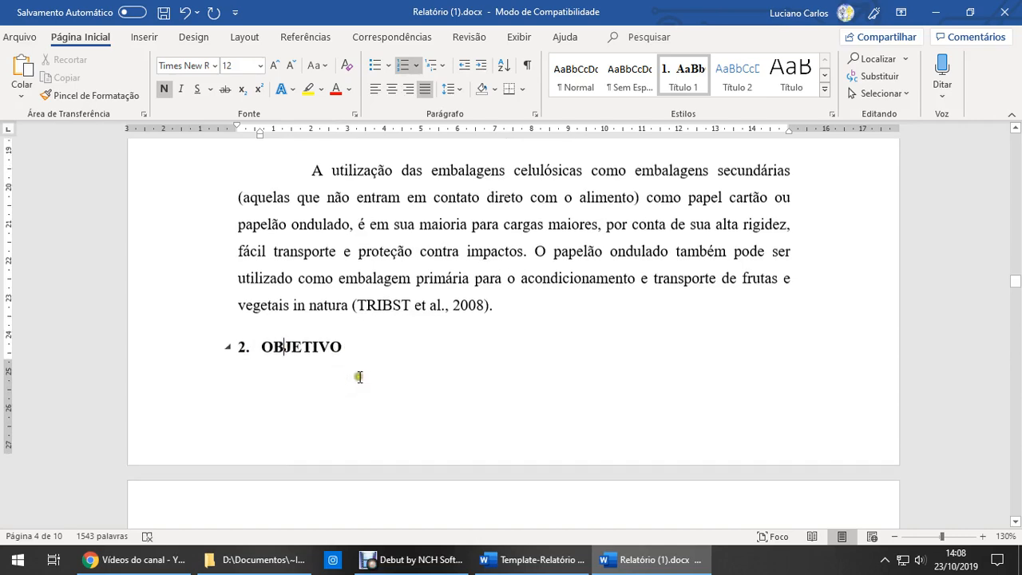
pyautogui.scroll(3, 367, 343)
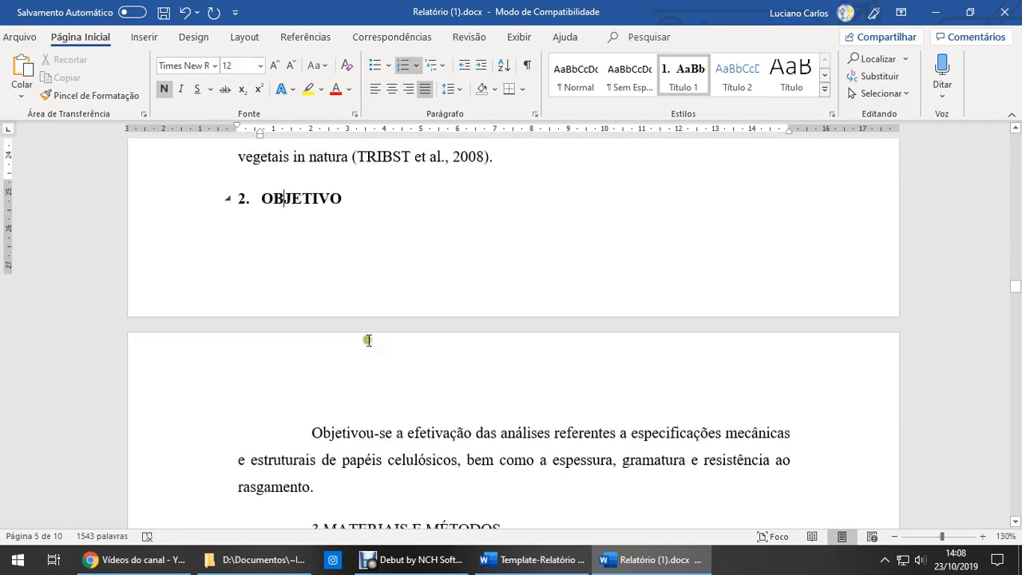
pyautogui.scroll(-2, 365, 338)
pyautogui.click(485, 392)
pyautogui.scroll(1, 359, 413)
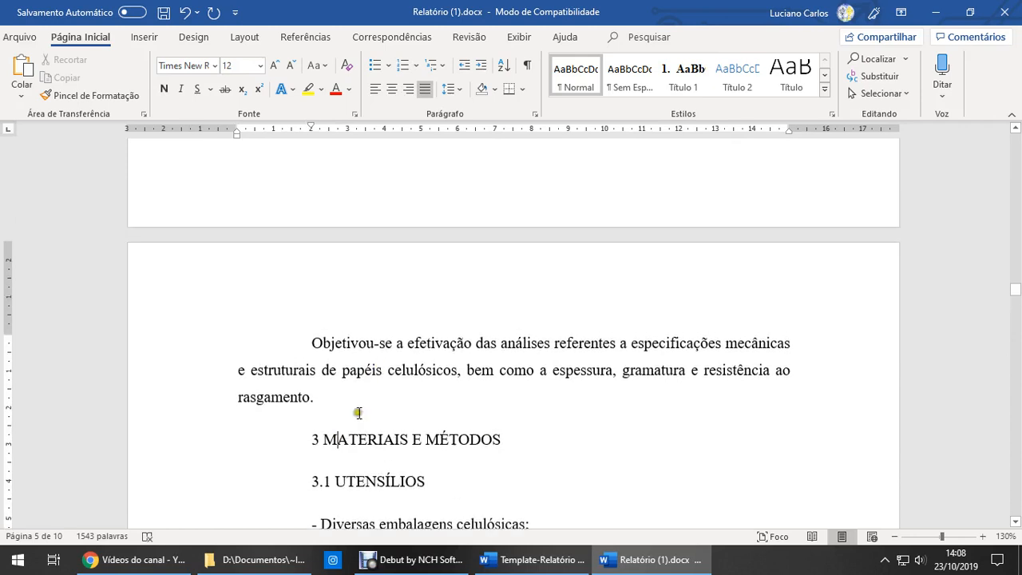
pyautogui.scroll(-1, 372, 411)
pyautogui.press('Home')
pyautogui.hotkey('shift', 'Right')
pyautogui.hotkey('shift', 'Right')
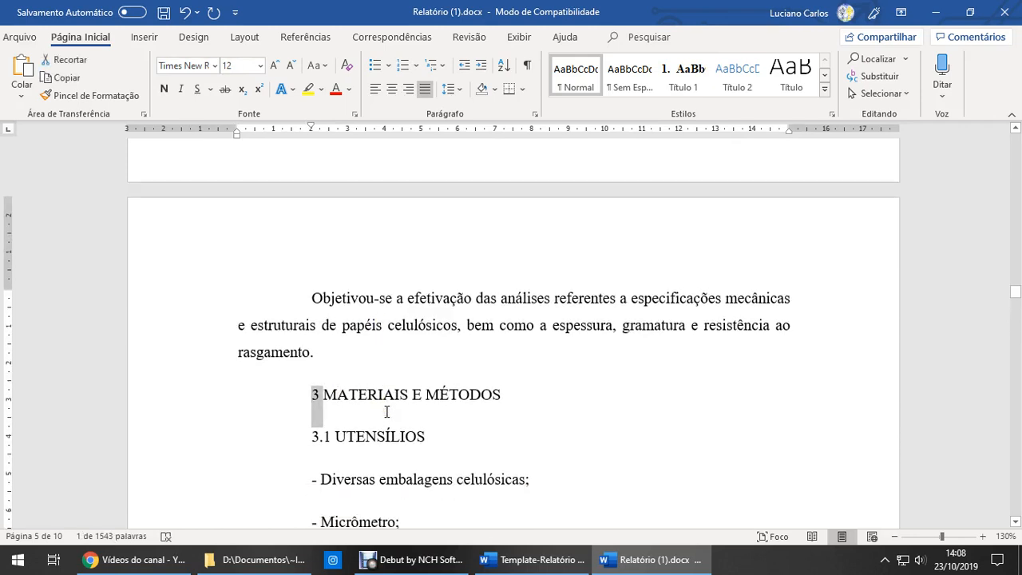
pyautogui.press('Delete')
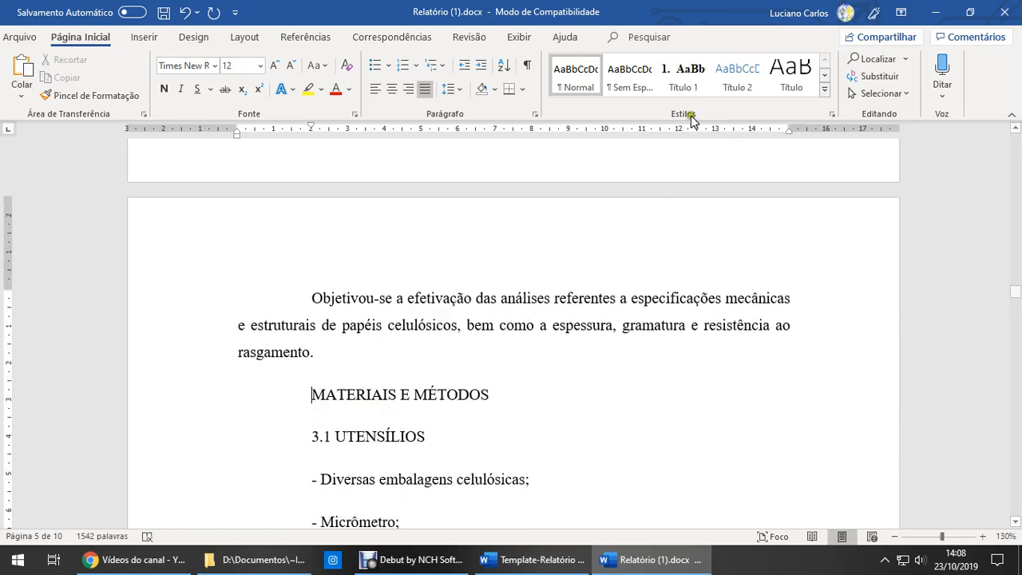
pyautogui.click(684, 72)
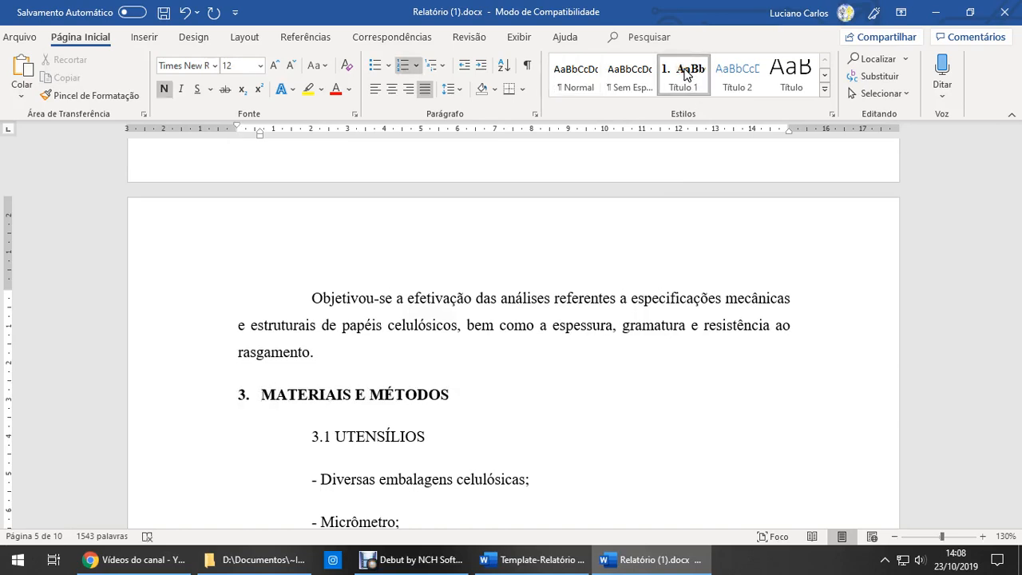
pyautogui.rightClick(684, 75)
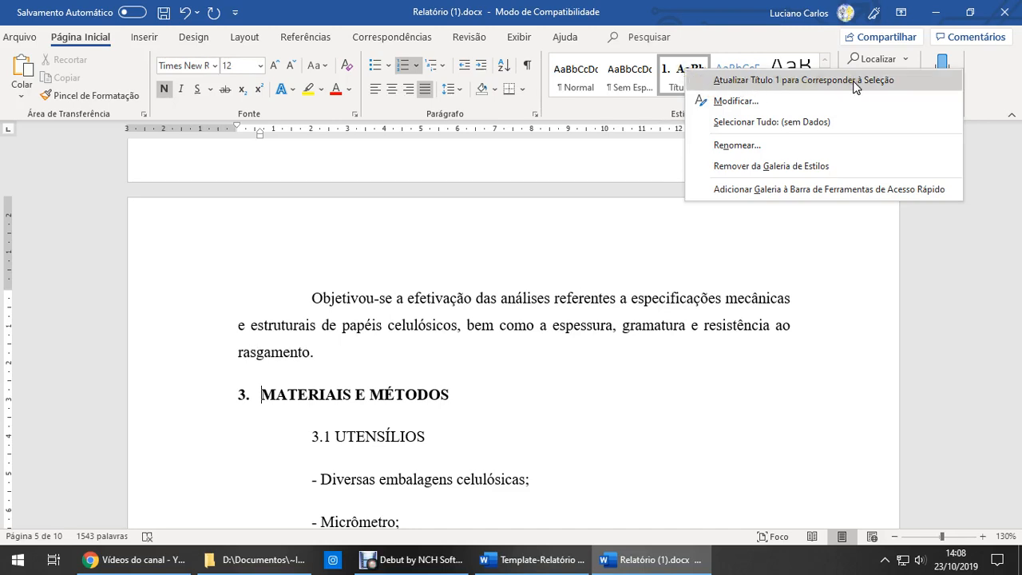
pyautogui.click(408, 378)
# Step: Delete the typed number 3.1 from the UTENSÍLIOS heading and remove its first-line indent
pyautogui.scroll(-2, 466, 378)
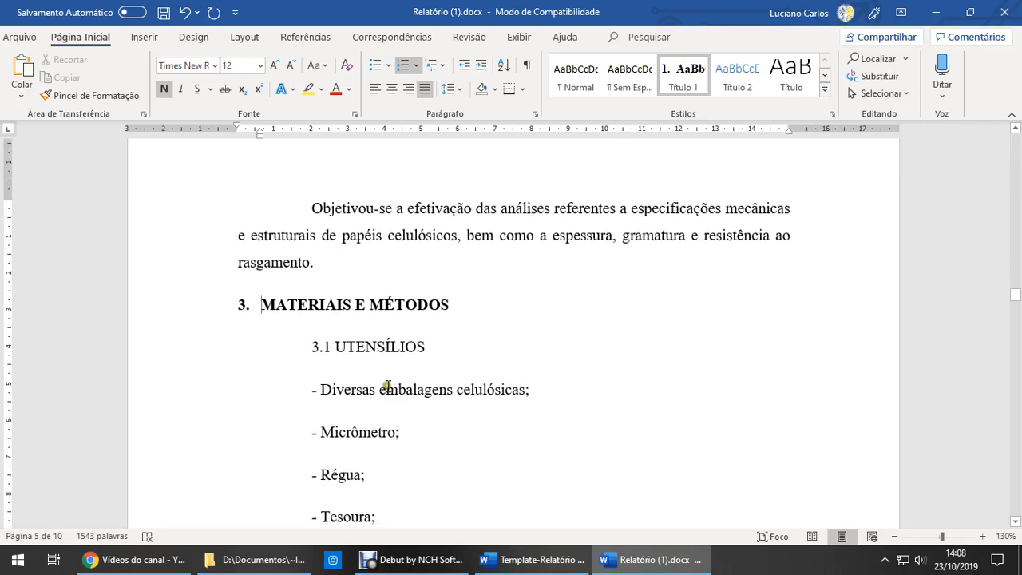
pyautogui.click(369, 346)
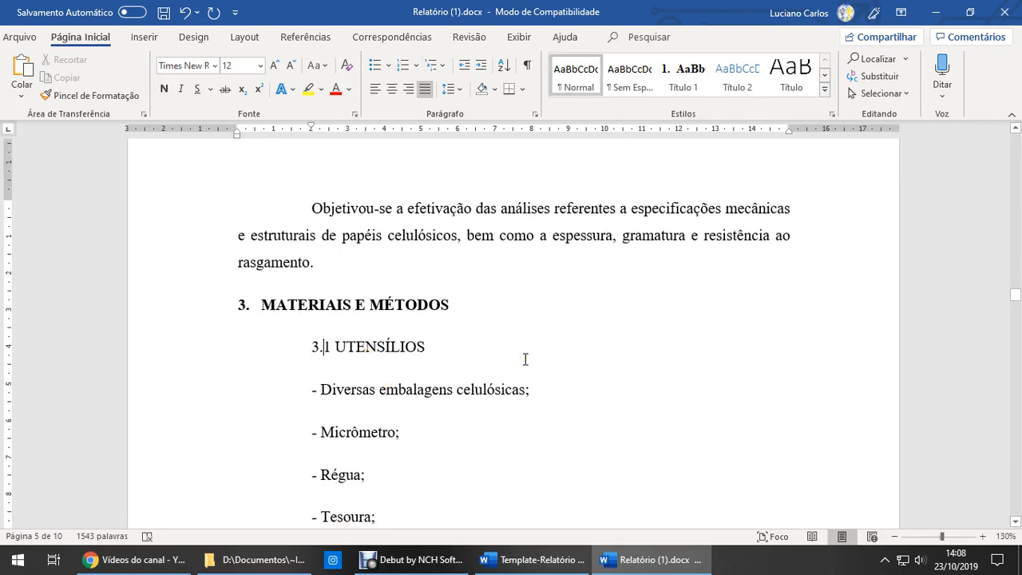
pyautogui.press('BackSpace')
pyautogui.press('BackSpace')
pyautogui.press('BackSpace')
pyautogui.press('BackSpace')
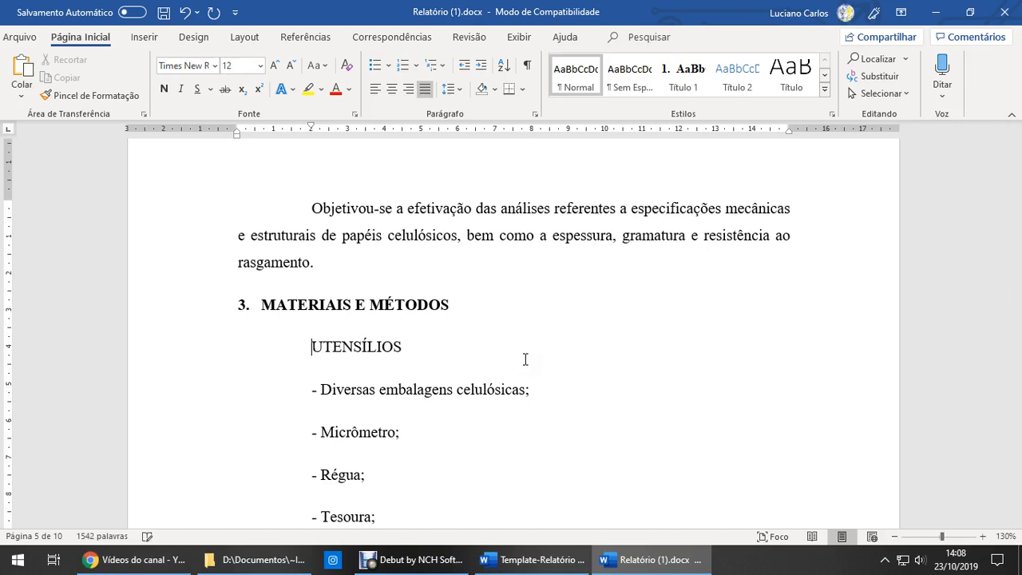
pyautogui.press('BackSpace')
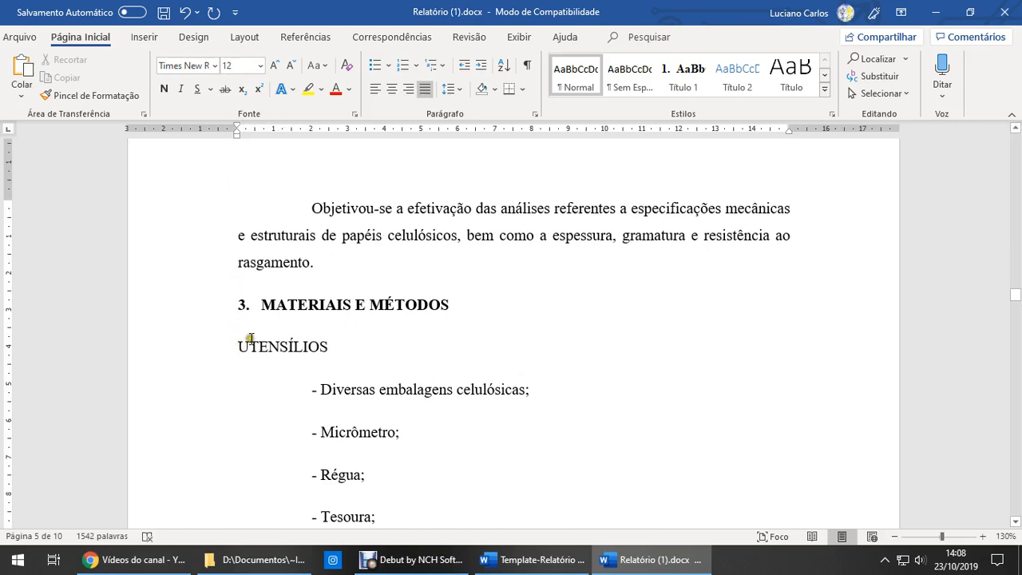
# Step: Apply the Título 1 style to UTENSÍLIOS and demote it to the second numbering level, 3.1., under MATERIAIS E MÉTODOS
pyautogui.click(684, 76)
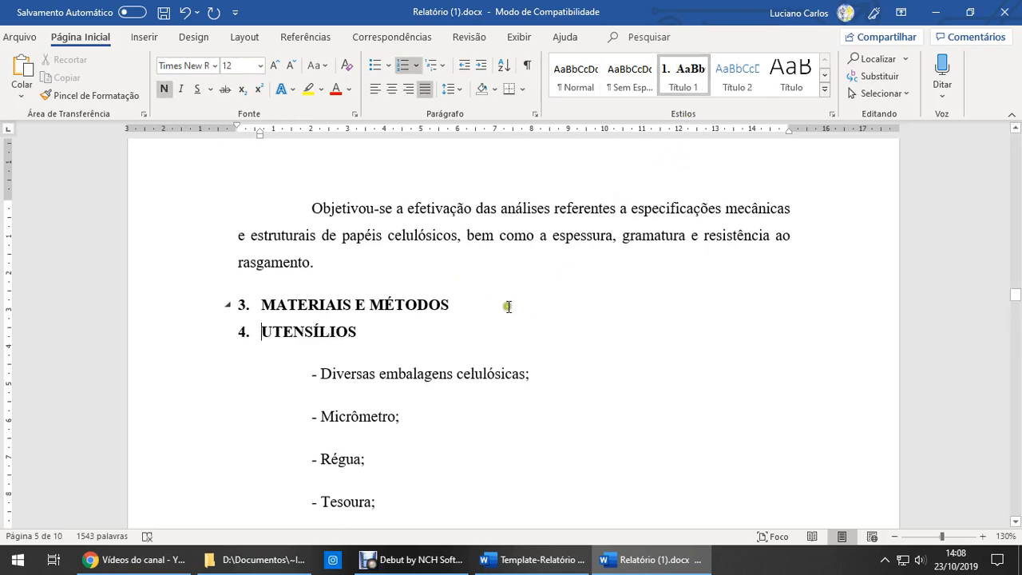
pyautogui.press('Tab')
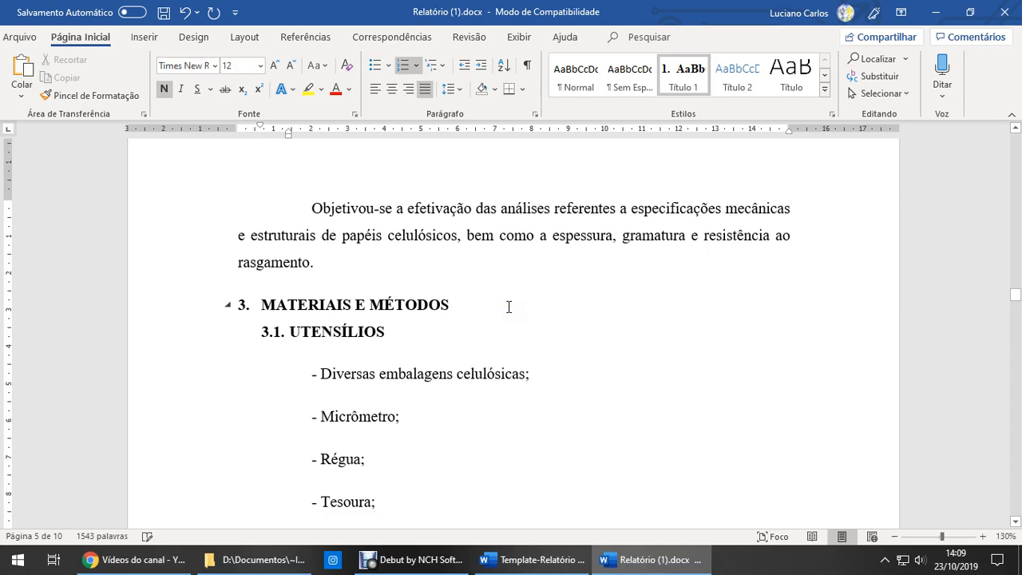
pyautogui.hotkey('ctrl', 'z')
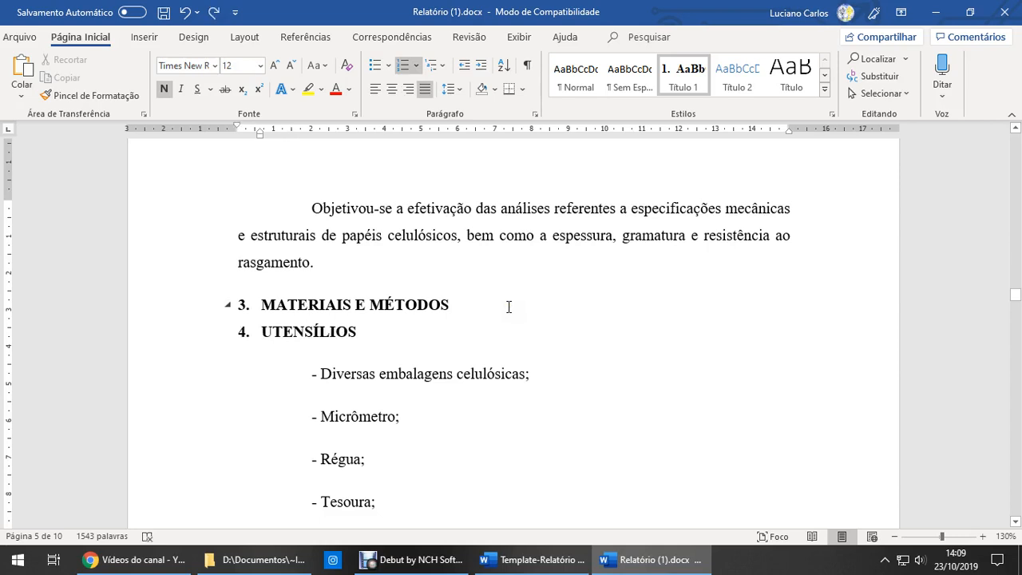
pyautogui.press('Tab')
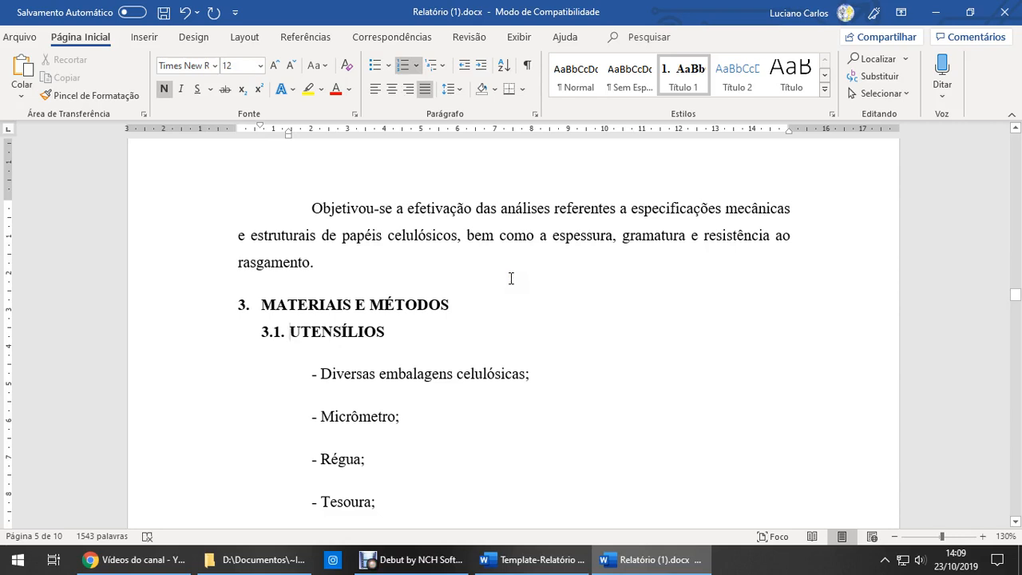
# Step: Undo the demotion of the UTENSÍLIOS heading and demote it again to the second numbering level, 3.1
pyautogui.hotkey('ctrl', 'z')
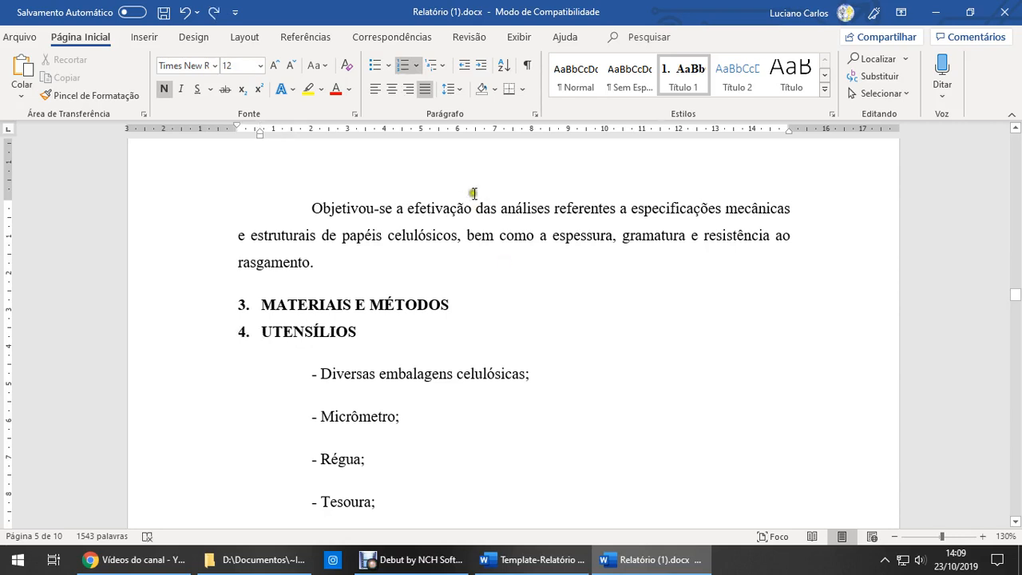
pyautogui.click(481, 67)
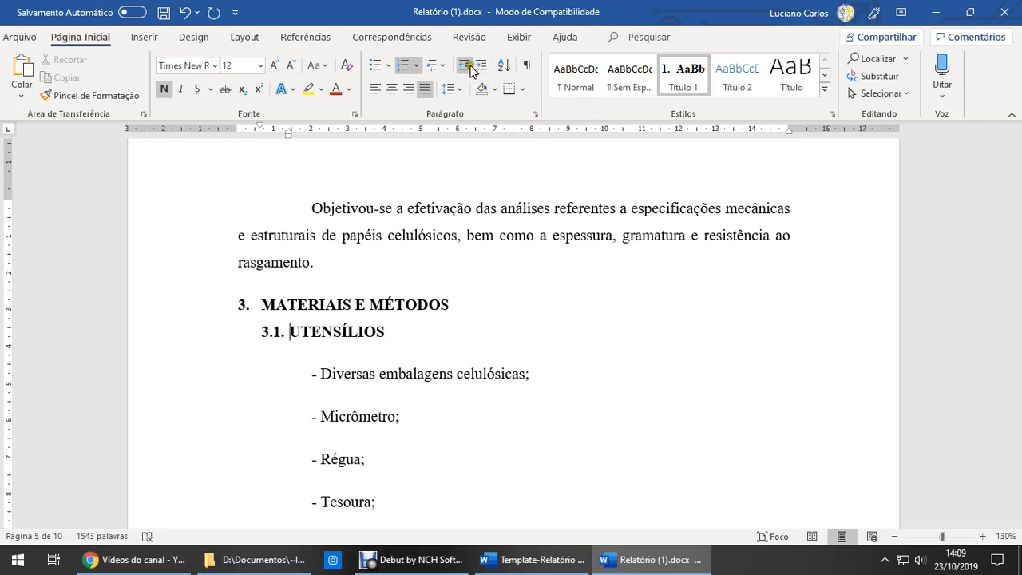
pyautogui.click(464, 66)
pyautogui.click(481, 67)
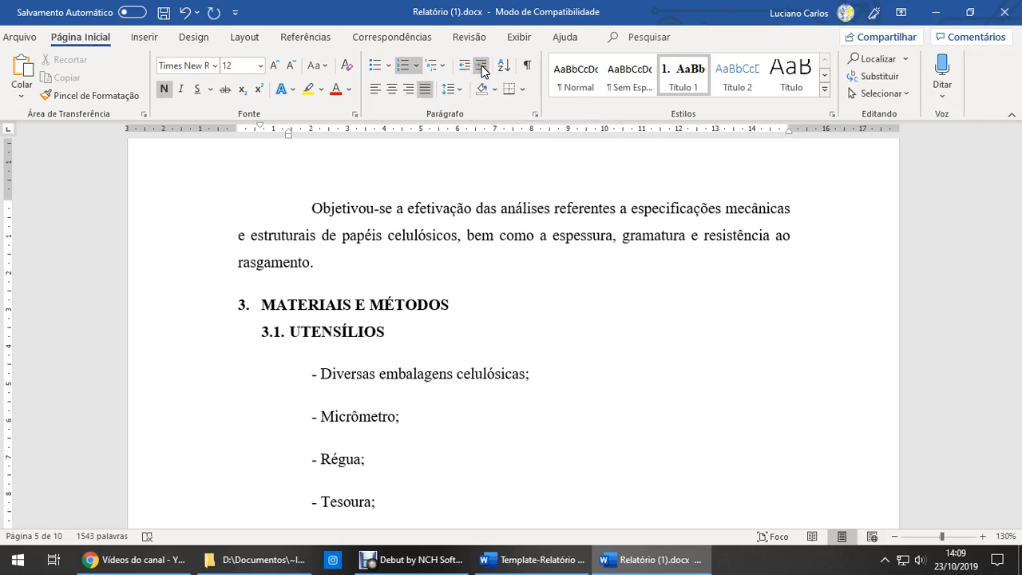
# Step: Demote the UTENSÍLIOS heading to the fifth numbering level, 3.1.1.1.1., and bring it back to level 3.1
pyautogui.click(481, 67)
pyautogui.click(482, 67)
pyautogui.click(481, 68)
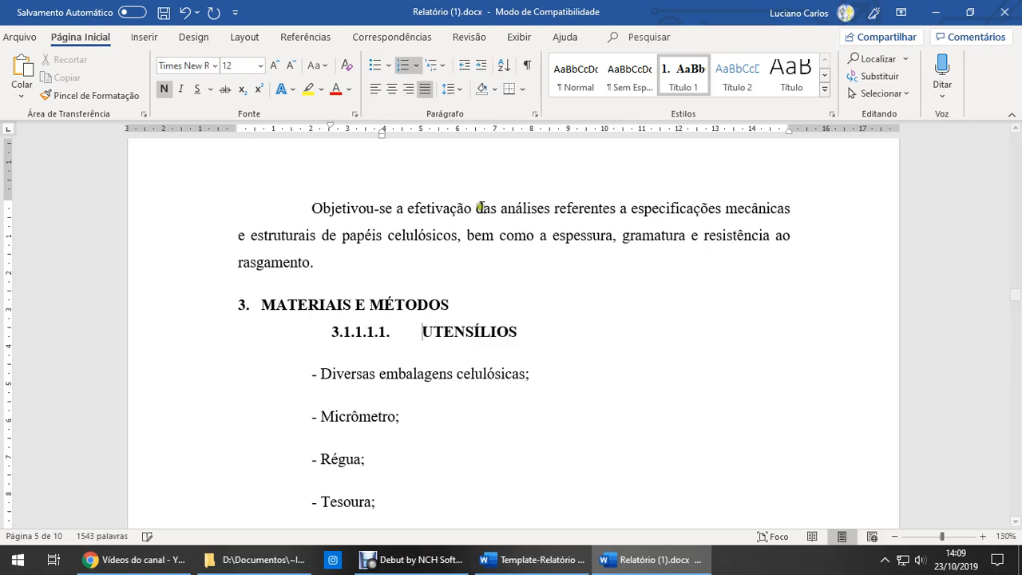
pyautogui.click(464, 67)
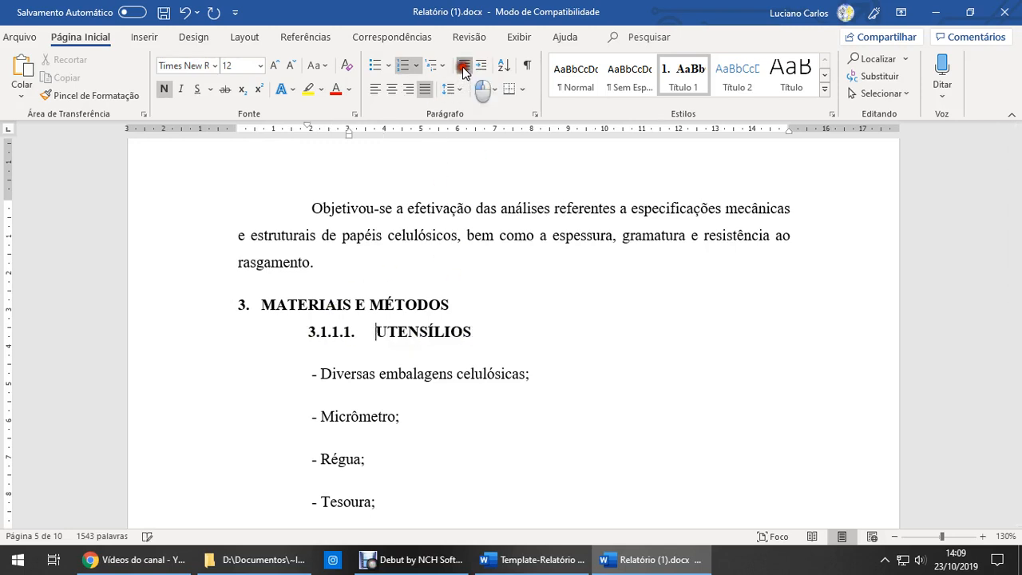
pyautogui.click(464, 67)
pyautogui.click(464, 67)
pyautogui.click(464, 67)
pyautogui.click(482, 67)
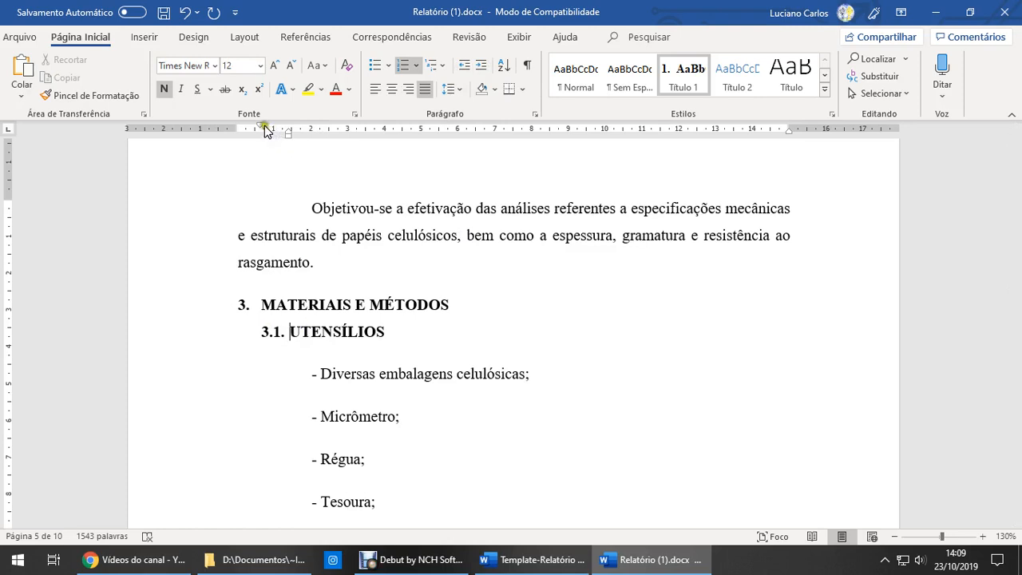
# Step: Align the number 3.1. of UTENSÍLIOS with the left margin, with its text at 1 cm, and remove the heading's bold to match the template
pyautogui.moveTo(266, 130)
pyautogui.mouseDown()
pyautogui.moveTo(239, 127)
pyautogui.moveTo(285, 130)
pyautogui.moveTo(273, 133)
pyautogui.mouseUp()
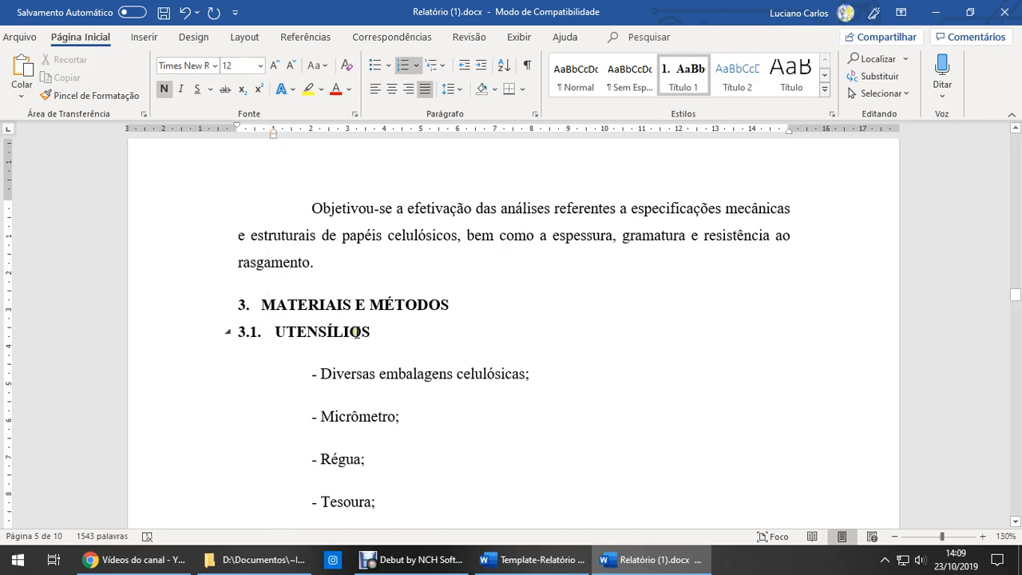
pyautogui.moveTo(391, 332); pyautogui.dragTo(278, 332)
pyautogui.click(530, 560)
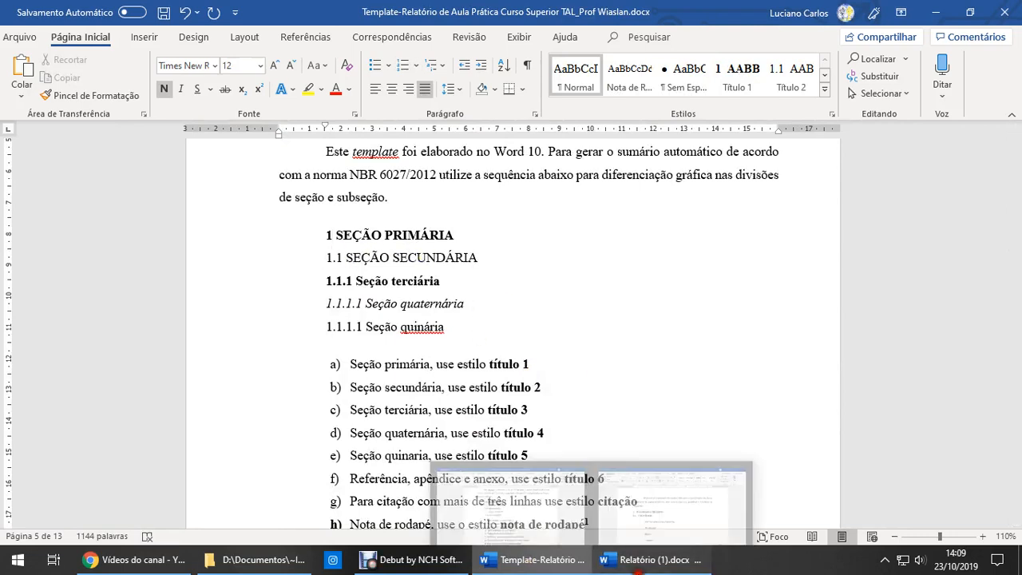
pyautogui.click(650, 559)
pyautogui.click(165, 88)
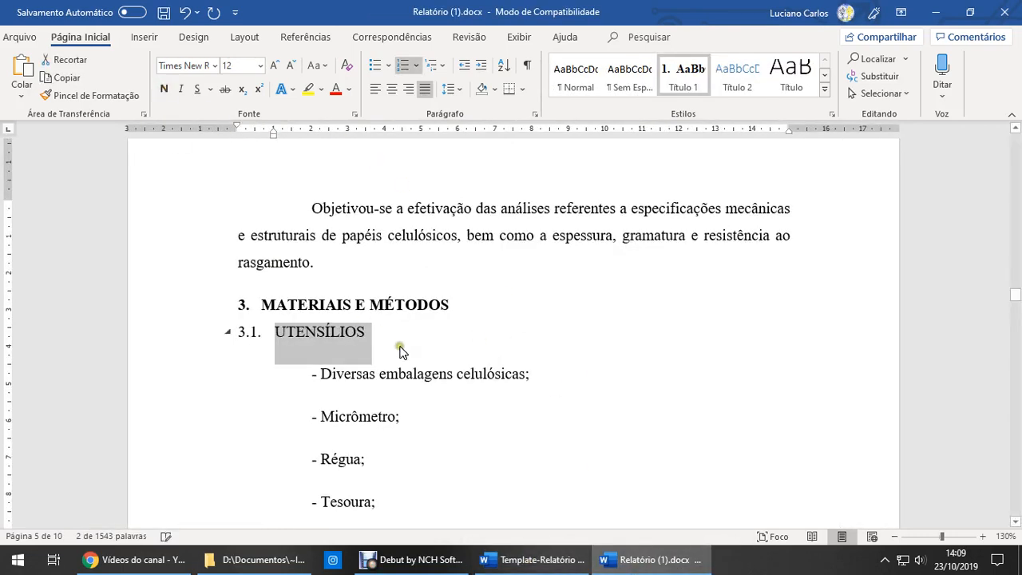
# Step: Show the formatting marks and compare selecting the UTENSÍLIOS heading with and without its paragraph mark
pyautogui.click(335, 344)
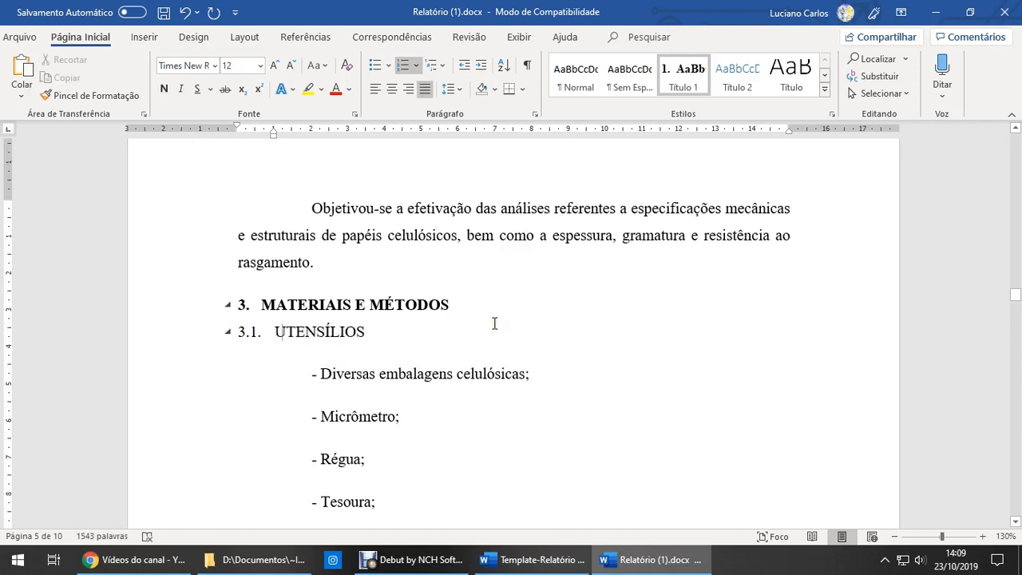
pyautogui.press('Home')
pyautogui.hotkey('shift', 'Down')
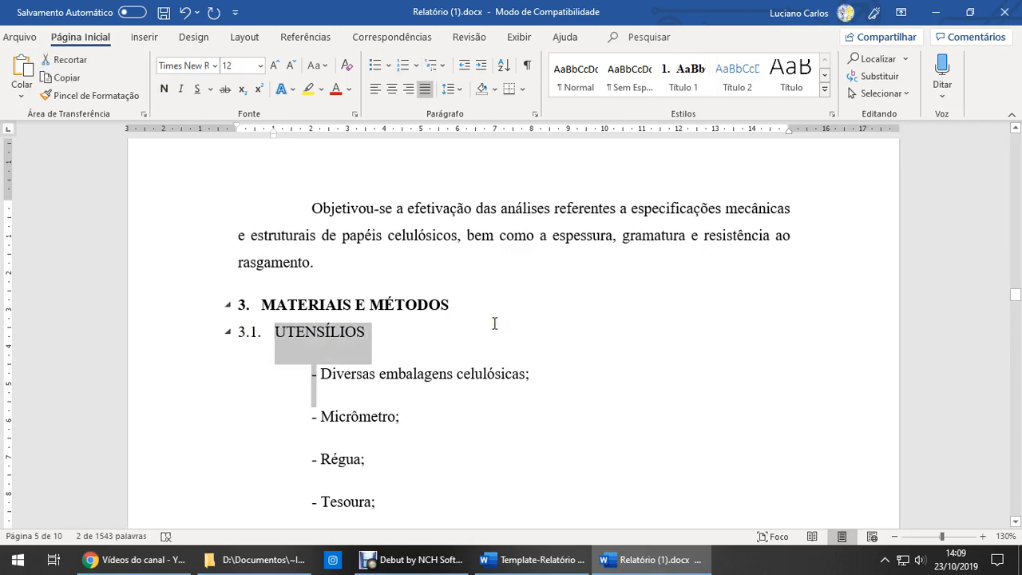
pyautogui.hotkey('shift', 'Left')
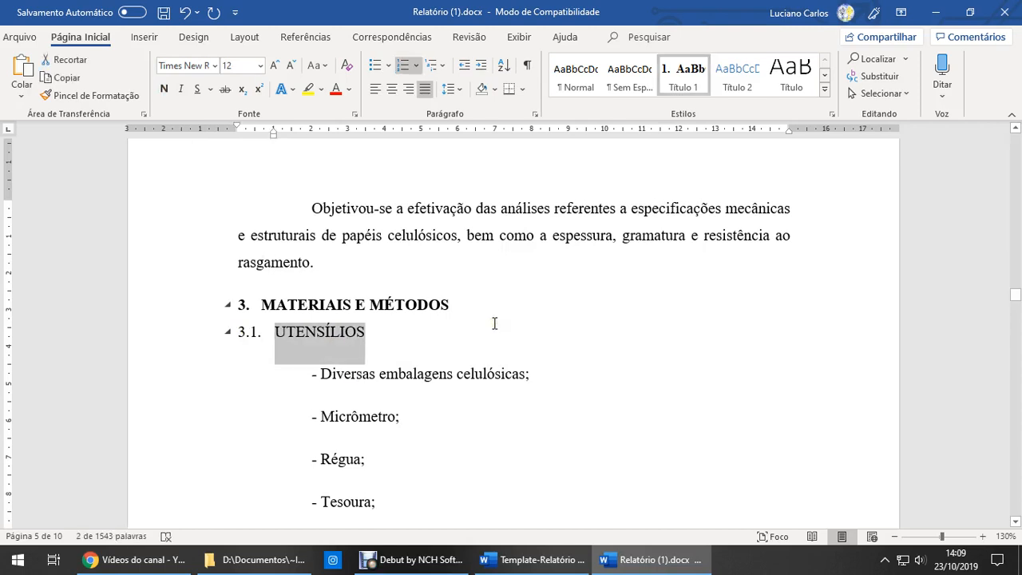
pyautogui.click(527, 64)
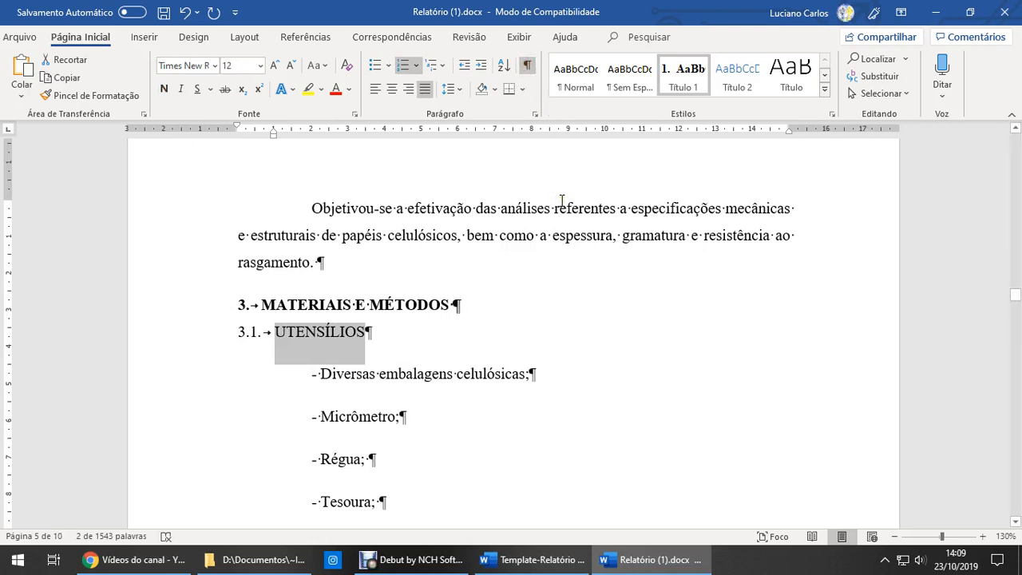
pyautogui.hotkey('shift', 'Right')
pyautogui.hotkey('shift', 'Left')
pyautogui.hotkey('shift', 'Right')
pyautogui.hotkey('shift', 'Left')
# Step: Turn bold on and off again for UTENSÍLIOS, extend the selection to its paragraph mark, and hide the formatting marks
pyautogui.click(164, 89)
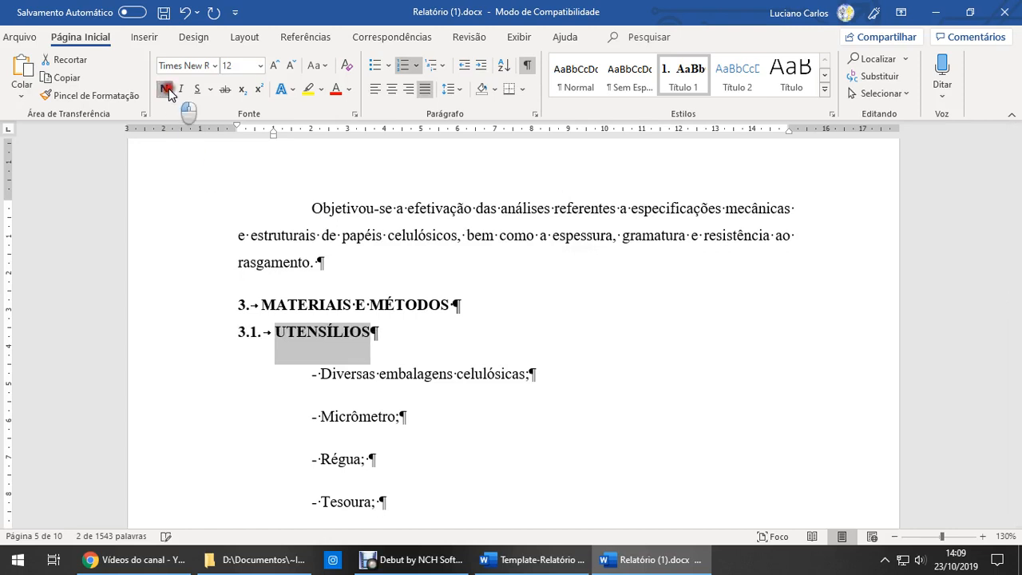
pyautogui.click(163, 88)
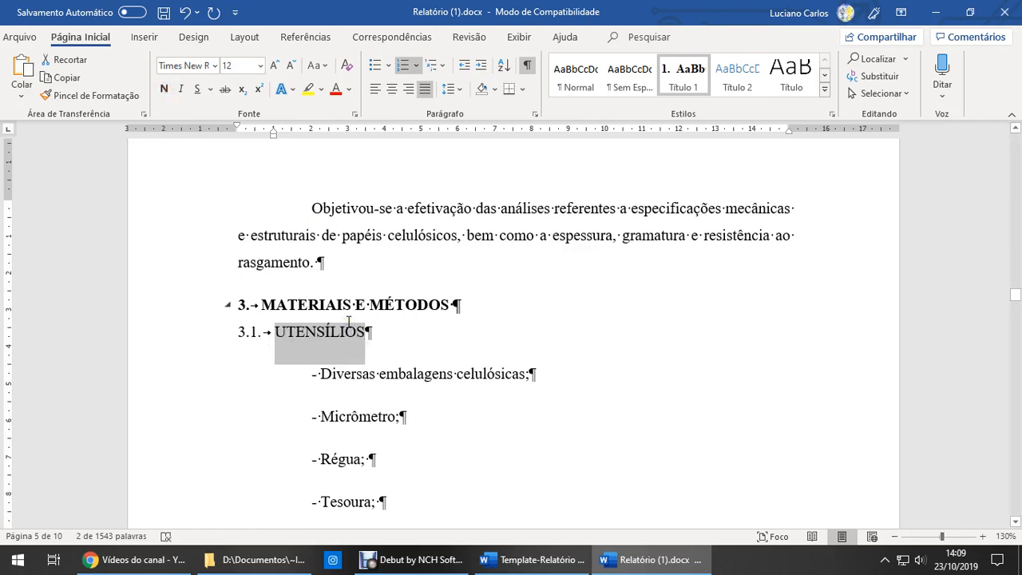
pyautogui.hotkey('shift', 'Right')
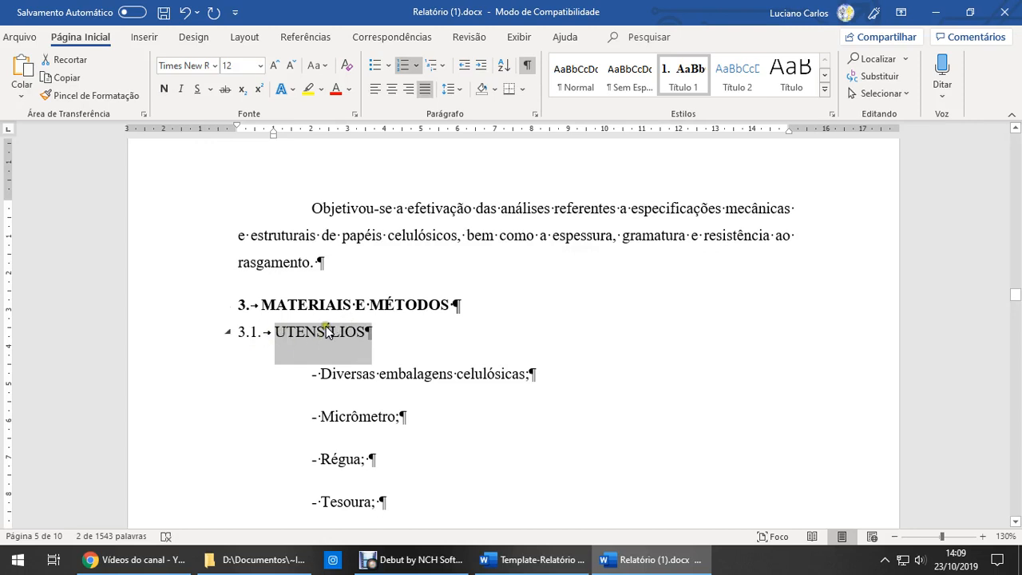
pyautogui.click(527, 70)
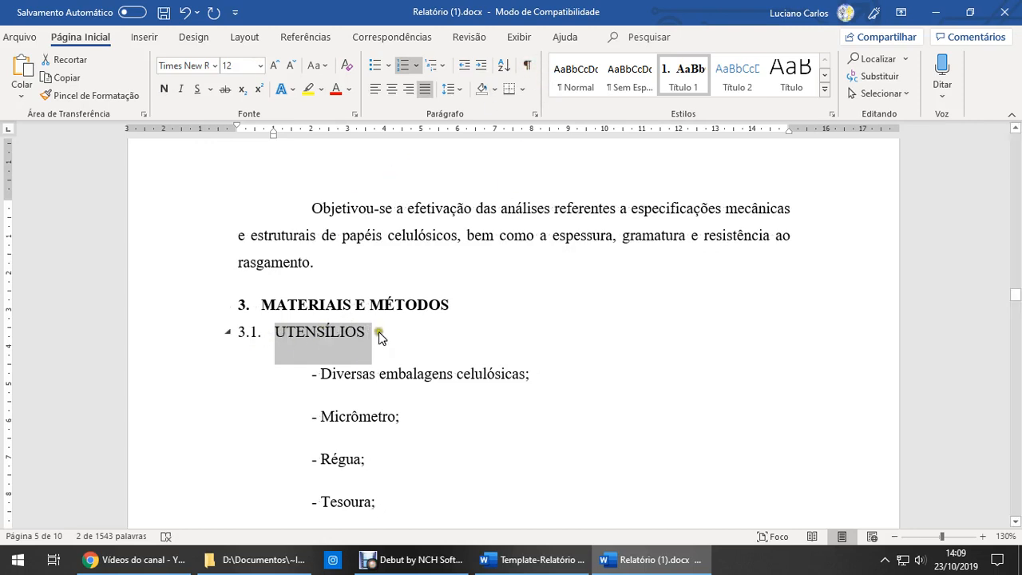
# Step: Try to update the Título 2 style to match the UTENSÍLIOS heading
pyautogui.click(329, 331)
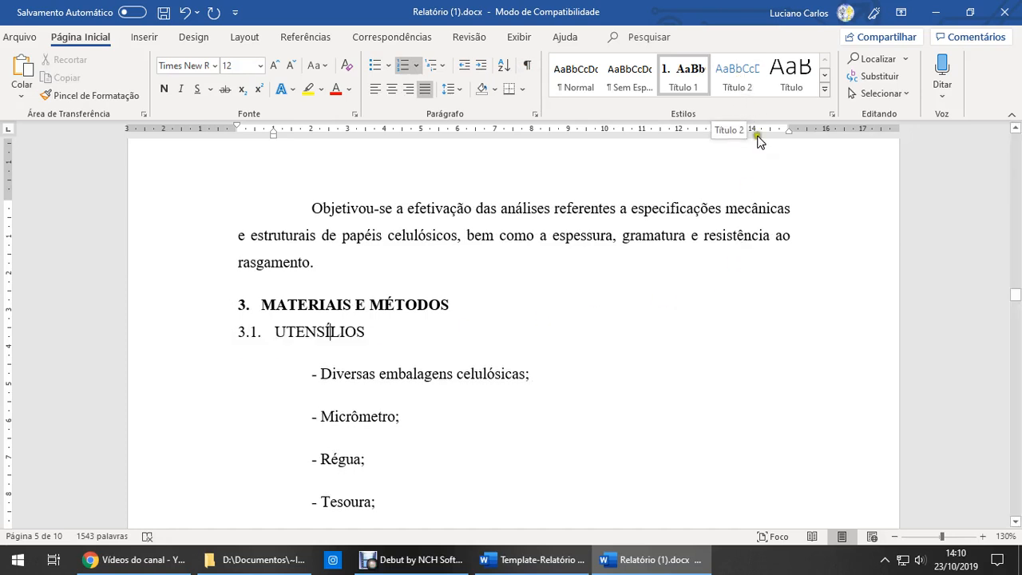
pyautogui.rightClick(735, 83)
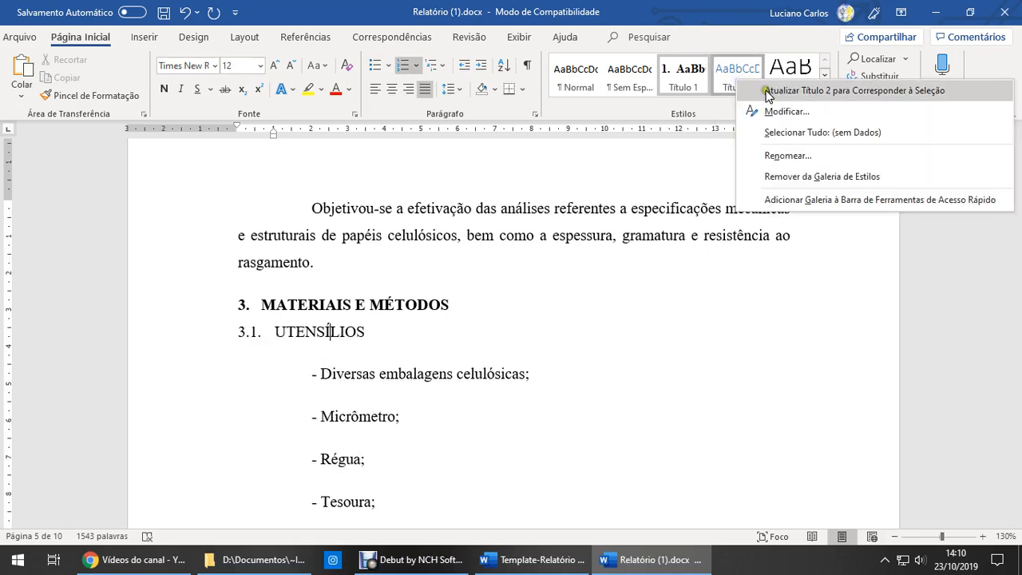
pyautogui.click(762, 91)
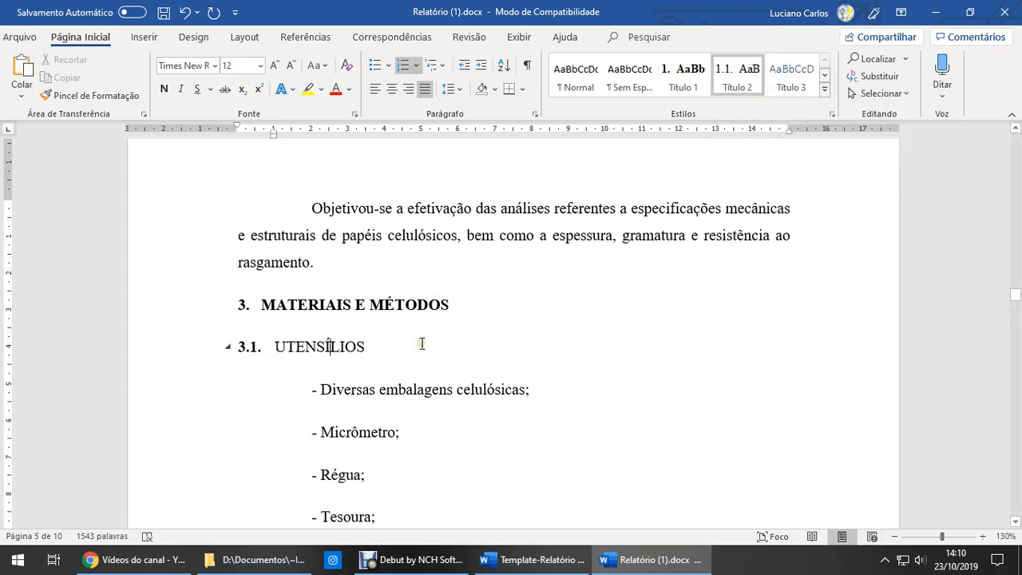
pyautogui.hotkey('ctrl', 'z')
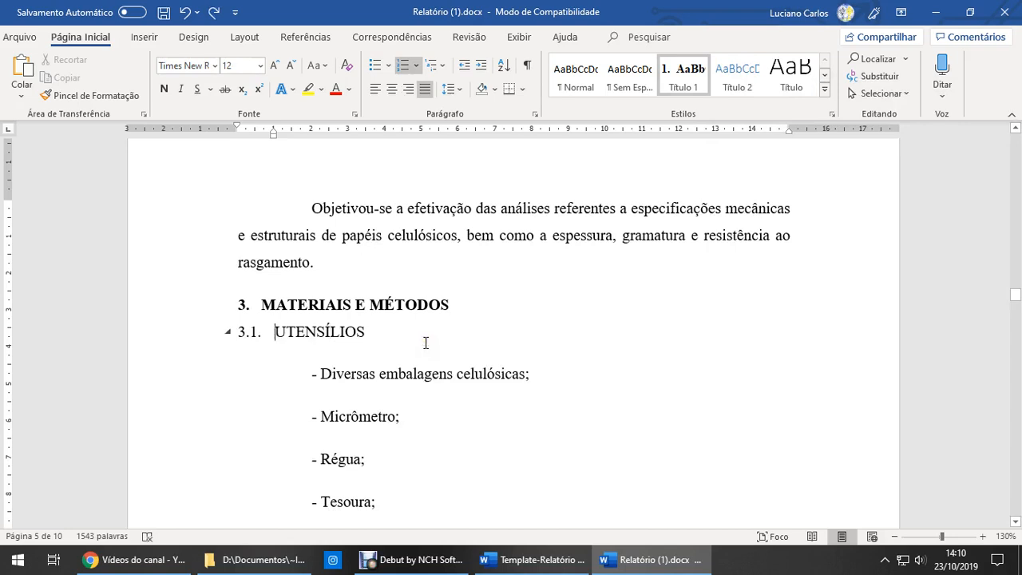
# Step: Reset the whole UTENSÍLIOS heading to non-bold and update the Título 2 style to match it
pyautogui.tripleClick(426, 343)
pyautogui.click(166, 88)
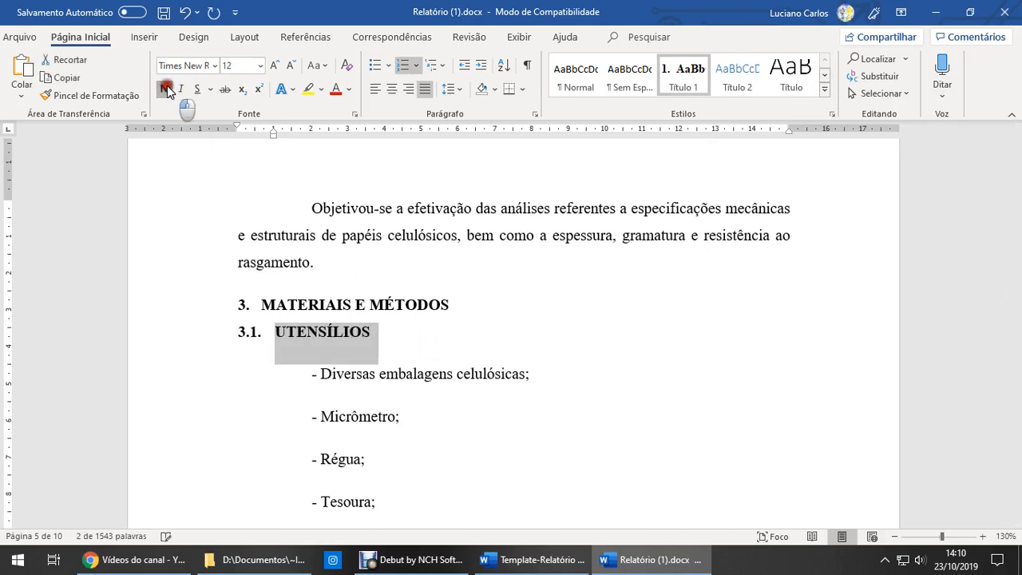
pyautogui.click(166, 88)
pyautogui.click(339, 330)
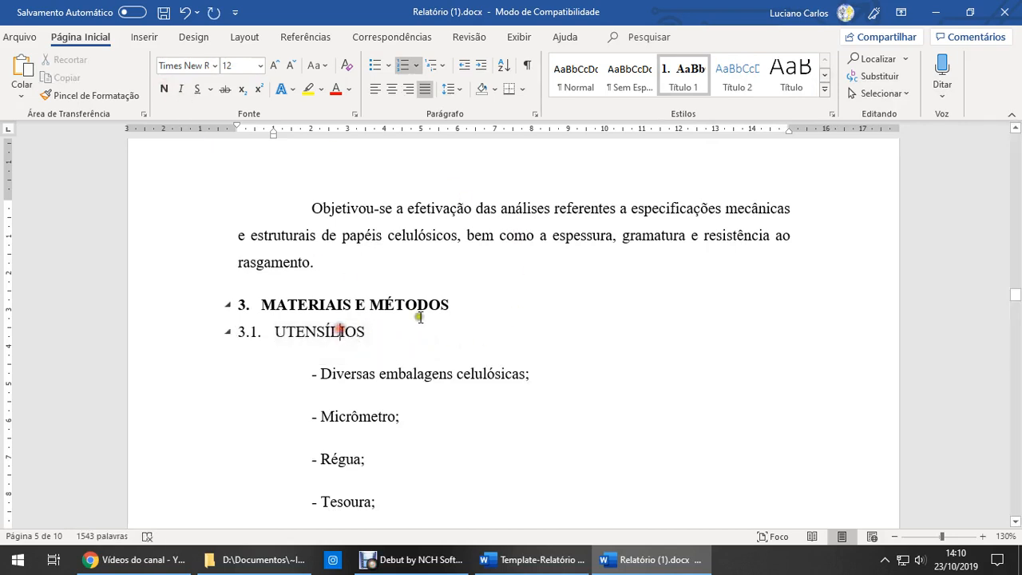
pyautogui.rightClick(742, 75)
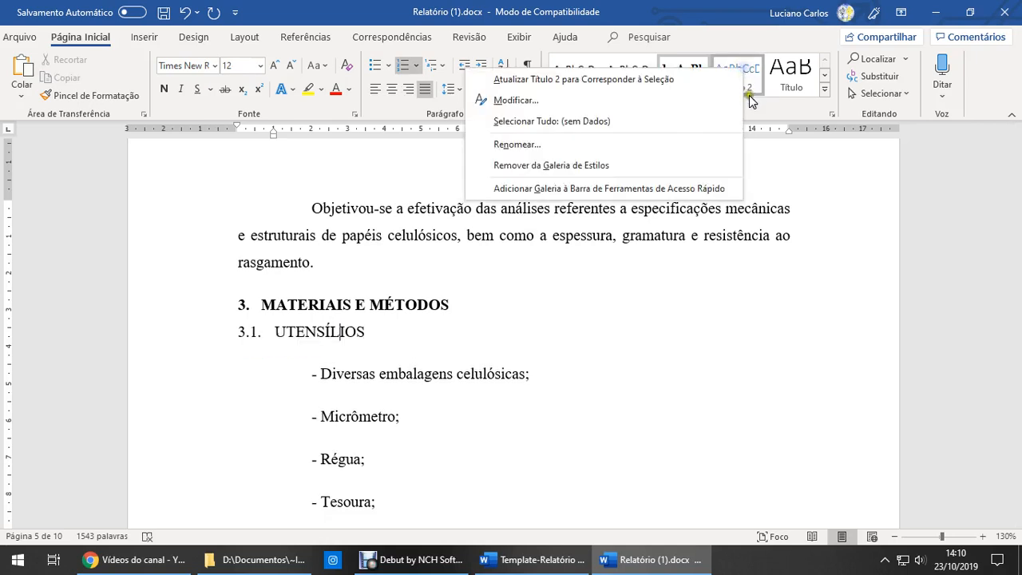
pyautogui.click(691, 83)
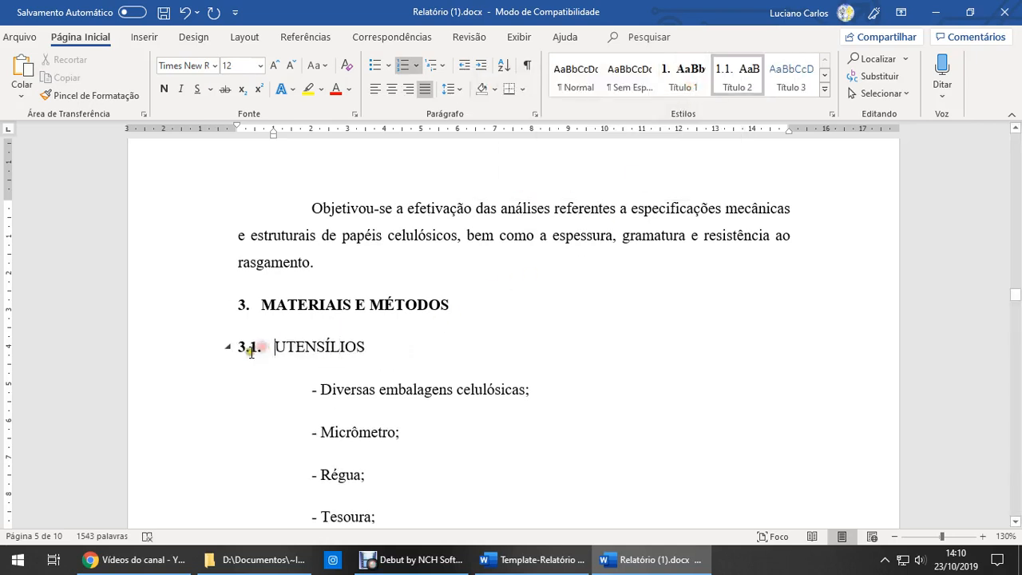
pyautogui.hotkey('shift', 'End')
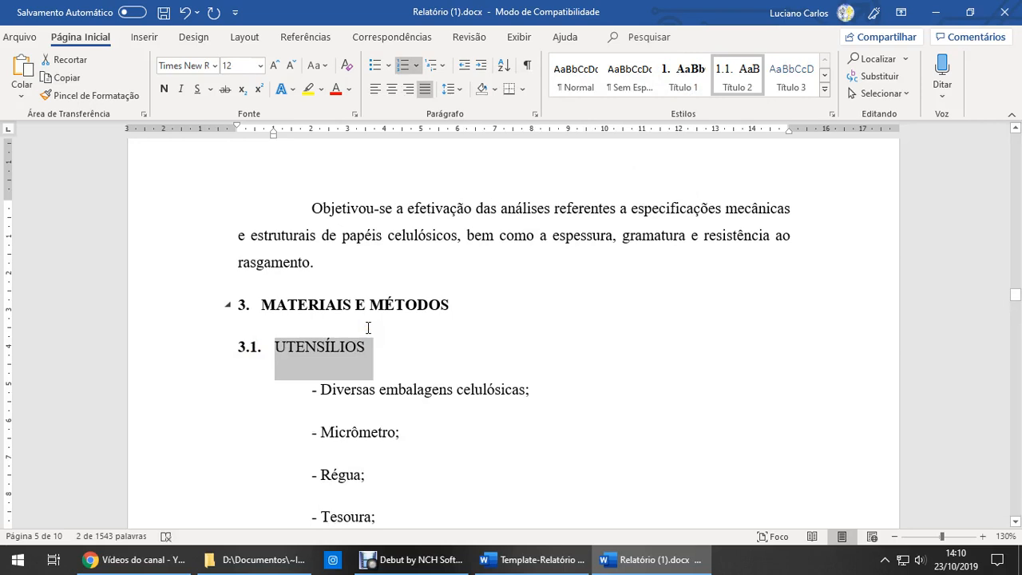
pyautogui.click(283, 346)
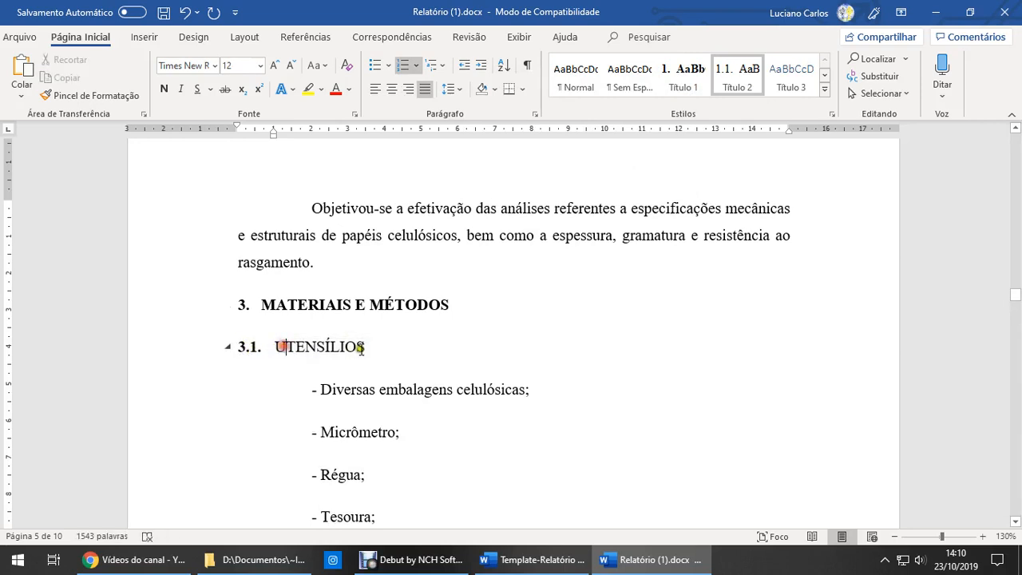
pyautogui.moveTo(367, 346); pyautogui.dragTo(339, 346)
pyautogui.click(285, 347)
pyautogui.click(360, 347)
# Step: Delete the typed number 3.2 from the MÉTODOS heading and apply the Título 2 style to it
pyautogui.scroll(-1, 361, 347)
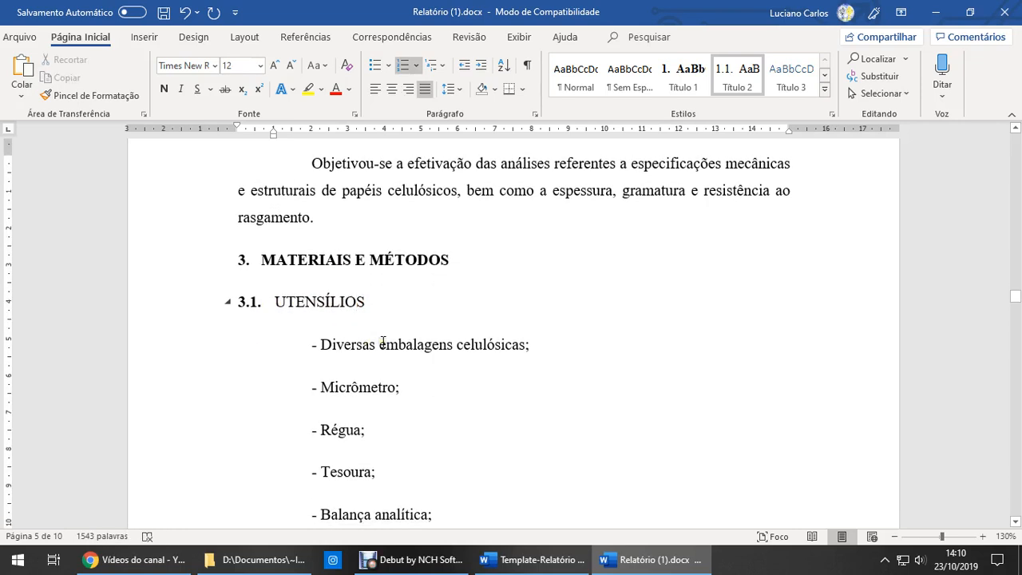
pyautogui.scroll(-6, 382, 341)
pyautogui.click(367, 287)
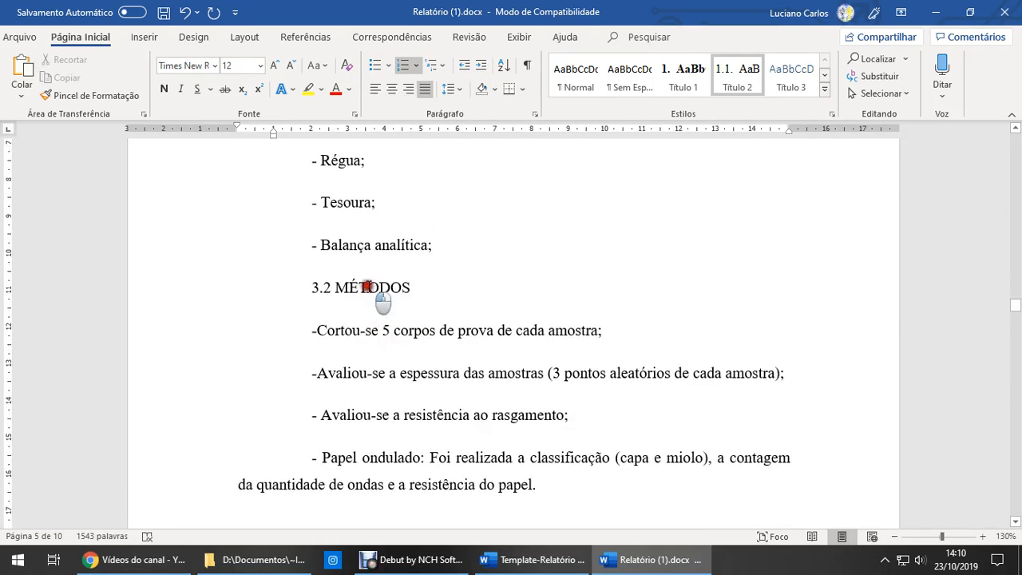
pyautogui.scroll(4, 363, 343)
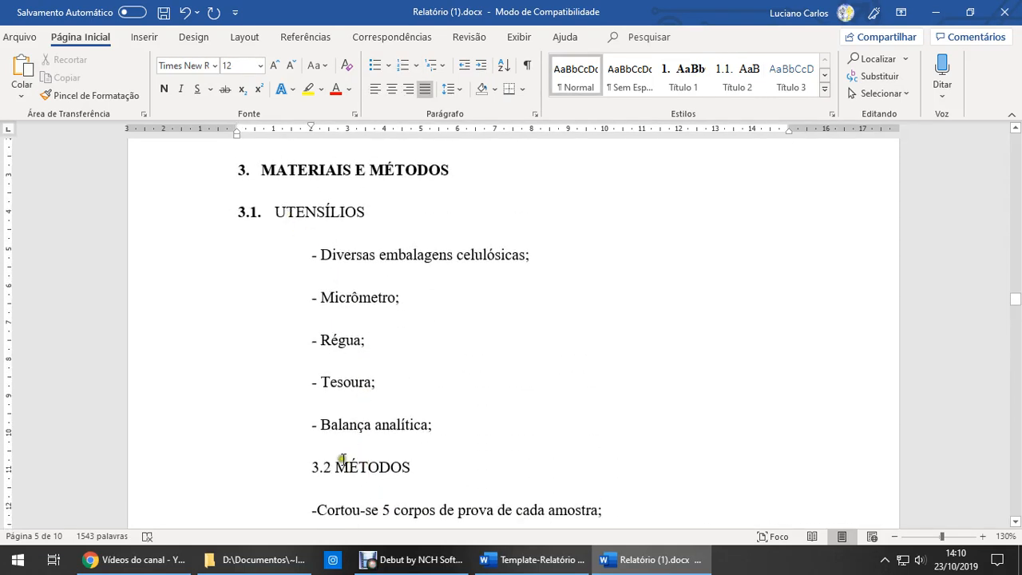
pyautogui.press('Delete')
pyautogui.press('Delete')
pyautogui.press('Delete')
pyautogui.press('Delete')
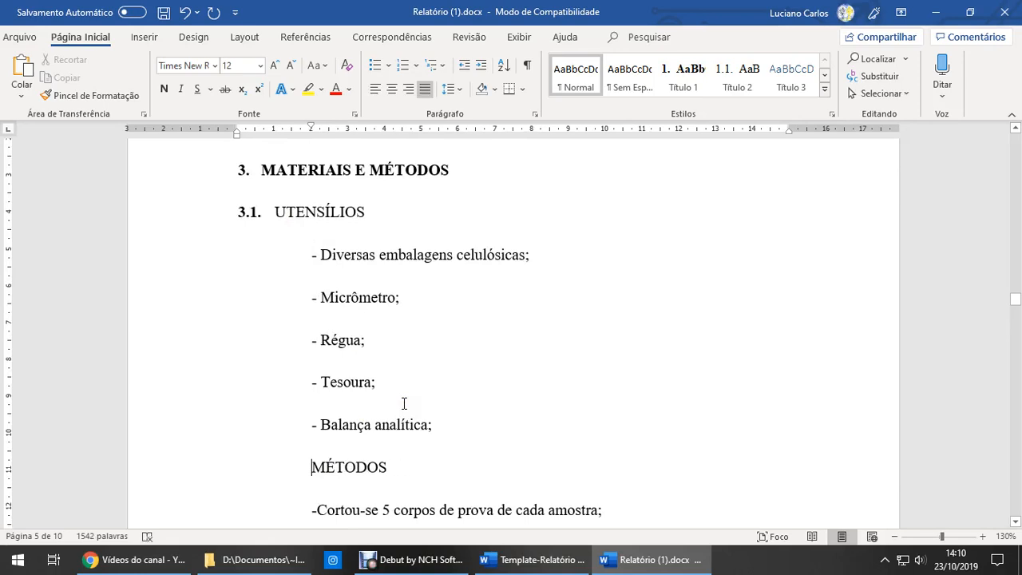
pyautogui.click(736, 76)
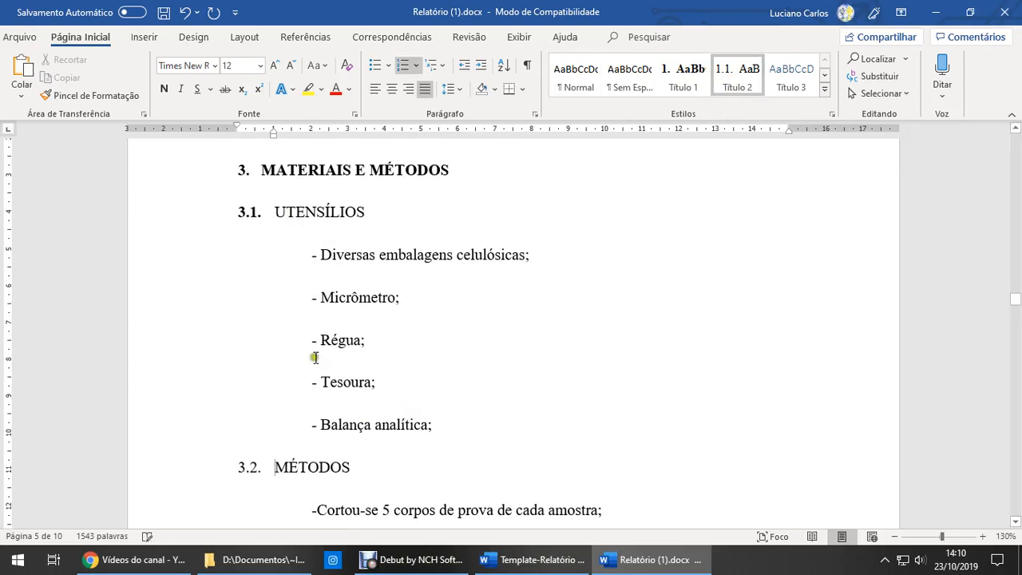
# Step: Remove the bold from the number of the UTENSÍLIOS heading by resetting bold on the whole line
pyautogui.tripleClick(285, 210)
pyautogui.click(164, 89)
pyautogui.click(164, 89)
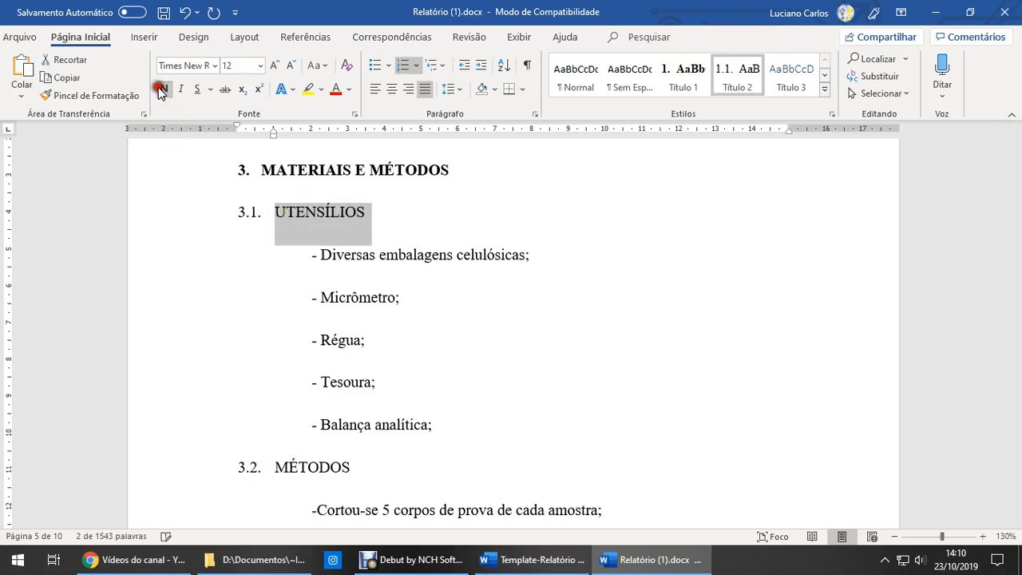
# Step: Insert a blank paragraph below the UTENSÍLIOS heading
pyautogui.click(296, 466)
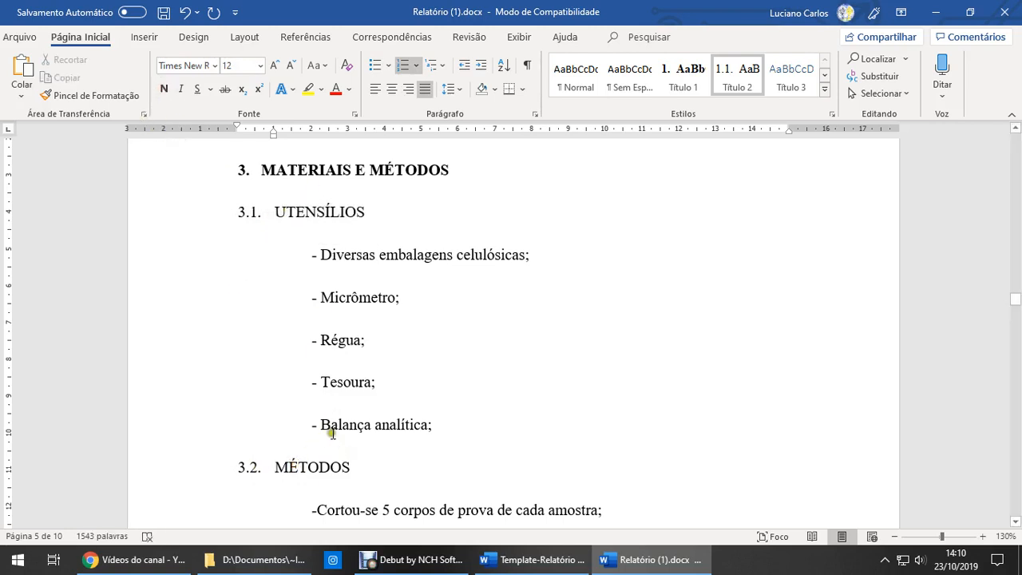
pyautogui.click(372, 465)
pyautogui.click(385, 212)
pyautogui.press('Return')
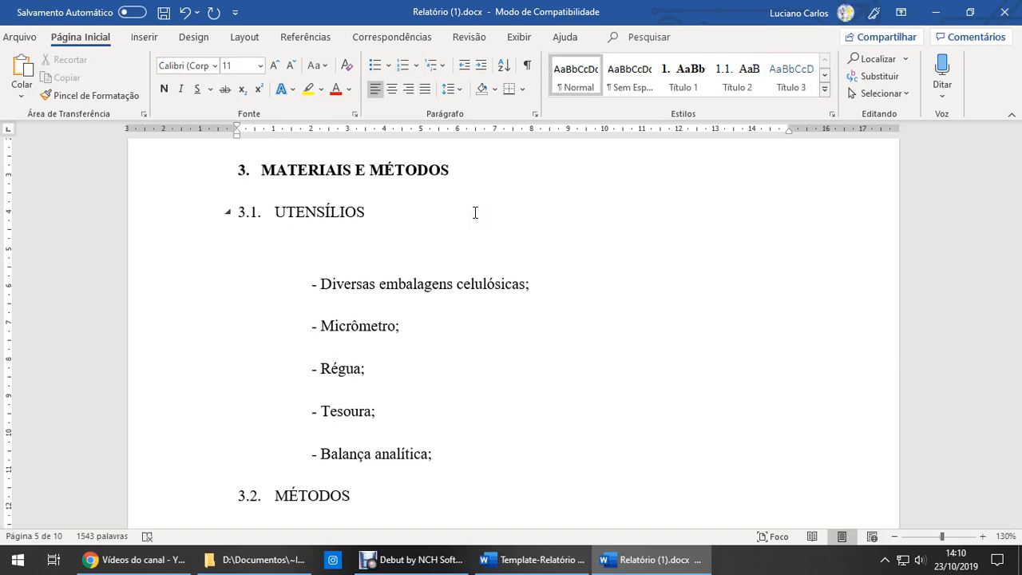
# Step: Try the Título 2 style on a dummy text line below the UTENSÍLIOS heading and delete that line
pyautogui.hotkey('shift', 'Home')
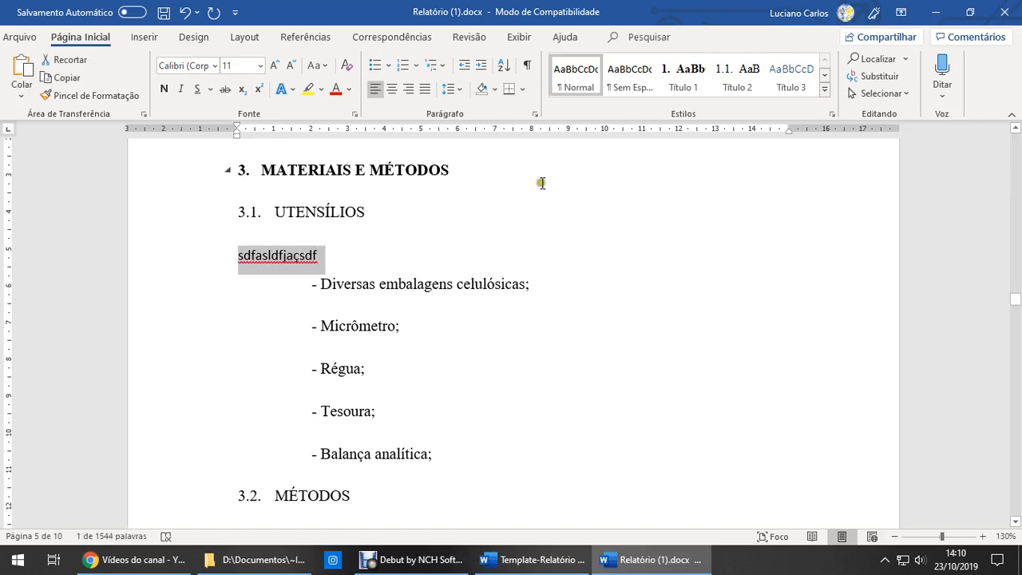
pyautogui.click(722, 80)
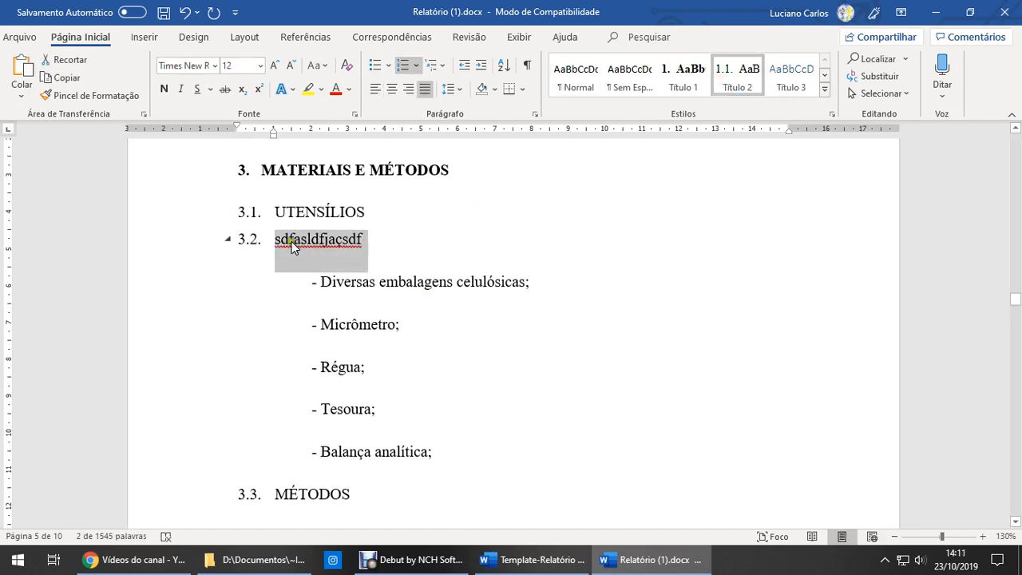
pyautogui.click(247, 238)
pyautogui.click(277, 241)
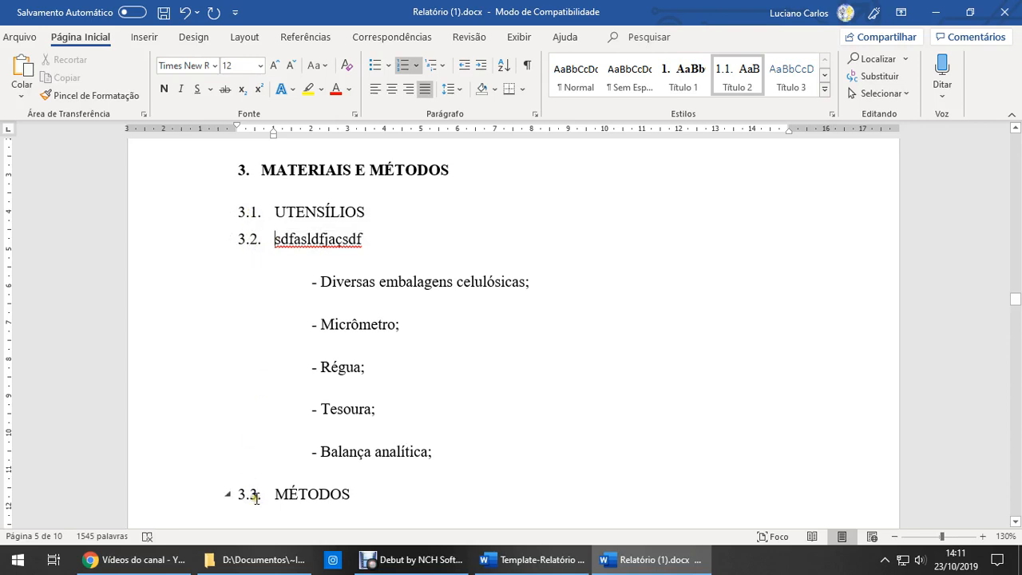
pyautogui.tripleClick(385, 238)
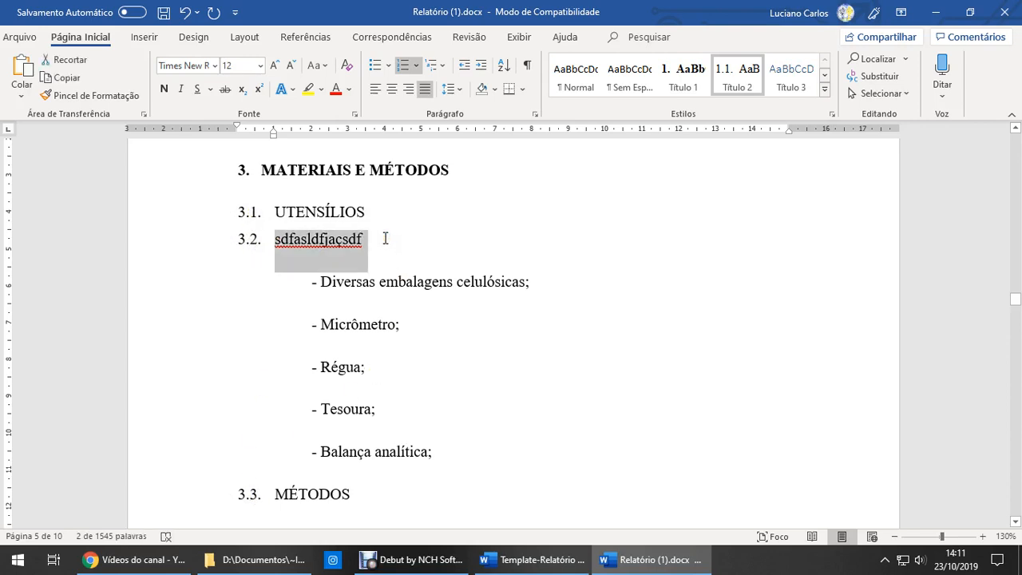
pyautogui.press('Delete')
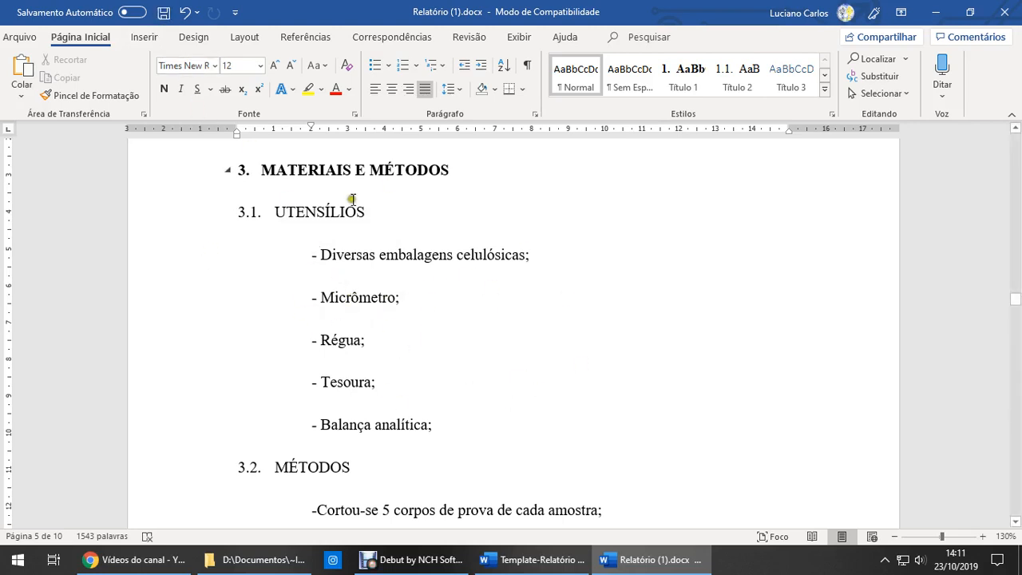
# Step: Save the report document
pyautogui.click(164, 13)
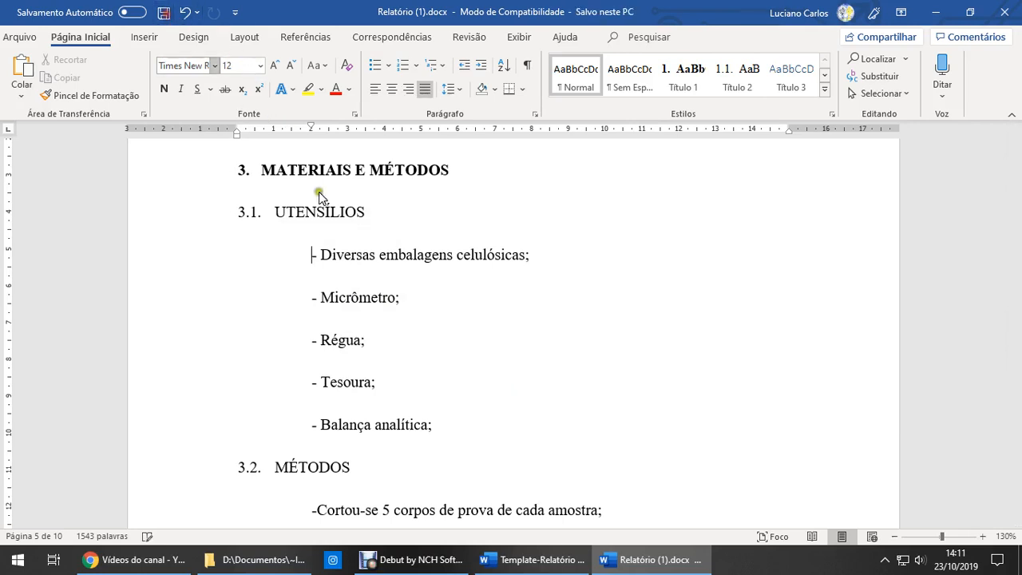
pyautogui.scroll(-5, 427, 265)
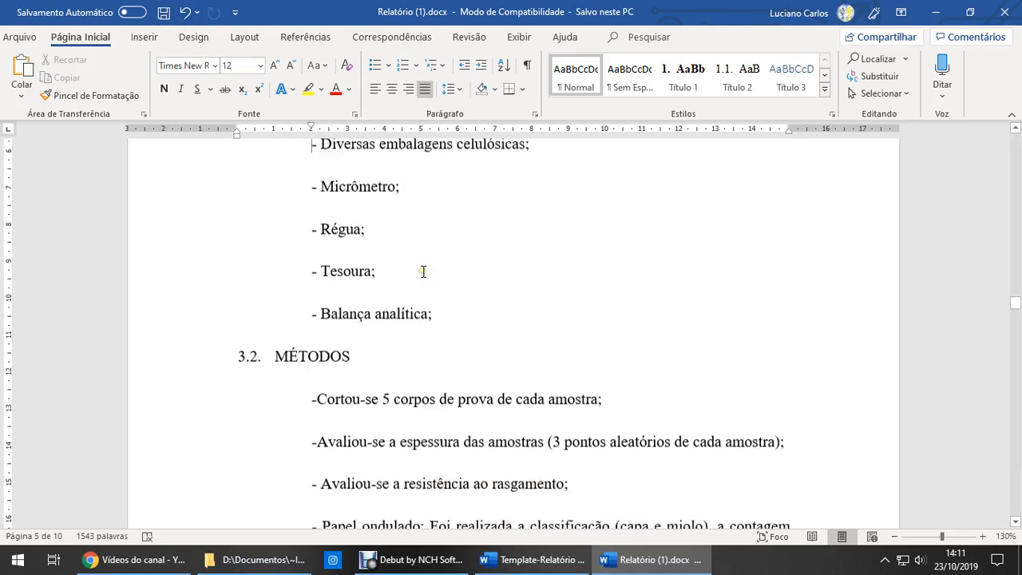
pyautogui.scroll(5, 336, 276)
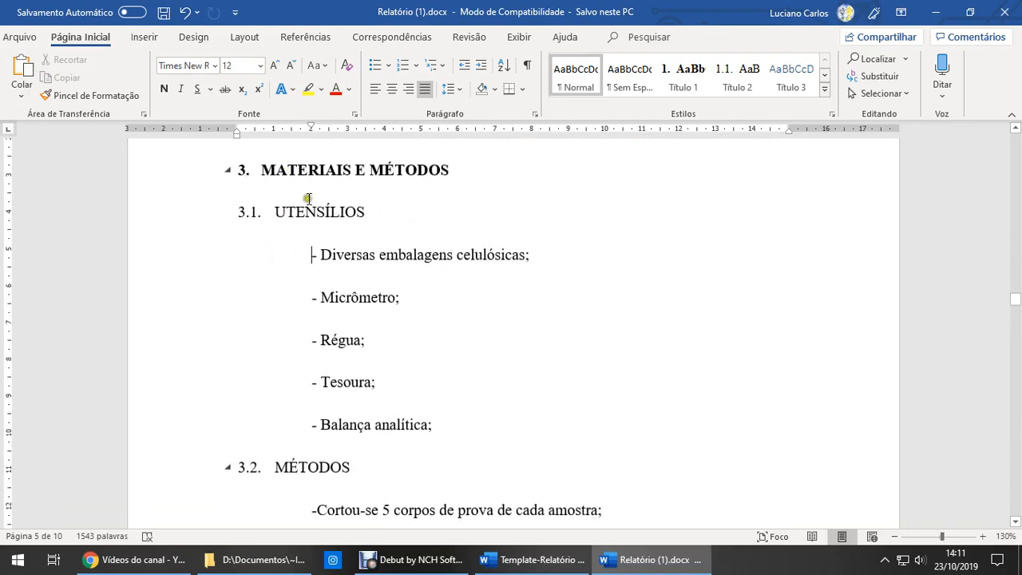
# Step: Delete the blank paragraphs between the MÉTODOS text and the RESULTADOS EXPERIMENTAIS E DISCUSSÃO heading
pyautogui.scroll(-5, 309, 198)
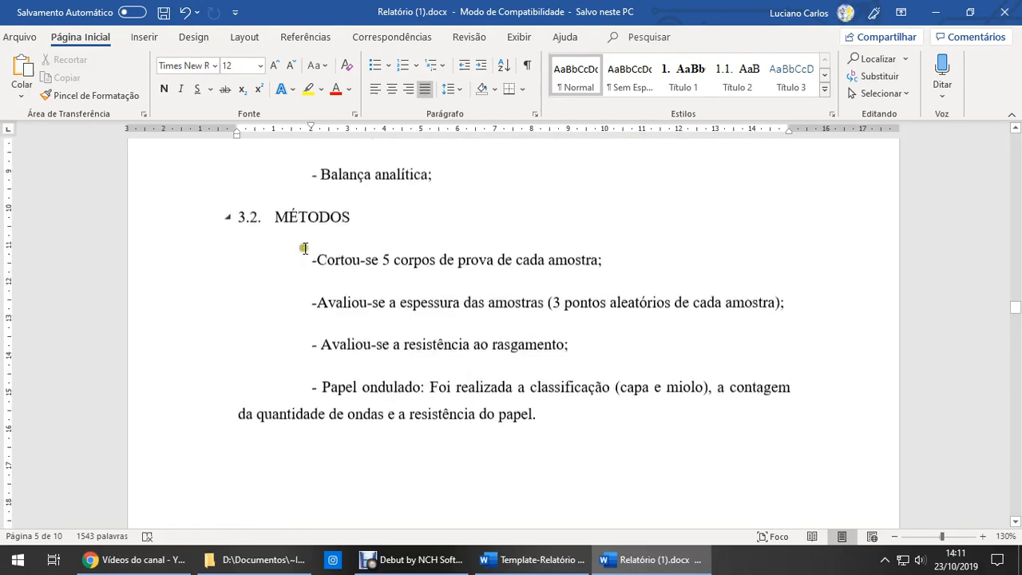
pyautogui.scroll(1, 305, 246)
pyautogui.scroll(-6, 309, 241)
pyautogui.click(352, 199)
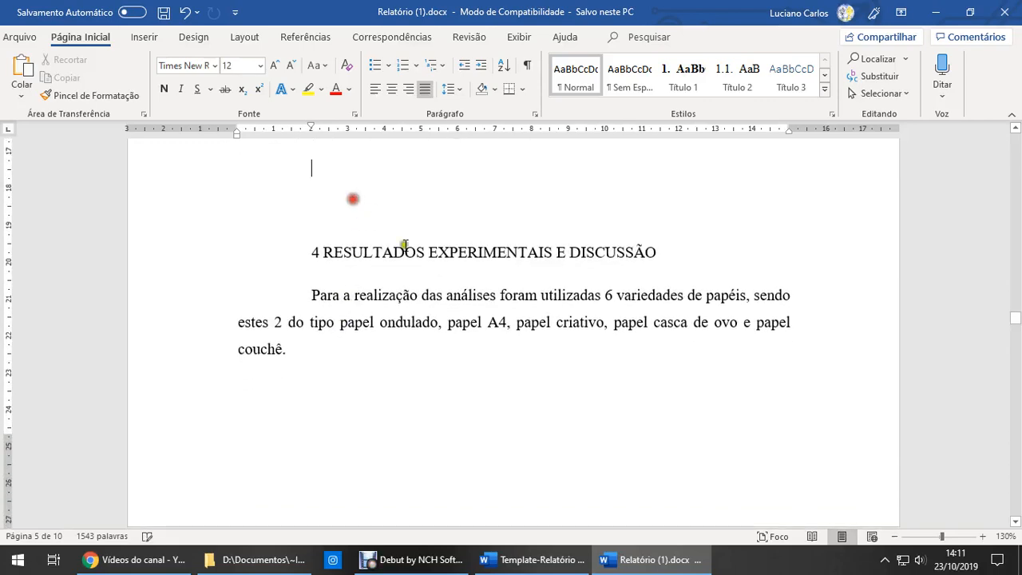
pyautogui.scroll(3, 597, 298)
pyautogui.press('Delete')
pyautogui.press('Delete')
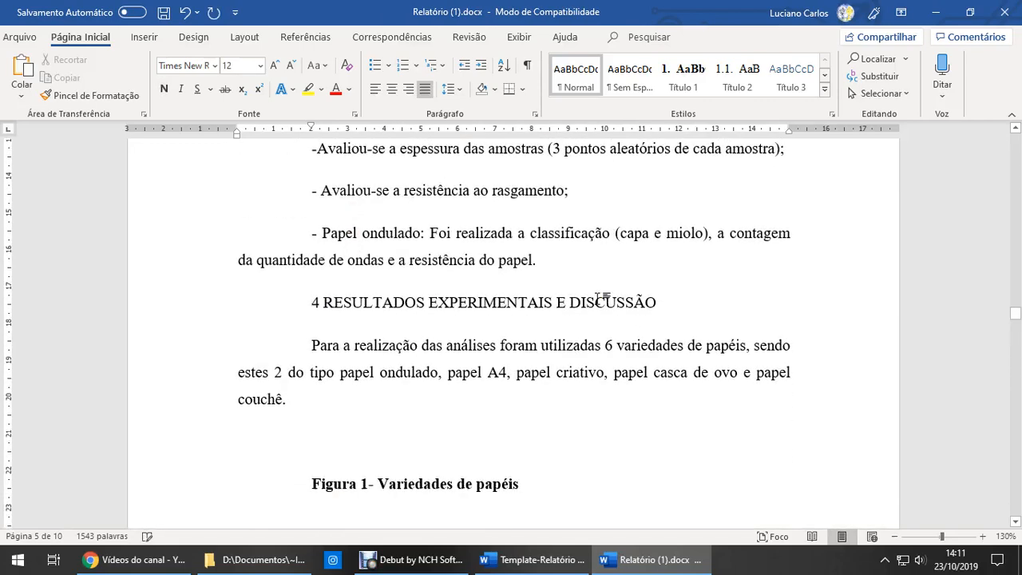
# Step: Delete the typed number 4 from the RESULTADOS EXPERIMENTAIS E DISCUSSÃO heading and apply the Título 1 style to it
pyautogui.press('Delete')
pyautogui.press('Delete')
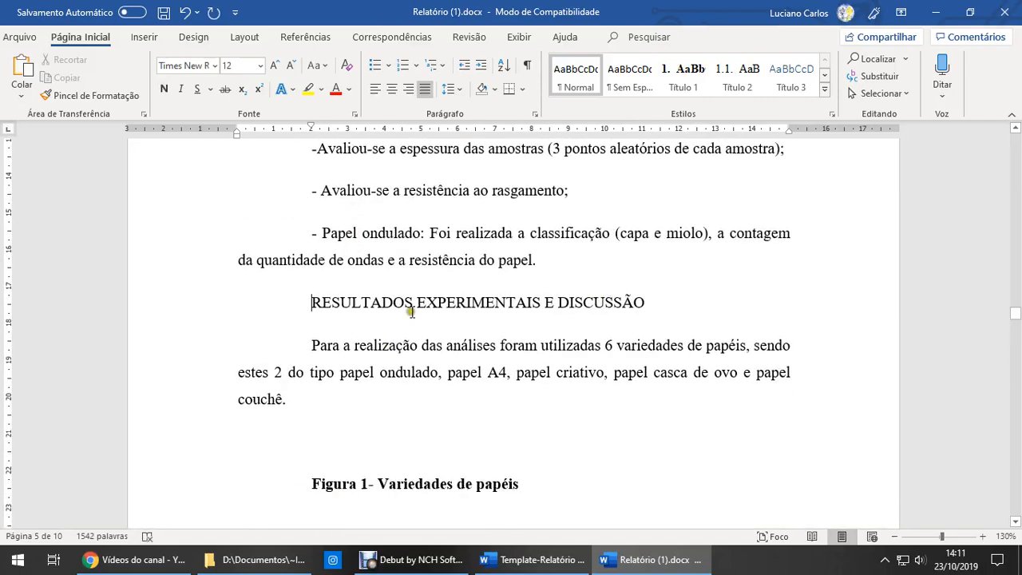
pyautogui.click(683, 76)
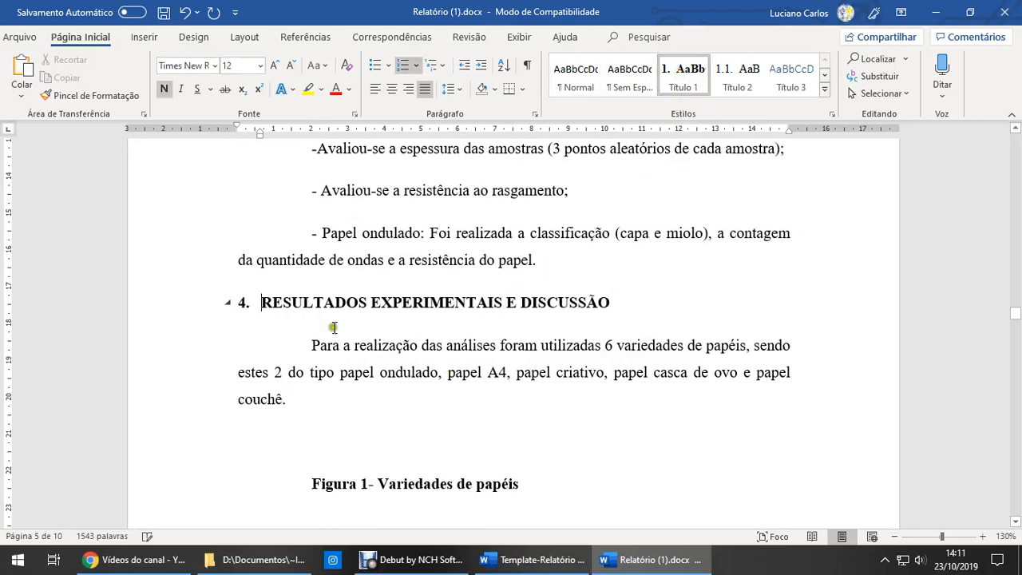
# Step: Delete the typed number 5 from the CONCLUSÃO heading and apply the Título 1 style to it
pyautogui.scroll(-5, 405, 364)
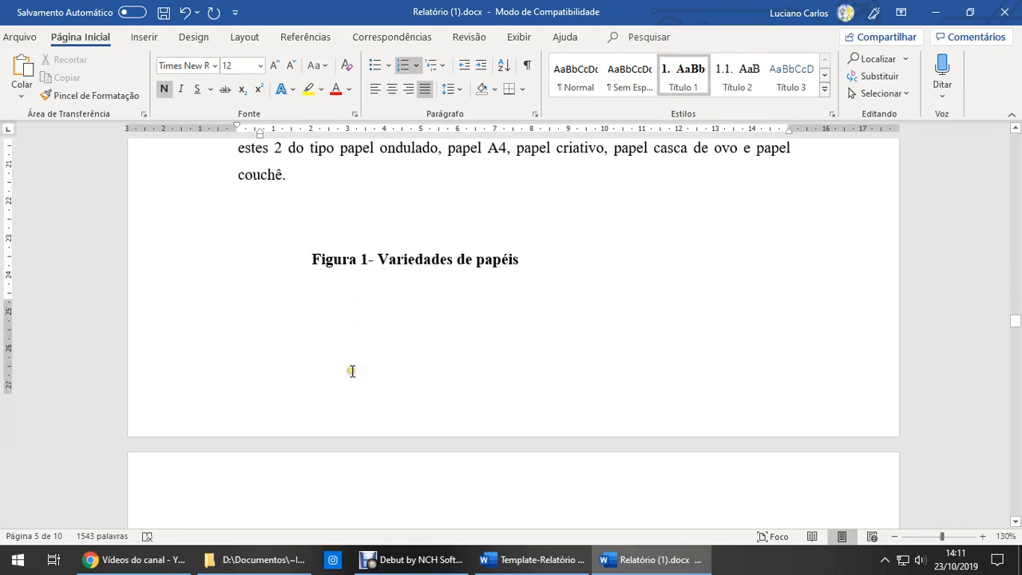
pyautogui.scroll(-15, 352, 371)
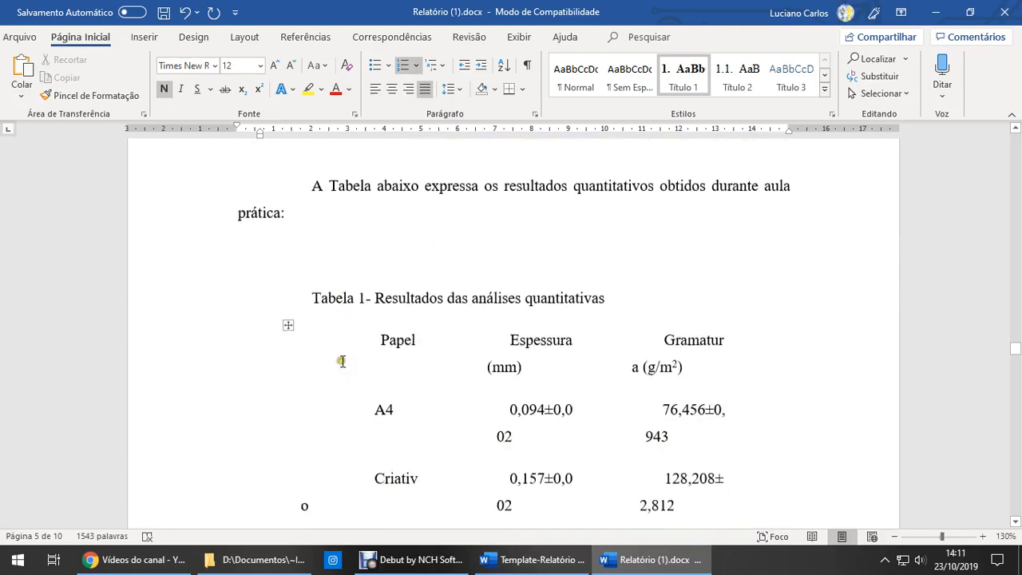
pyautogui.scroll(-15, 336, 365)
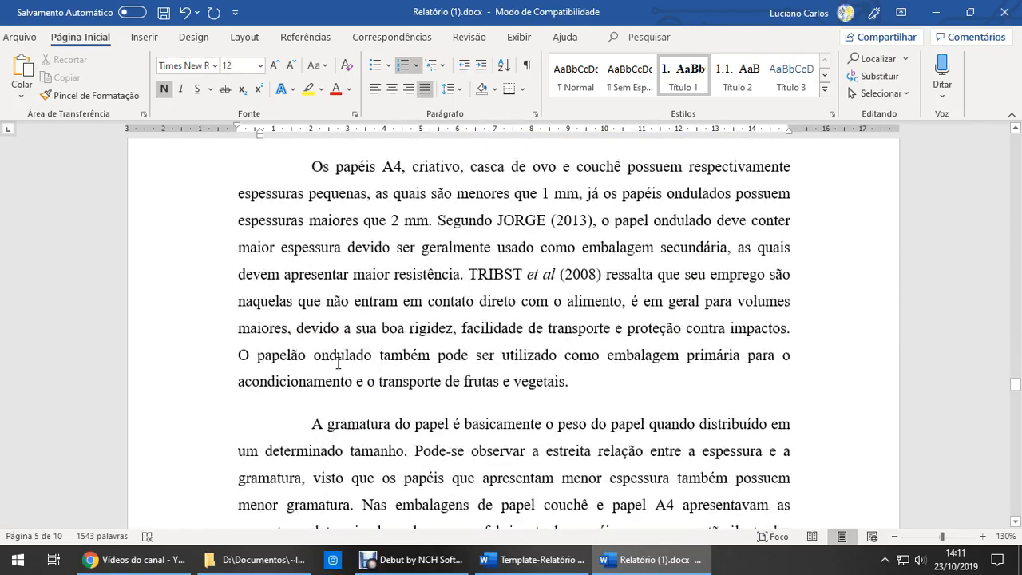
pyautogui.scroll(-15, 338, 363)
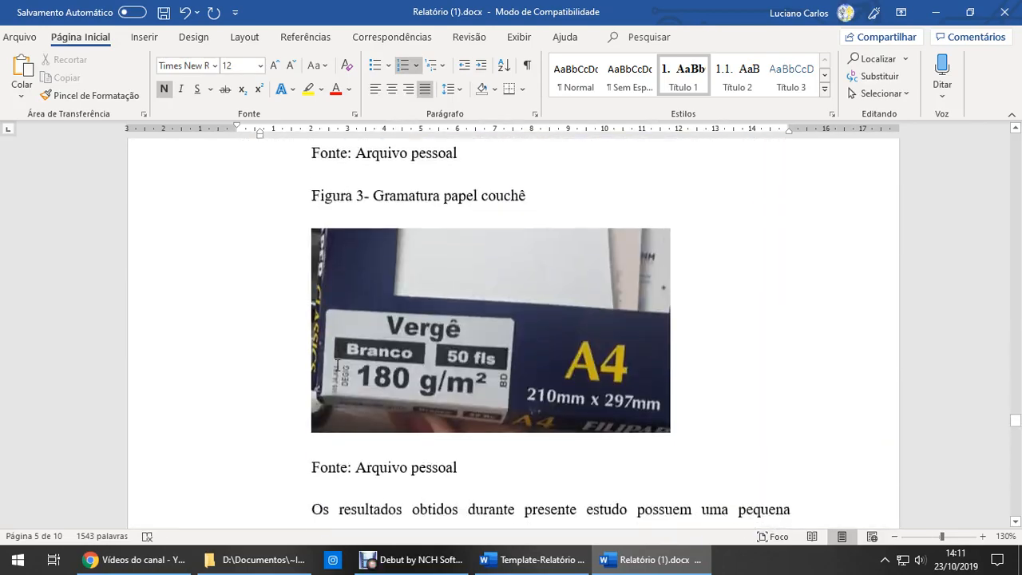
pyautogui.scroll(-15, 334, 365)
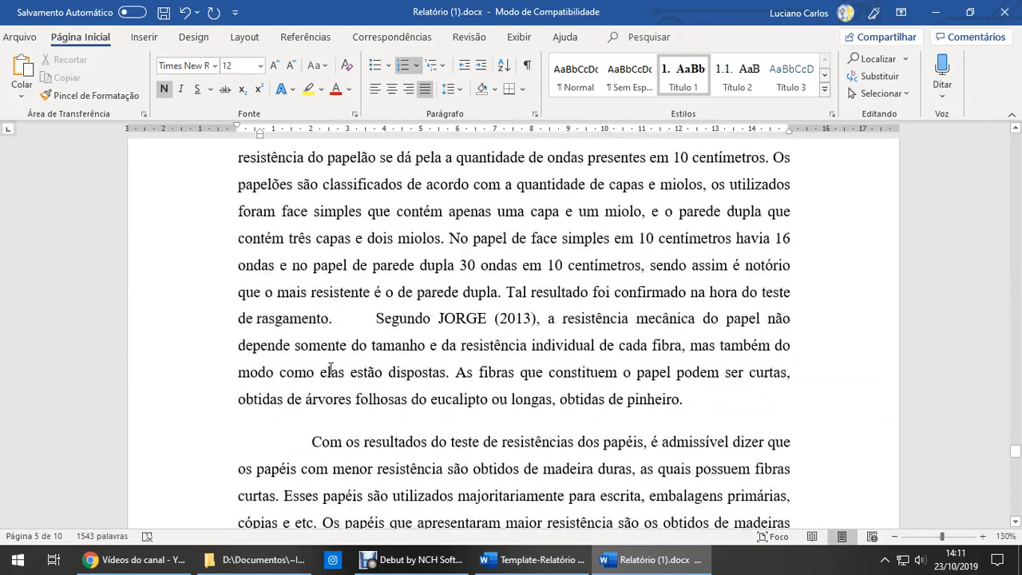
pyautogui.scroll(-3, 338, 331)
pyautogui.click(319, 284)
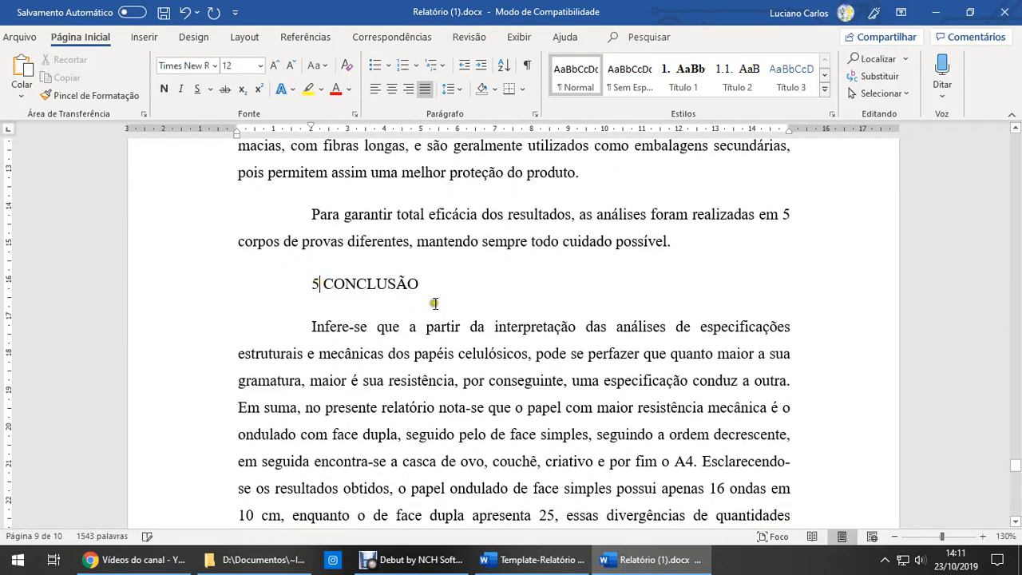
pyautogui.press('BackSpace')
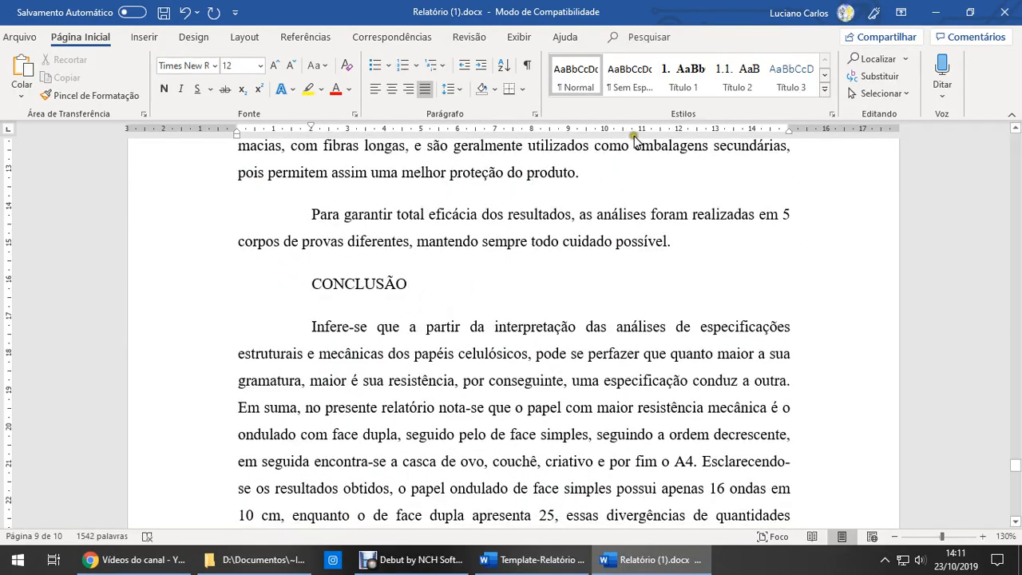
pyautogui.hotkey('ctrl', 'alt', '1')
# Step: Delete the typed number 6 from the REFERÊNCIAS BIBLIOGRÁFICAS heading and center the heading
pyautogui.scroll(-15, 346, 306)
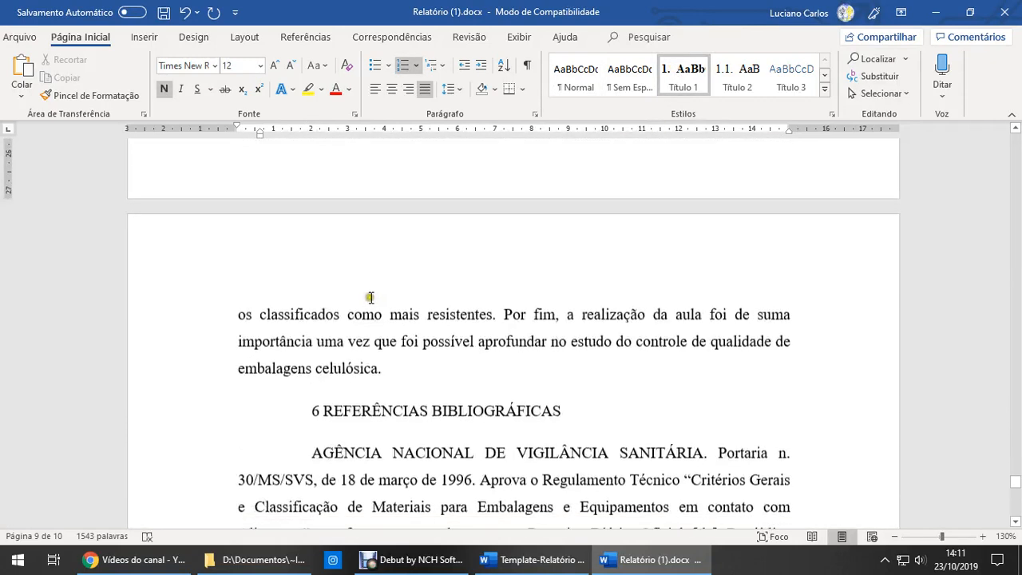
pyautogui.click(322, 320)
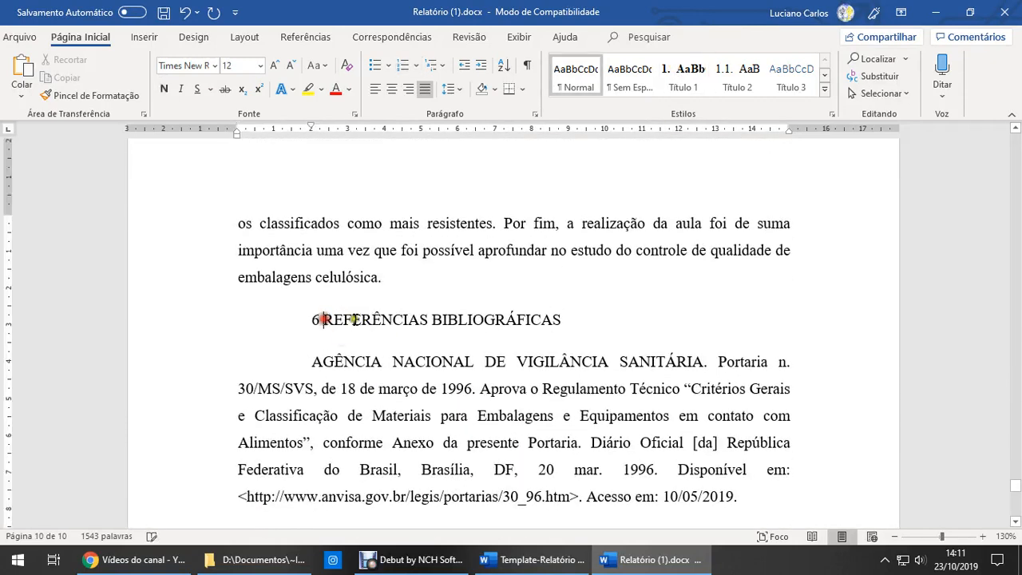
pyautogui.press('BackSpace')
pyautogui.press('BackSpace')
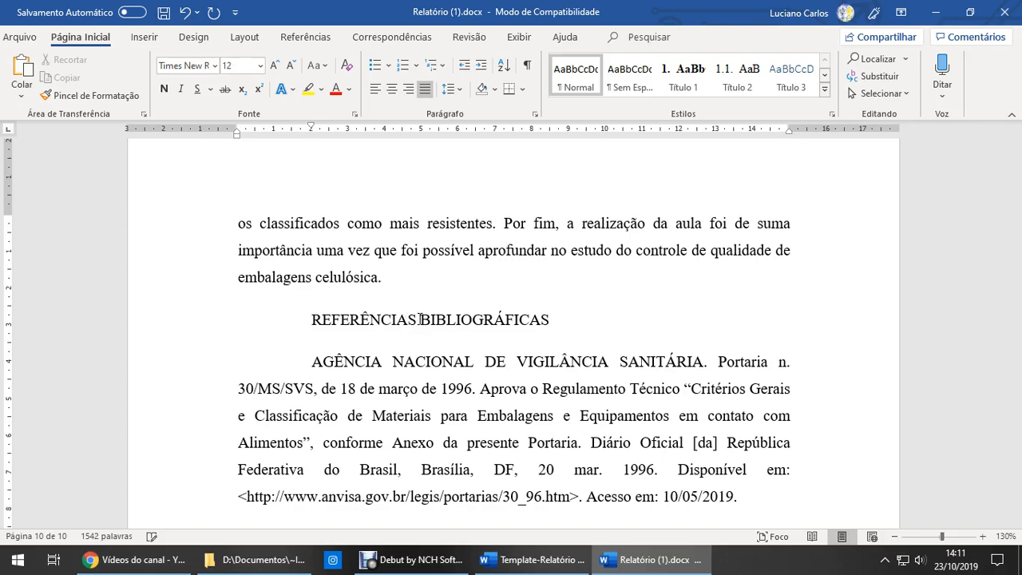
pyautogui.click(391, 88)
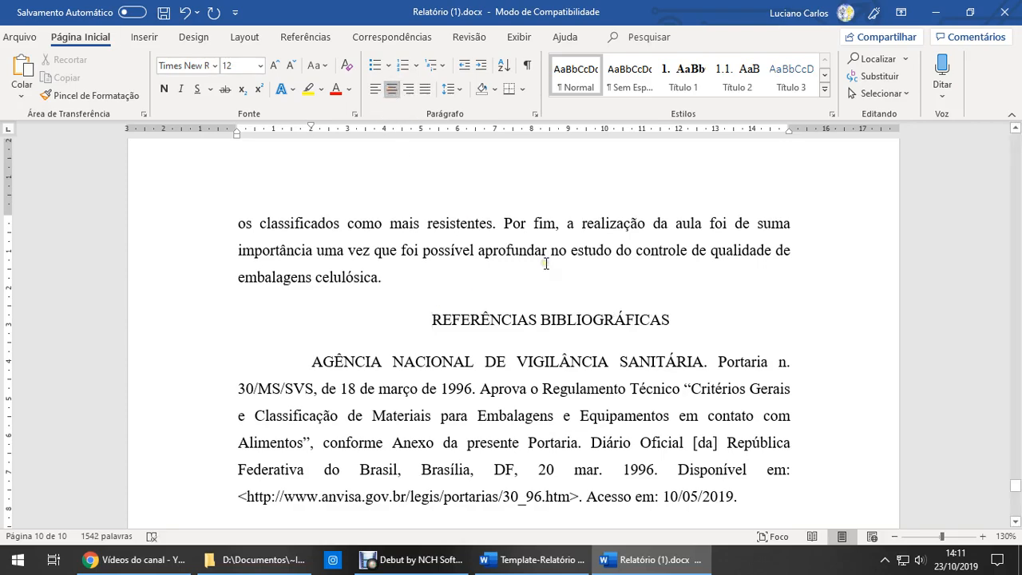
# Step: Look through the reference list and back up through the report to the UTENSÍLIOS heading in section 3
pyautogui.scroll(-6, 530, 360)
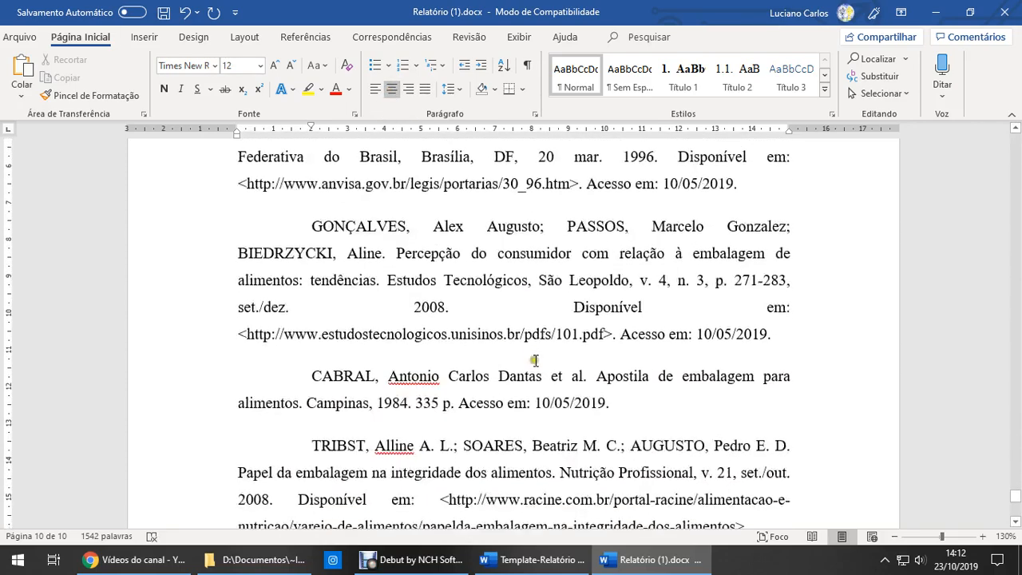
pyautogui.scroll(10, 539, 356)
pyautogui.scroll(15, 539, 356)
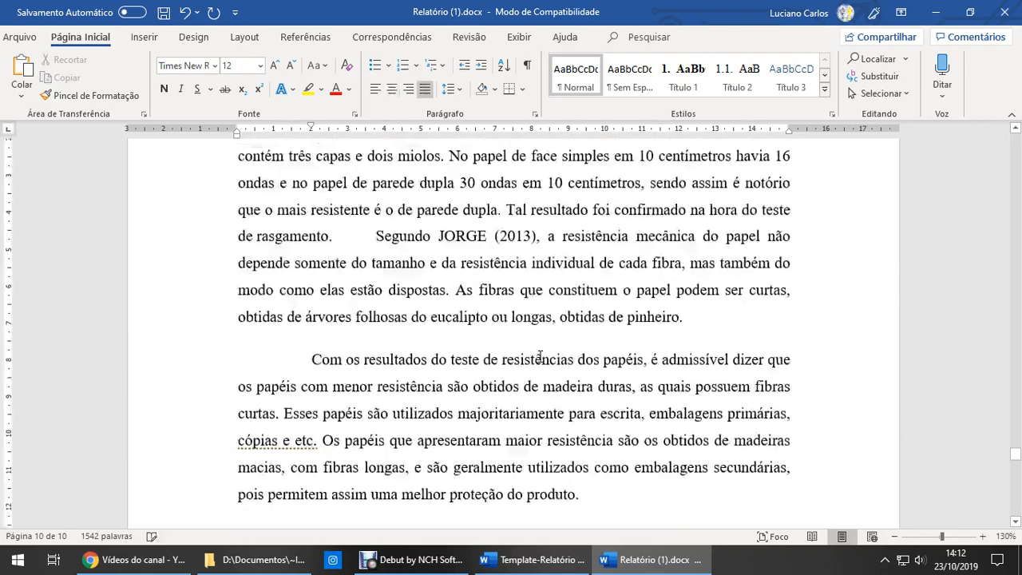
pyautogui.click(539, 356)
pyautogui.press('Up')
pyautogui.press('Up')
pyautogui.press('Up')
pyautogui.press('Up')
pyautogui.press('Up')
pyautogui.press('Up')
pyautogui.press('Up')
pyautogui.press('Up')
pyautogui.press('Up')
pyautogui.press('Up')
pyautogui.press('Up')
pyautogui.press('Up')
pyautogui.press('Up')
pyautogui.press('Up')
pyautogui.press('Up')
pyautogui.press('Up')
pyautogui.press('Up')
pyautogui.press('Up')
pyautogui.press('Up')
pyautogui.press('Up')
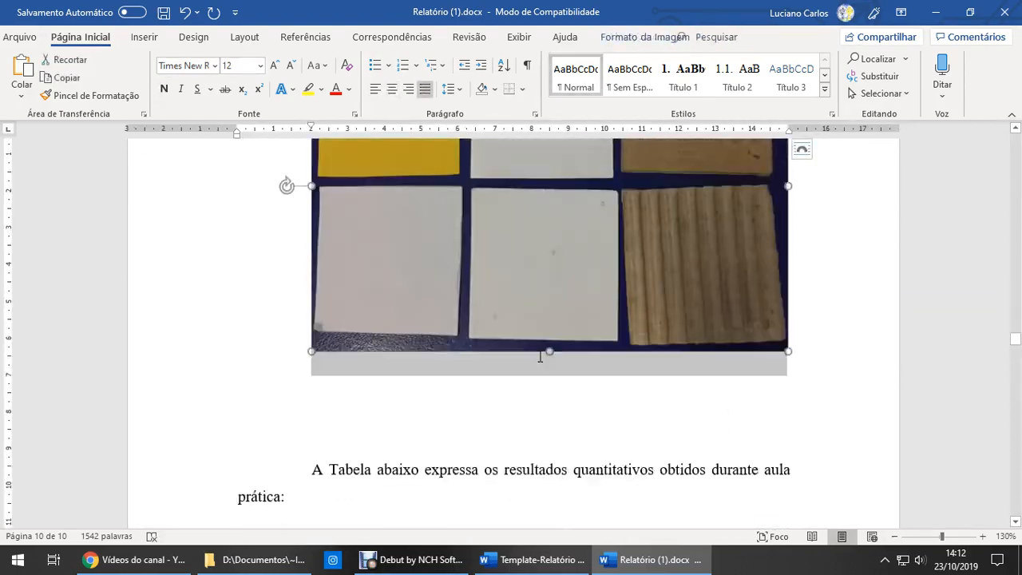
pyautogui.press('Up')
pyautogui.press('Up')
pyautogui.press('Up')
pyautogui.press('Up')
pyautogui.press('Up')
pyautogui.press('Up')
pyautogui.press('Up')
pyautogui.press('Up')
pyautogui.press('Up')
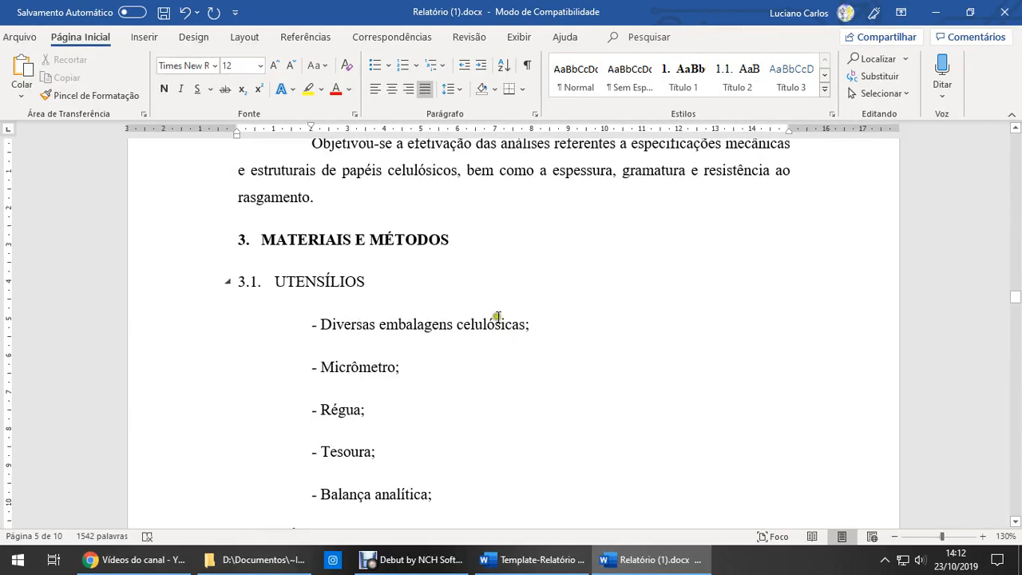
pyautogui.click(374, 281)
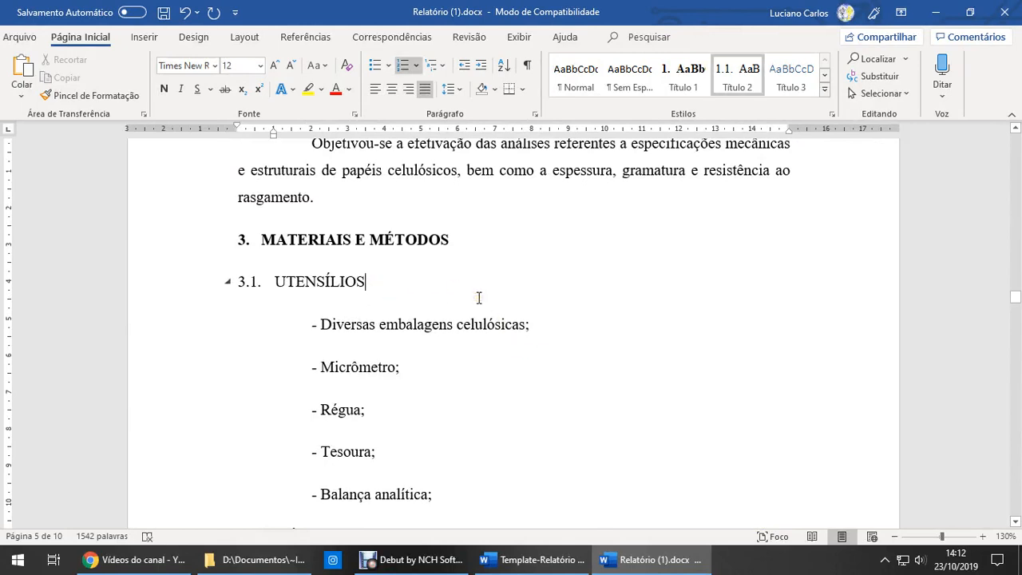
# Step: Insert a blank paragraph between the results table and the paragraph starting "A espessura do papel"
pyautogui.scroll(-10, 478, 297)
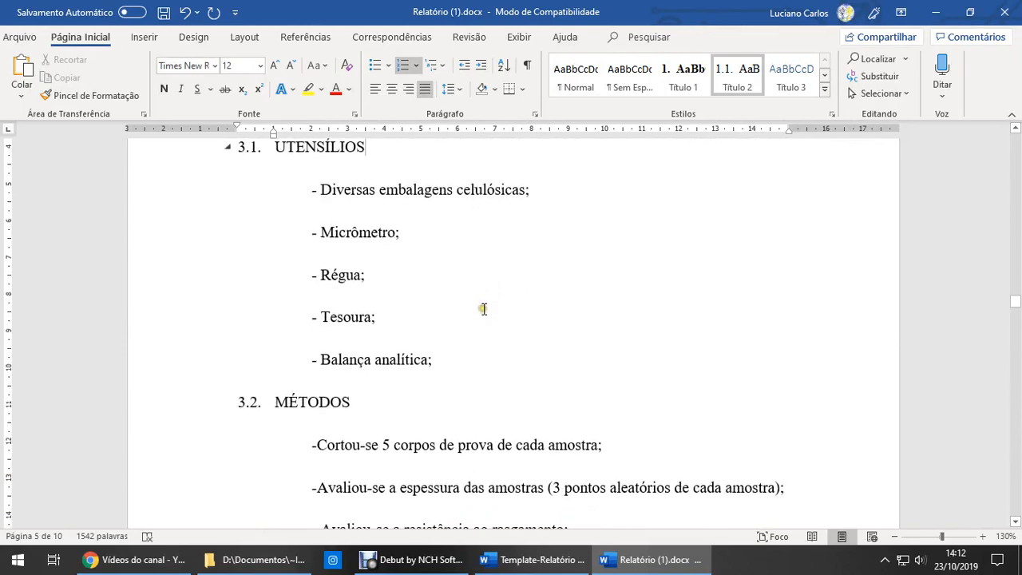
pyautogui.scroll(-12, 409, 360)
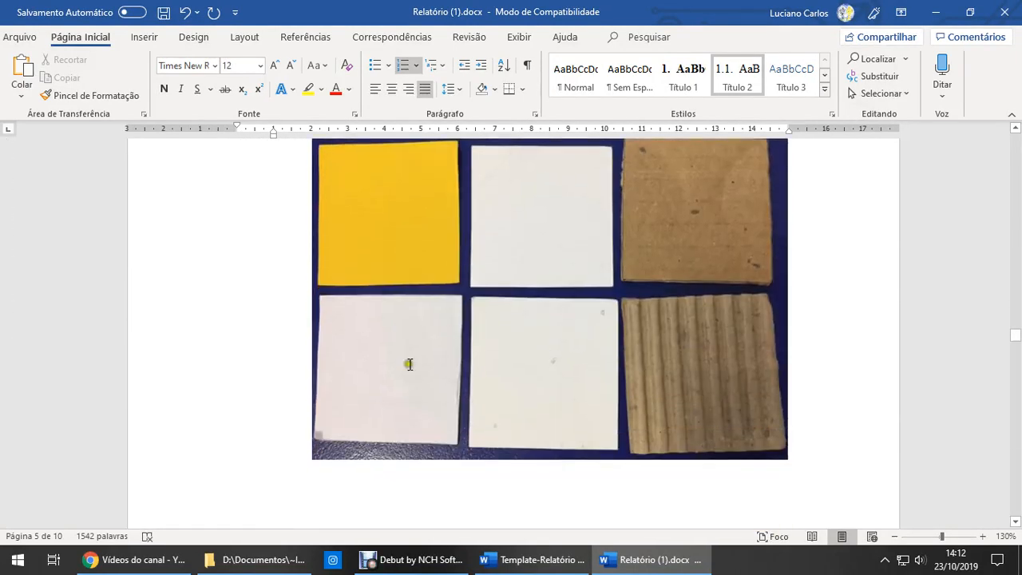
pyautogui.scroll(-3, 410, 364)
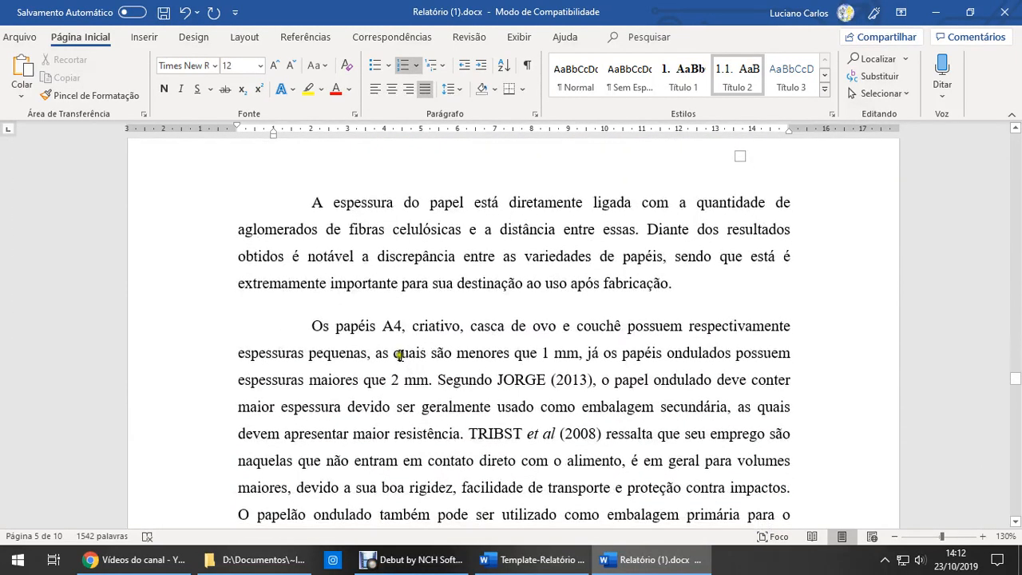
pyautogui.scroll(2, 352, 216)
pyautogui.click(310, 292)
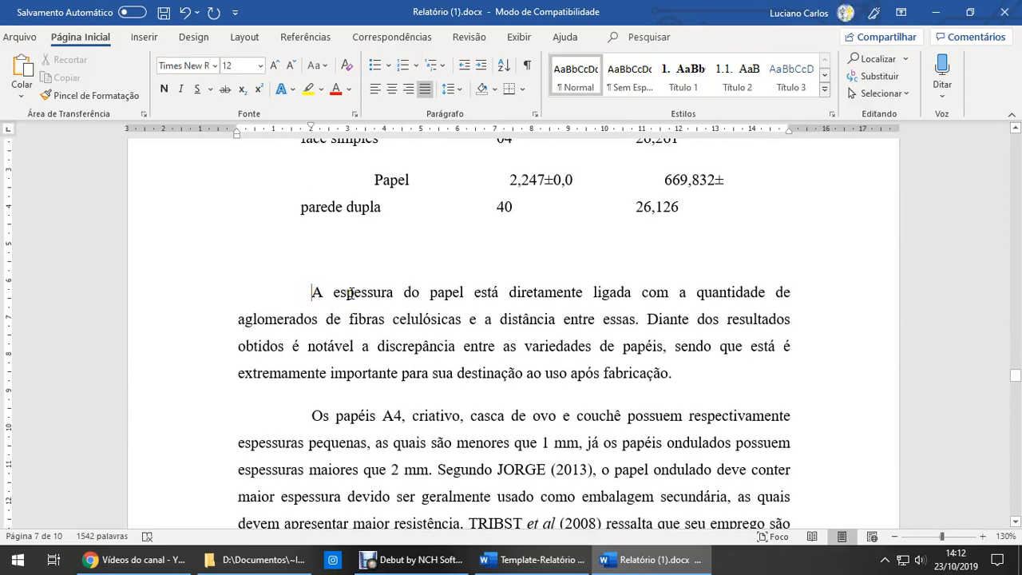
pyautogui.press('Return')
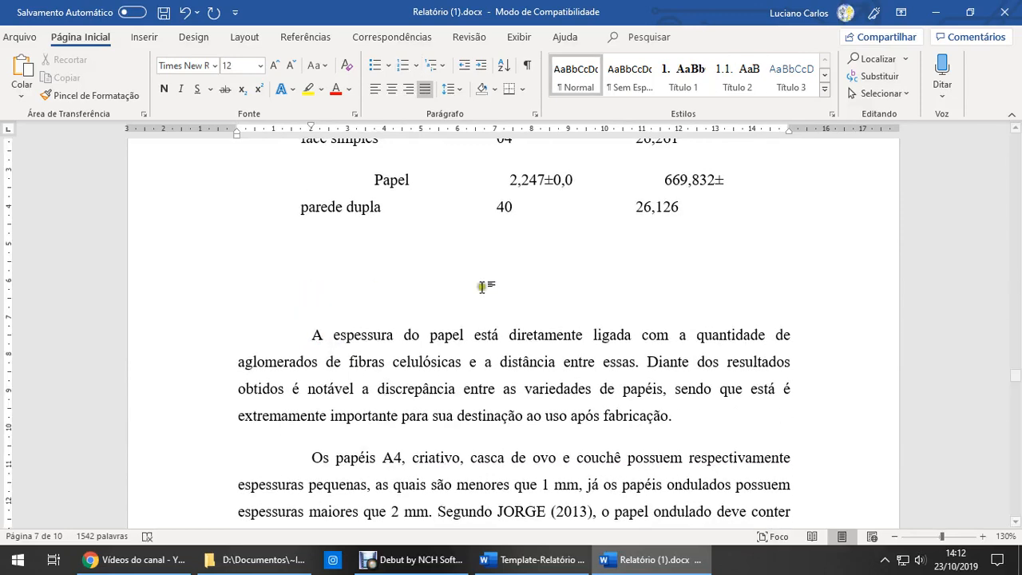
# Step: Check the section style guide in the template document, enter "Uma seção teste" in the report's blank paragraph and apply Título 1 to it
pyautogui.click(533, 559)
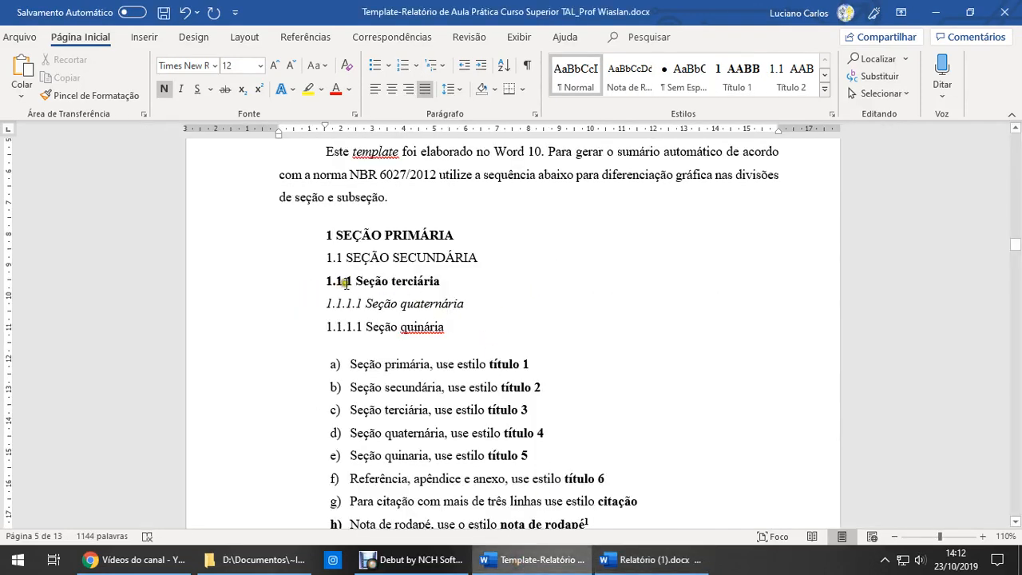
pyautogui.click(650, 559)
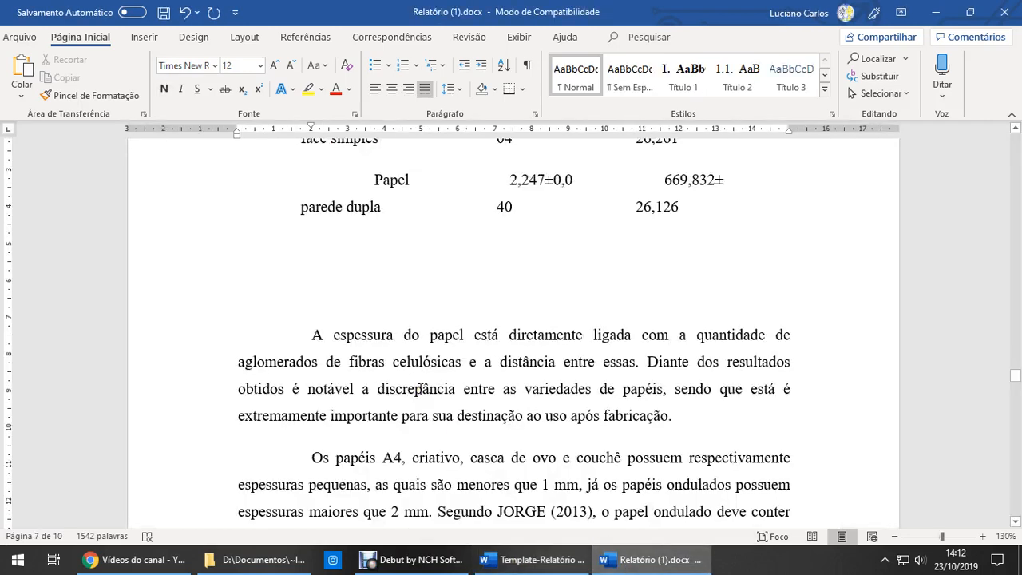
pyautogui.write('Uma seção teste')
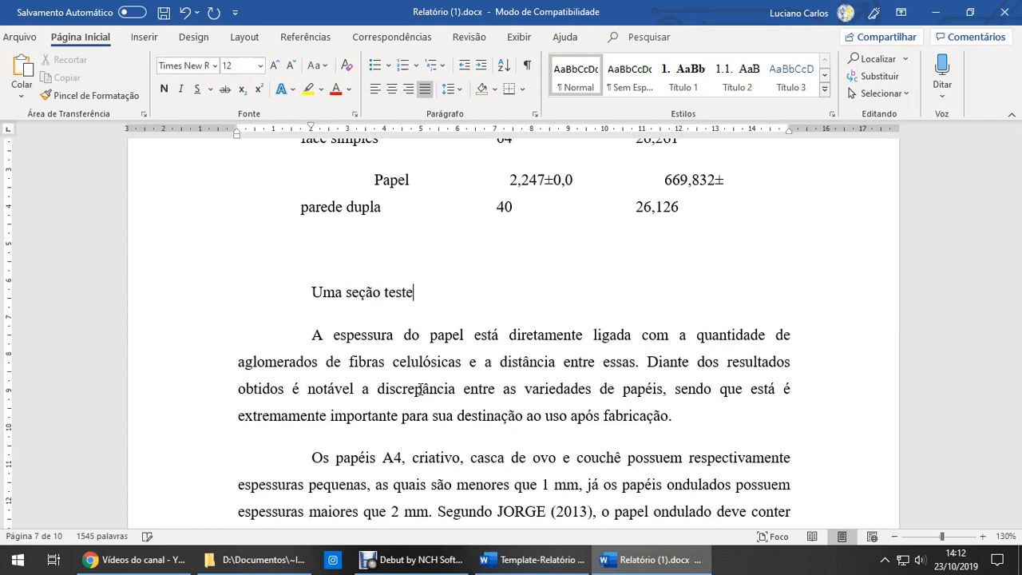
pyautogui.hotkey('shift', 'Home')
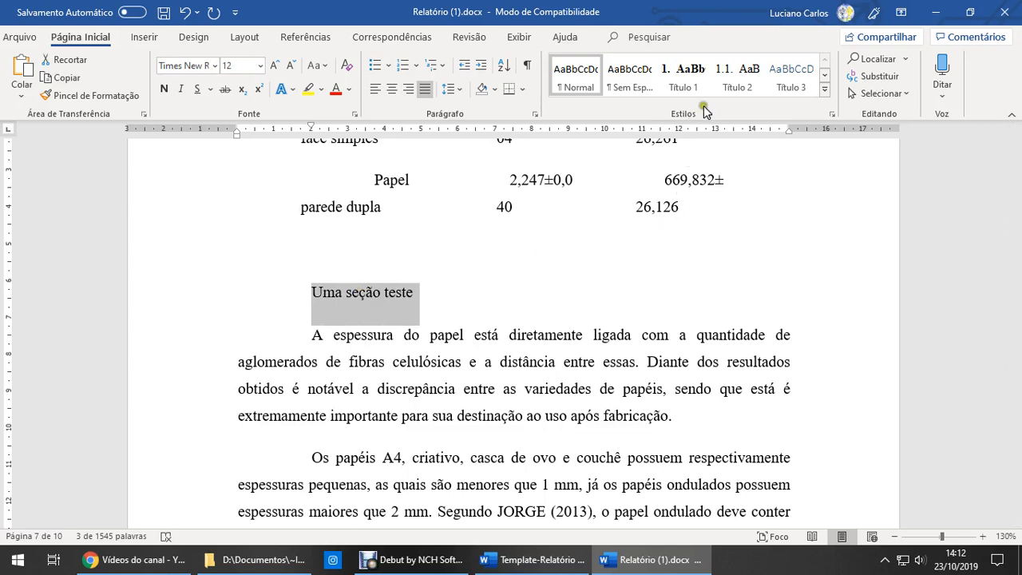
pyautogui.click(680, 76)
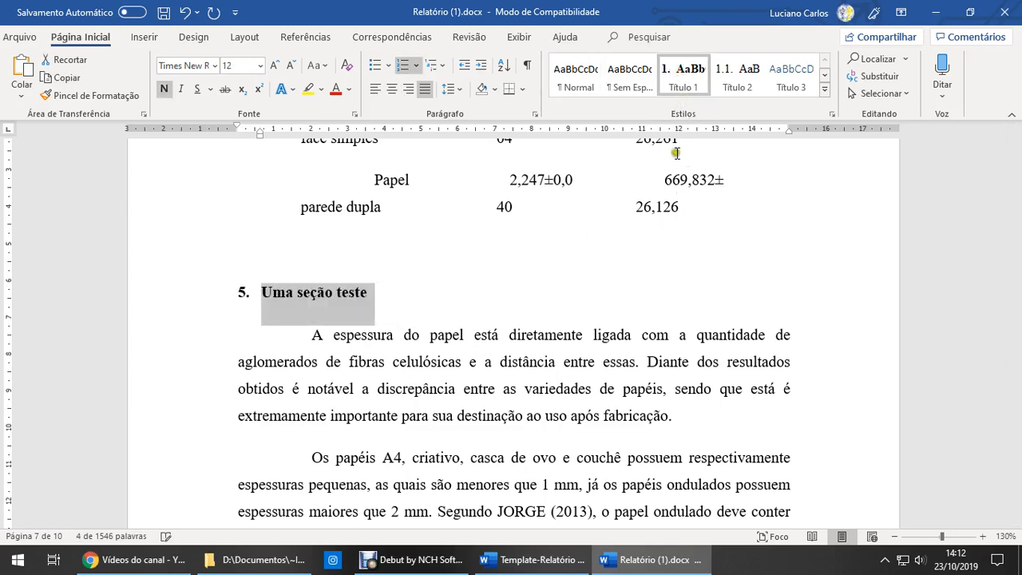
# Step: Demote the test heading to the third numbering level, align its number with the margin and set its hanging indent to about 1.25 cm
pyautogui.click(268, 292)
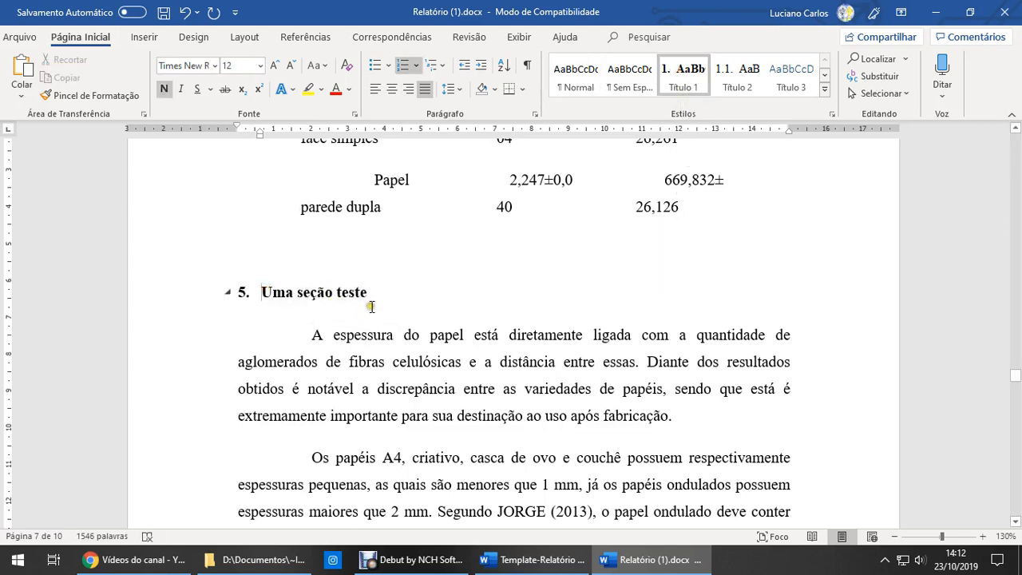
pyautogui.click(482, 69)
pyautogui.click(483, 68)
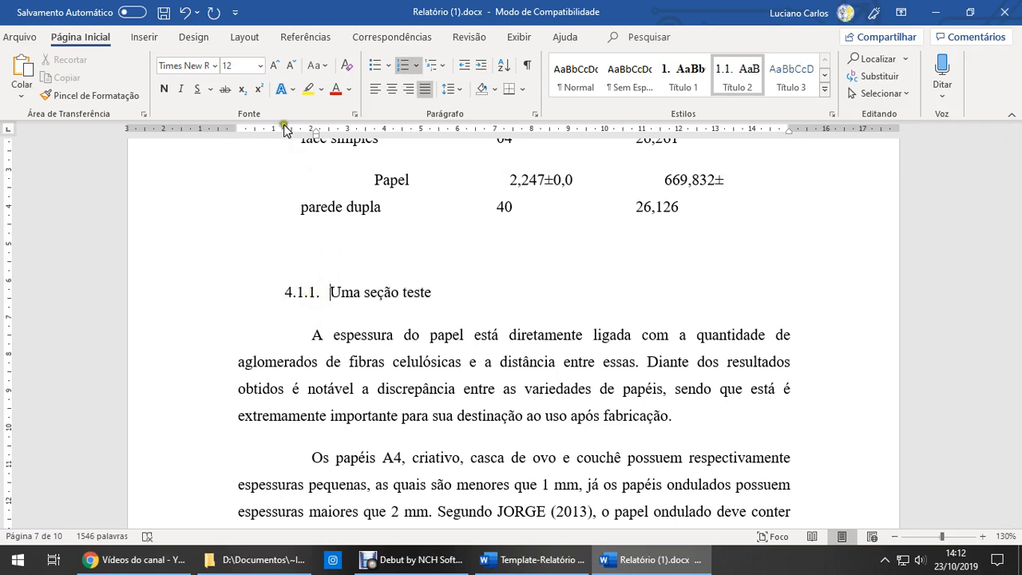
pyautogui.moveTo(284, 128); pyautogui.dragTo(237, 128)
pyautogui.moveTo(314, 133); pyautogui.dragTo(283, 132)
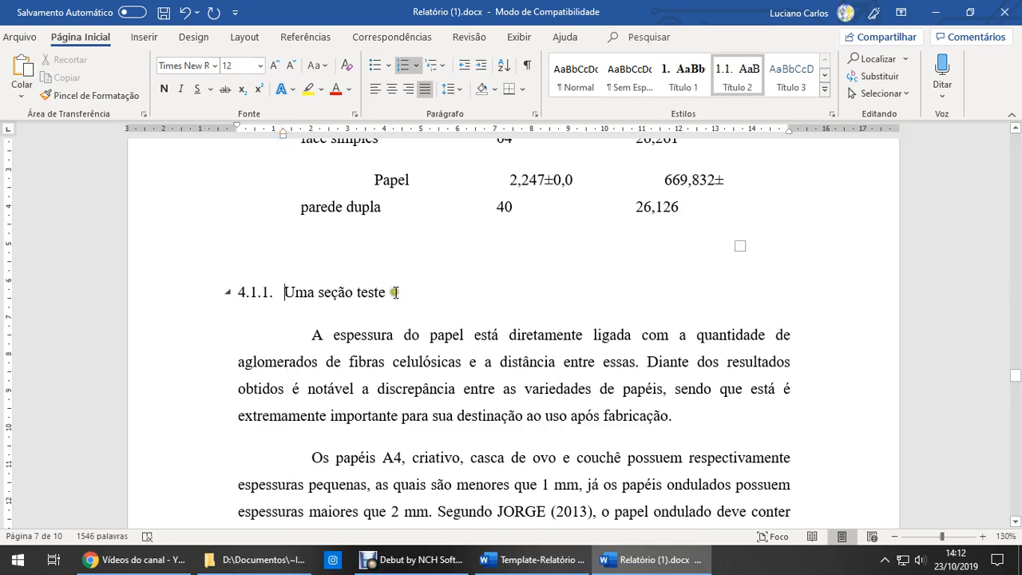
# Step: Make the test heading bold and update the Título 3 style to match its formatting
pyautogui.moveTo(392, 292); pyautogui.dragTo(259, 290)
pyautogui.click(164, 88)
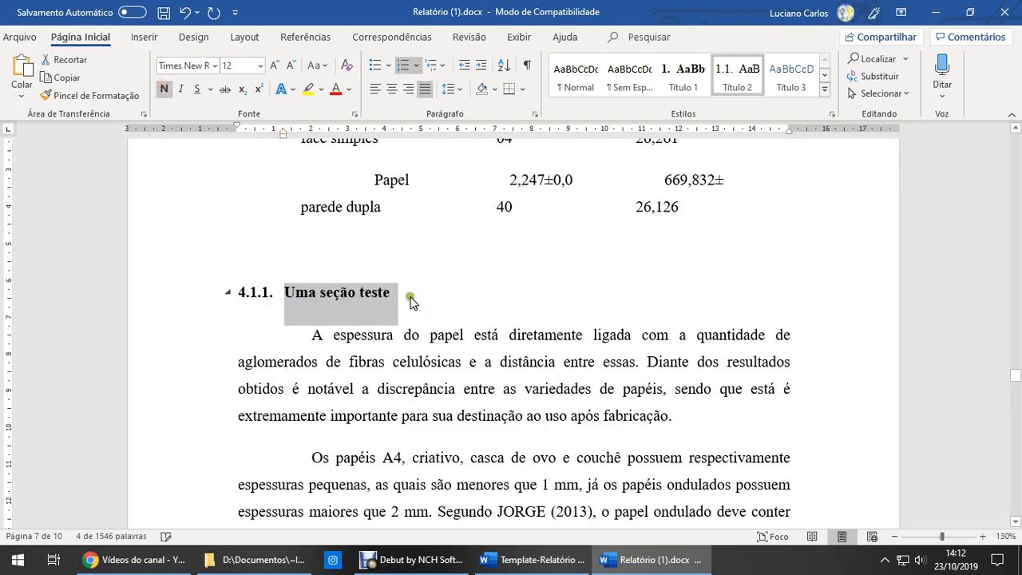
pyautogui.click(406, 293)
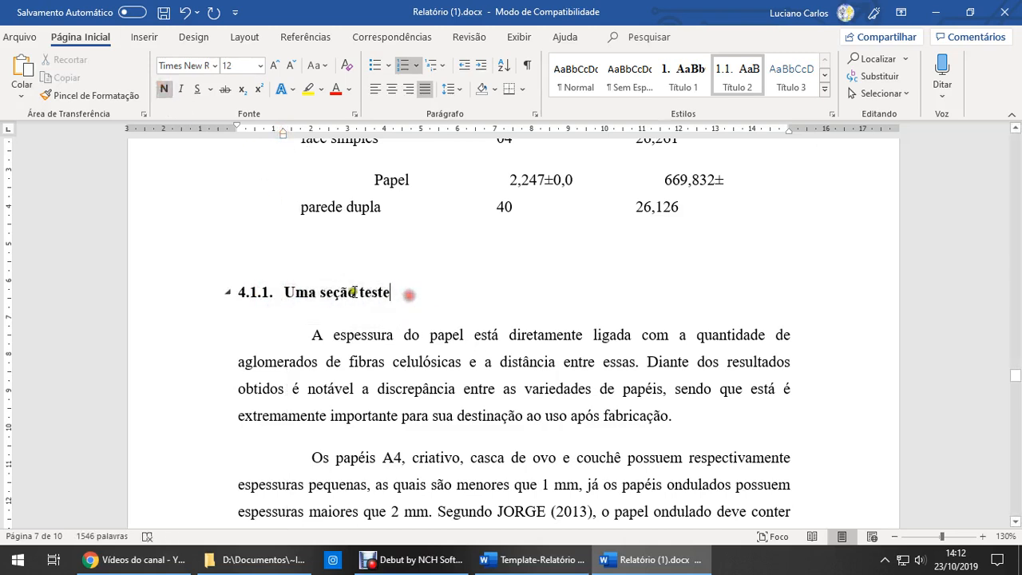
pyautogui.rightClick(792, 82)
pyautogui.click(760, 93)
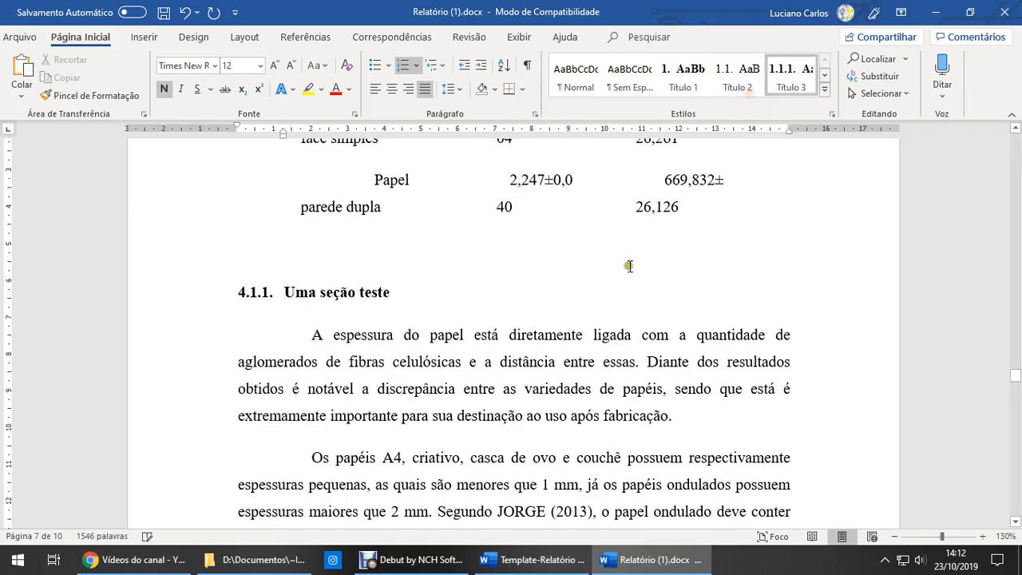
# Step: Delete the test heading between the results table and the paragraph starting "A espessura do papel"
pyautogui.scroll(-1, 399, 291)
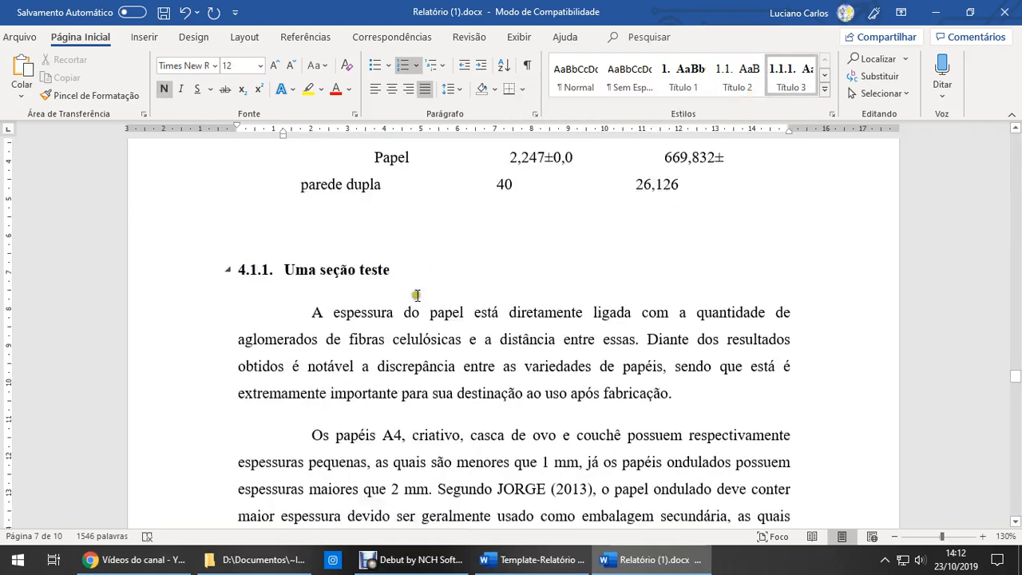
pyautogui.scroll(-3, 418, 299)
pyautogui.scroll(5, 424, 338)
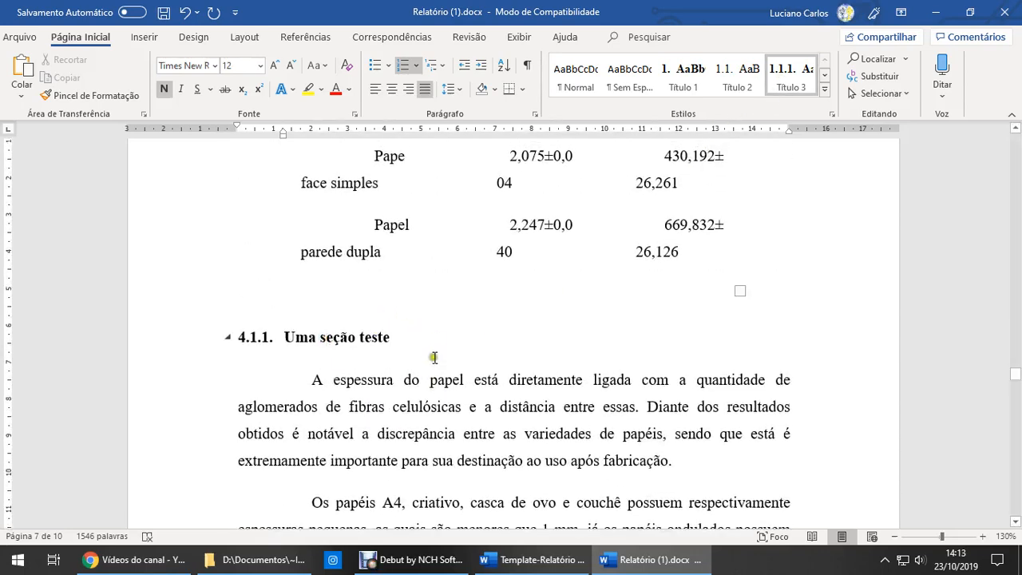
pyautogui.tripleClick(443, 325)
pyautogui.press('Delete')
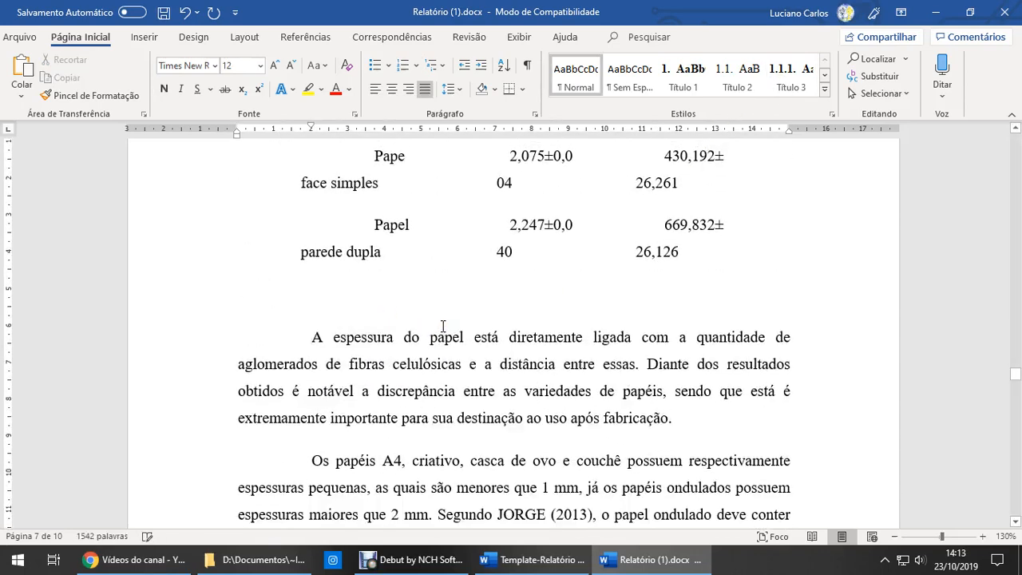
# Step: Go back to the INTRODUÇÃO section and examine the body text formatting of its first paragraph
pyautogui.scroll(15, 401, 314)
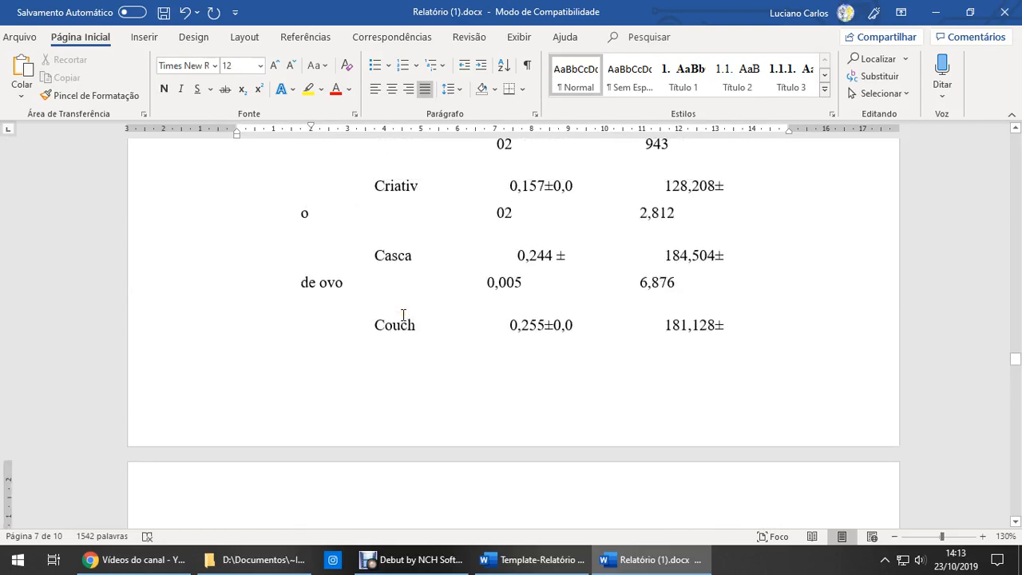
pyautogui.scroll(20, 403, 315)
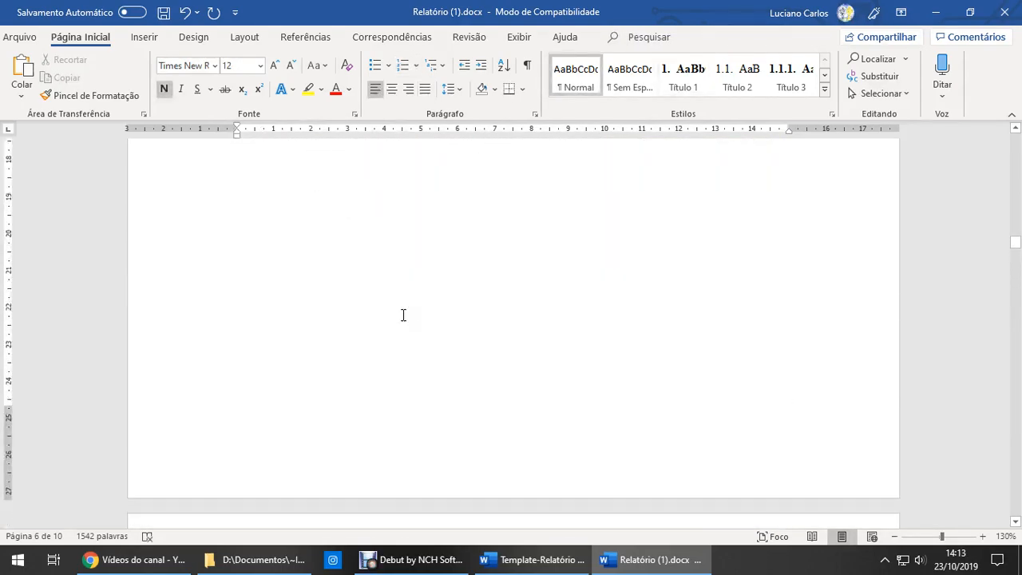
pyautogui.press('pagedown')
pyautogui.press('pagedown')
pyautogui.press('pagedown')
pyautogui.press('pagedown')
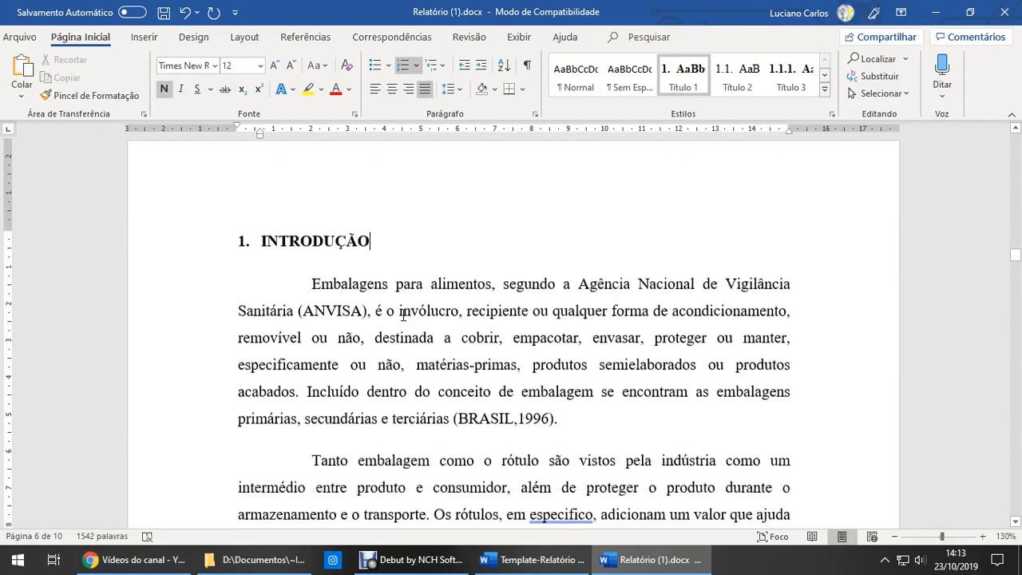
pyautogui.scroll(-3, 427, 314)
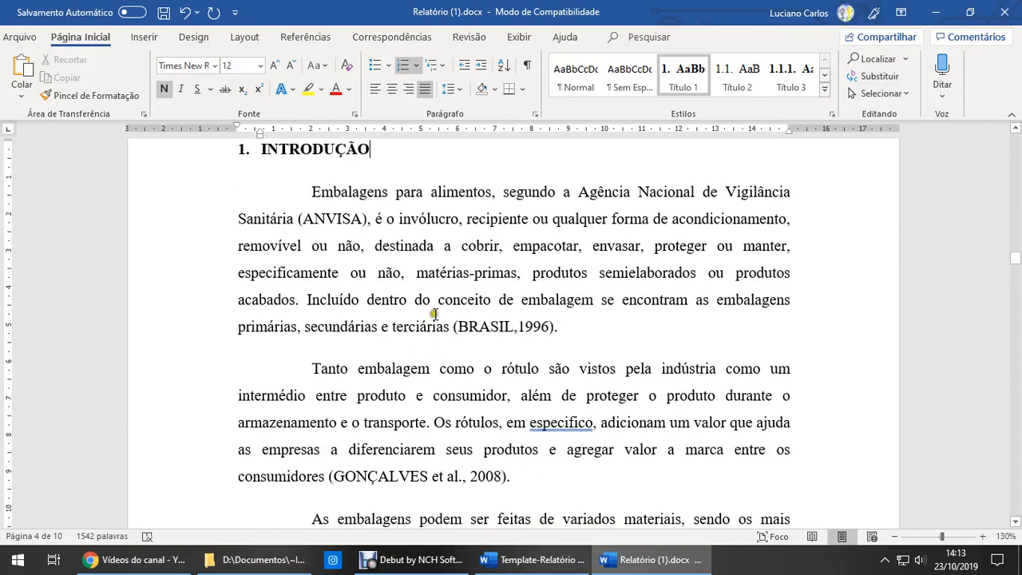
pyautogui.scroll(2, 397, 226)
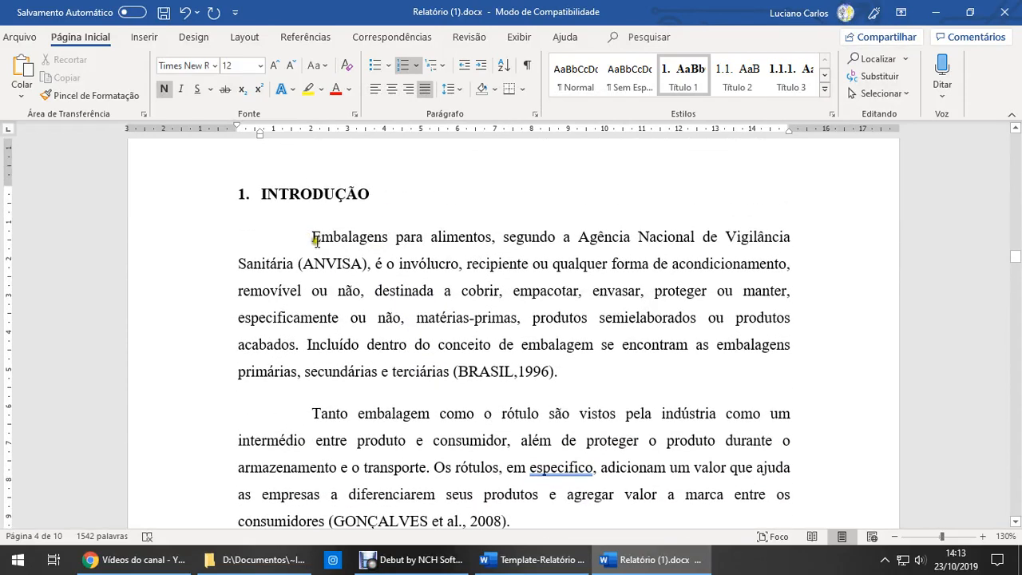
pyautogui.click(320, 237)
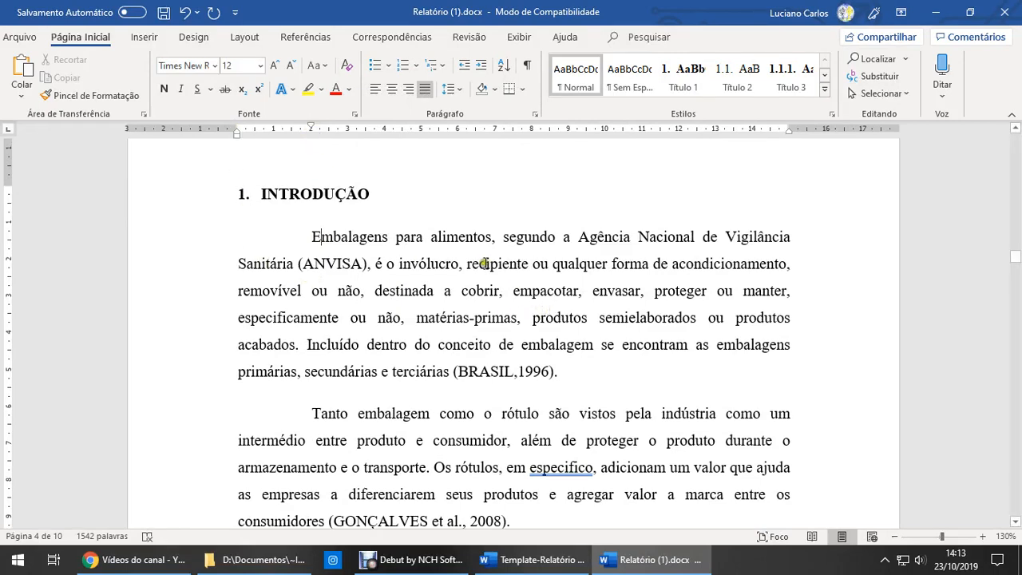
pyautogui.moveTo(460, 235); pyautogui.dragTo(472, 326)
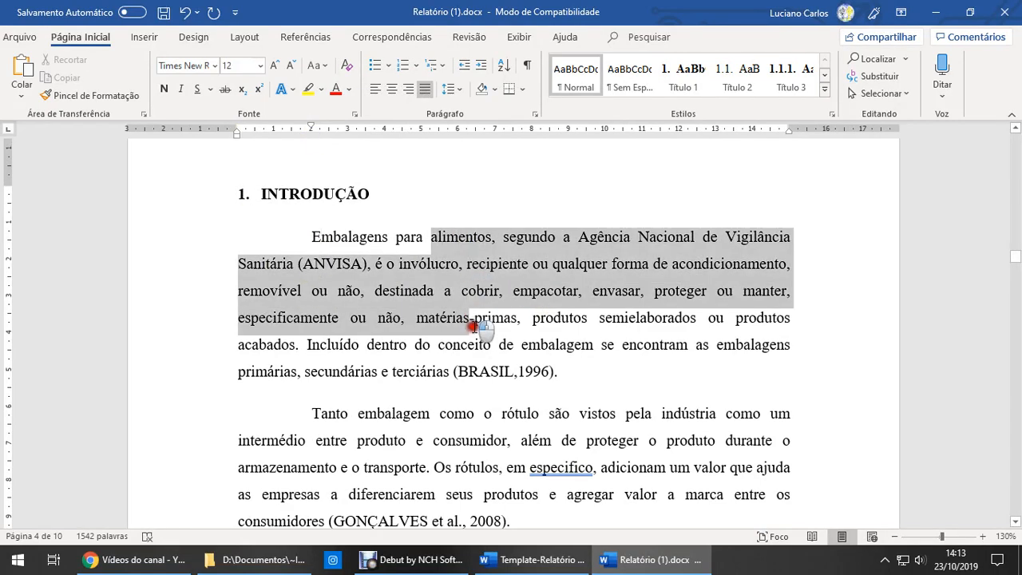
pyautogui.click(421, 295)
pyautogui.click(430, 238)
pyautogui.moveTo(430, 237); pyautogui.dragTo(427, 322)
pyautogui.click(429, 323)
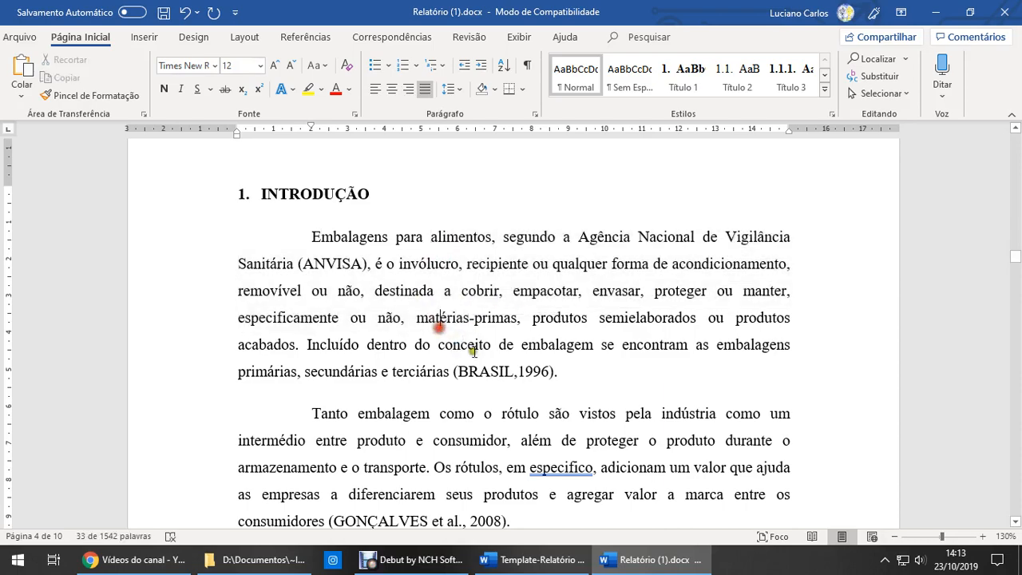
# Step: Review the remaining introduction paragraphs and the OBJETIVO section down to the UTENSÍLIOS list in section 3
pyautogui.scroll(-4, 487, 355)
pyautogui.scroll(-2, 486, 355)
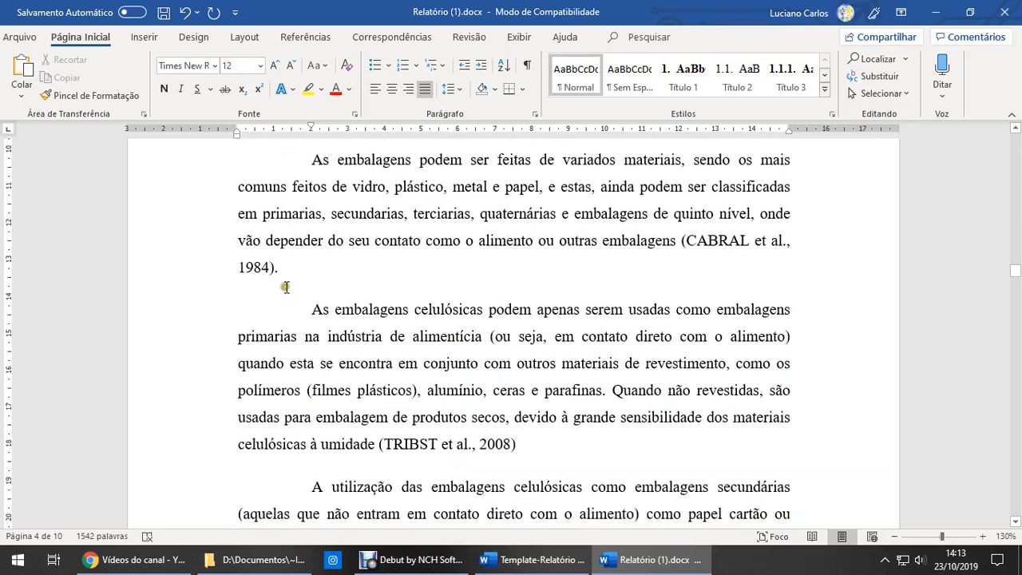
pyautogui.click(285, 279)
pyautogui.scroll(-4, 355, 310)
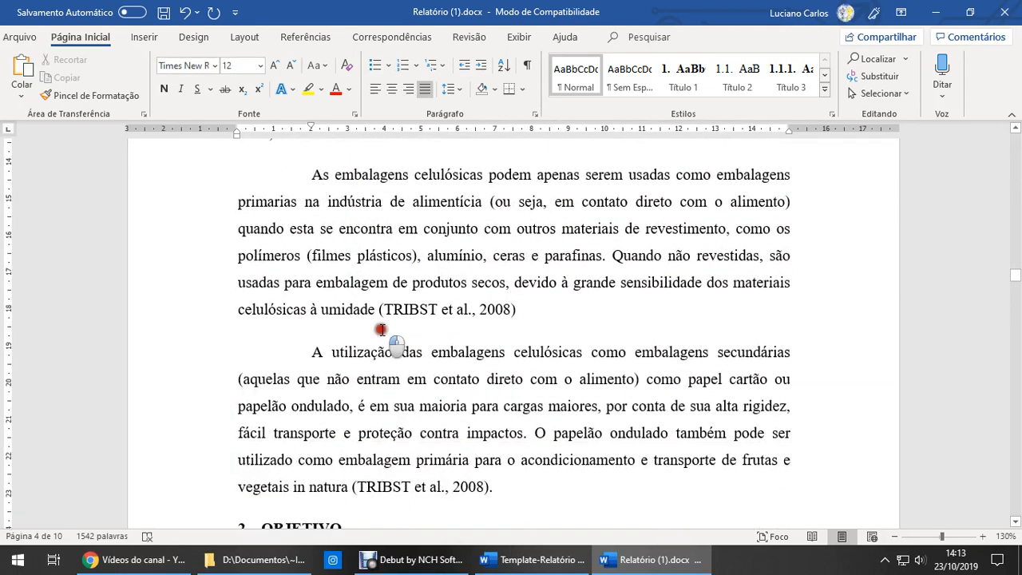
pyautogui.click(329, 391)
pyautogui.scroll(-2, 327, 391)
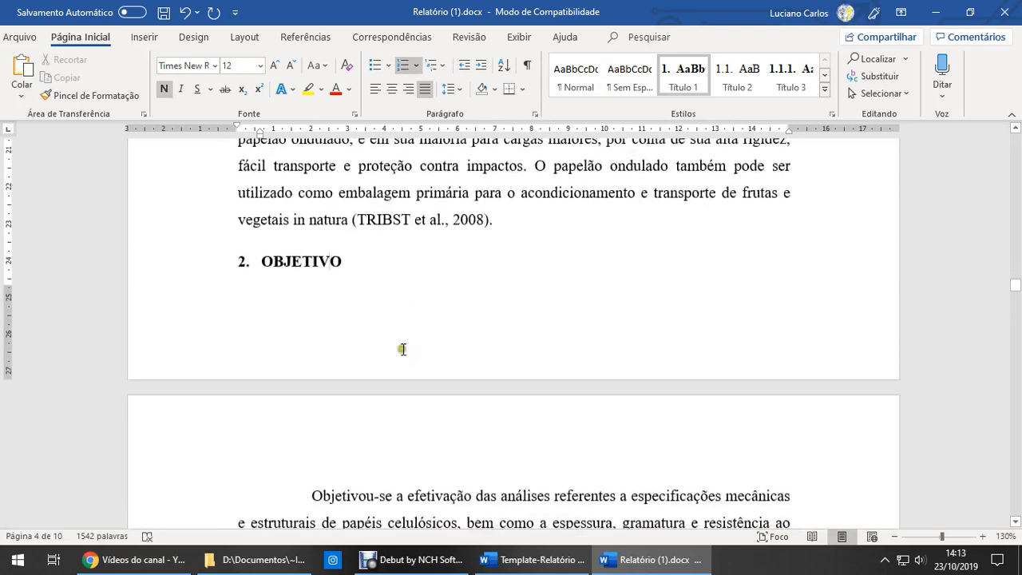
pyautogui.scroll(-3, 319, 304)
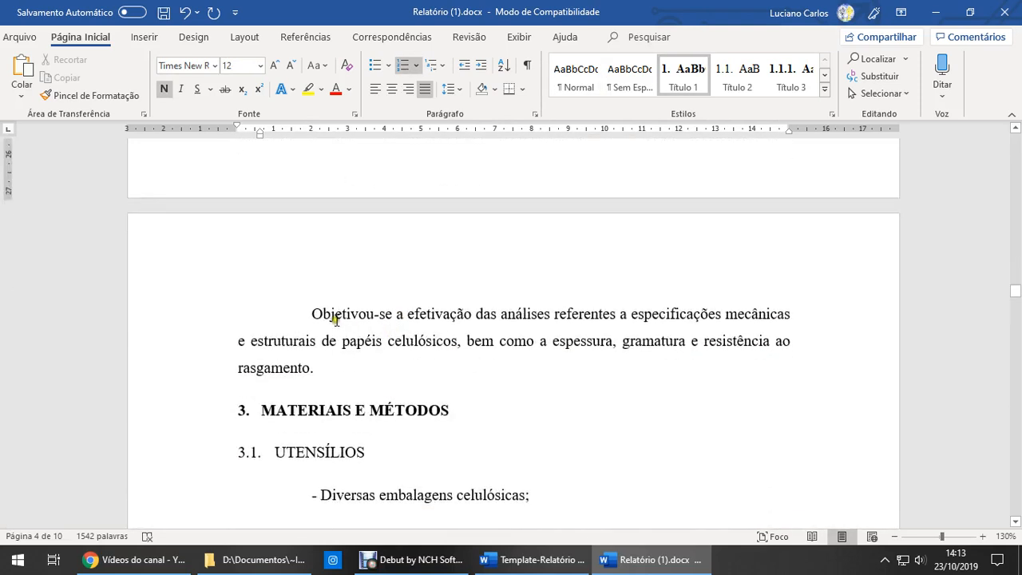
pyautogui.scroll(-2, 383, 319)
pyautogui.scroll(-1, 375, 312)
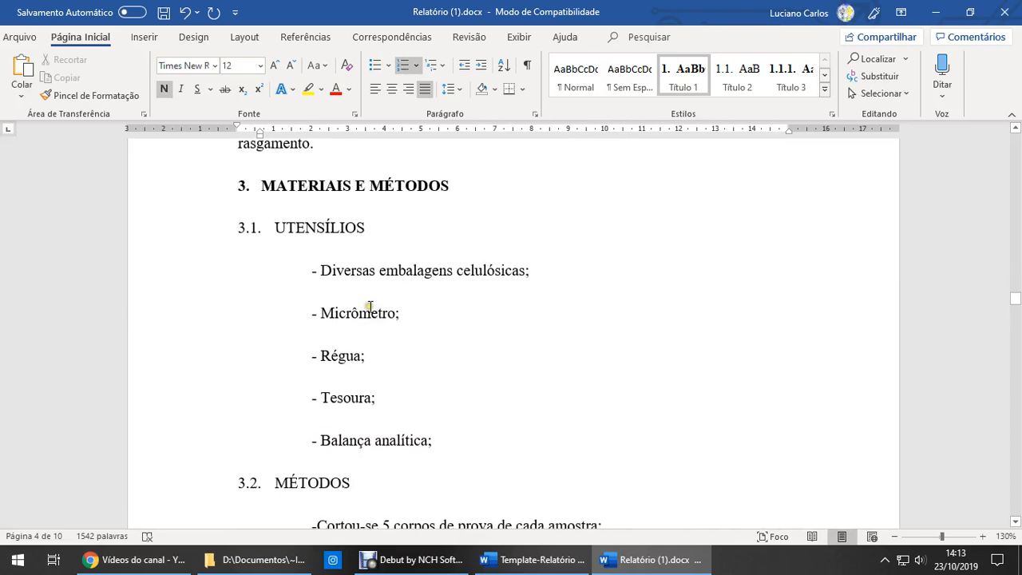
pyautogui.scroll(-1, 354, 296)
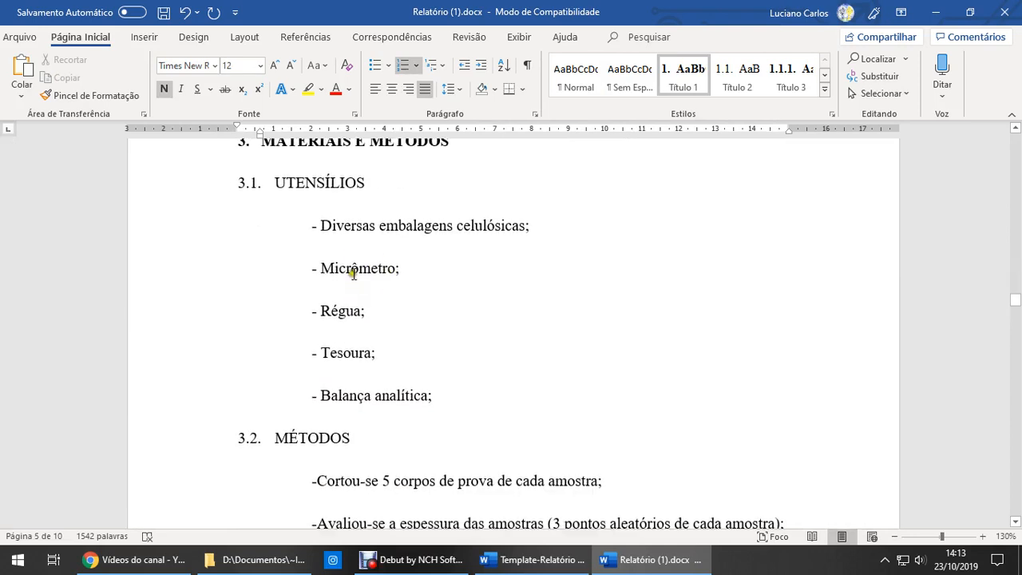
# Step: Remove the typed hyphens and spaces in front of the five items under UTENSÍLIOS
pyautogui.click(330, 215)
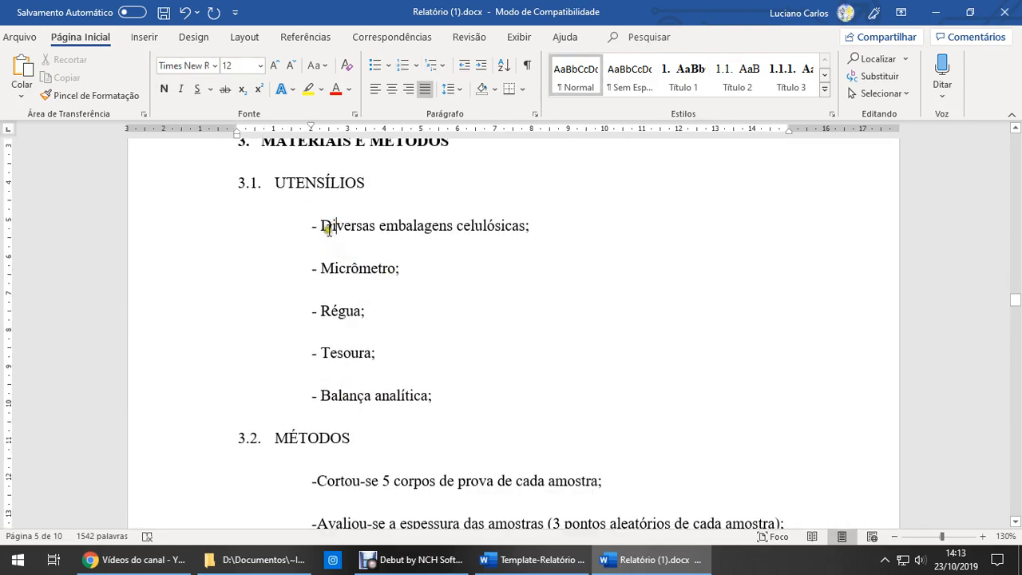
pyautogui.press('BackSpace')
pyautogui.press('BackSpace')
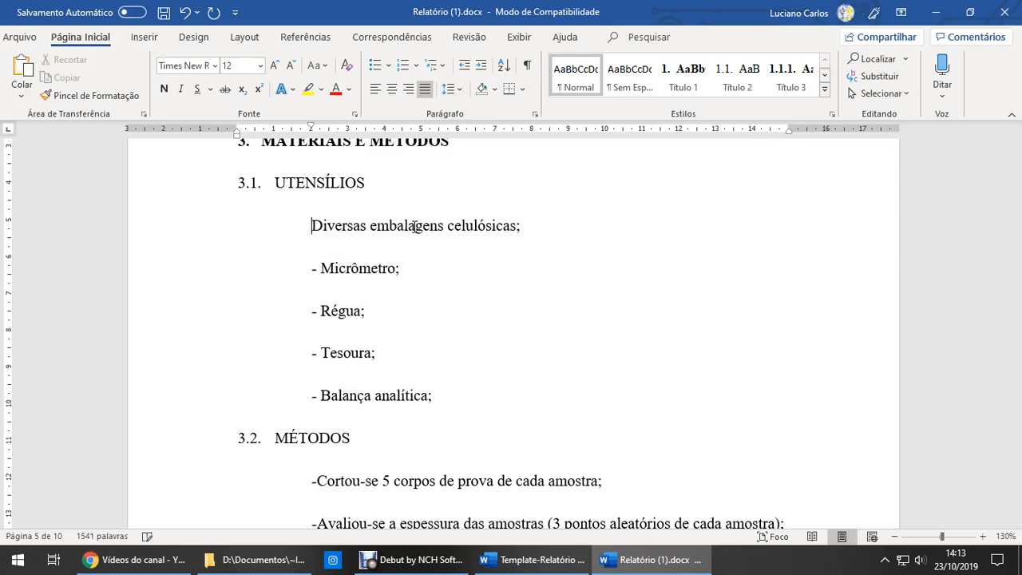
pyautogui.press('BackSpace')
pyautogui.press('BackSpace')
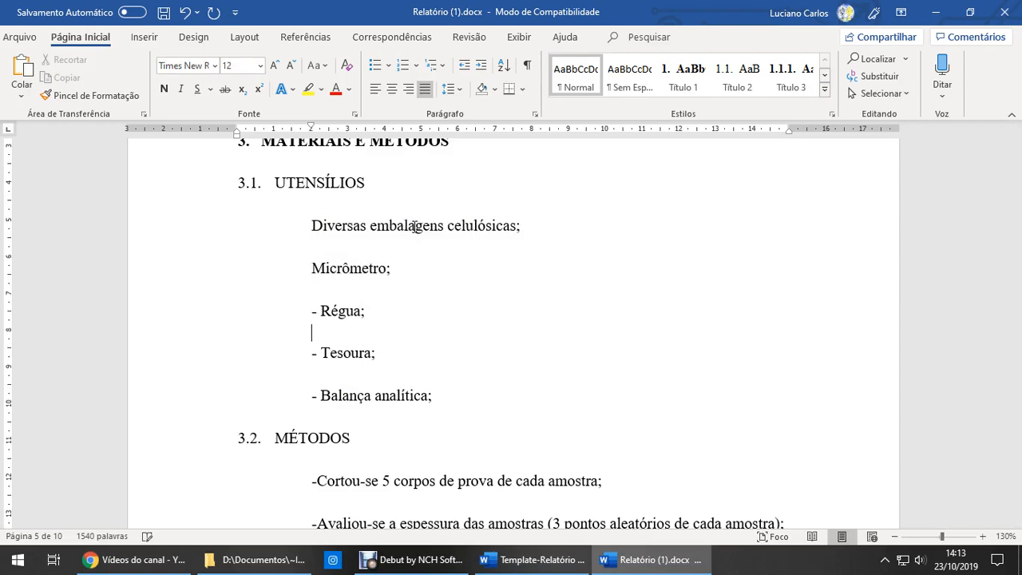
pyautogui.press('BackSpace')
pyautogui.press('BackSpace')
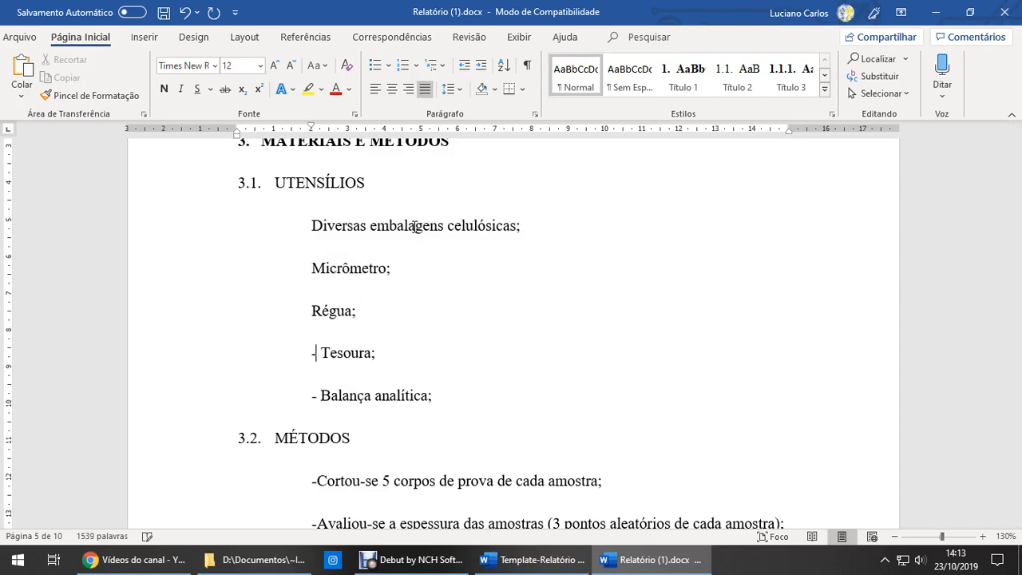
pyautogui.press('BackSpace')
pyautogui.press('BackSpace')
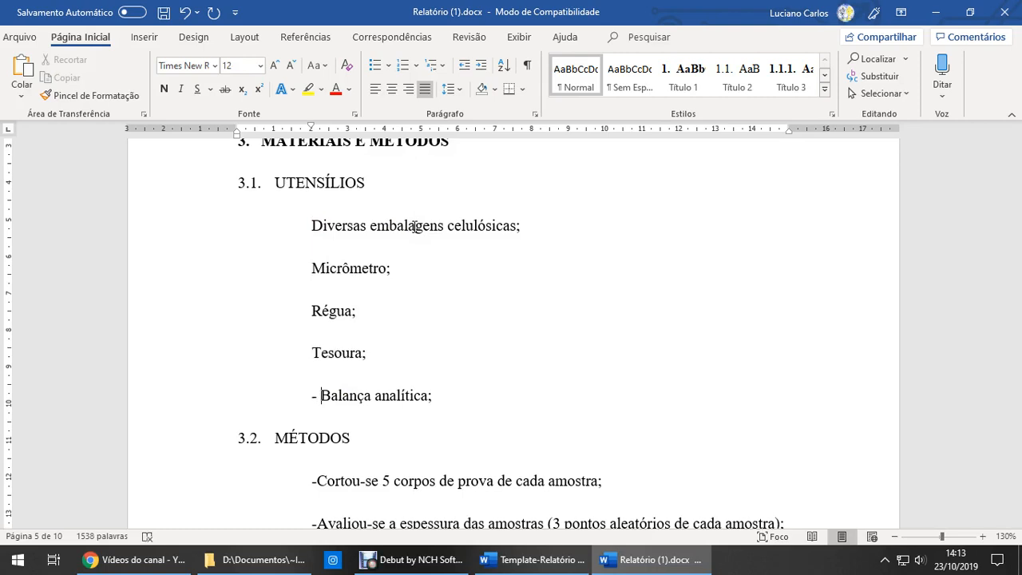
pyautogui.press('BackSpace')
pyautogui.press('BackSpace')
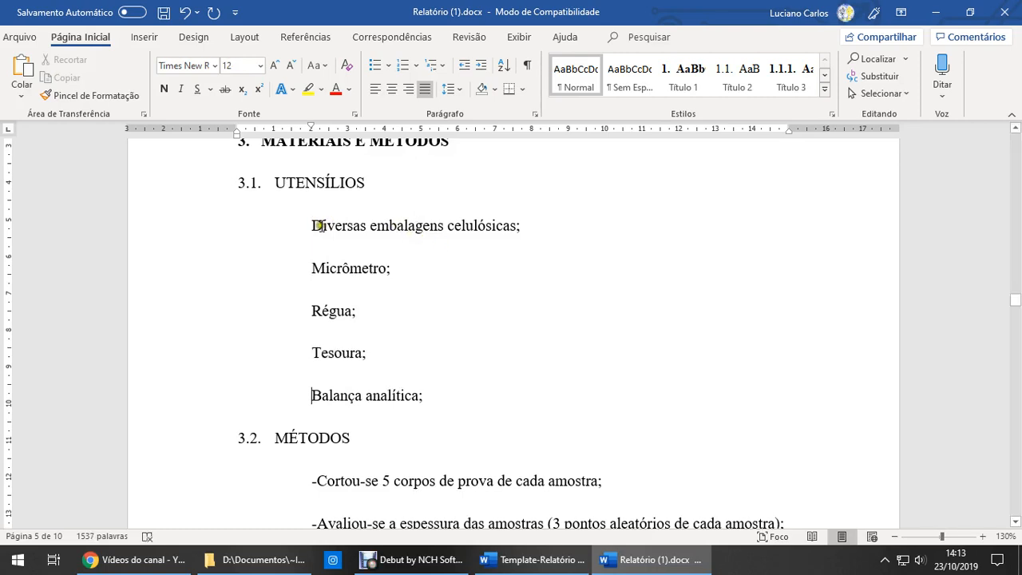
# Step: Begin defining a custom symbol bullet for the five UTENSÍLIOS items, with Times New Roman as the symbol font
pyautogui.moveTo(319, 226); pyautogui.dragTo(353, 394)
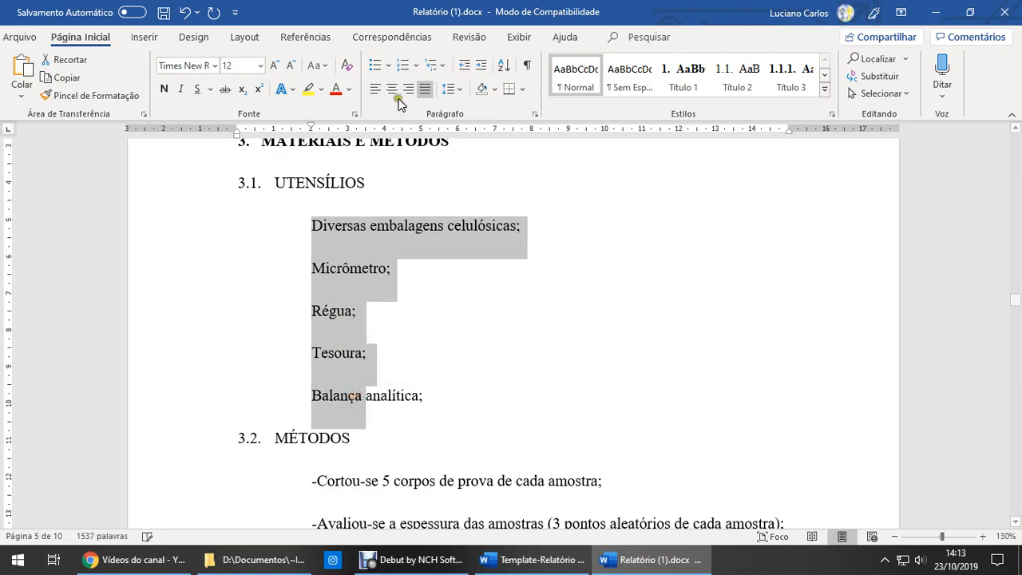
pyautogui.click(390, 66)
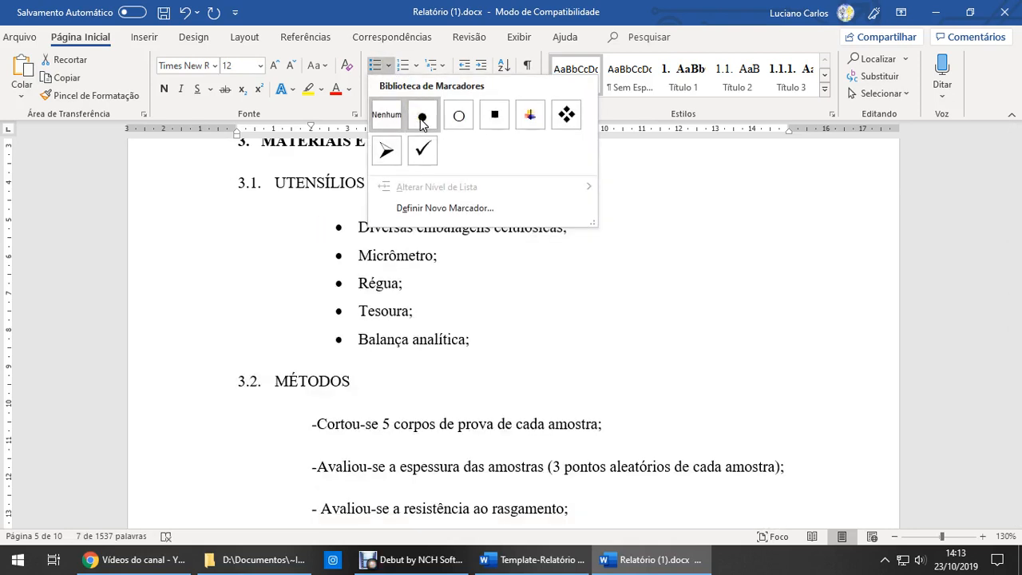
pyautogui.click(430, 209)
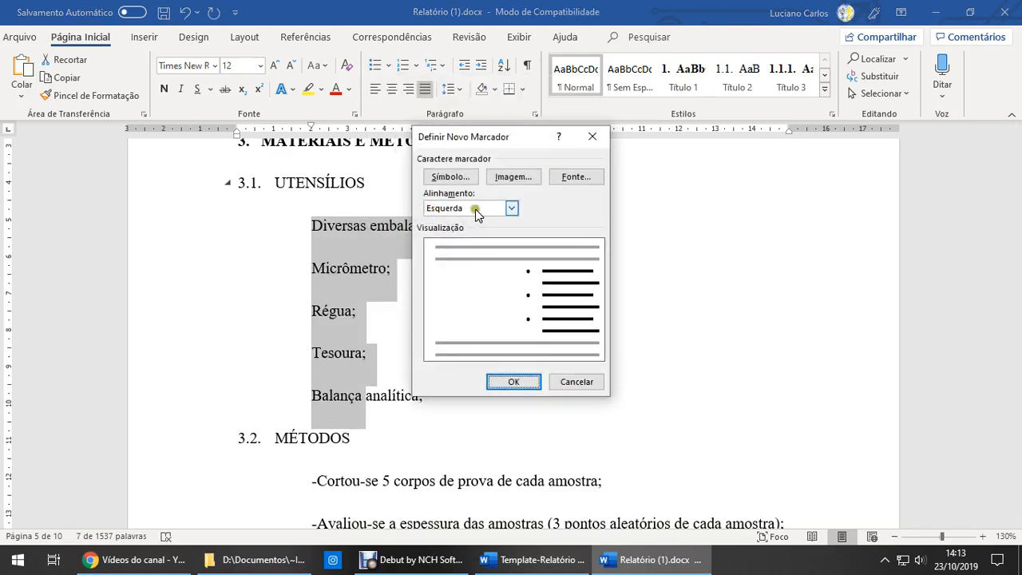
pyautogui.click(461, 179)
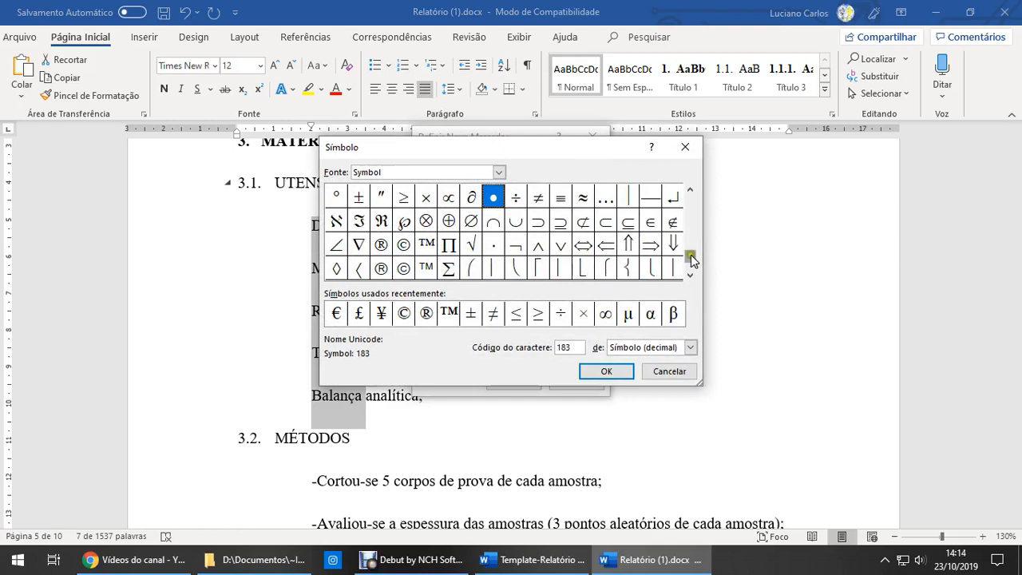
pyautogui.moveTo(691, 261); pyautogui.dragTo(692, 219)
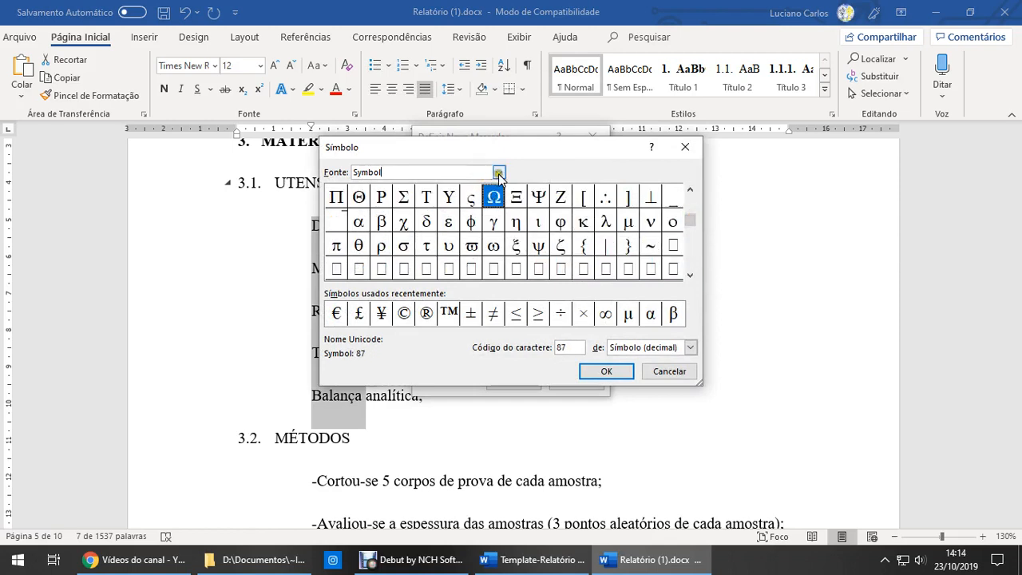
pyautogui.click(499, 174)
pyautogui.moveTo(498, 231); pyautogui.dragTo(498, 191)
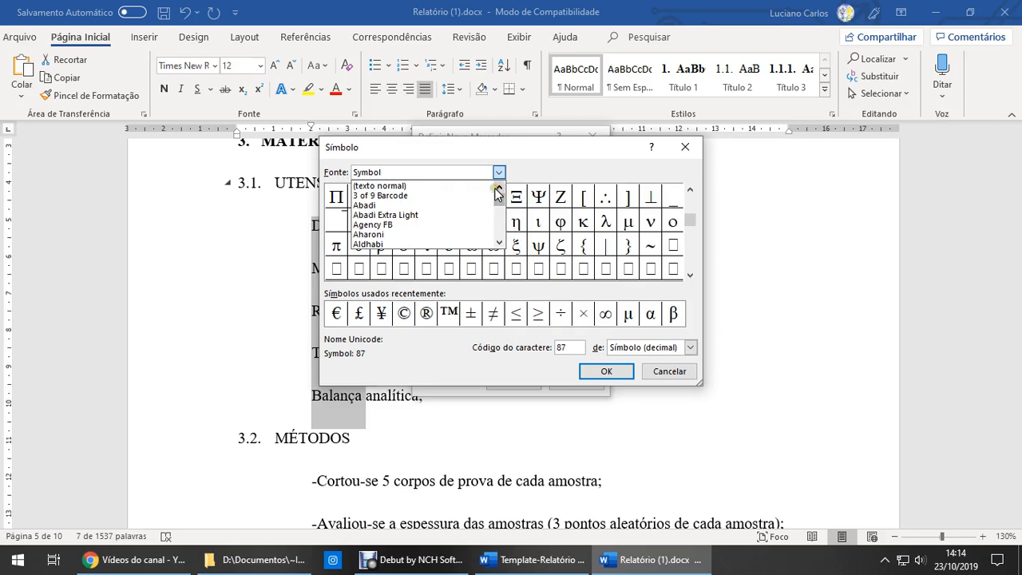
pyautogui.write('tyme')
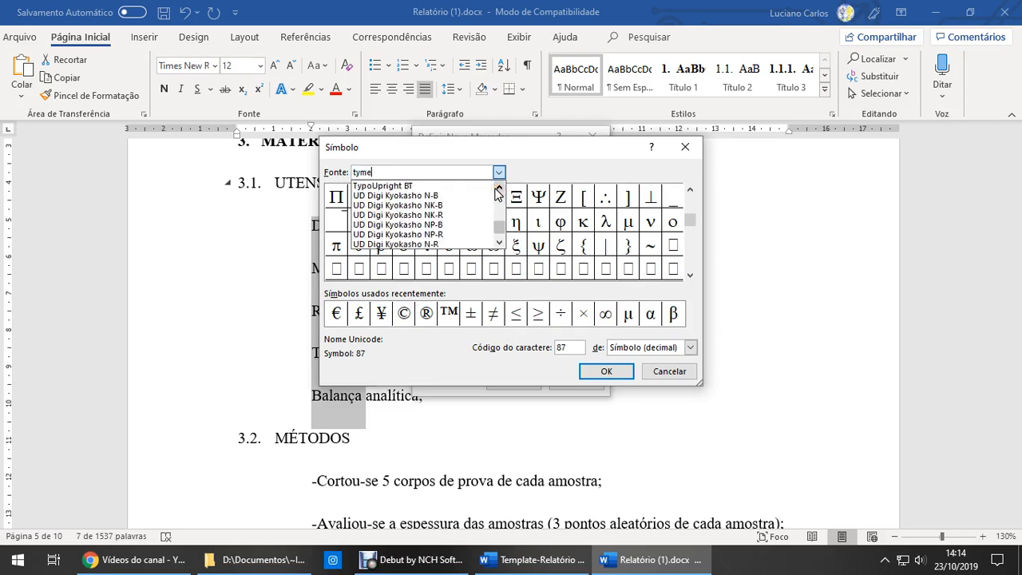
pyautogui.press('BackSpace')
pyautogui.press('BackSpace')
pyautogui.press('BackSpace')
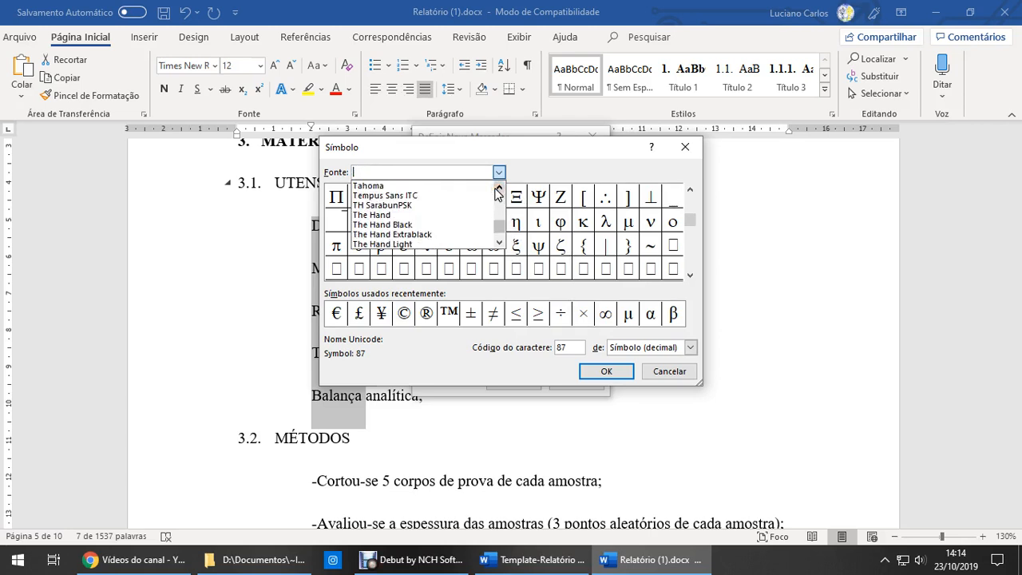
pyautogui.write('time')
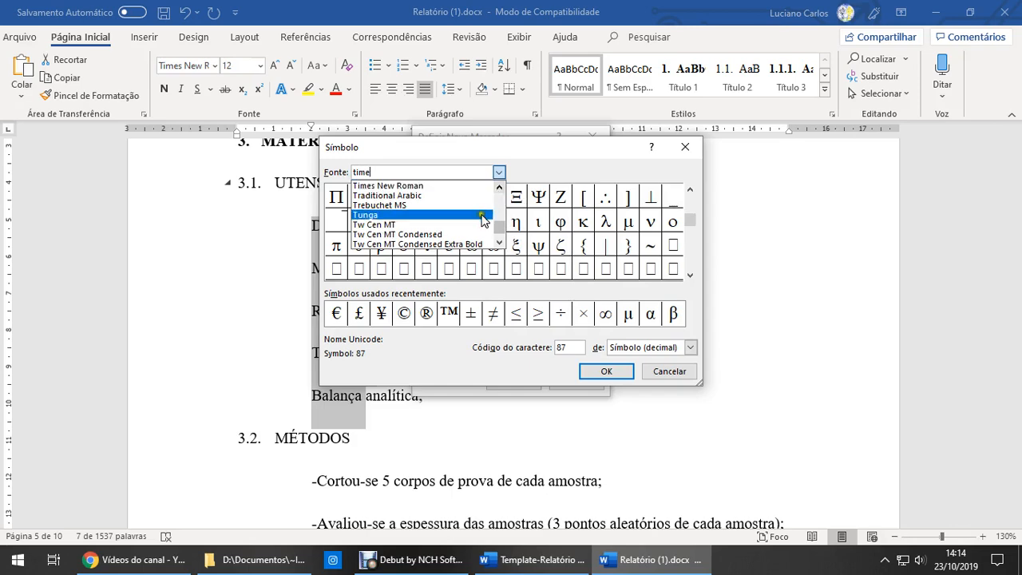
pyautogui.click(467, 186)
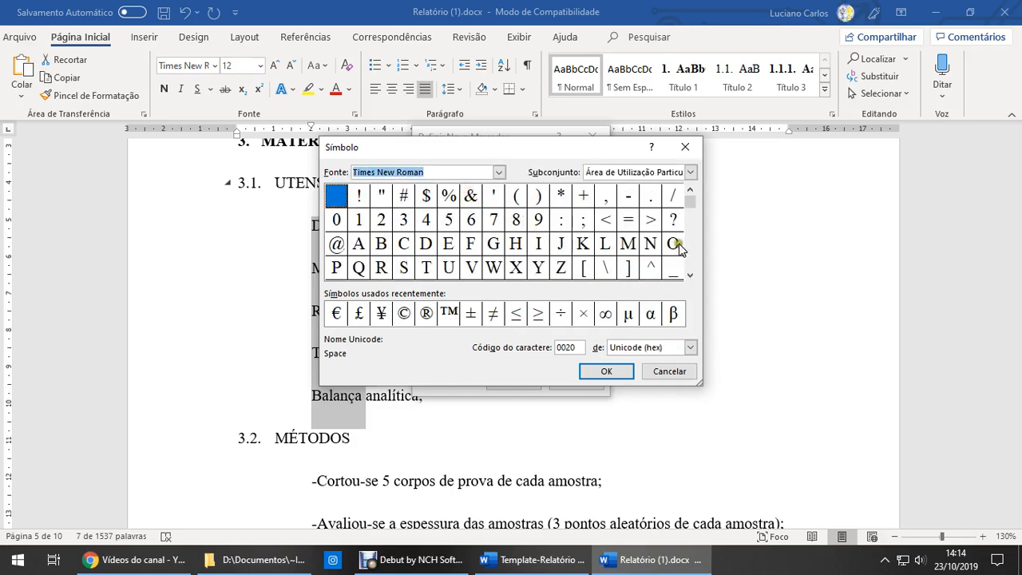
# Step: Choose the hyphen character as the new bullet and apply it to the five UTENSÍLIOS items
pyautogui.click(630, 197)
pyautogui.click(605, 371)
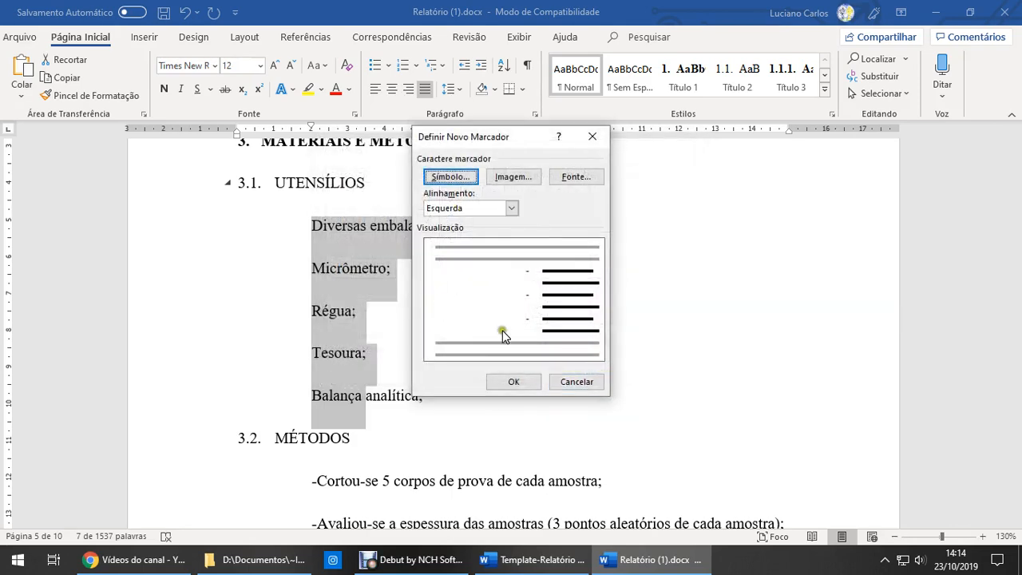
pyautogui.click(521, 382)
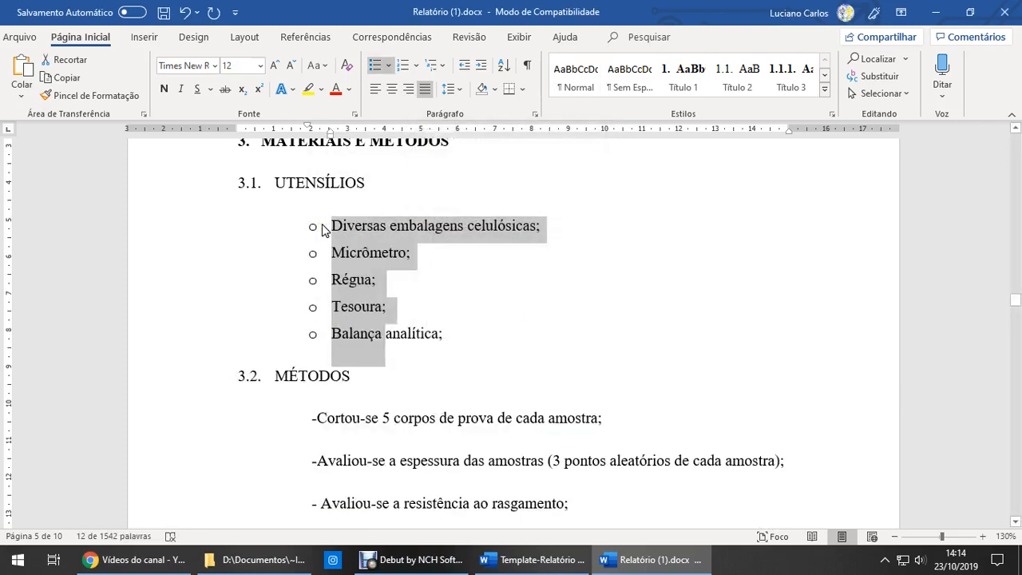
pyautogui.click(390, 67)
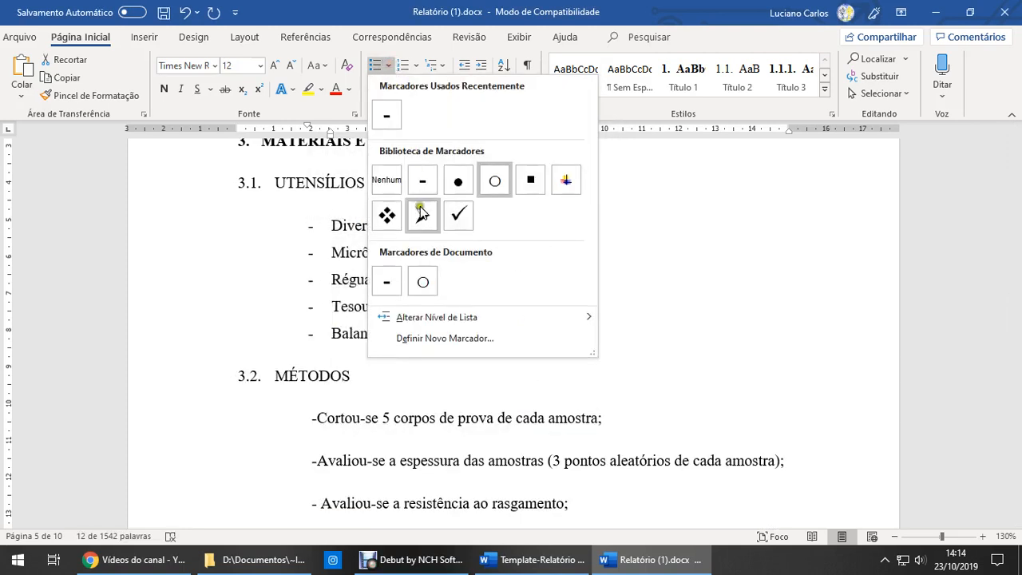
pyautogui.click(418, 187)
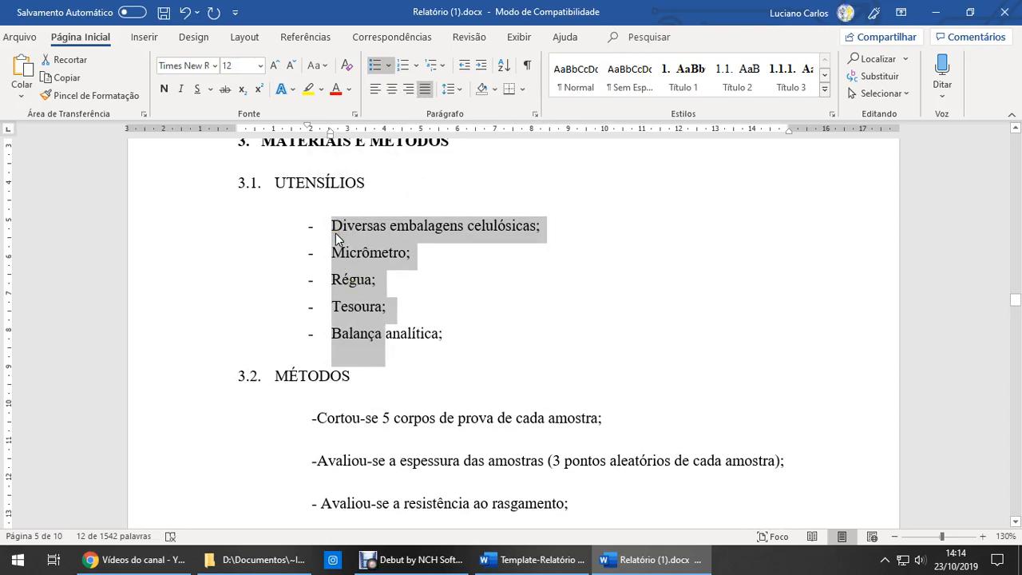
# Step: Try the check mark and arrowhead bullets on the UTENSÍLIOS list and return it to the hyphen bullet
pyautogui.click(389, 65)
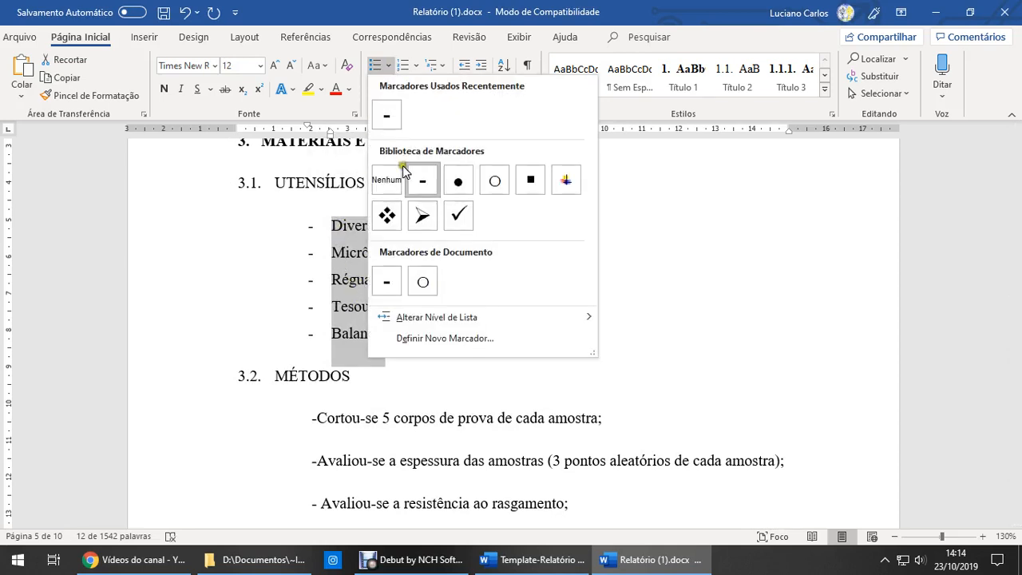
pyautogui.click(455, 215)
pyautogui.click(389, 66)
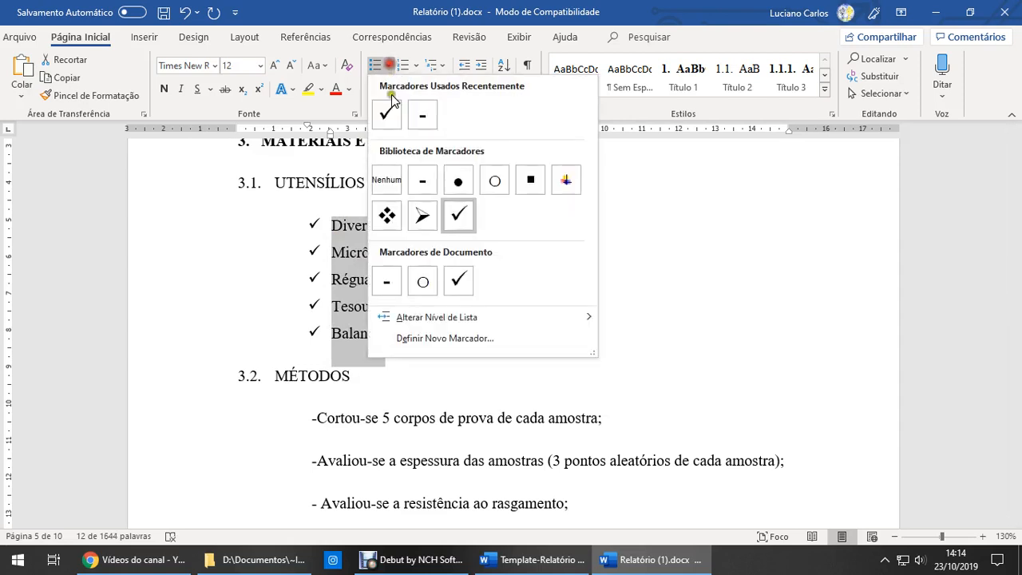
pyautogui.click(419, 217)
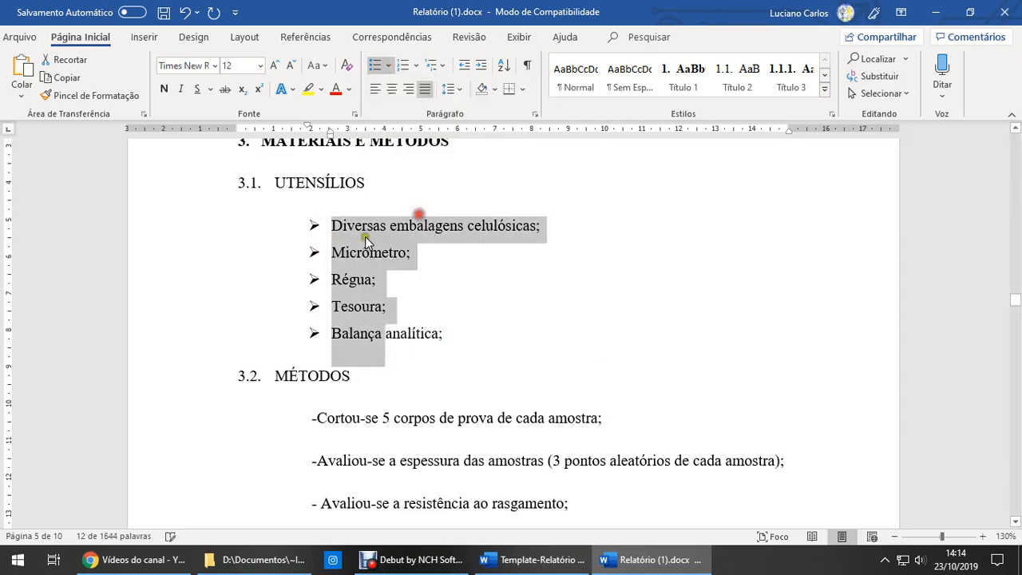
pyautogui.click(388, 65)
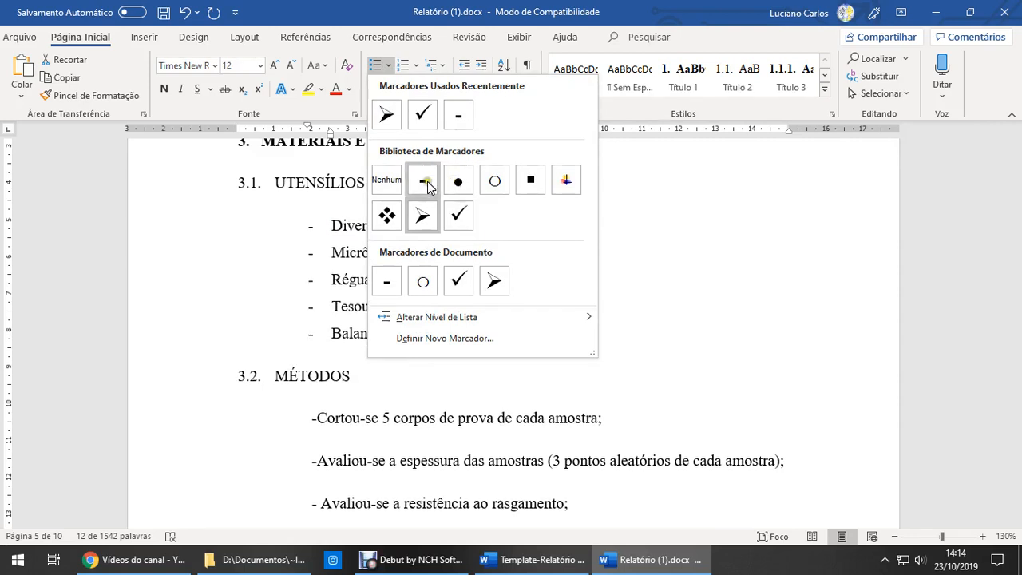
pyautogui.click(423, 182)
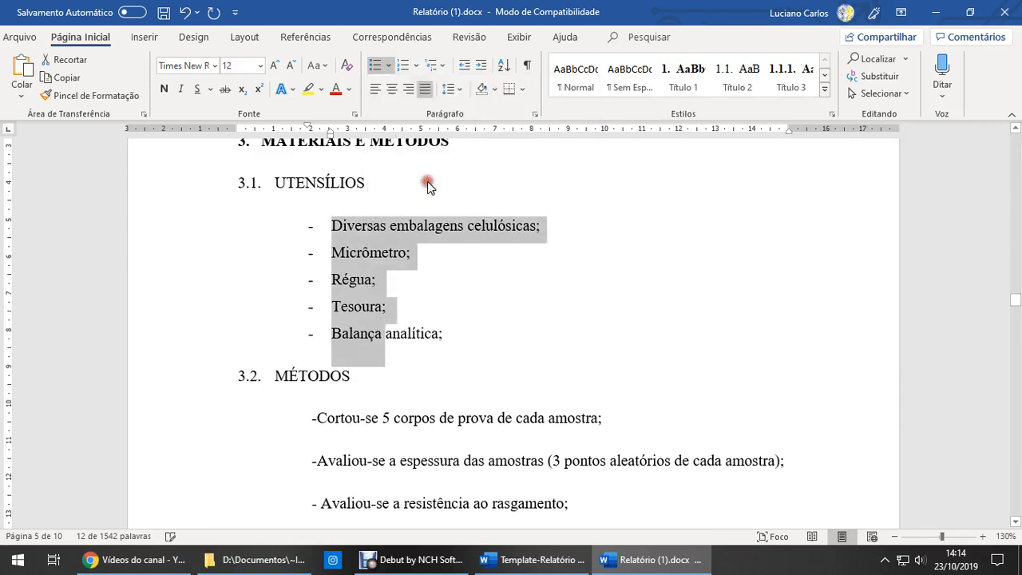
# Step: Set the five UTENSÍLIOS list items to 0 pt spacing after and single (Simples) line spacing
pyautogui.moveTo(354, 224); pyautogui.dragTo(359, 332)
pyautogui.click(345, 227)
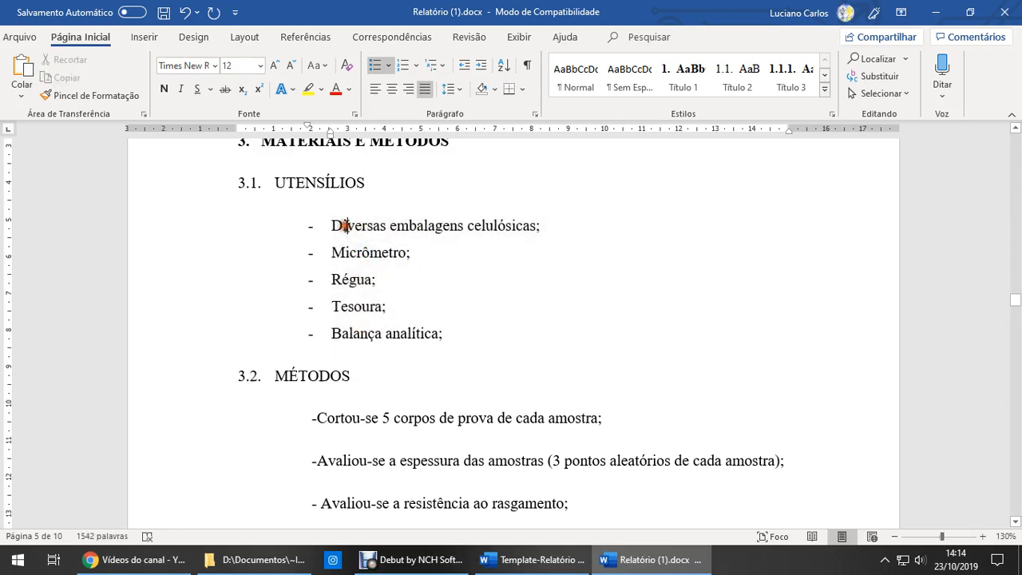
pyautogui.moveTo(354, 222); pyautogui.dragTo(406, 335)
pyautogui.click(354, 227)
pyautogui.moveTo(354, 223); pyautogui.dragTo(404, 343)
pyautogui.click(535, 115)
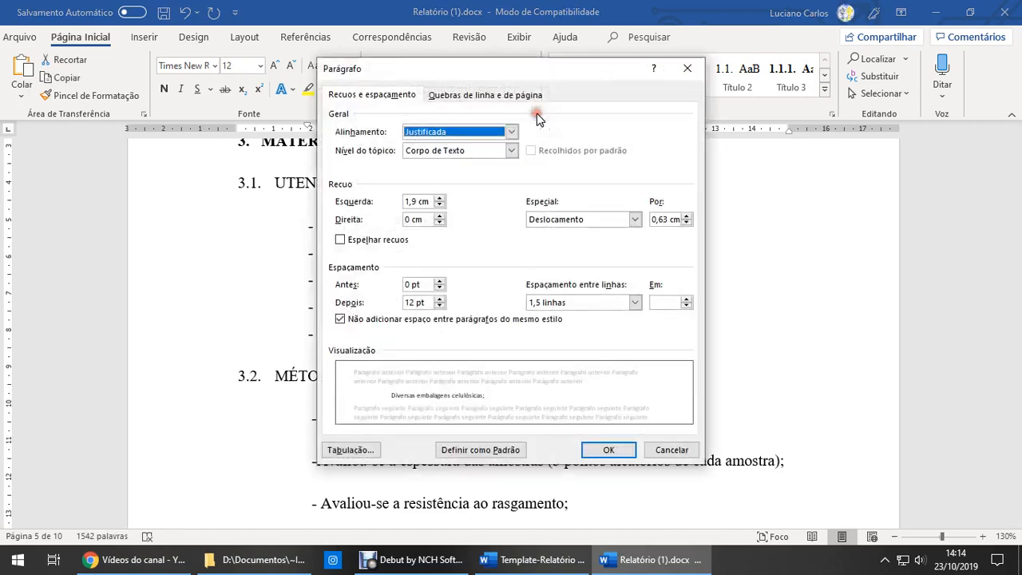
pyautogui.click(440, 306)
pyautogui.click(440, 306)
pyautogui.click(562, 304)
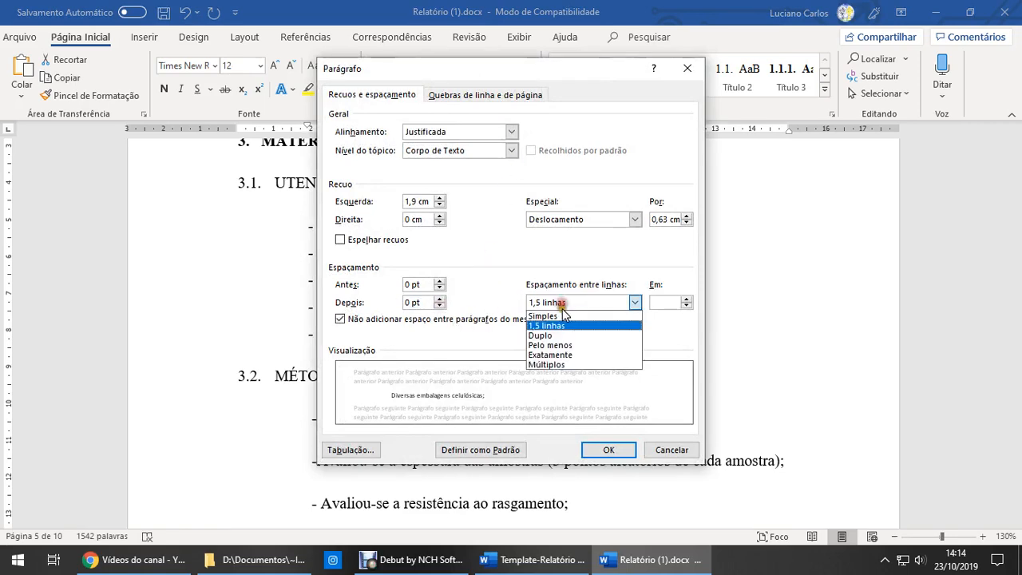
pyautogui.click(564, 316)
pyautogui.click(608, 449)
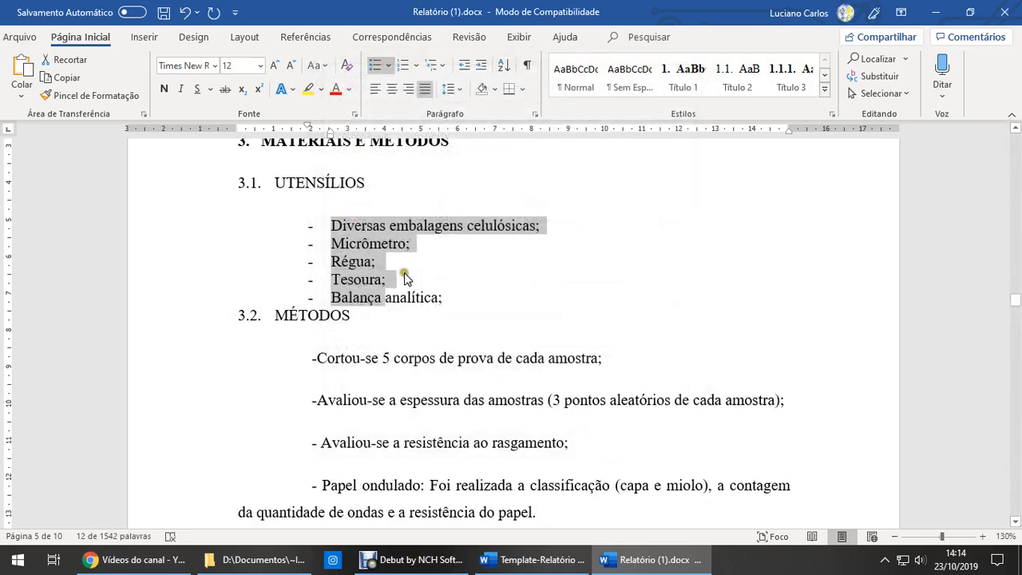
# Step: Examine the spacing around the UTENSÍLIOS list and the paragraph settings of the MÉTODOS heading below it
pyautogui.click(403, 275)
pyautogui.click(338, 195)
pyautogui.click(348, 244)
pyautogui.click(341, 187)
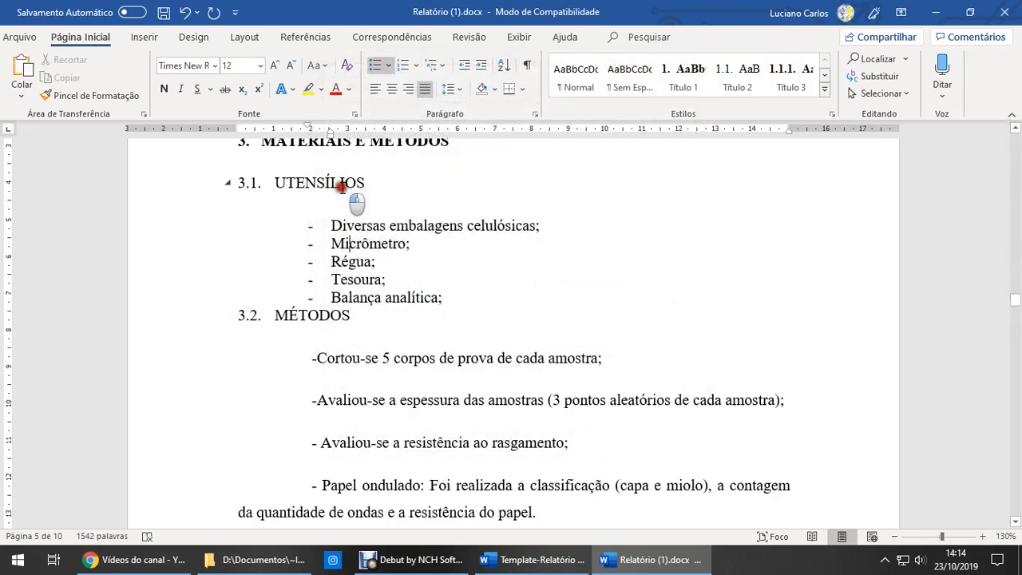
pyautogui.click(386, 299)
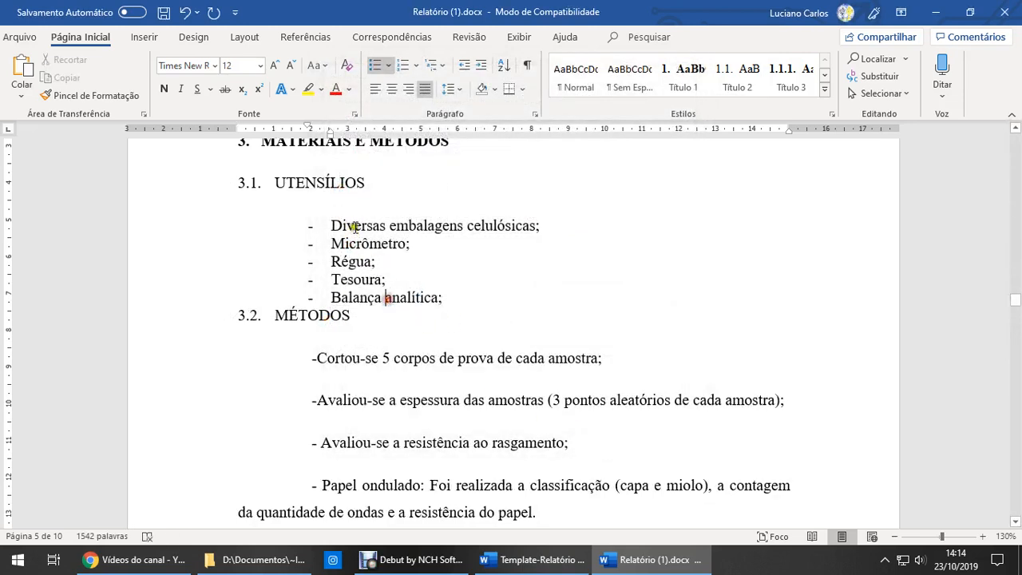
pyautogui.click(292, 318)
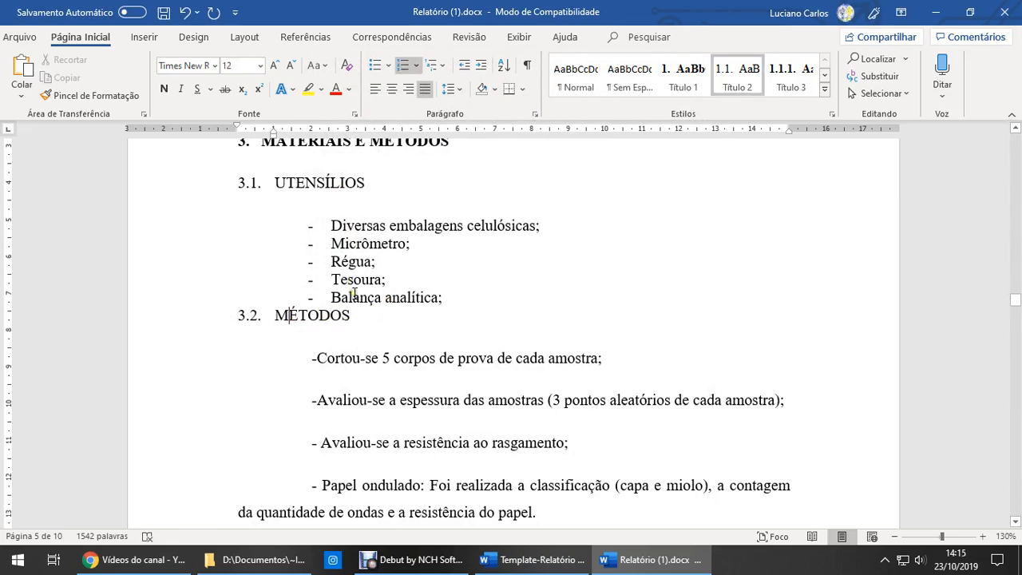
pyautogui.click(354, 301)
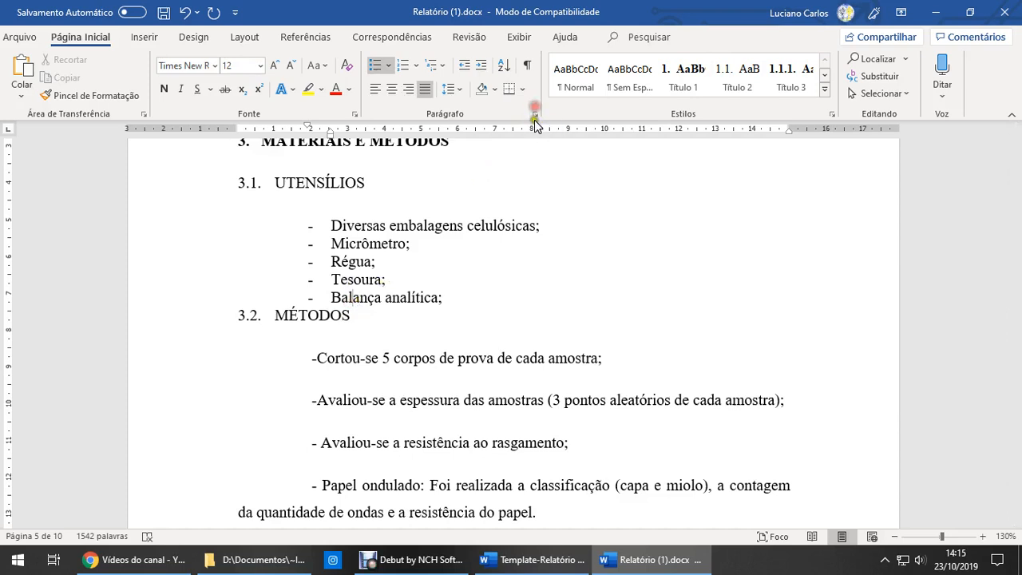
pyautogui.moveTo(324, 297); pyautogui.dragTo(441, 298)
pyautogui.click(329, 315)
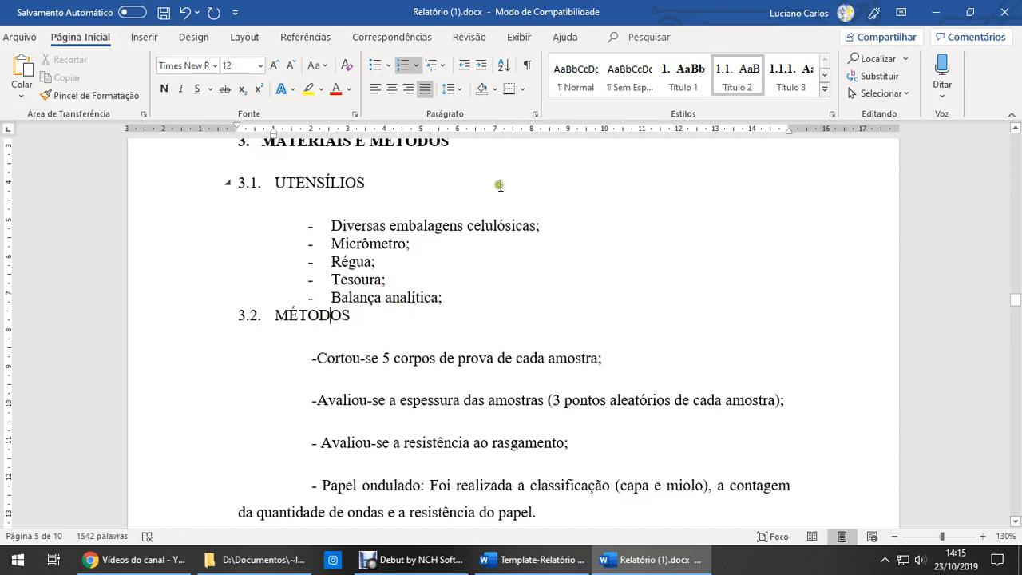
pyautogui.click(534, 116)
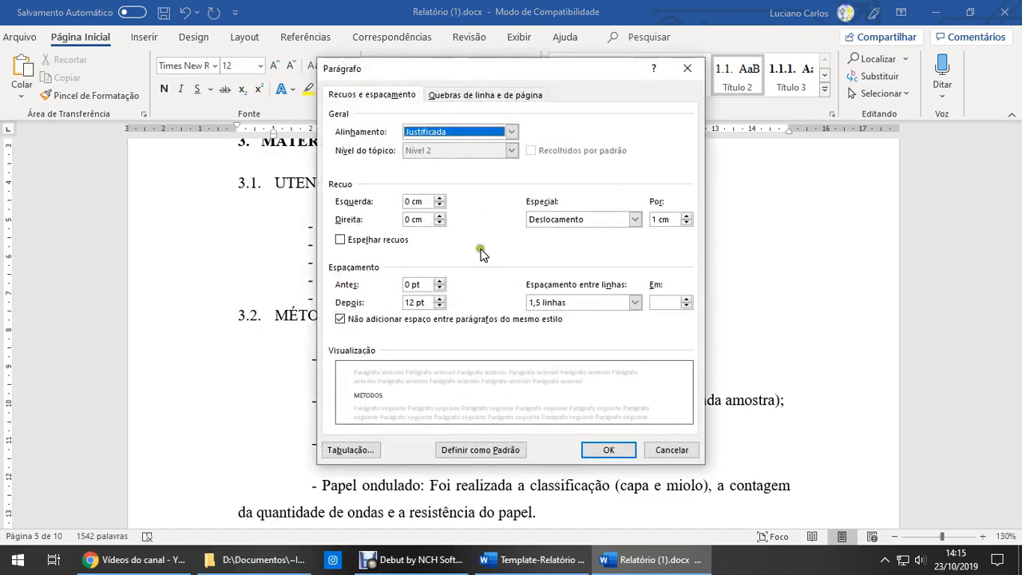
pyautogui.click(668, 449)
# Step: Set the spacing after the last list item, "Balança analítica;", to 12 pt
pyautogui.click(425, 297)
pyautogui.click(536, 118)
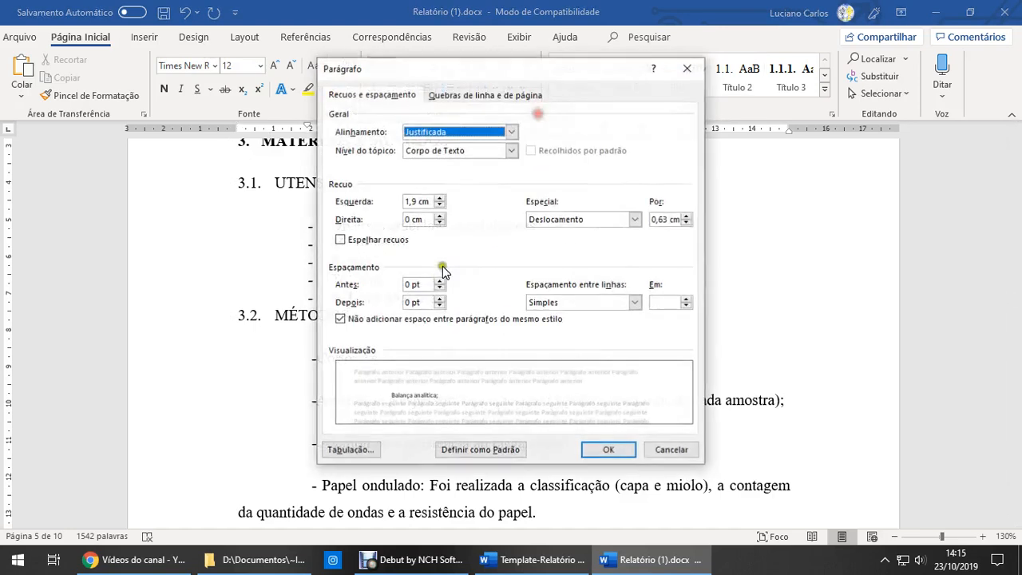
pyautogui.doubleClick(413, 303)
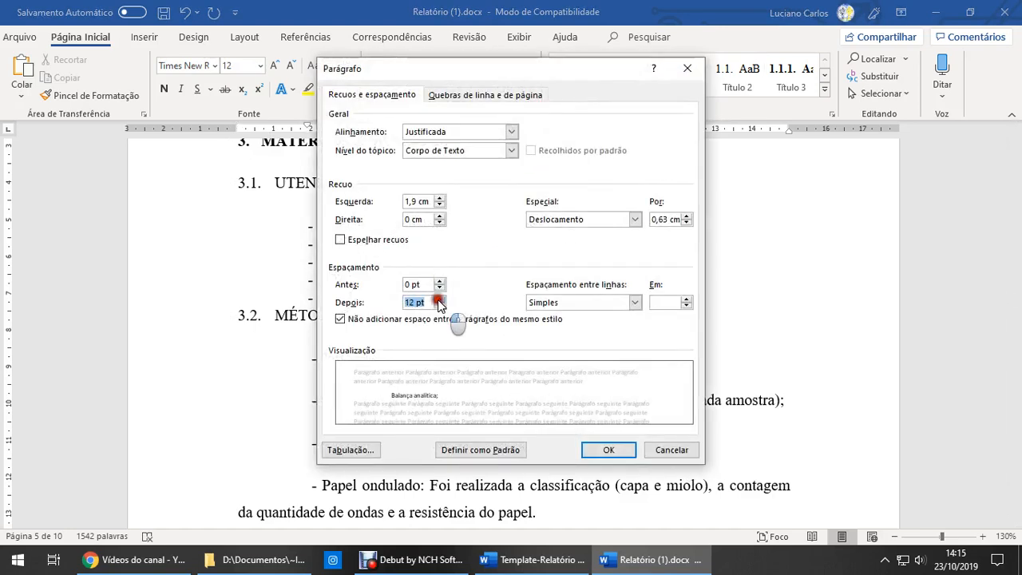
pyautogui.click(609, 449)
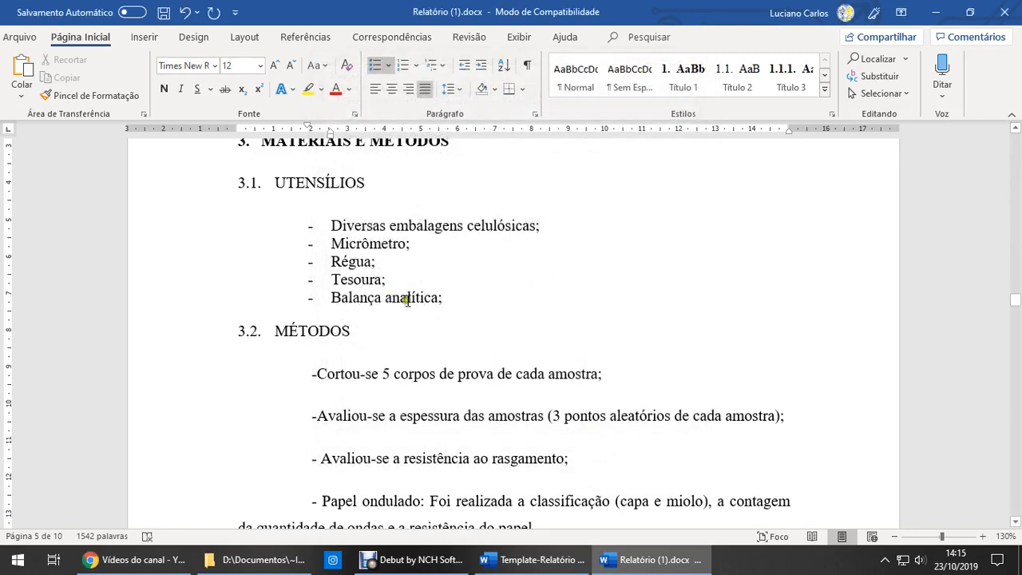
# Step: Remove the typed hyphens and extra spaces in front of the four items under MÉTODOS
pyautogui.click(326, 159)
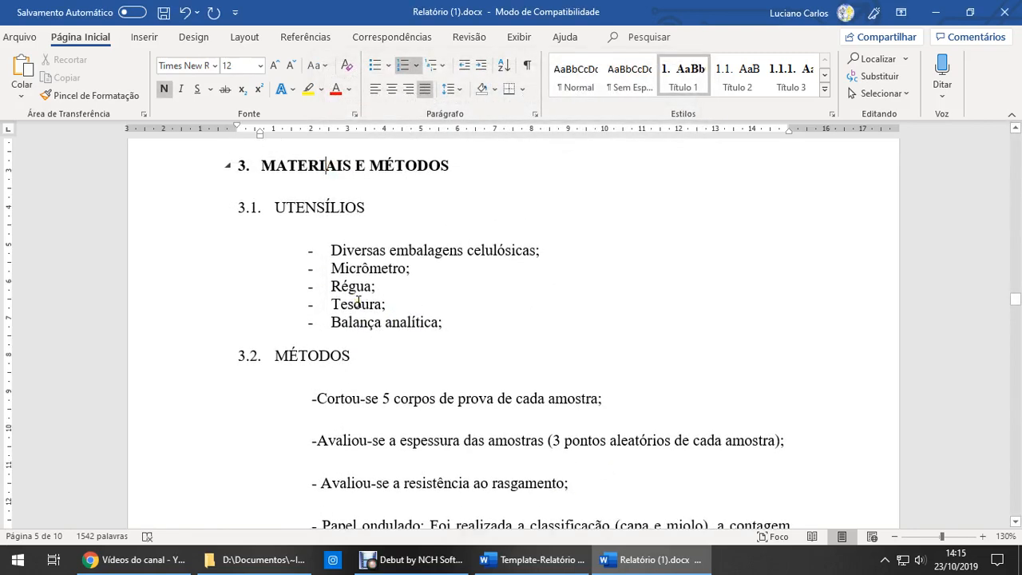
pyautogui.scroll(-2, 358, 302)
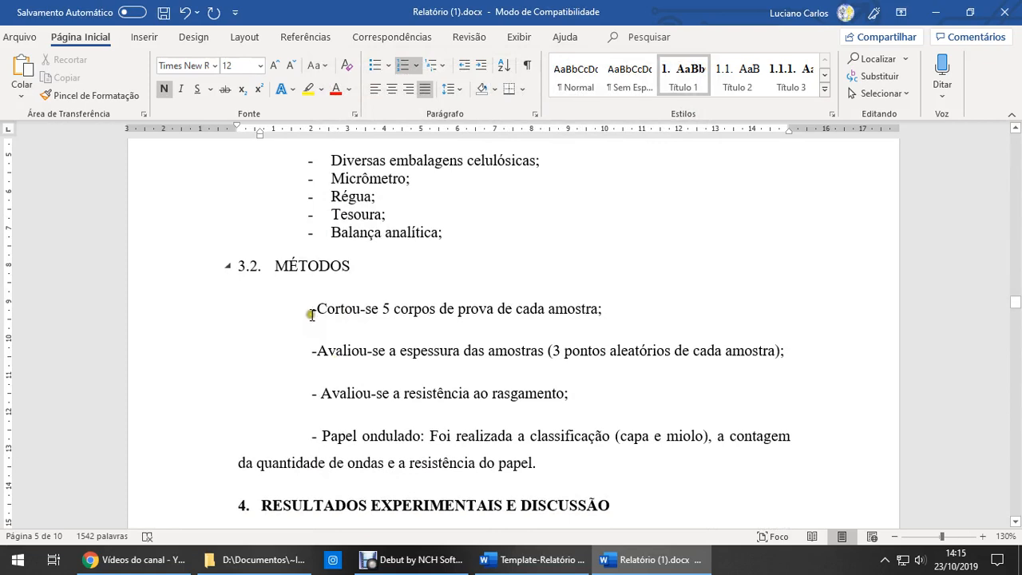
pyautogui.click(314, 308)
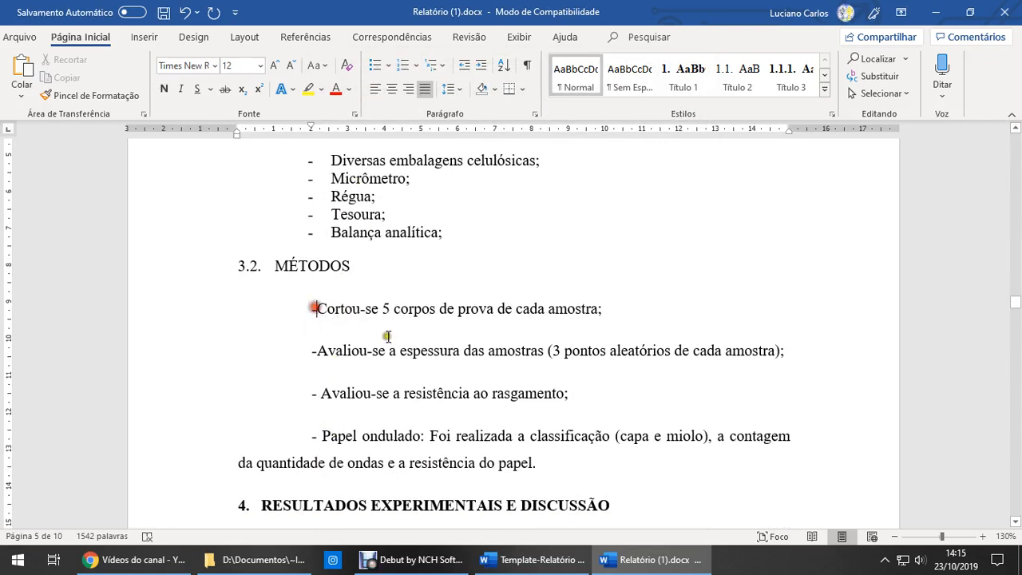
pyautogui.press('Delete')
pyautogui.click(312, 350)
pyautogui.press('Delete')
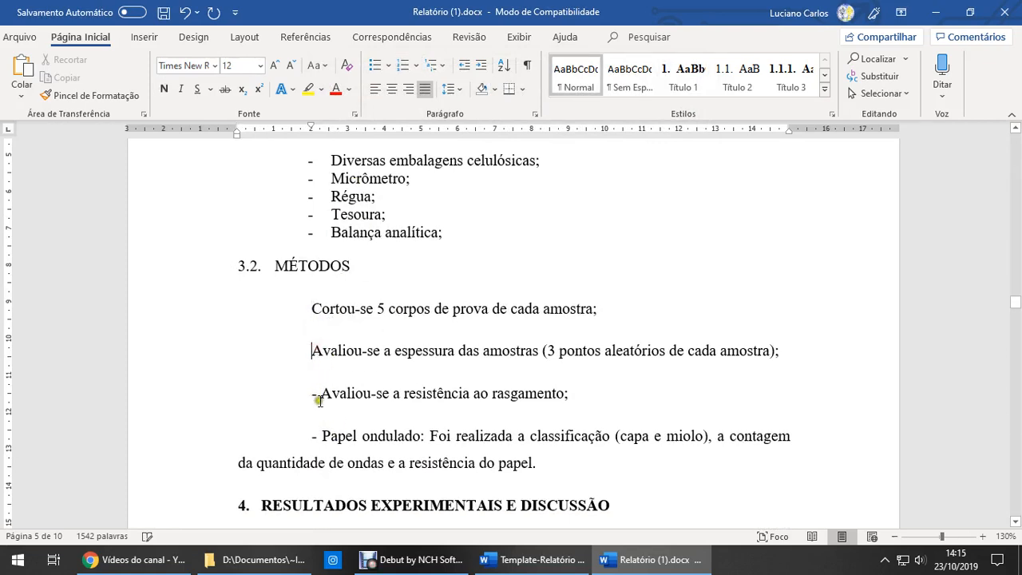
pyautogui.click(317, 393)
pyautogui.press('Delete')
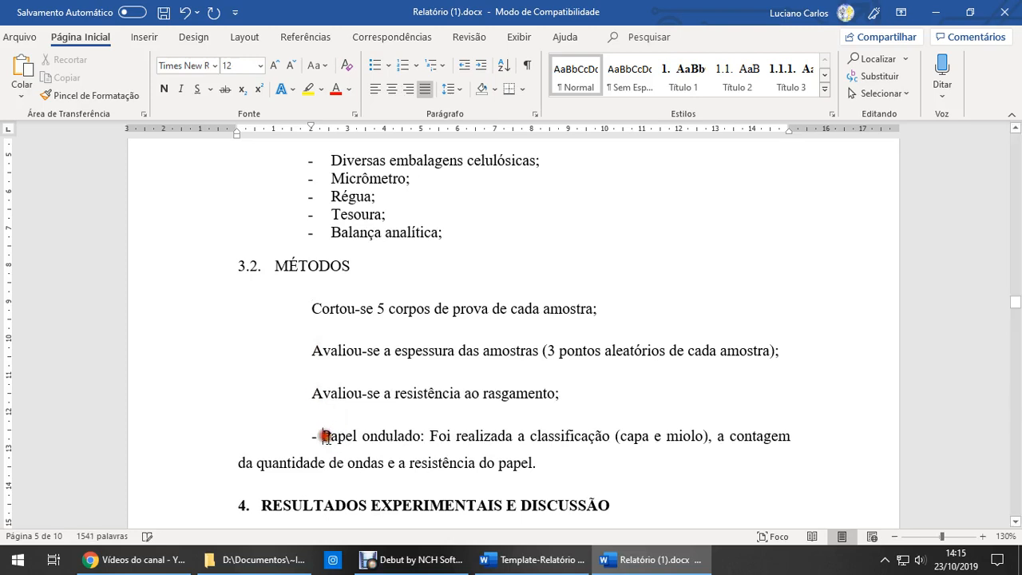
pyautogui.click(324, 435)
pyautogui.press('BackSpace')
pyautogui.press('BackSpace')
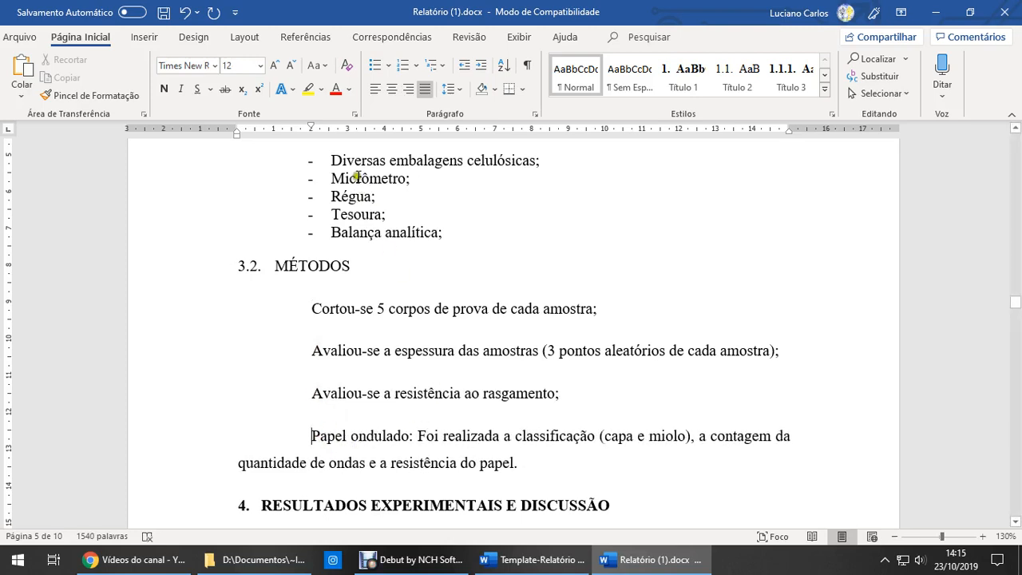
# Step: Copy the hyphen list formatting from the "Micrômetro;" item onto the four MÉTODOS items
pyautogui.click(354, 178)
pyautogui.click(99, 95)
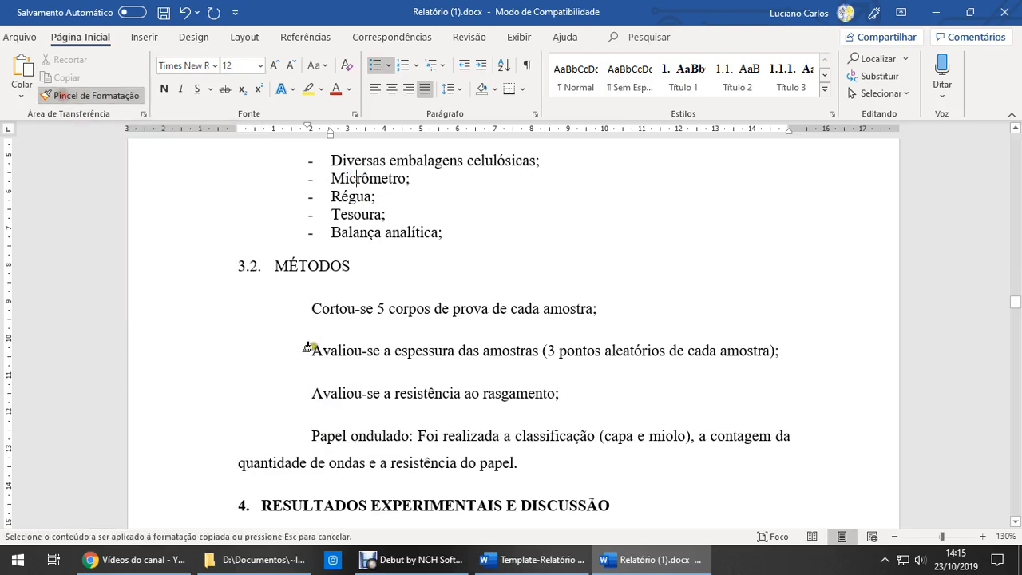
pyautogui.moveTo(286, 310)
pyautogui.mouseDown()
pyautogui.moveTo(299, 454)
pyautogui.moveTo(290, 461)
pyautogui.mouseUp()
pyautogui.click(373, 326)
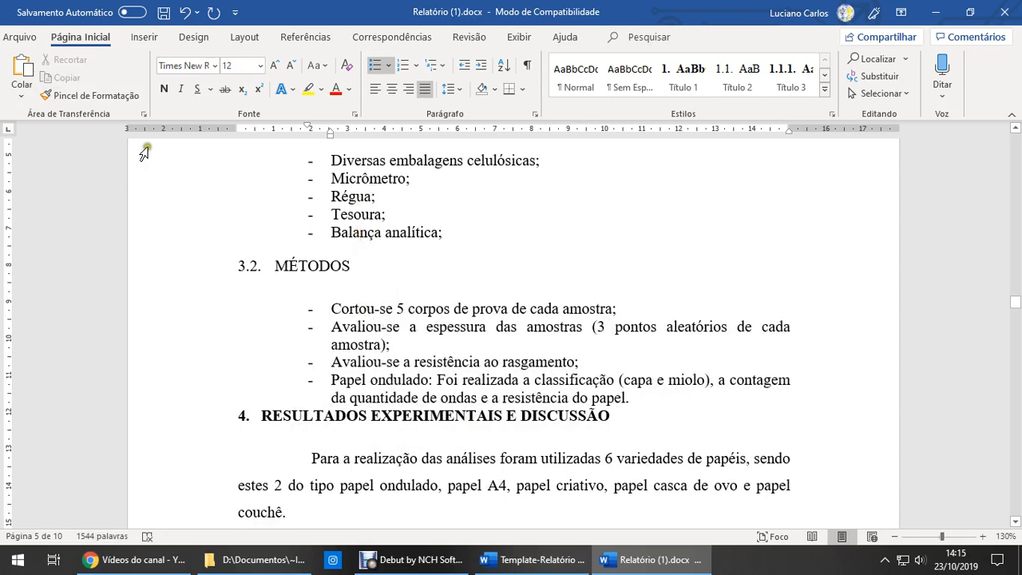
# Step: Set the spacing after the last bullet under 3.2 MÉTODOS, the "Papel ondulado" item, to 12 pt
pyautogui.click(96, 95)
pyautogui.click(275, 384)
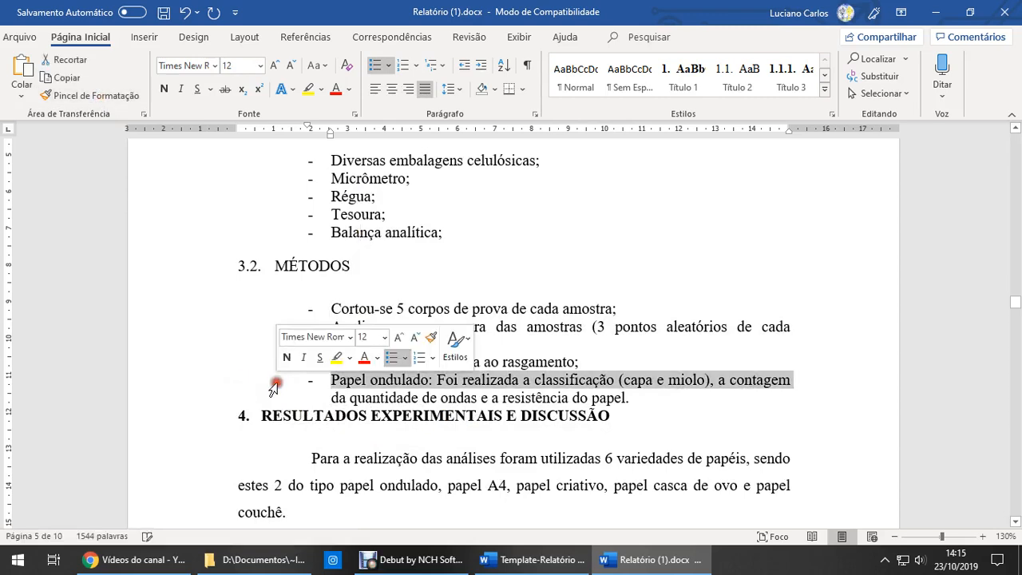
pyautogui.click(379, 391)
pyautogui.click(539, 113)
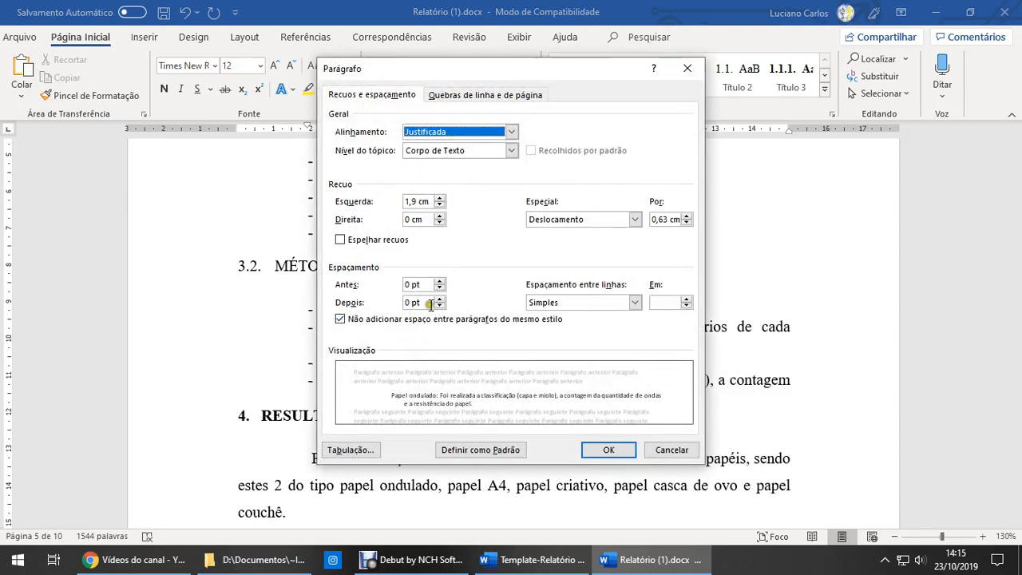
pyautogui.click(439, 299)
pyautogui.click(439, 298)
pyautogui.click(594, 447)
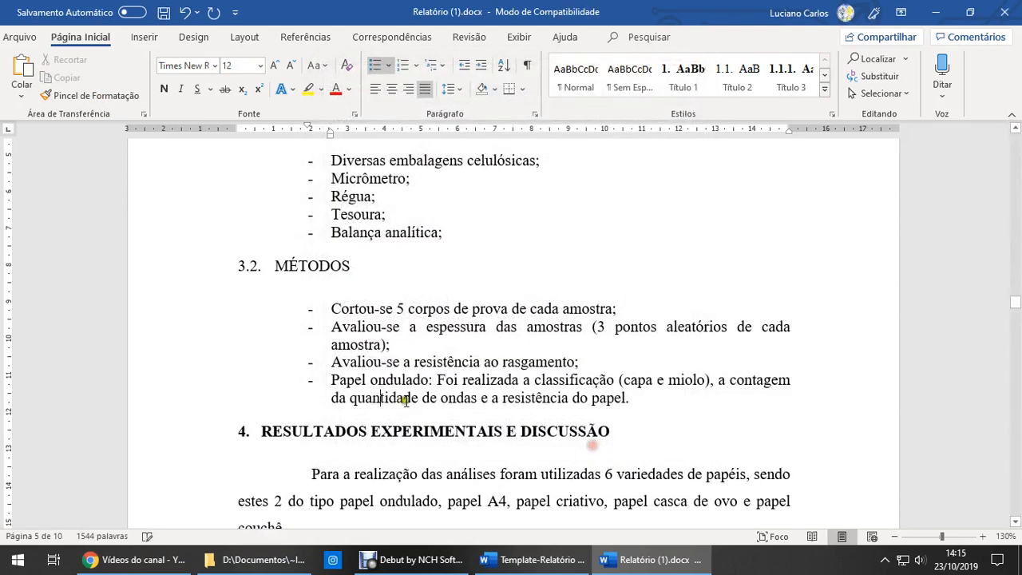
# Step: Delete the empty paragraph between the introductory text of section 4 and the "Figura 1- Variedades de papéis" caption
pyautogui.click(391, 430)
pyautogui.scroll(-1, 519, 447)
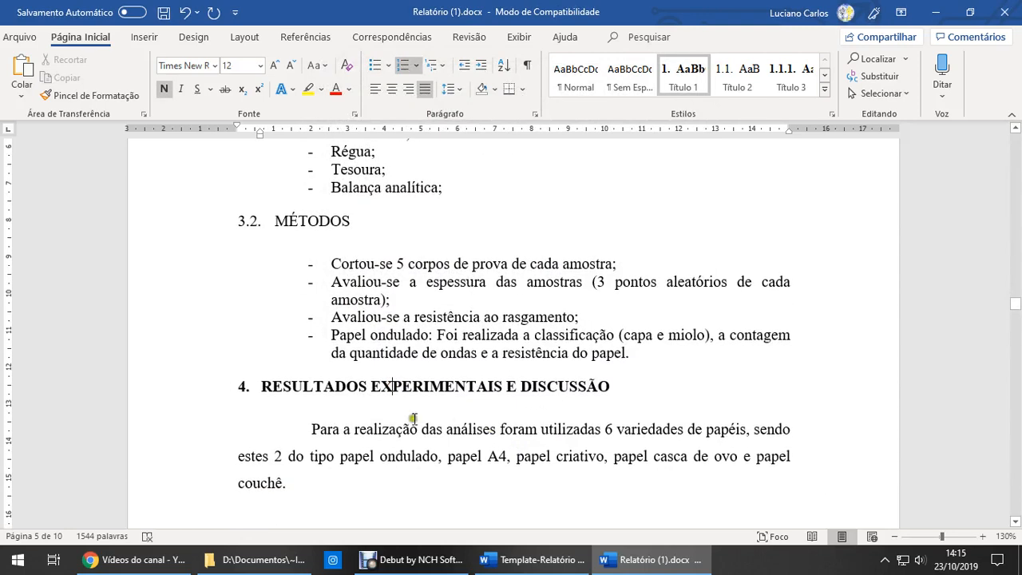
pyautogui.scroll(-2, 327, 355)
pyautogui.scroll(-2, 343, 296)
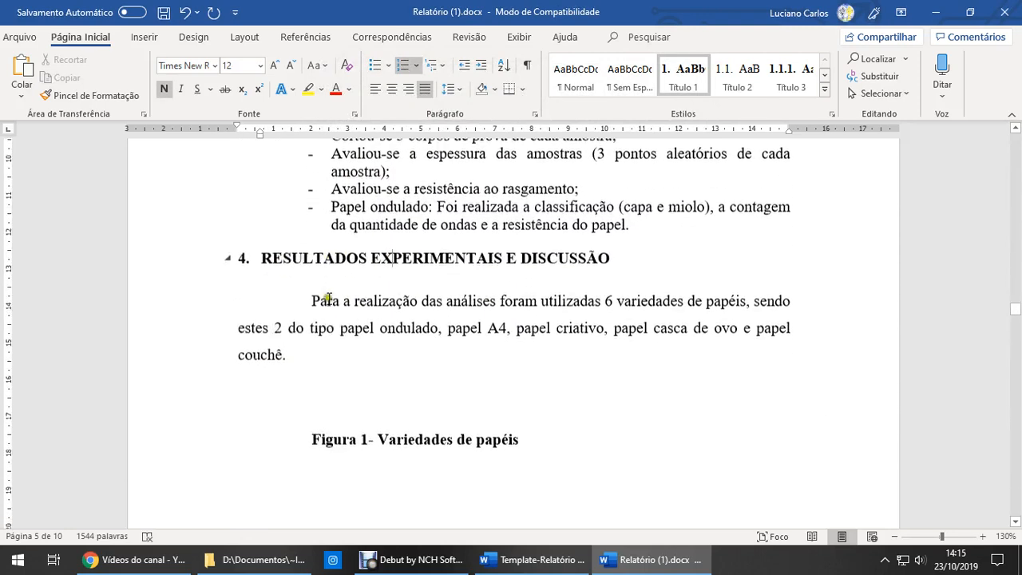
pyautogui.click(343, 303)
pyautogui.click(346, 345)
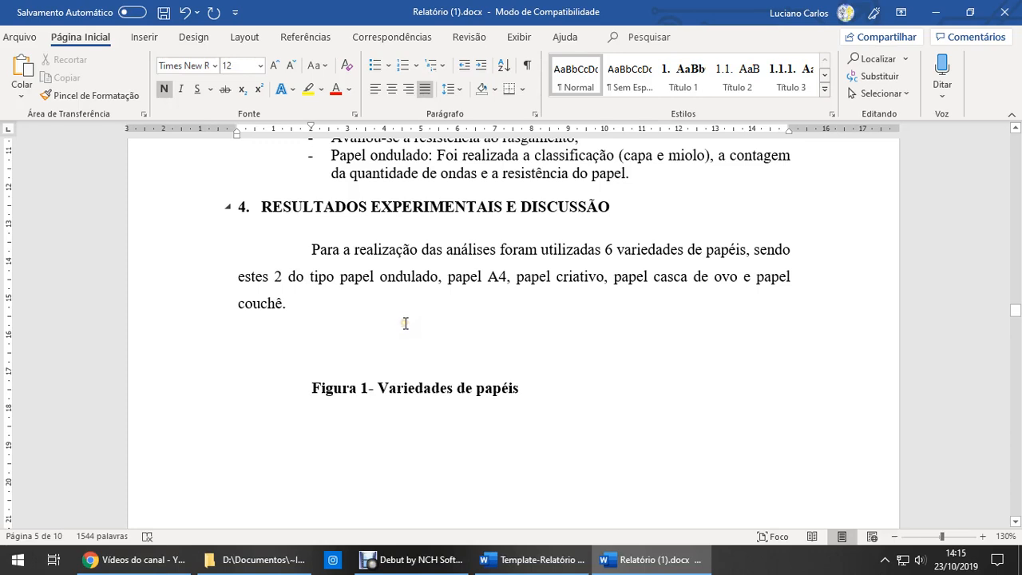
pyautogui.press('Delete')
# Step: Check the paragraph marks around the Figura 1 caption by showing the nonprinting characters and hiding them again
pyautogui.click(527, 65)
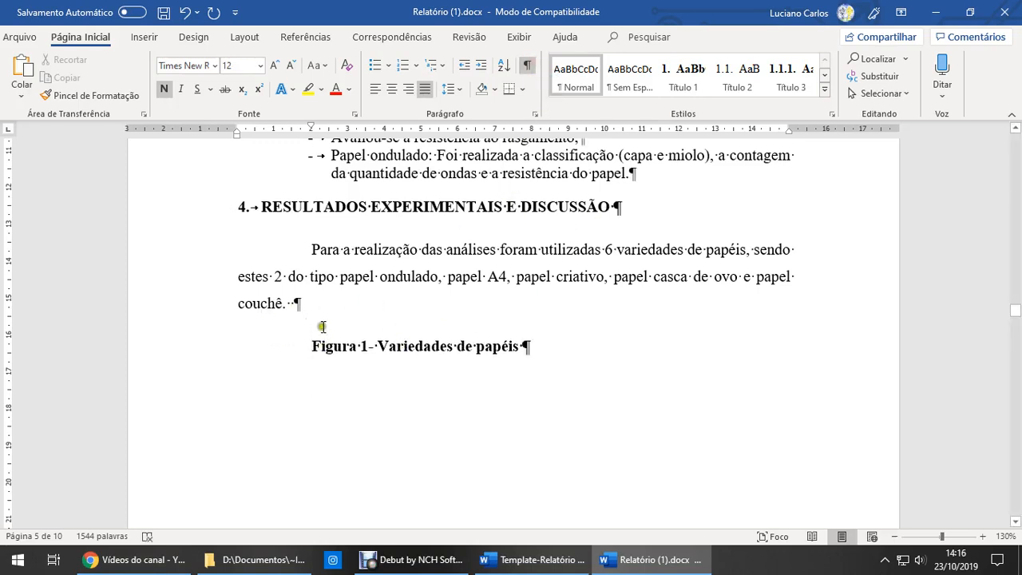
pyautogui.click(313, 317)
pyautogui.click(312, 345)
pyautogui.click(527, 66)
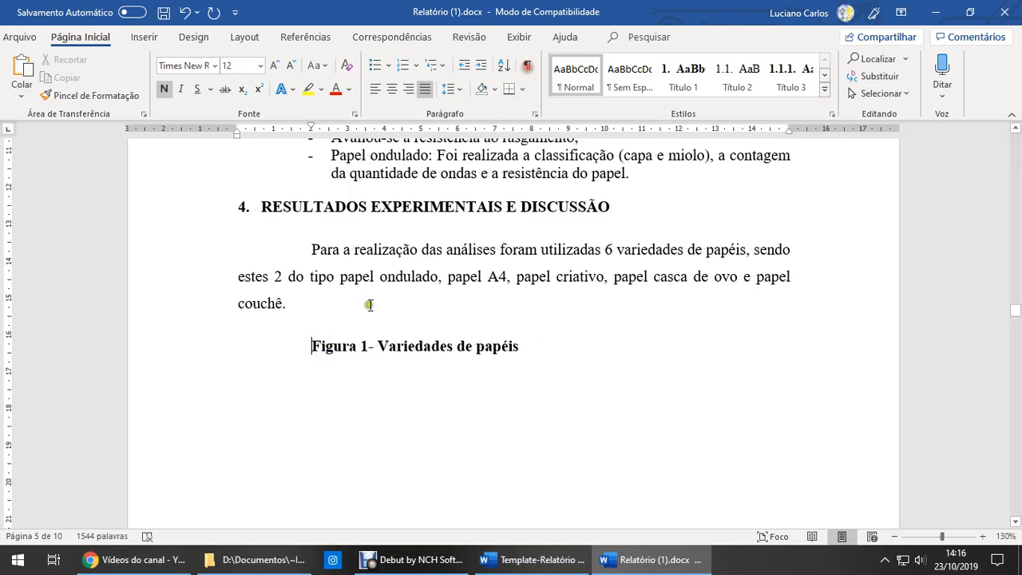
# Step: Shrink the paper samples picture proportionally to about half its width so it fits on the page under the Figura 1 caption
pyautogui.scroll(-8, 369, 304)
pyautogui.scroll(4, 455, 354)
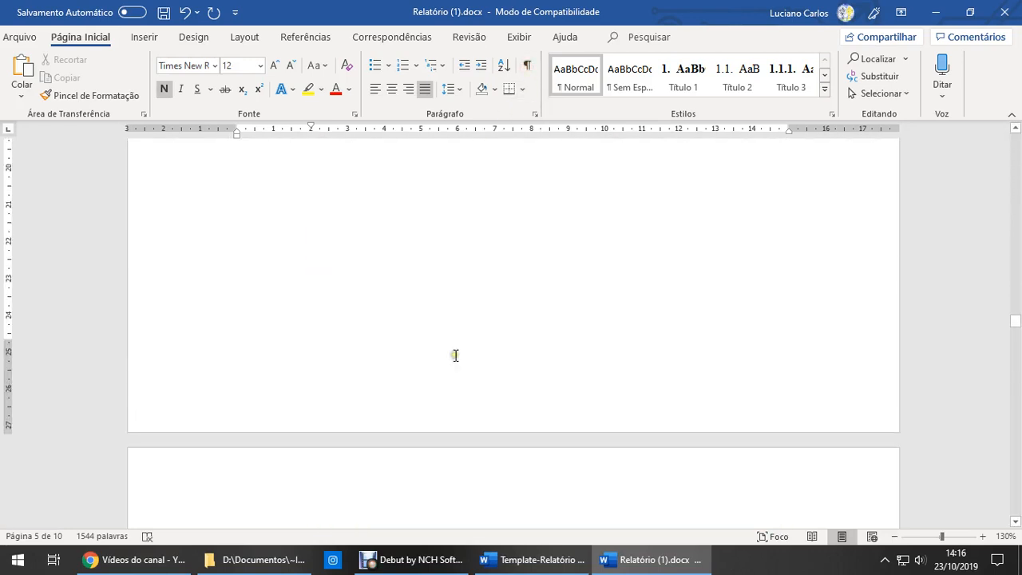
pyautogui.scroll(3, 454, 355)
pyautogui.scroll(-8, 445, 315)
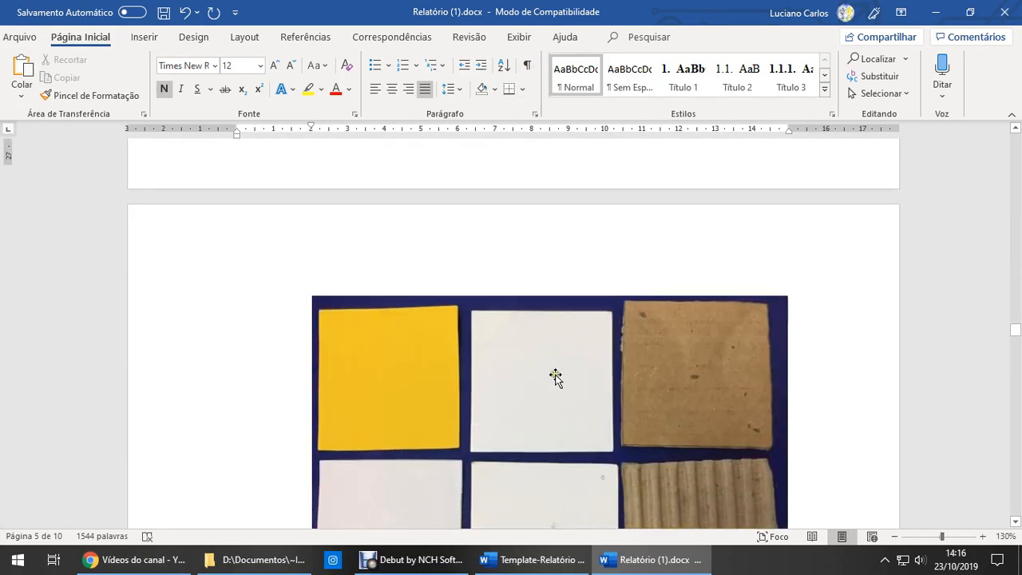
pyautogui.click(432, 327)
pyautogui.moveTo(312, 374); pyautogui.dragTo(543, 200)
pyautogui.scroll(4, 496, 295)
pyautogui.scroll(-1, 495, 302)
pyautogui.click(466, 246)
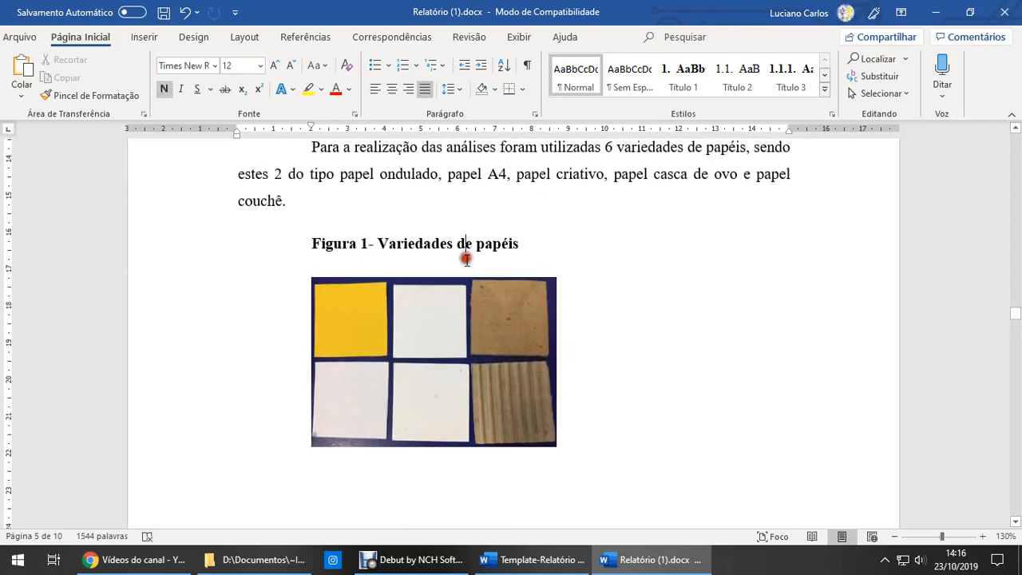
# Step: Select the Figura 1 caption in the report and examine how the template document formats its own Figura 1 caption
pyautogui.moveTo(296, 241); pyautogui.dragTo(528, 241)
pyautogui.click(531, 559)
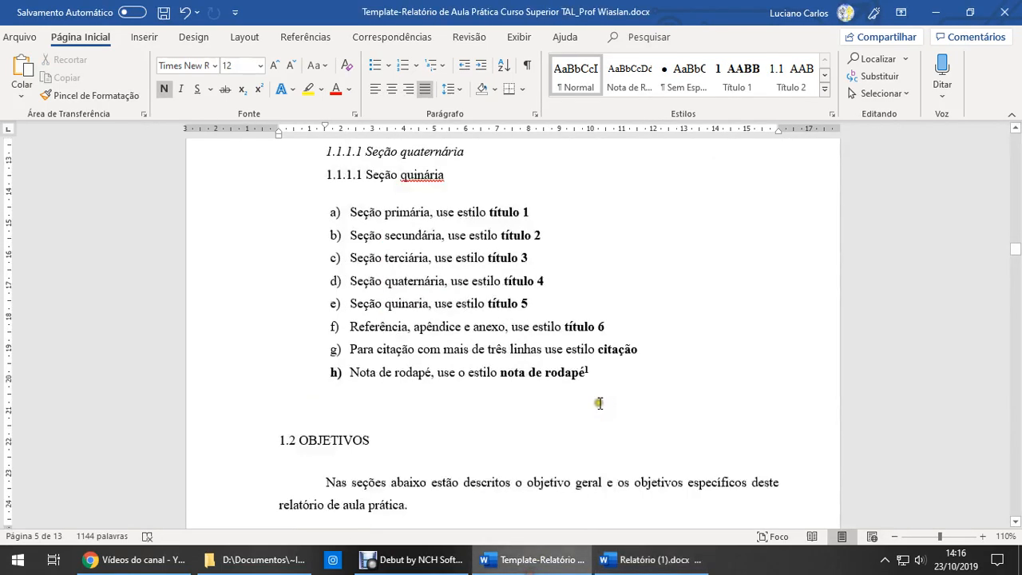
pyautogui.scroll(-10, 599, 399)
pyautogui.scroll(-10, 600, 396)
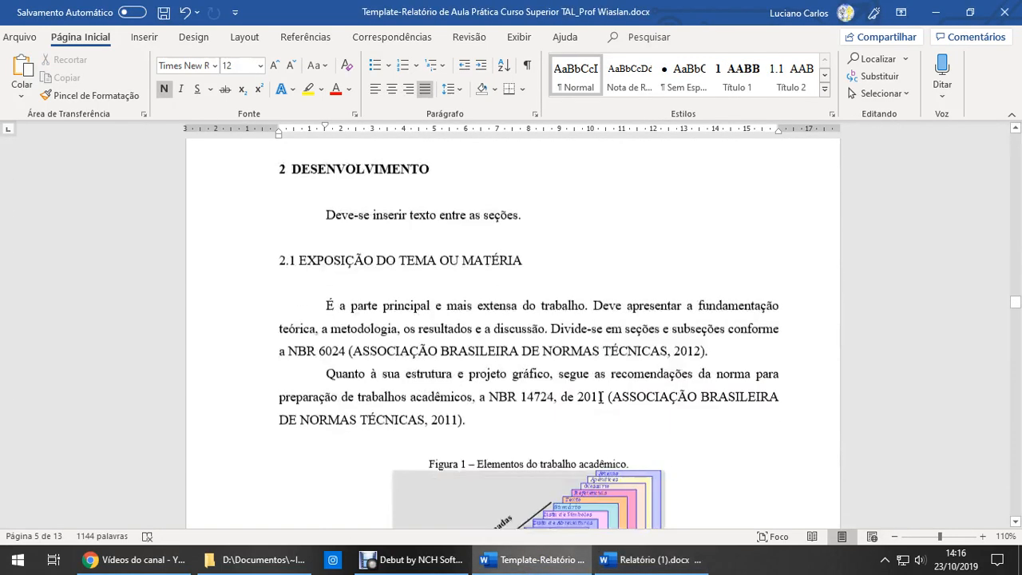
pyautogui.scroll(3, 494, 333)
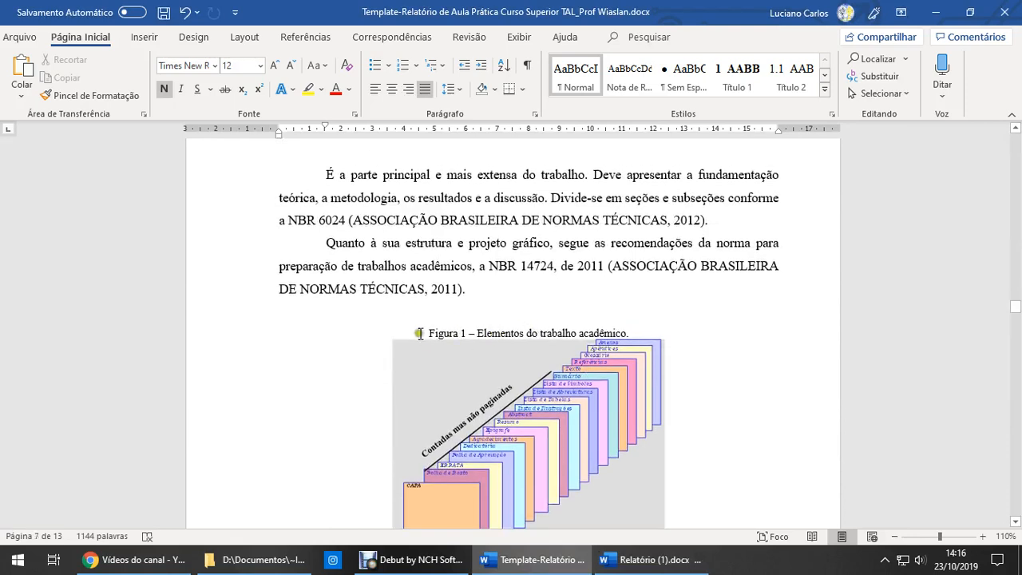
pyautogui.click(545, 333)
pyautogui.click(673, 557)
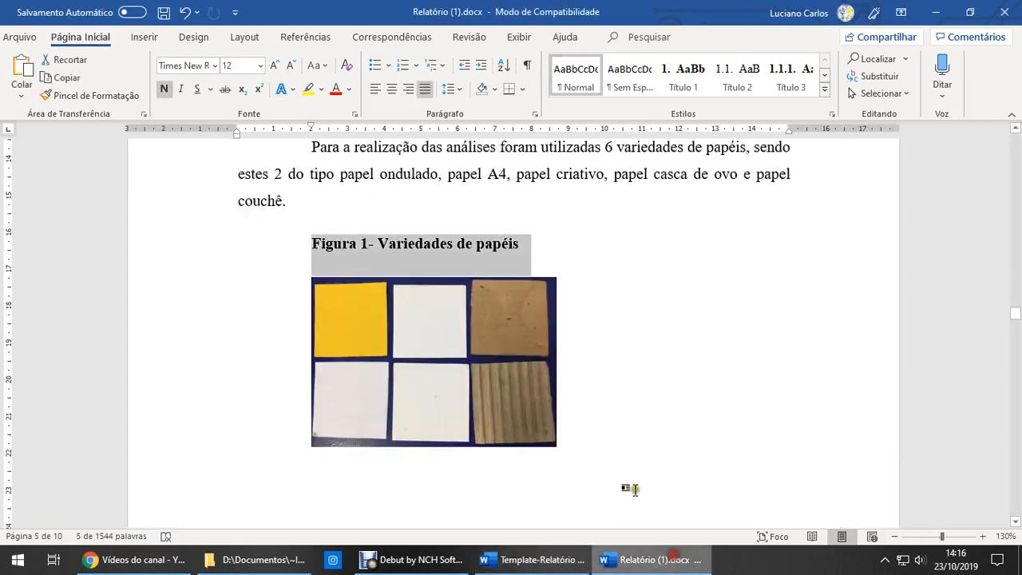
# Step: Remove the bold from the selected Figura 1 caption and set its font size to 10
pyautogui.click(164, 89)
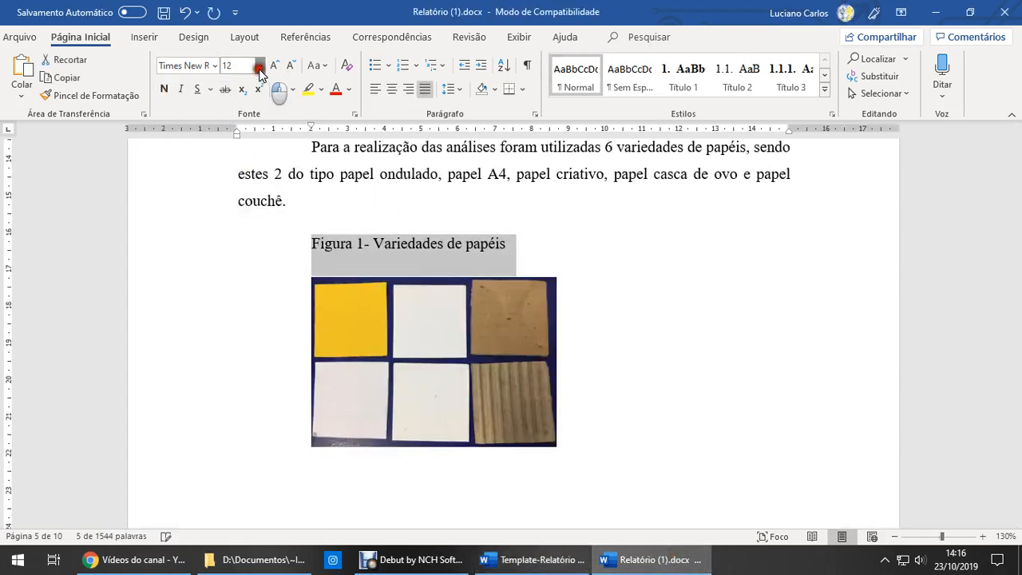
pyautogui.click(259, 70)
pyautogui.click(235, 114)
# Step: Look over the space below the Figura 1 picture and the text on the pages that follow
pyautogui.scroll(-4, 399, 303)
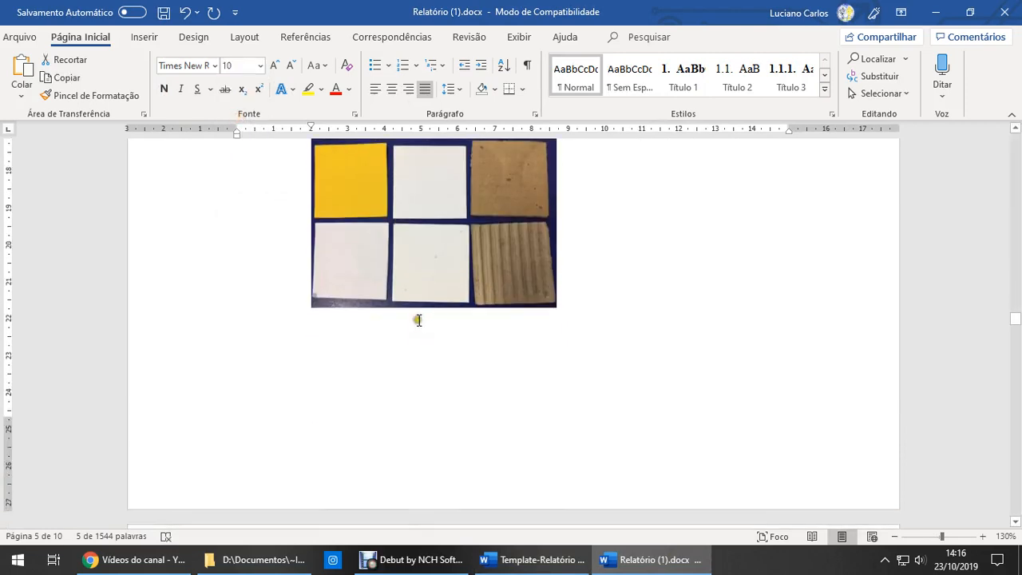
pyautogui.click(418, 320)
pyautogui.scroll(-4, 567, 341)
pyautogui.scroll(1, 554, 344)
pyautogui.click(396, 191)
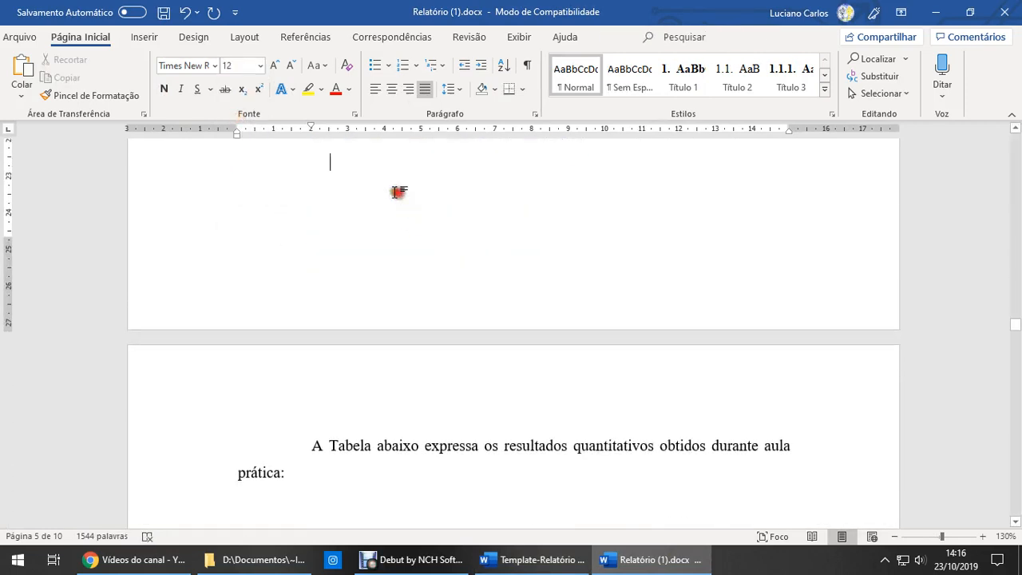
pyautogui.scroll(3, 518, 296)
pyautogui.scroll(1, 535, 295)
pyautogui.click(536, 296)
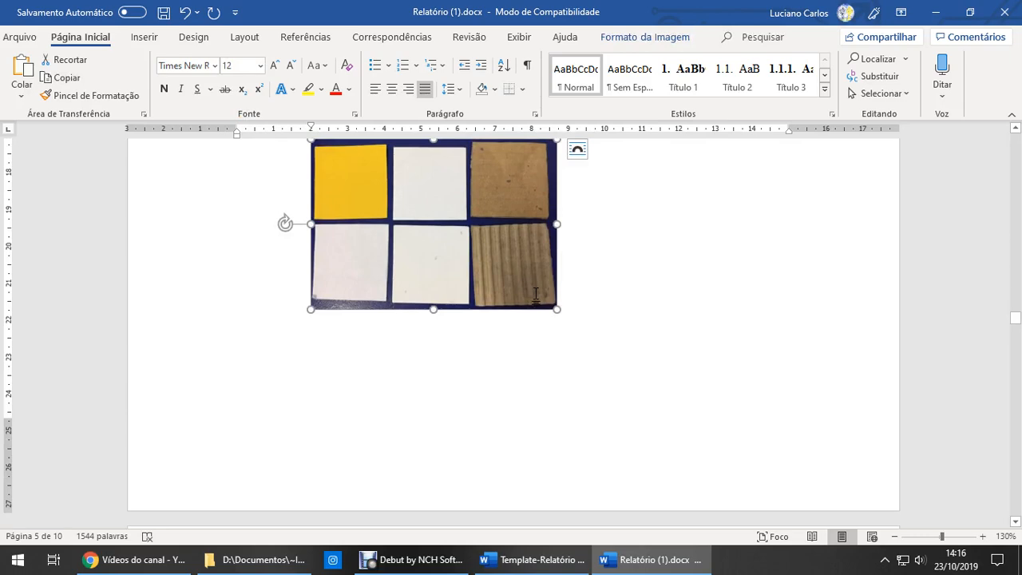
pyautogui.scroll(-20, 535, 295)
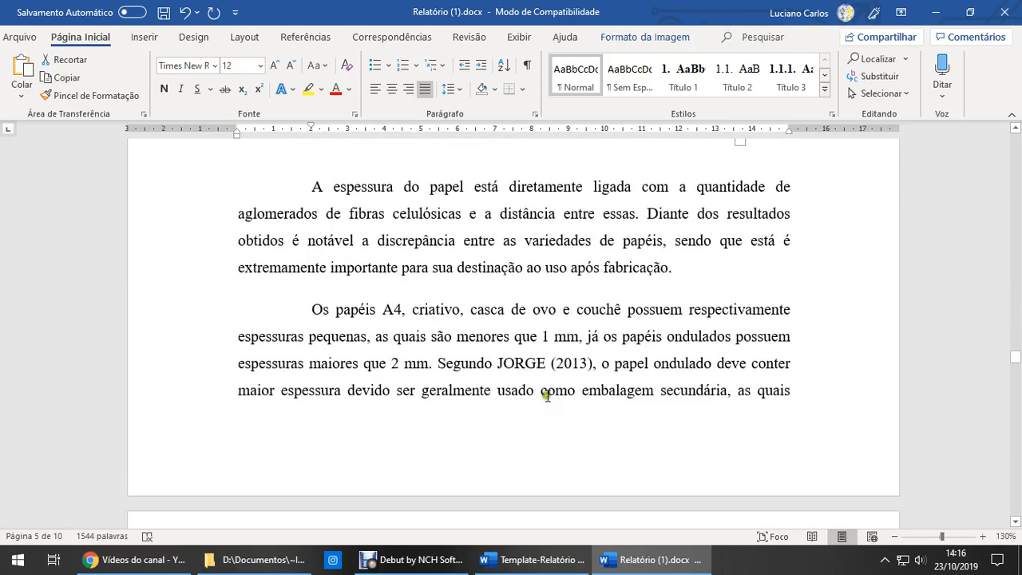
pyautogui.scroll(15, 550, 375)
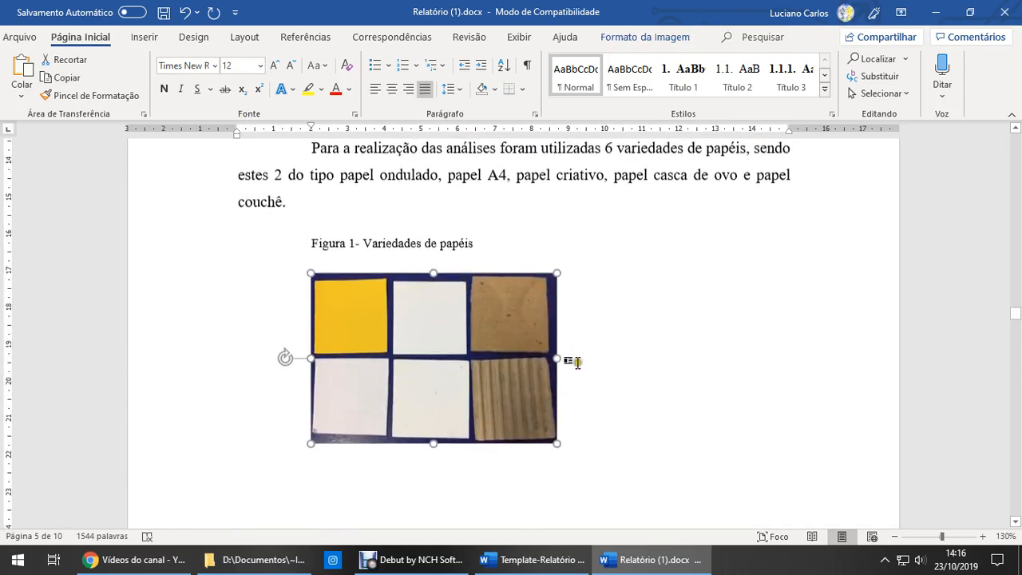
pyautogui.click(424, 242)
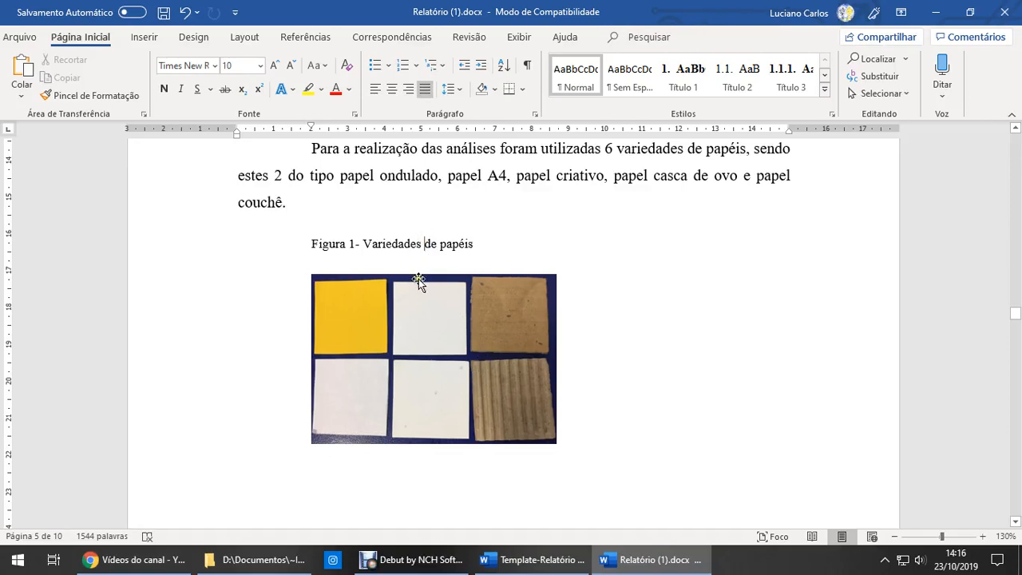
pyautogui.moveTo(408, 243); pyautogui.dragTo(399, 296)
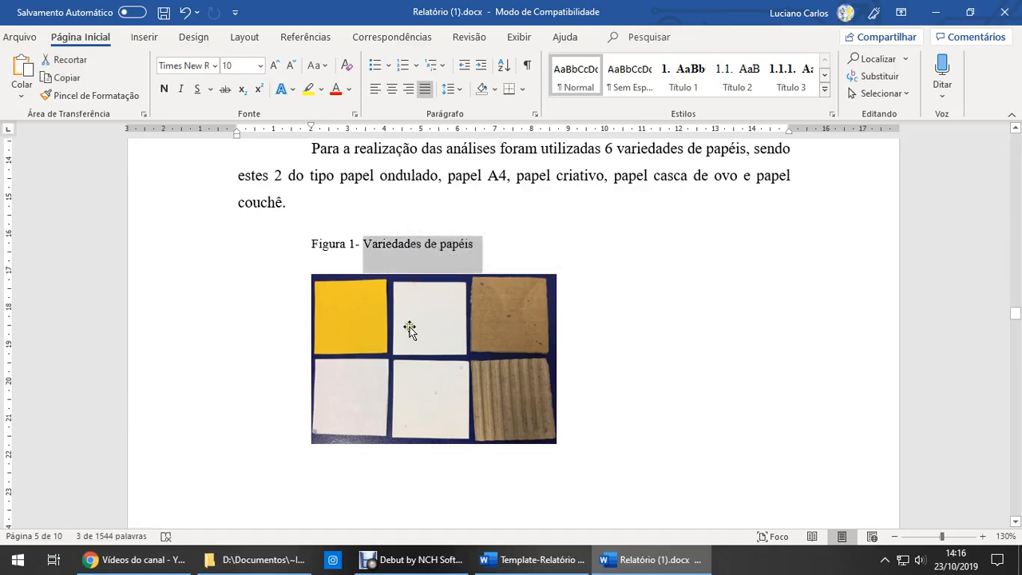
pyautogui.click(392, 313)
pyautogui.click(346, 243)
pyautogui.moveTo(313, 243); pyautogui.dragTo(400, 243)
pyautogui.click(359, 246)
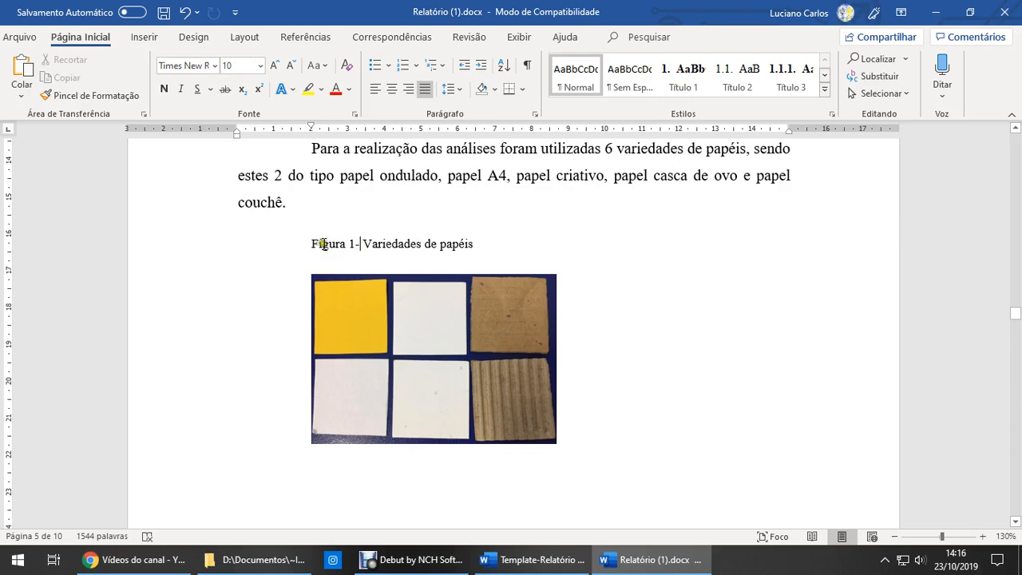
pyautogui.moveTo(314, 244); pyautogui.dragTo(392, 250)
# Step: Set the Figura 1 caption's spacing after to 0 pt and its line spacing to single
pyautogui.click(391, 243)
pyautogui.click(534, 113)
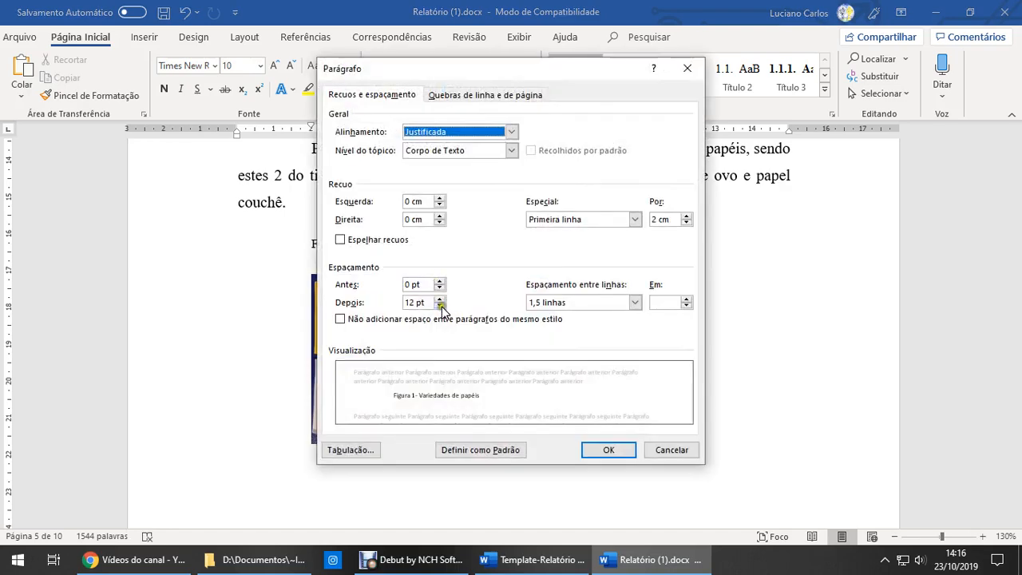
pyautogui.click(441, 305)
pyautogui.click(441, 305)
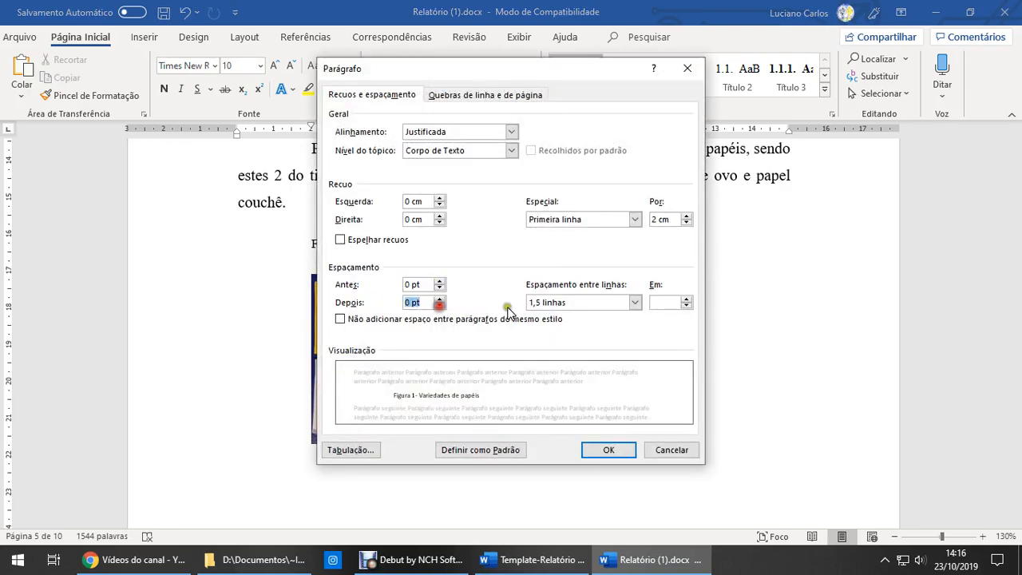
pyautogui.click(533, 304)
pyautogui.click(537, 315)
pyautogui.click(605, 449)
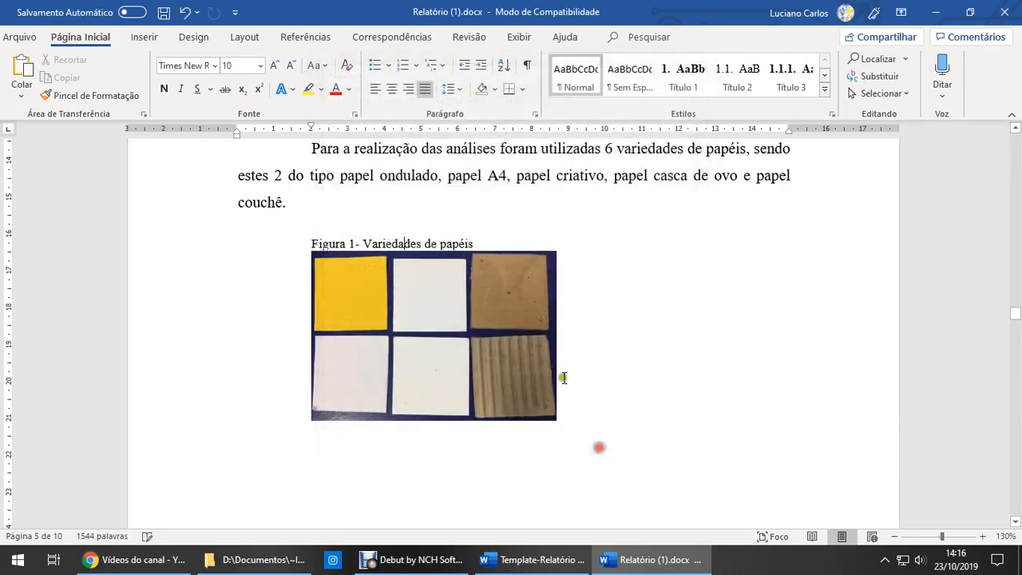
# Step: Center the Figura 1 caption and the paper samples picture beneath it
pyautogui.tripleClick(306, 243)
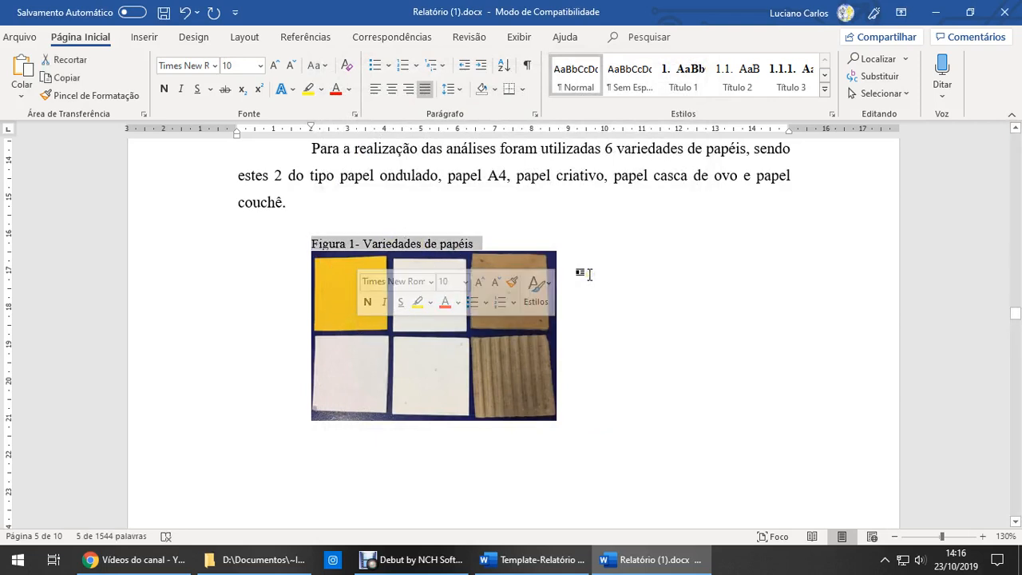
pyautogui.click(471, 249)
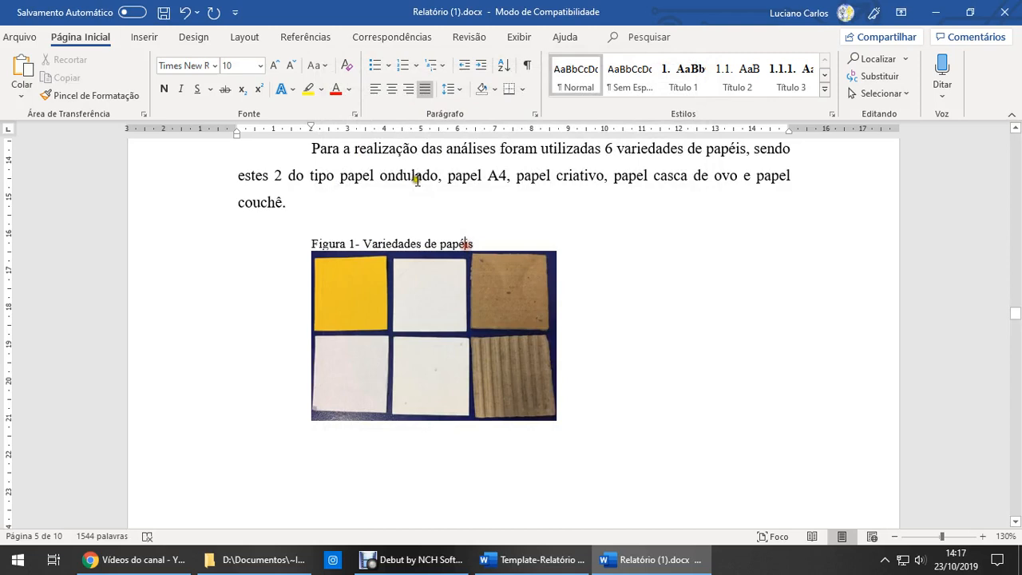
pyautogui.click(391, 89)
pyautogui.click(429, 343)
pyautogui.click(610, 345)
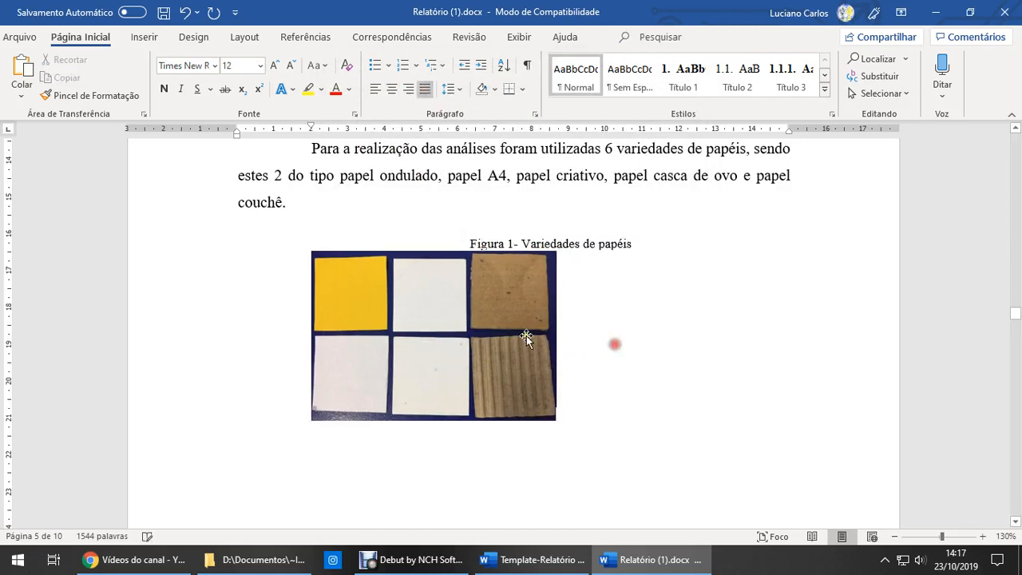
pyautogui.click(487, 342)
pyautogui.click(391, 89)
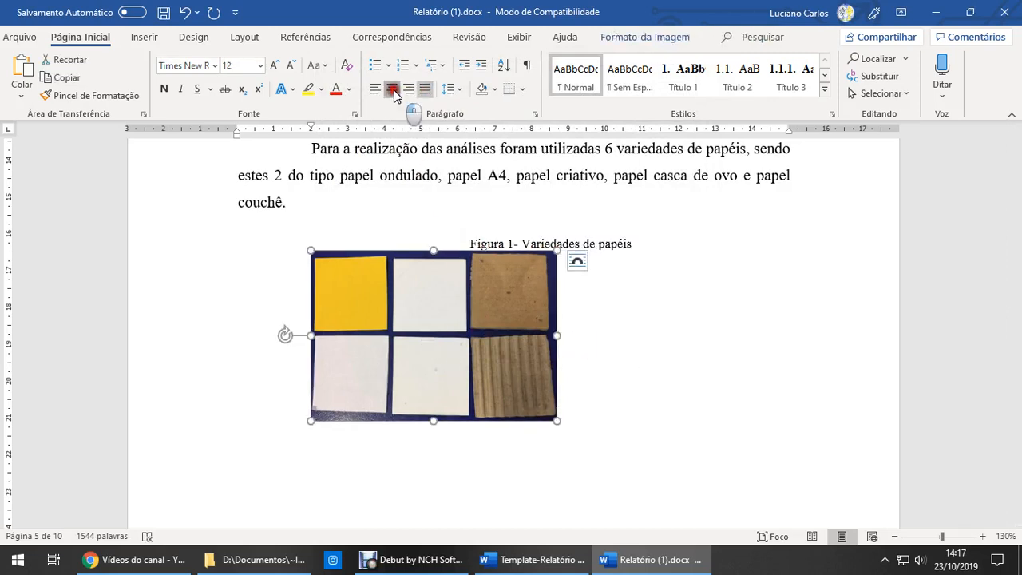
pyautogui.click(538, 241)
pyautogui.click(520, 224)
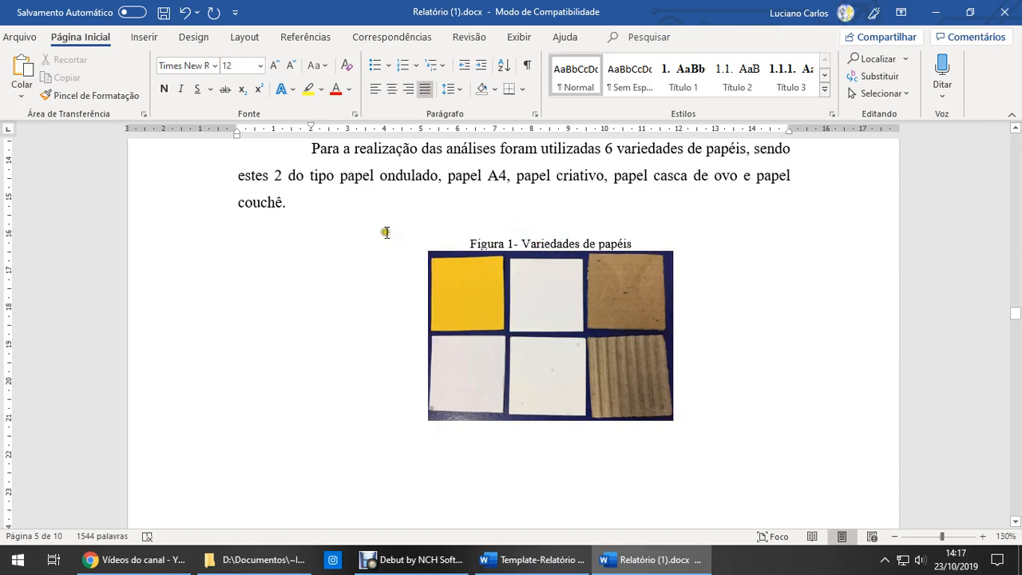
pyautogui.scroll(-2, 551, 367)
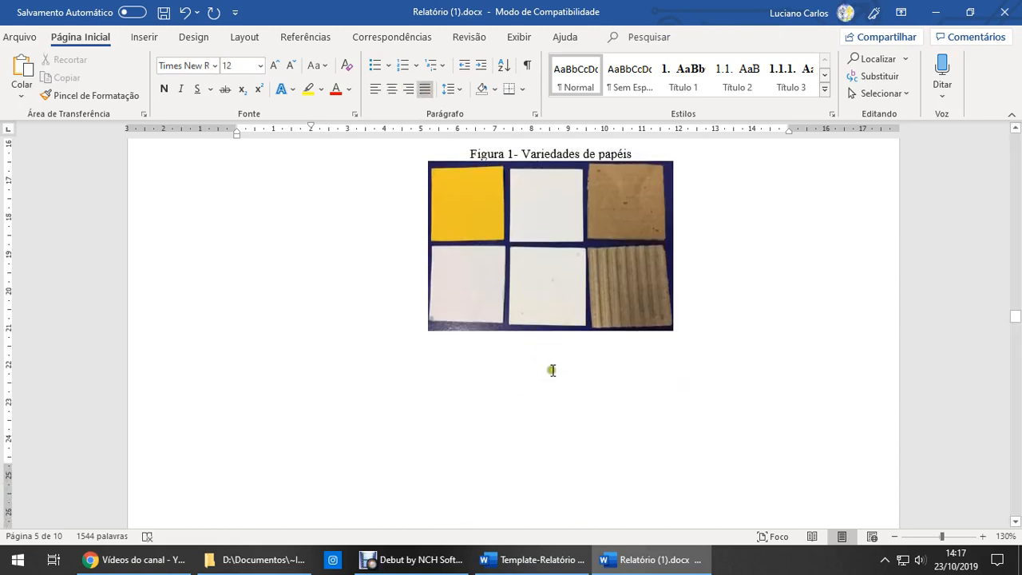
pyautogui.click(593, 339)
pyautogui.click(720, 334)
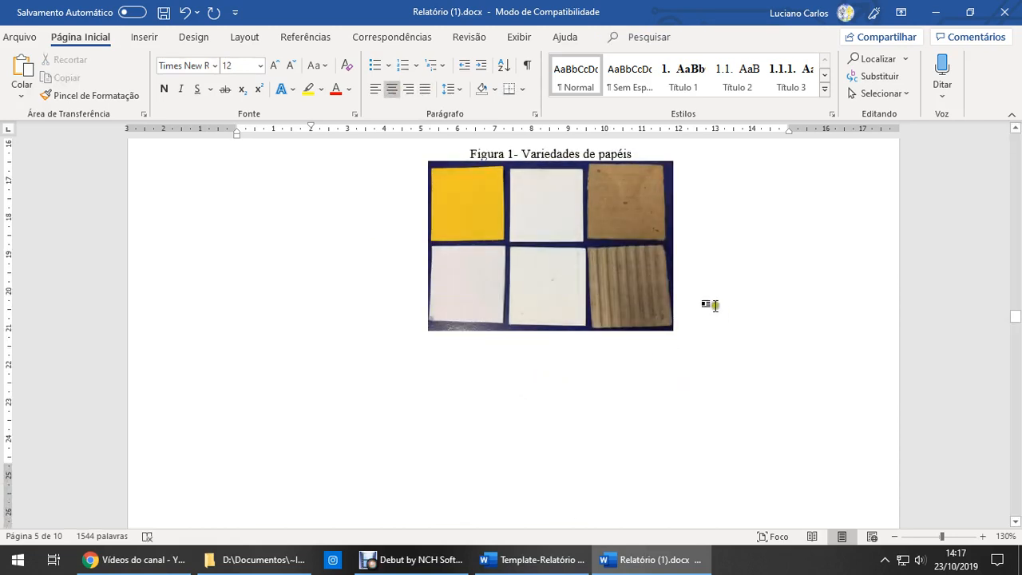
pyautogui.scroll(2, 503, 354)
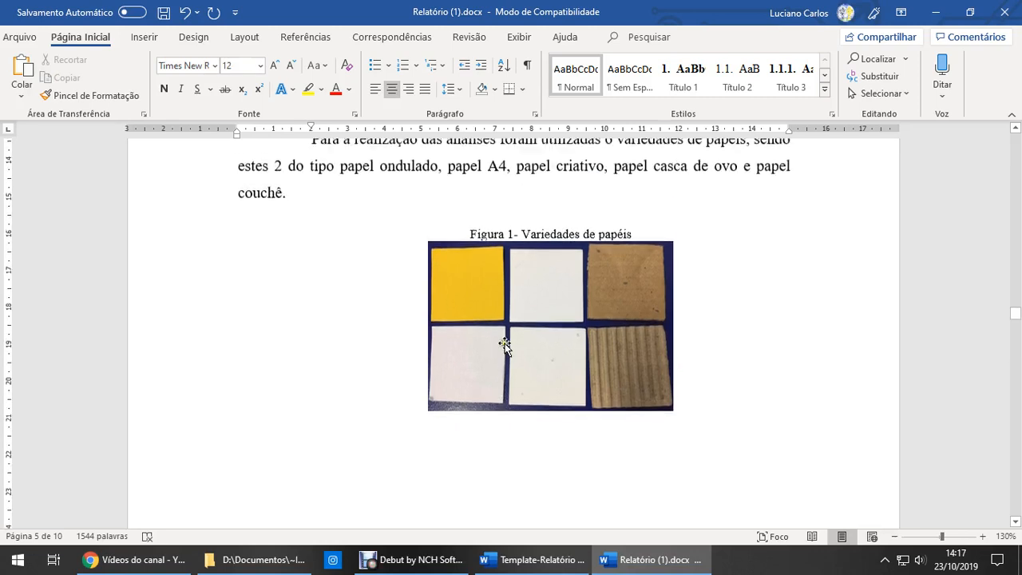
# Step: Review the Figura 1 caption and picture together with the paragraph that introduces them
pyautogui.click(501, 242)
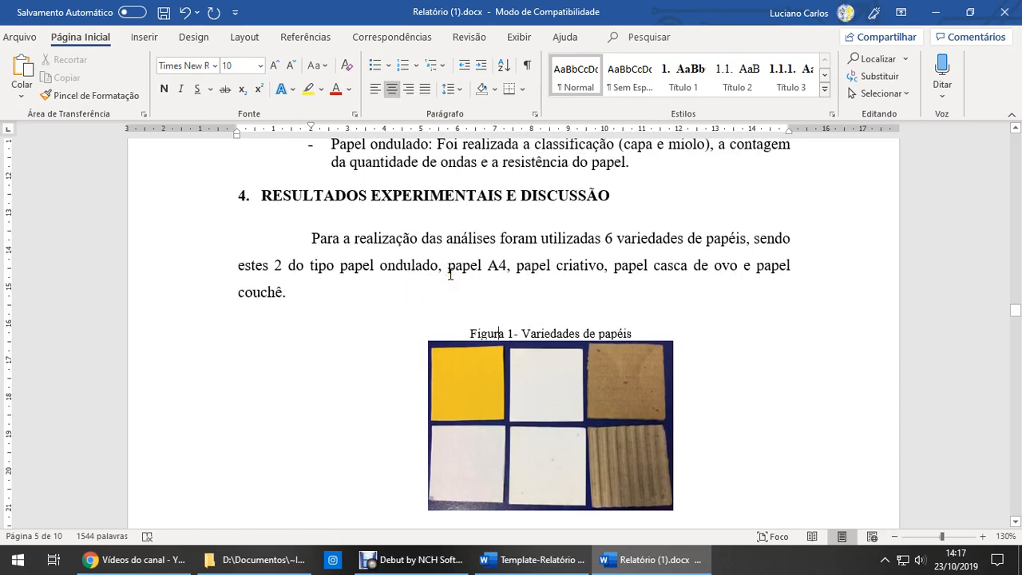
pyautogui.scroll(-2, 450, 274)
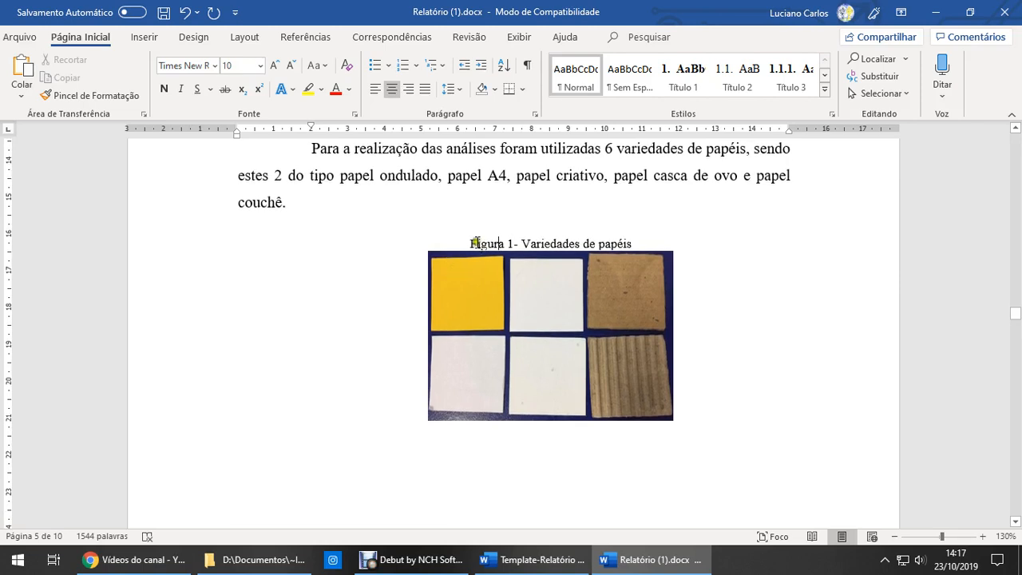
pyautogui.moveTo(471, 244); pyautogui.dragTo(515, 246)
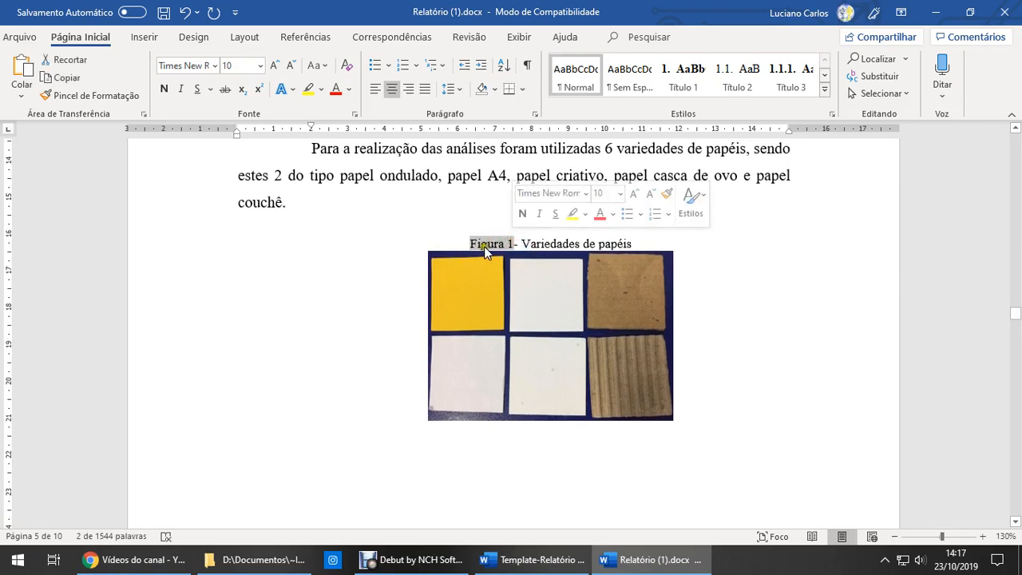
pyautogui.click(412, 251)
pyautogui.scroll(2, 413, 251)
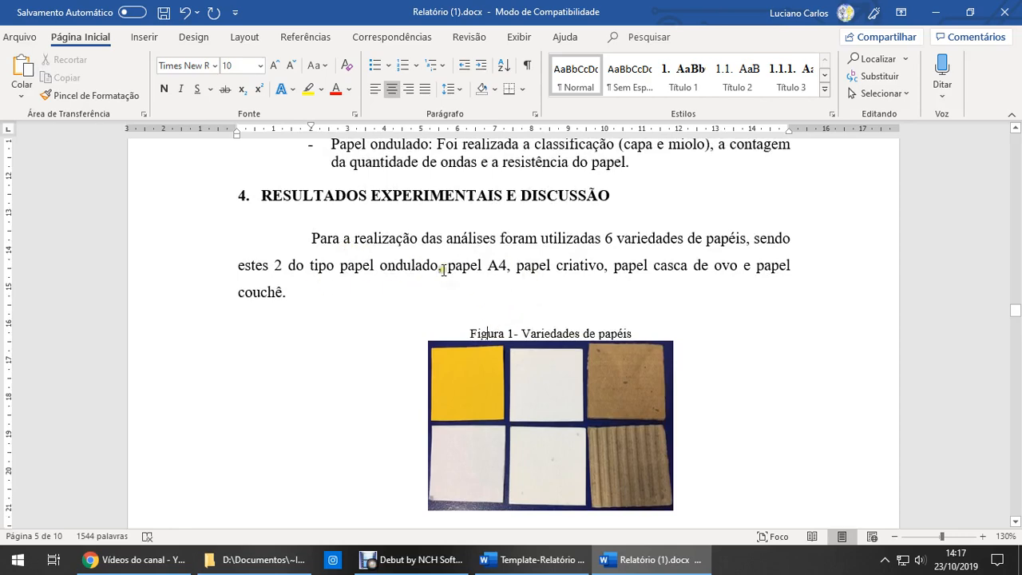
pyautogui.scroll(-15, 482, 269)
pyautogui.scroll(12, 529, 269)
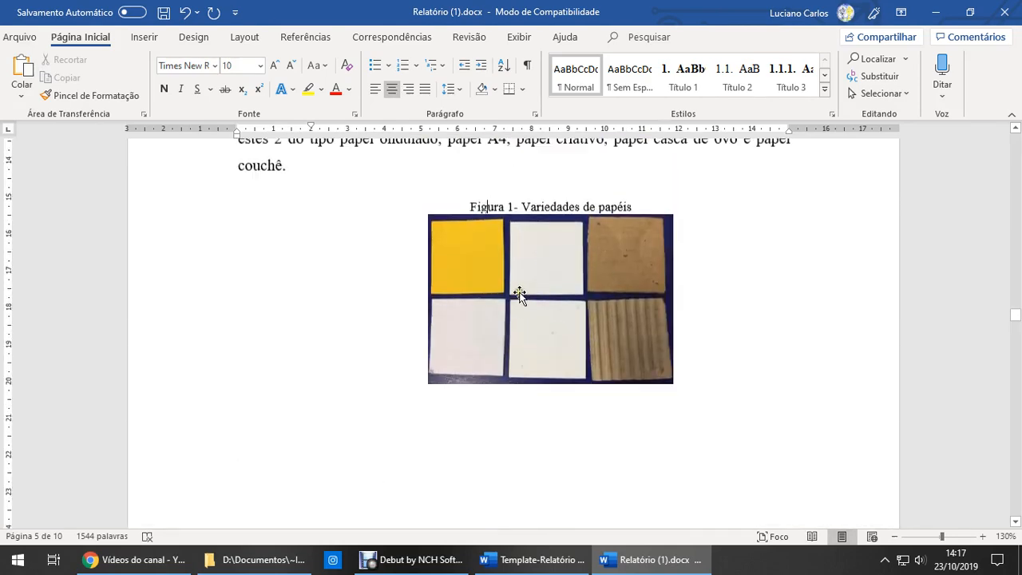
pyautogui.scroll(3, 519, 294)
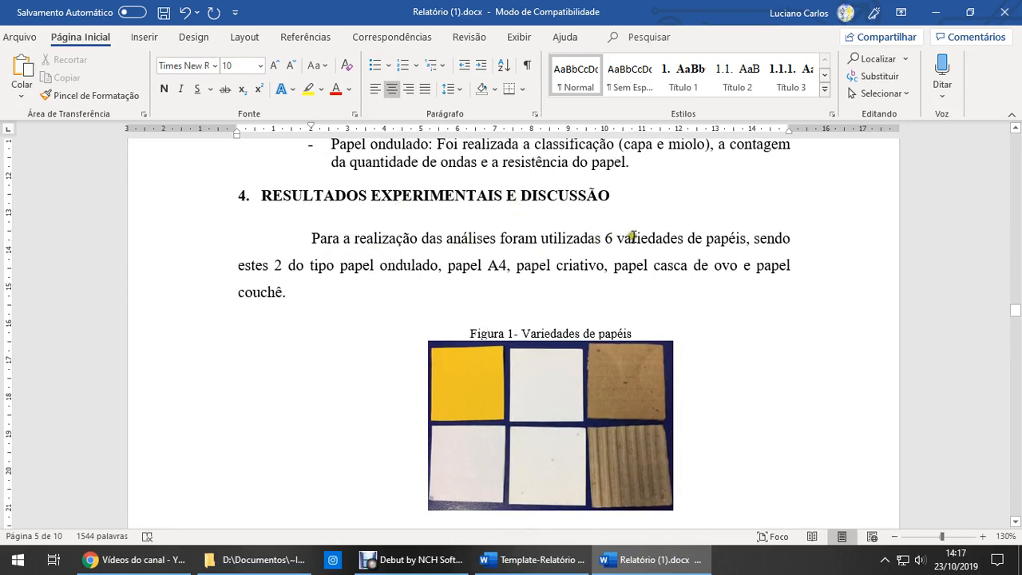
# Step: Extend the paragraph above Figura 1 so that it ends with "couchê, como mostrado na Figura 1."
pyautogui.click(745, 239)
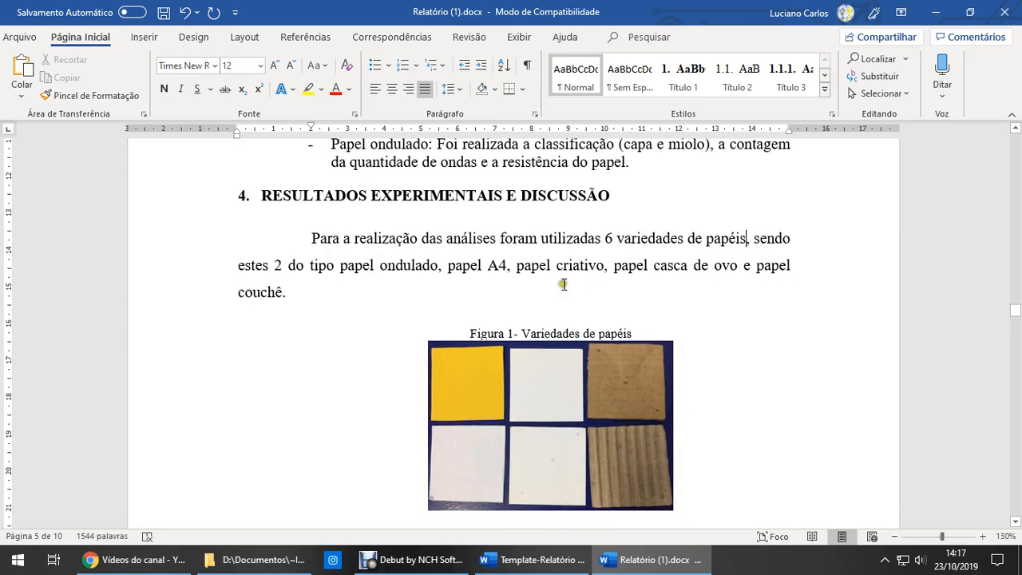
pyautogui.click(306, 292)
pyautogui.press('BackSpace')
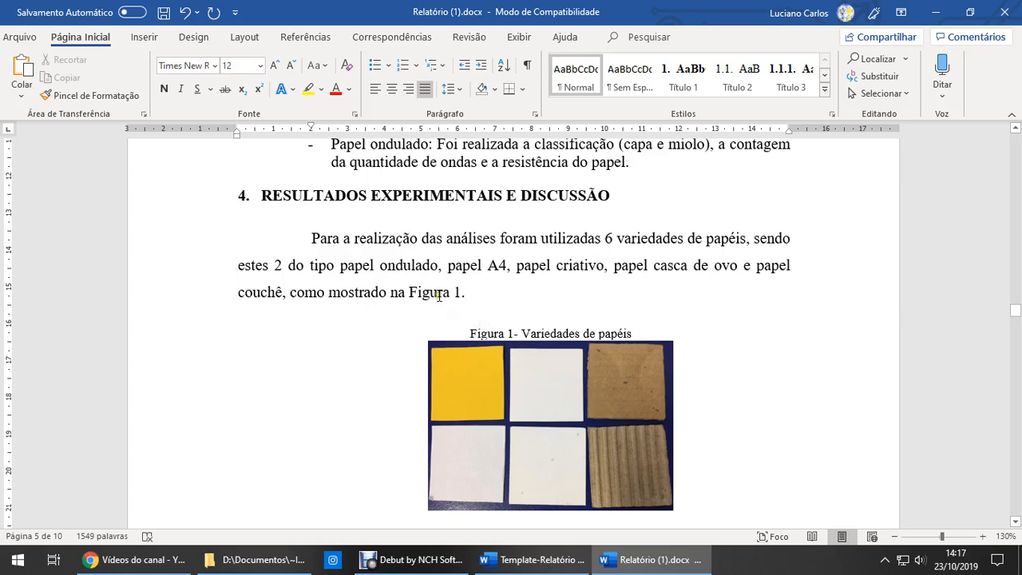
pyautogui.click(415, 292)
pyautogui.click(490, 333)
pyautogui.click(416, 293)
# Step: Delete the empty paragraph between the sentence introducing the table and the Tabela 1 caption
pyautogui.scroll(-7, 497, 292)
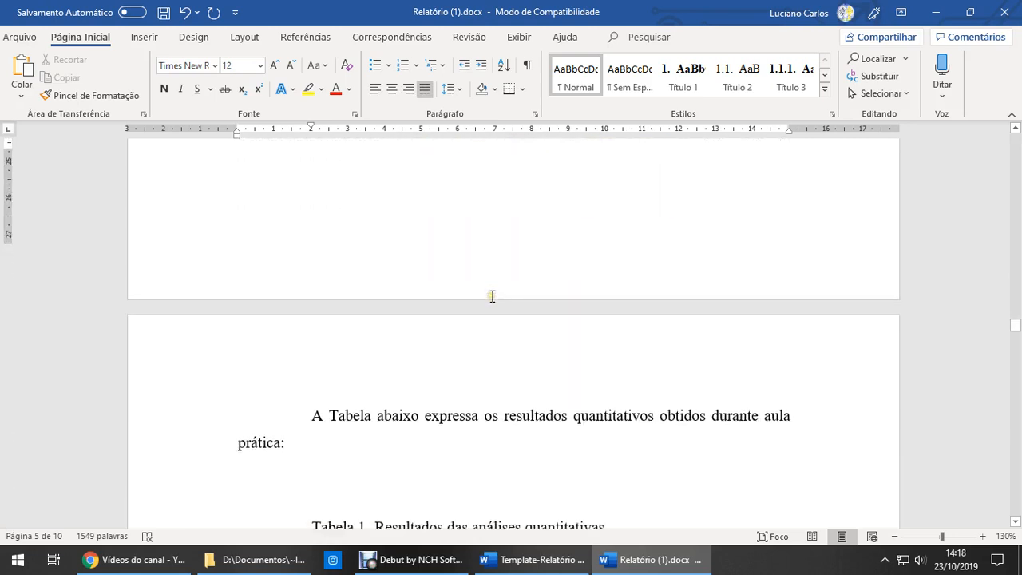
pyautogui.scroll(-1, 439, 299)
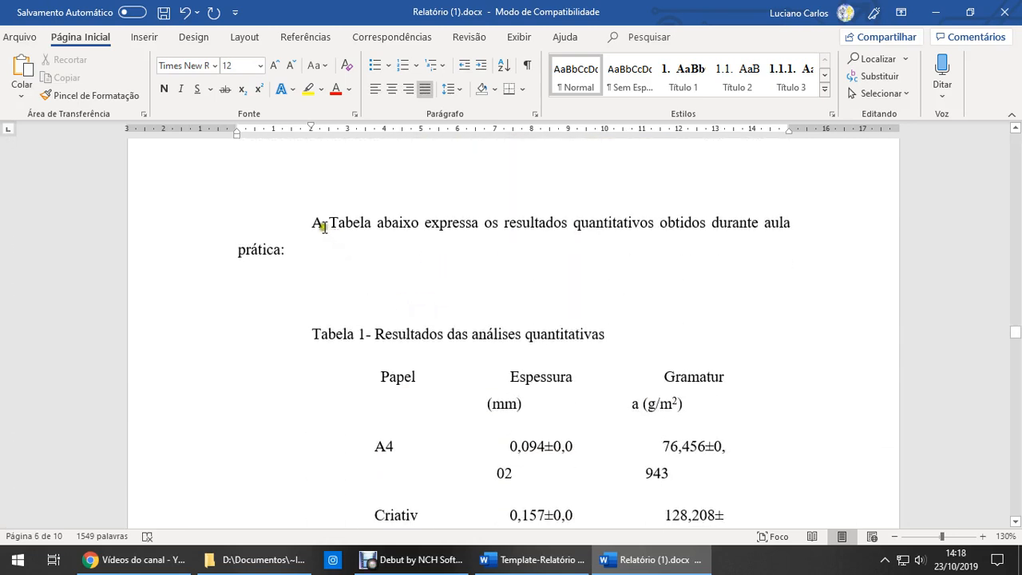
pyautogui.moveTo(330, 222); pyautogui.dragTo(411, 222)
pyautogui.click(373, 222)
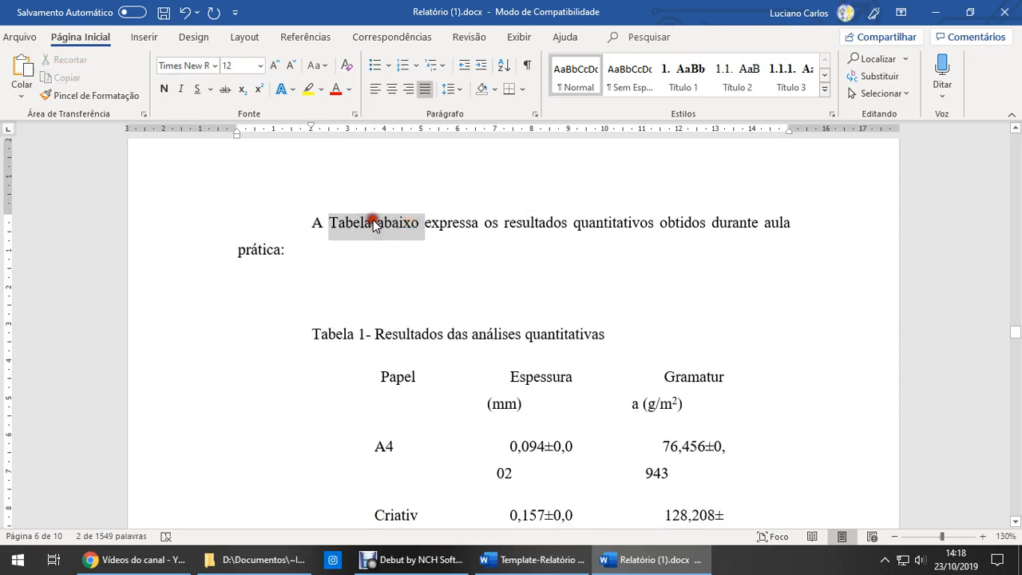
pyautogui.click(386, 298)
pyautogui.press('Delete')
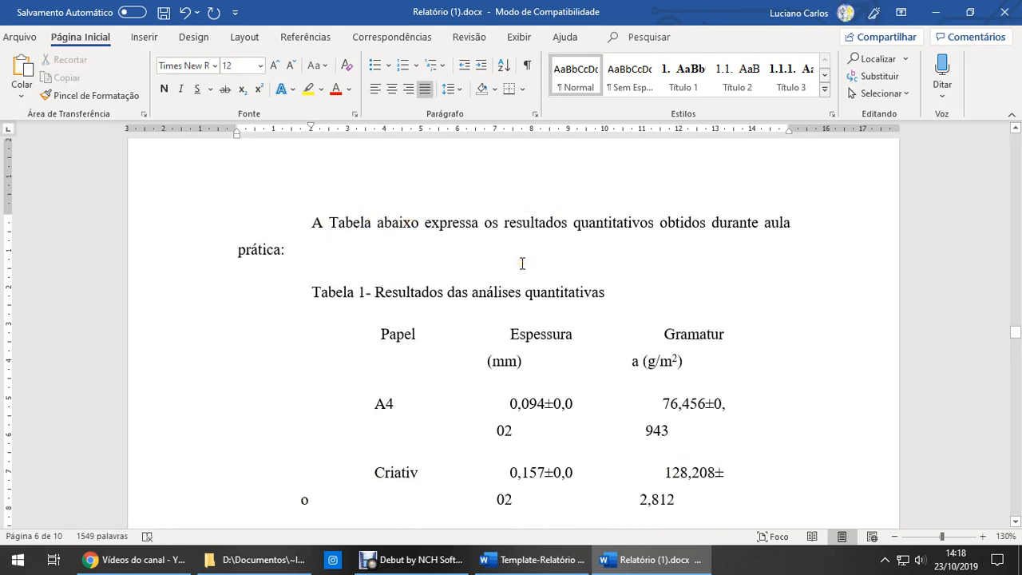
# Step: Set the Tabela 1 caption's font size to 10 and center it
pyautogui.moveTo(309, 294); pyautogui.dragTo(597, 308)
pyautogui.click(258, 66)
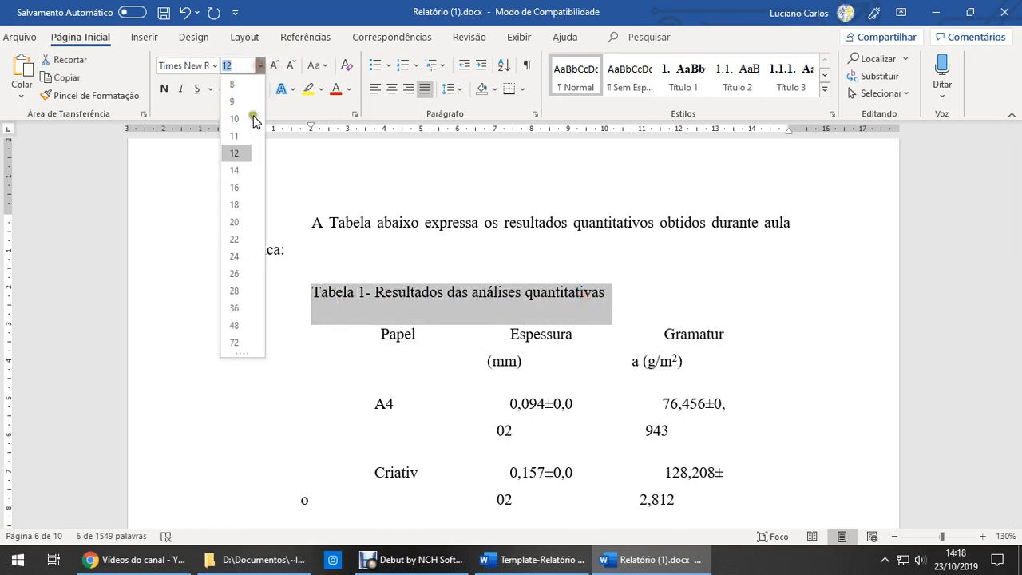
pyautogui.click(245, 122)
pyautogui.click(392, 89)
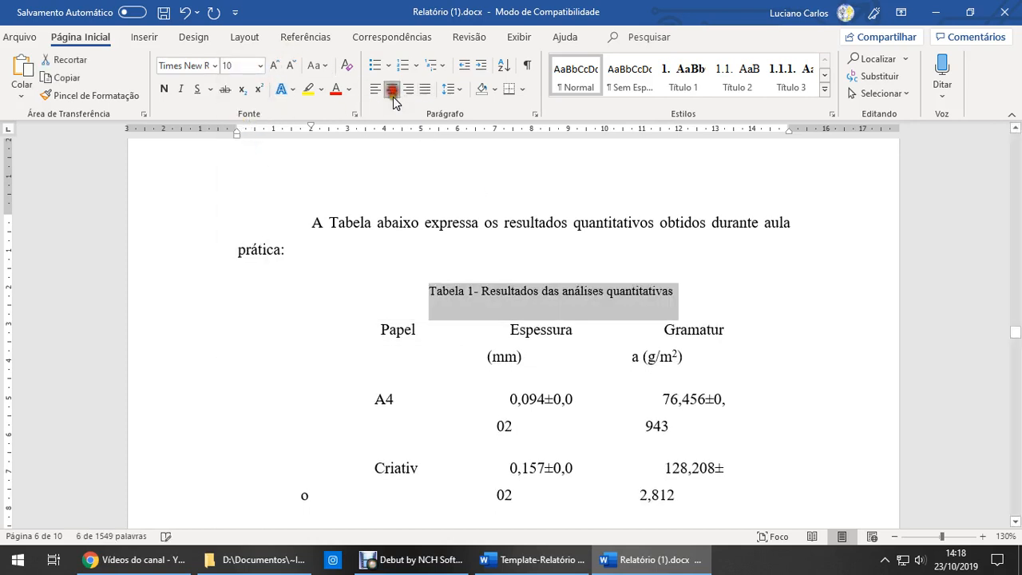
# Step: Set the Tabela 1 caption's spacing after to 0 pt and its line spacing to single
pyautogui.click(511, 298)
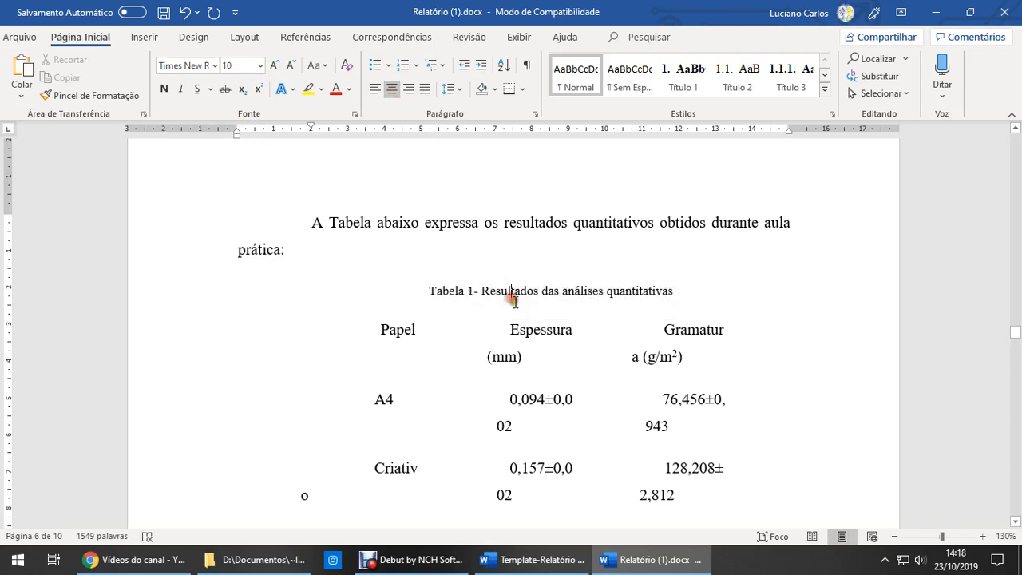
pyautogui.click(535, 114)
pyautogui.click(439, 305)
pyautogui.click(439, 305)
pyautogui.click(615, 301)
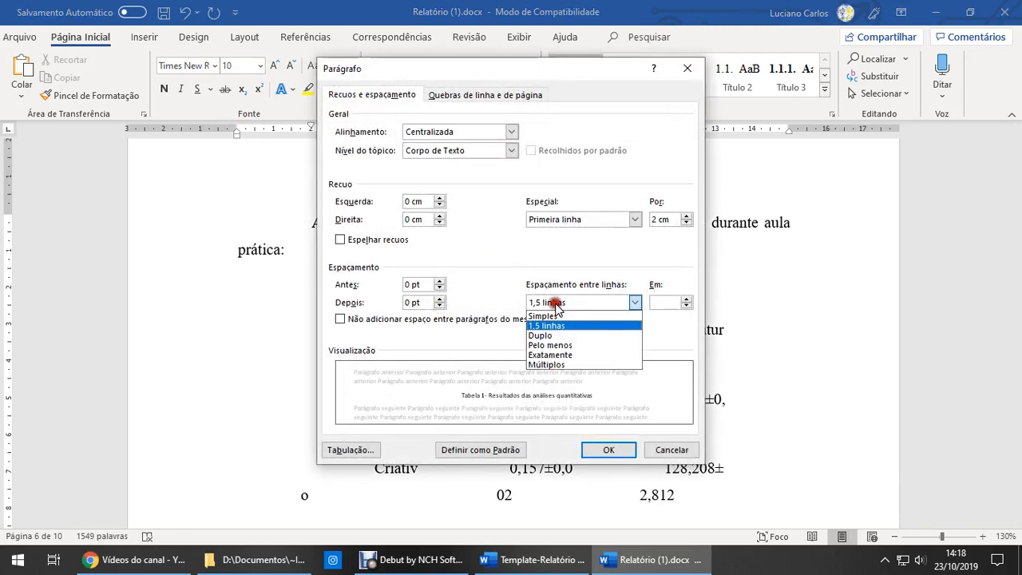
pyautogui.click(554, 314)
pyautogui.click(607, 450)
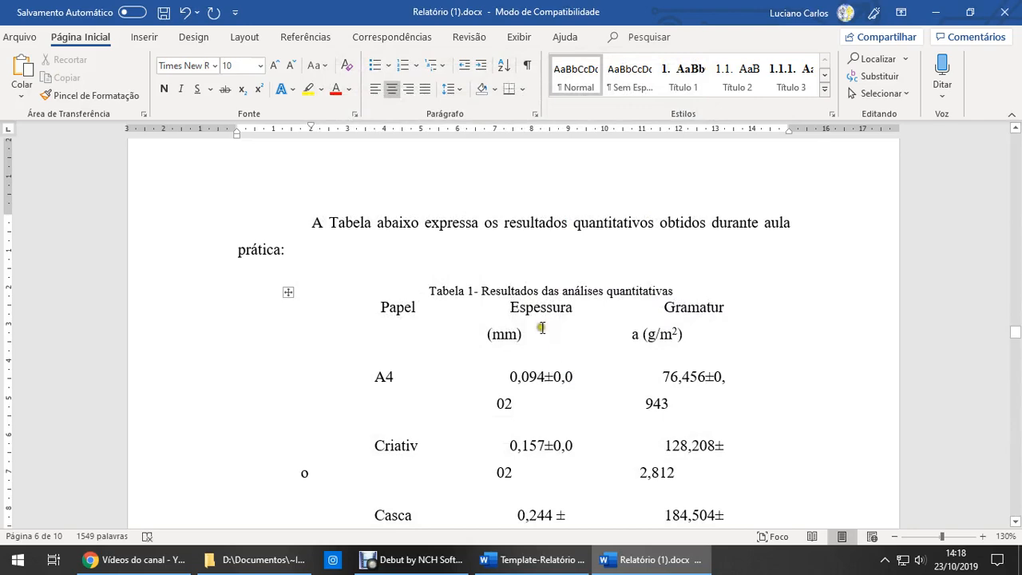
pyautogui.scroll(-1, 293, 256)
pyautogui.scroll(-6, 530, 351)
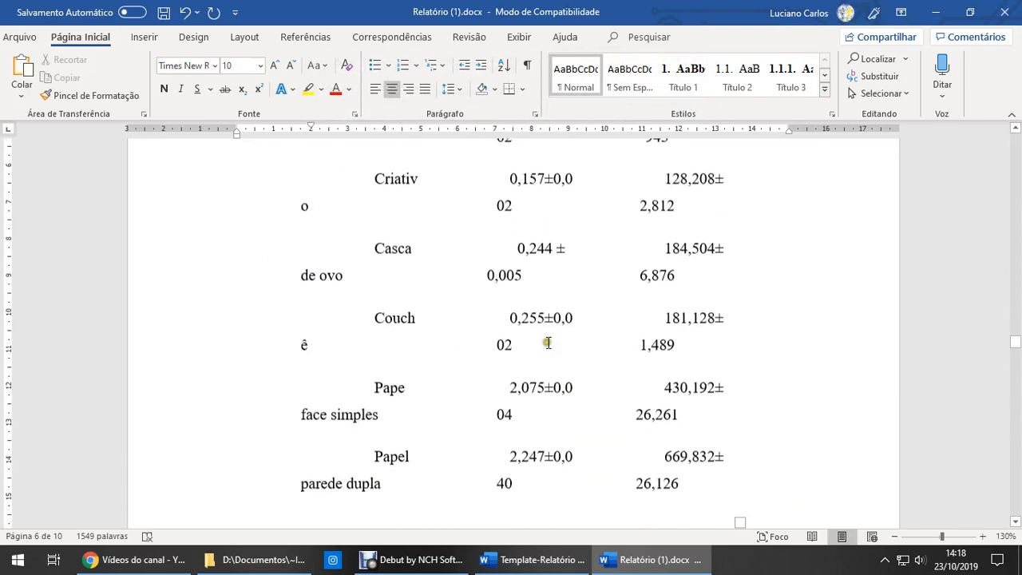
pyautogui.scroll(6, 530, 350)
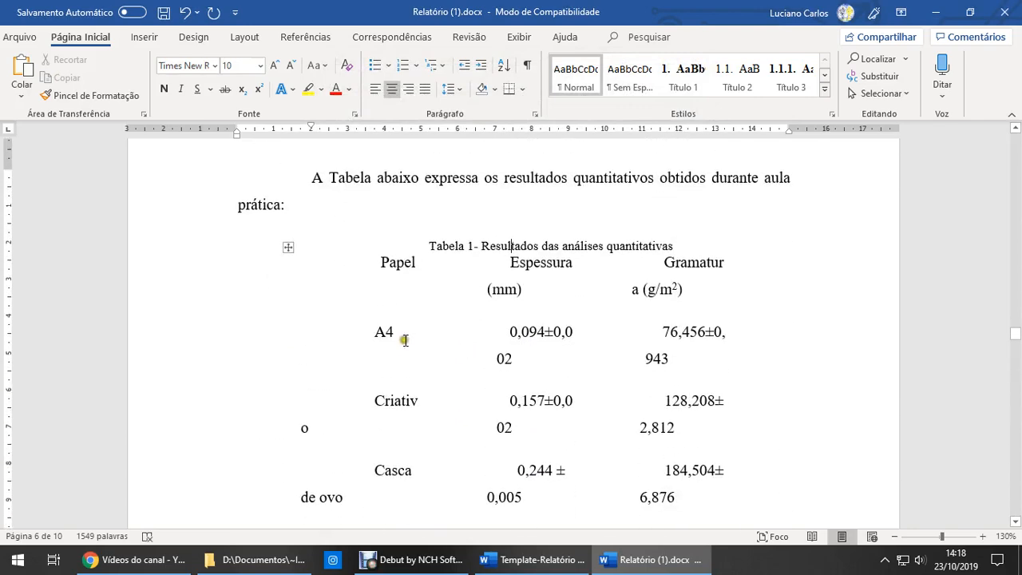
pyautogui.click(287, 249)
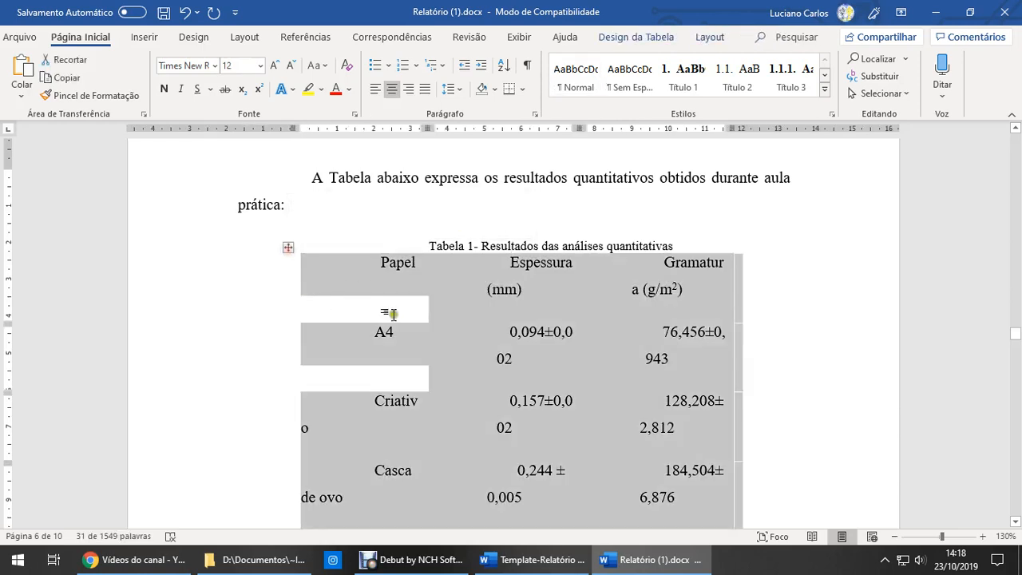
pyautogui.click(394, 314)
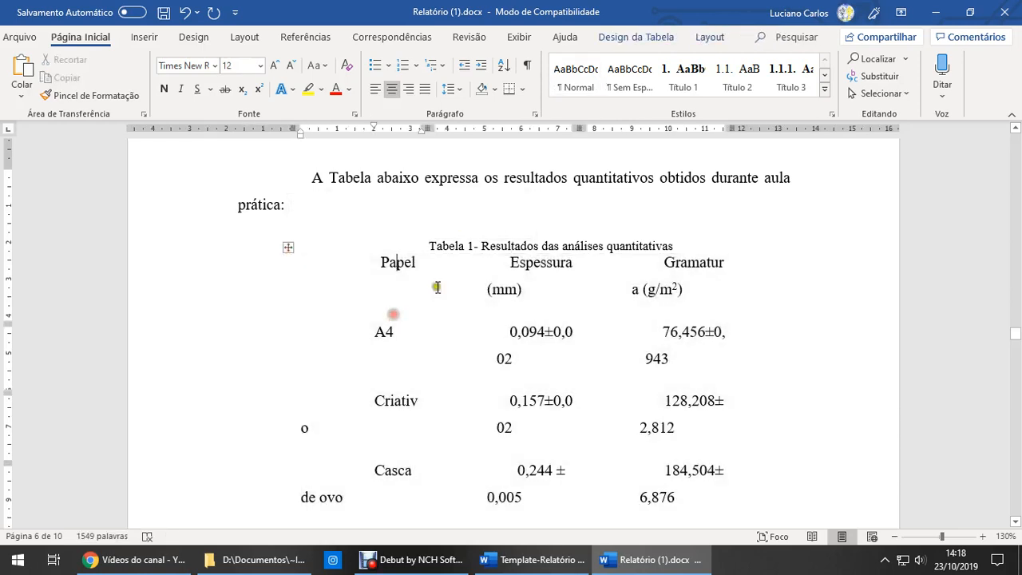
pyautogui.click(287, 249)
pyautogui.click(378, 272)
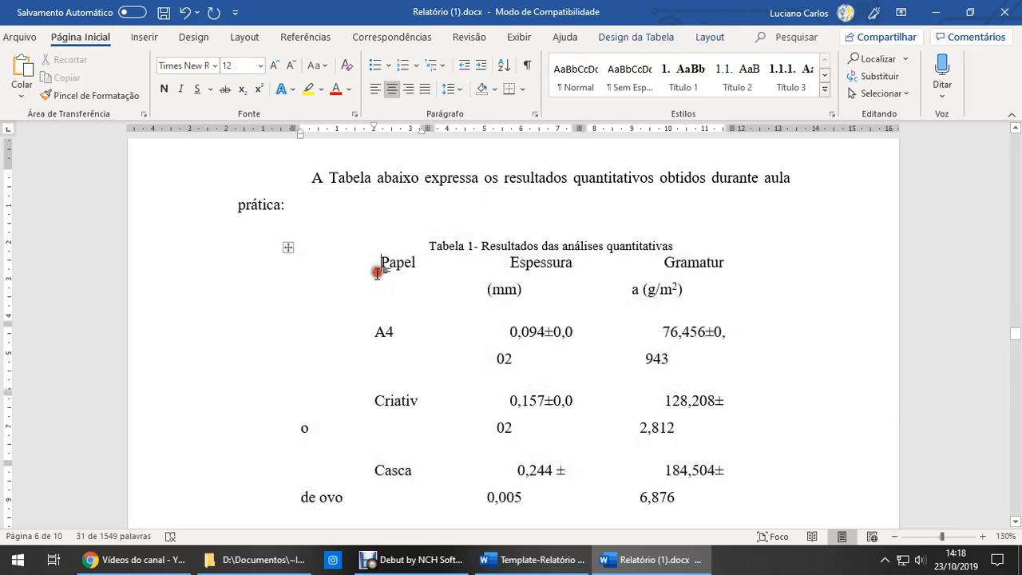
pyautogui.click(380, 272)
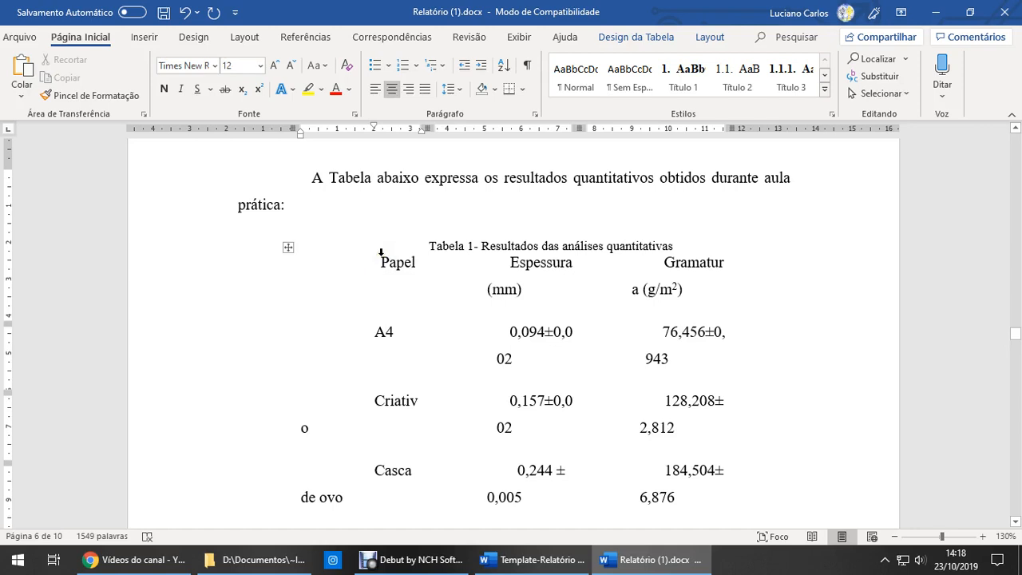
pyautogui.moveTo(381, 252); pyautogui.dragTo(723, 260)
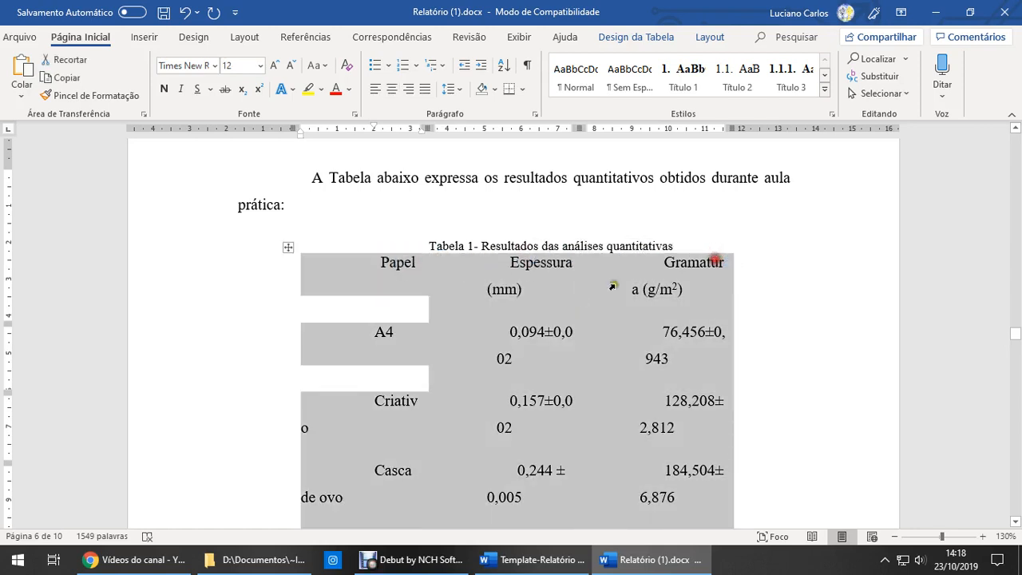
pyautogui.click(549, 276)
pyautogui.moveTo(372, 267); pyautogui.dragTo(661, 455)
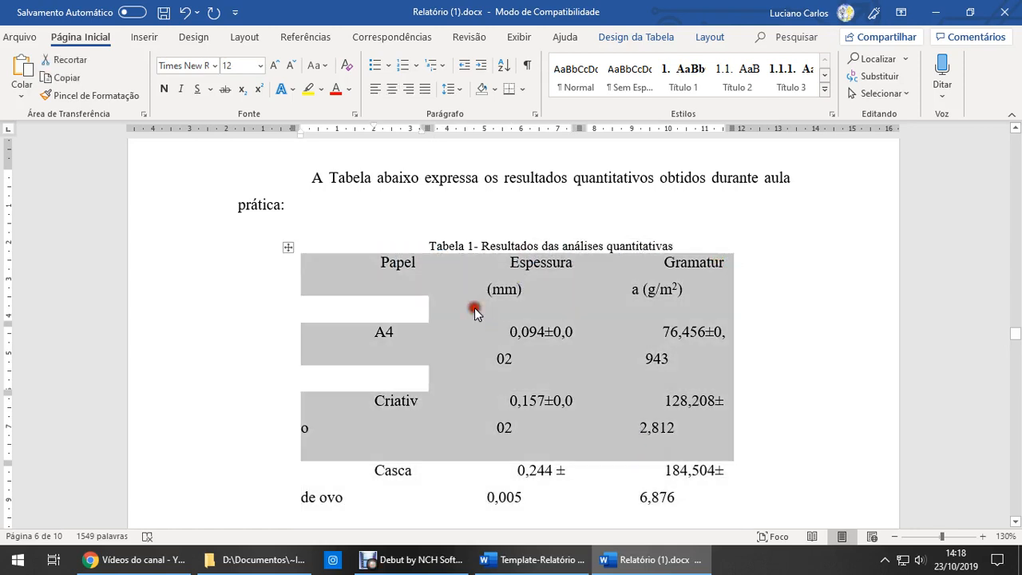
pyautogui.click(474, 311)
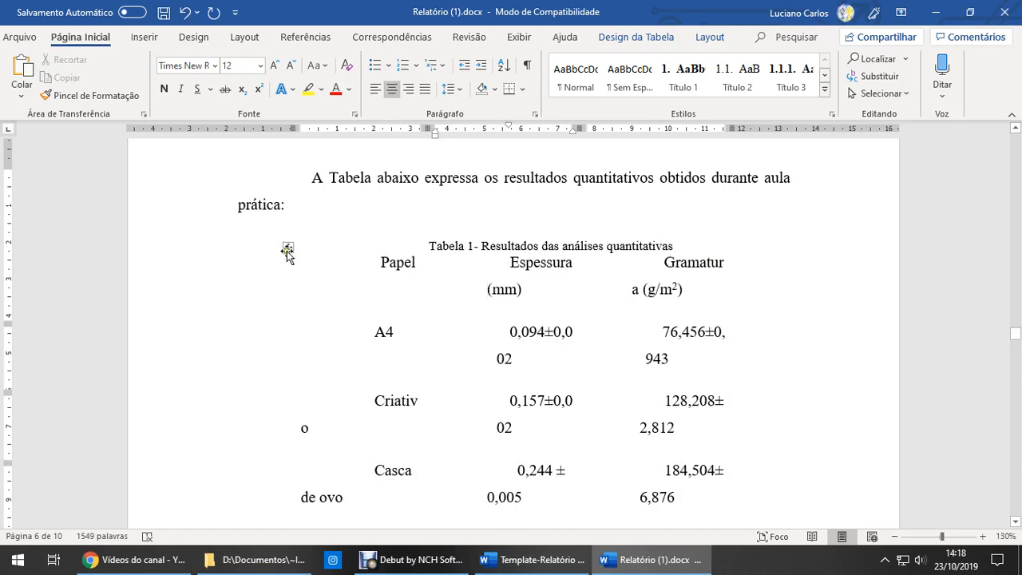
# Step: Set the spacing after to 0 pt and the line spacing to single for all of Tabela 1
pyautogui.click(287, 248)
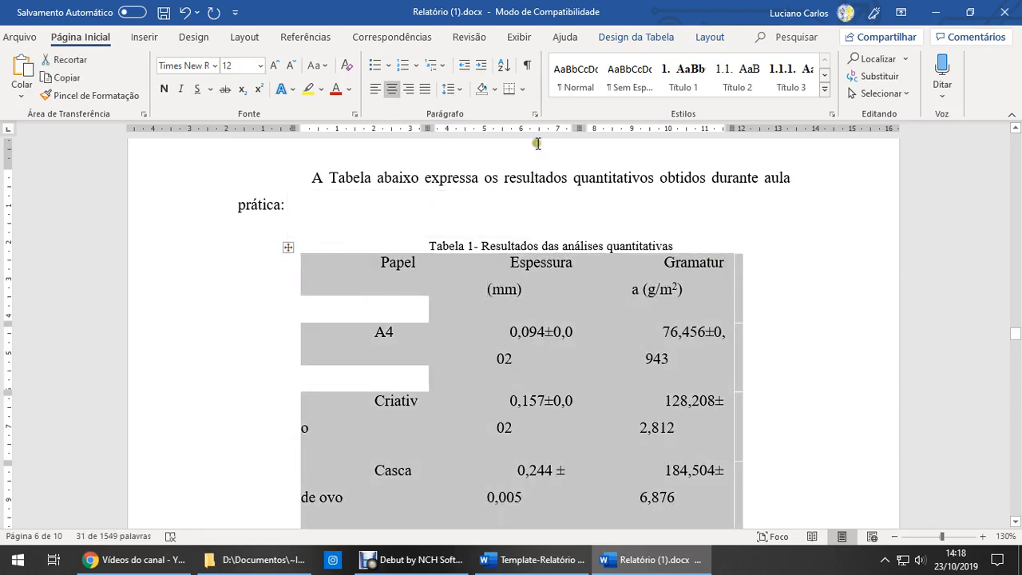
pyautogui.click(534, 114)
pyautogui.click(439, 307)
pyautogui.click(439, 307)
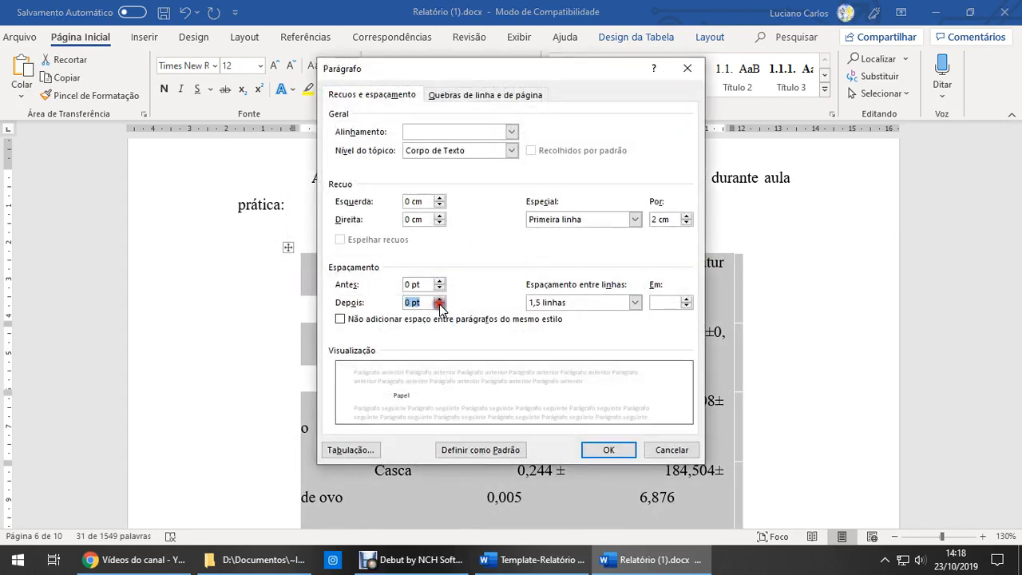
pyautogui.click(573, 300)
pyautogui.click(563, 316)
pyautogui.click(606, 449)
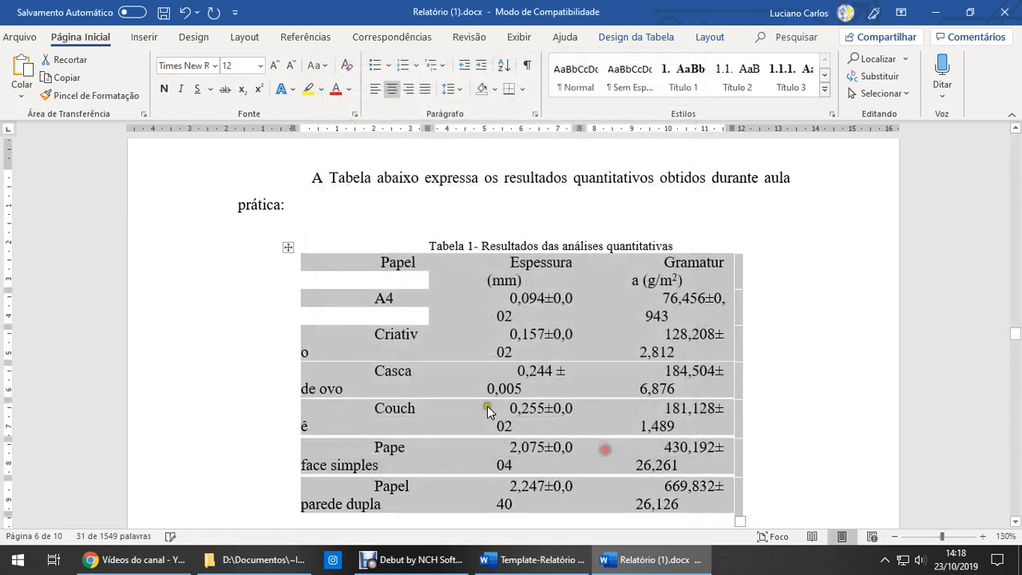
pyautogui.click(450, 299)
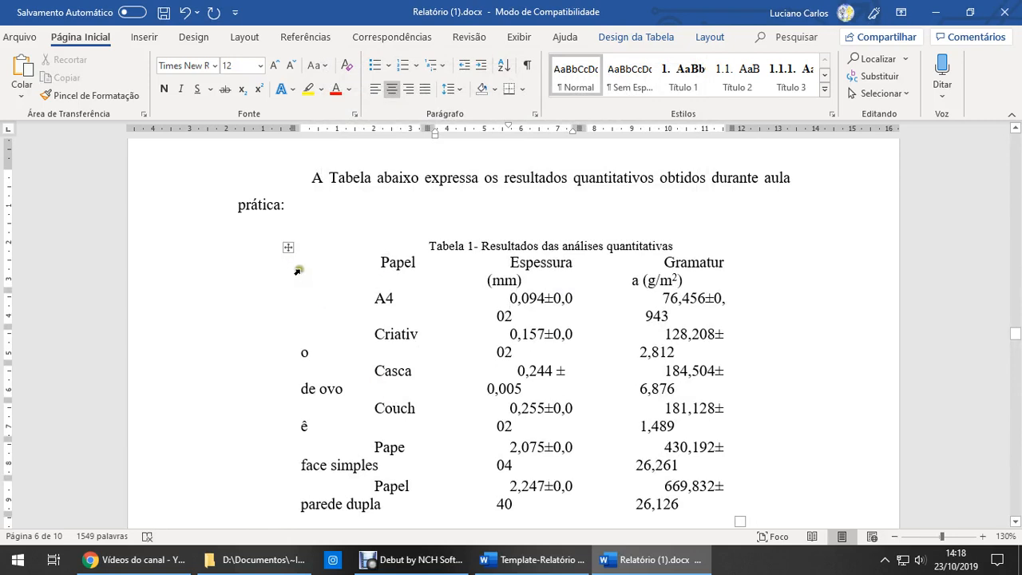
# Step: Autofit the columns of the whole Tabela 1 to their contents
pyautogui.click(289, 250)
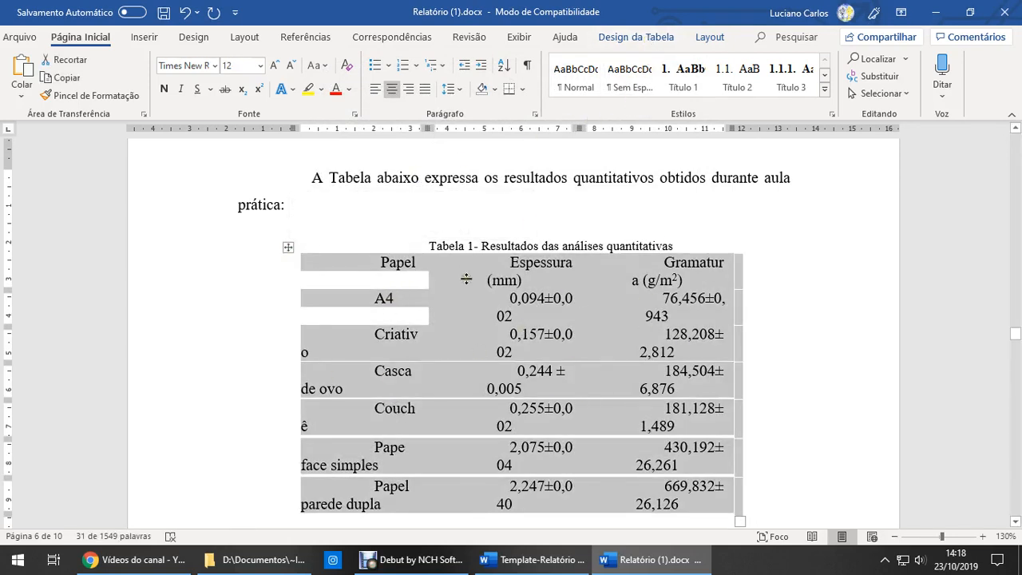
pyautogui.click(650, 36)
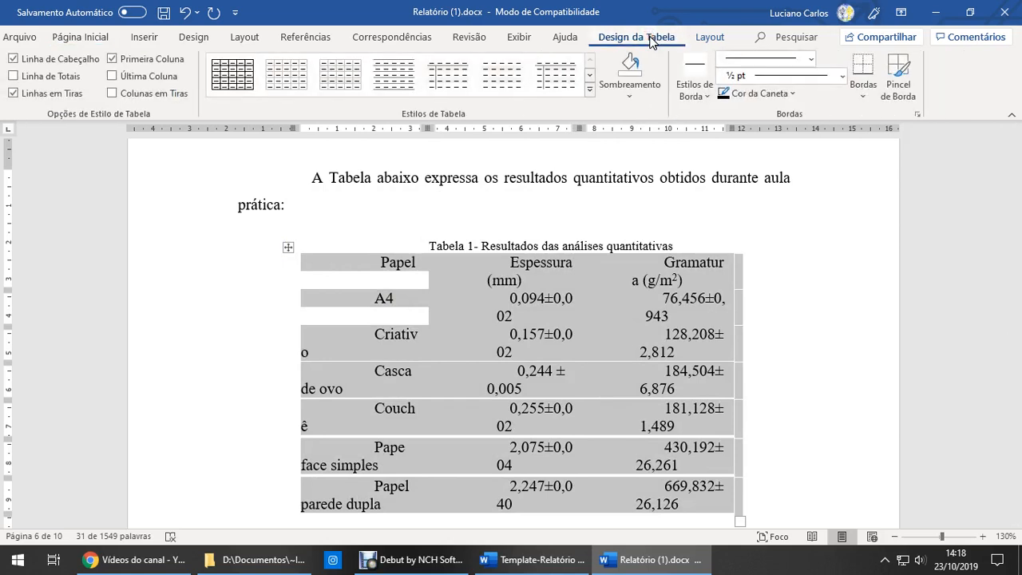
pyautogui.click(708, 37)
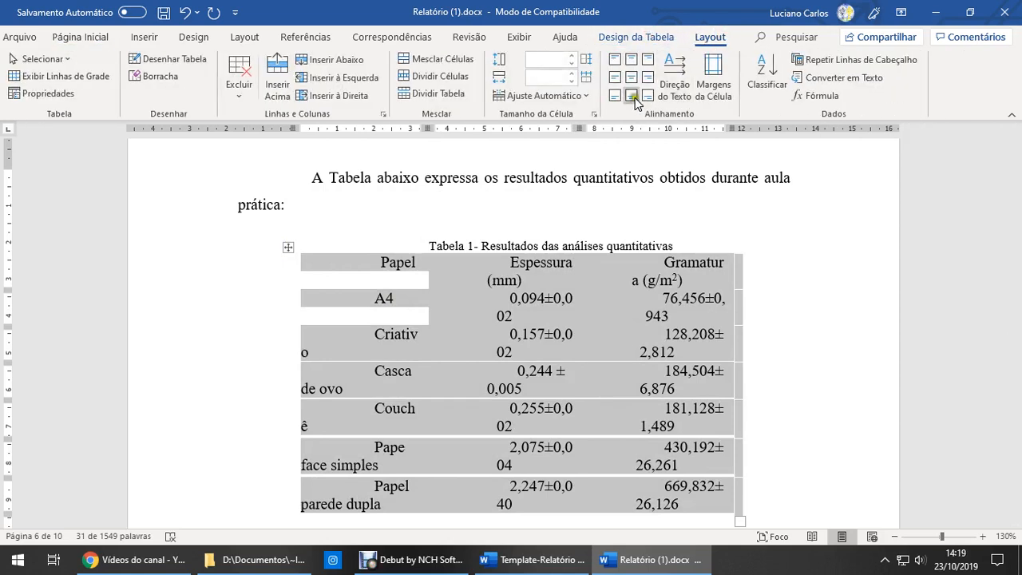
pyautogui.click(586, 97)
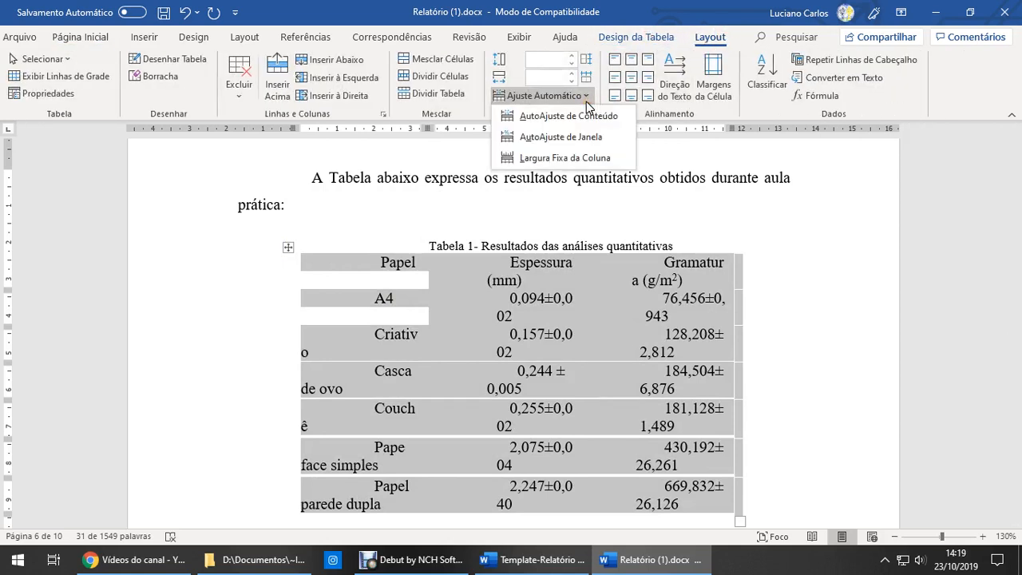
pyautogui.click(587, 124)
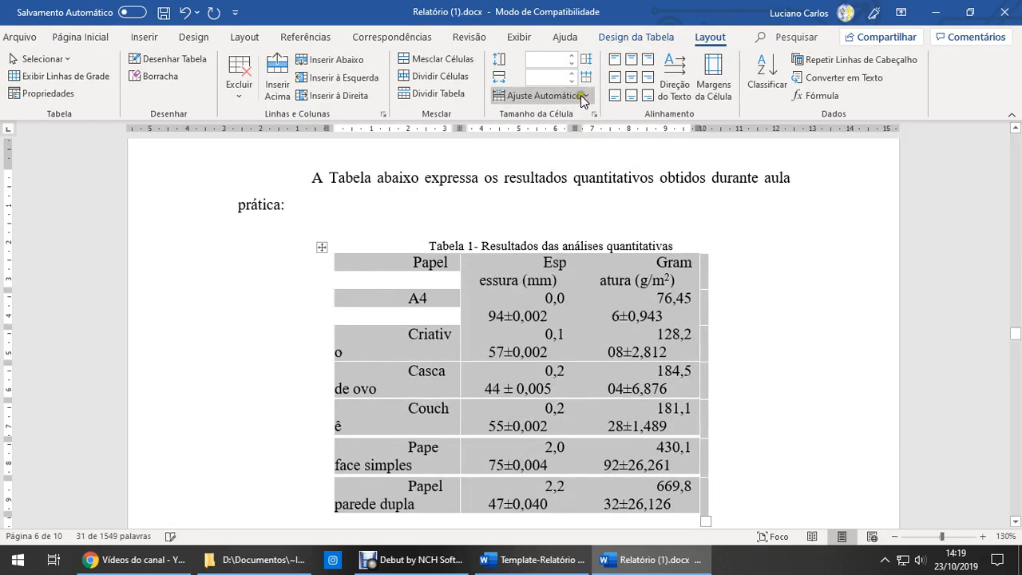
# Step: Try autofitting Tabela 1 to the window width and return it to autofit by contents
pyautogui.click(586, 97)
pyautogui.click(583, 135)
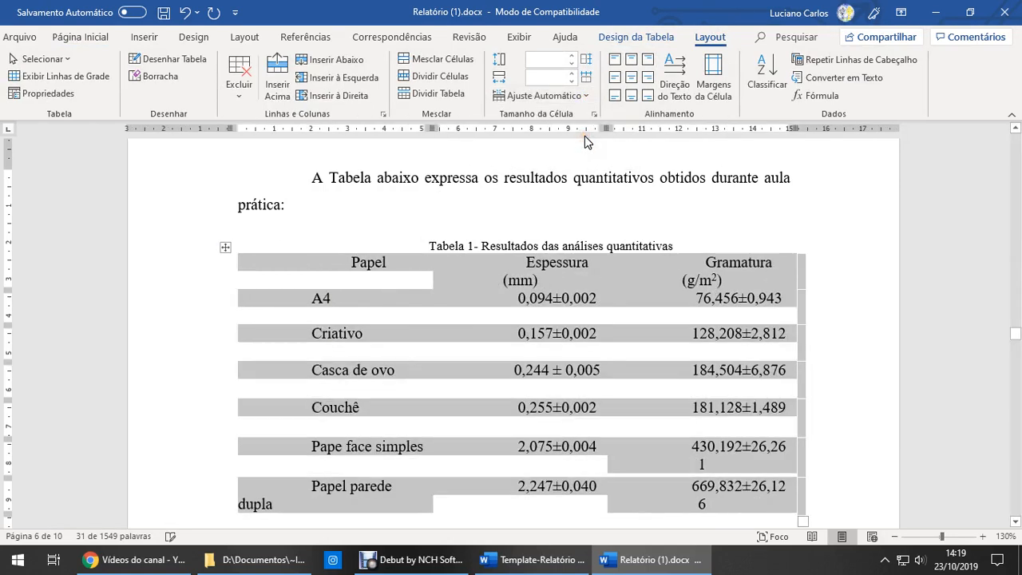
pyautogui.click(586, 96)
pyautogui.click(594, 156)
pyautogui.click(586, 102)
pyautogui.click(588, 116)
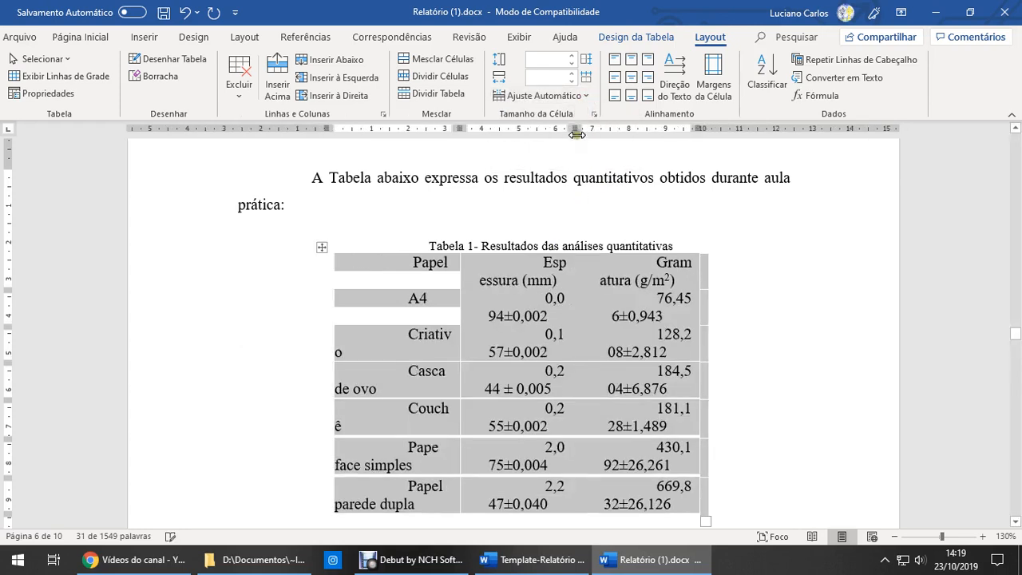
pyautogui.click(511, 315)
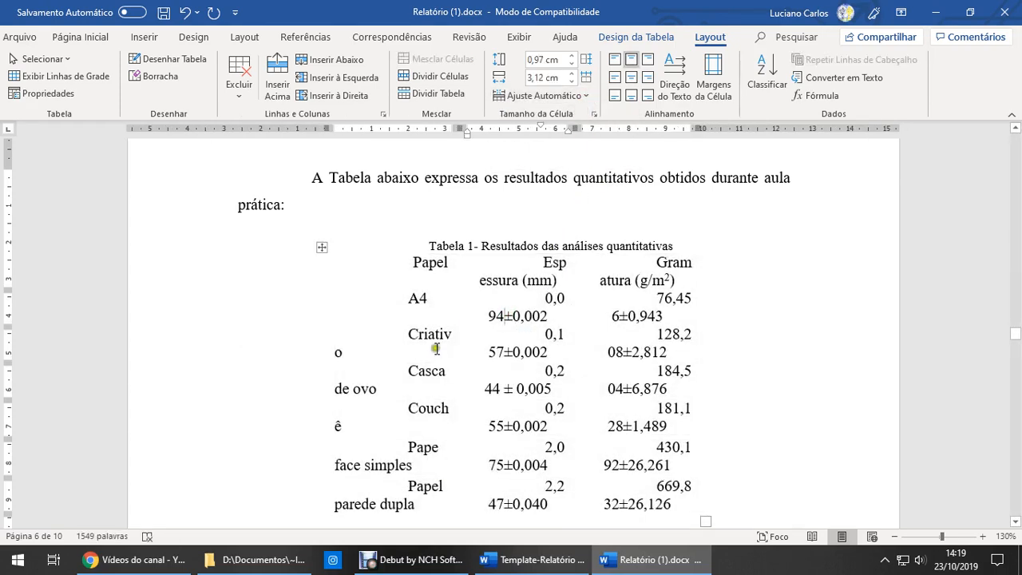
pyautogui.click(439, 263)
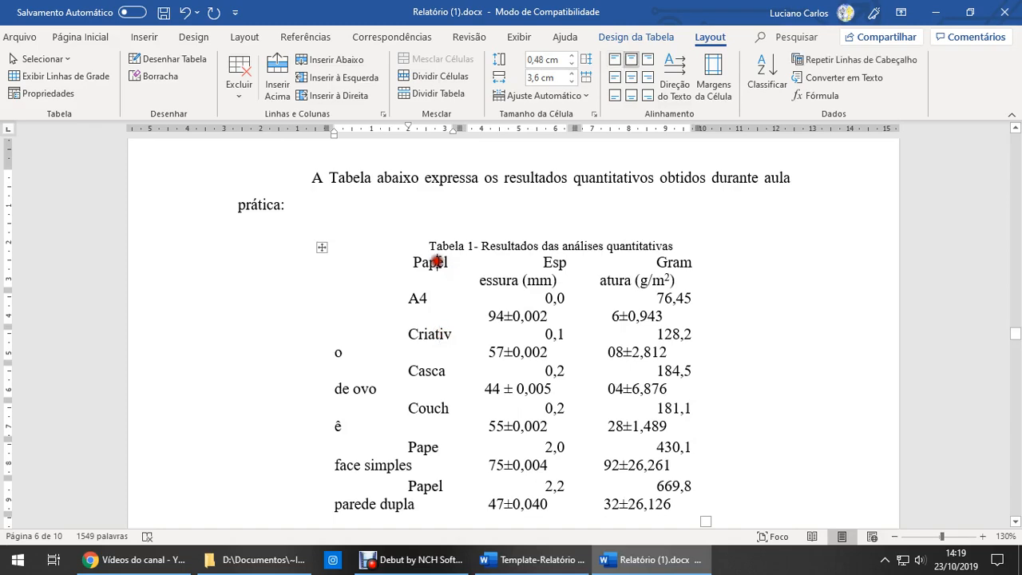
# Step: Apply all borders to the whole Tabela 1
pyautogui.click(322, 249)
pyautogui.click(144, 37)
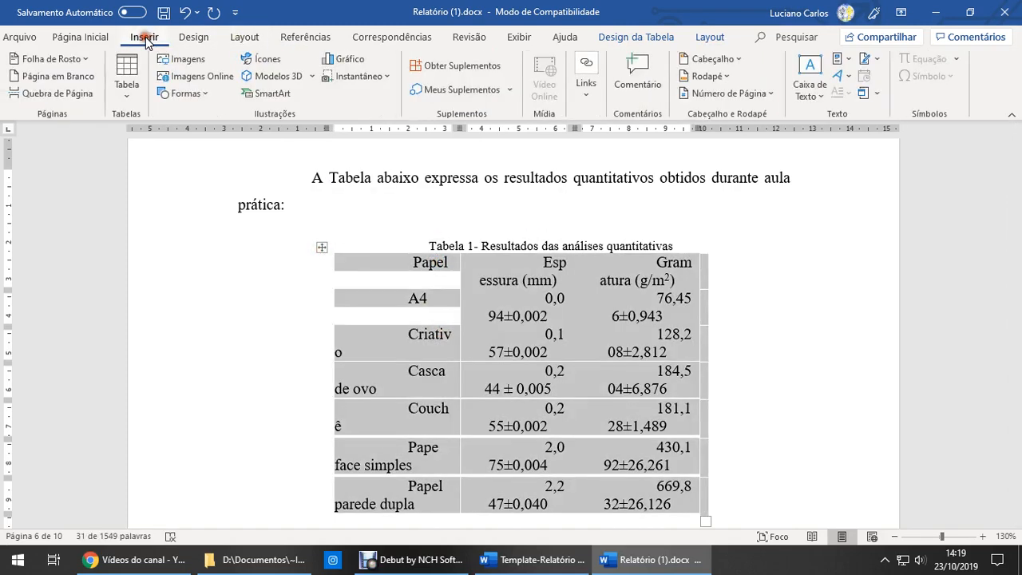
pyautogui.click(96, 38)
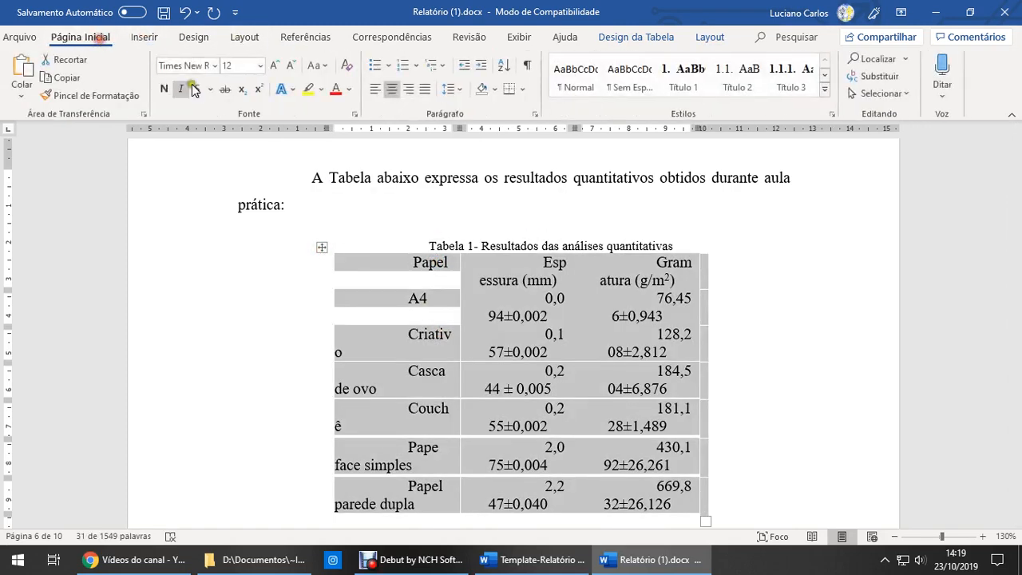
pyautogui.click(527, 95)
pyautogui.click(548, 220)
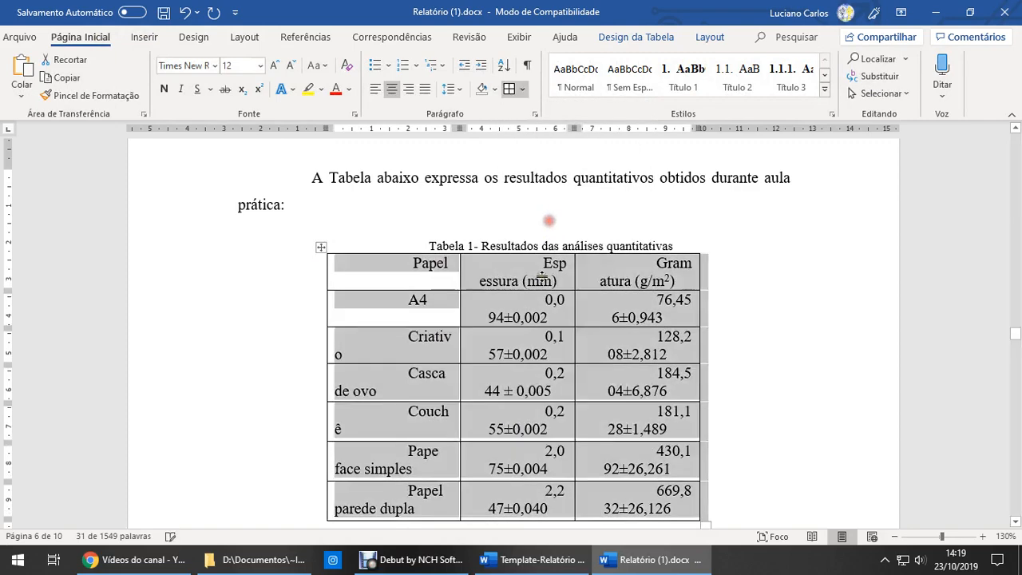
pyautogui.click(512, 280)
# Step: Try to widen the Espessura column of Tabela 1 by moving its column boundary
pyautogui.scroll(-1, 495, 271)
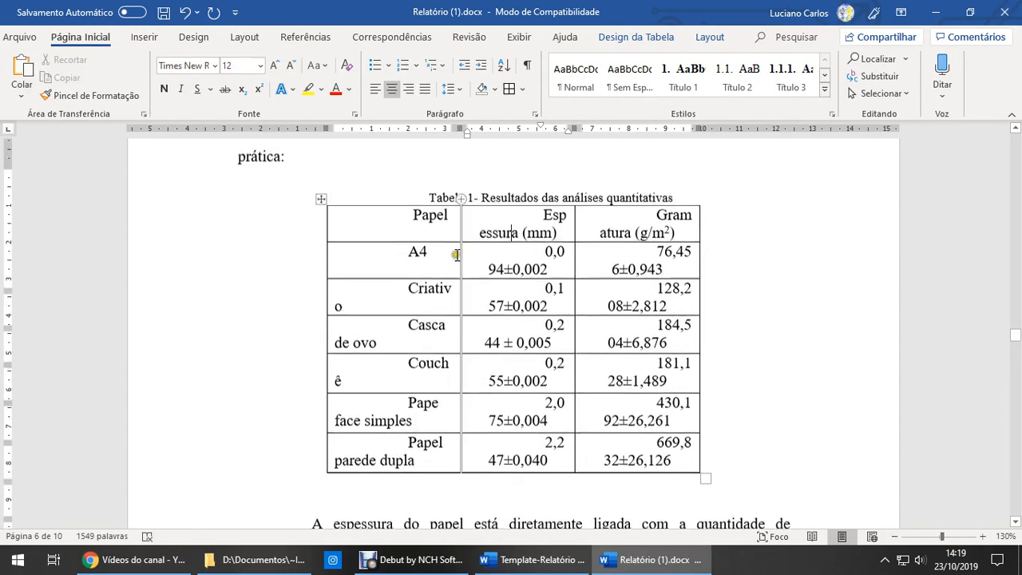
pyautogui.scroll(1, 456, 255)
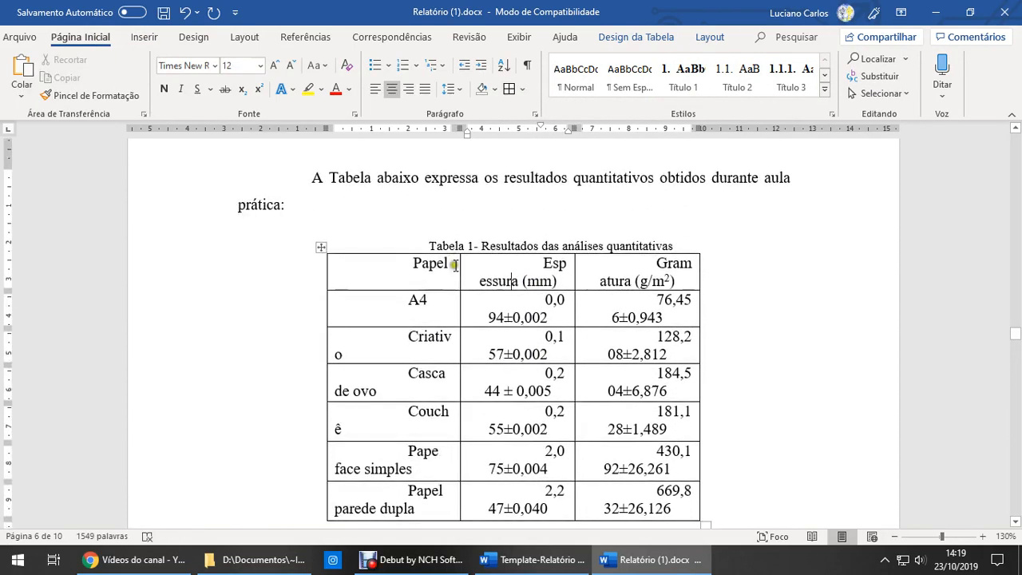
pyautogui.click(541, 263)
pyautogui.moveTo(574, 128); pyautogui.dragTo(613, 121)
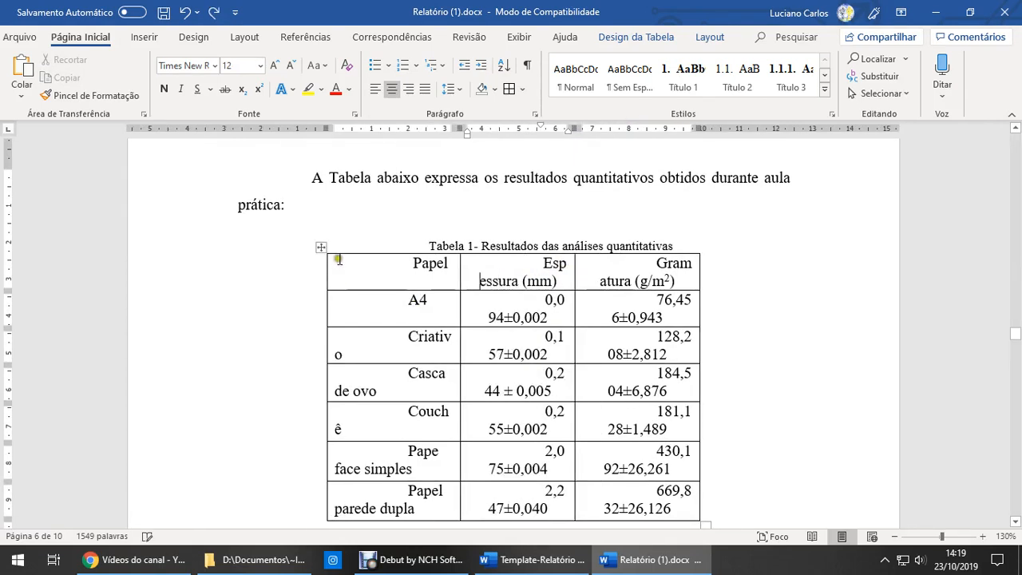
# Step: Remove the first-line indent from every cell of Tabela 1 by setting the special indent to (nenhum)
pyautogui.click(321, 247)
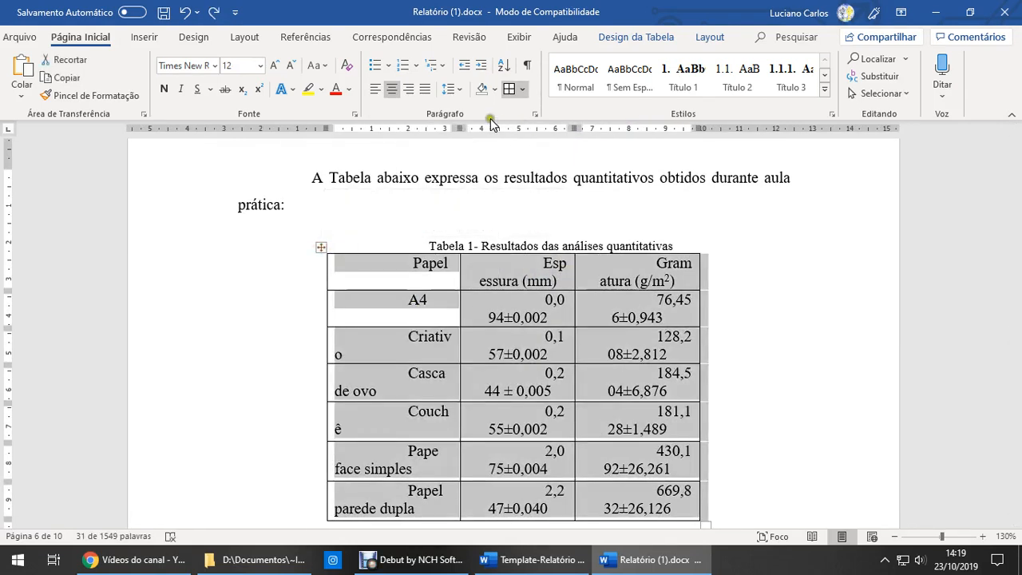
pyautogui.click(535, 114)
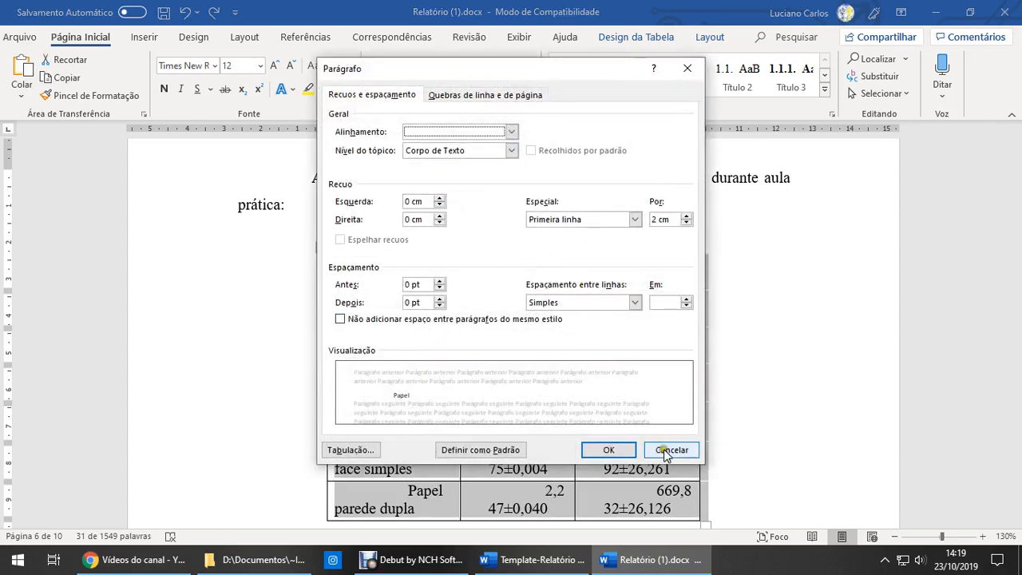
pyautogui.click(583, 219)
pyautogui.click(580, 229)
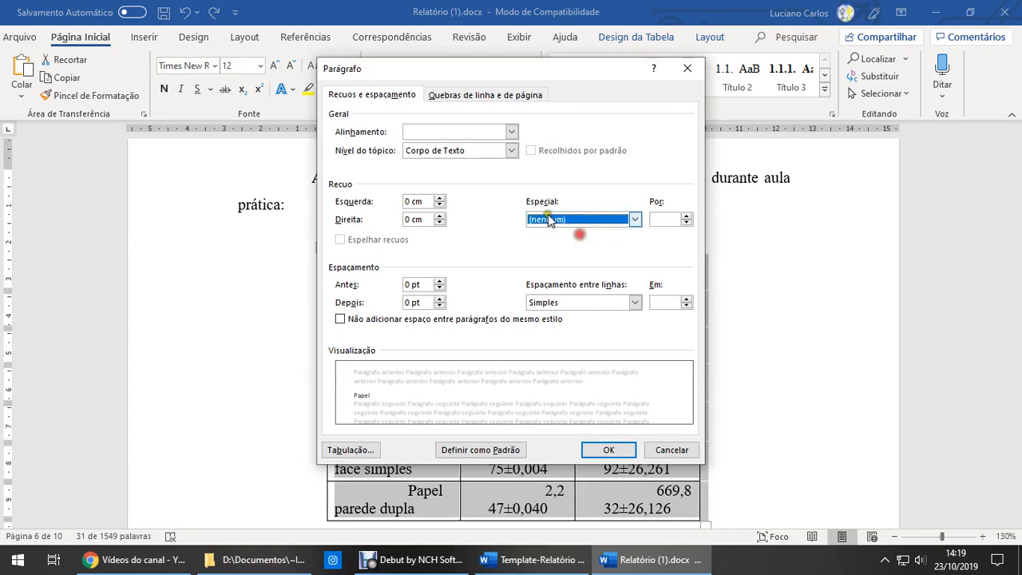
pyautogui.click(608, 449)
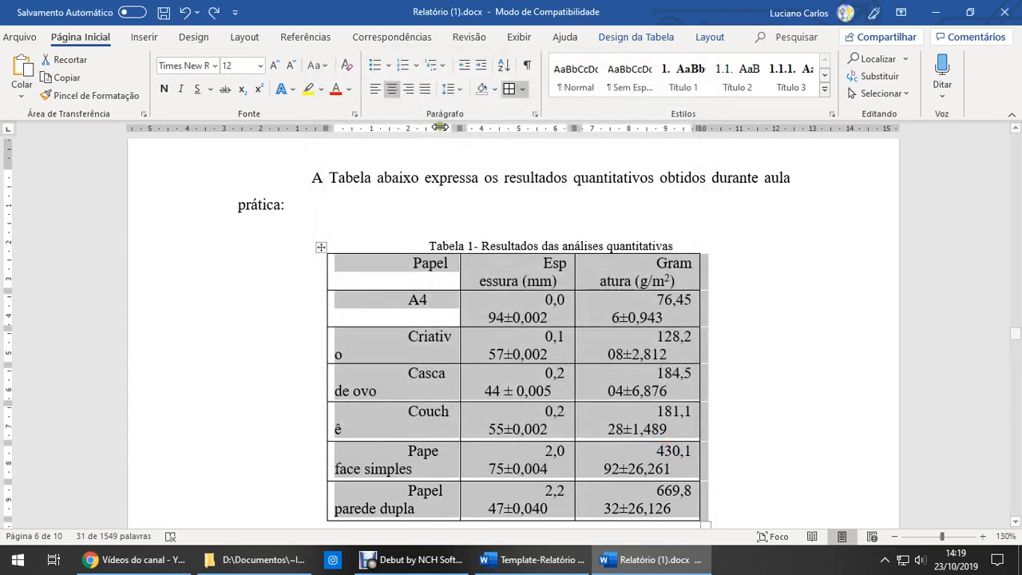
pyautogui.click(536, 114)
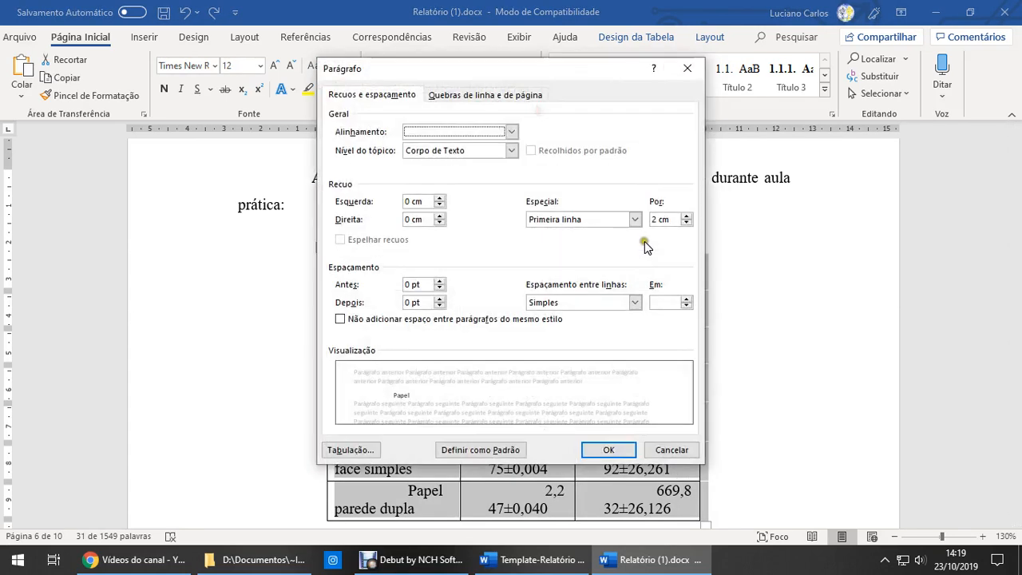
pyautogui.click(637, 220)
pyautogui.click(636, 219)
pyautogui.click(636, 220)
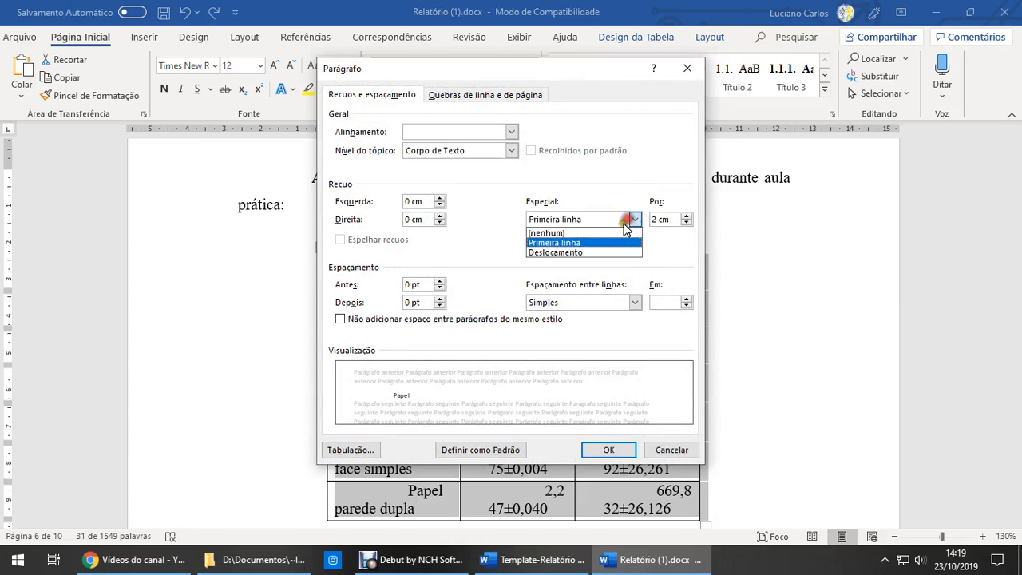
pyautogui.click(617, 229)
pyautogui.click(608, 450)
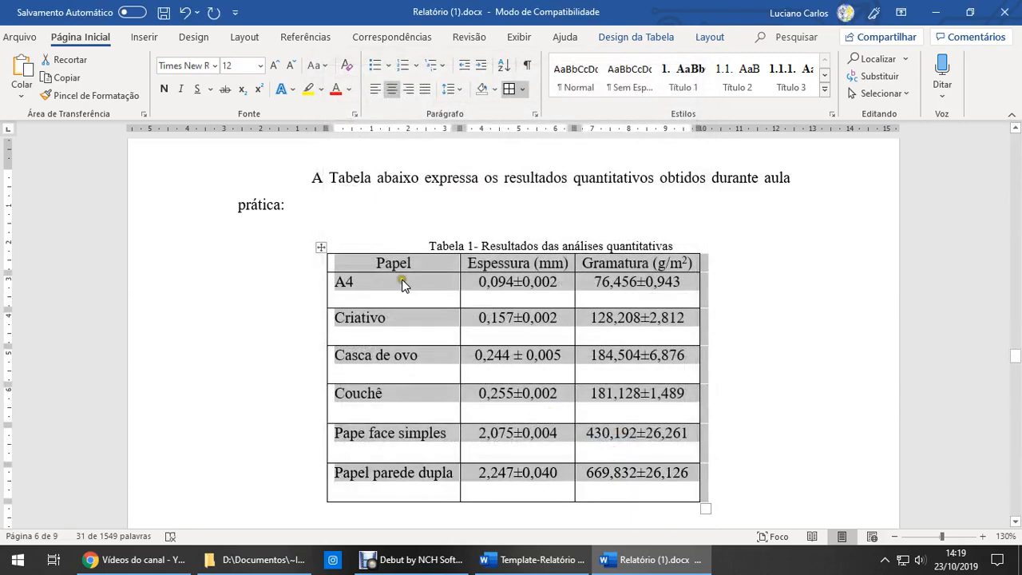
pyautogui.click(407, 263)
pyautogui.click(372, 262)
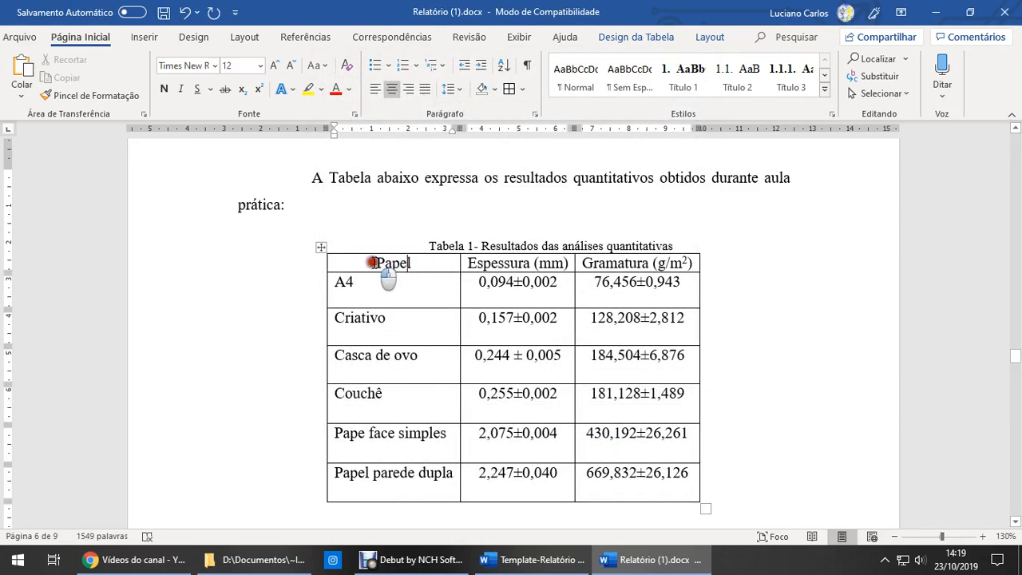
pyautogui.moveTo(334, 128)
pyautogui.mouseDown()
pyautogui.moveTo(412, 136)
pyautogui.moveTo(334, 132)
pyautogui.mouseUp()
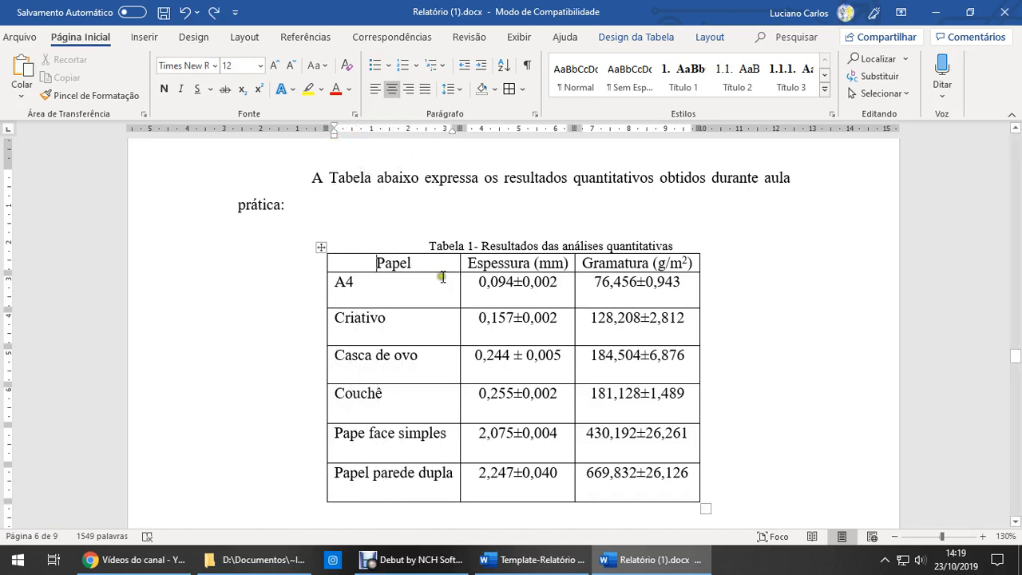
pyautogui.click(435, 342)
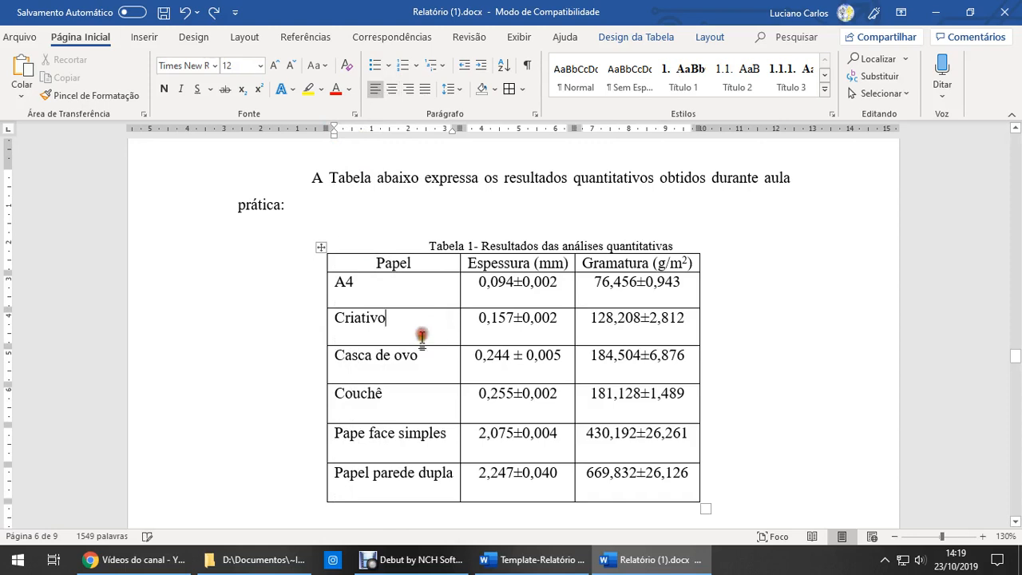
pyautogui.click(321, 248)
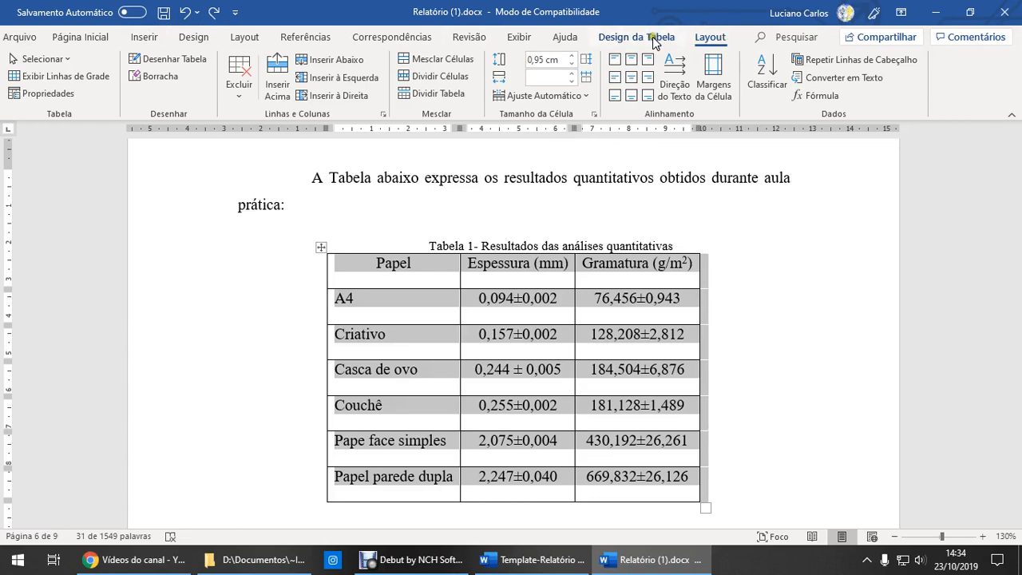
pyautogui.click(505, 281)
pyautogui.click(409, 170)
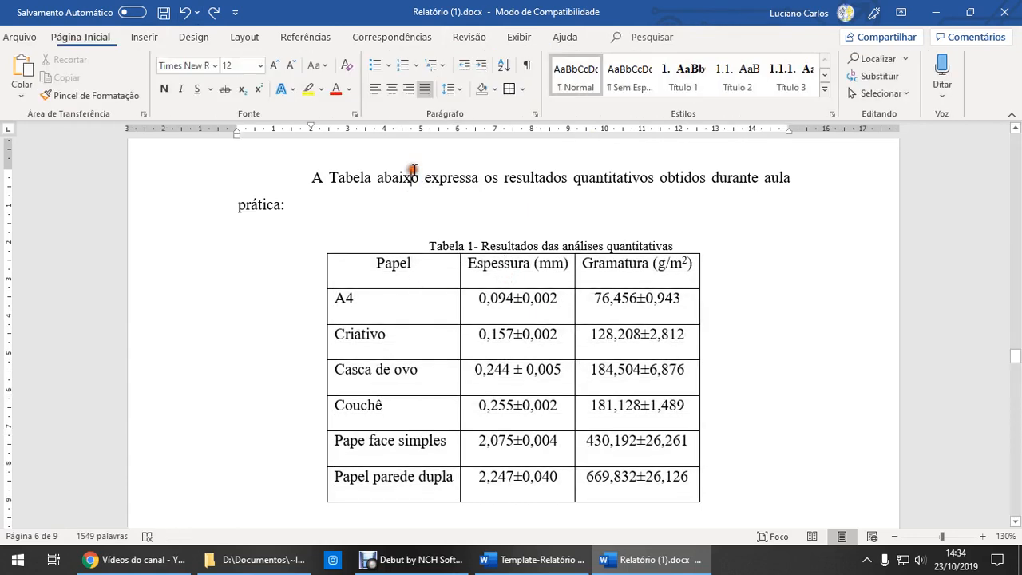
pyautogui.click(546, 281)
# Step: Turn off the specified row height for all rows of Tabela 1 in the table properties
pyautogui.click(322, 248)
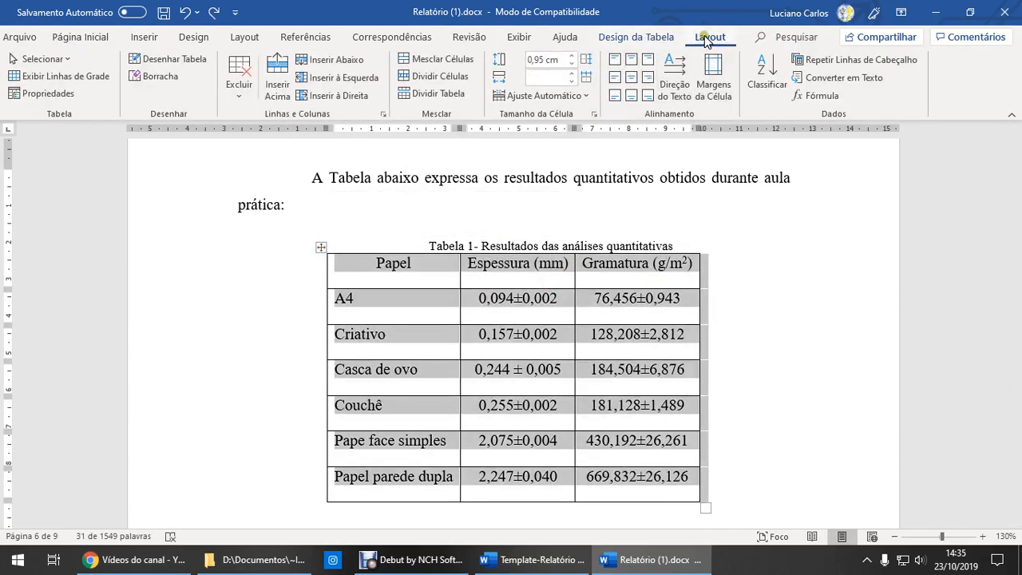
pyautogui.click(595, 119)
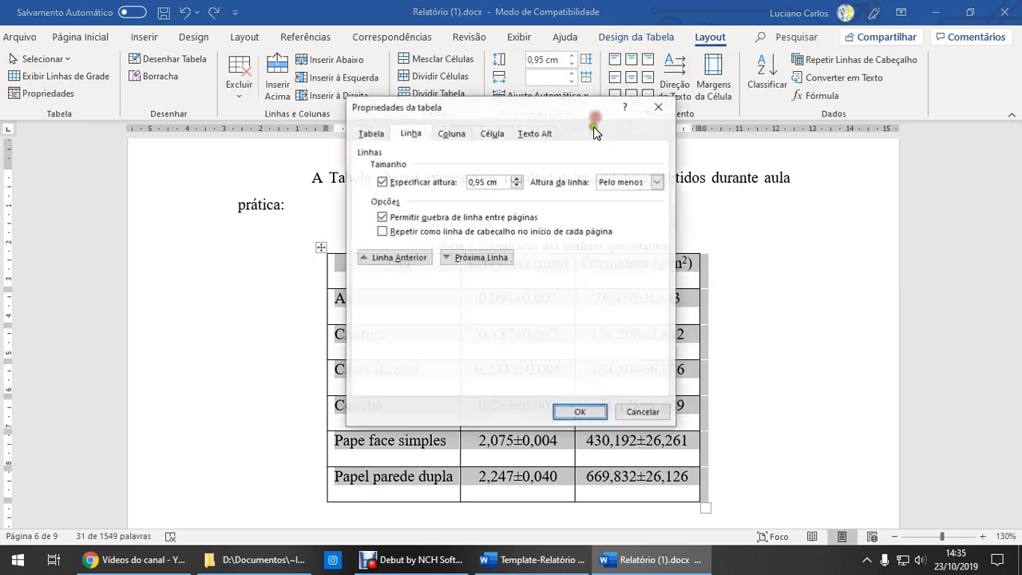
pyautogui.click(412, 133)
pyautogui.click(370, 134)
pyautogui.click(410, 133)
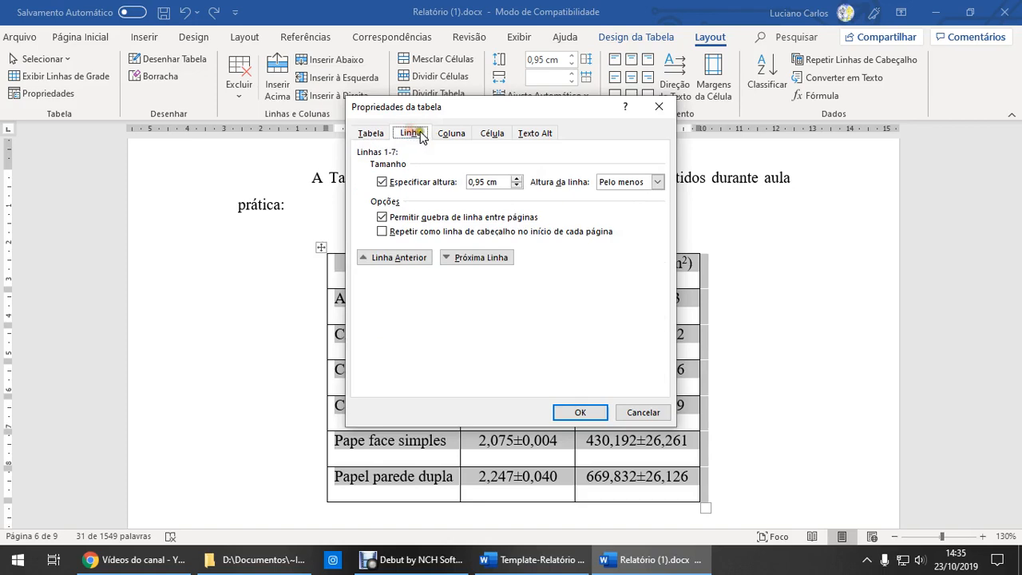
pyautogui.click(425, 182)
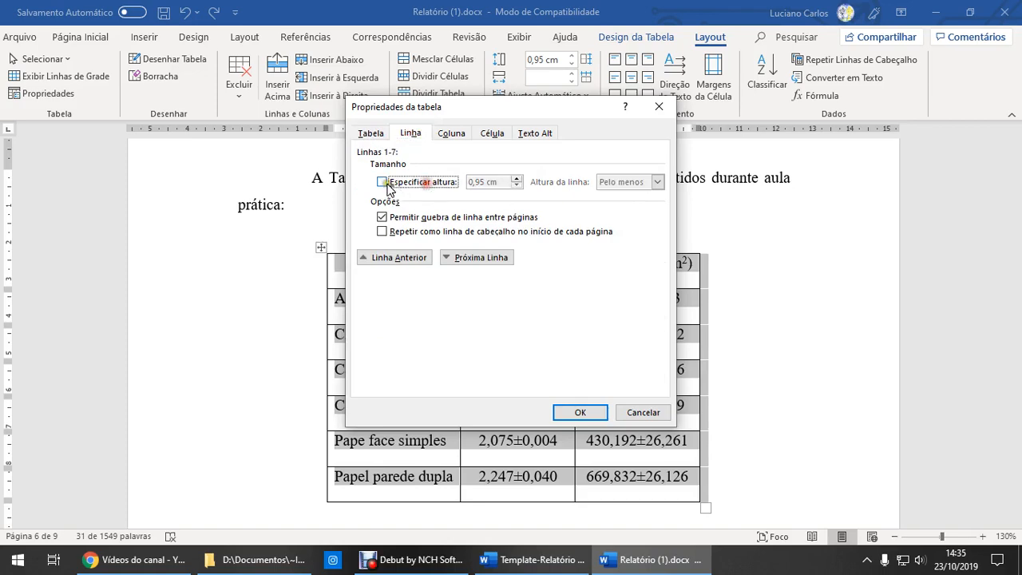
pyautogui.click(581, 413)
pyautogui.click(411, 282)
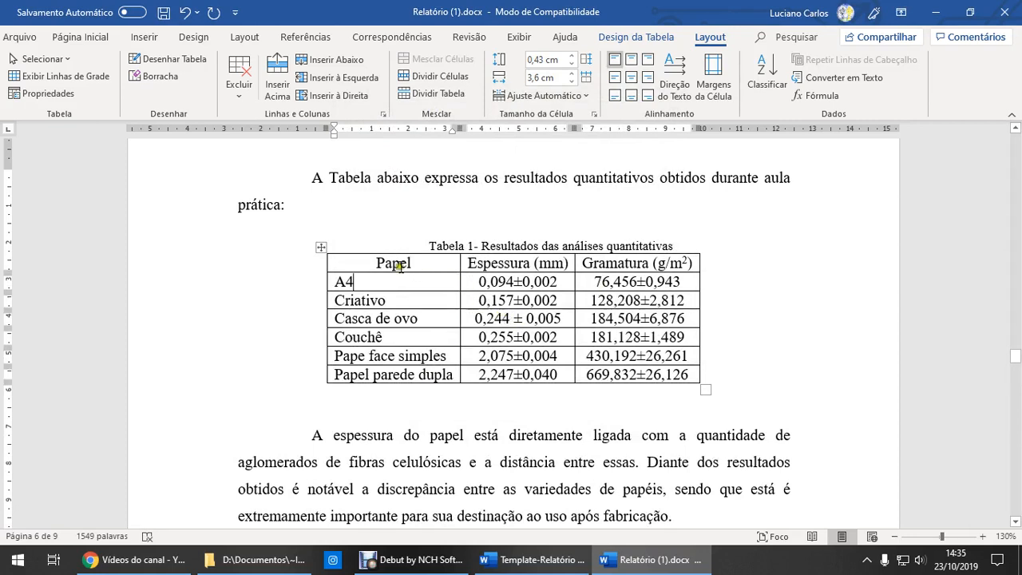
# Step: Switch to the template document and examine how its sample Tabela 1 is formatted and bordered
pyautogui.moveTo(377, 262); pyautogui.dragTo(499, 267)
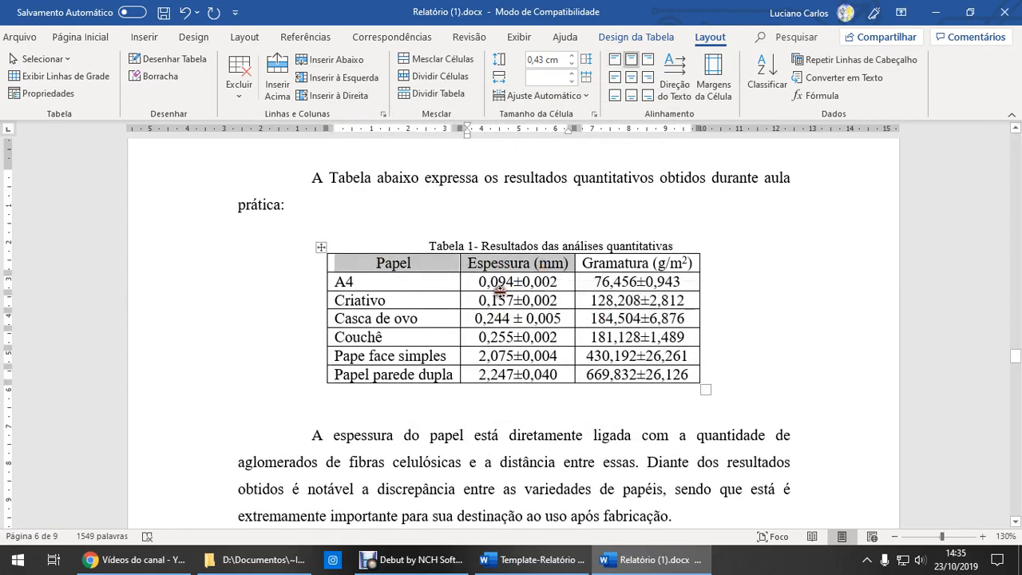
pyautogui.click(532, 571)
pyautogui.scroll(-15, 540, 402)
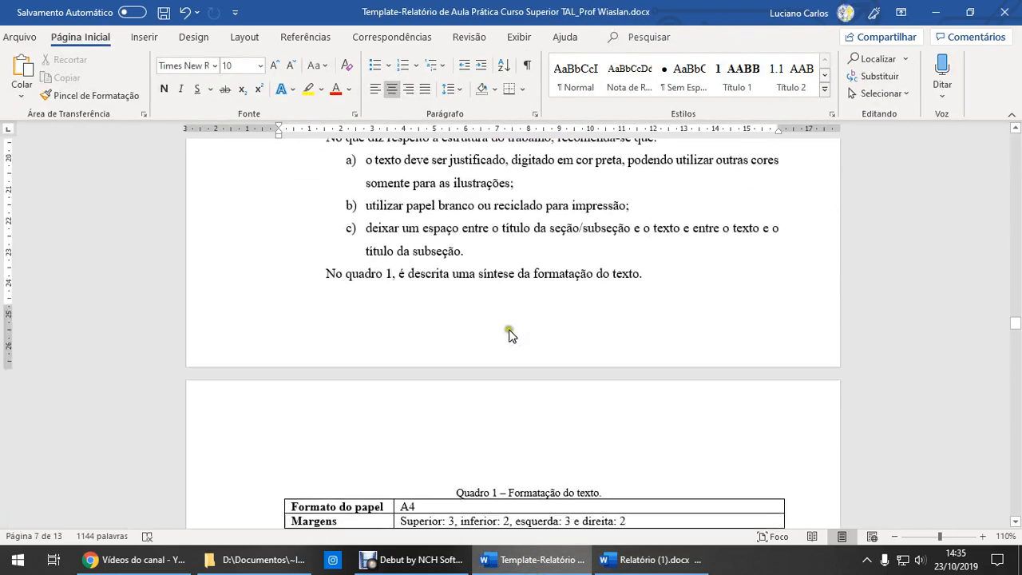
pyautogui.scroll(-10, 512, 322)
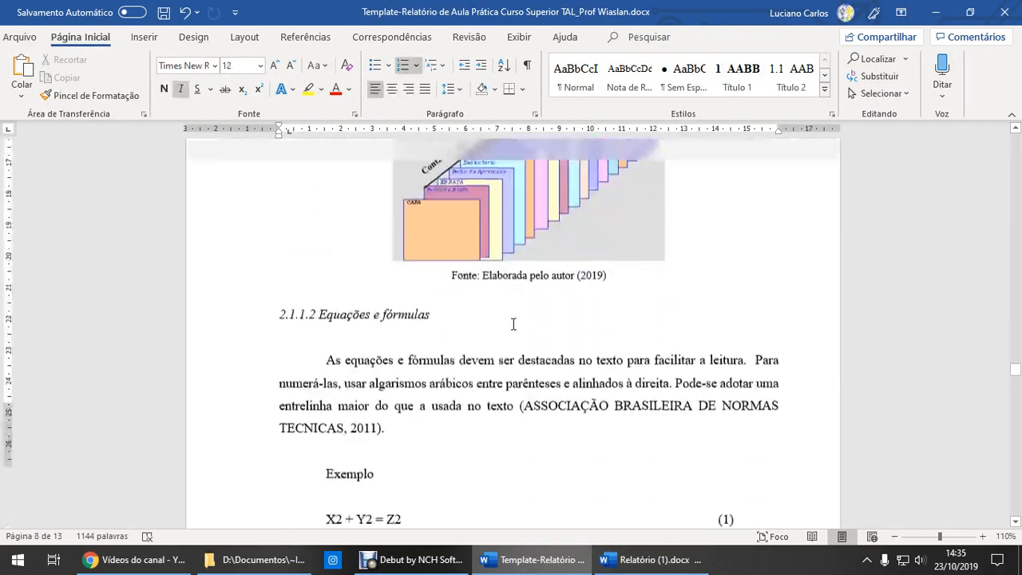
pyautogui.scroll(-3, 514, 322)
pyautogui.scroll(3, 513, 324)
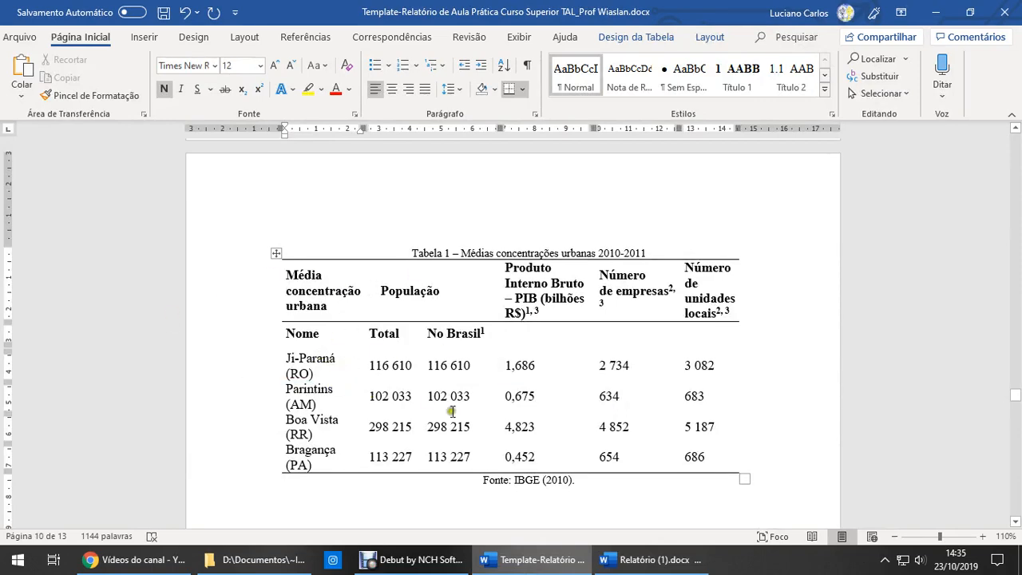
# Step: Return to the report document and check the paragraph settings of the whole Tabela 1
pyautogui.click(651, 560)
pyautogui.click(399, 263)
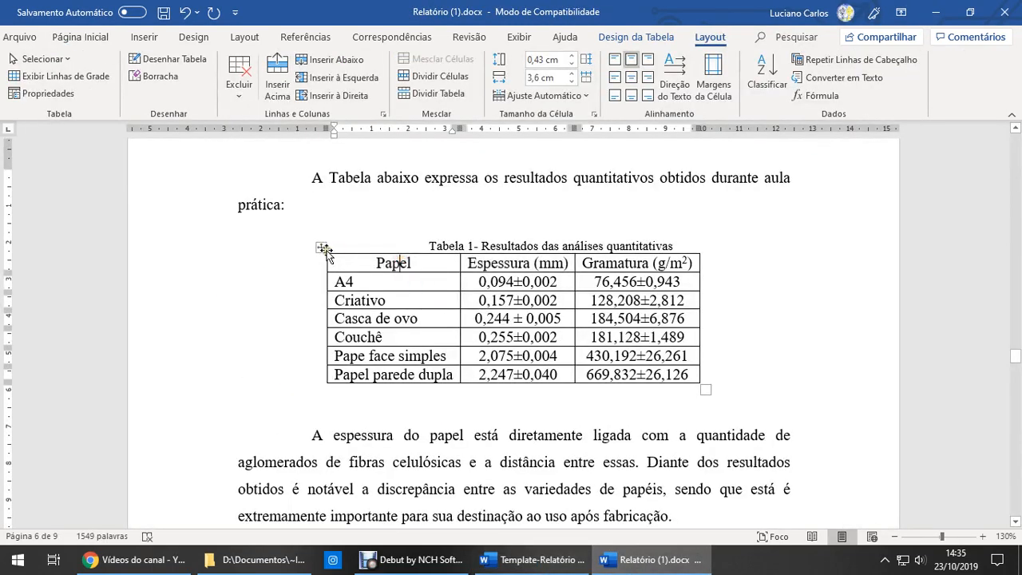
pyautogui.click(321, 248)
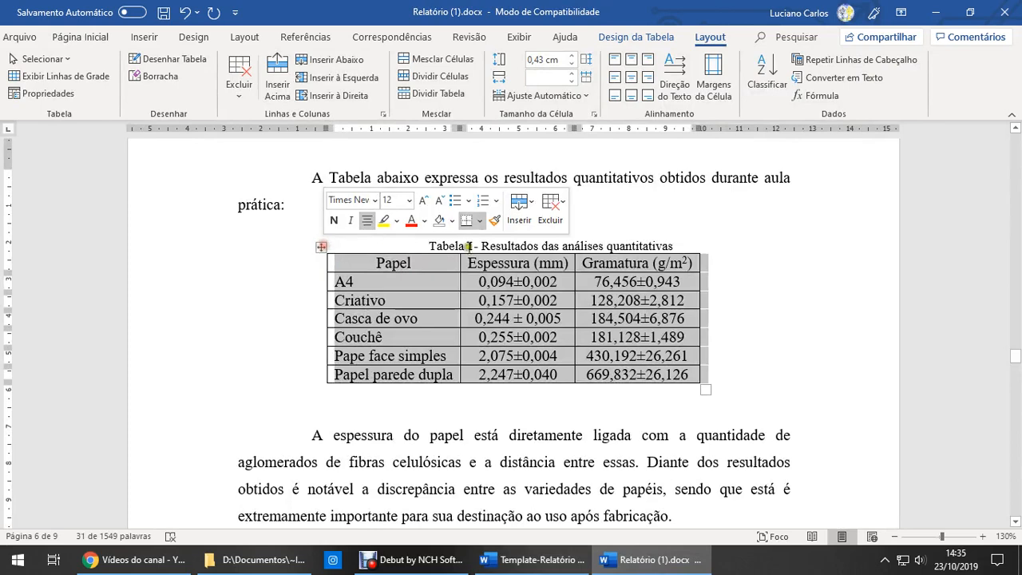
pyautogui.click(97, 39)
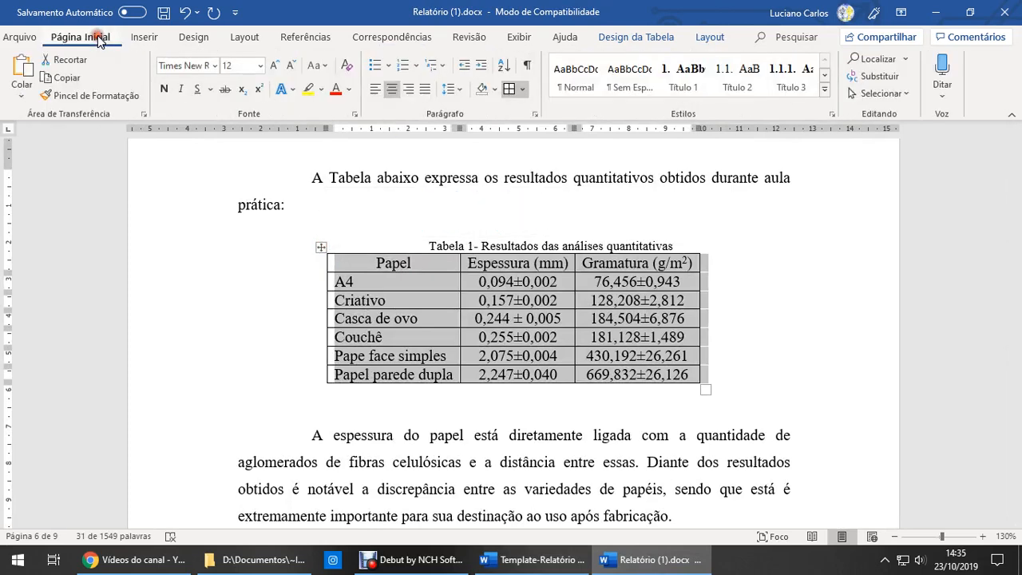
pyautogui.click(536, 115)
pyautogui.click(658, 450)
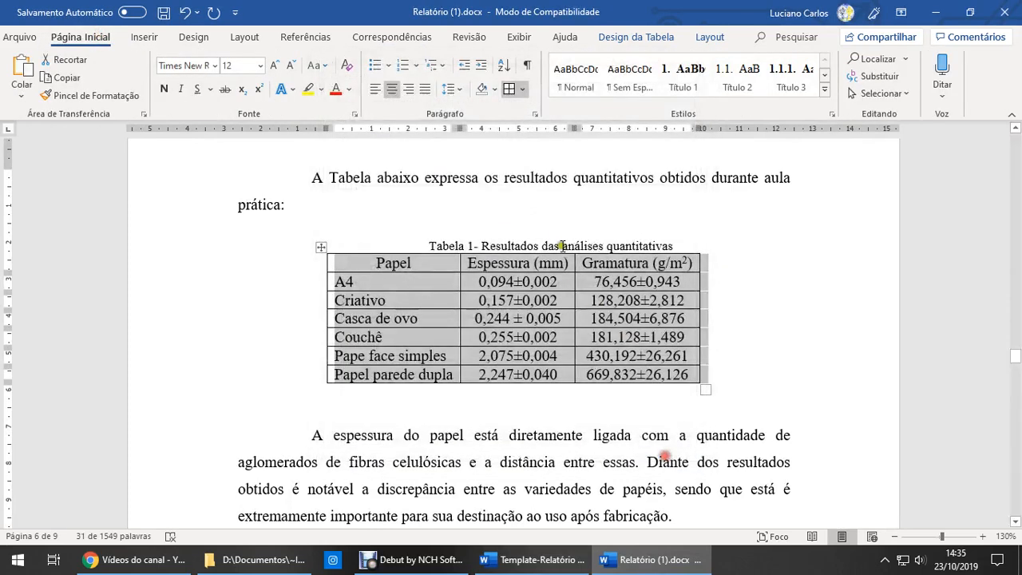
# Step: Remove the vertical and inner horizontal borders from Tabela 1, keeping only the top and bottom lines of the table
pyautogui.click(526, 92)
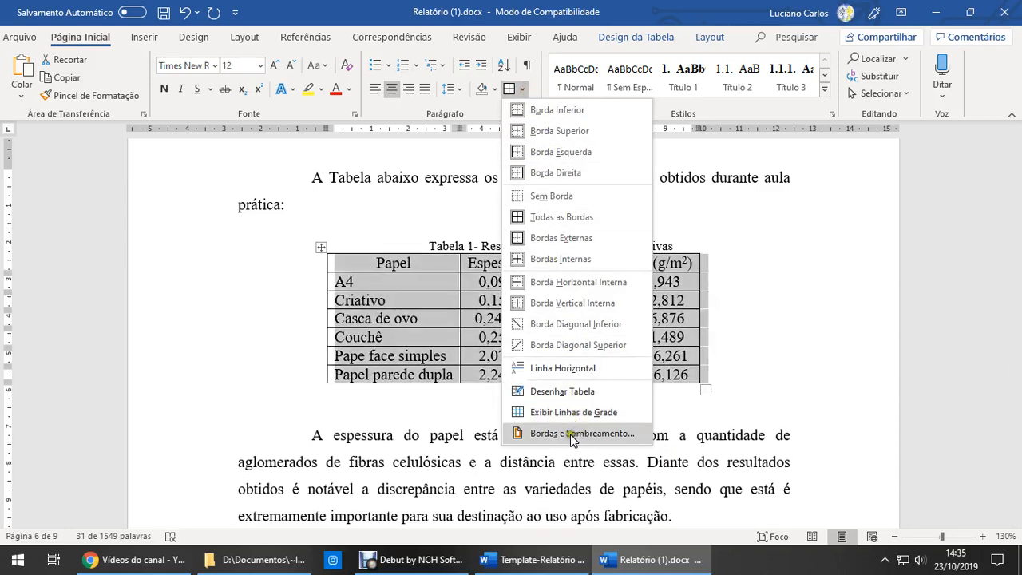
pyautogui.click(561, 434)
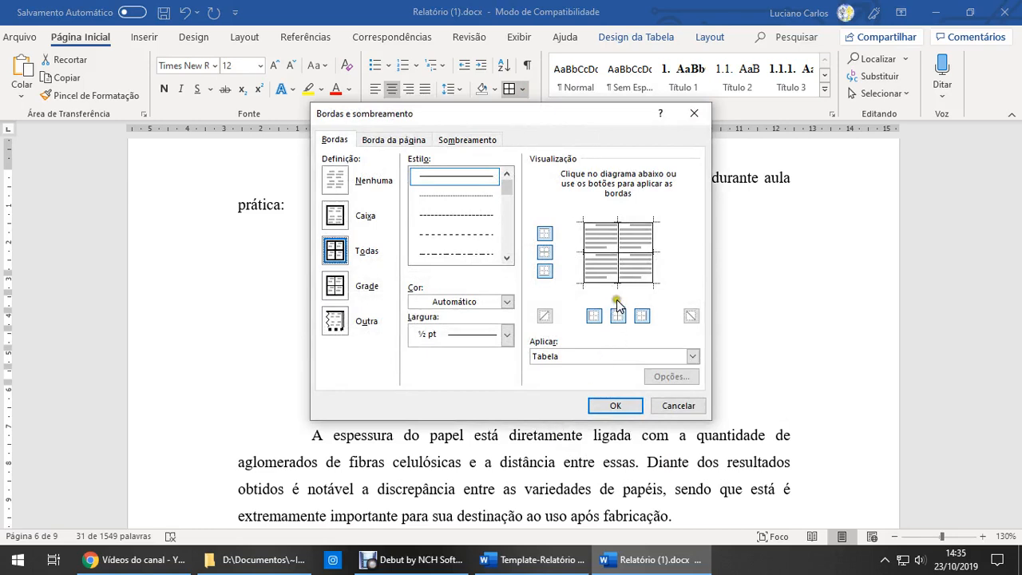
pyautogui.click(596, 253)
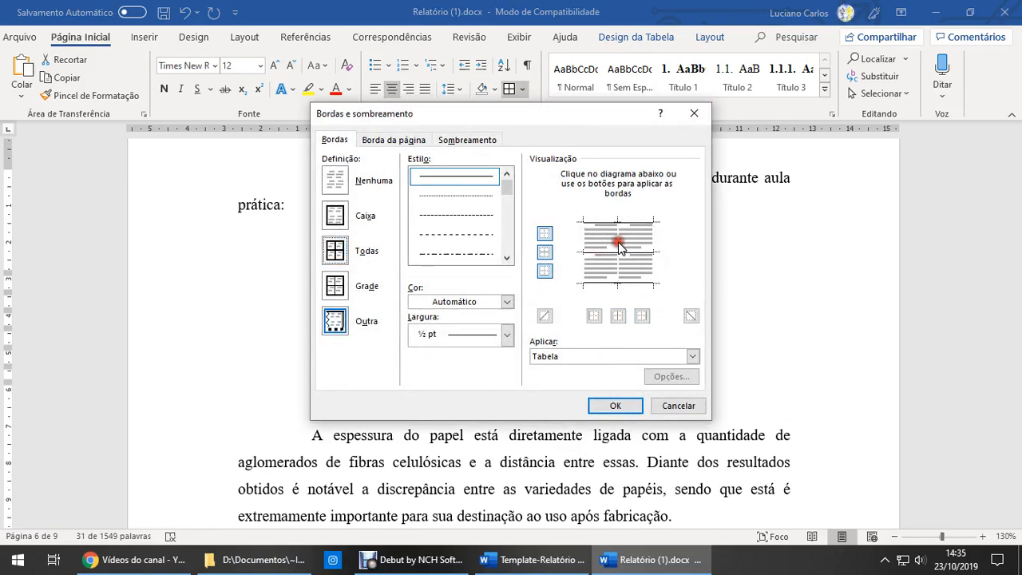
pyautogui.click(619, 252)
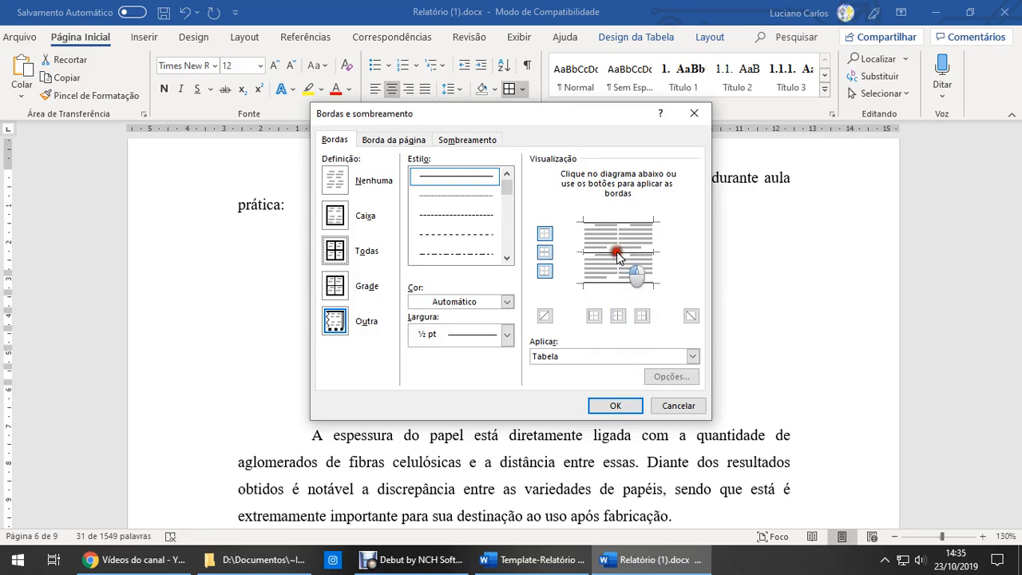
pyautogui.click(616, 315)
pyautogui.click(614, 405)
pyautogui.click(501, 313)
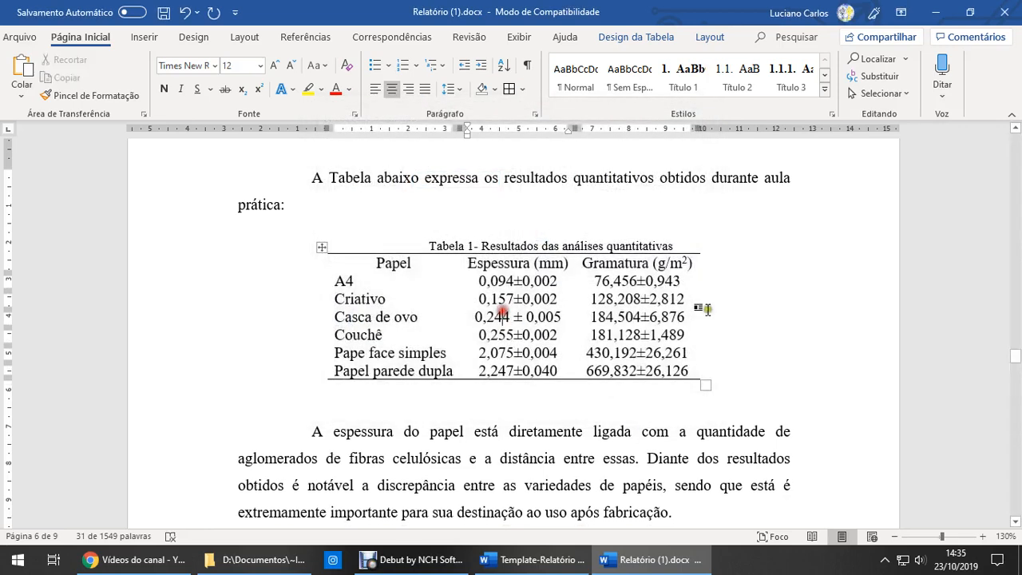
# Step: Add a bottom border (Borda Inferior) under the header row of Tabela 1
pyautogui.moveTo(381, 267); pyautogui.dragTo(585, 267)
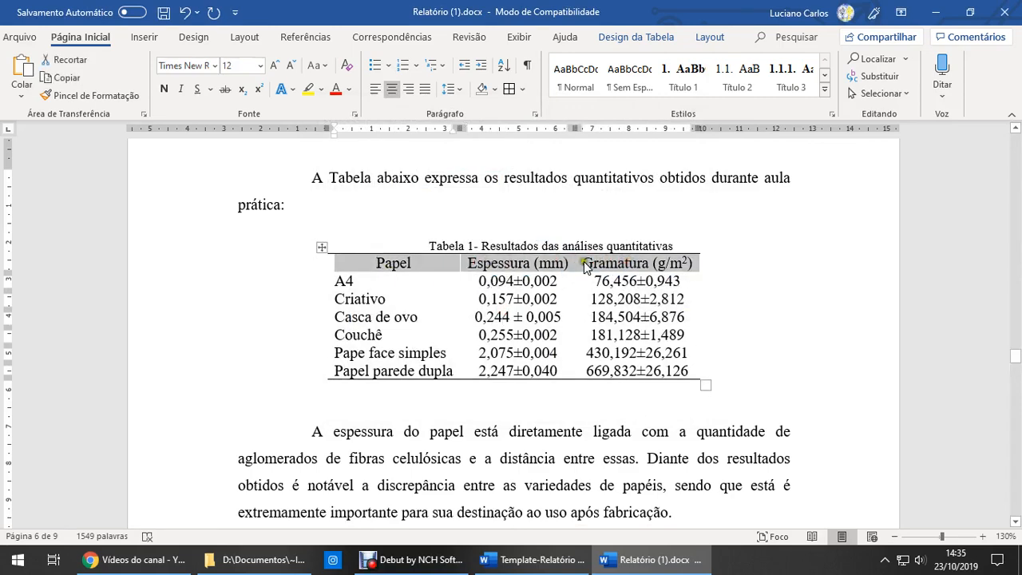
pyautogui.click(522, 89)
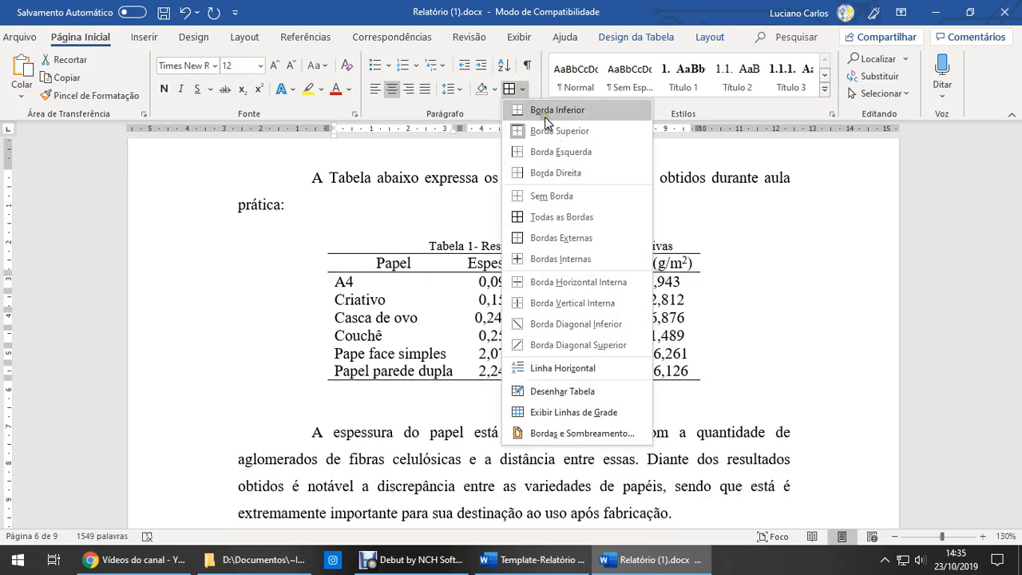
pyautogui.click(544, 115)
pyautogui.click(353, 266)
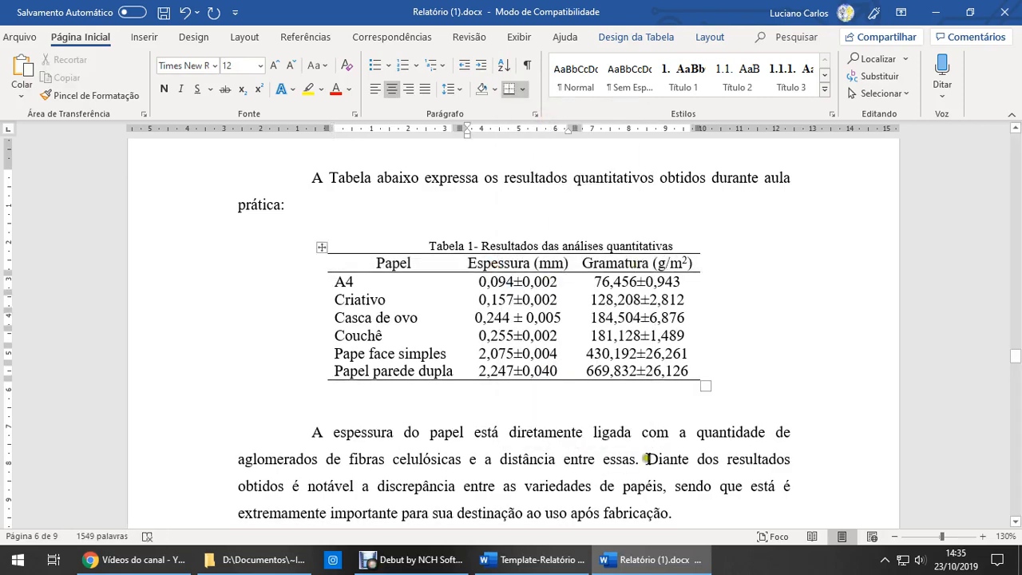
# Step: Compare with the sample table in the template document and make the header row of the report's Tabela 1 bold
pyautogui.click(532, 559)
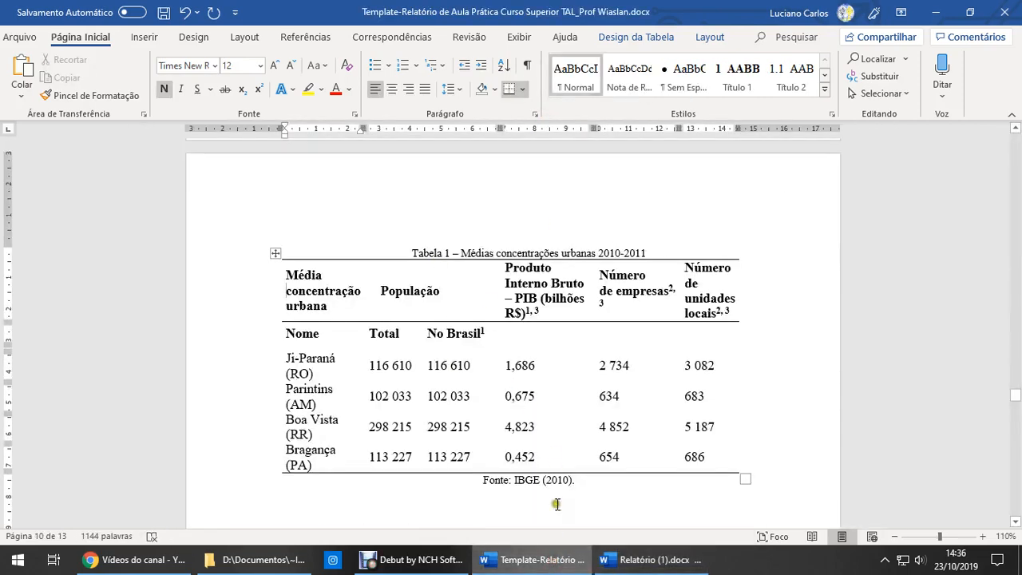
pyautogui.click(535, 562)
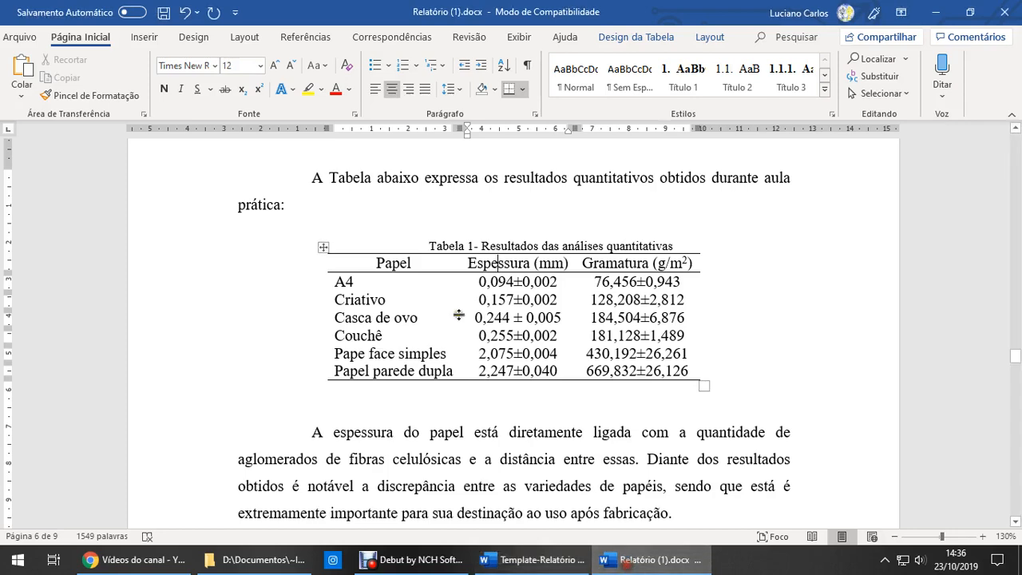
pyautogui.click(536, 562)
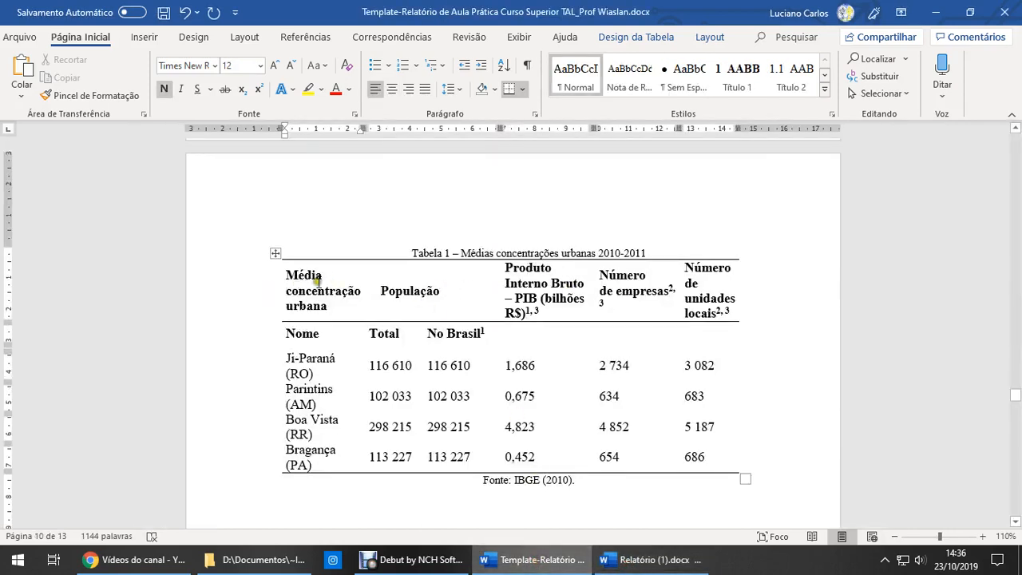
pyautogui.click(651, 559)
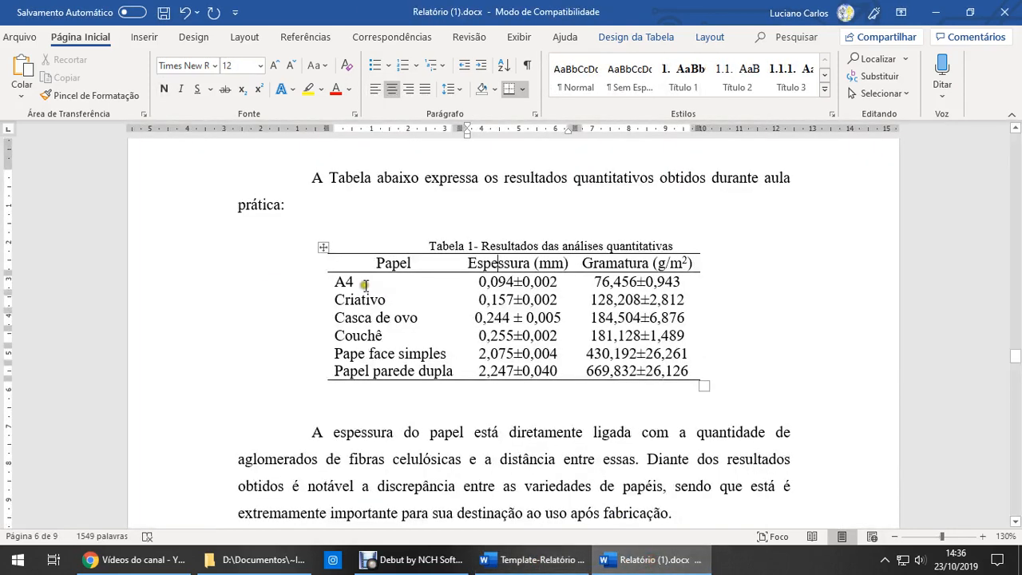
pyautogui.moveTo(355, 261); pyautogui.dragTo(654, 264)
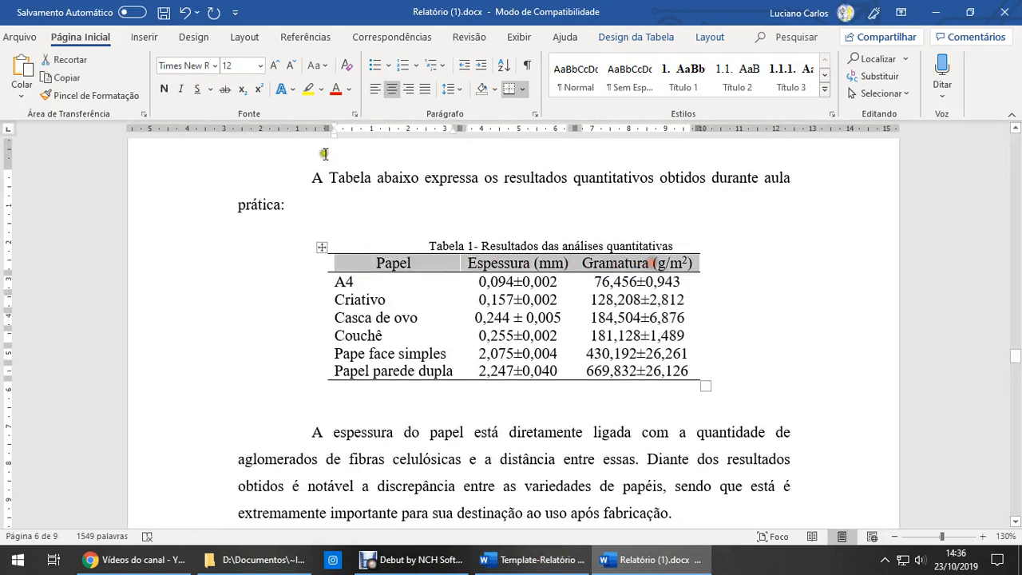
pyautogui.click(157, 88)
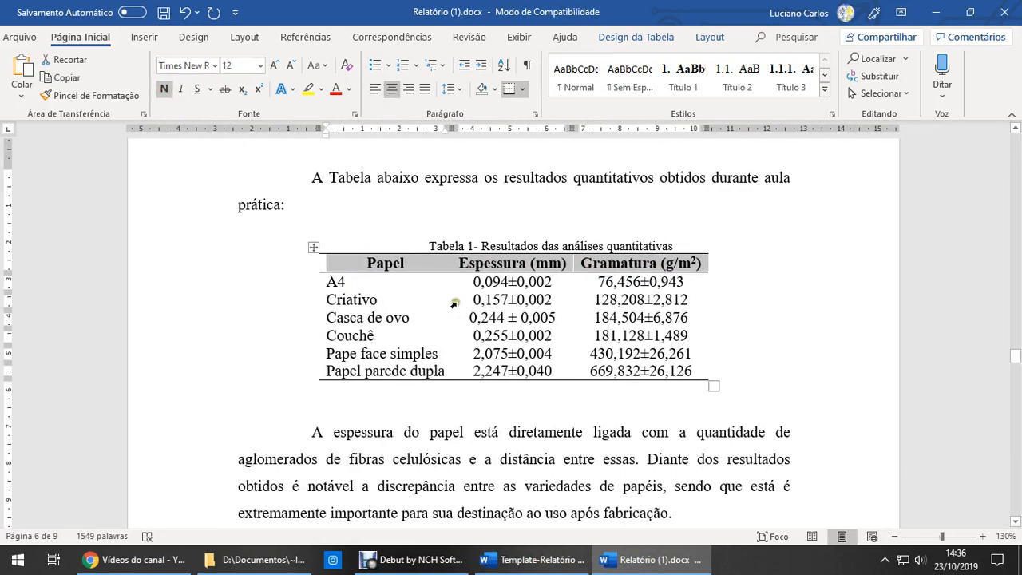
pyautogui.moveTo(453, 304); pyautogui.dragTo(553, 301)
pyautogui.click(562, 281)
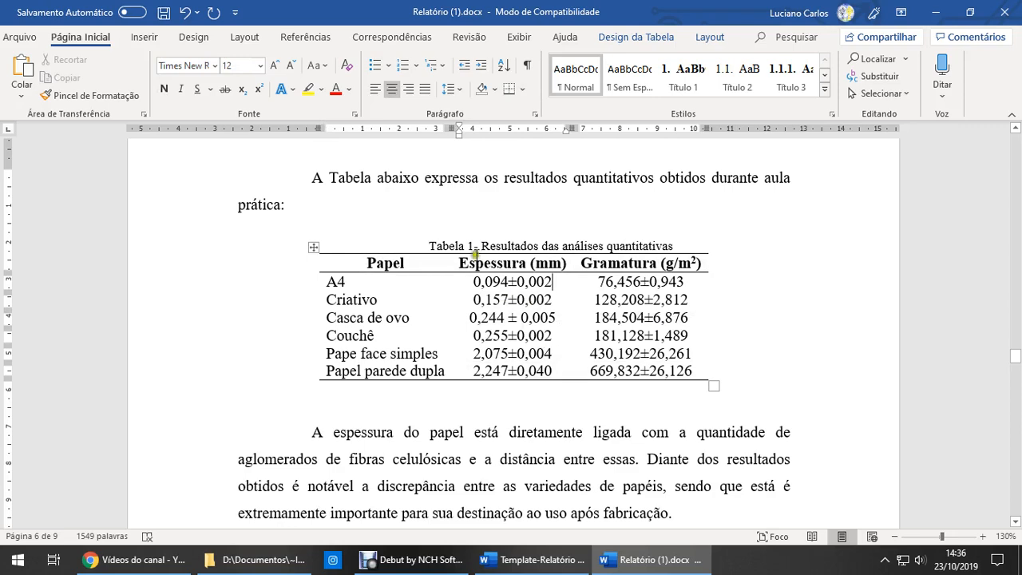
# Step: Center Tabela 1 and its caption on the page, setting the caption's first-line indent to 0
pyautogui.click(313, 247)
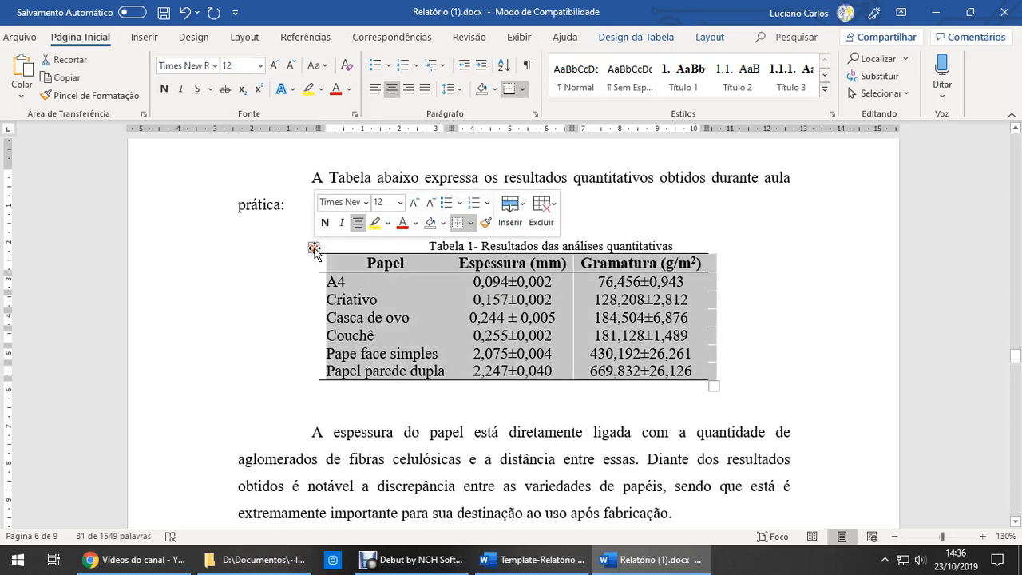
pyautogui.click(376, 88)
pyautogui.click(391, 89)
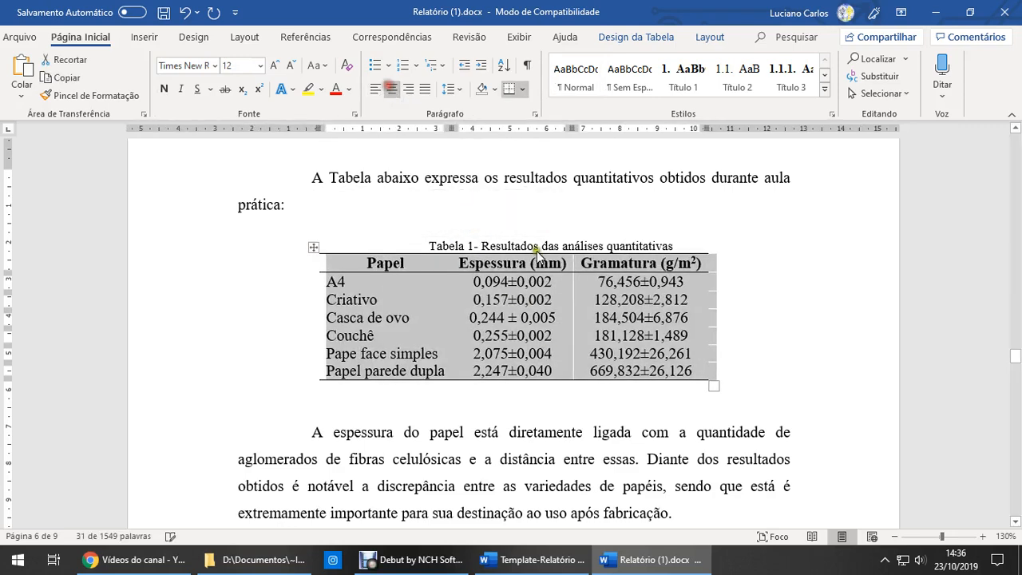
pyautogui.click(562, 241)
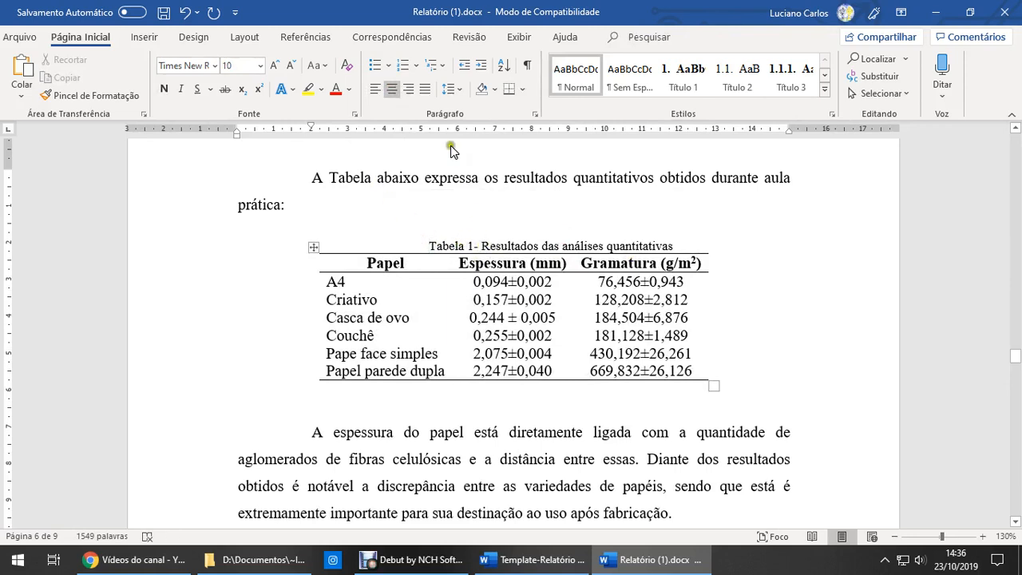
pyautogui.click(407, 89)
pyautogui.click(391, 88)
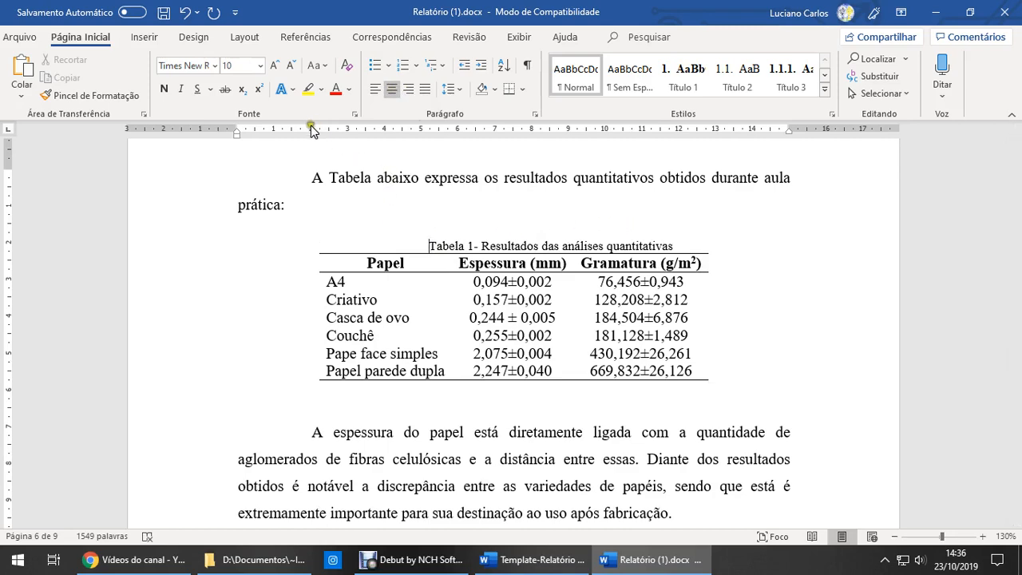
pyautogui.moveTo(311, 132); pyautogui.dragTo(236, 132)
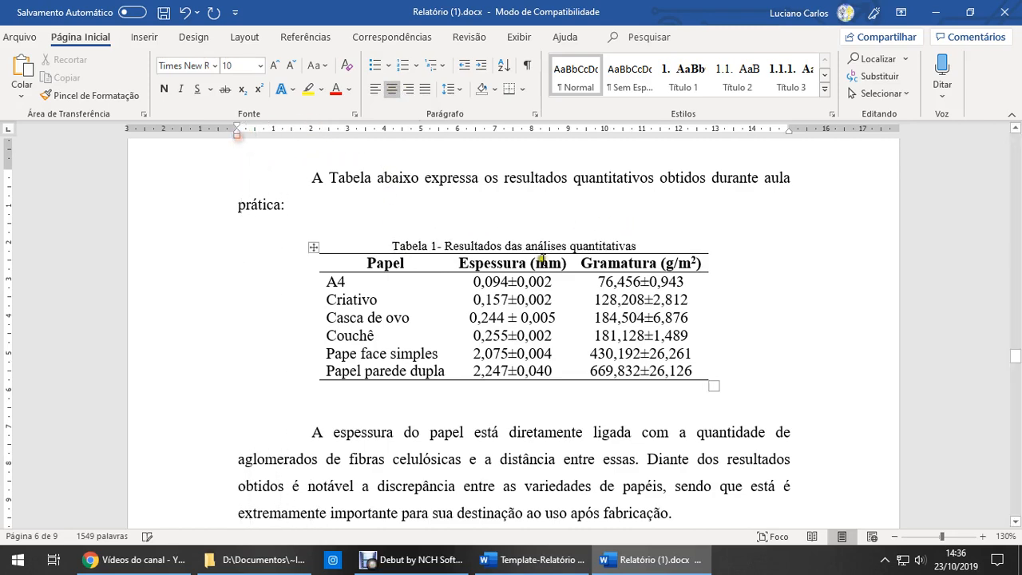
# Step: Remove the first-line indent from the caption "Figura 1- Variedades de papéis" so it centers between the margins
pyautogui.scroll(8, 595, 272)
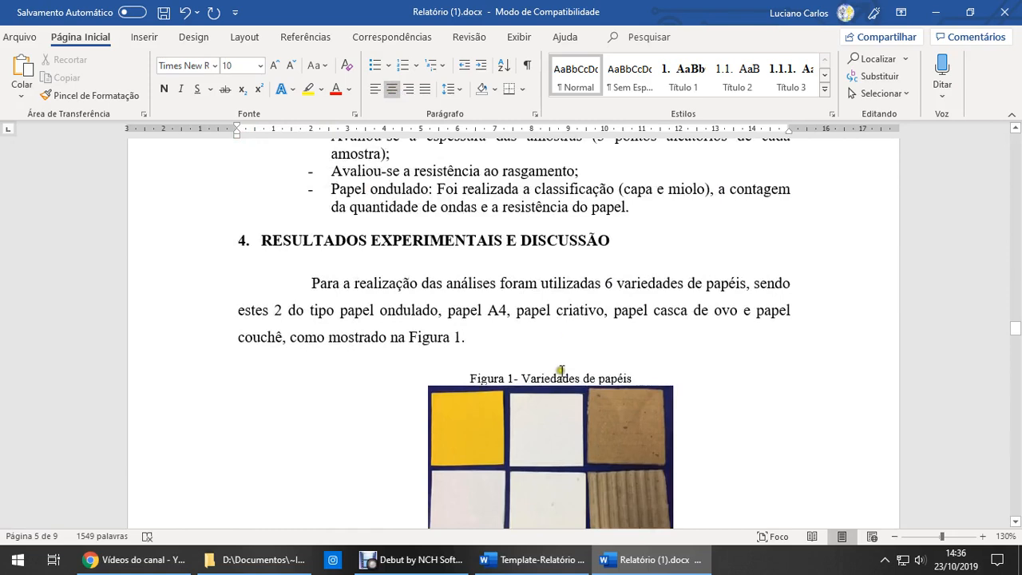
pyautogui.click(561, 369)
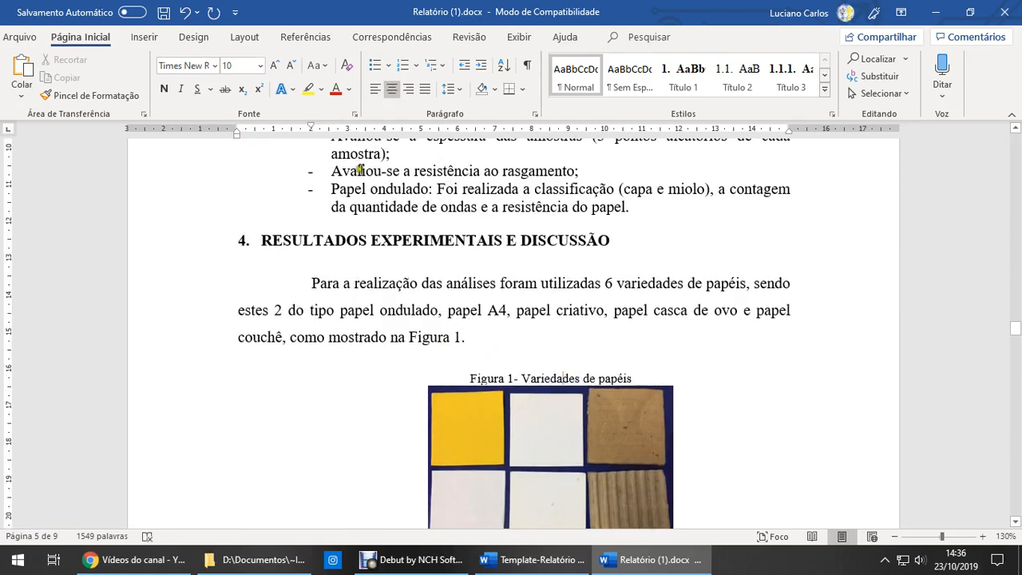
pyautogui.moveTo(311, 126); pyautogui.dragTo(238, 128)
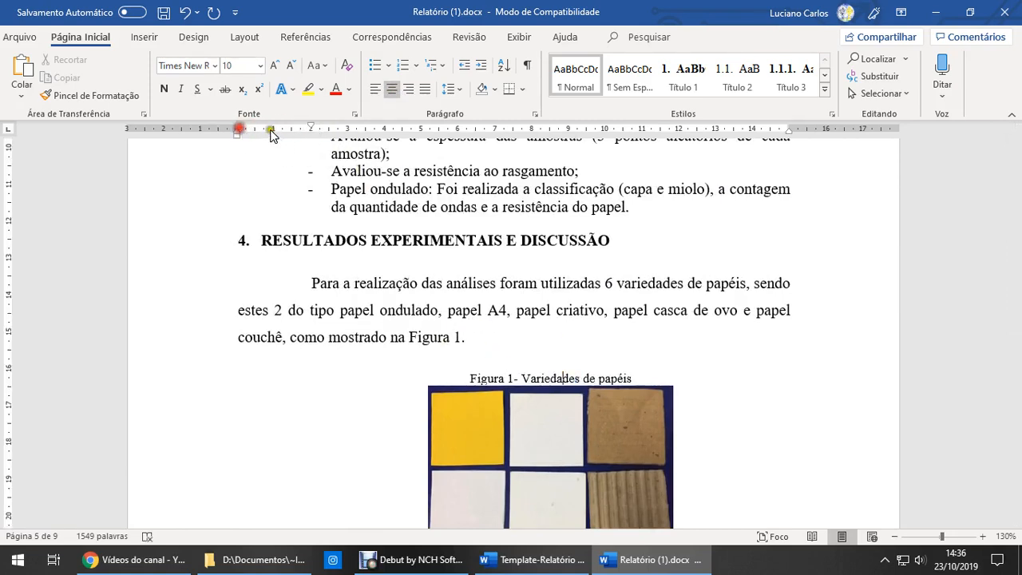
pyautogui.moveTo(311, 126); pyautogui.dragTo(240, 133)
# Step: Remove the first-line indent from the Figura 1 image so it aligns centrally under its caption
pyautogui.scroll(-3, 561, 342)
pyautogui.click(562, 342)
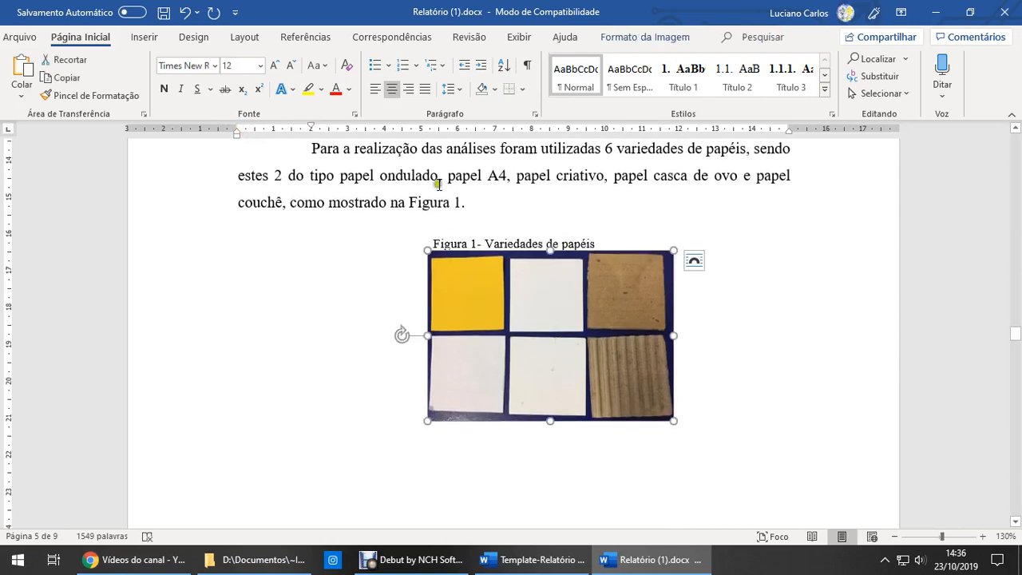
pyautogui.moveTo(313, 127); pyautogui.dragTo(236, 135)
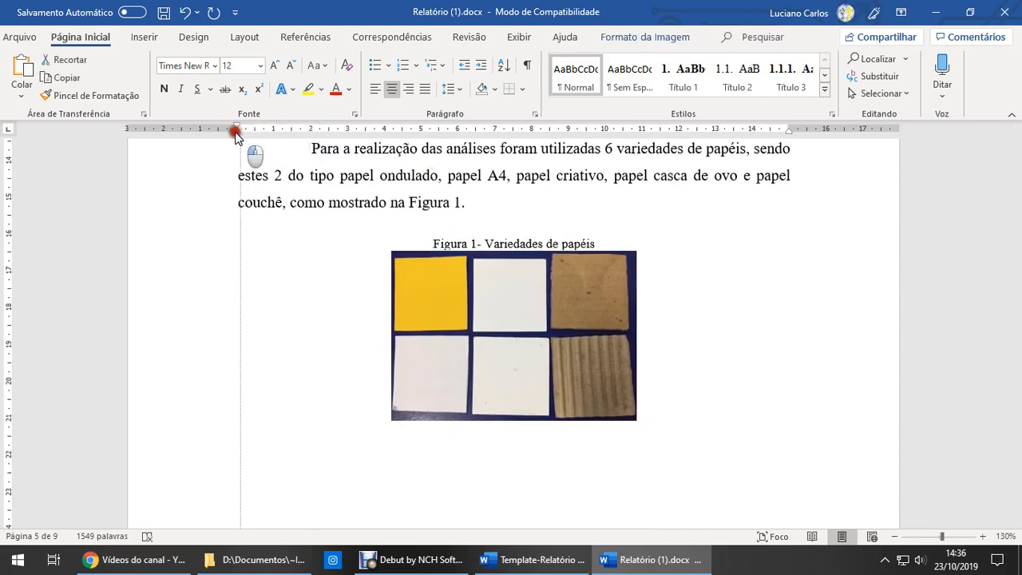
pyautogui.click(532, 240)
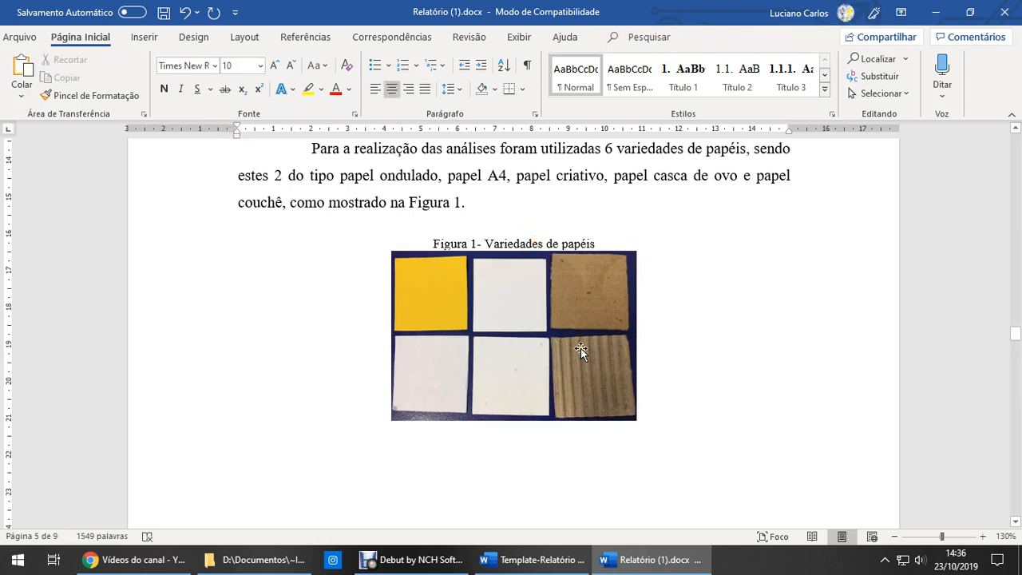
pyautogui.scroll(-1, 581, 348)
pyautogui.click(523, 214)
pyautogui.click(520, 200)
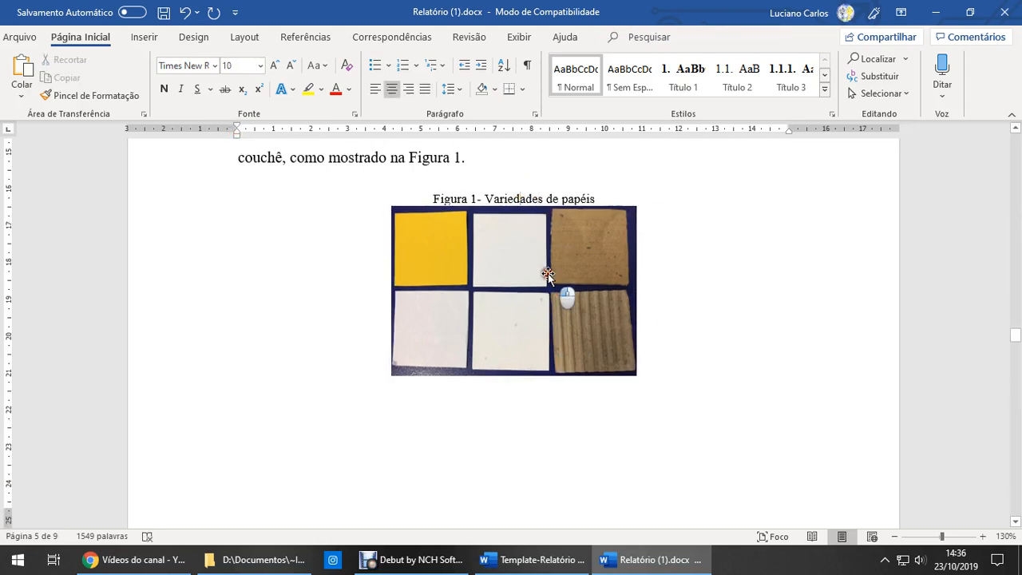
pyautogui.click(547, 273)
# Step: Try changing "Tabela" to "tabela" in the sentence that introduces Tabela 1, and undo the change
pyautogui.scroll(-10, 558, 335)
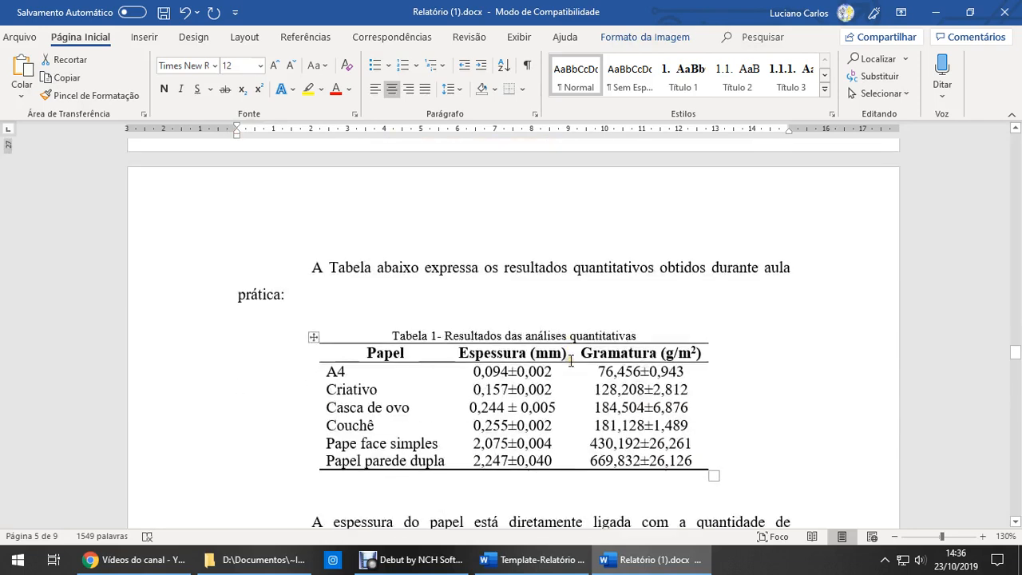
pyautogui.scroll(-2, 571, 361)
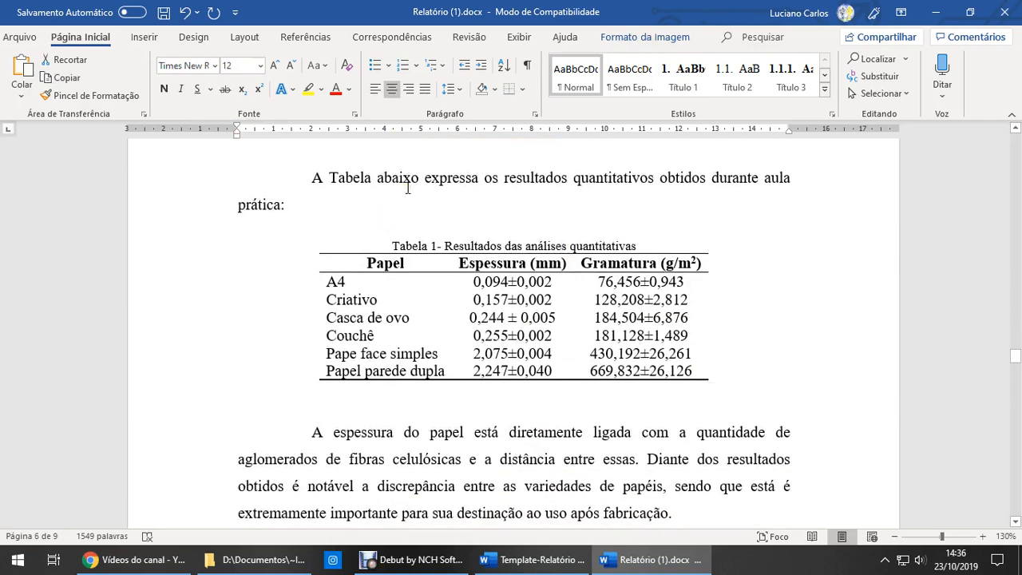
pyautogui.click(372, 179)
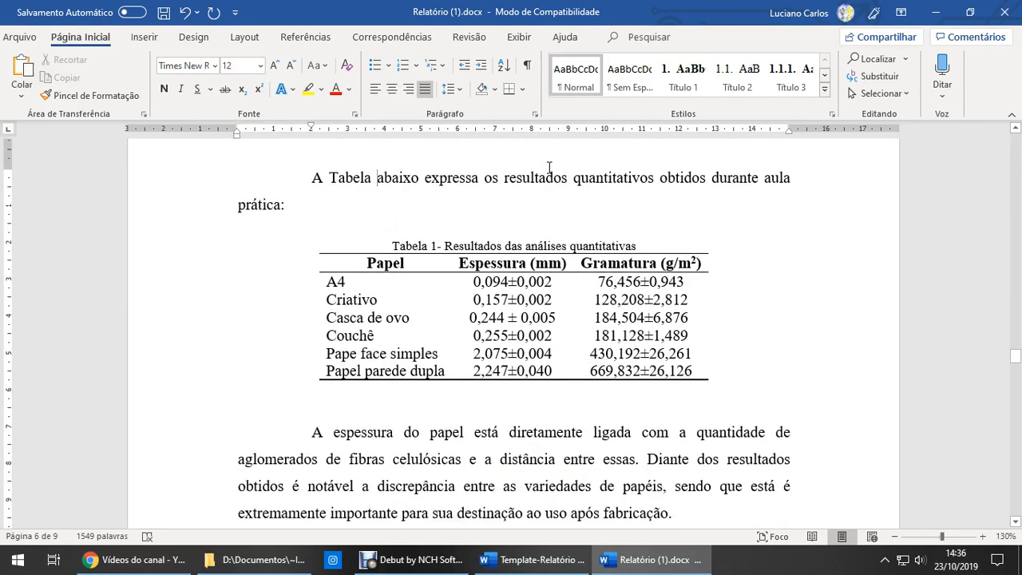
pyautogui.hotkey('ctrl', 'shift', 'Right')
pyautogui.press('Left')
pyautogui.press('Left')
pyautogui.press('Left')
pyautogui.press('Left')
pyautogui.press('Left')
pyautogui.write('t')
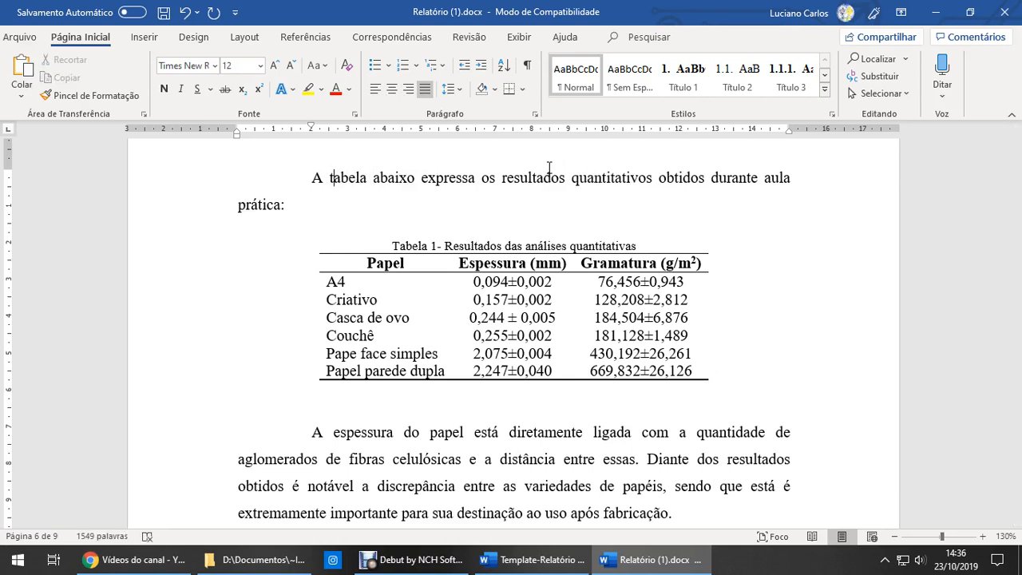
pyautogui.hotkey('ctrl', 'z')
# Step: Replace "abaixo" with "1" in the sentence introducing the quantitative results and delete the empty paragraph above that sentence
pyautogui.press('Right')
pyautogui.press('Right')
pyautogui.press('Right')
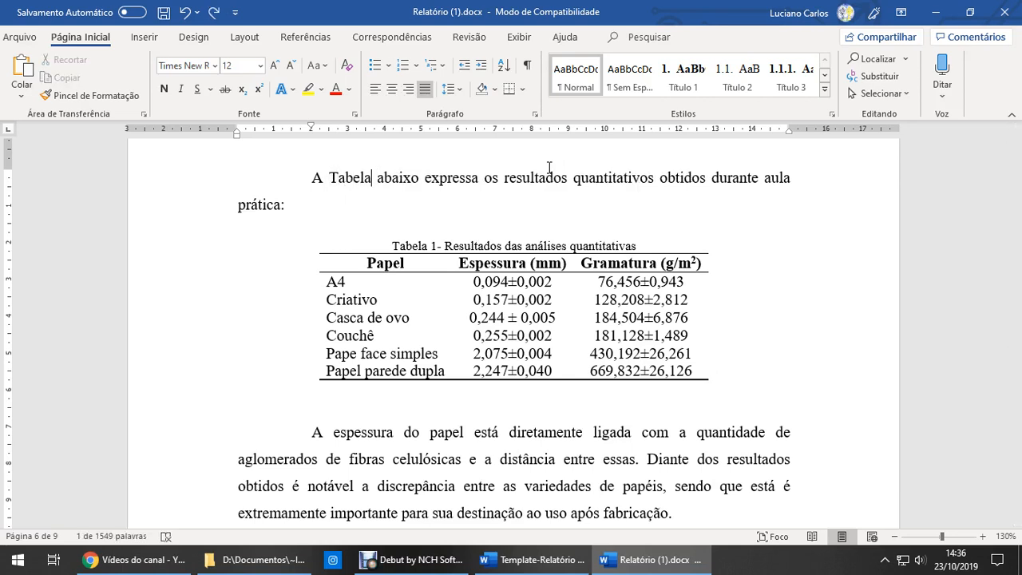
pyautogui.press('Right')
pyautogui.hotkey('ctrl', 'shift', 'Right')
pyautogui.write('1')
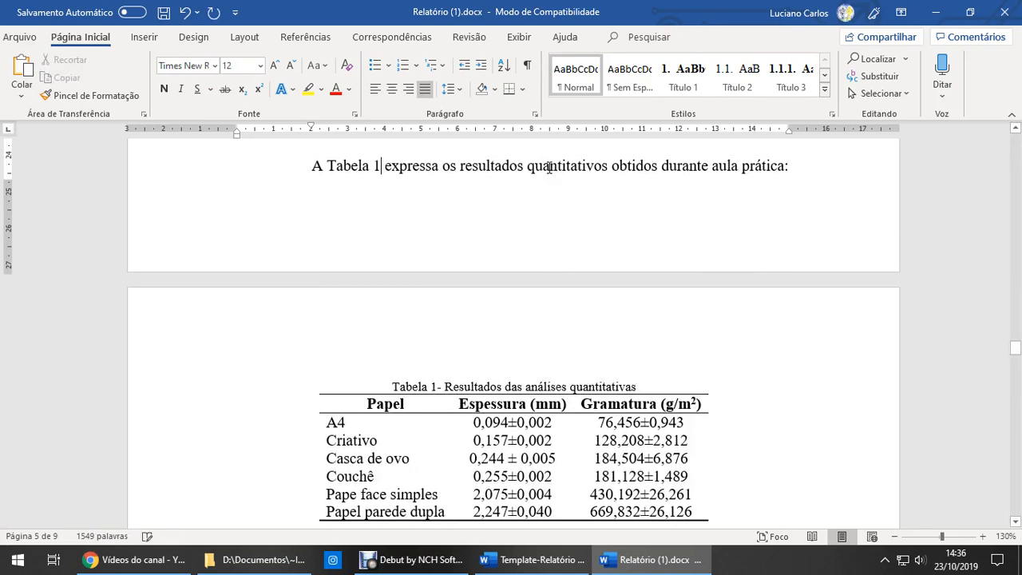
pyautogui.scroll(3, 527, 236)
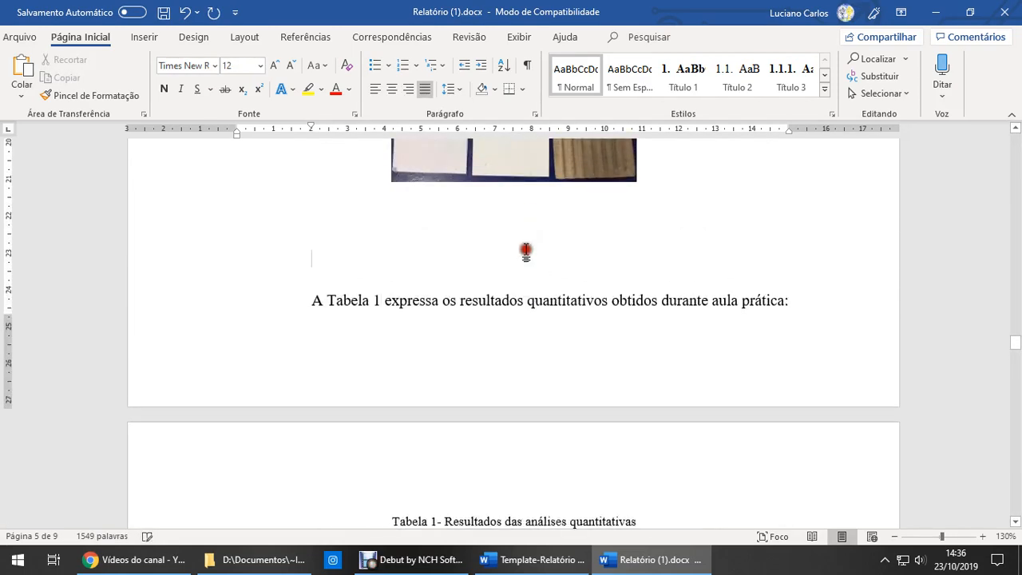
pyautogui.press('Delete')
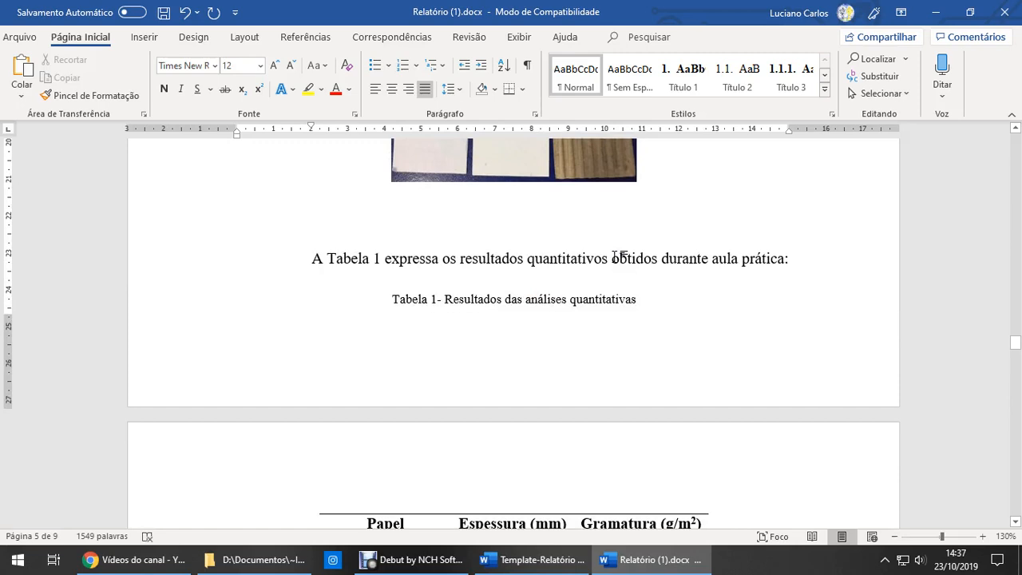
# Step: Delete the remaining empty paragraph between the Figura 1 image and the sentence introducing Tabela 1
pyautogui.press('BackSpace')
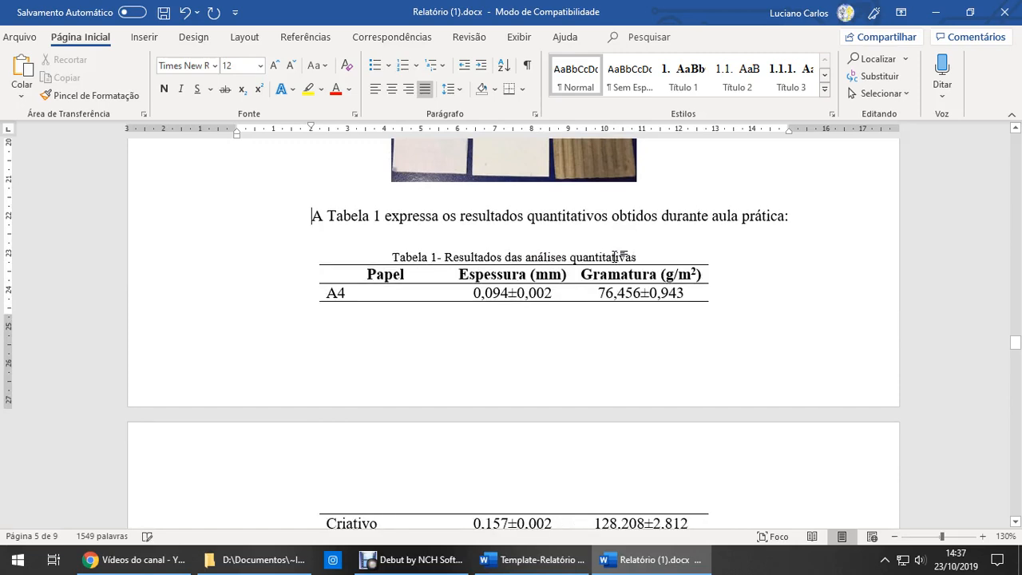
pyautogui.scroll(-3, 631, 351)
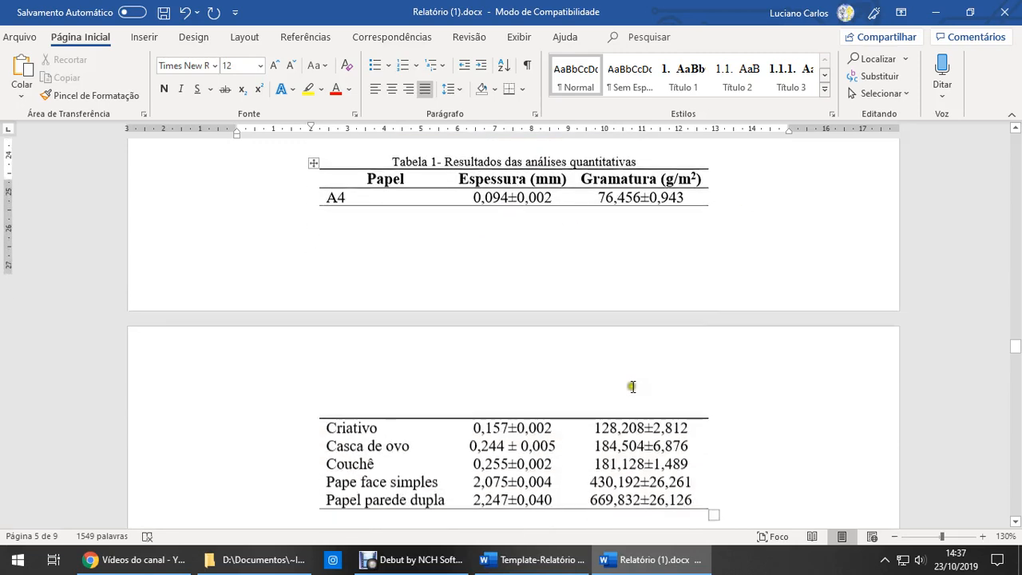
pyautogui.scroll(2, 384, 403)
pyautogui.scroll(-3, 638, 427)
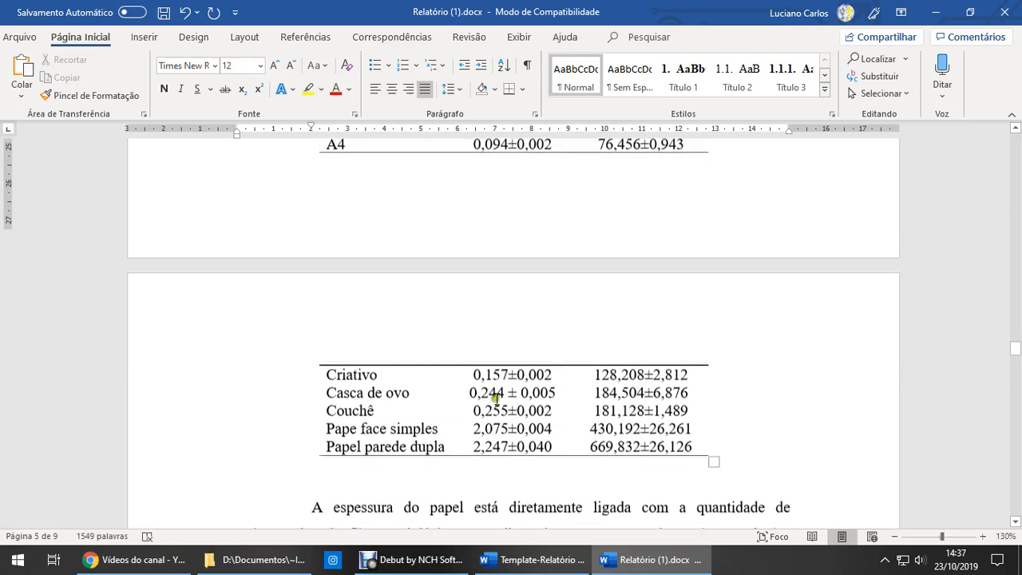
pyautogui.scroll(3, 436, 316)
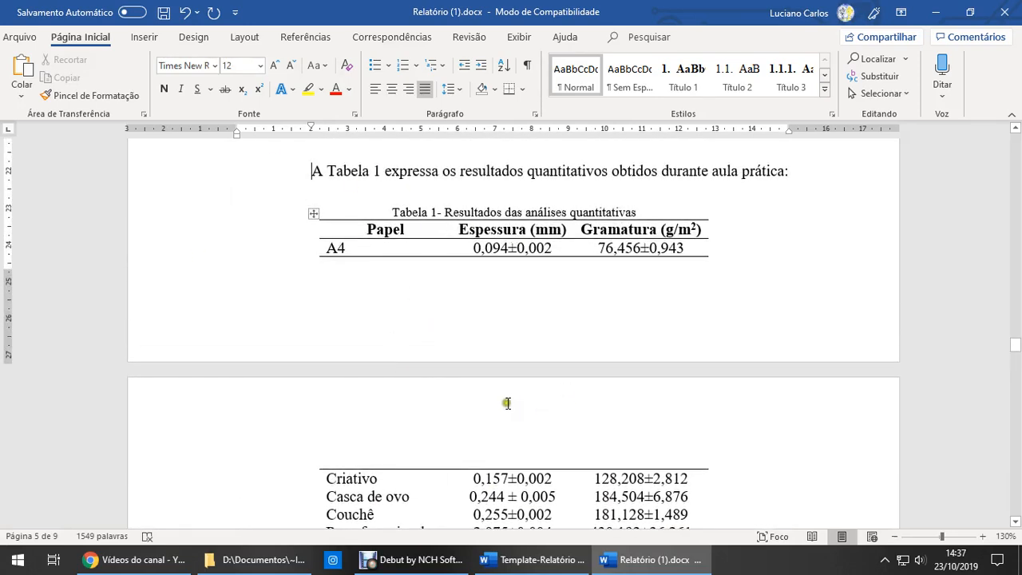
# Step: Insert a page break before the sentence "A Tabela 1 expressa os resultados" so that Tabela 1 is kept whole on one page
pyautogui.moveTo(382, 174); pyautogui.dragTo(344, 173)
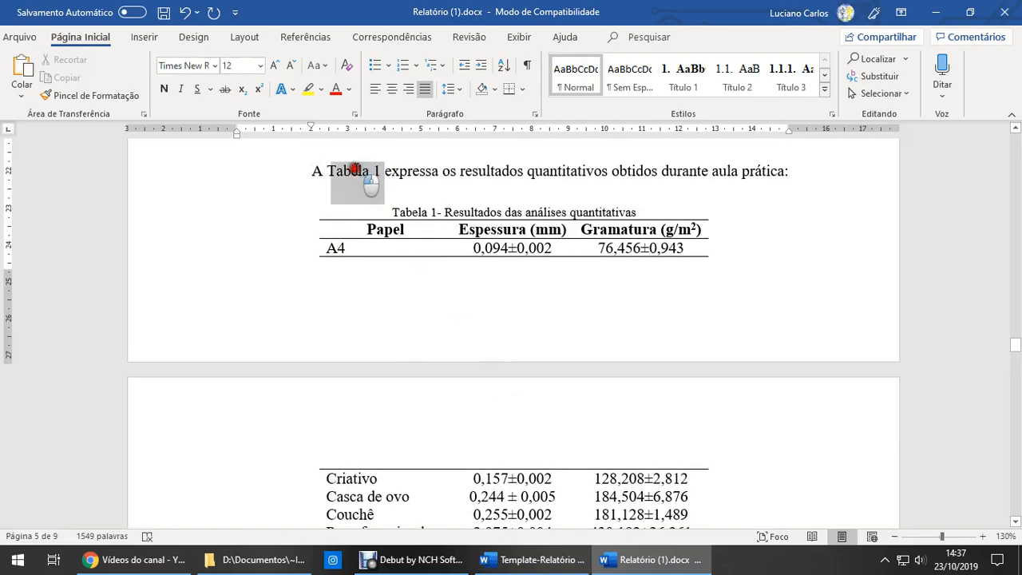
pyautogui.click(344, 172)
pyautogui.scroll(3, 403, 303)
pyautogui.scroll(-8, 405, 305)
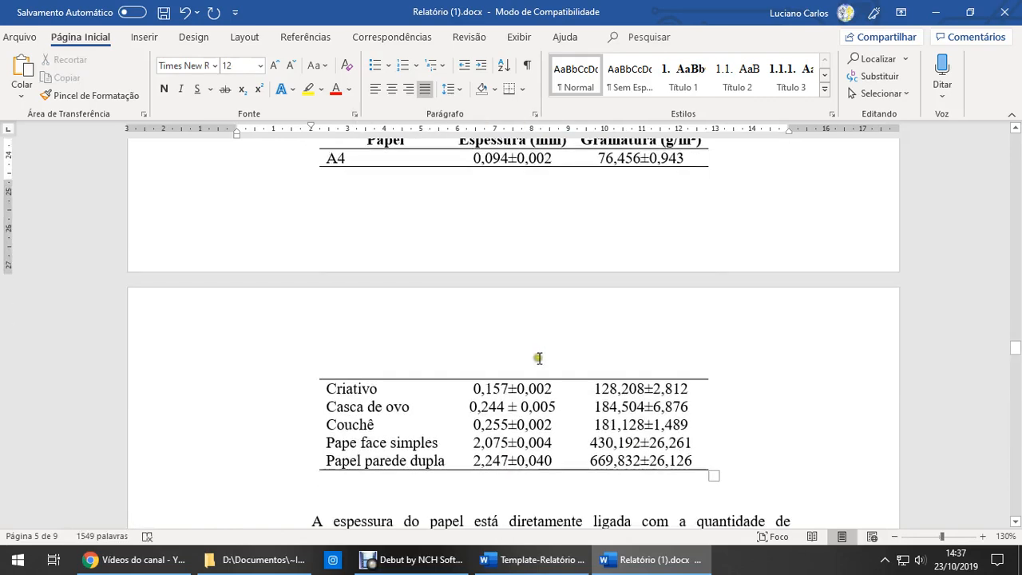
pyautogui.scroll(8, 531, 358)
pyautogui.scroll(-5, 447, 333)
pyautogui.scroll(5, 439, 365)
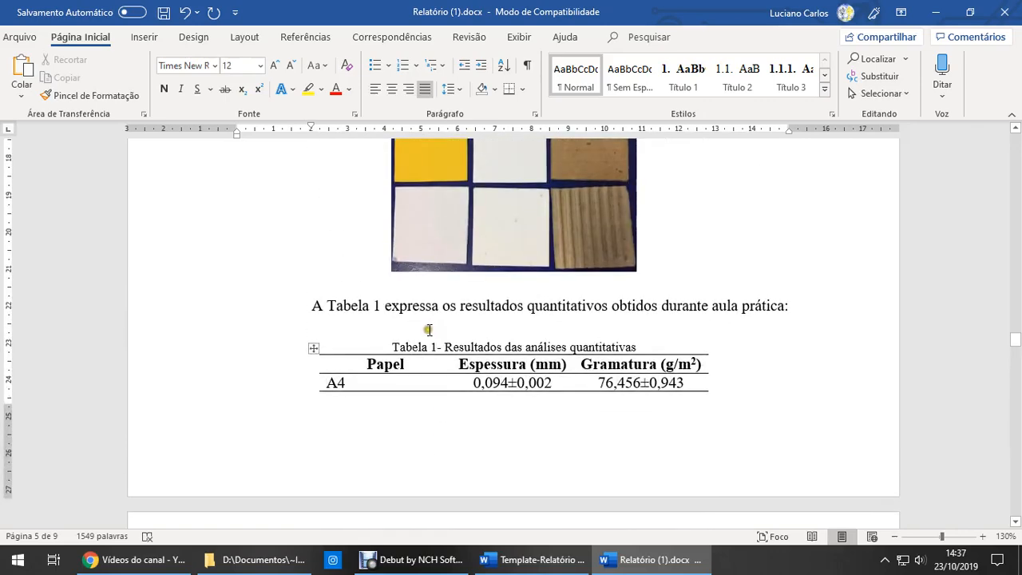
pyautogui.scroll(-1, 458, 330)
pyautogui.scroll(1, 313, 296)
pyautogui.scroll(-3, 377, 311)
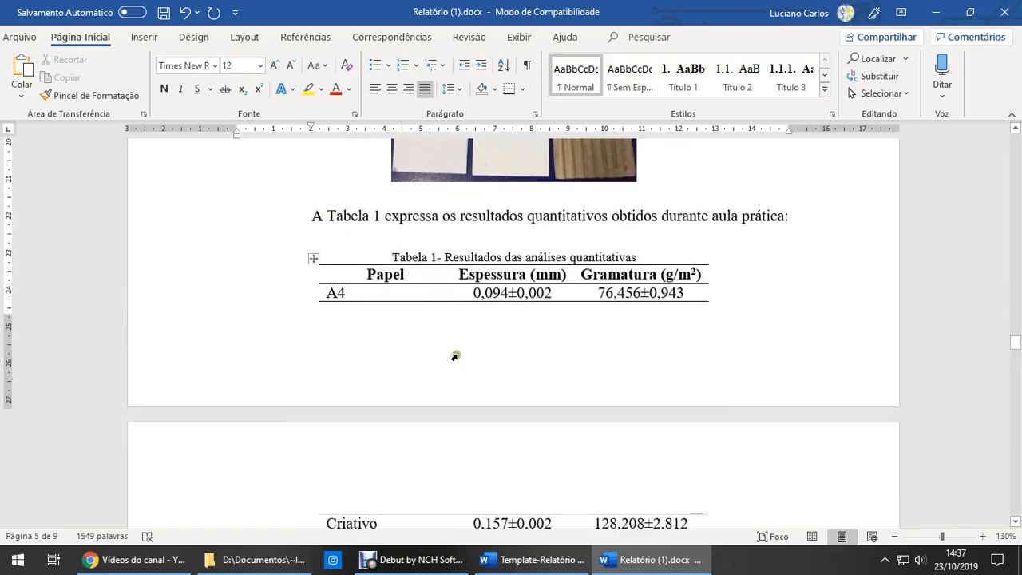
pyautogui.scroll(2, 504, 348)
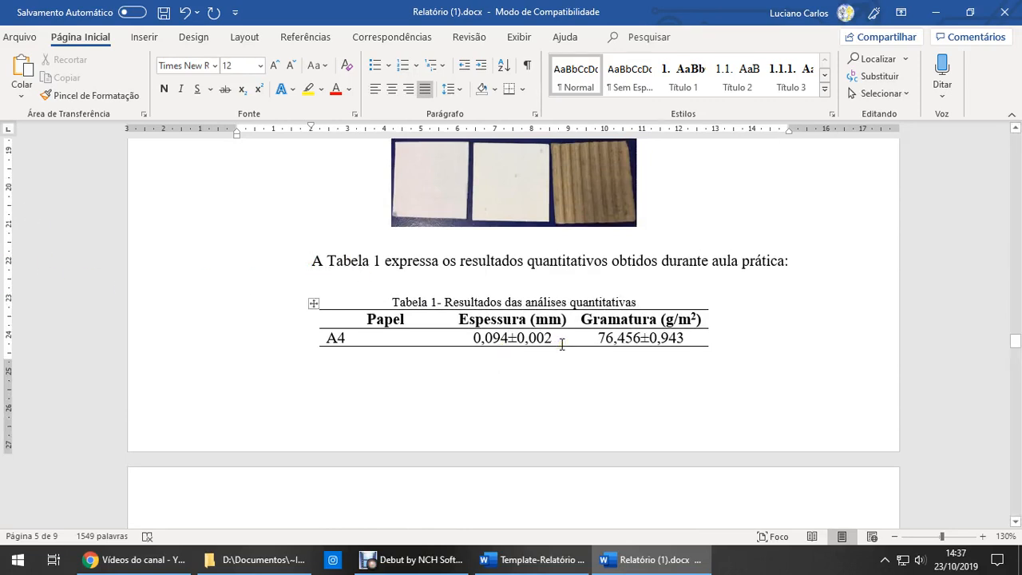
pyautogui.hotkey('ctrl', 'Return')
pyautogui.scroll(-7, 467, 338)
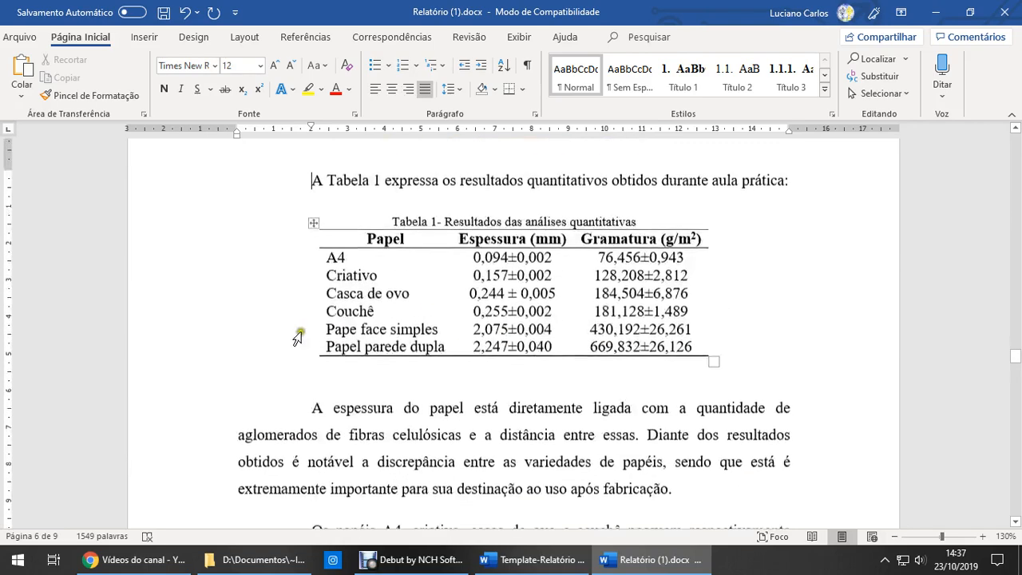
# Step: Enlarge the Figura 1 image proportionally to about 10 cm wide to fill more of the space left on its page
pyautogui.scroll(8, 440, 333)
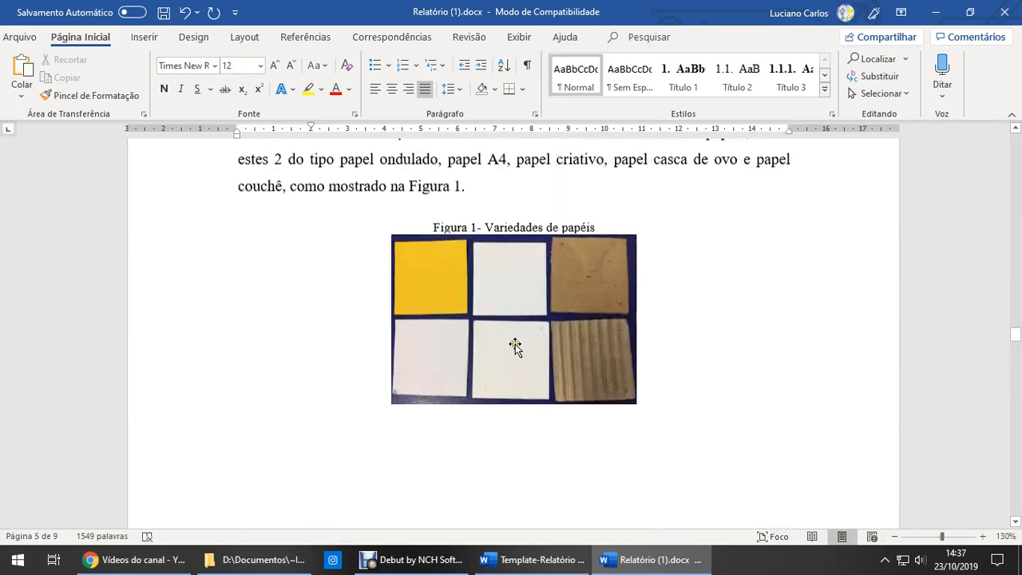
pyautogui.scroll(-2, 515, 345)
pyautogui.click(537, 299)
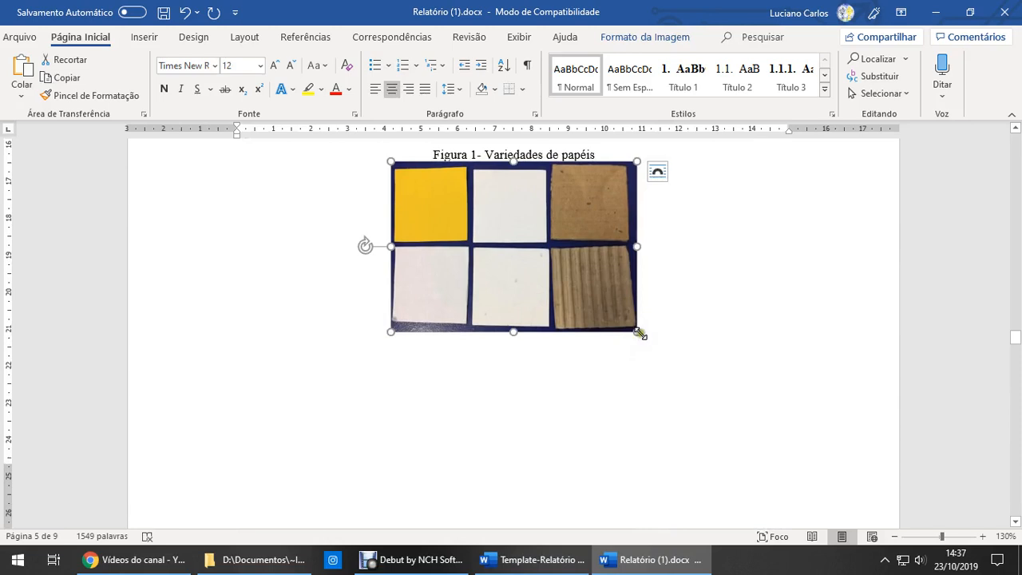
pyautogui.moveTo(639, 332); pyautogui.dragTo(693, 384)
pyautogui.scroll(-5, 636, 374)
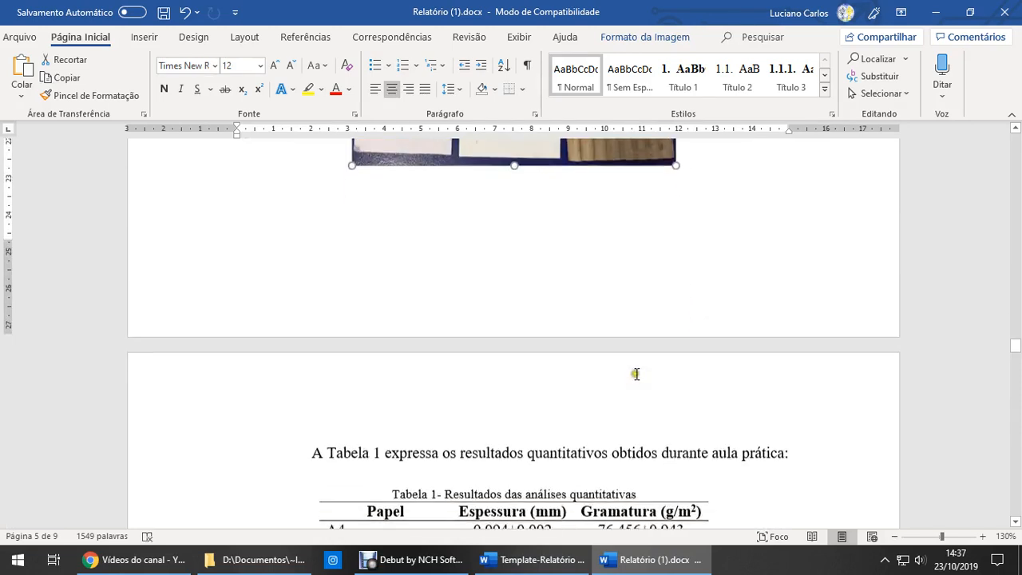
pyautogui.scroll(2, 636, 374)
pyautogui.click(580, 311)
pyautogui.scroll(5, 534, 276)
pyautogui.scroll(-3, 543, 288)
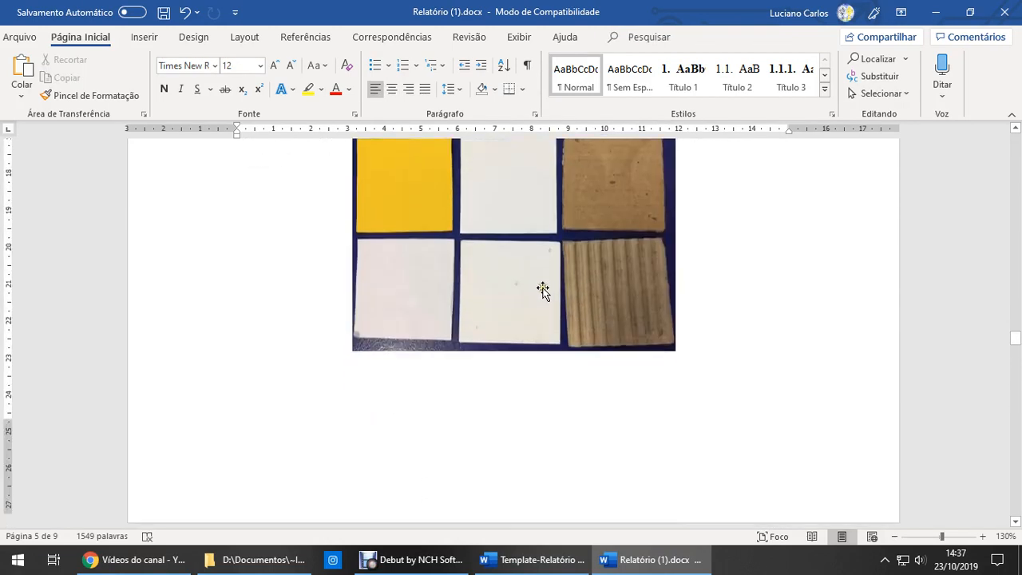
pyautogui.click(542, 290)
pyautogui.moveTo(675, 340); pyautogui.dragTo(710, 368)
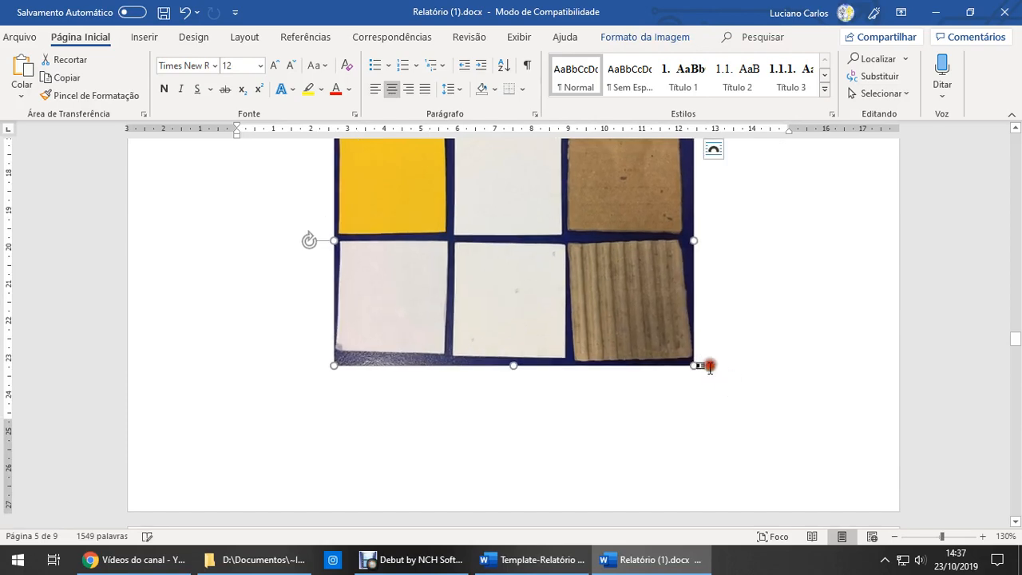
pyautogui.click(637, 391)
# Step: Delete the empty paragraph below Tabela 1 and set 12 pt spacing before the paragraph starting "A espessura do papel"
pyautogui.scroll(-10, 481, 409)
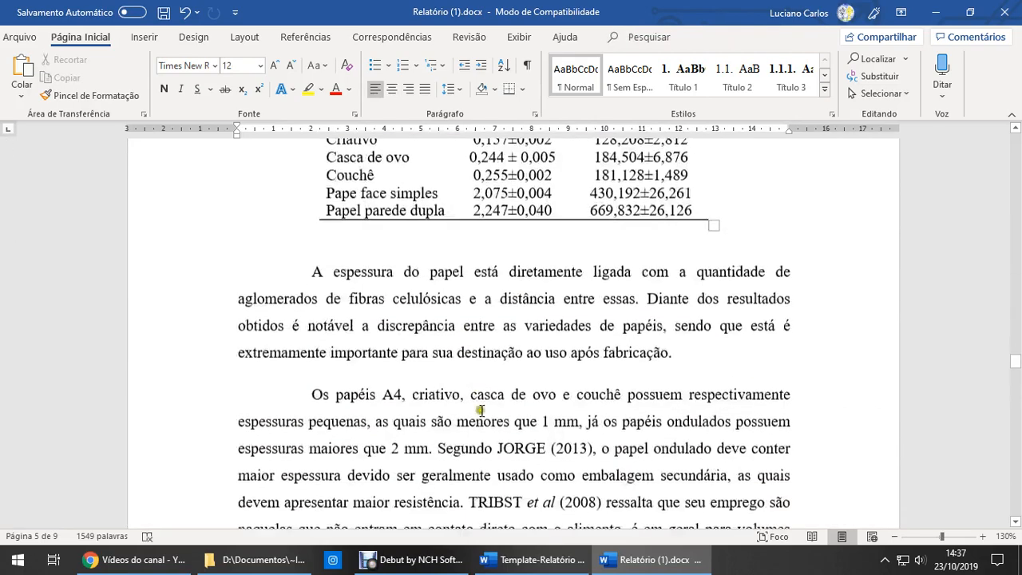
pyautogui.click(366, 257)
pyautogui.press('Delete')
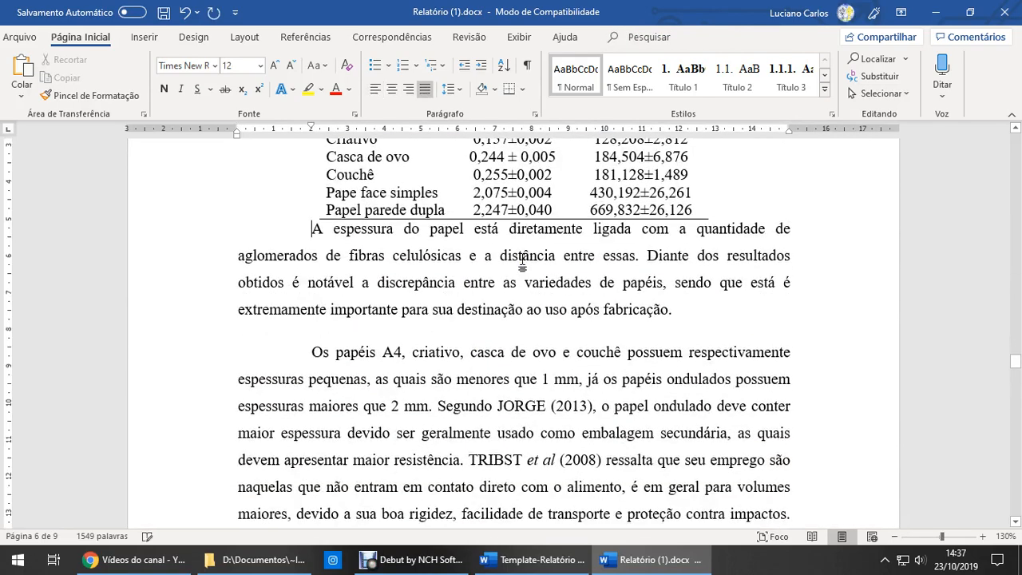
pyautogui.scroll(3, 405, 347)
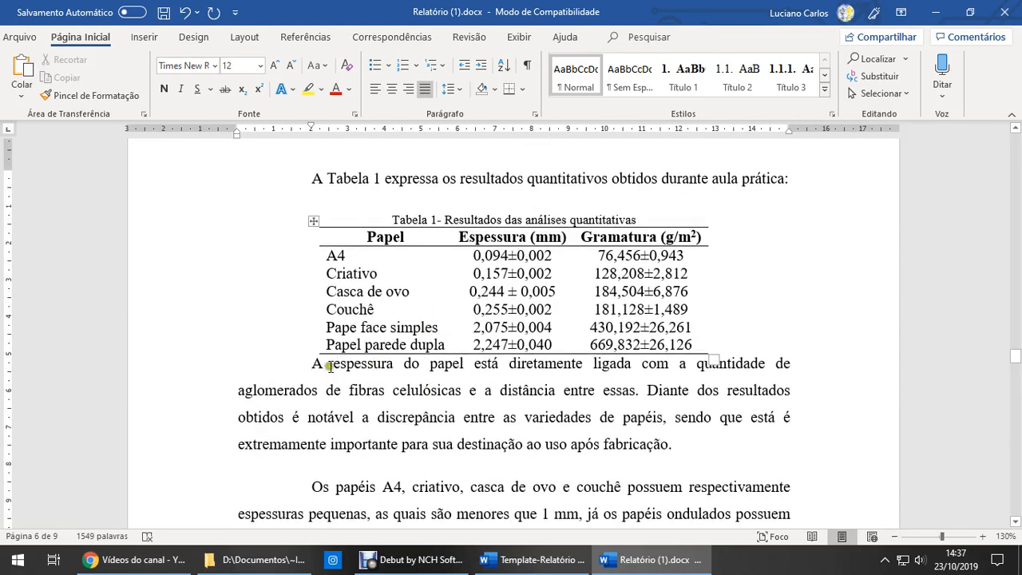
pyautogui.click(534, 113)
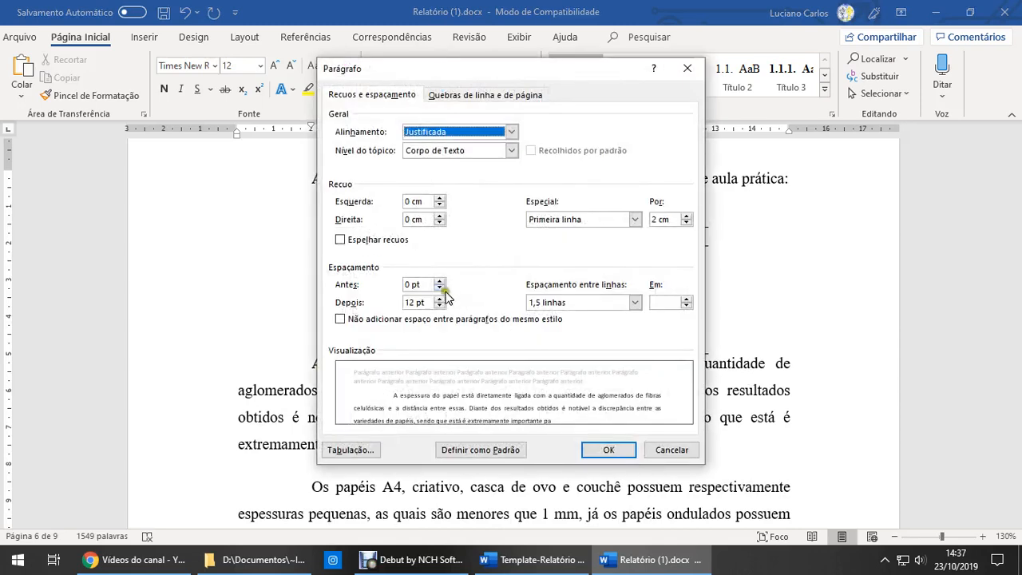
pyautogui.click(439, 281)
pyautogui.click(439, 281)
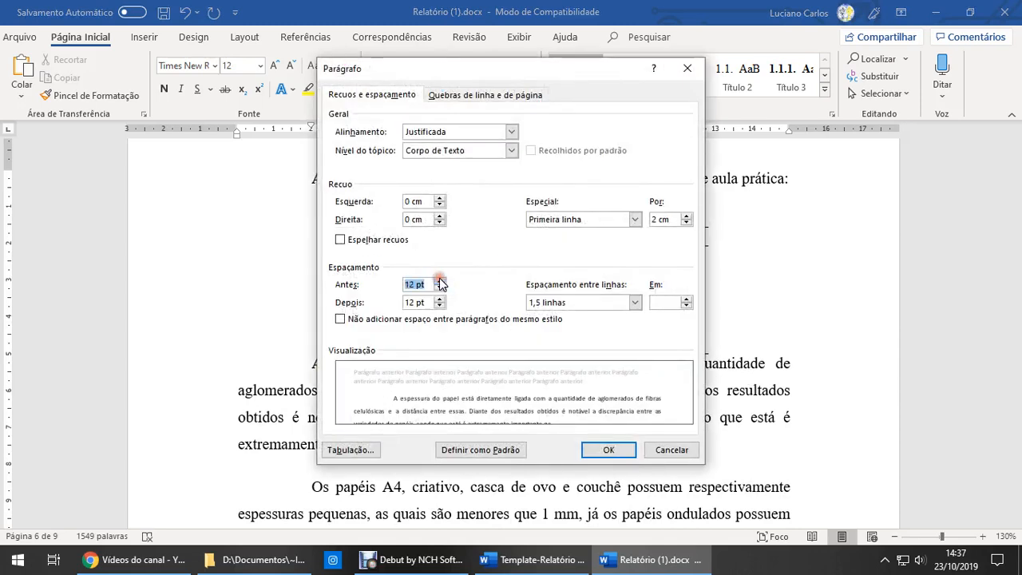
pyautogui.click(581, 448)
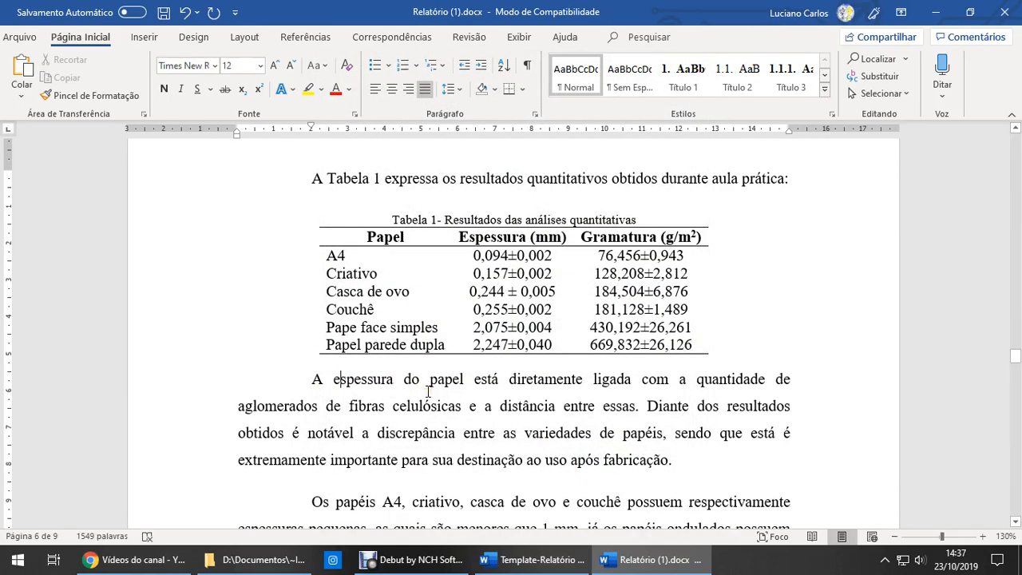
# Step: Delete the empty paragraph above the caption "Figura 2- Gramatura papel casca de ovo" and check the formatting marks around it
pyautogui.click(432, 178)
pyautogui.scroll(-6, 489, 324)
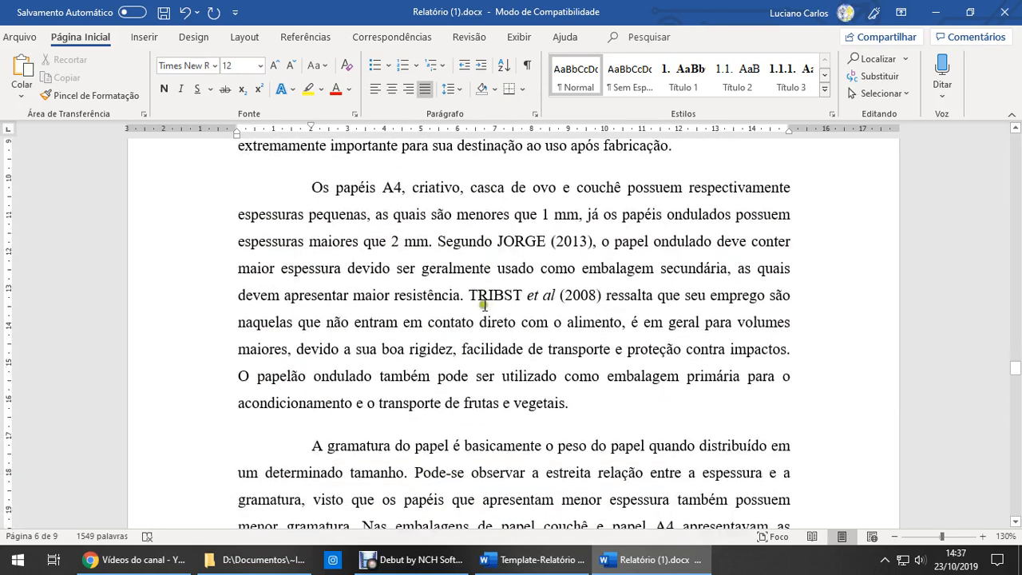
pyautogui.scroll(-6, 487, 304)
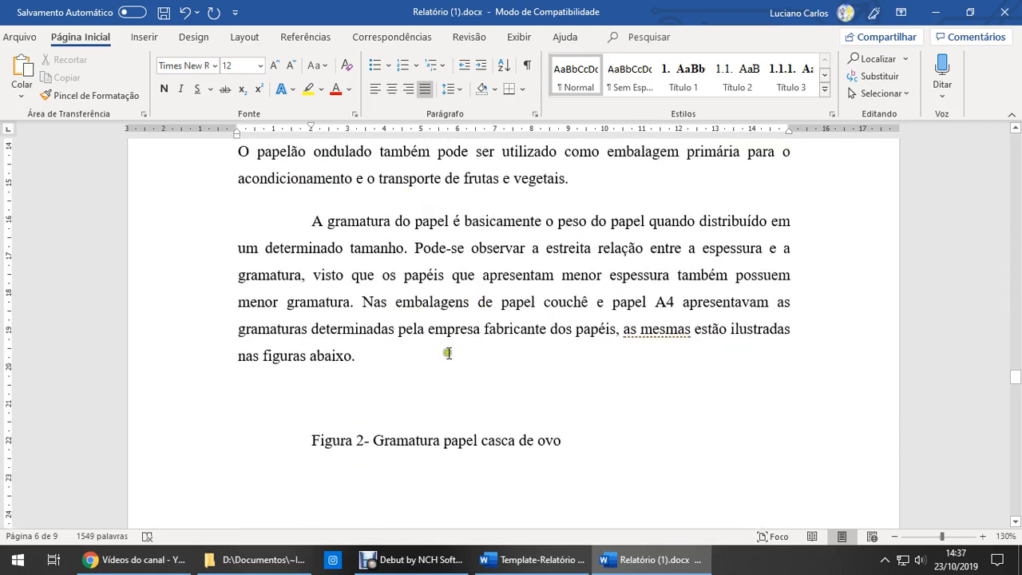
pyautogui.scroll(-7, 447, 352)
pyautogui.scroll(3, 441, 352)
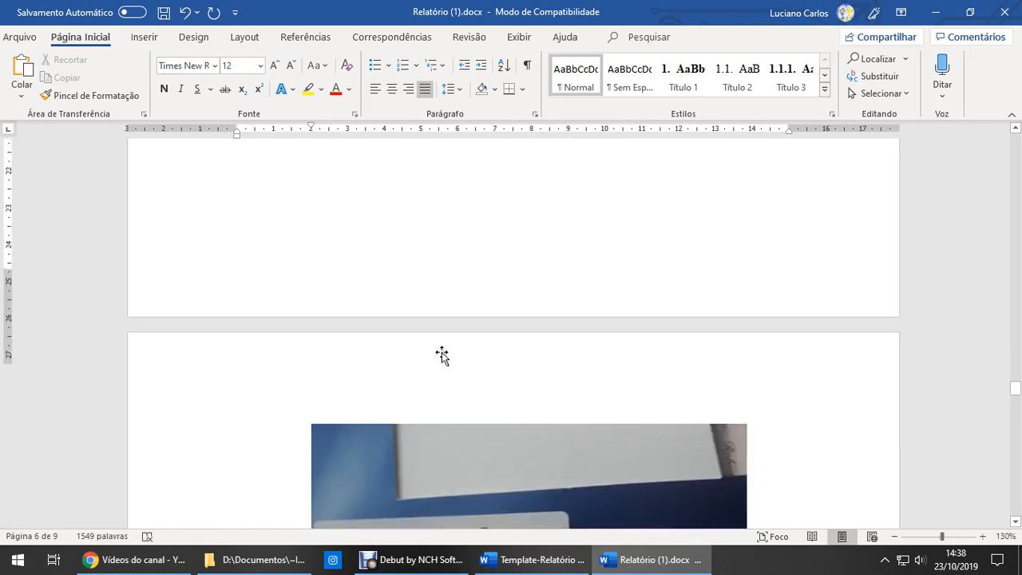
pyautogui.scroll(4, 442, 352)
pyautogui.click(361, 301)
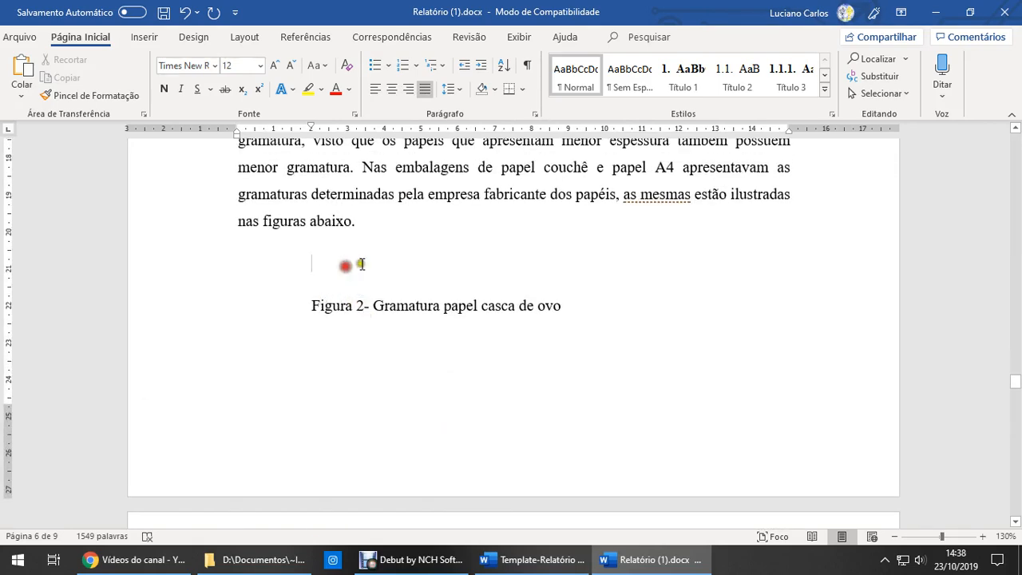
pyautogui.press('Delete')
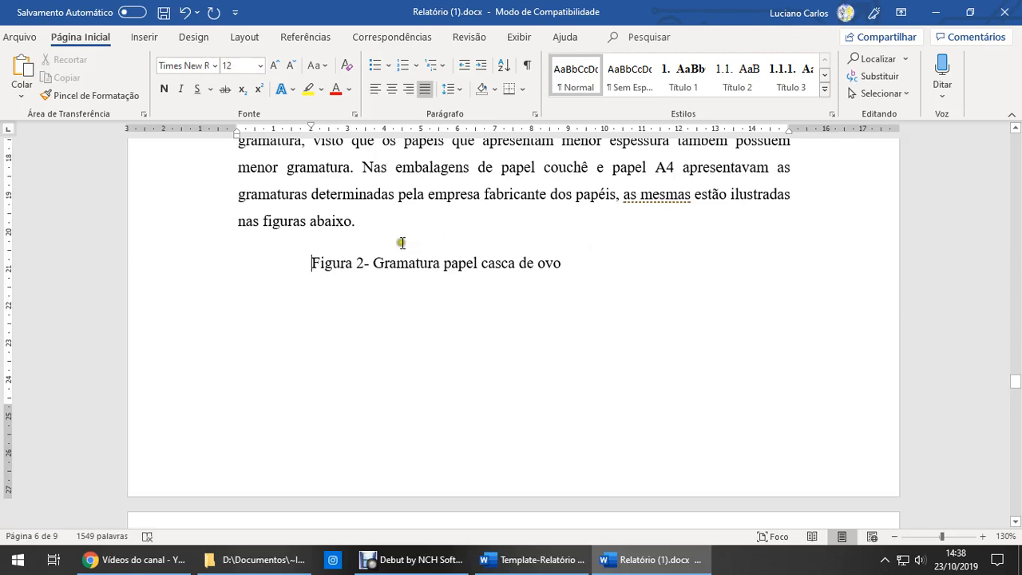
pyautogui.click(525, 67)
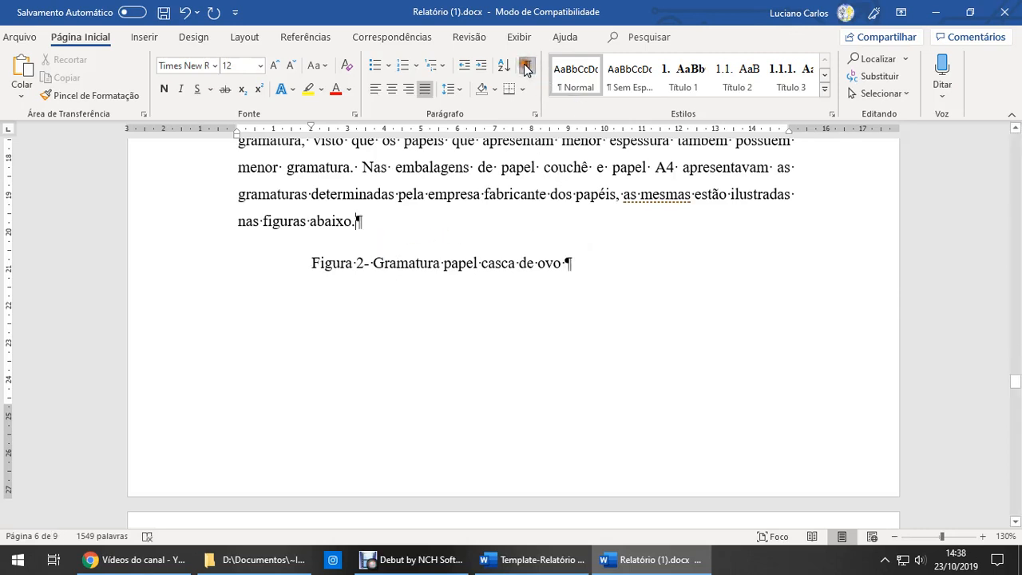
# Step: Format the caption "Figura 2- Gramatura papel casca de ovo" as 10 pt, centered text without a first-line indent
pyautogui.tripleClick(403, 262)
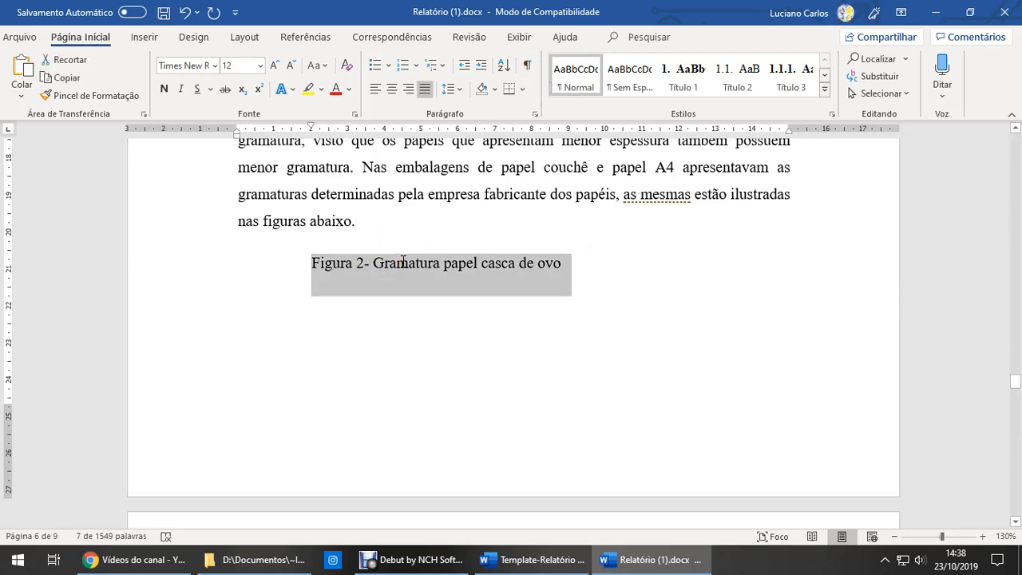
pyautogui.click(261, 65)
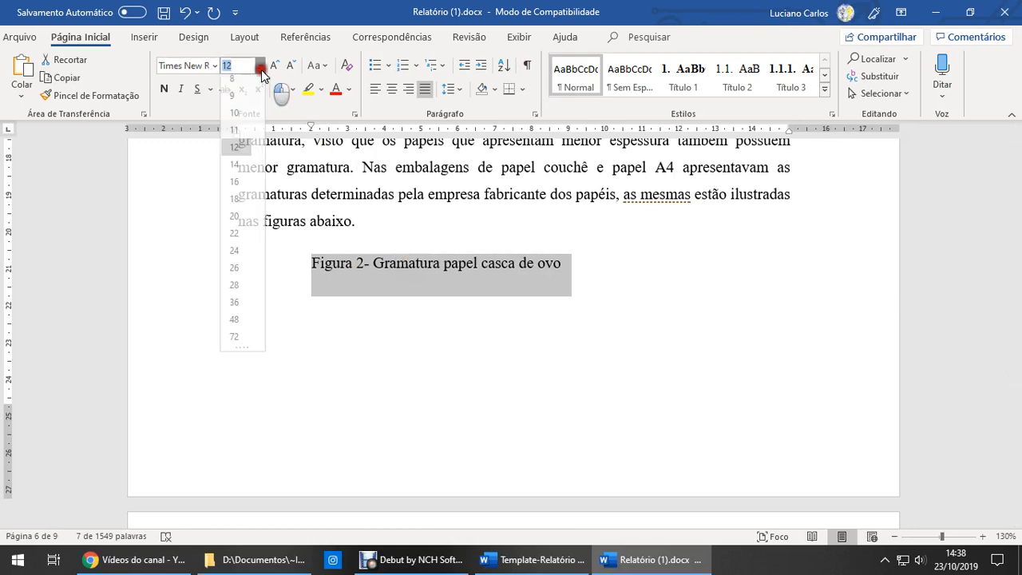
pyautogui.click(243, 120)
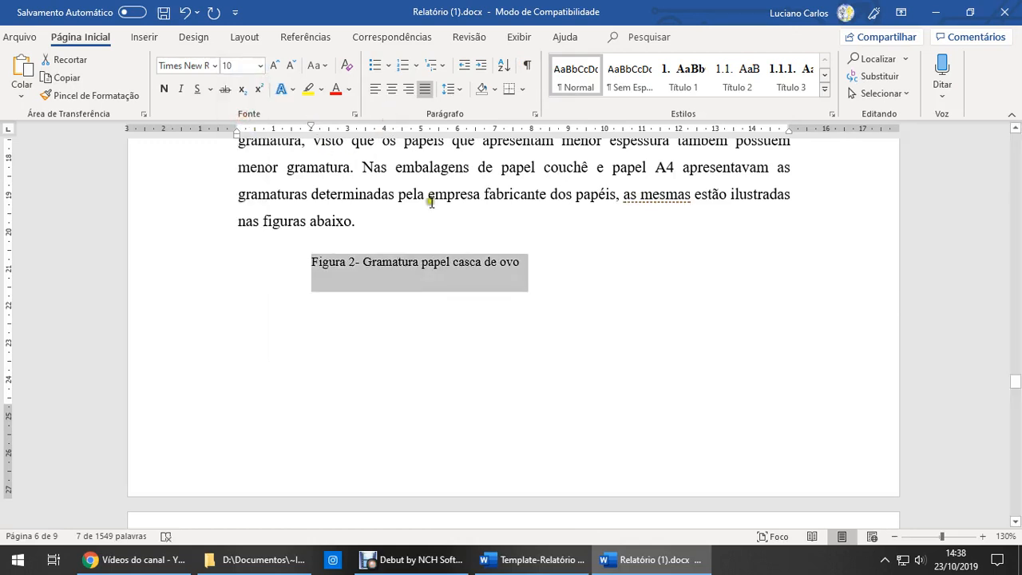
pyautogui.moveTo(312, 128); pyautogui.dragTo(237, 128)
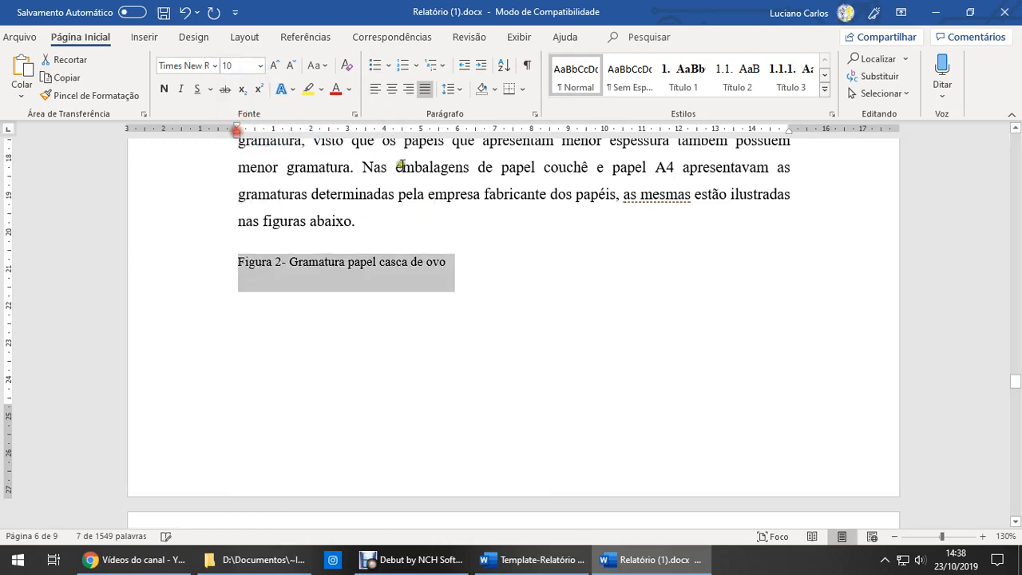
pyautogui.click(399, 266)
pyautogui.click(391, 88)
# Step: Examine how the Figura 2 caption and its image are placed across the page boundary
pyautogui.scroll(-5, 451, 269)
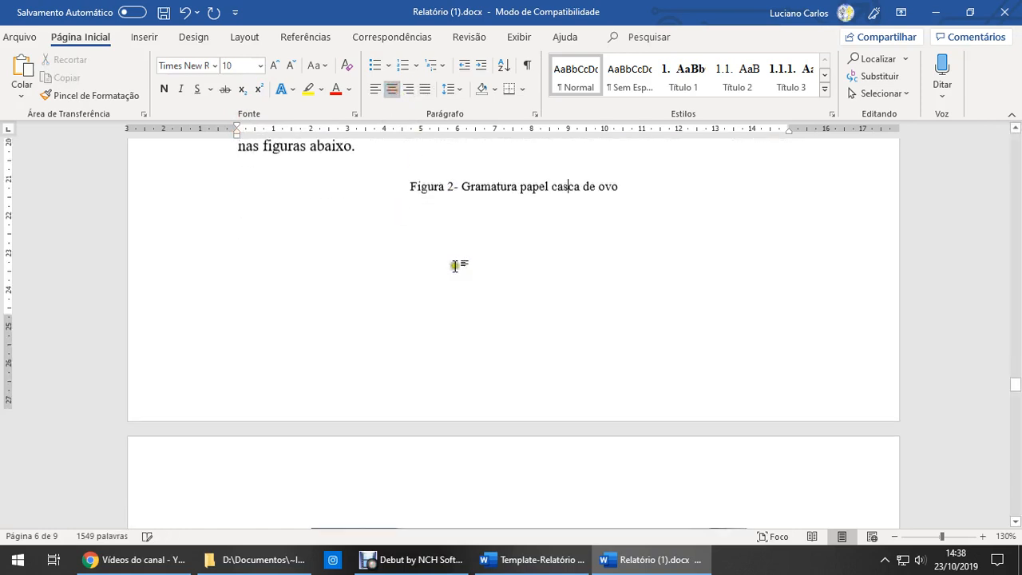
pyautogui.scroll(5, 461, 264)
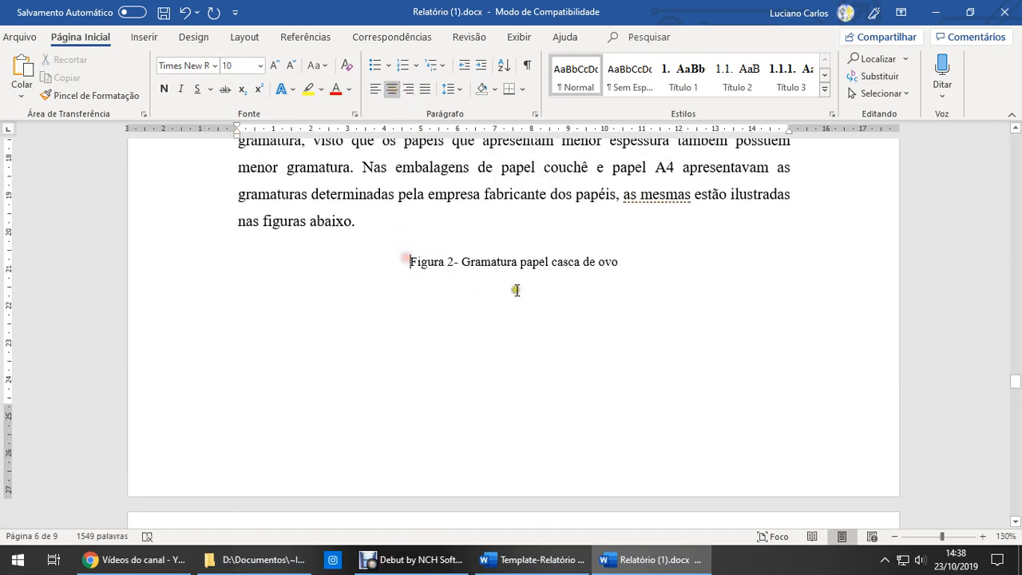
pyautogui.scroll(-5, 515, 289)
pyautogui.scroll(6, 558, 314)
pyautogui.scroll(-6, 452, 232)
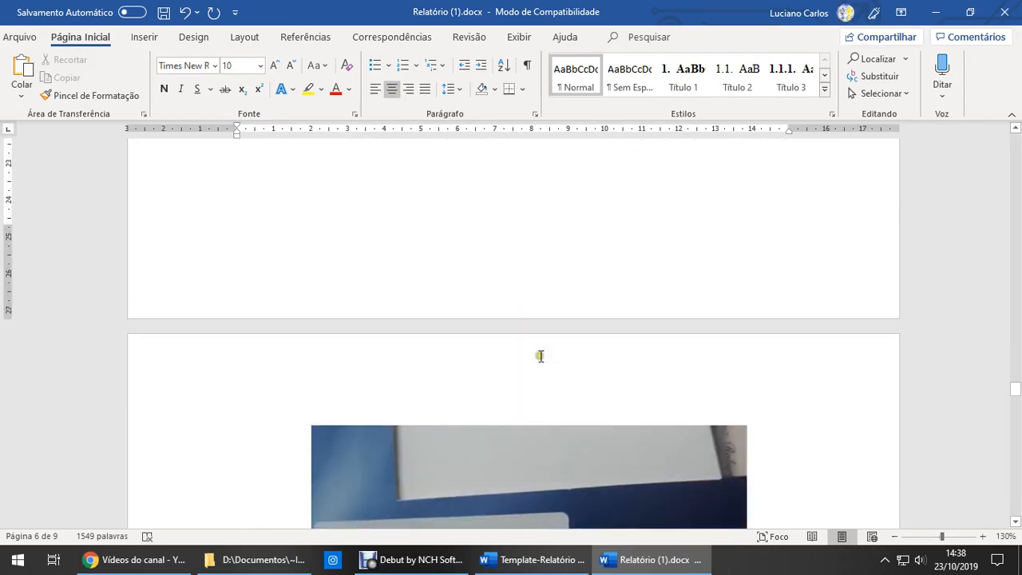
pyautogui.scroll(5, 478, 347)
pyautogui.scroll(-8, 570, 367)
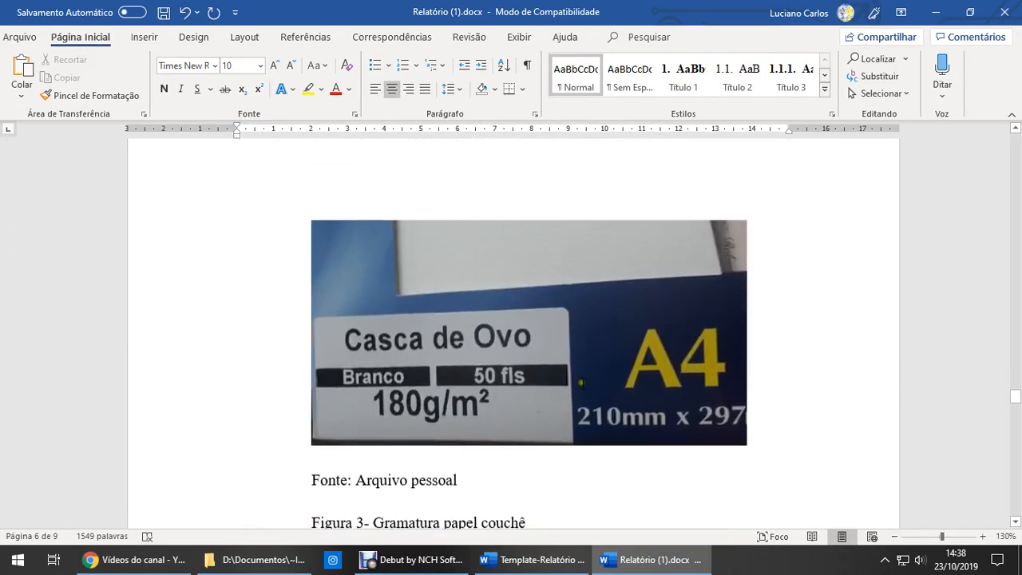
# Step: Shrink the Figura 2 image proportionally to about 8 cm wide
pyautogui.click(580, 383)
pyautogui.moveTo(748, 469); pyautogui.dragTo(588, 361)
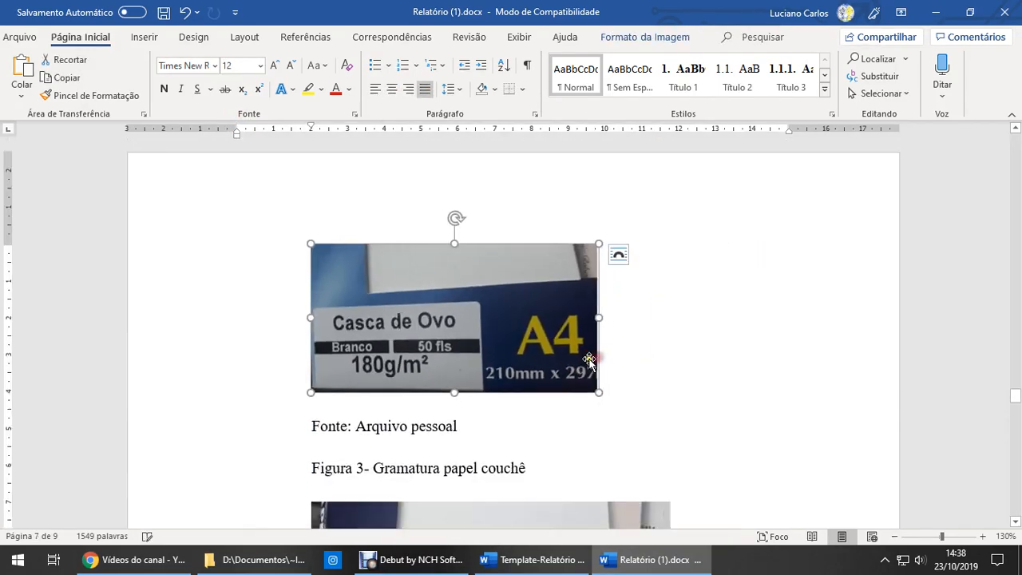
pyautogui.scroll(8, 547, 285)
pyautogui.scroll(-5, 515, 228)
pyautogui.scroll(3, 531, 338)
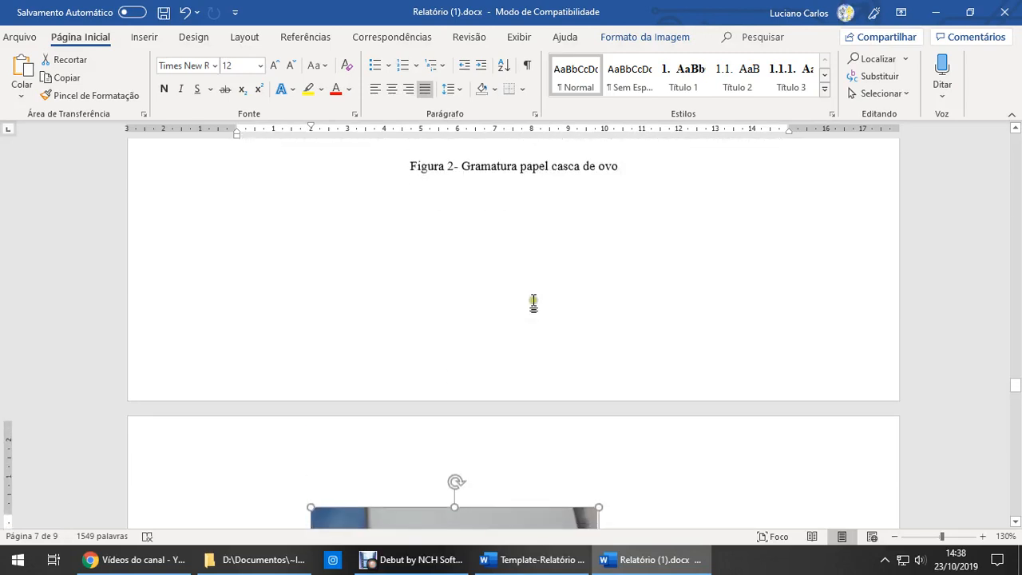
# Step: Insert a page break before the caption "Figura 2- Gramatura papel casca de ovo" so it shares a page with its image
pyautogui.scroll(3, 533, 302)
pyautogui.click(410, 306)
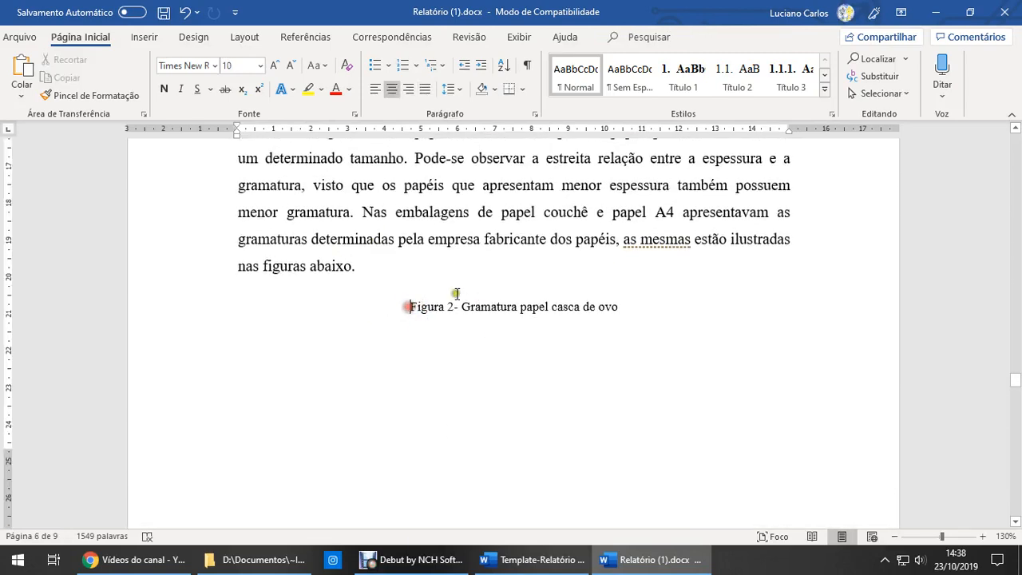
pyautogui.hotkey('ctrl', 'Return')
pyautogui.scroll(-1, 585, 313)
pyautogui.scroll(-3, 585, 313)
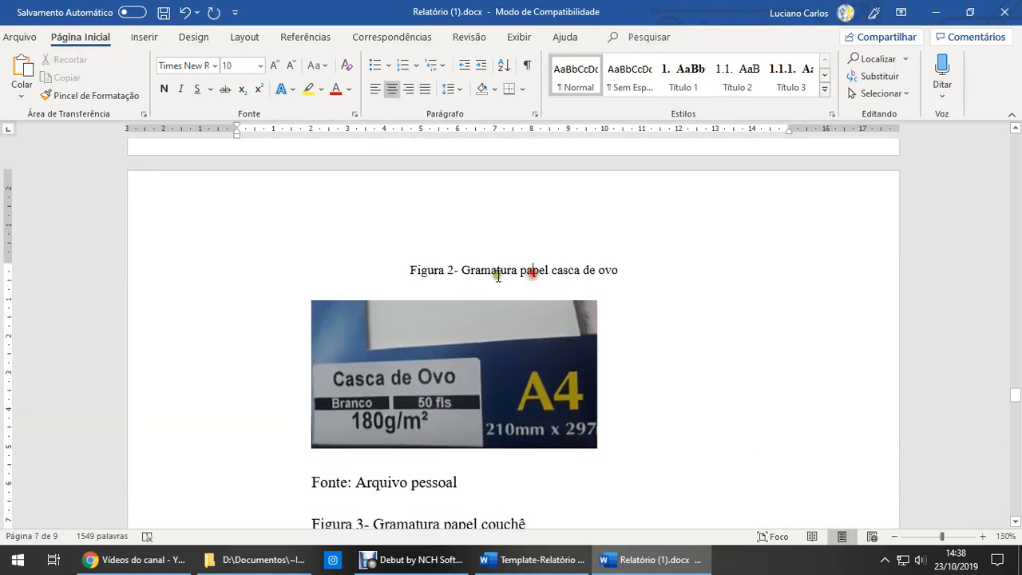
# Step: Give the Figura 2 caption no special indent, single line spacing and no spacing after the paragraph
pyautogui.moveTo(496, 273); pyautogui.dragTo(500, 320)
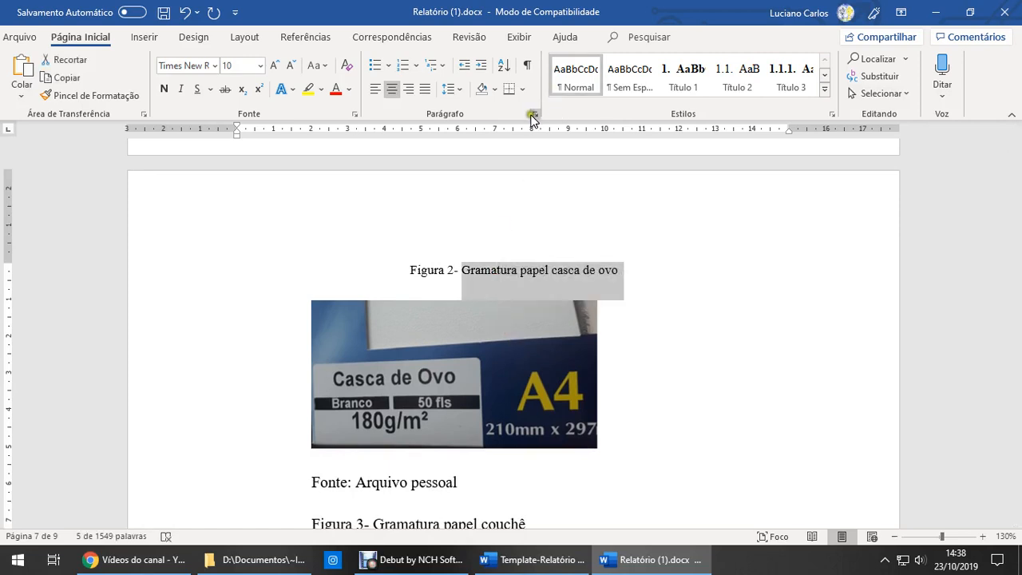
pyautogui.click(534, 113)
pyautogui.click(591, 220)
pyautogui.click(579, 232)
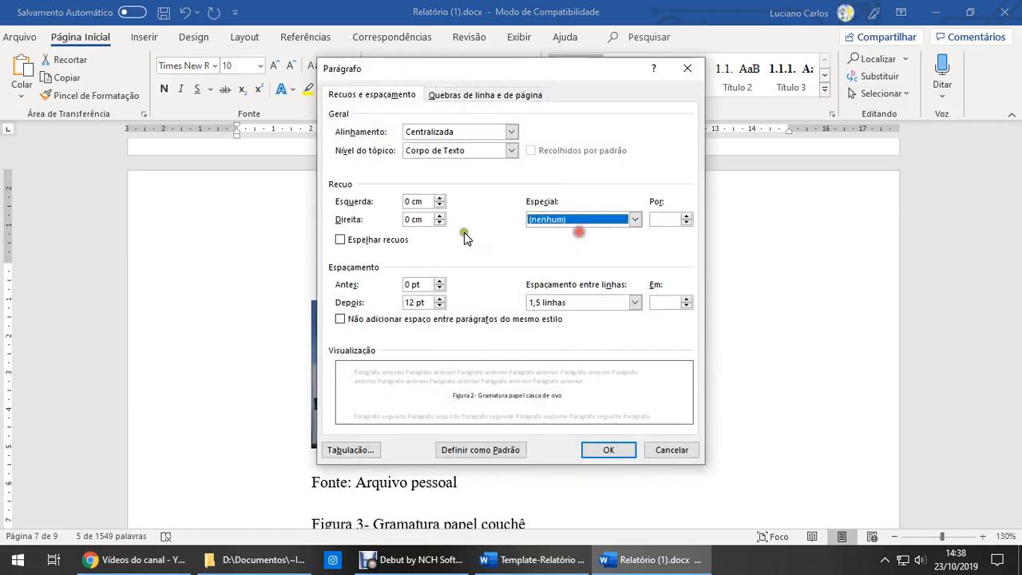
pyautogui.click(440, 306)
pyautogui.click(439, 297)
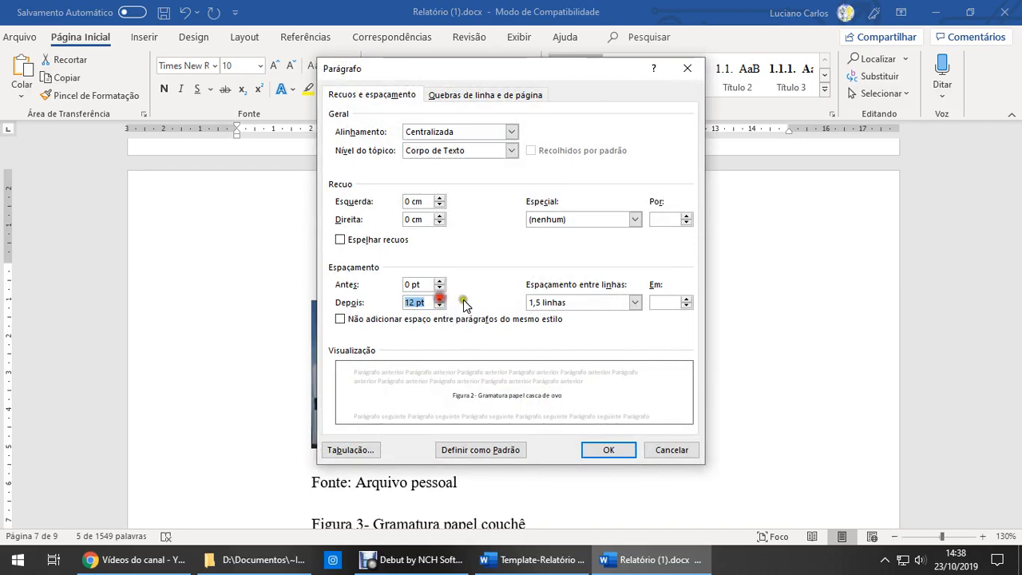
pyautogui.click(583, 301)
pyautogui.click(551, 315)
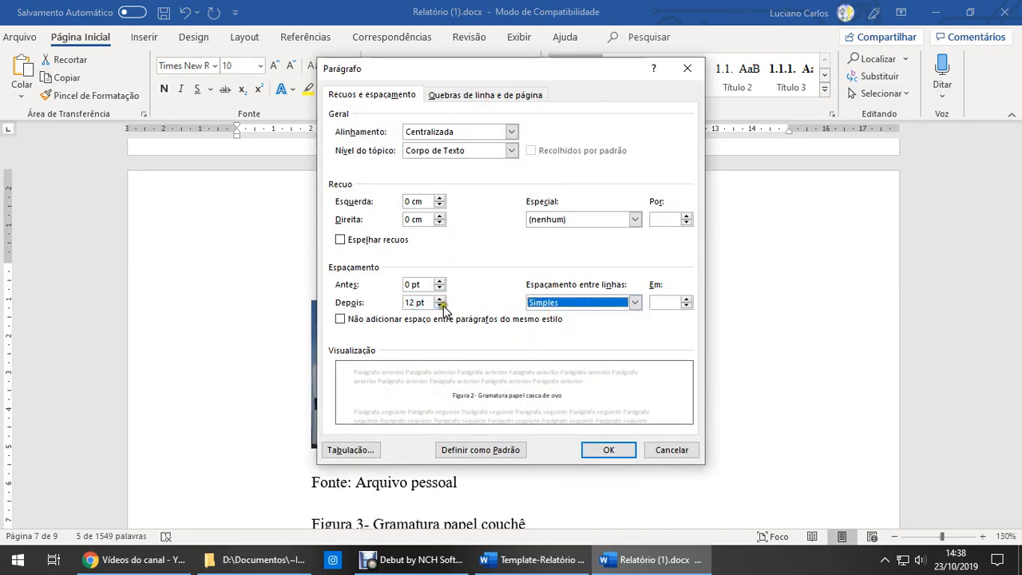
pyautogui.click(443, 301)
pyautogui.click(609, 449)
# Step: Center the Figura 2 image and remove its first-line indent
pyautogui.click(466, 310)
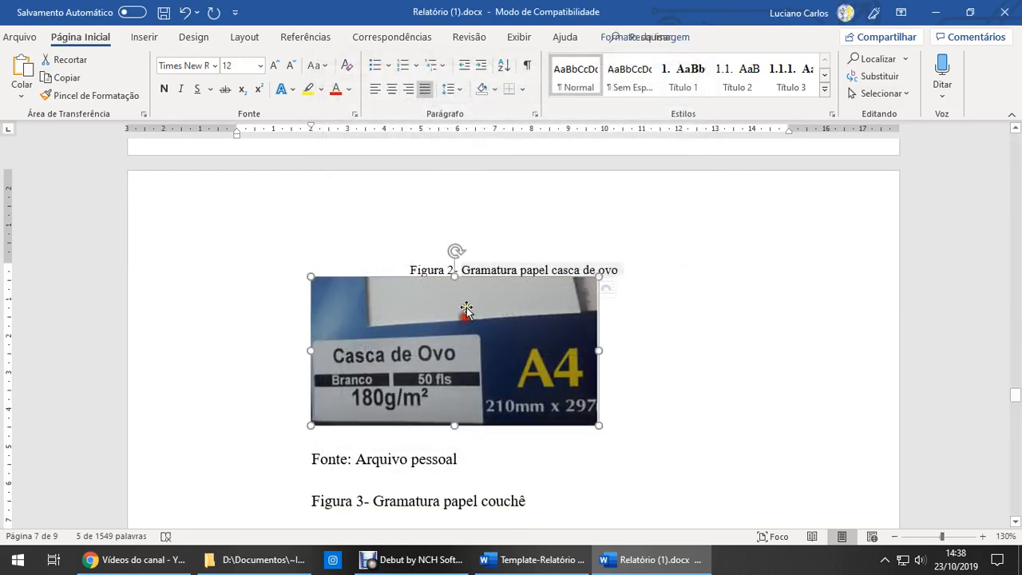
pyautogui.click(391, 88)
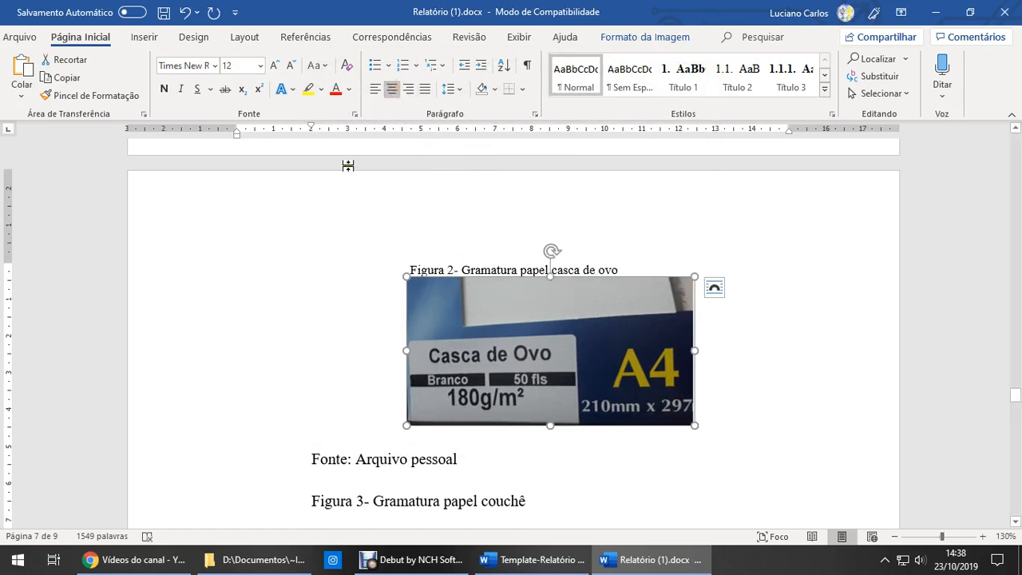
pyautogui.moveTo(312, 132); pyautogui.dragTo(233, 135)
pyautogui.click(710, 367)
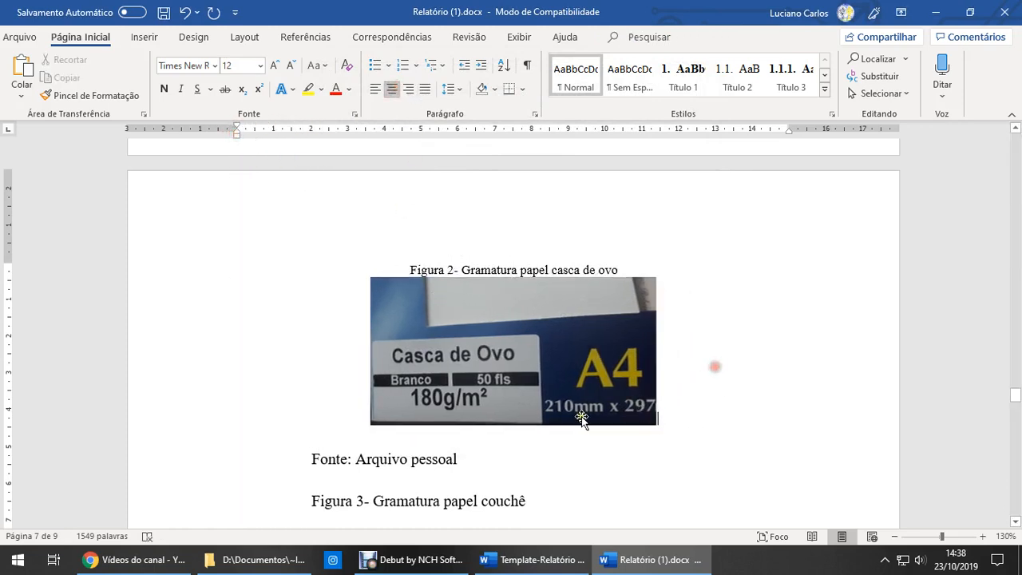
# Step: Set the source line "Fonte: Arquivo pessoal" below Figura 2 to 10 pt
pyautogui.scroll(-1, 483, 374)
pyautogui.click(463, 354)
pyautogui.click(435, 370)
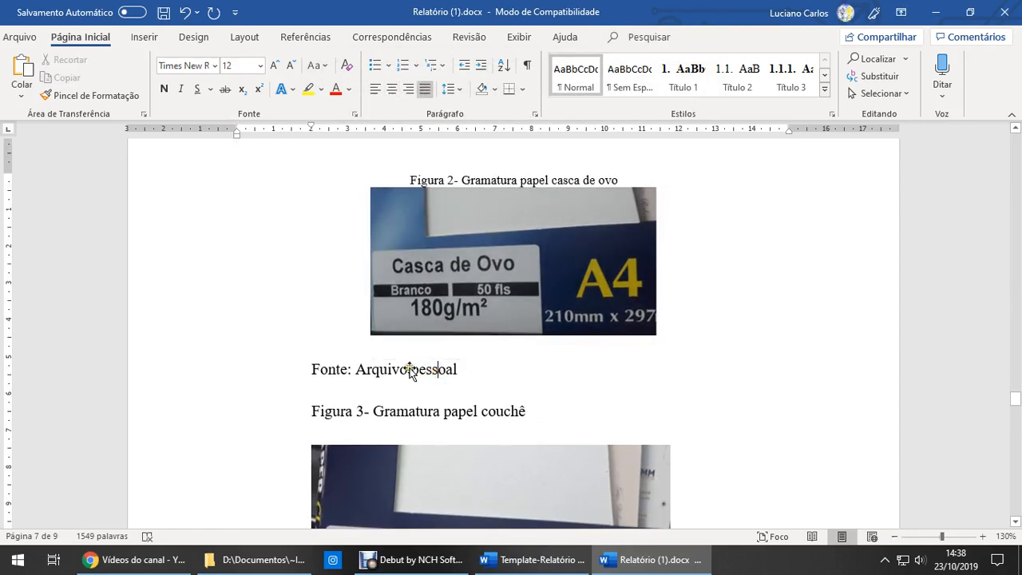
pyautogui.moveTo(302, 372); pyautogui.dragTo(457, 368)
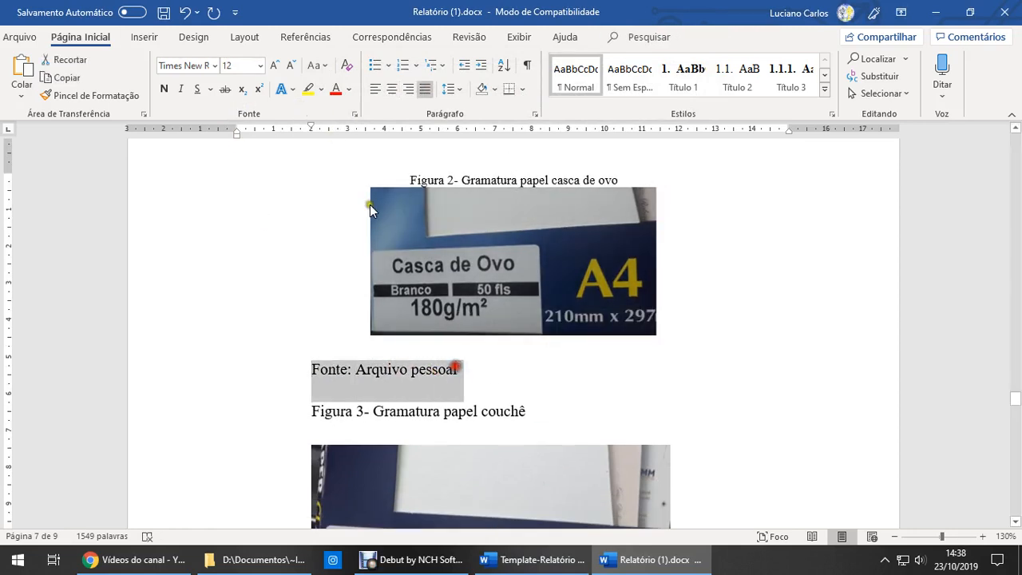
pyautogui.click(260, 66)
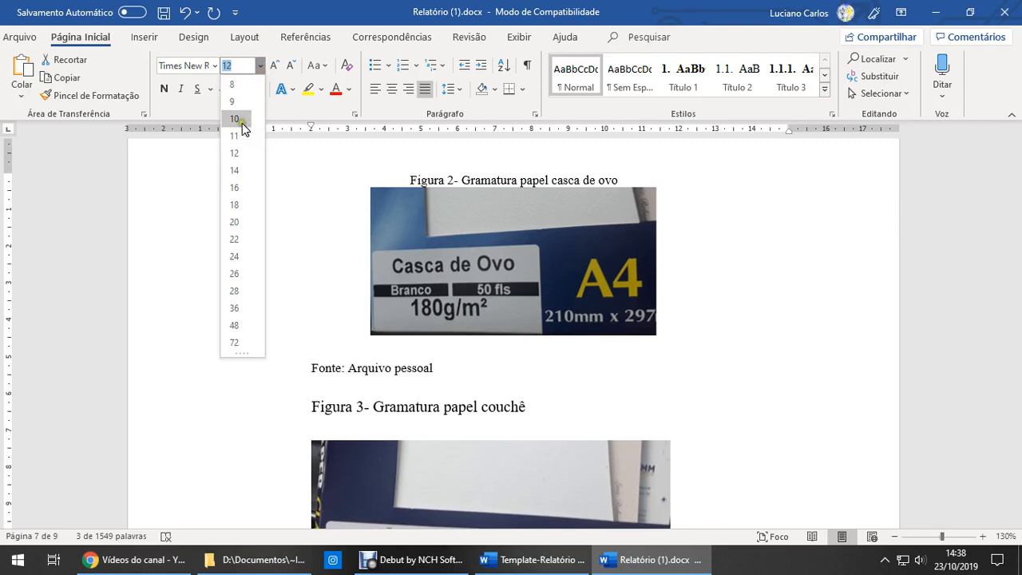
pyautogui.click(241, 128)
pyautogui.click(536, 115)
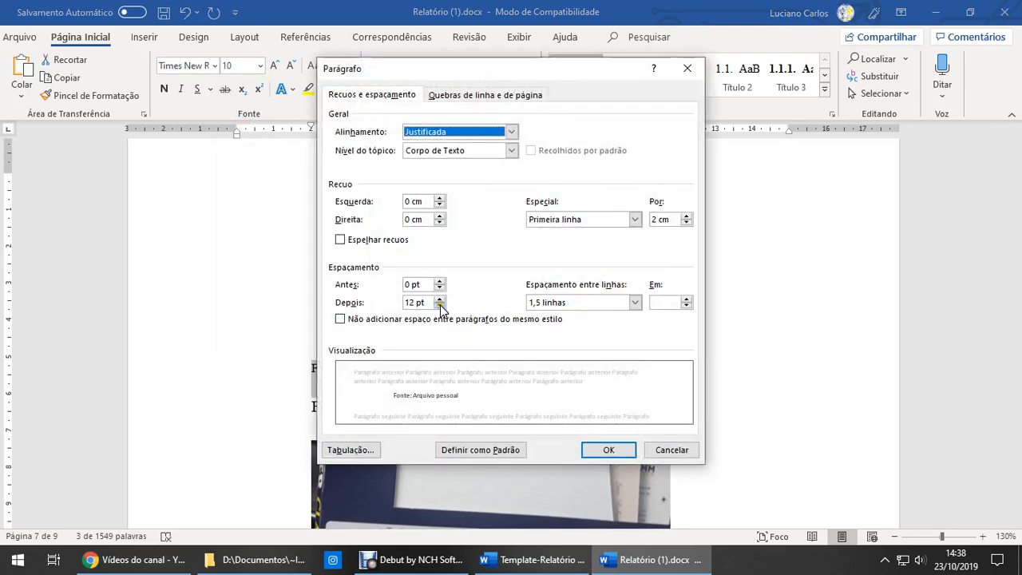
pyautogui.click(691, 449)
# Step: Remove the spacing after the paragraph that holds the Figura 2 image
pyautogui.click(431, 195)
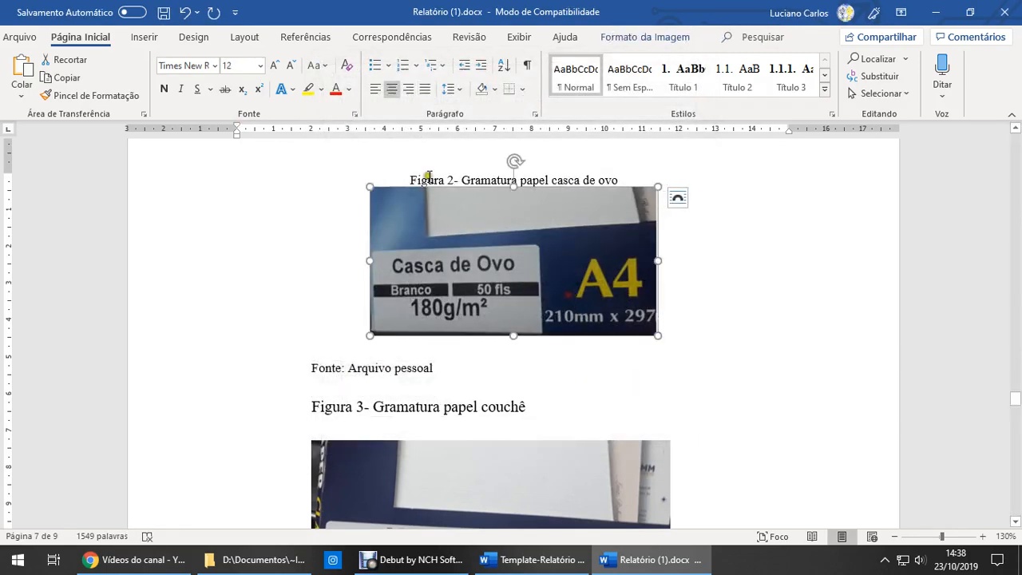
pyautogui.click(533, 118)
pyautogui.click(439, 306)
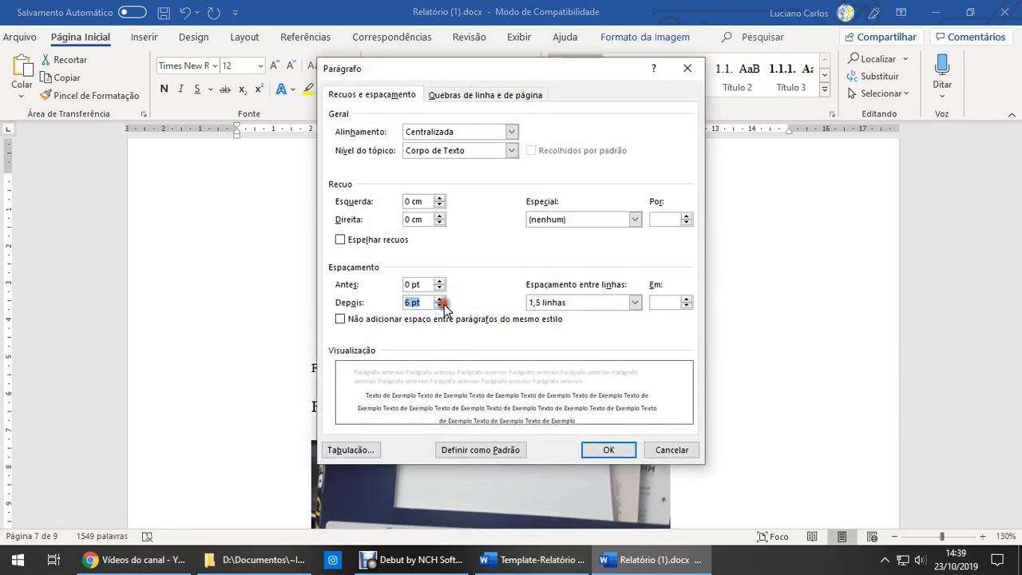
pyautogui.click(591, 444)
# Step: Center the source line below Figura 2 and remove its first-line indent
pyautogui.click(424, 353)
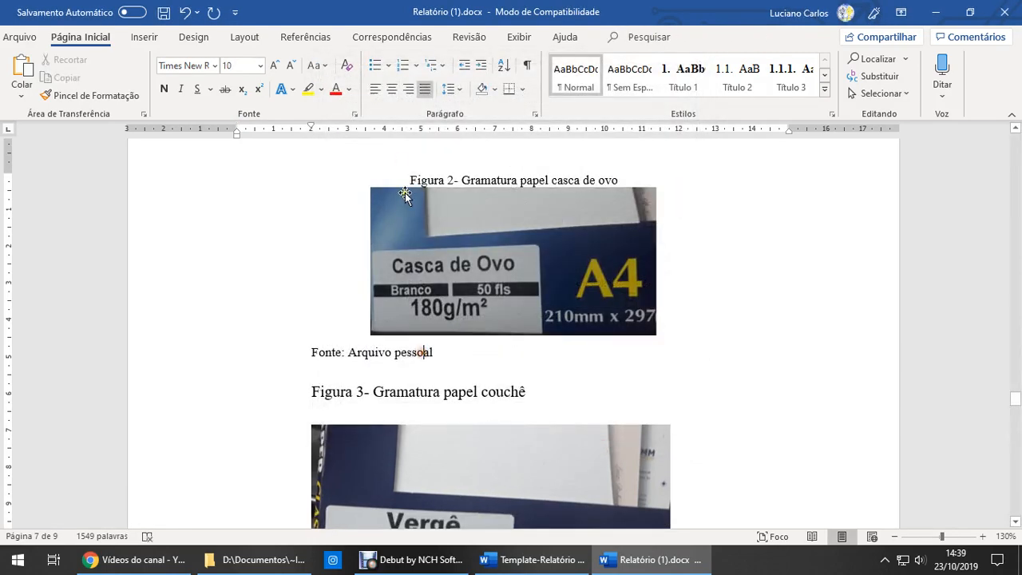
pyautogui.click(392, 89)
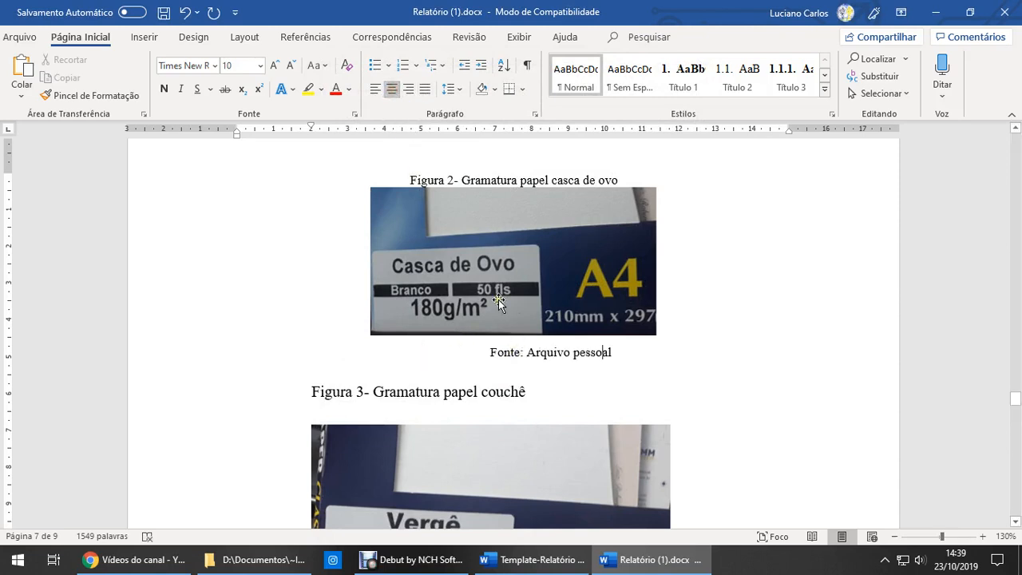
pyautogui.moveTo(323, 134); pyautogui.dragTo(236, 131)
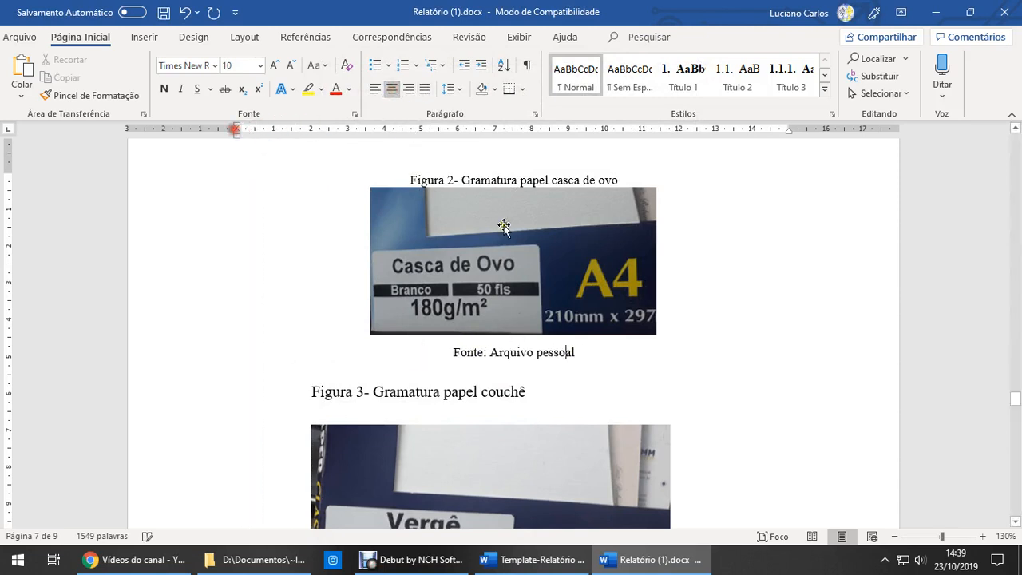
# Step: Apply single line spacing to the Figura 2 image and its source line together
pyautogui.click(527, 236)
pyautogui.click(581, 351)
pyautogui.moveTo(559, 347); pyautogui.dragTo(547, 323)
pyautogui.click(535, 114)
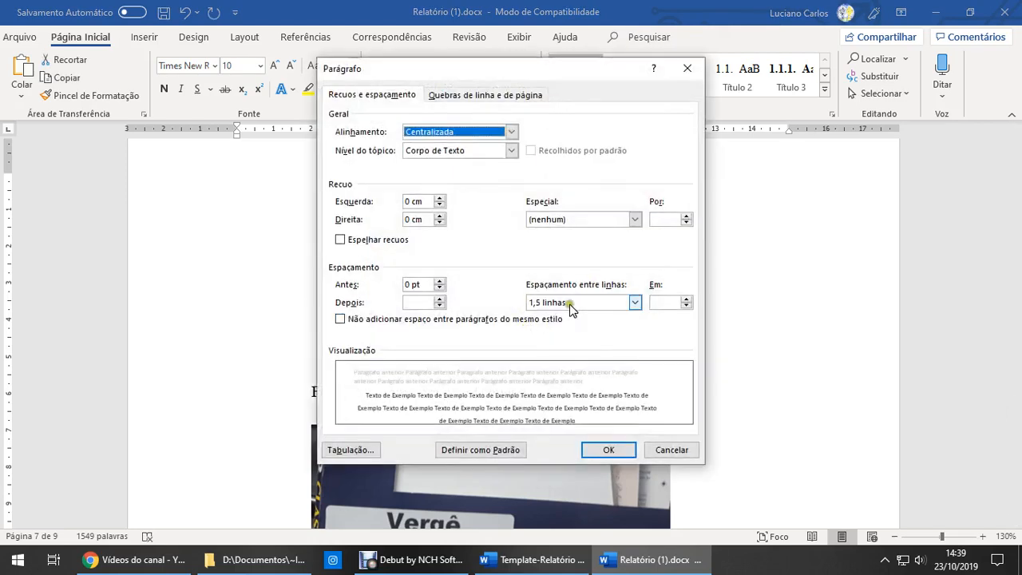
pyautogui.click(571, 310)
pyautogui.click(551, 315)
pyautogui.click(608, 449)
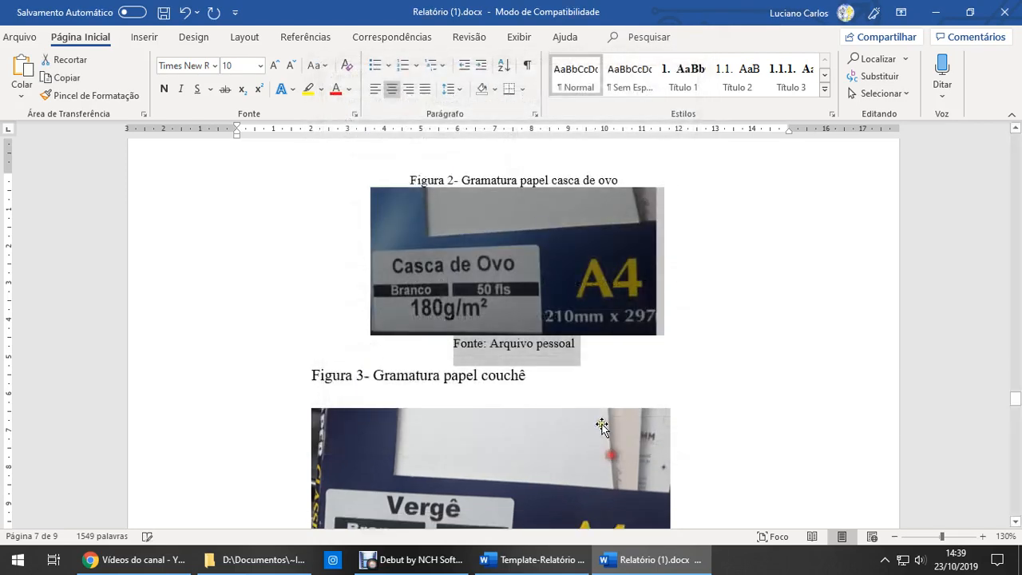
# Step: Try to copy the Figura 2 text formatting onto the Figura 3 caption with the Format Painter
pyautogui.click(523, 348)
pyautogui.scroll(-3, 355, 275)
pyautogui.scroll(4, 332, 242)
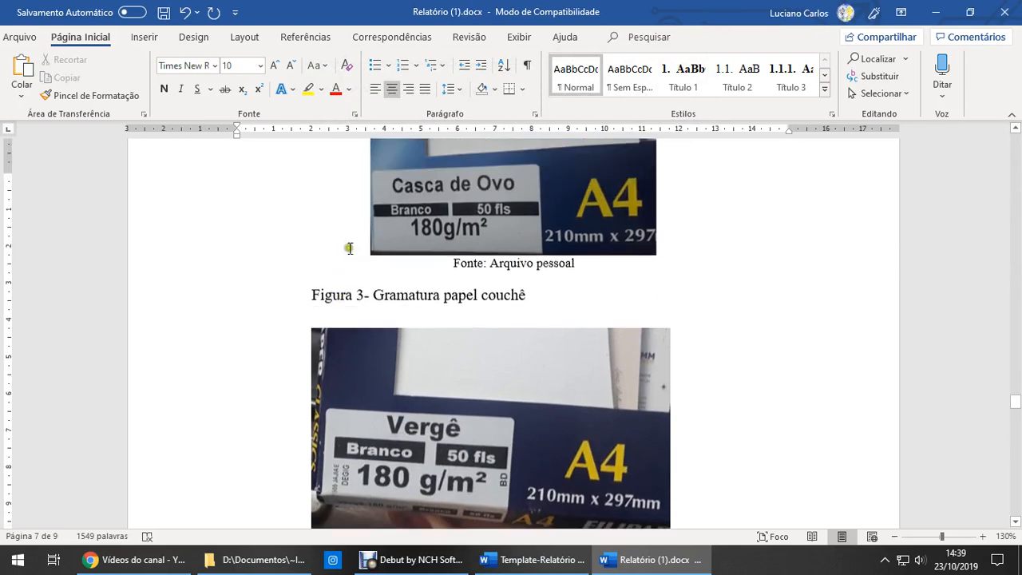
pyautogui.doubleClick(94, 95)
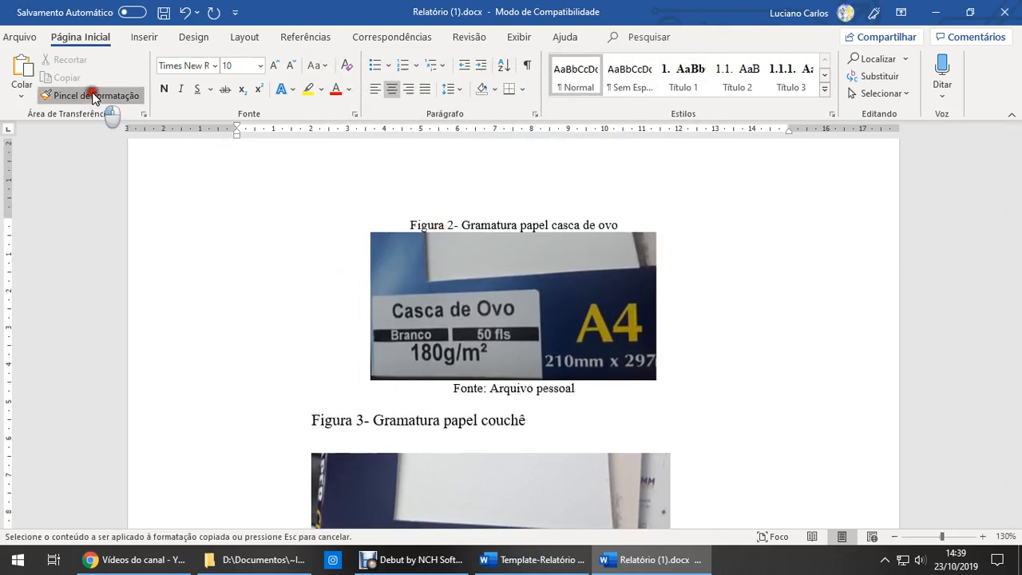
pyautogui.scroll(-3, 234, 392)
pyautogui.click(297, 274)
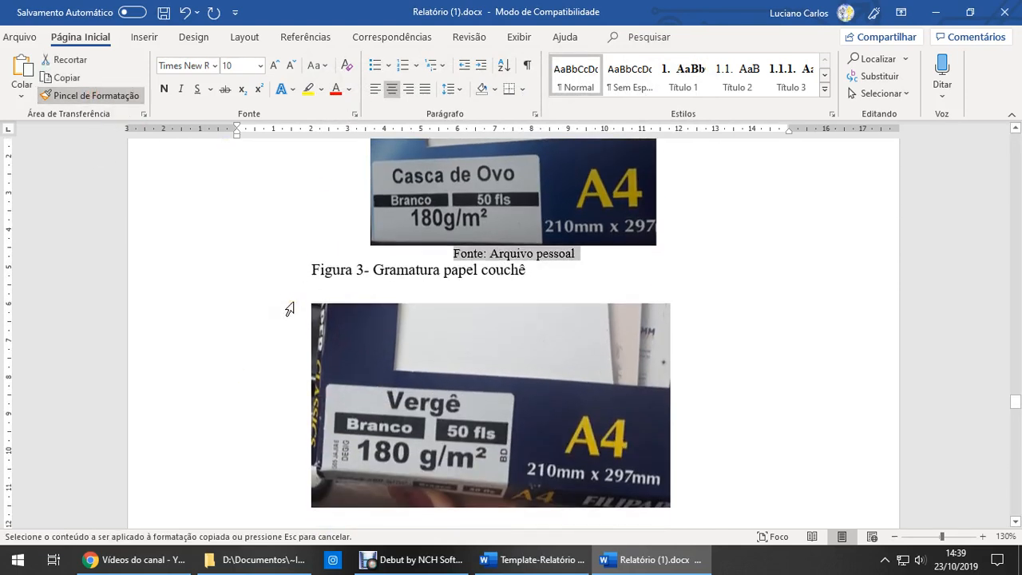
pyautogui.hotkey('ctrl', 'z')
# Step: Copy the formatting of the Figura 2 source line onto the caption "Figura 3- Gramatura papel couchê"
pyautogui.click(495, 269)
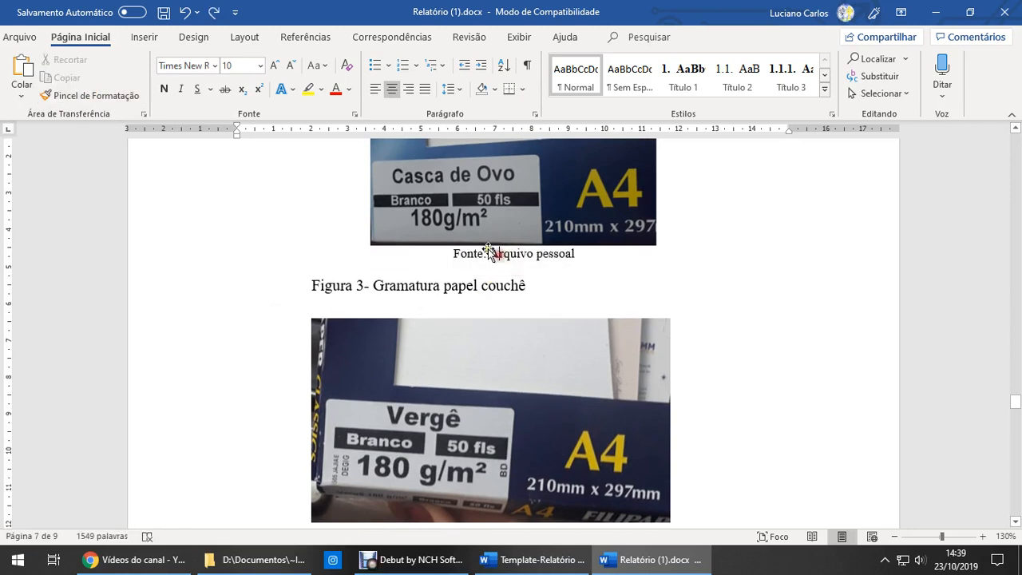
pyautogui.click(128, 95)
pyautogui.click(267, 292)
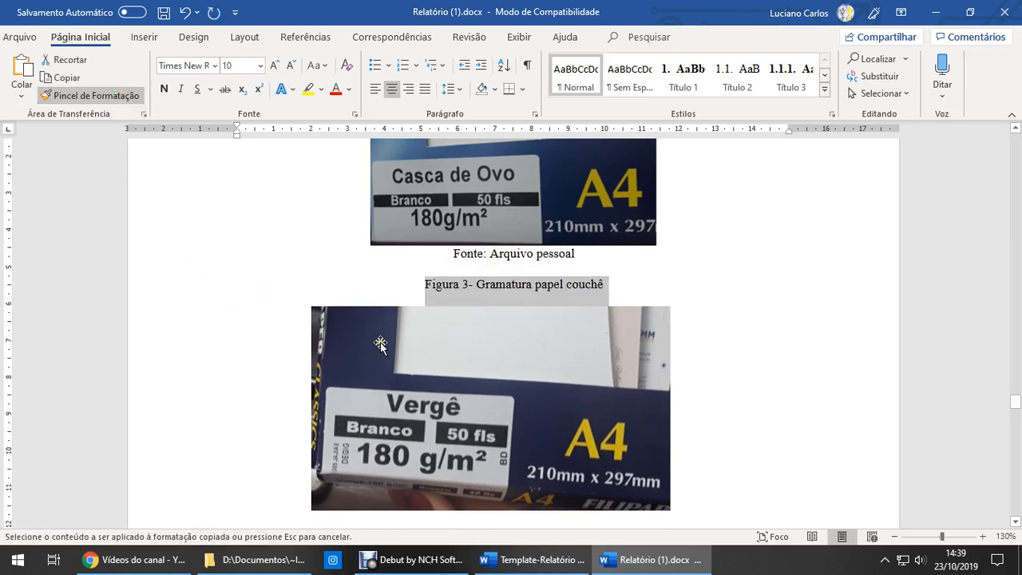
# Step: Try to copy the Figura 3 caption's formatting onto the source line below the Vergê paper image
pyautogui.scroll(-3, 380, 343)
pyautogui.click(86, 96)
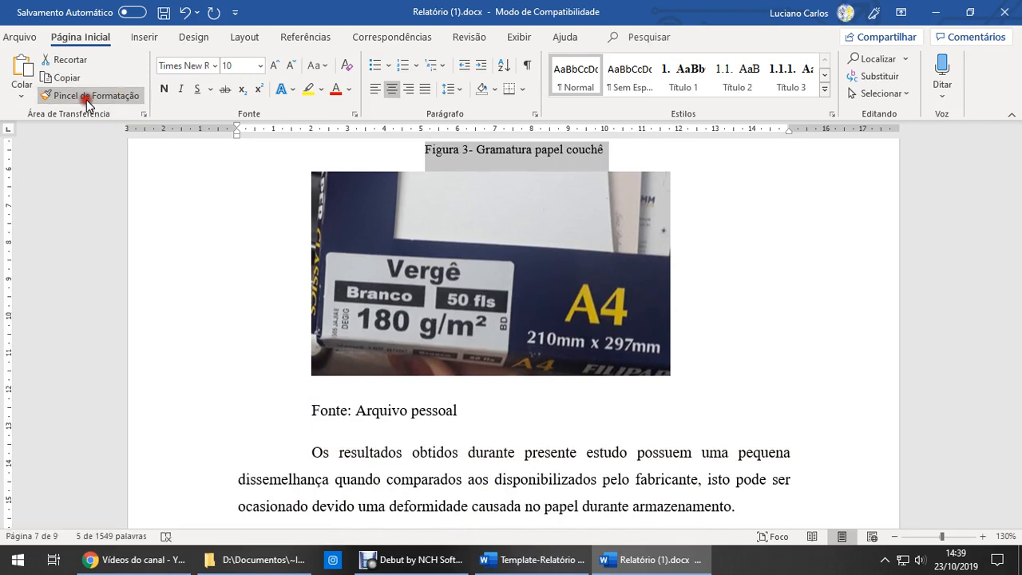
pyautogui.click(289, 409)
pyautogui.click(448, 149)
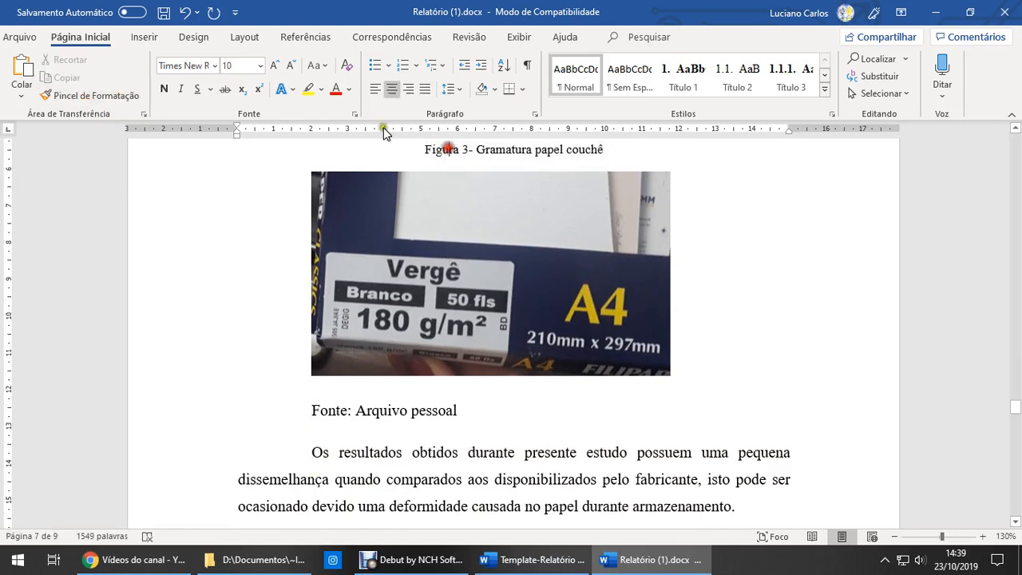
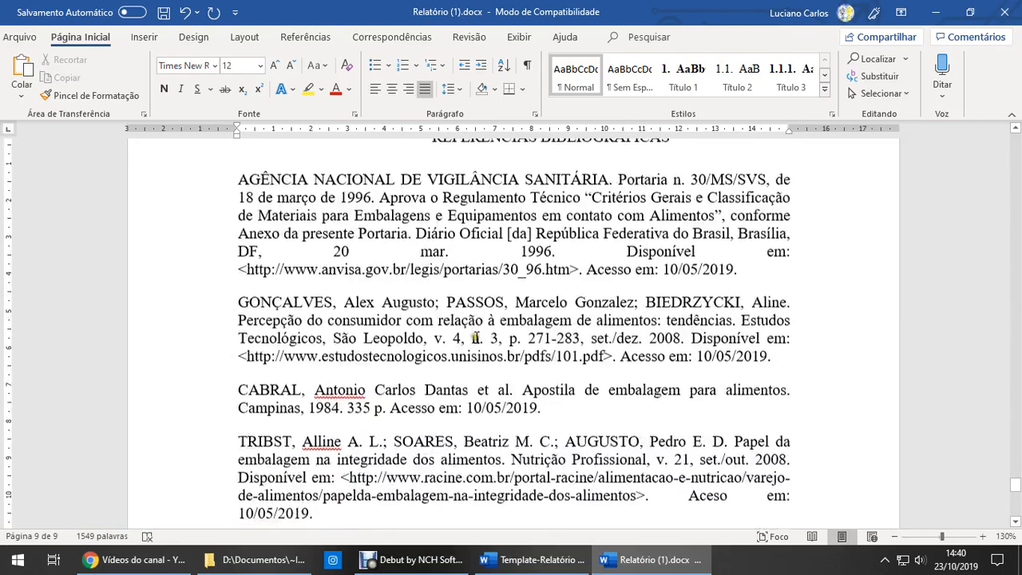
# Step: Review the formatting from the bibliographic references back through the conclusion and results to Tabela 1
pyautogui.scroll(2, 479, 343)
pyautogui.scroll(-4, 534, 329)
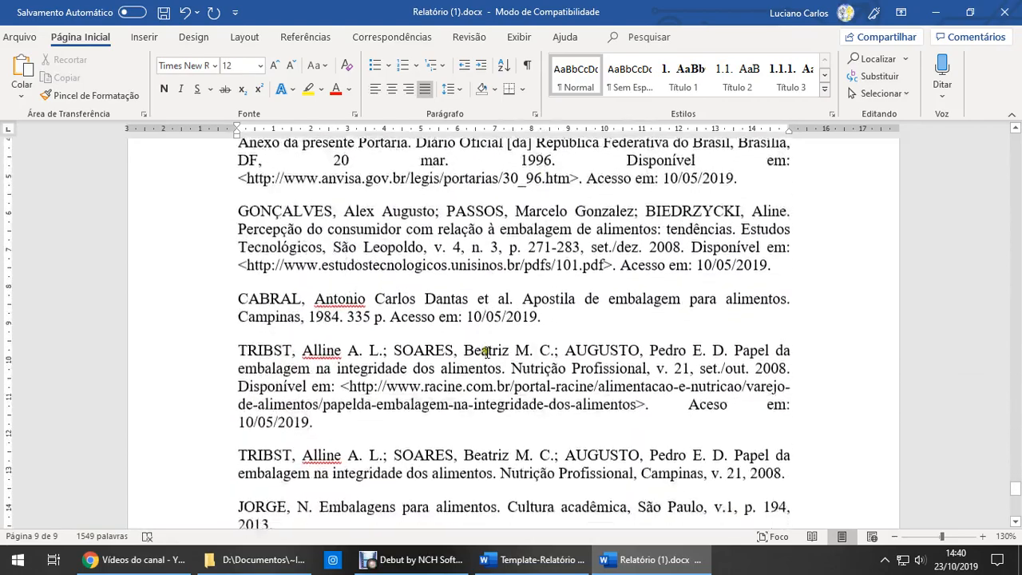
pyautogui.scroll(5, 485, 353)
pyautogui.scroll(8, 490, 362)
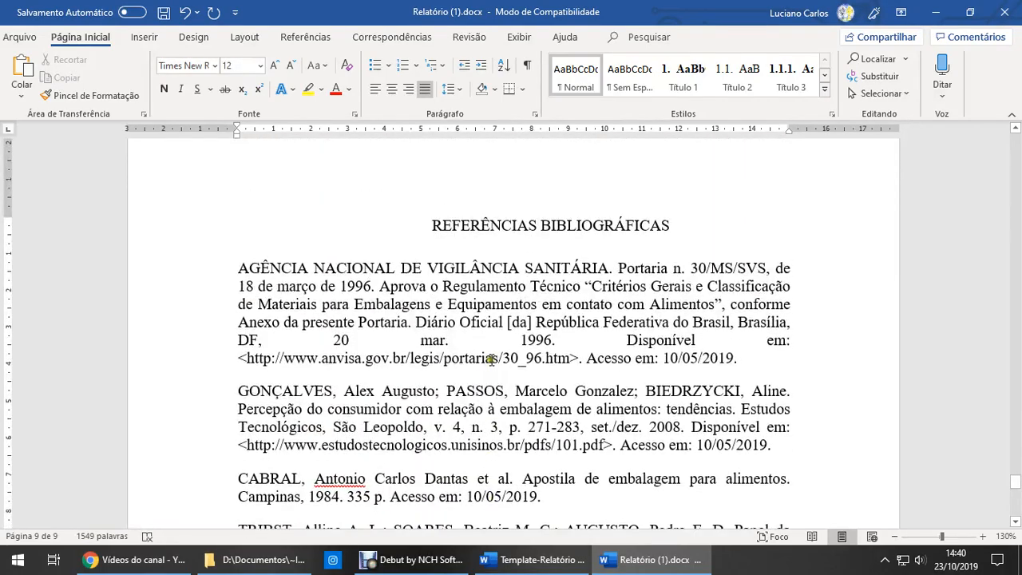
pyautogui.scroll(5, 489, 361)
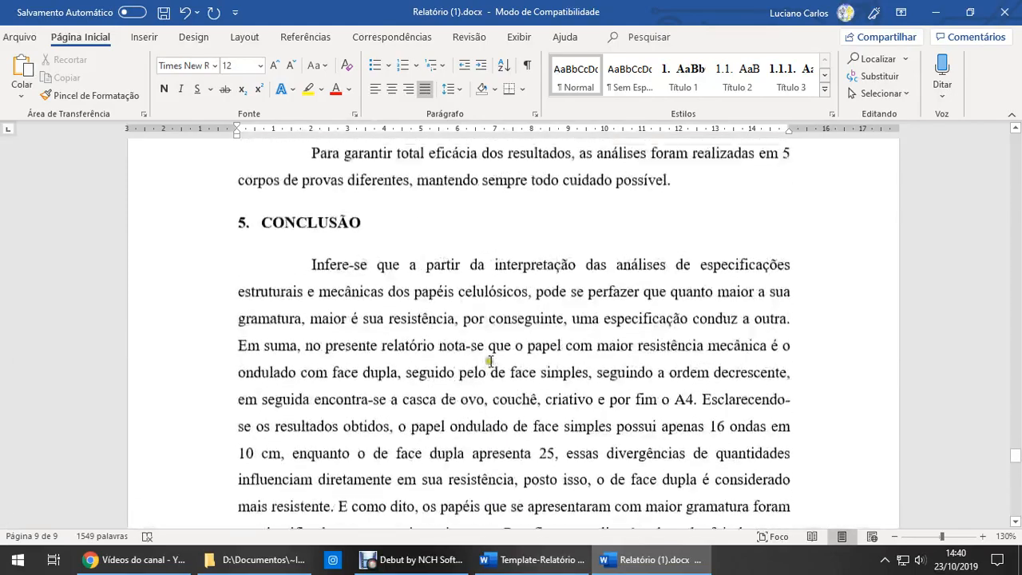
pyautogui.keyDown('ctrl'); pyautogui.scroll(-4, 539, 367); pyautogui.keyUp('ctrl')
pyautogui.scroll(10, 539, 368)
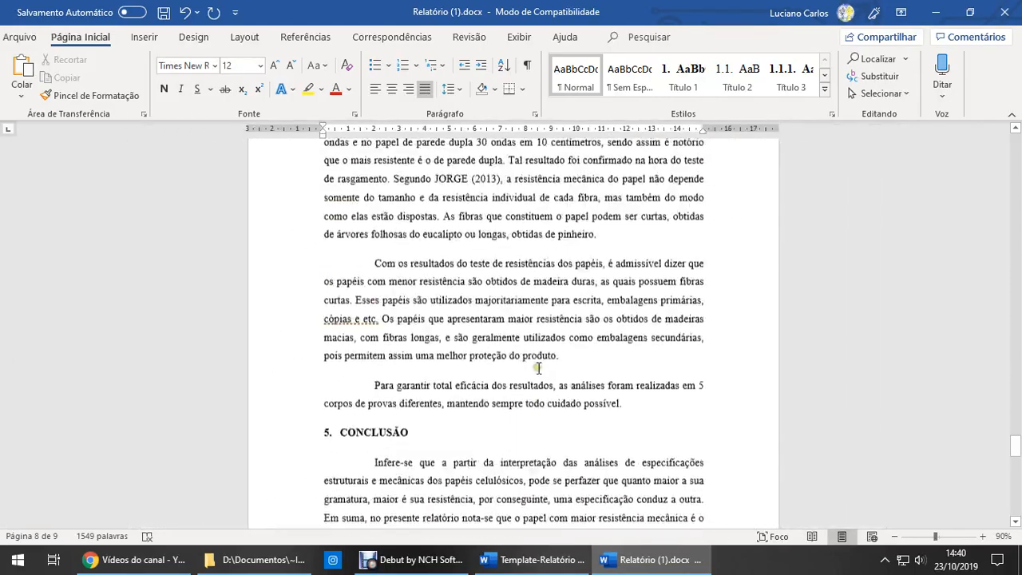
pyautogui.scroll(10, 537, 371)
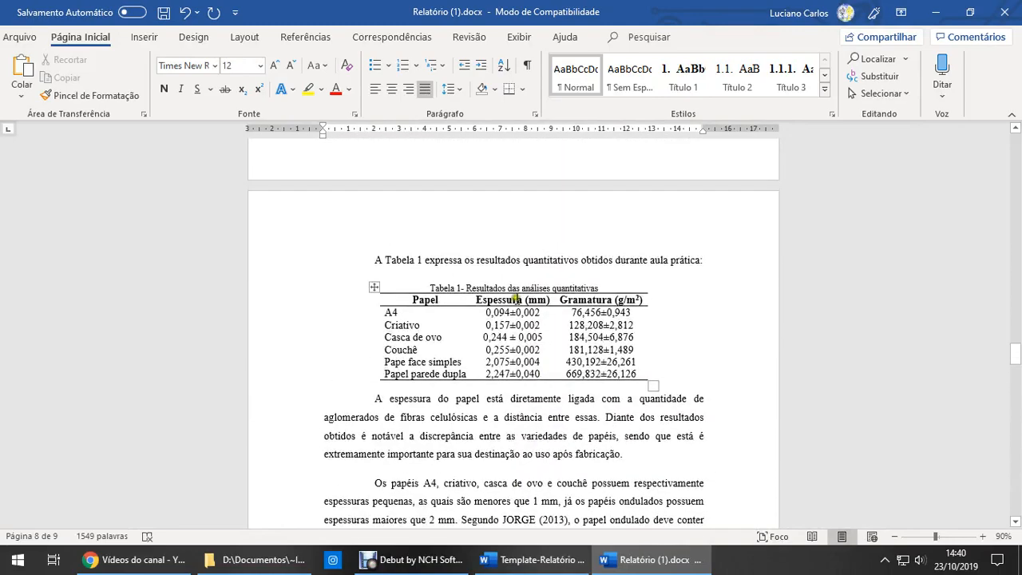
# Step: Check the paragraph settings of the "Utensílios" list and heading in the Materiais e Métodos section
pyautogui.scroll(10, 515, 297)
pyautogui.scroll(3, 517, 300)
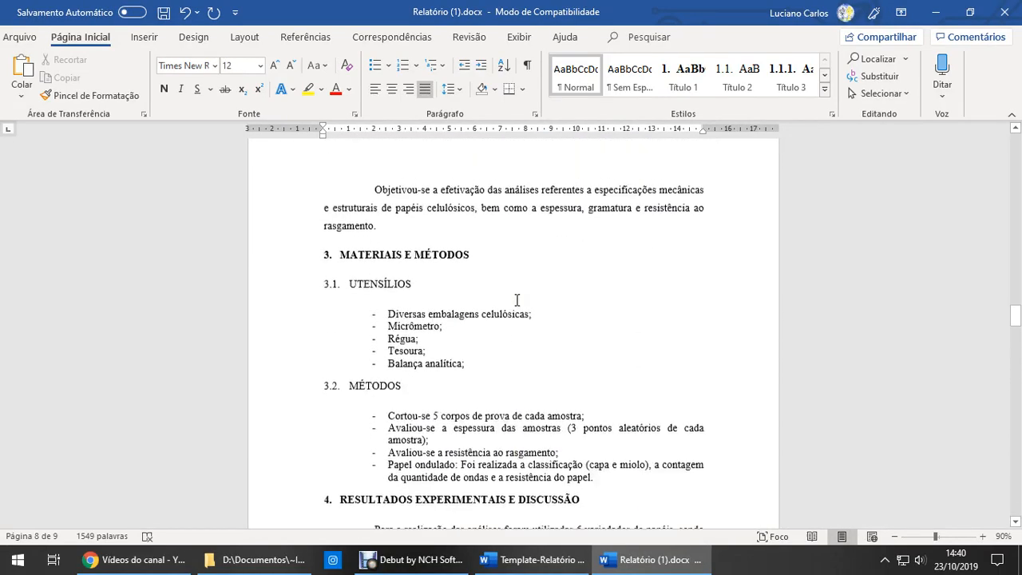
pyautogui.click(401, 385)
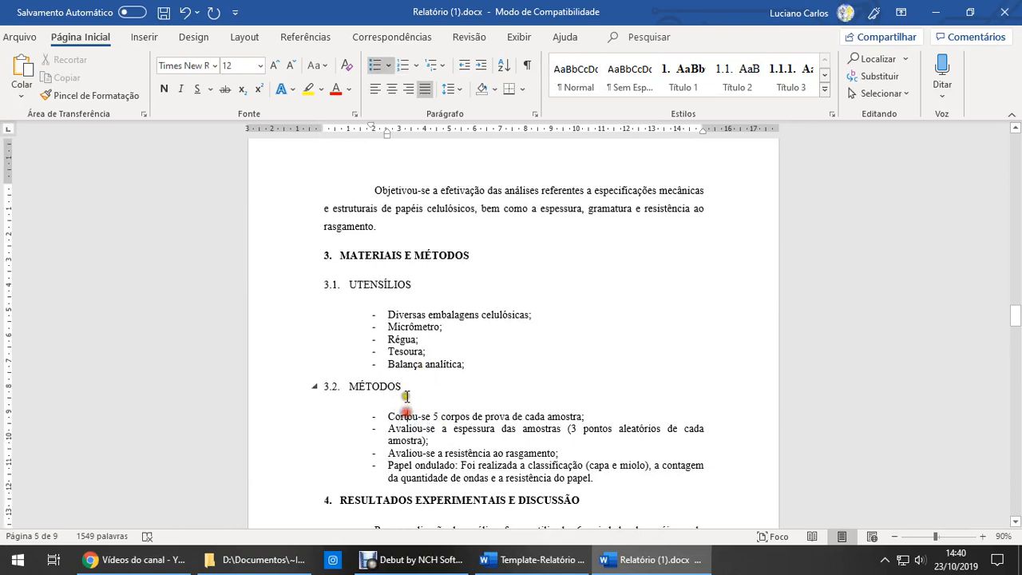
pyautogui.click(398, 314)
pyautogui.click(534, 113)
pyautogui.press('Escape')
pyautogui.click(408, 285)
pyautogui.click(534, 113)
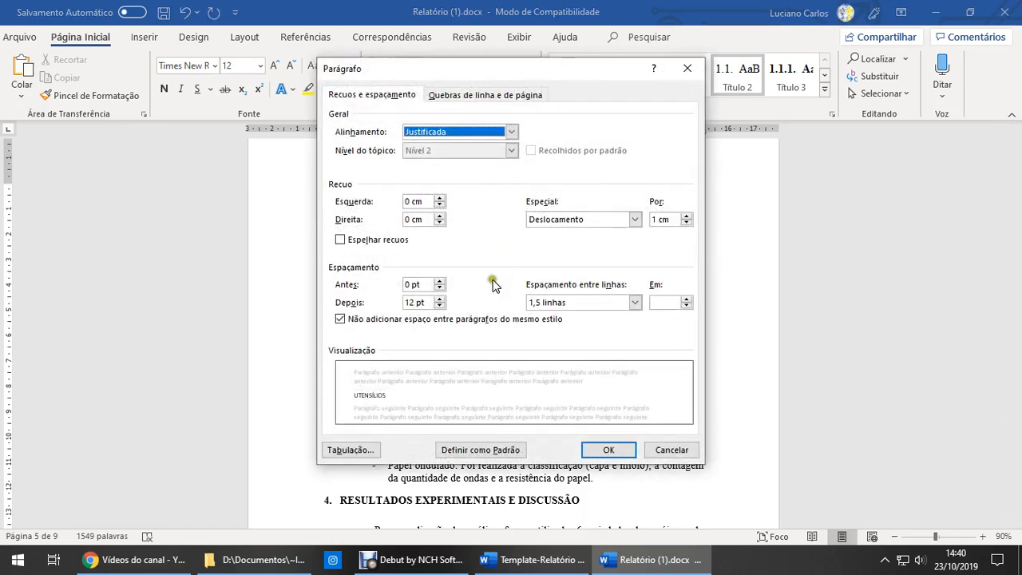
pyautogui.press('Escape')
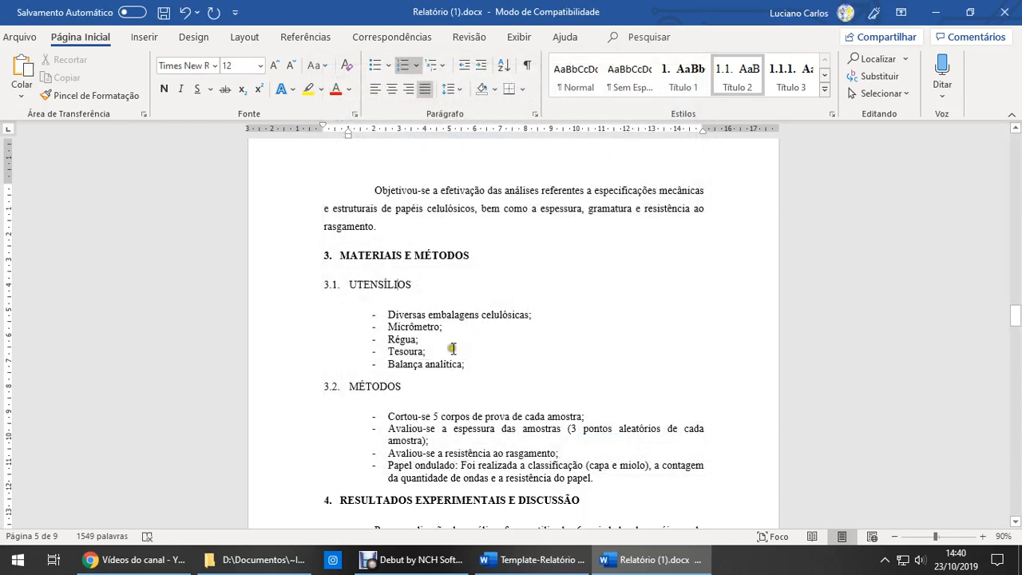
pyautogui.scroll(-1, 452, 348)
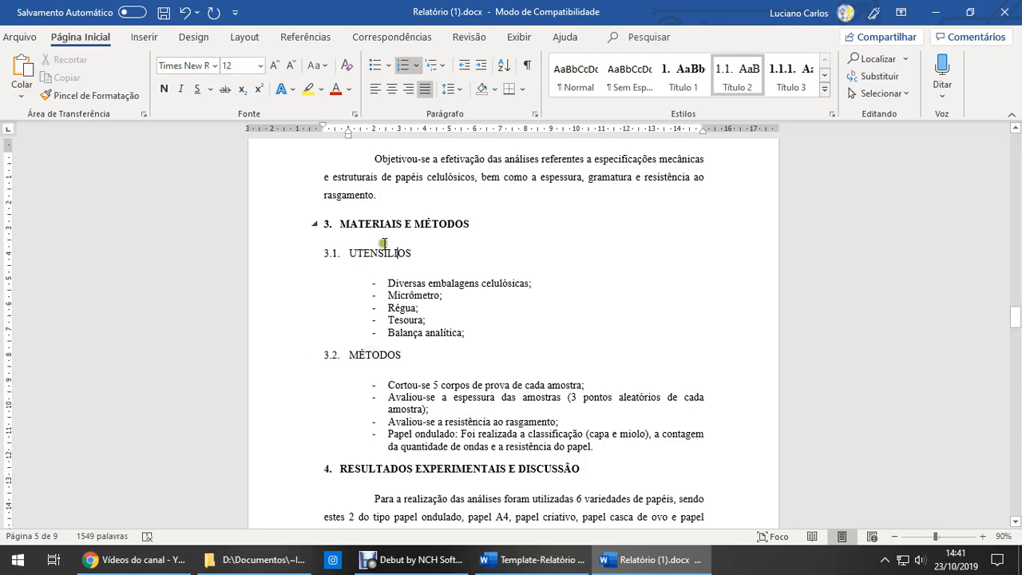
# Step: Insert a page break before the heading "2. OBJETIVO" so it starts on a new page
pyautogui.scroll(15, 403, 351)
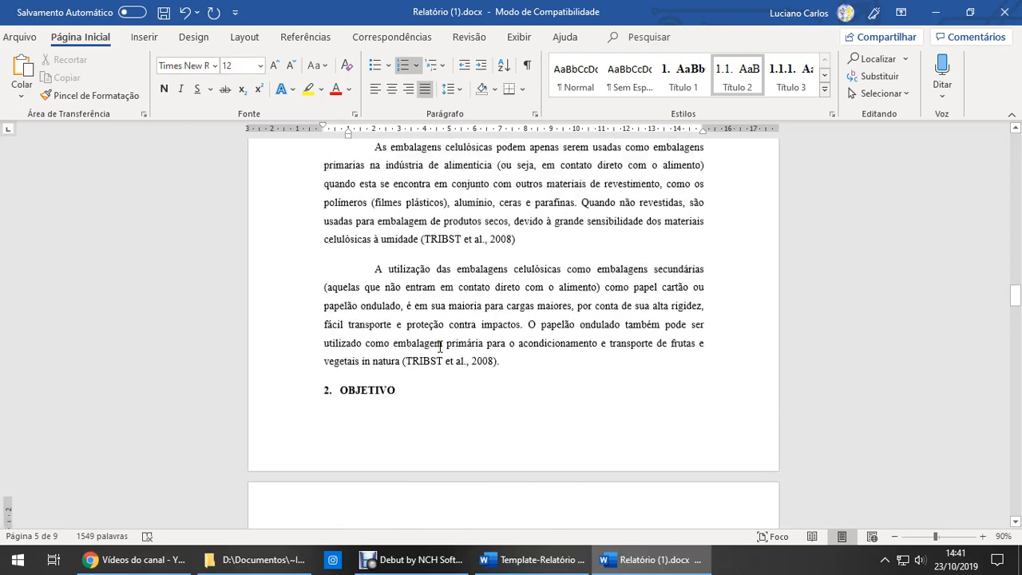
pyautogui.scroll(12, 439, 346)
pyautogui.scroll(-11, 431, 383)
pyautogui.click(419, 438)
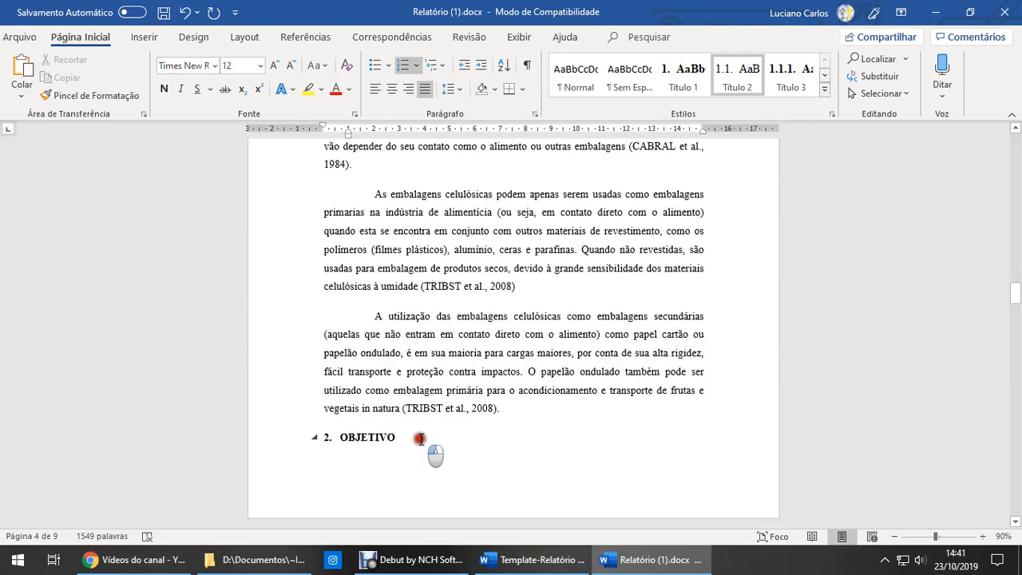
pyautogui.scroll(-4, 447, 415)
pyautogui.scroll(-3, 600, 382)
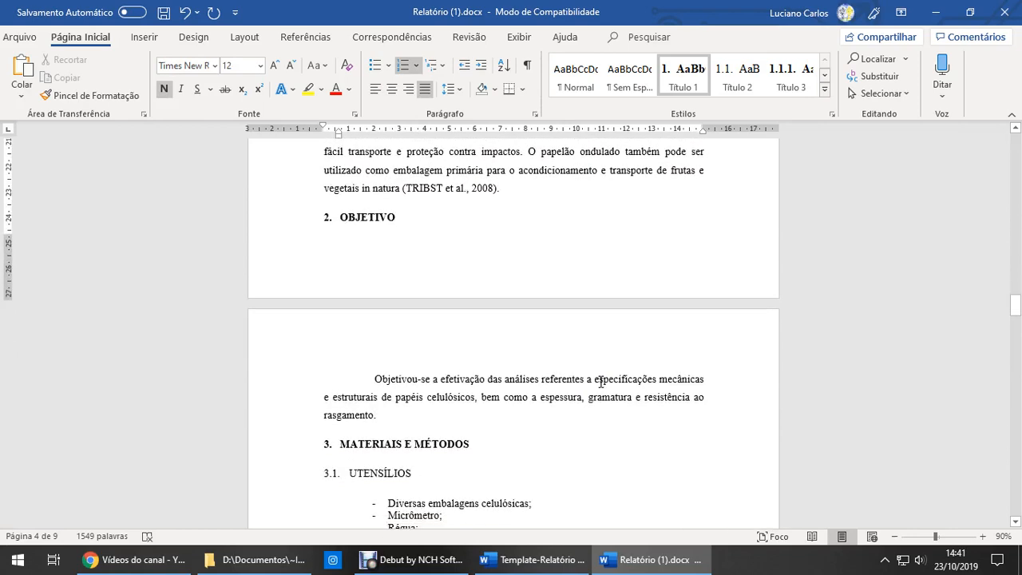
pyautogui.hotkey('ctrl', 'Return')
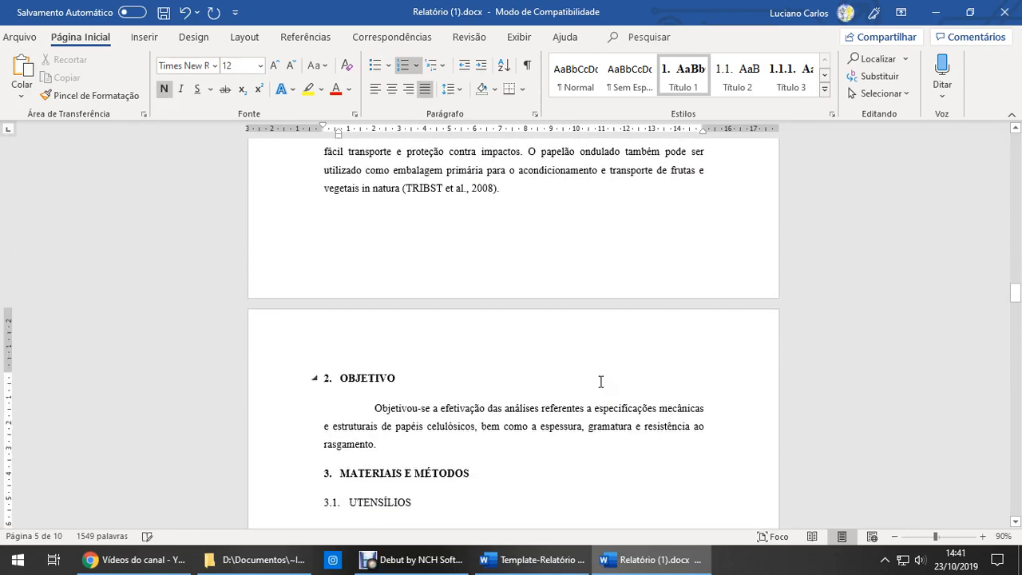
# Step: Show the formatting marks to inspect the page break above "OBJETIVO", and hide them again
pyautogui.scroll(1, 515, 353)
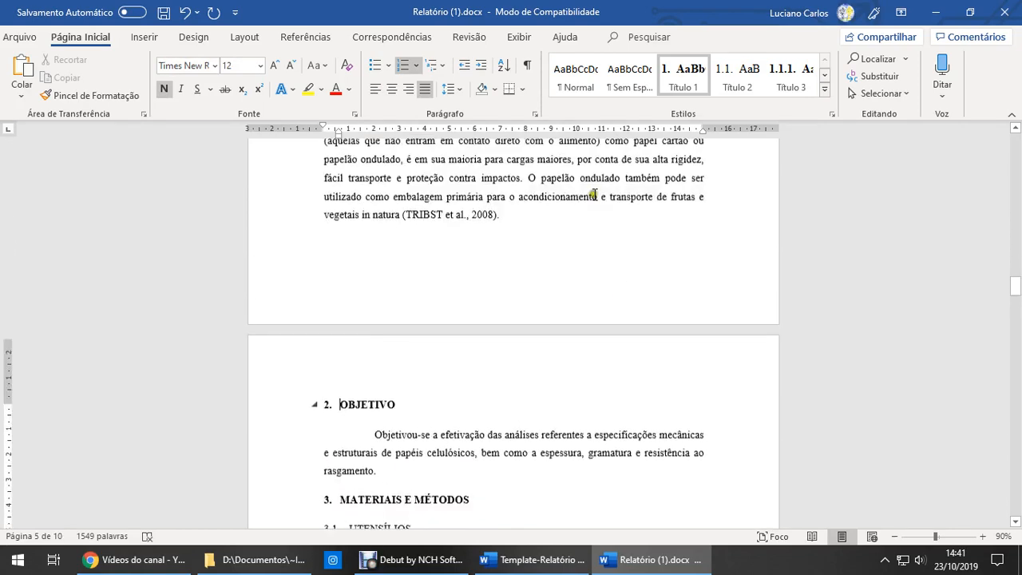
pyautogui.hotkey('ctrl', 'shift', '8')
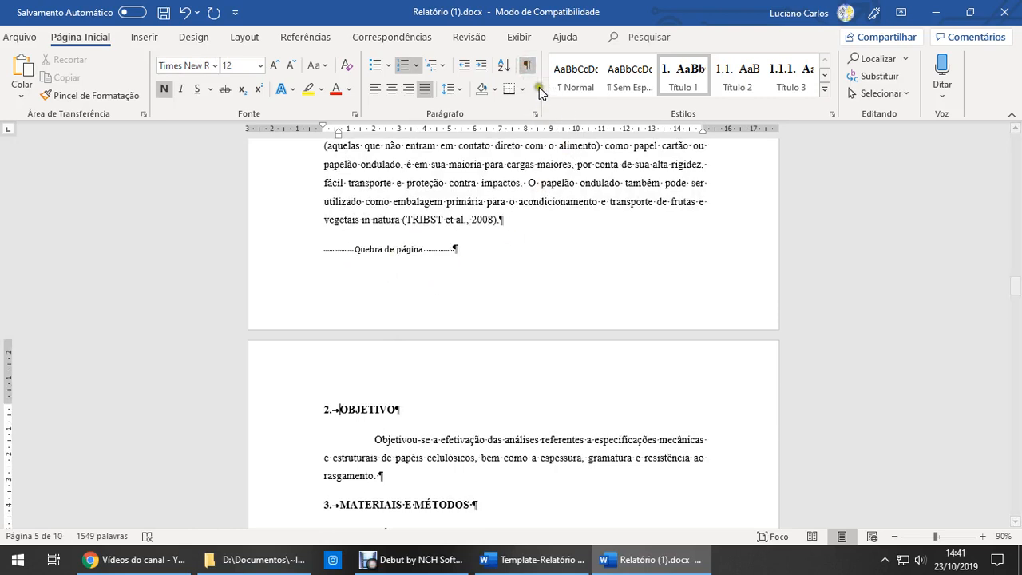
pyautogui.click(526, 65)
# Step: Test the page break by adding filler text after the last introduction paragraph and checking the pages that follow
pyautogui.scroll(2, 486, 352)
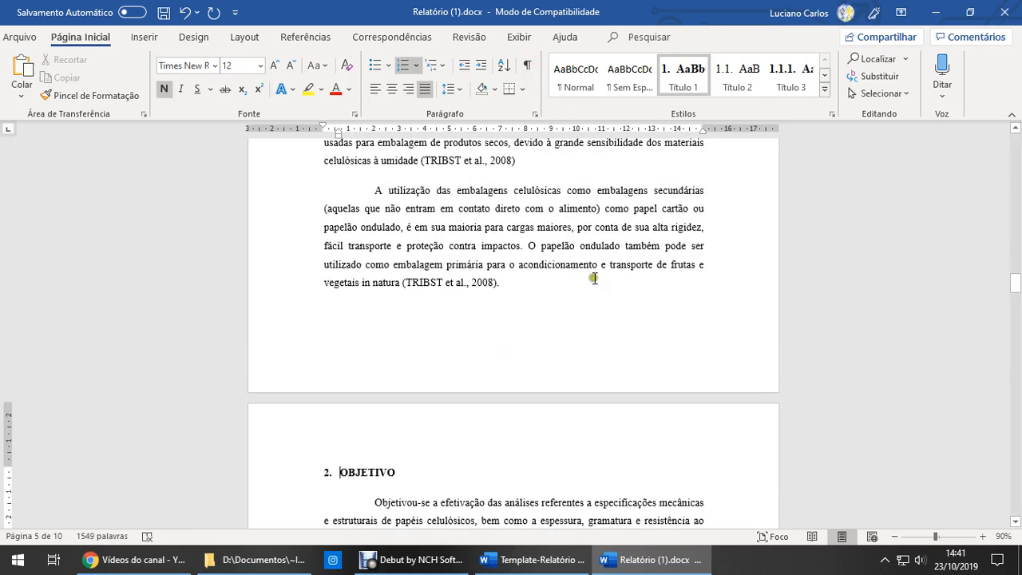
pyautogui.click(531, 285)
pyautogui.press('Return')
pyautogui.write('çlkasdçf')
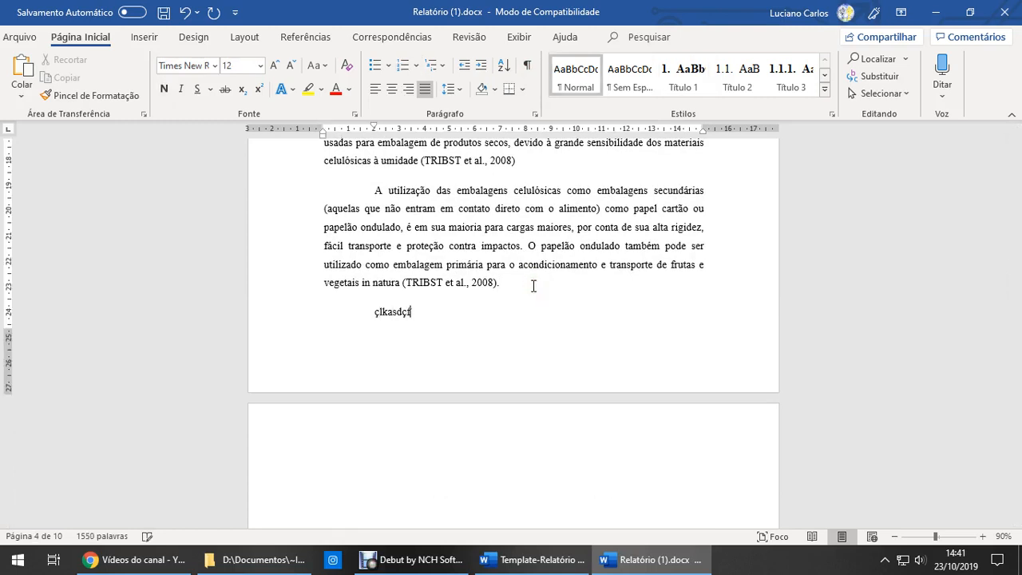
pyautogui.hotkey('ctrl', 'z')
pyautogui.write('Açlsdkfjacsdlkfjacsdlfjk açsdlk fjçsdkl fçsdkl fçlsdfj sl')
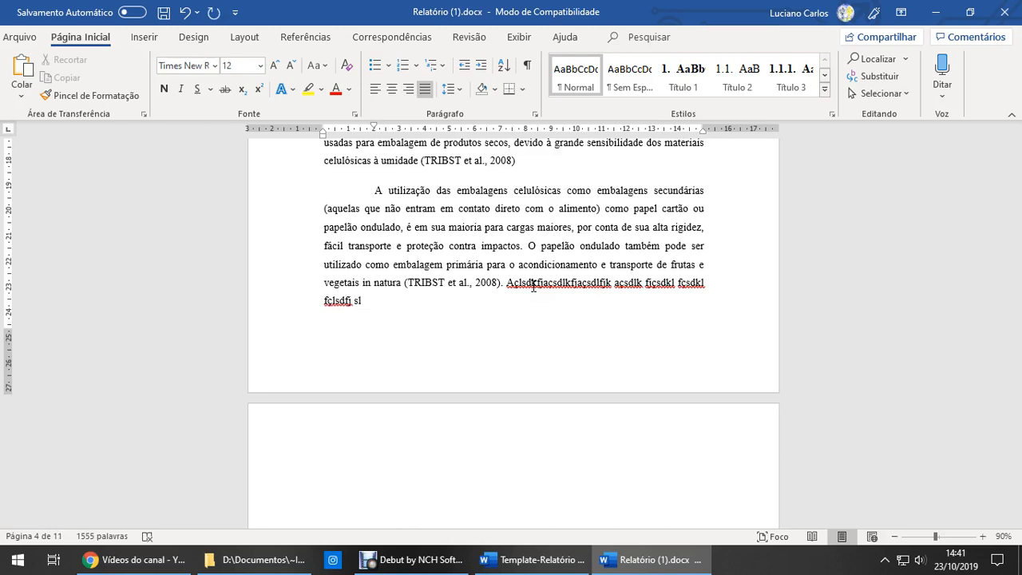
pyautogui.scroll(-15, 519, 333)
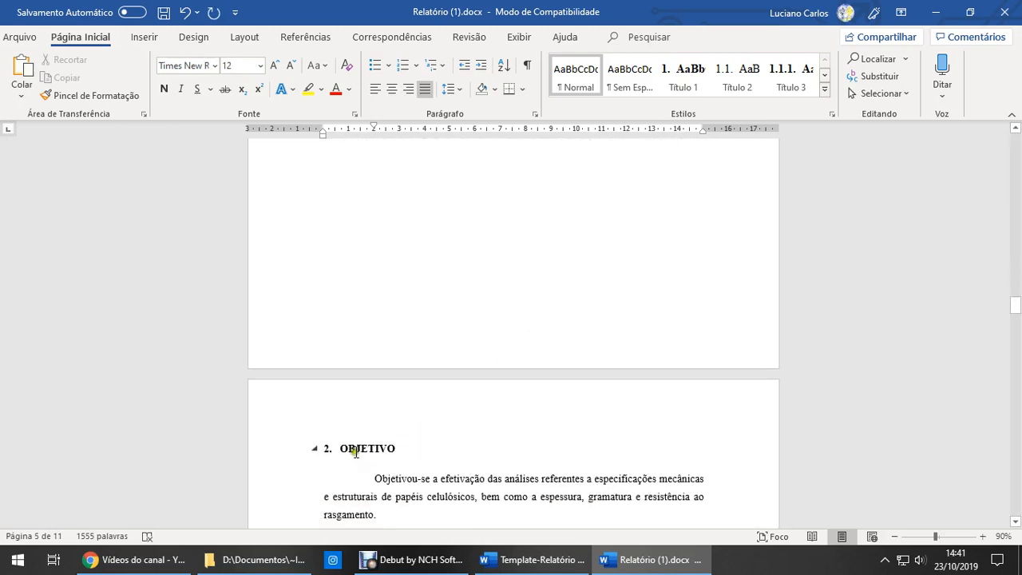
pyautogui.scroll(3, 384, 430)
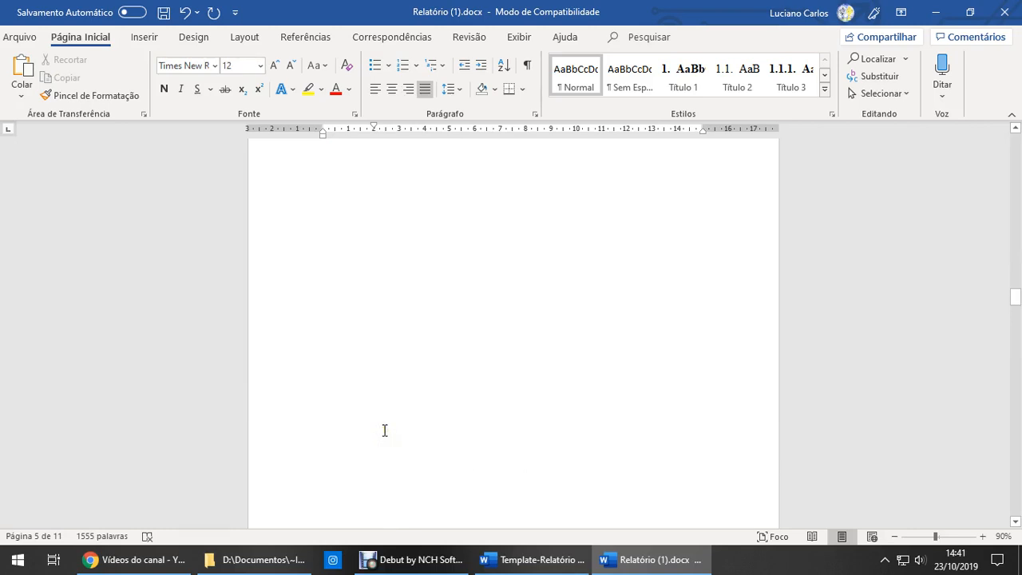
pyautogui.scroll(3, 386, 430)
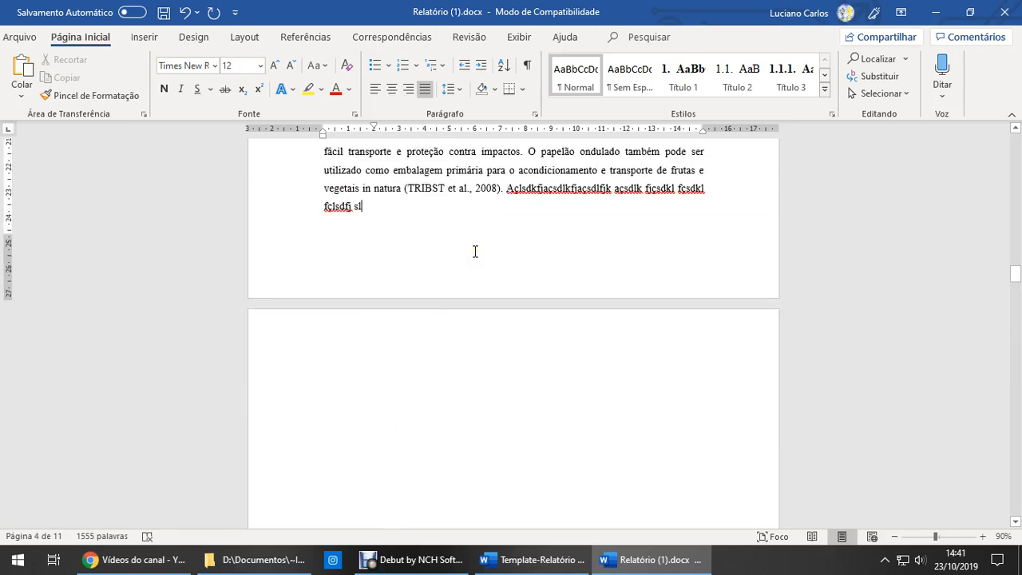
# Step: Delete the filler text after the citation "(TRIBST et al., 2008)" at the end of the introduction
pyautogui.hotkey('shift', 'ctrl', 'Left')
pyautogui.hotkey('shift', 'ctrl', 'Left')
pyautogui.hotkey('shift', 'ctrl', 'Left')
pyautogui.hotkey('shift', 'ctrl', 'Left')
pyautogui.hotkey('shift', 'ctrl', 'Left')
pyautogui.hotkey('shift', 'ctrl', 'Left')
pyautogui.hotkey('shift', 'ctrl', 'Left')
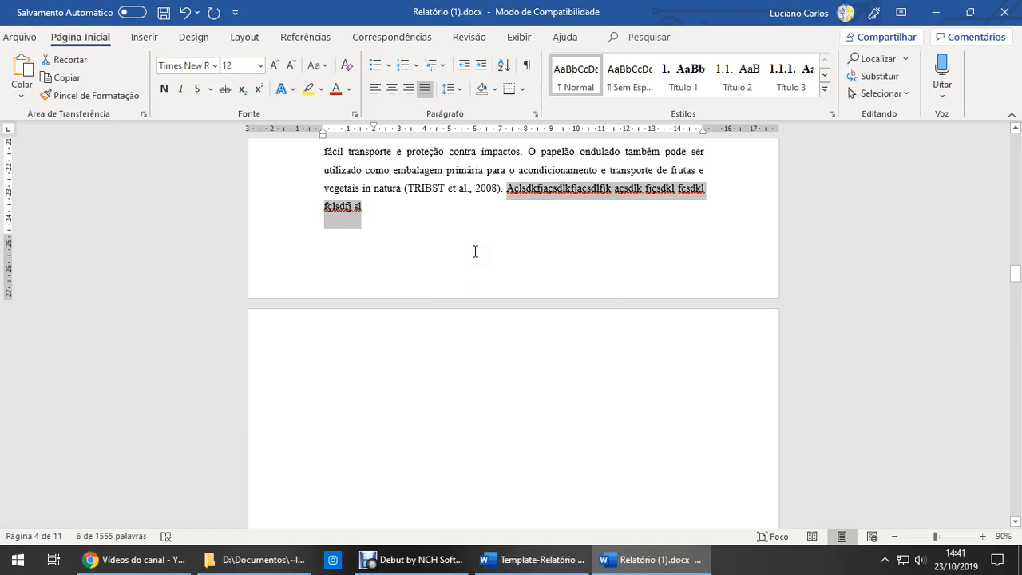
pyautogui.press('BackSpace')
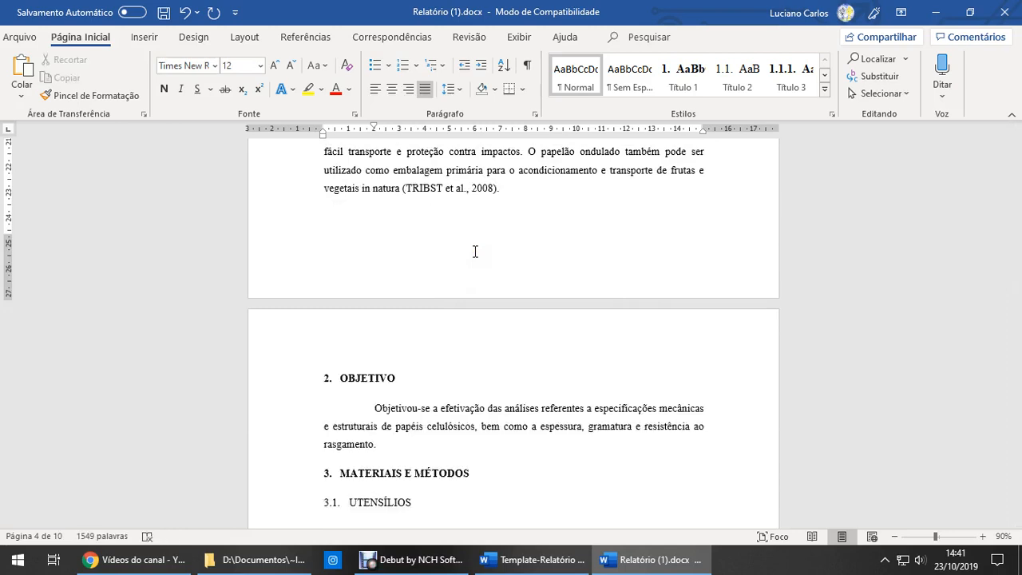
# Step: Remove the page break between the last introduction paragraph and the heading "2. OBJETIVO", keeping the heading's formatting
pyautogui.click(475, 251)
pyautogui.press('Delete')
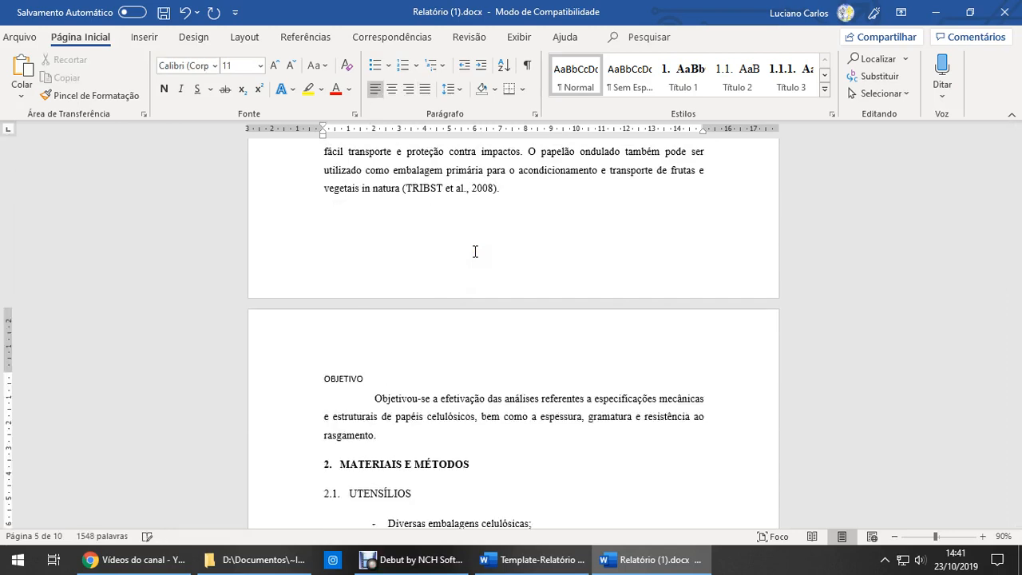
pyautogui.hotkey('ctrl', 'z')
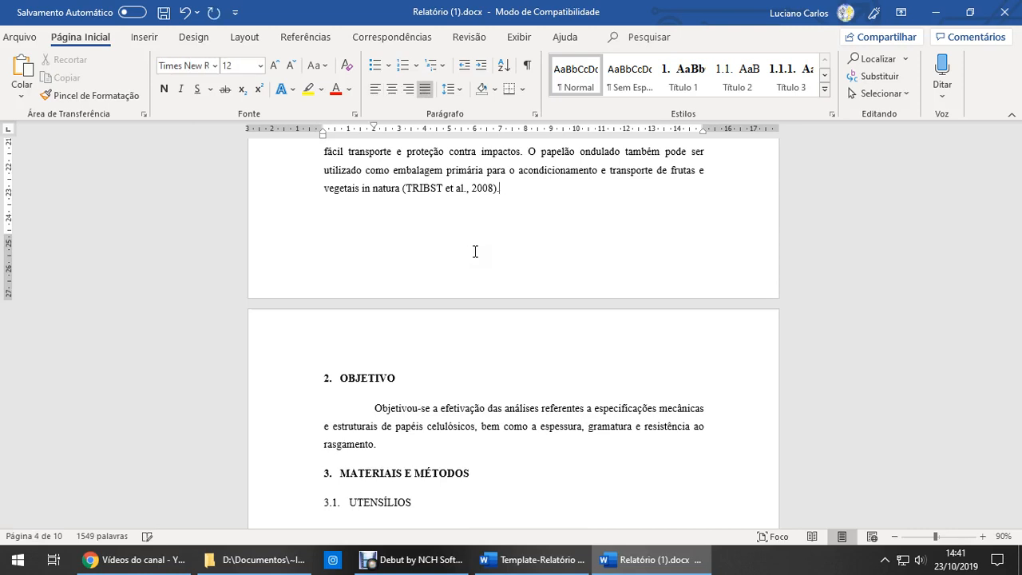
pyautogui.press('Delete')
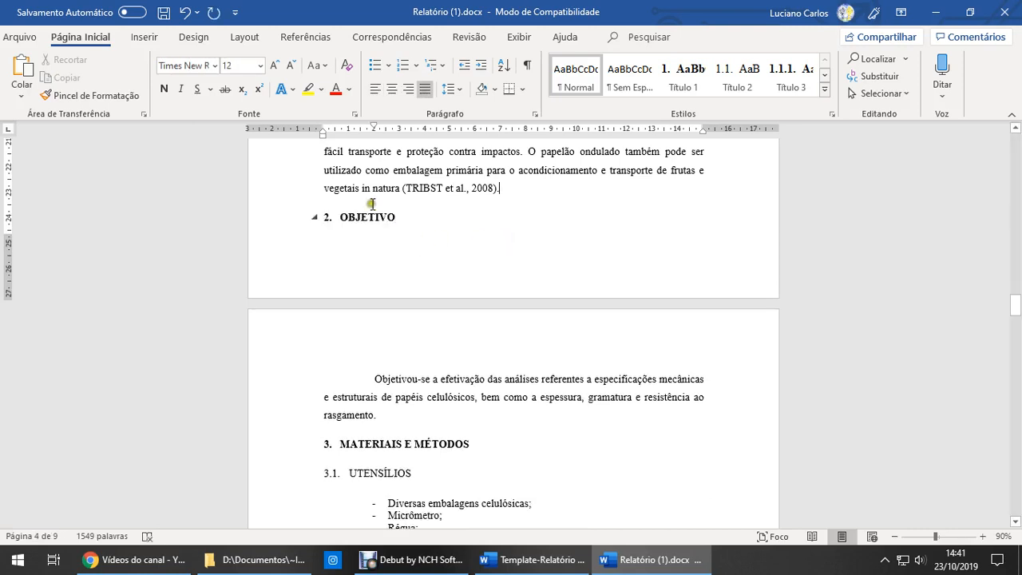
# Step: Move the heading "2. OBJETIVO" to the top of a new page with a page break
pyautogui.scroll(-3, 371, 204)
pyautogui.scroll(3, 389, 276)
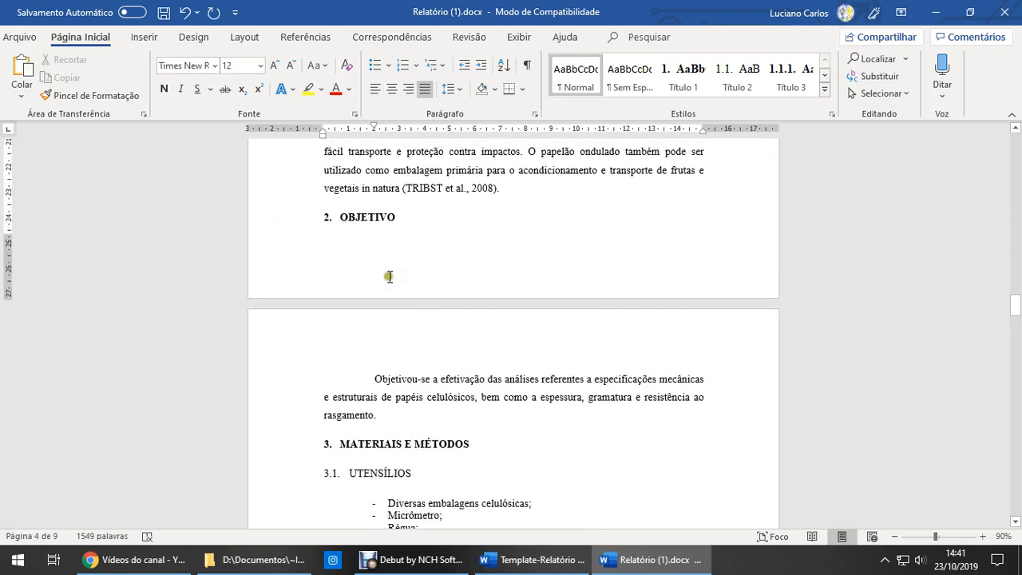
pyautogui.click(344, 224)
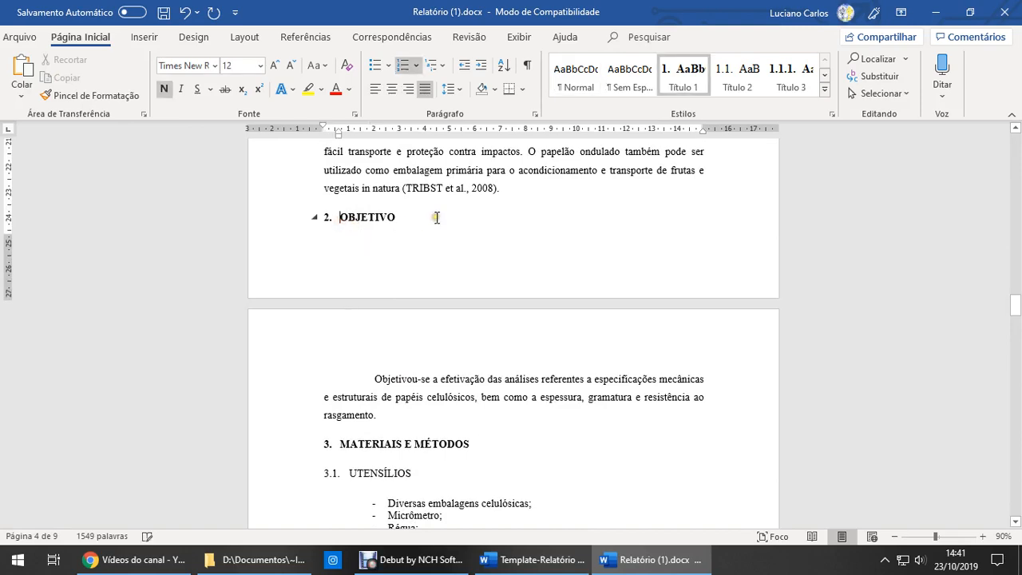
pyautogui.hotkey('ctrl', 'Return')
pyautogui.scroll(5, 478, 335)
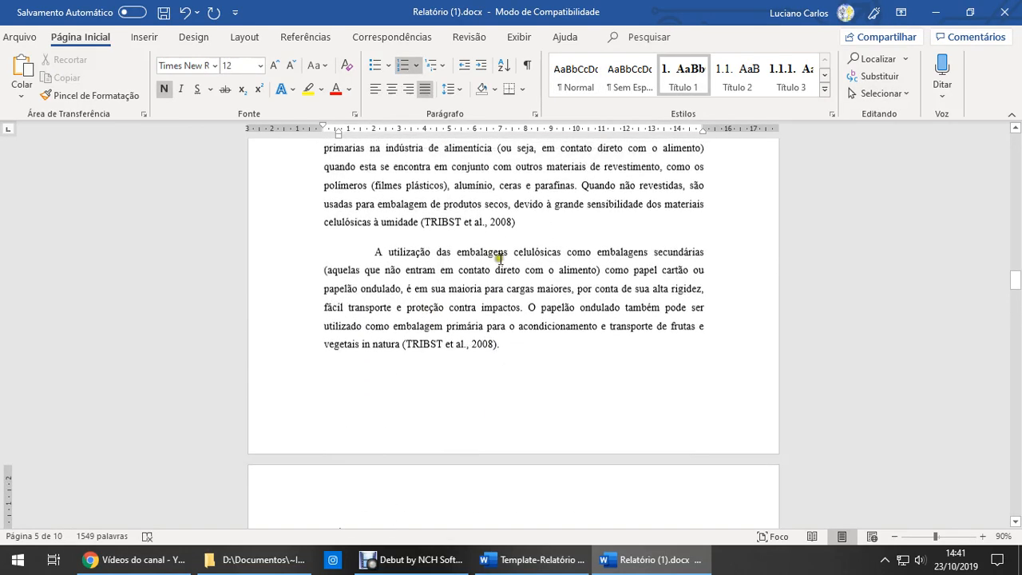
pyautogui.scroll(-5, 498, 275)
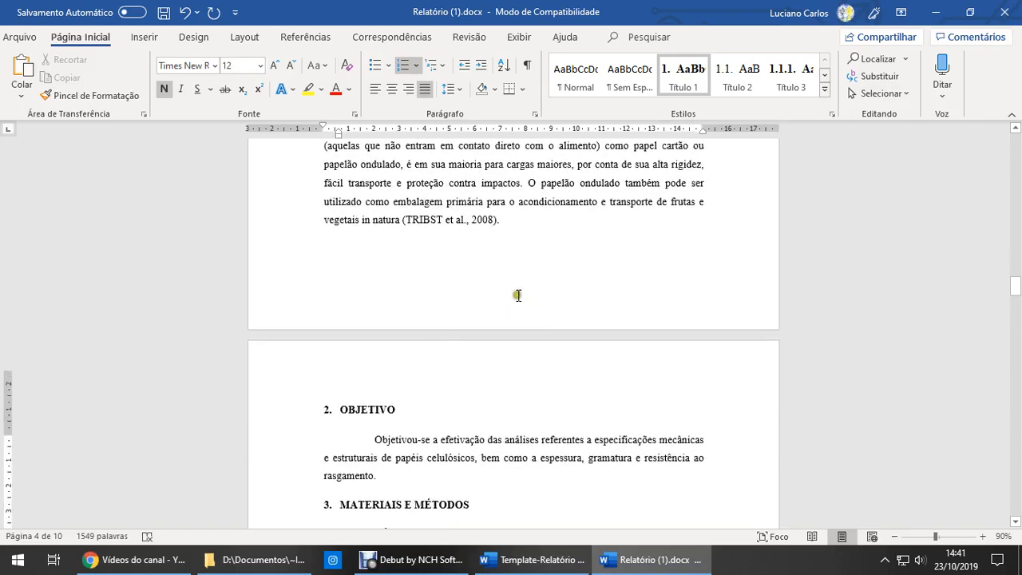
# Step: Review the layout of the pages from the introduction back to the cover, including the Sumário page
pyautogui.scroll(8, 490, 303)
pyautogui.scroll(12, 494, 308)
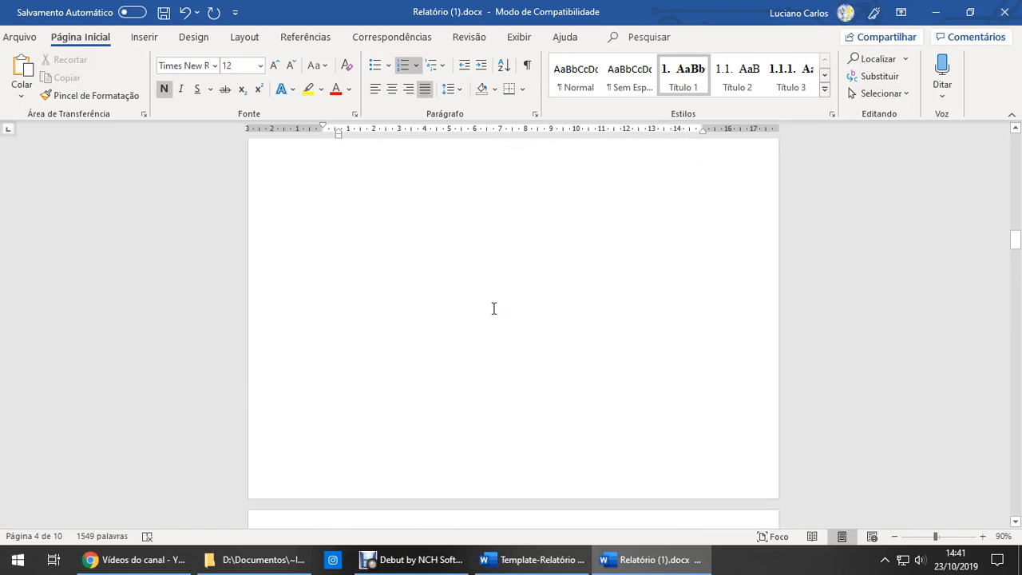
pyautogui.scroll(4, 493, 308)
pyautogui.scroll(-4, 506, 342)
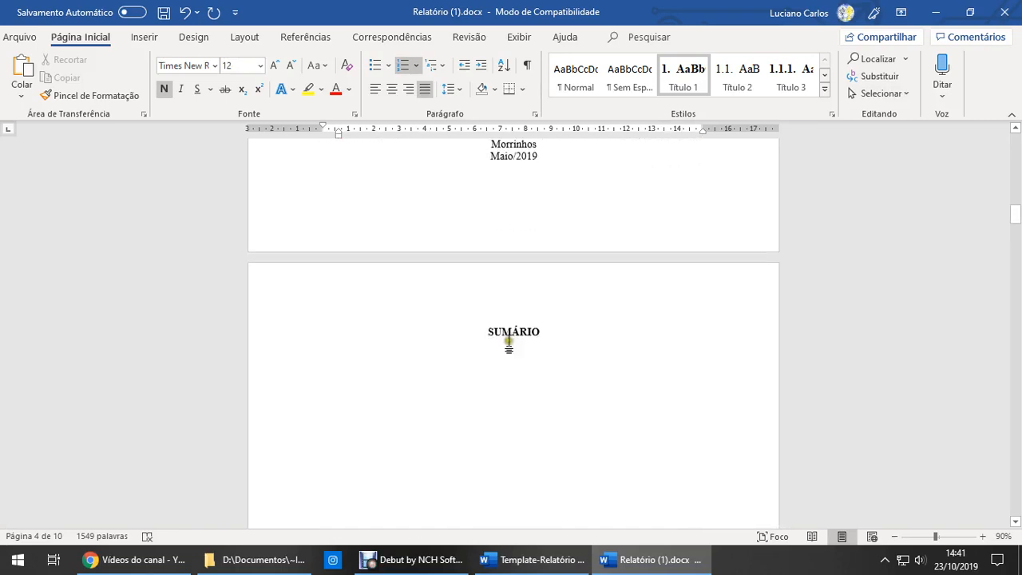
pyautogui.scroll(-10, 713, 312)
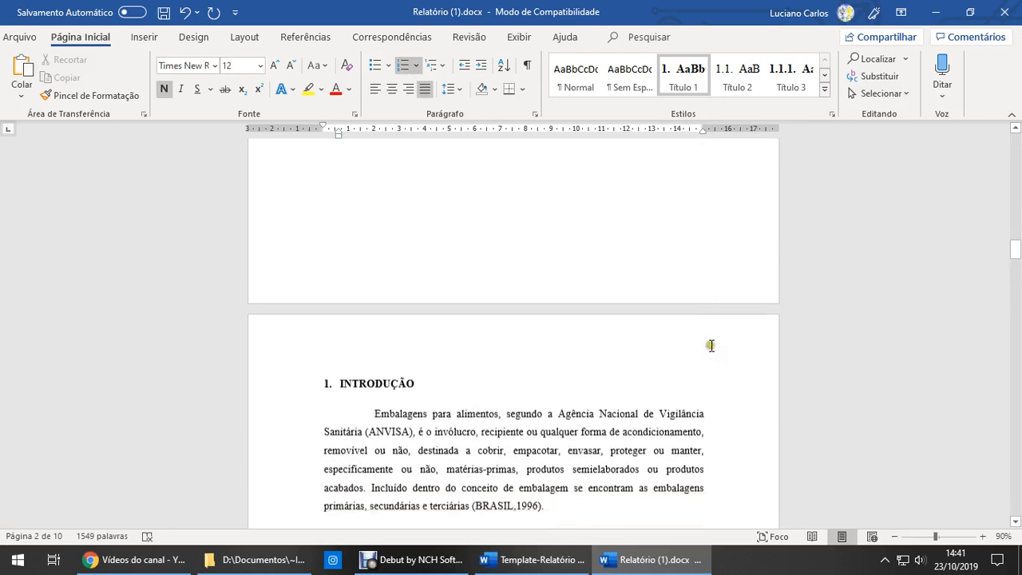
pyautogui.click(726, 352)
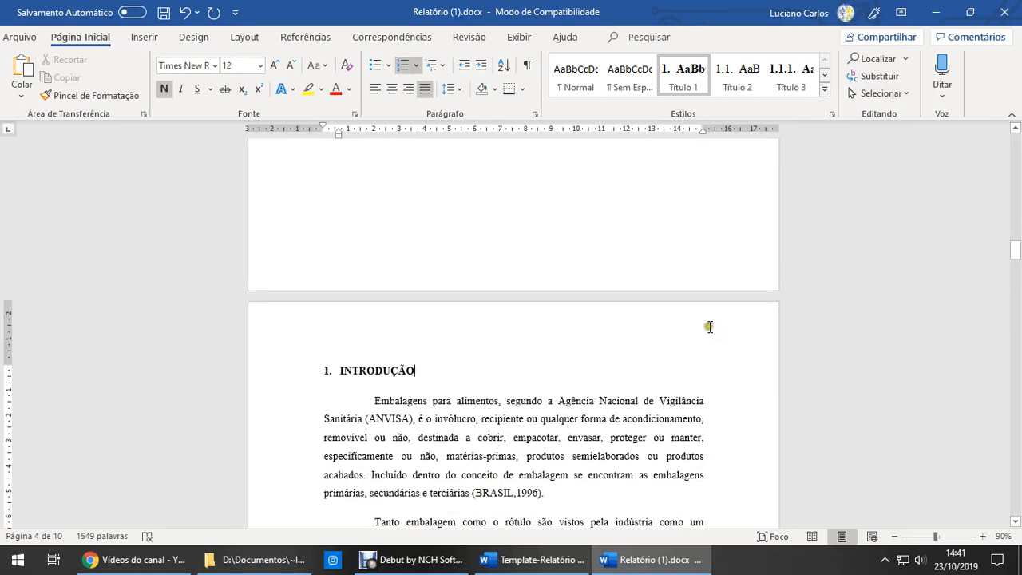
pyautogui.scroll(8, 630, 363)
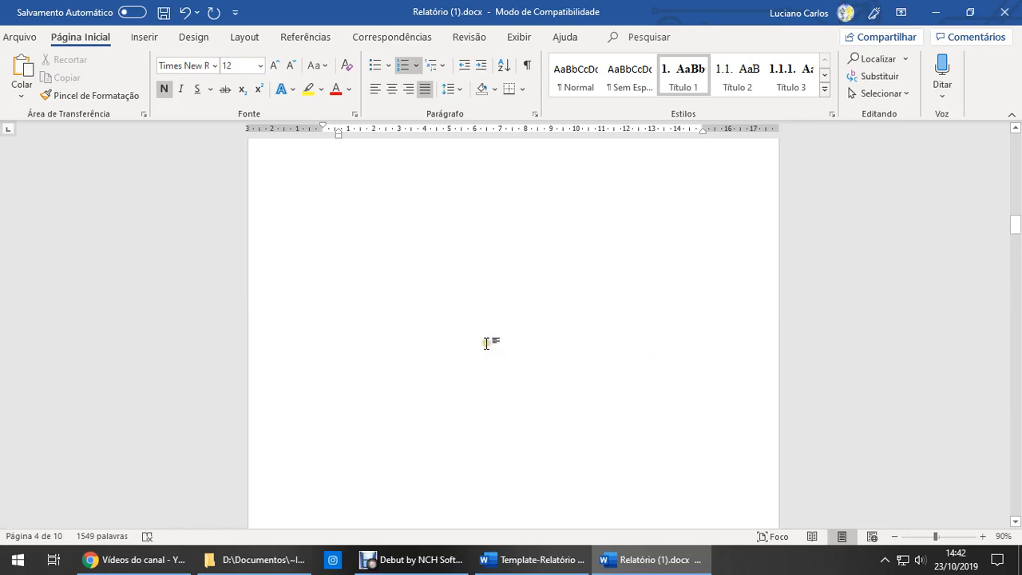
pyautogui.scroll(10, 487, 343)
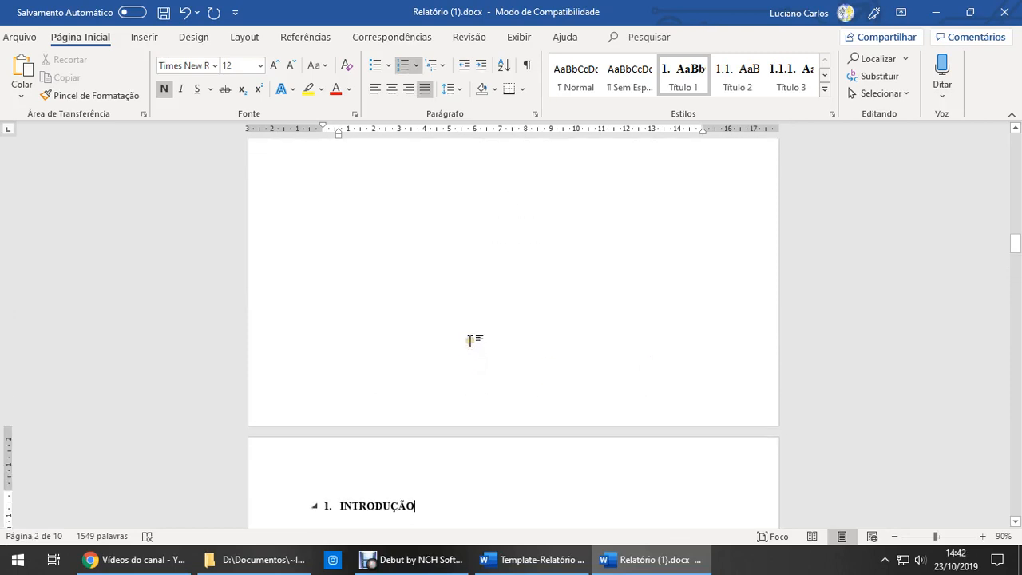
# Step: Remove the page break and extra blank lines between the title "SUMÁRIO" and the heading "1. INTRODUÇÃO"
pyautogui.click(488, 283)
pyautogui.scroll(3, 489, 284)
pyautogui.press('Down')
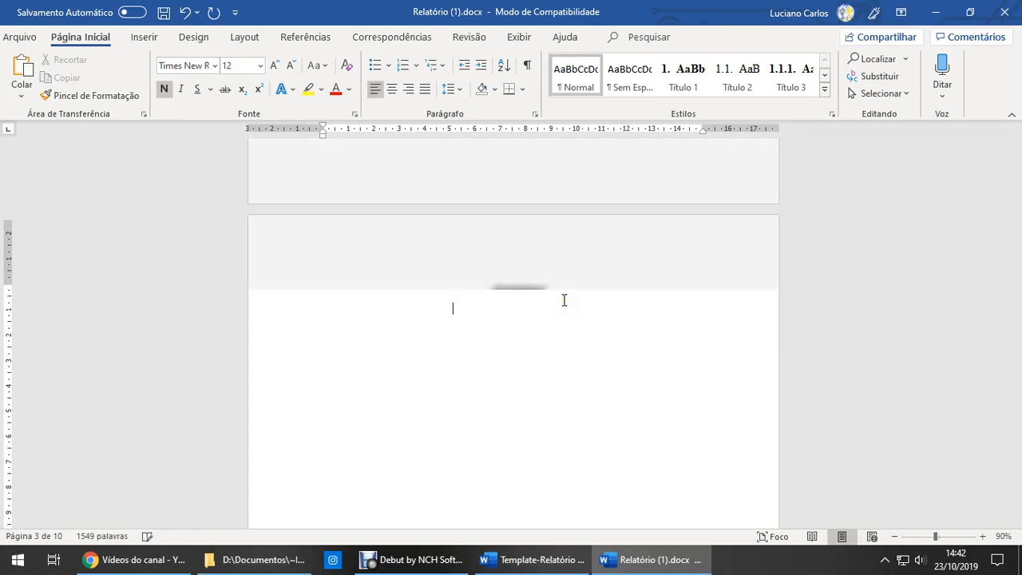
pyautogui.scroll(10, 551, 280)
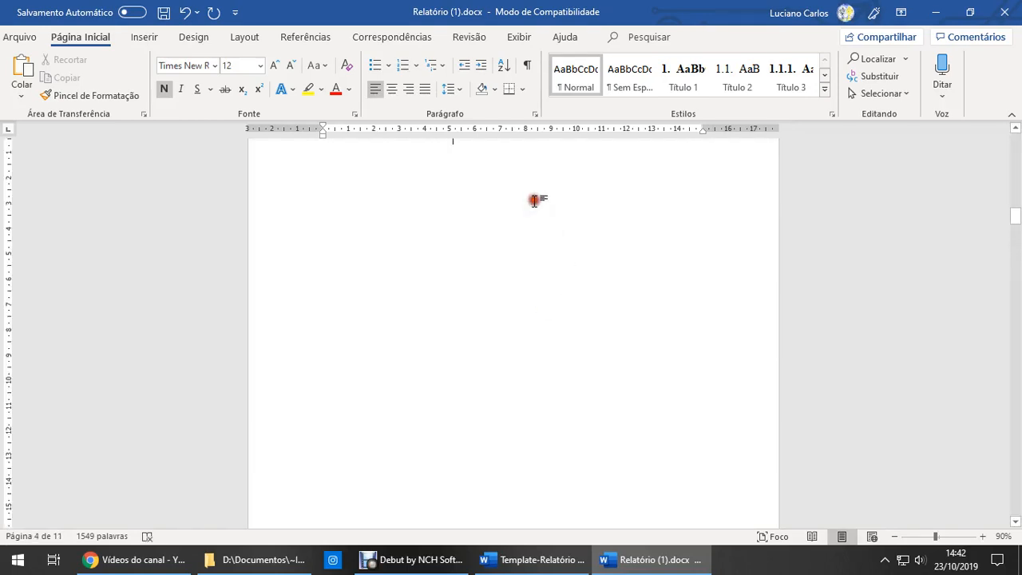
pyautogui.scroll(7, 557, 258)
pyautogui.scroll(-7, 591, 278)
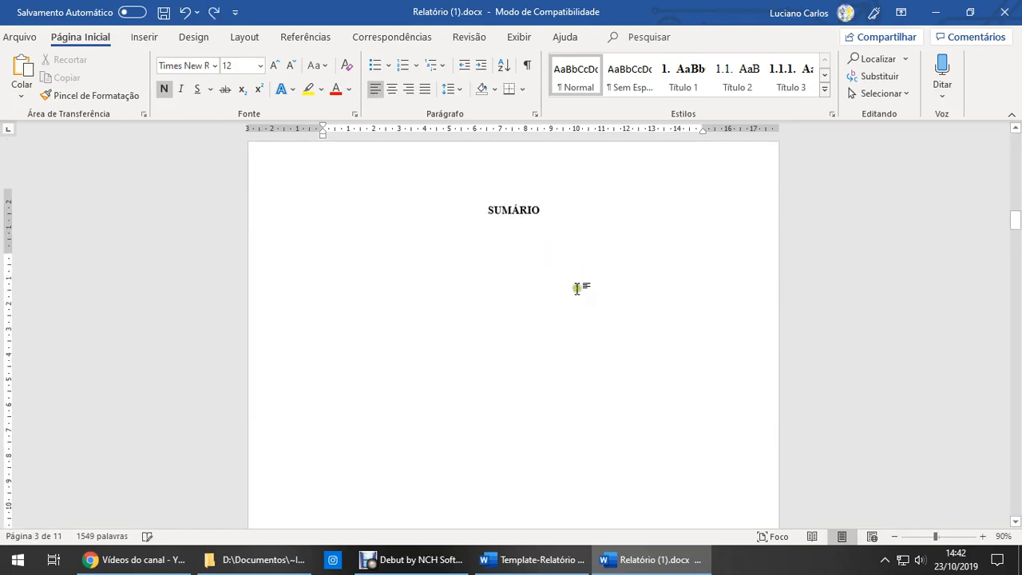
pyautogui.scroll(2, 581, 290)
pyautogui.click(565, 285)
pyautogui.press('Return')
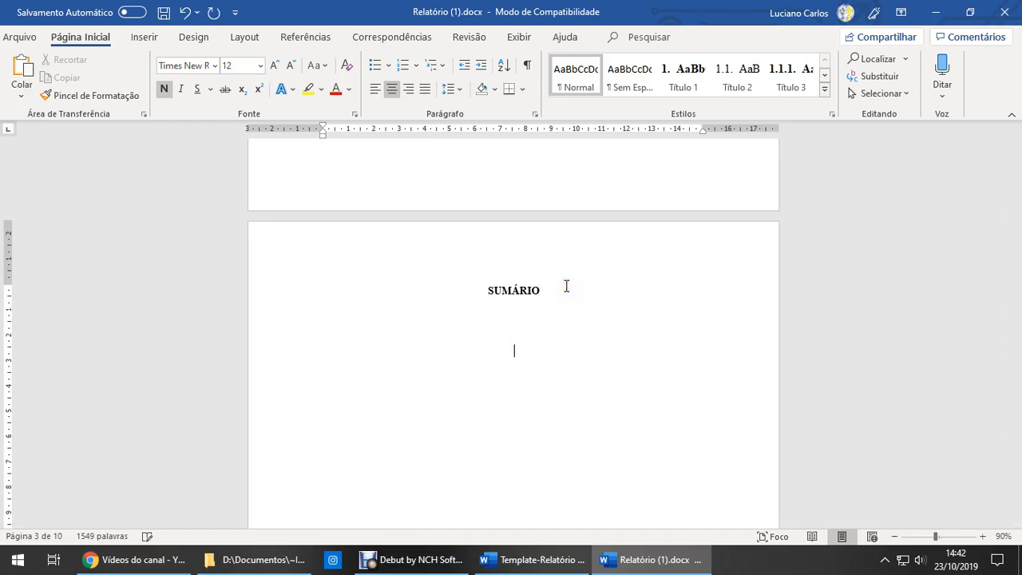
pyautogui.scroll(-2, 559, 315)
pyautogui.press('Delete')
pyautogui.press('Delete')
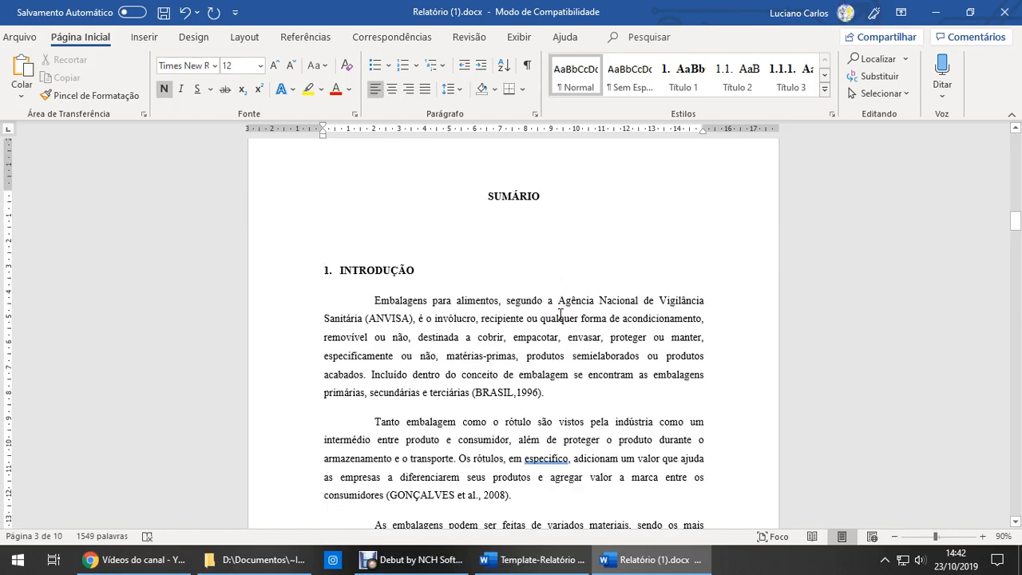
pyautogui.press('Delete')
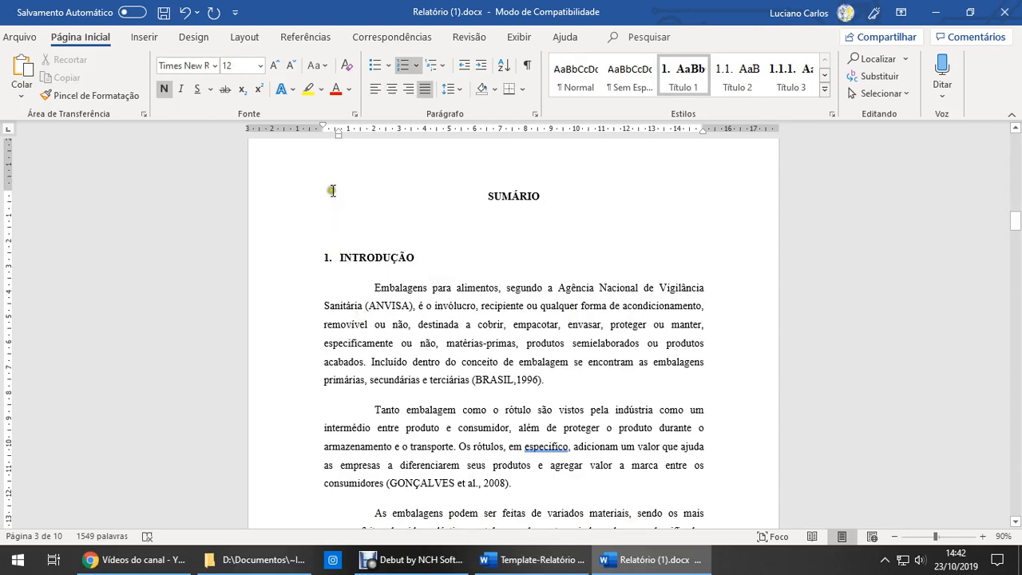
# Step: Insert a next-page section break before the heading "1. INTRODUÇÃO" so the introduction starts a new section
pyautogui.click(245, 40)
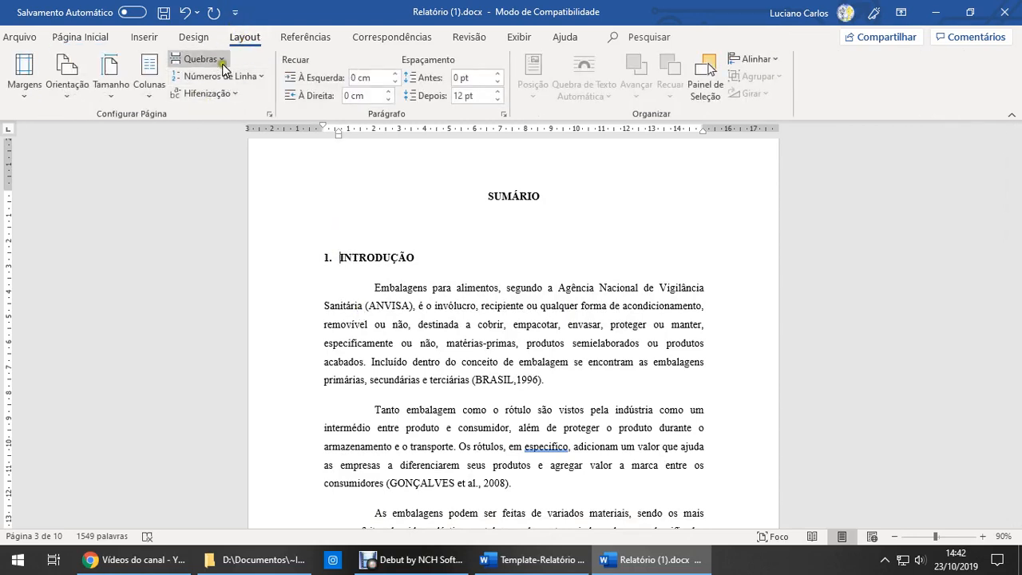
pyautogui.click(223, 68)
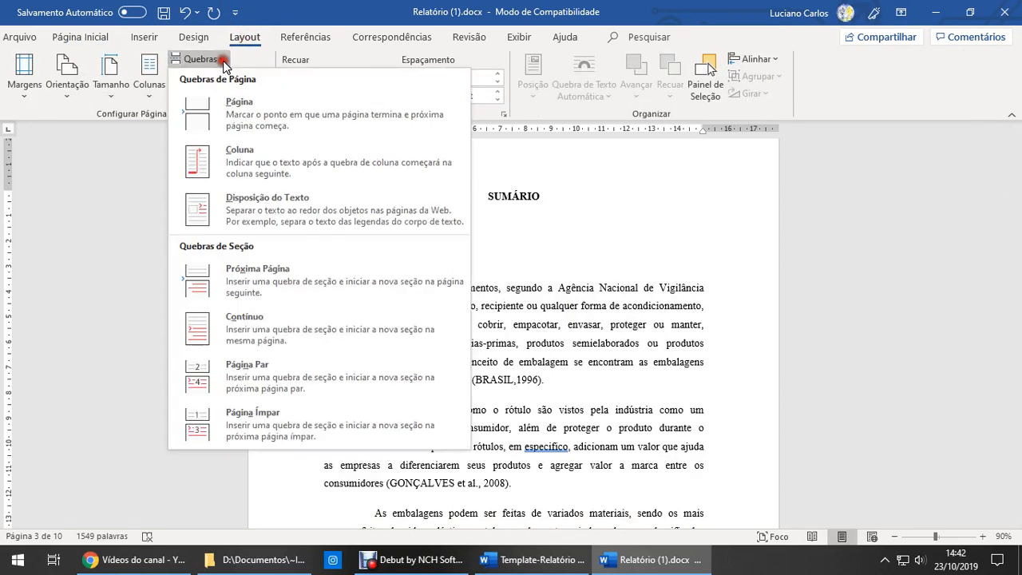
pyautogui.click(273, 268)
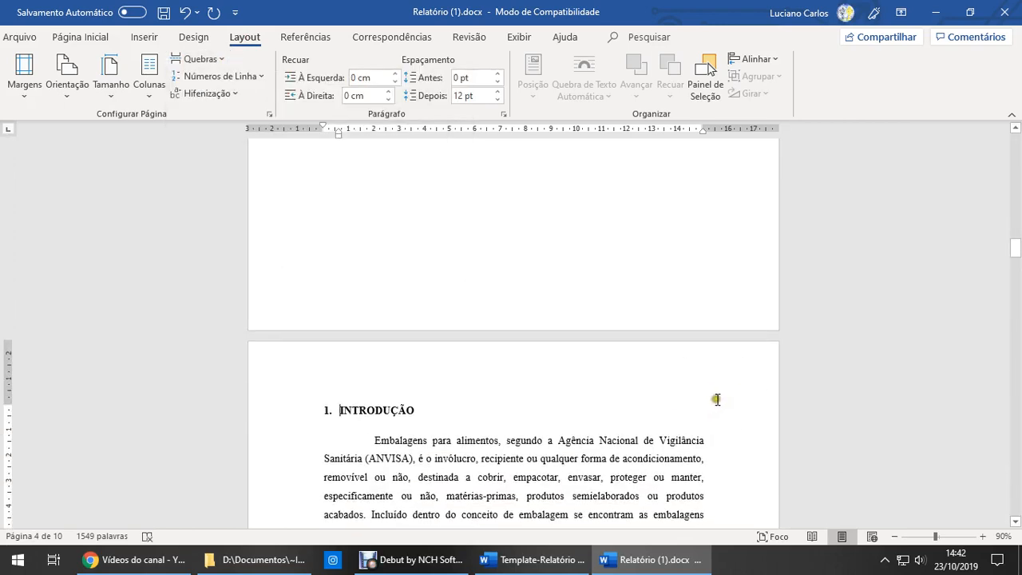
pyautogui.scroll(10, 703, 397)
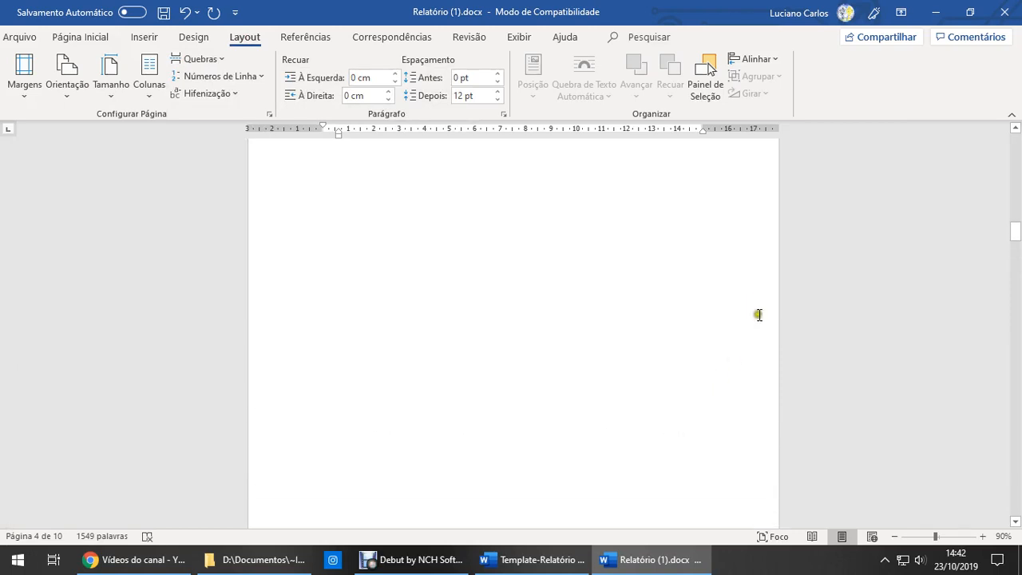
pyautogui.scroll(-15, 728, 207)
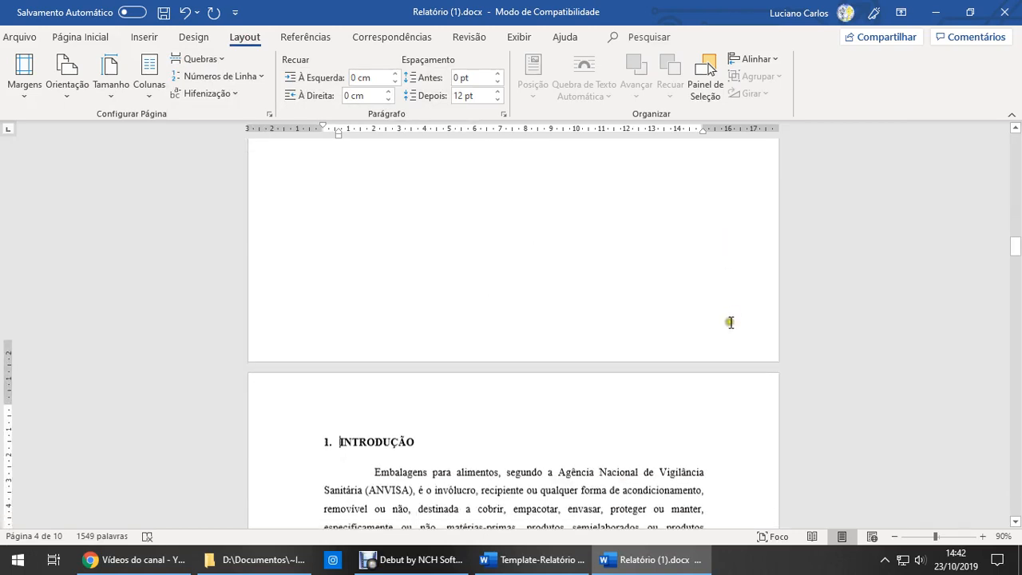
# Step: Unlink the introduction section's header from the previous section and right-align its paragraph
pyautogui.doubleClick(741, 246)
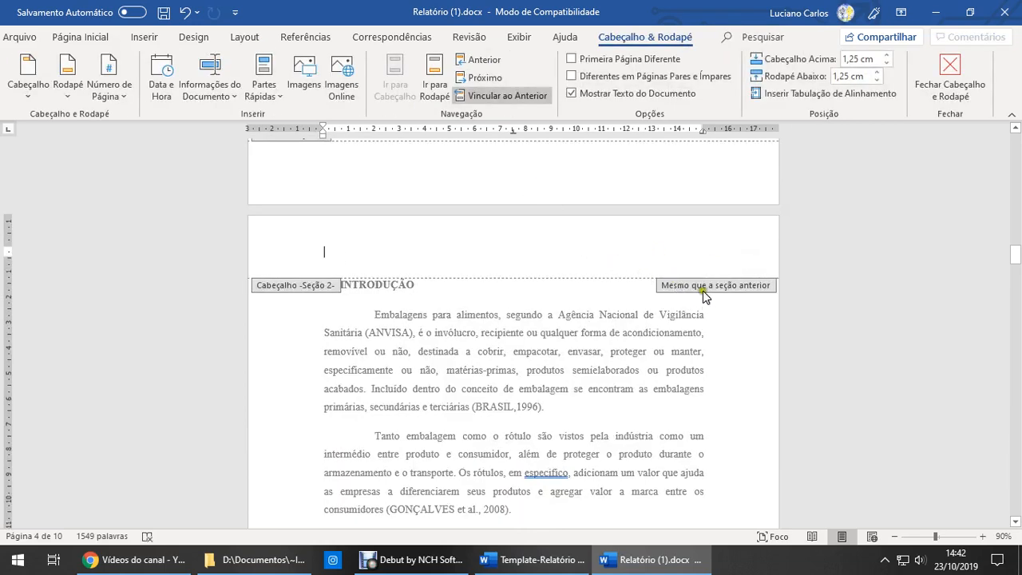
pyautogui.click(485, 96)
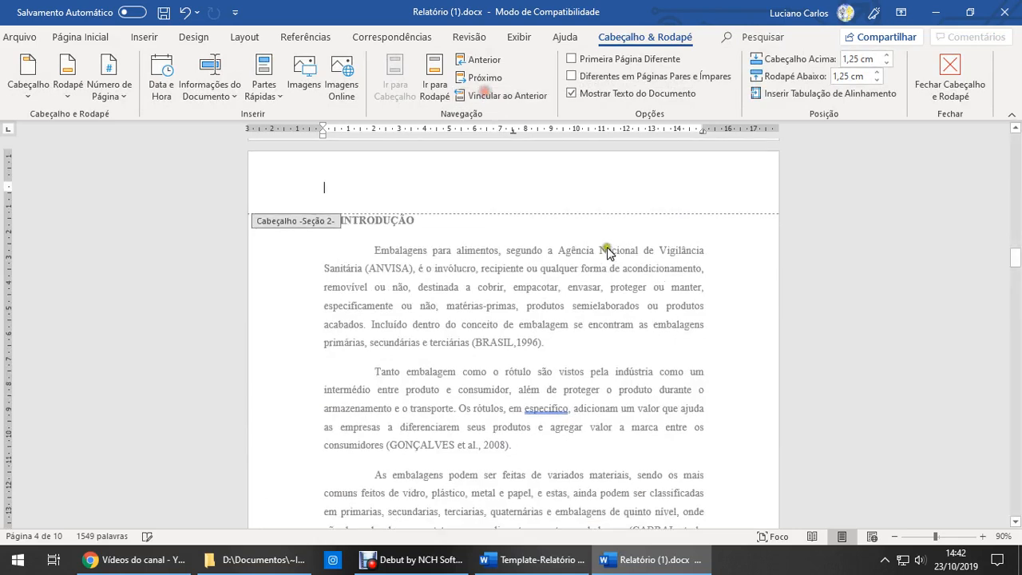
pyautogui.click(145, 37)
pyautogui.click(83, 38)
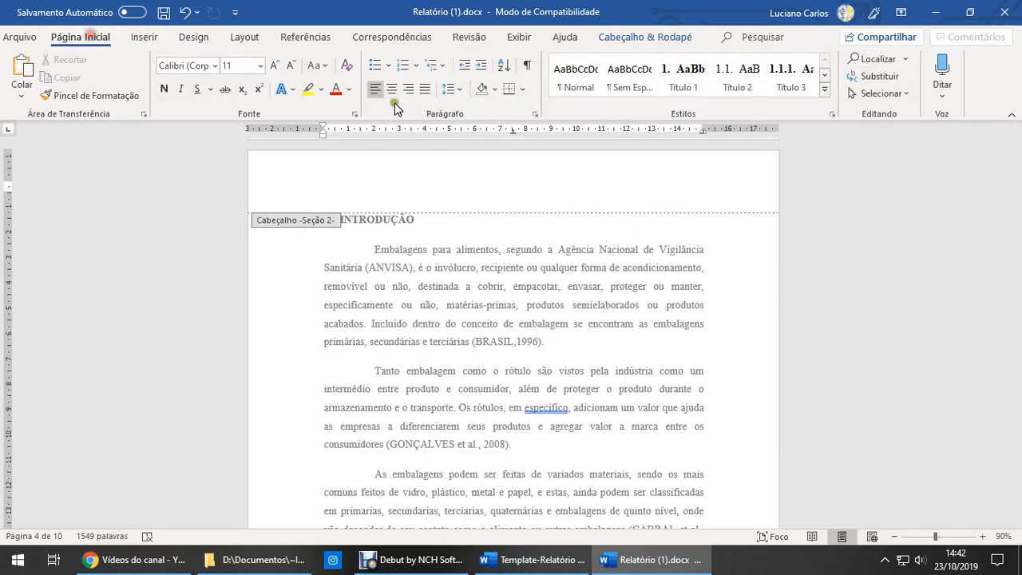
pyautogui.click(414, 91)
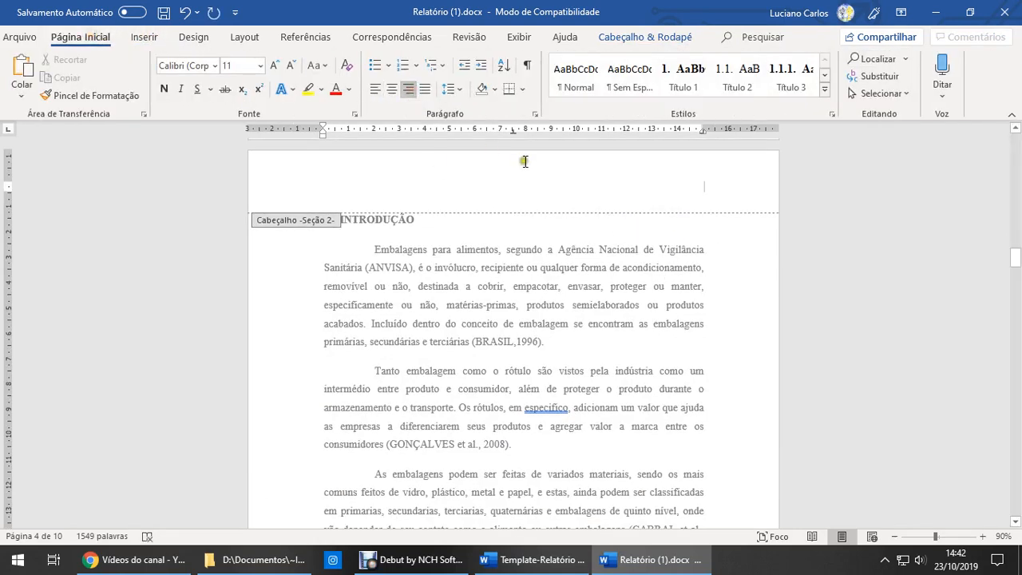
# Step: Enter "Página" in the introduction section's header, followed by an automatic page number at the current position
pyautogui.write('Página')
pyautogui.click(142, 38)
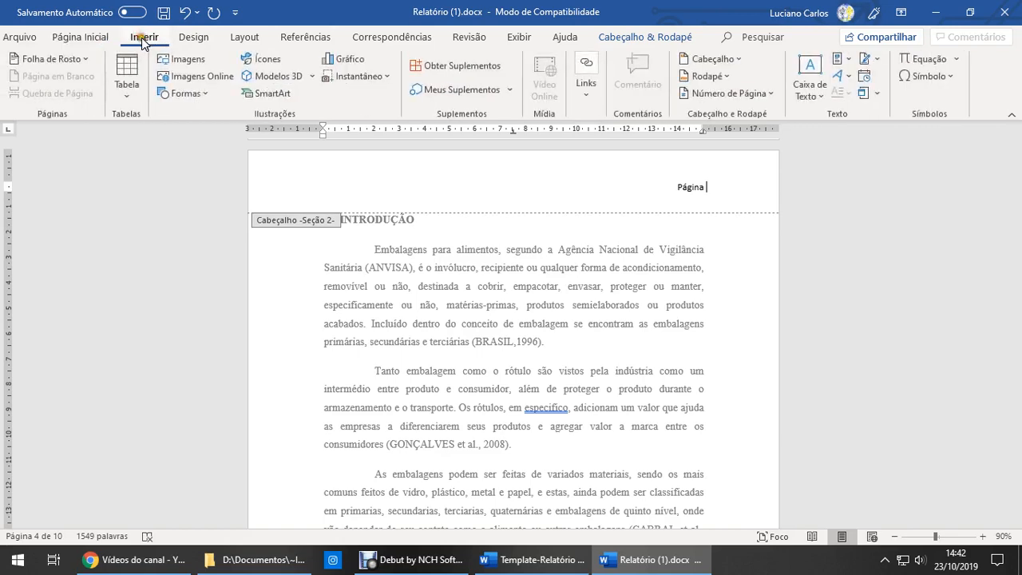
pyautogui.click(770, 94)
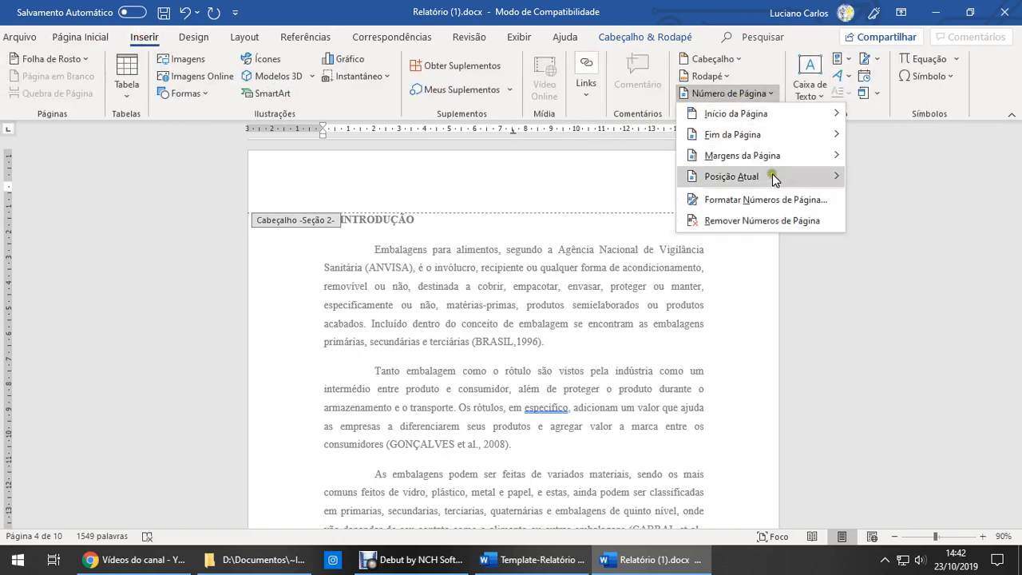
pyautogui.moveTo(772, 176)
pyautogui.click(565, 201)
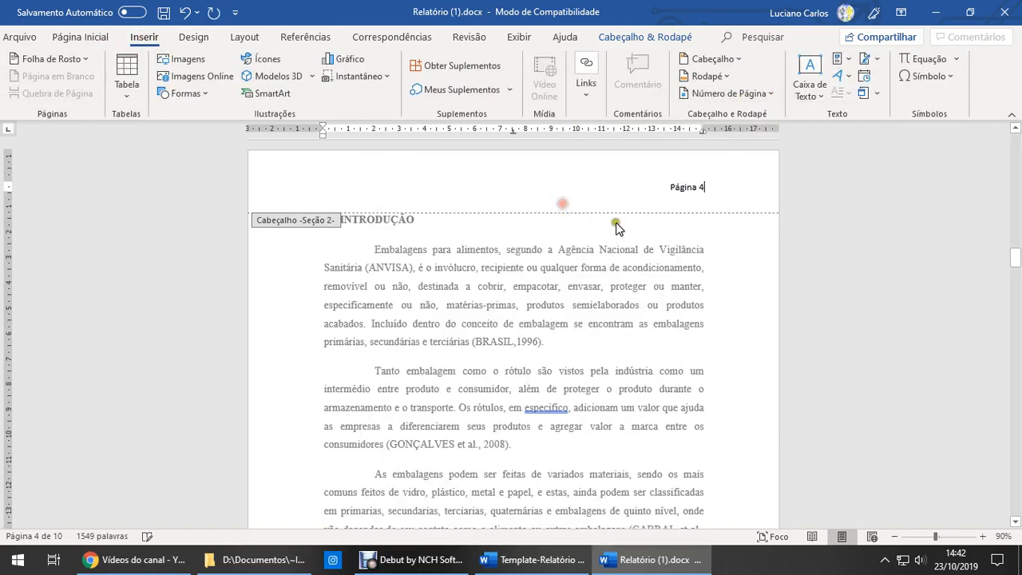
# Step: Format the header's page number text in Times New Roman, size 10, and return to the document body
pyautogui.tripleClick(686, 206)
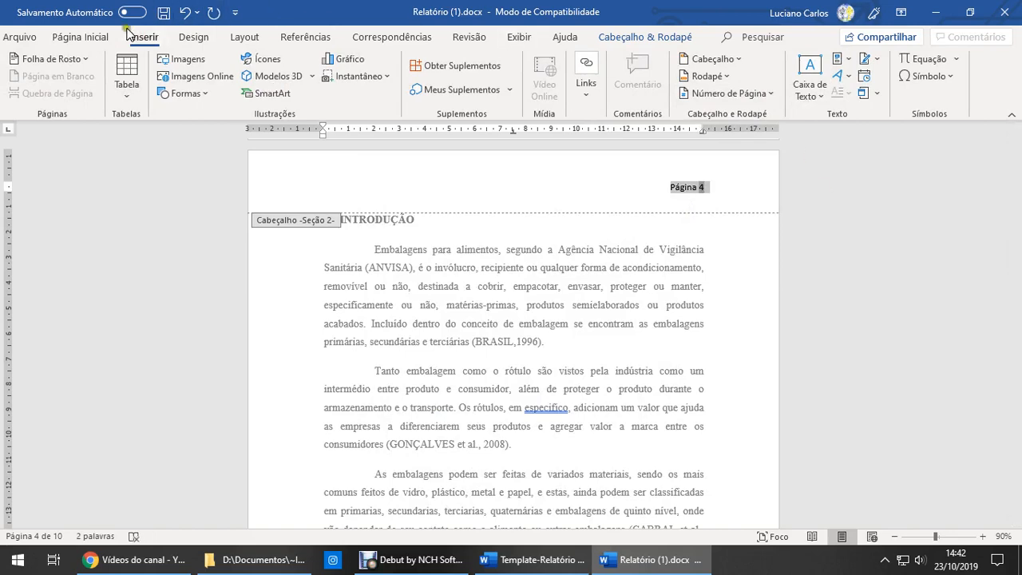
pyautogui.click(100, 37)
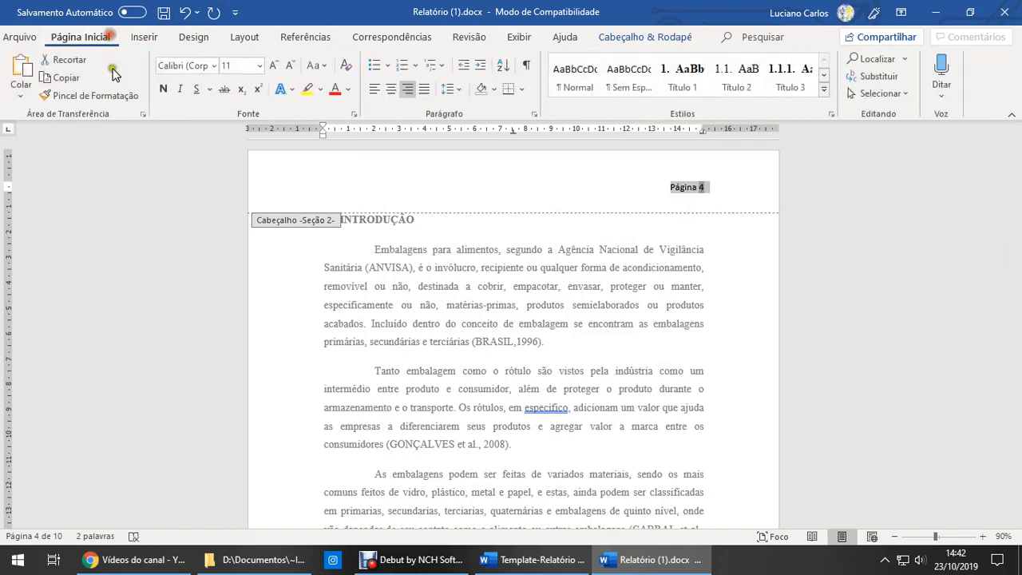
pyautogui.click(214, 66)
pyautogui.click(228, 172)
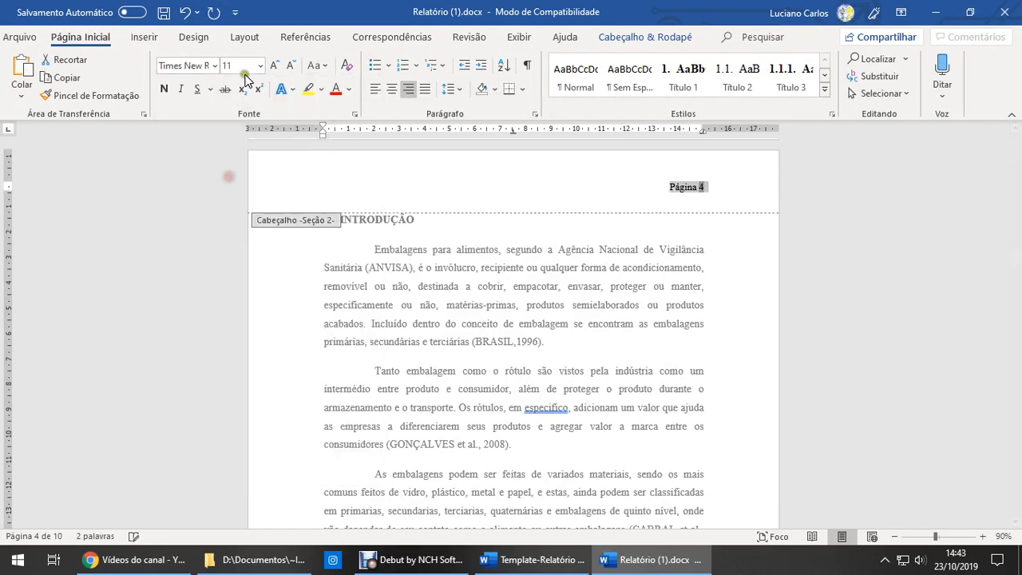
pyautogui.click(260, 65)
pyautogui.click(246, 118)
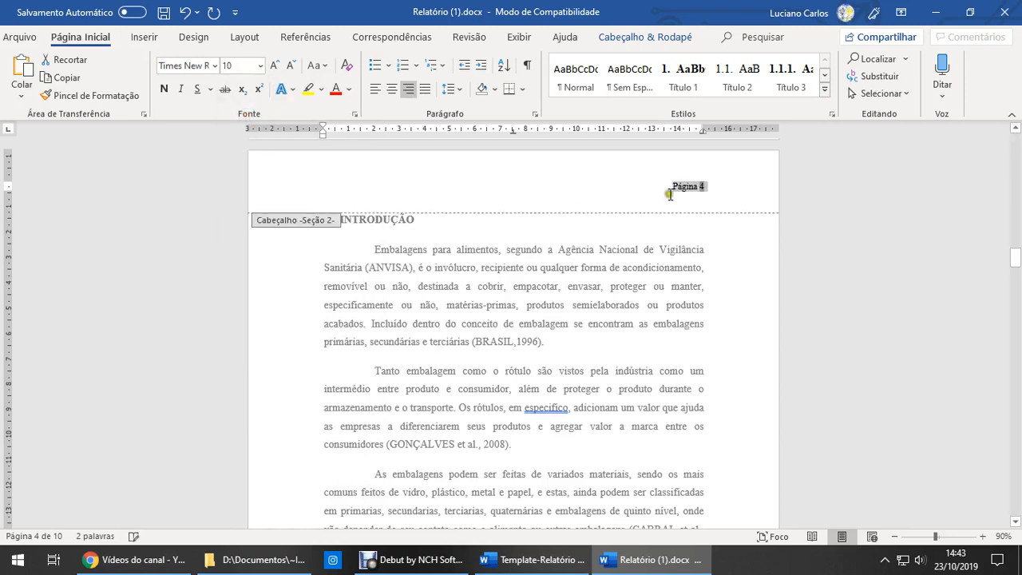
pyautogui.click(714, 192)
pyautogui.doubleClick(748, 238)
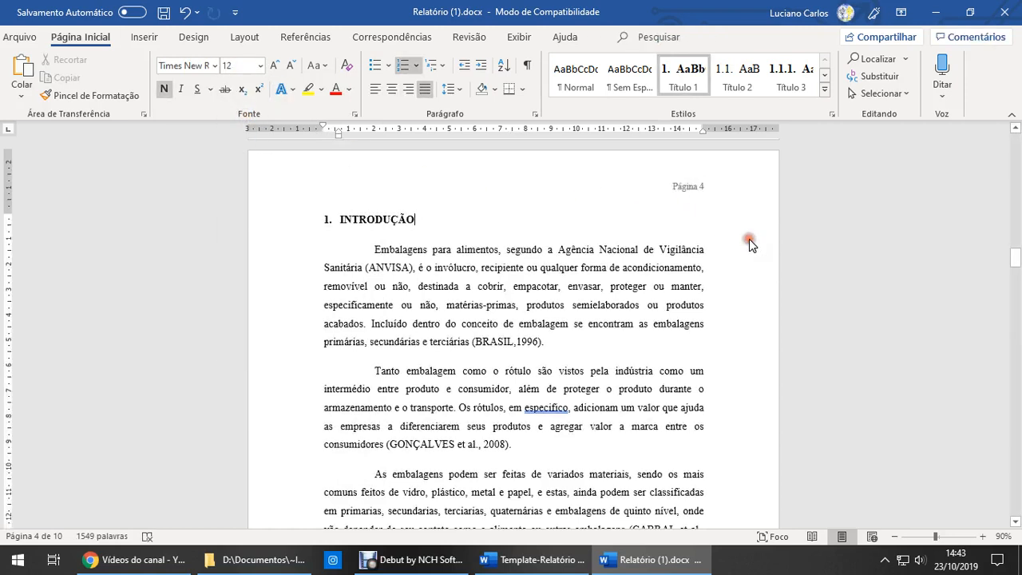
# Step: Set the header and footer distances from the edge to 2 cm for the introduction section
pyautogui.scroll(1, 696, 244)
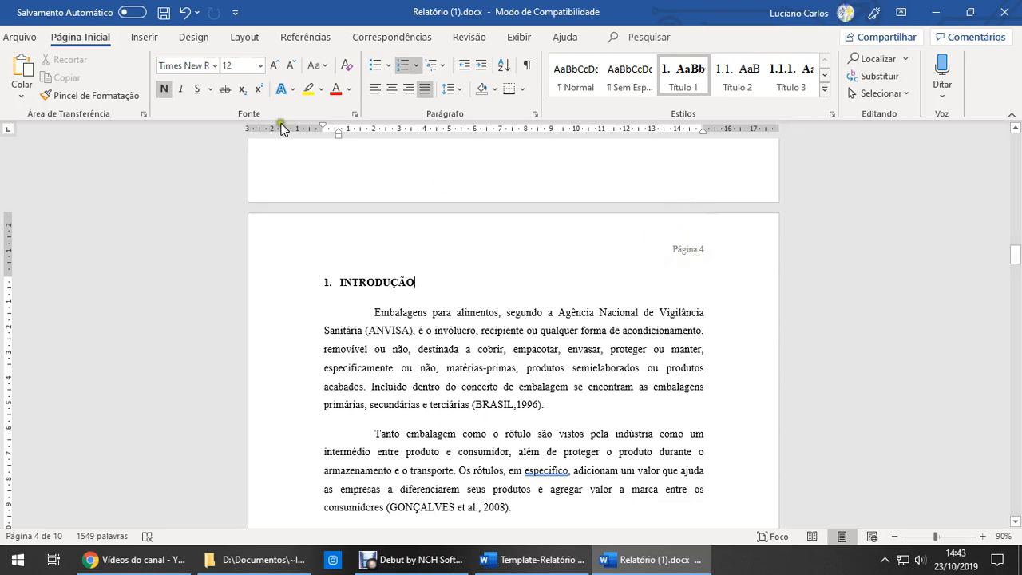
pyautogui.click(239, 38)
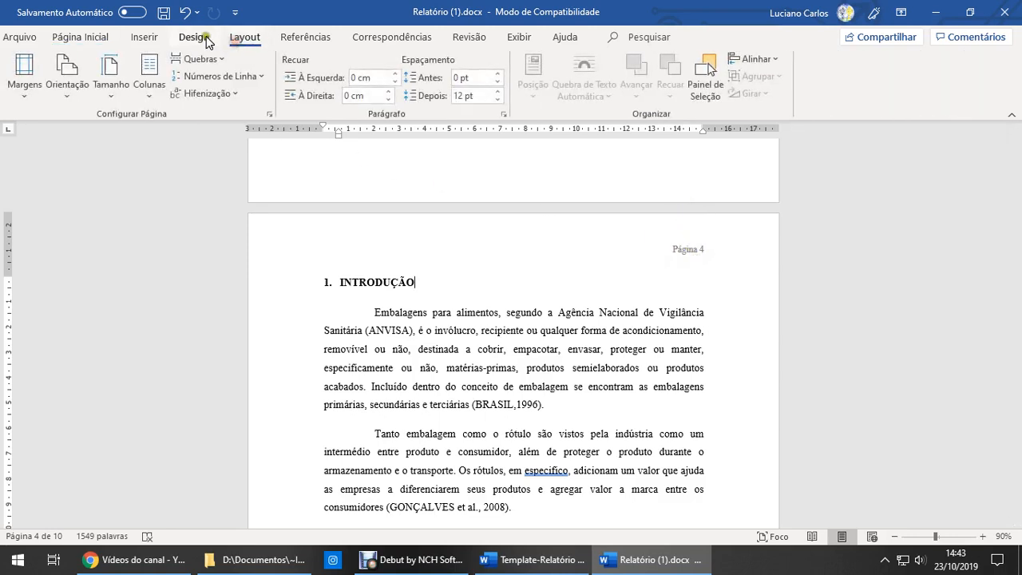
pyautogui.click(270, 115)
pyautogui.click(359, 94)
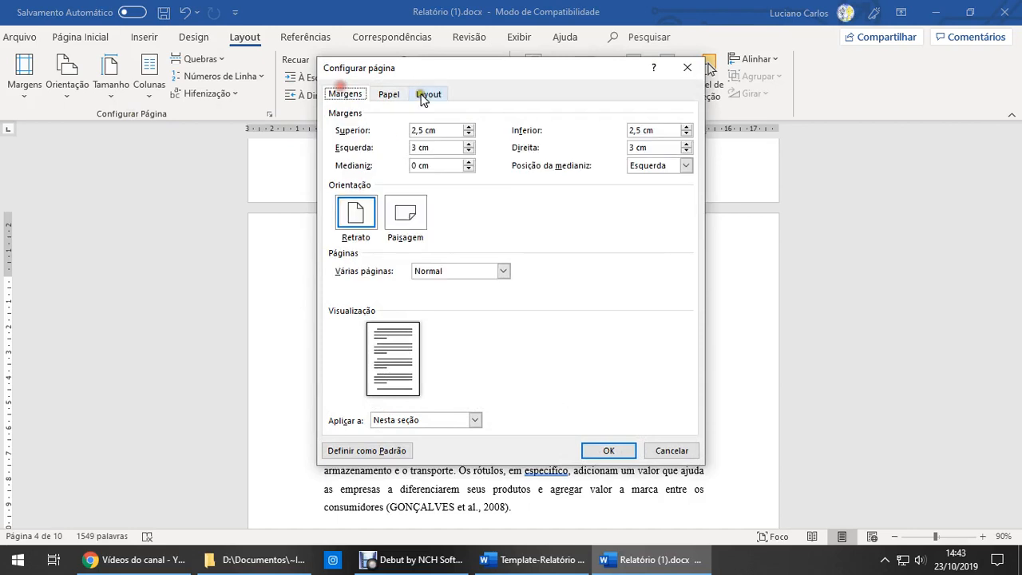
pyautogui.click(423, 94)
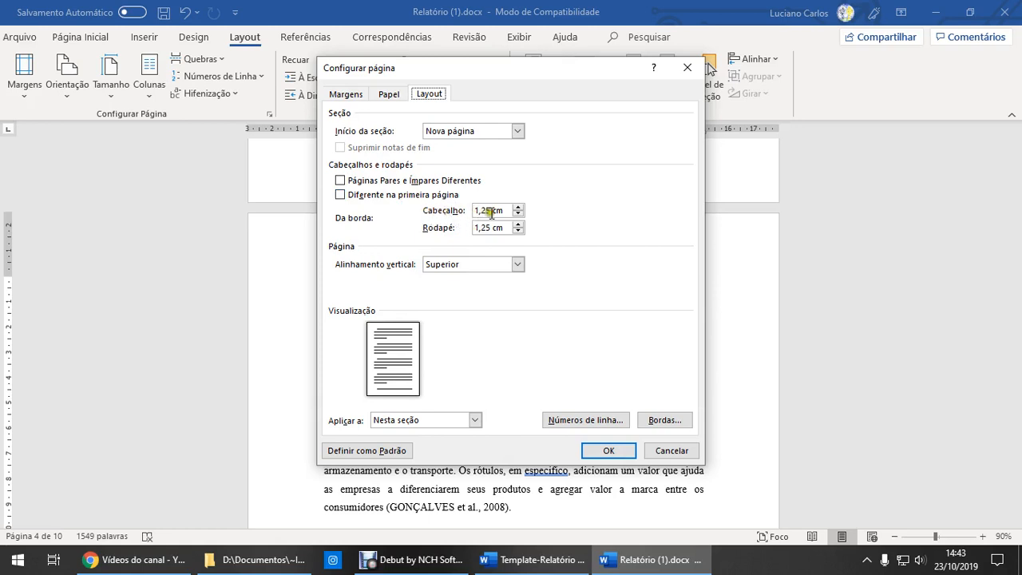
pyautogui.moveTo(490, 210); pyautogui.dragTo(461, 211)
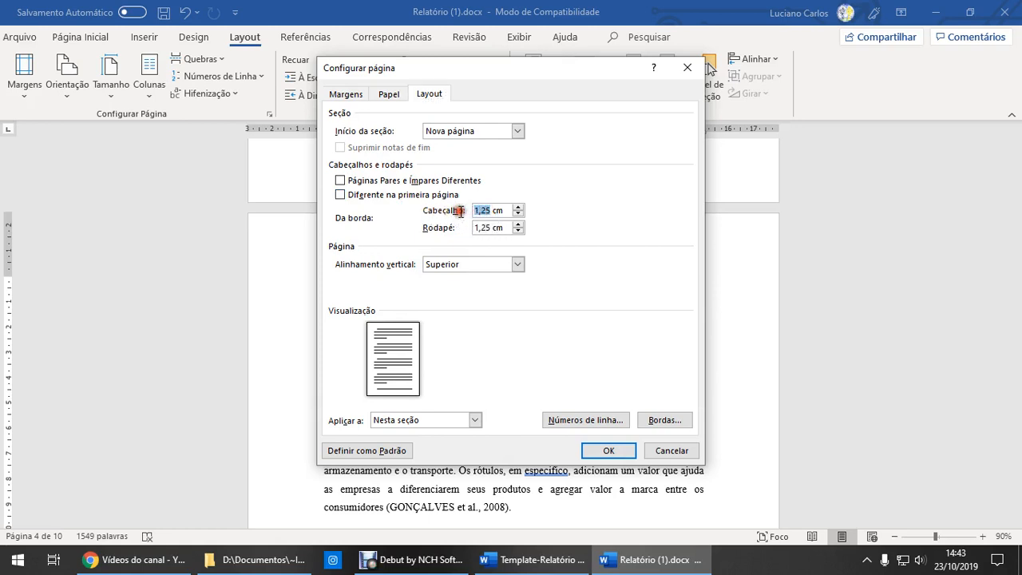
pyautogui.write('2')
pyautogui.press('Tab')
pyautogui.write('2')
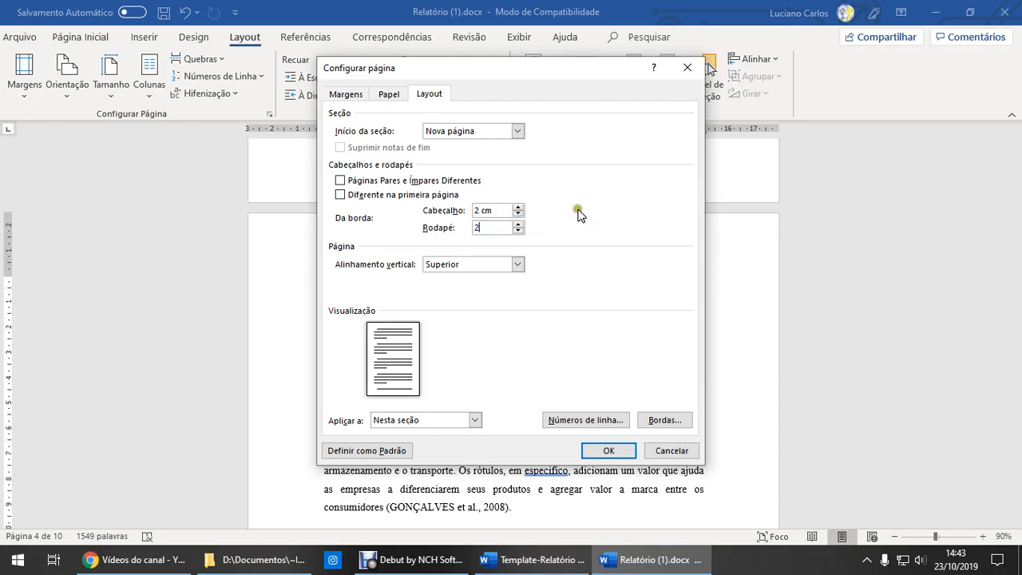
pyautogui.click(499, 228)
pyautogui.click(605, 450)
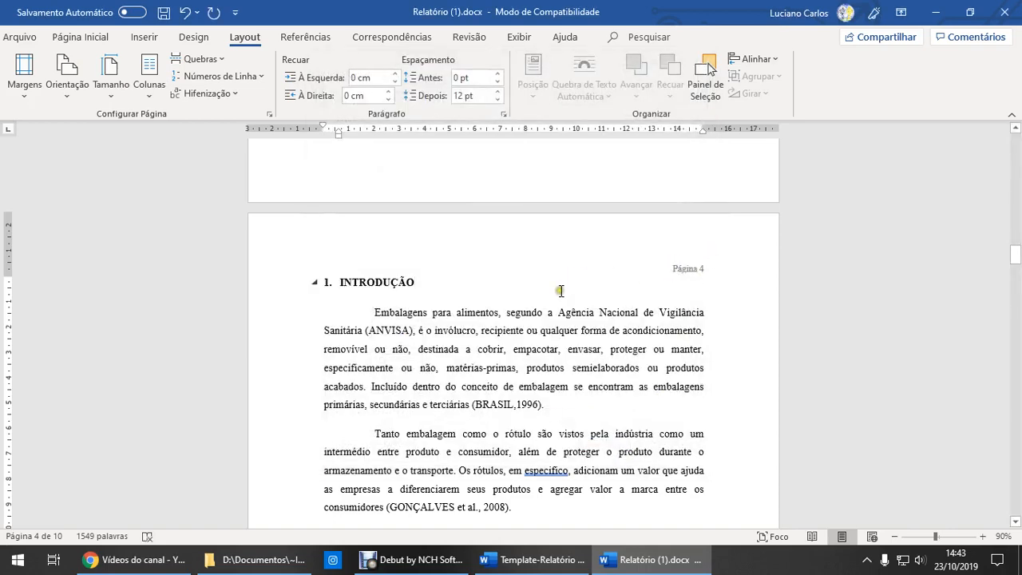
# Step: Review the page headers from the introduction back through the Sumário page to the cover to check the page numbering
pyautogui.scroll(-2, 622, 290)
pyautogui.scroll(8, 678, 292)
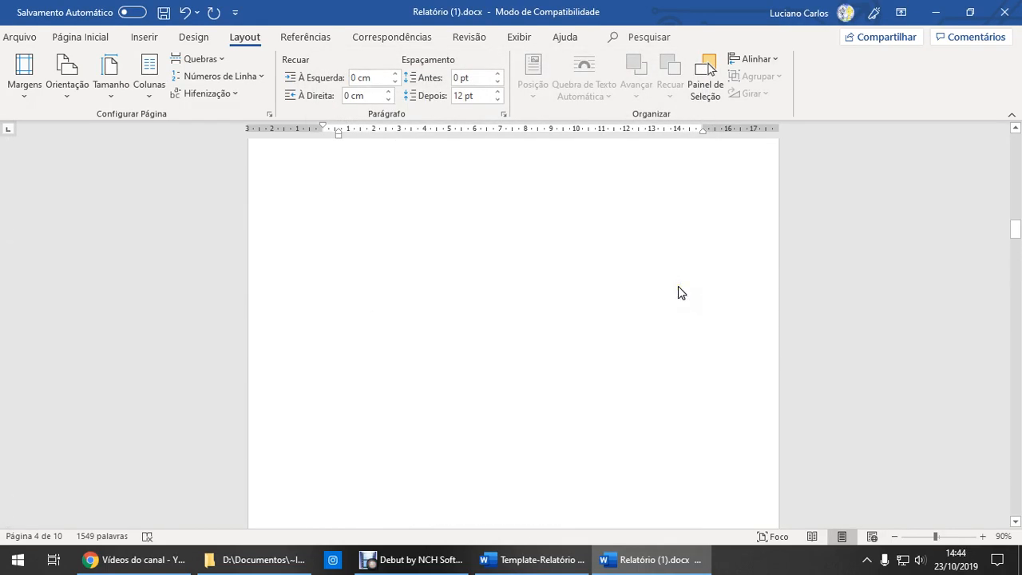
pyautogui.scroll(11, 678, 286)
pyautogui.scroll(-19, 689, 374)
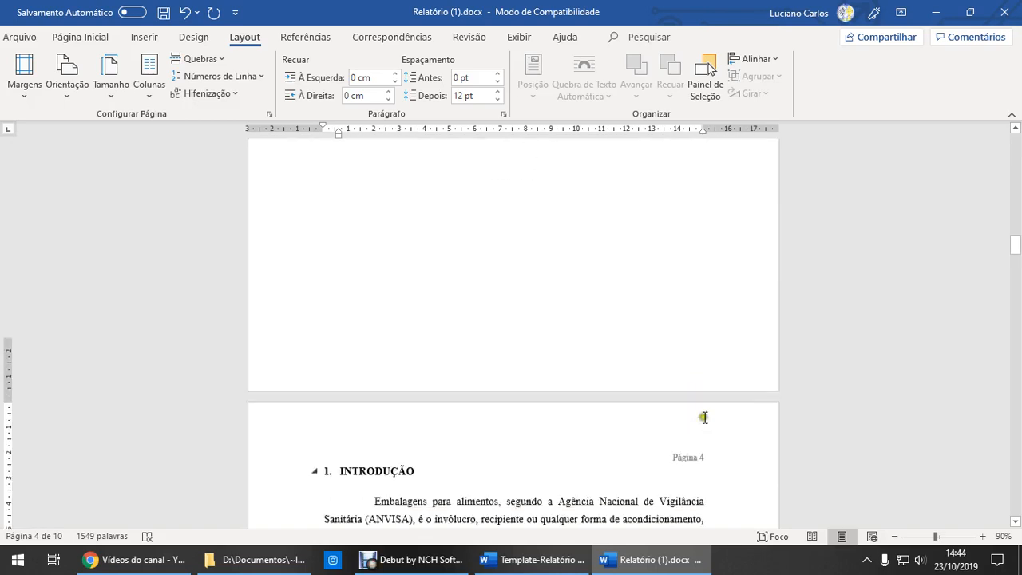
pyautogui.scroll(-3, 705, 399)
pyautogui.scroll(10, 709, 379)
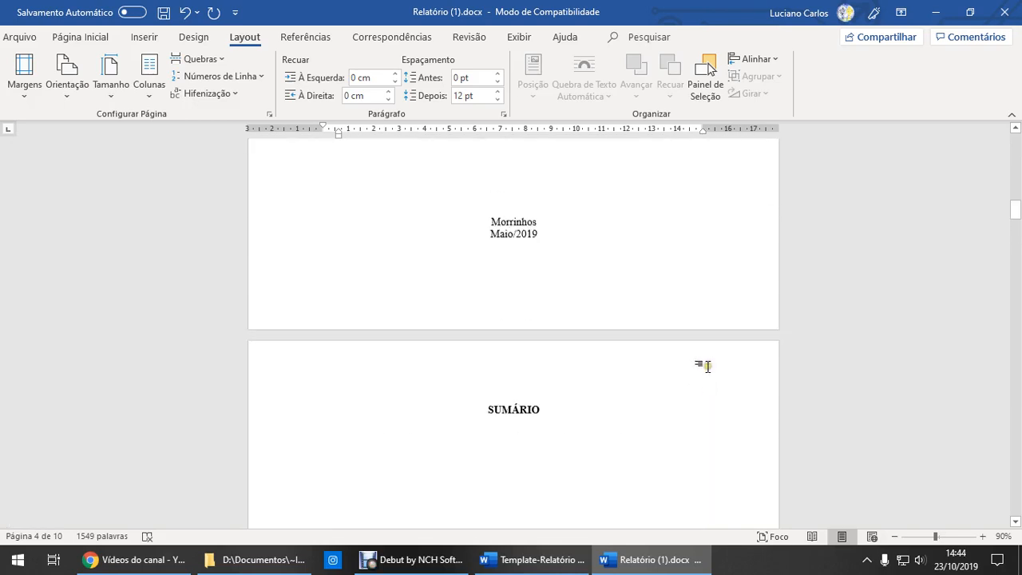
pyautogui.scroll(12, 706, 366)
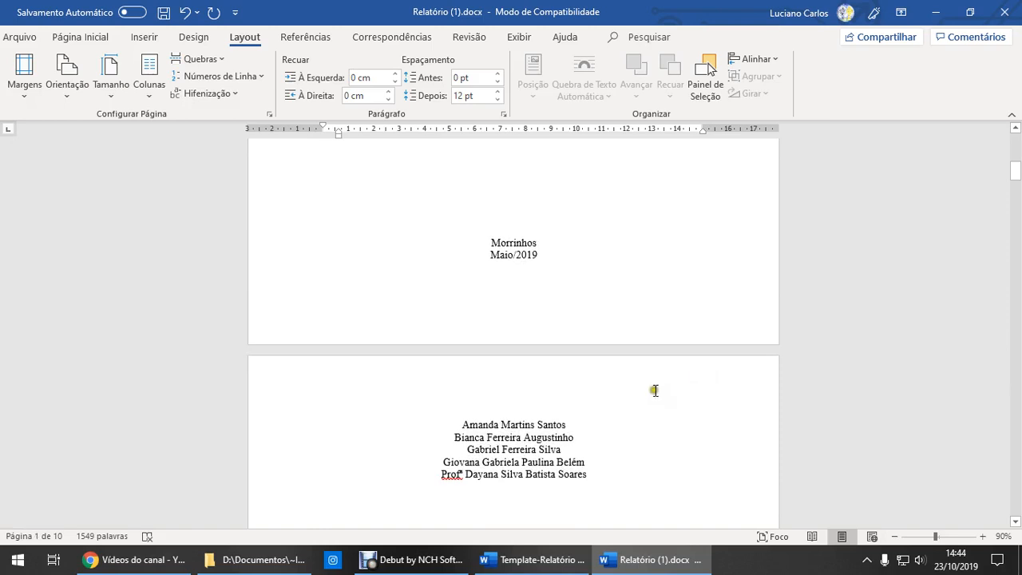
pyautogui.scroll(6, 654, 389)
pyautogui.scroll(-8, 650, 367)
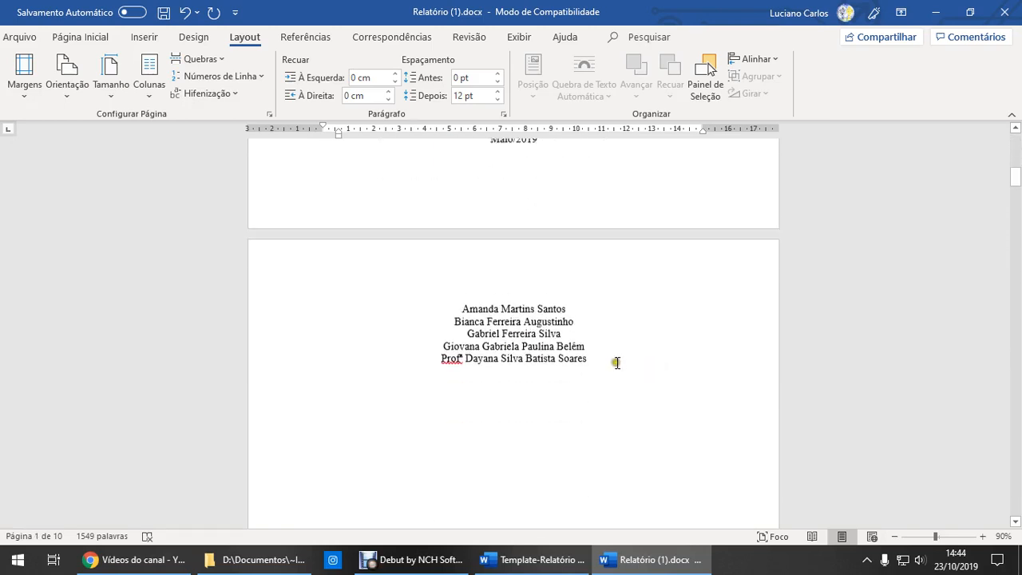
# Step: Set the introduction section's page numbering to start at 3 and return to the document body
pyautogui.click(507, 299)
pyautogui.scroll(-15, 539, 347)
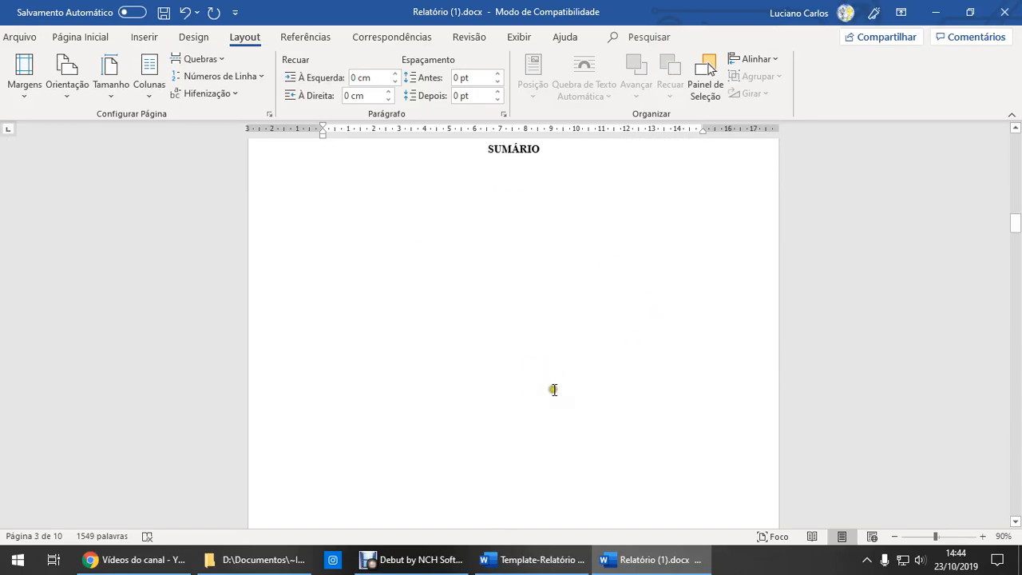
pyautogui.scroll(-5, 627, 374)
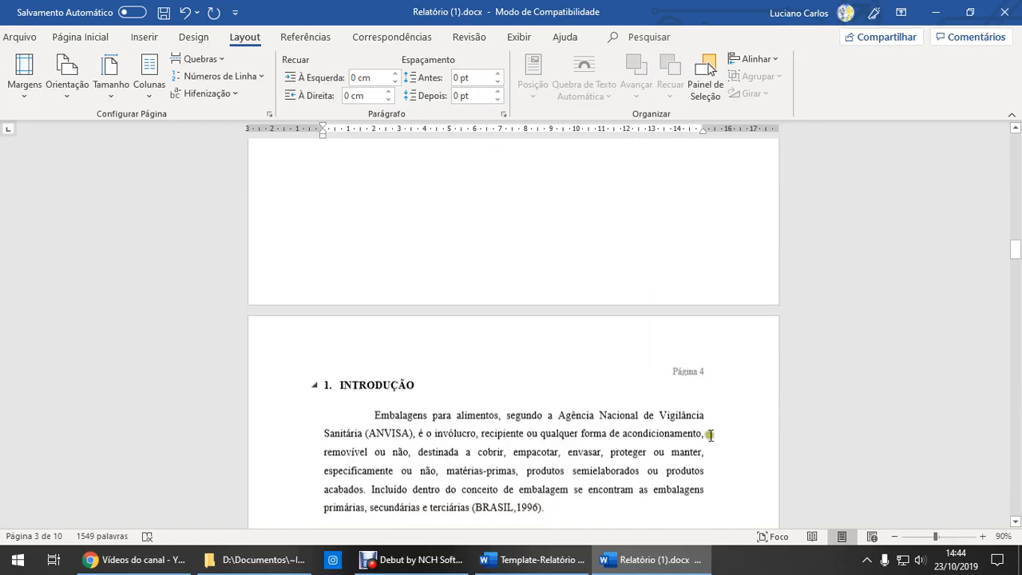
pyautogui.doubleClick(697, 363)
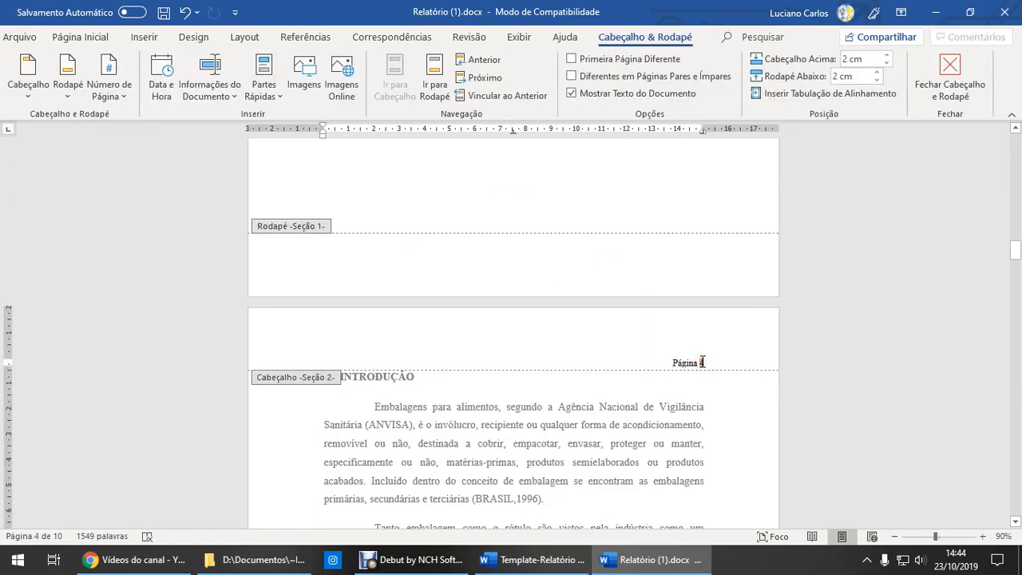
pyautogui.rightClick(701, 361)
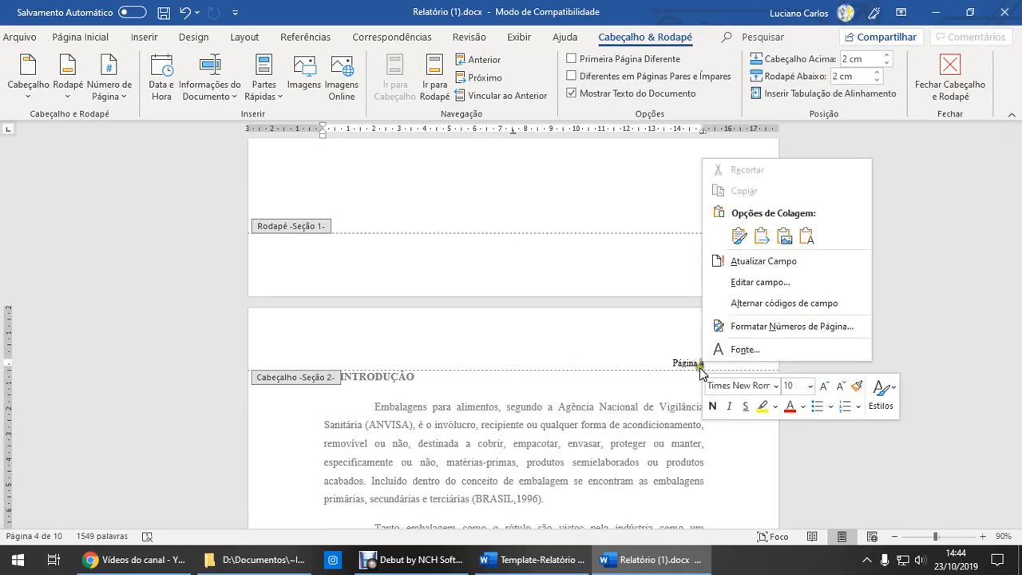
pyautogui.click(735, 327)
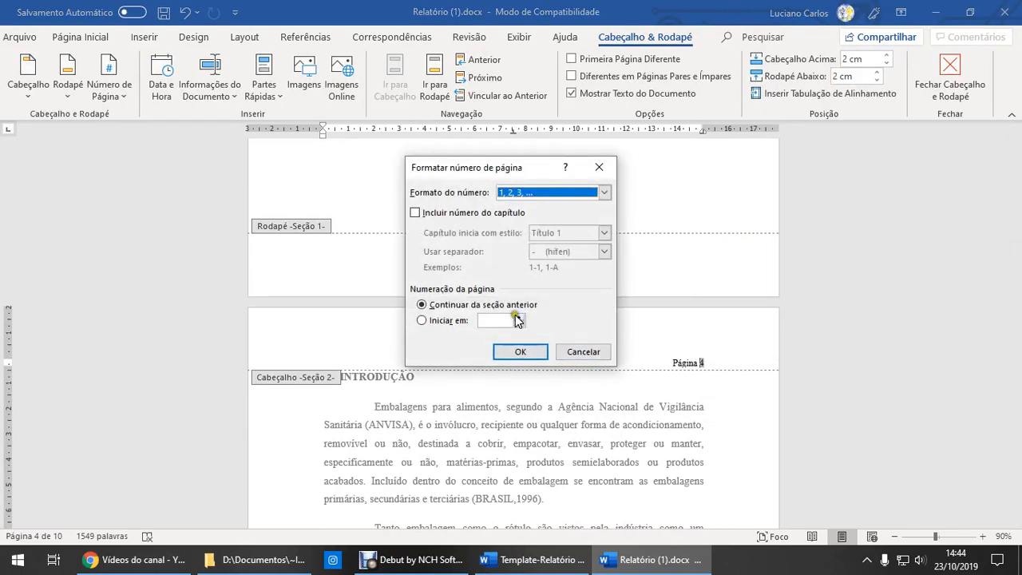
pyautogui.click(533, 354)
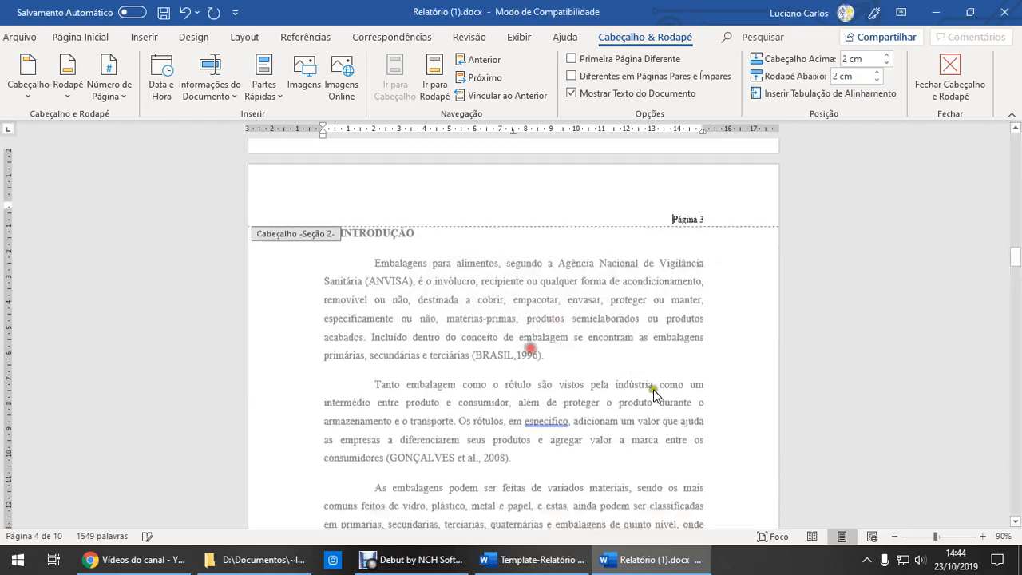
pyautogui.click(938, 105)
# Step: Review the page numbers and layout from the introduction through the page containing Tabela 1
pyautogui.scroll(3, 589, 269)
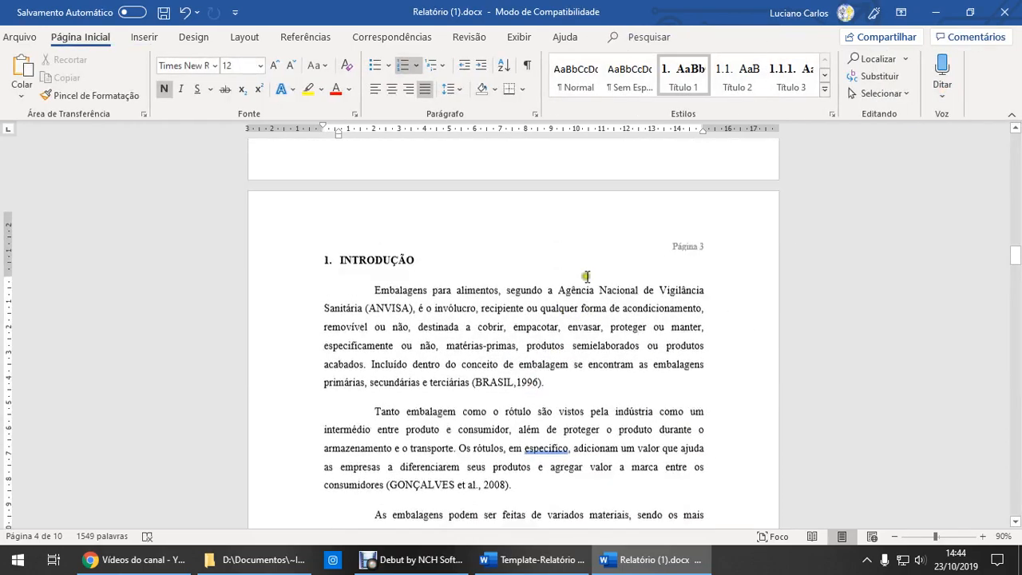
pyautogui.scroll(-3, 613, 302)
pyautogui.scroll(2, 613, 302)
pyautogui.scroll(-18, 613, 302)
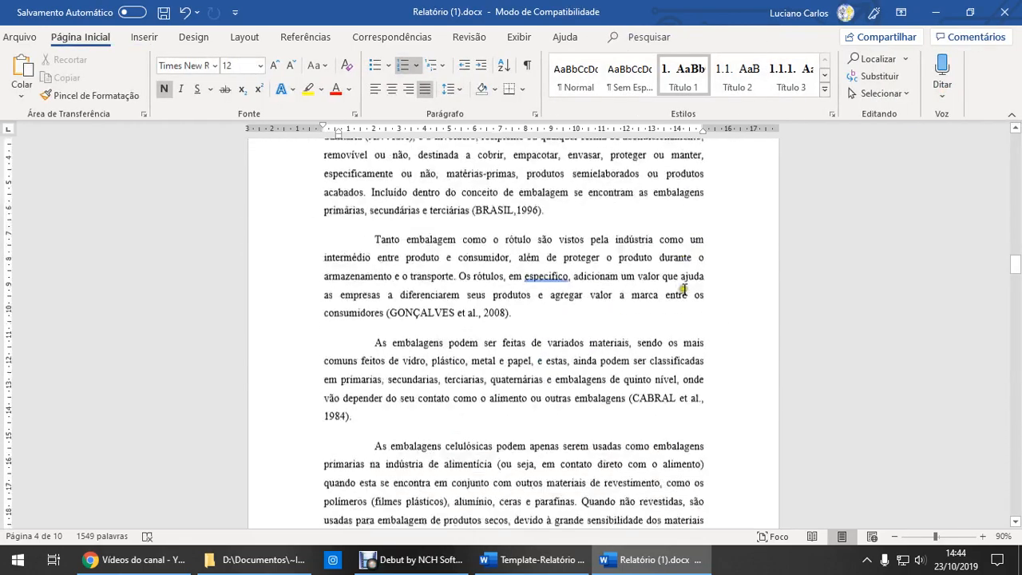
pyautogui.scroll(-15, 693, 322)
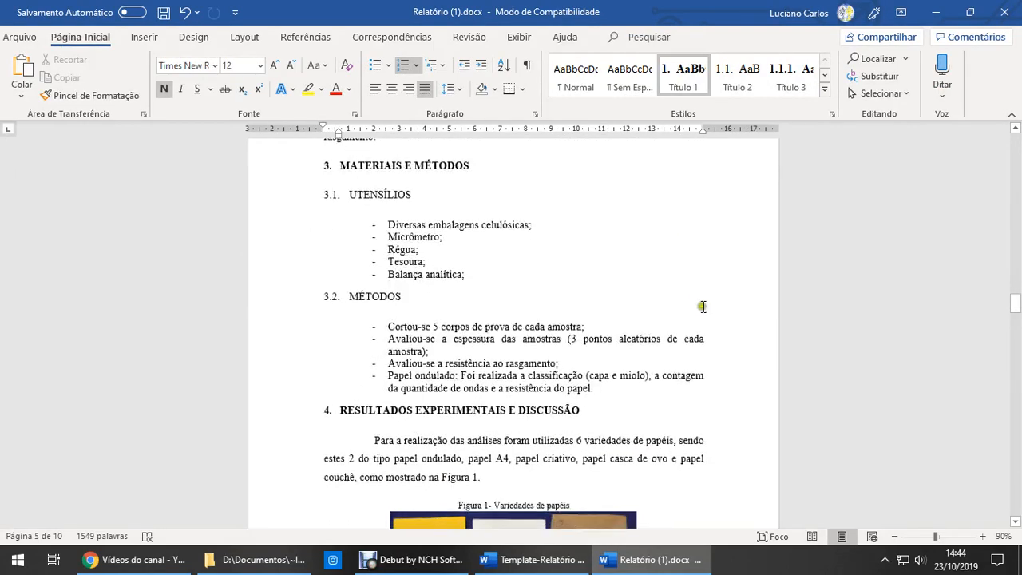
pyautogui.scroll(-12, 708, 326)
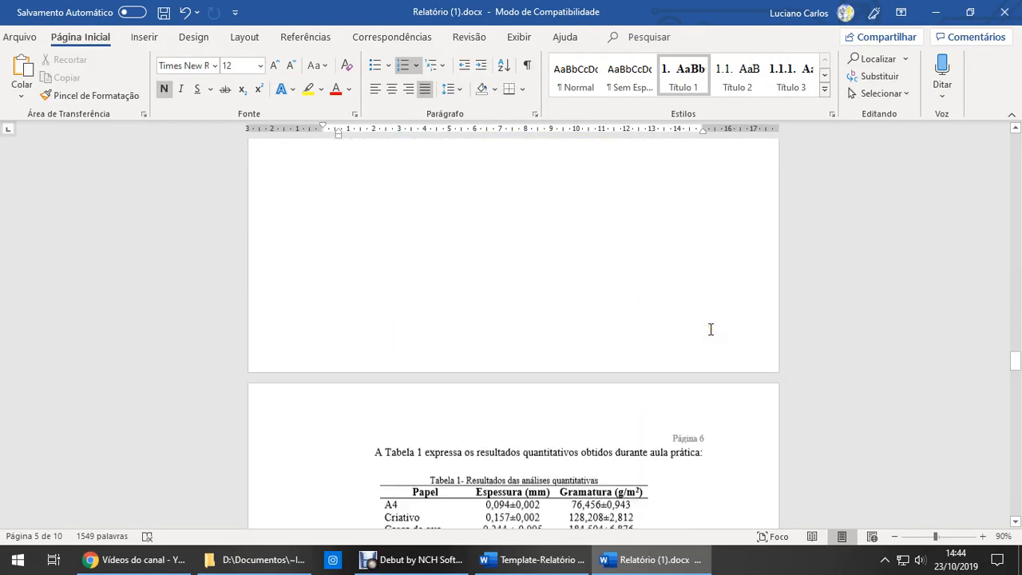
pyautogui.scroll(-12, 489, 350)
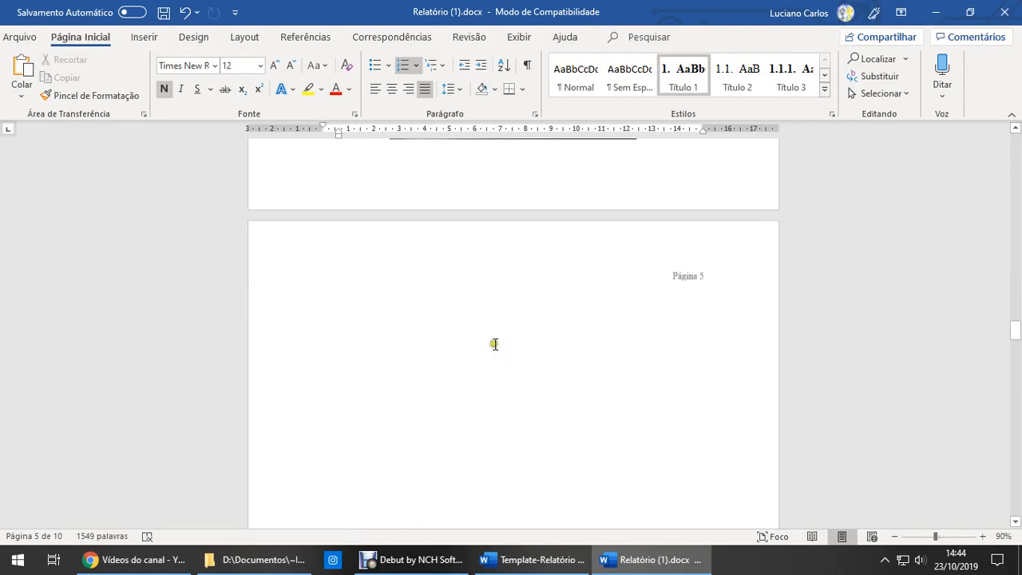
pyautogui.scroll(-8, 505, 323)
pyautogui.scroll(3, 513, 330)
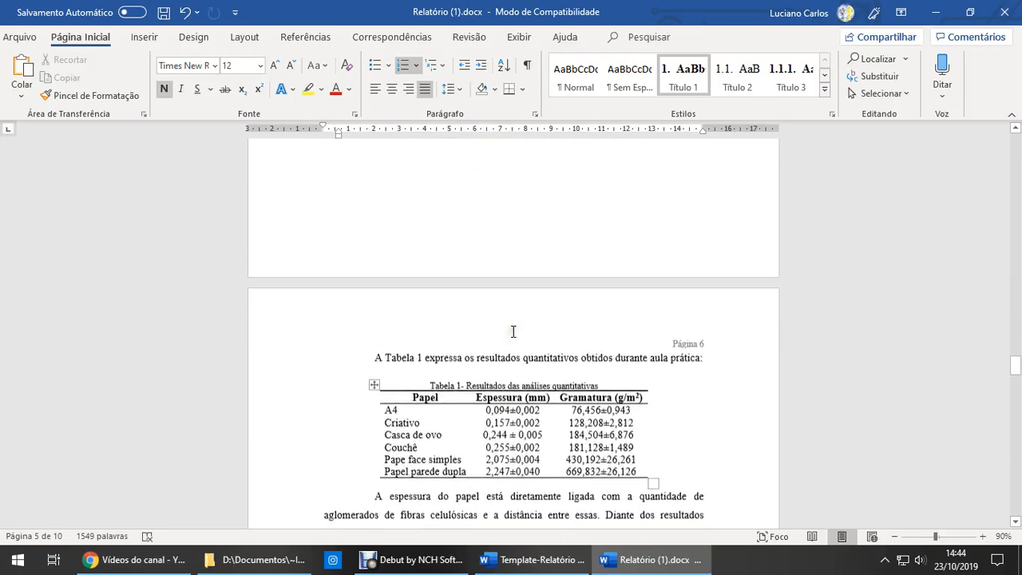
# Step: Reveal the formatting marks, delete the page break on the blank page before the Tabela 1 paragraph, and hide the marks again
pyautogui.click(526, 64)
pyautogui.scroll(12, 604, 226)
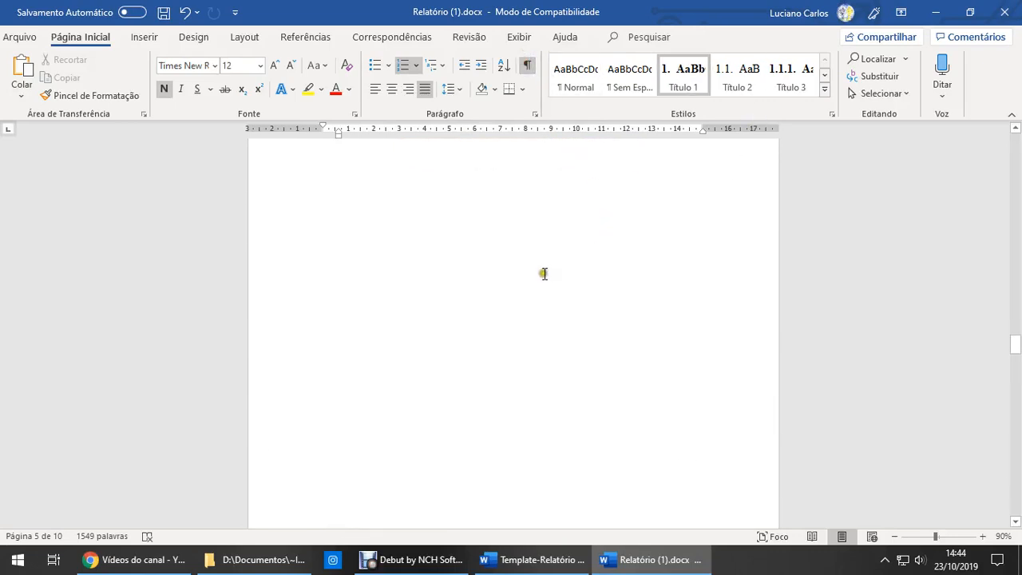
pyautogui.click(399, 235)
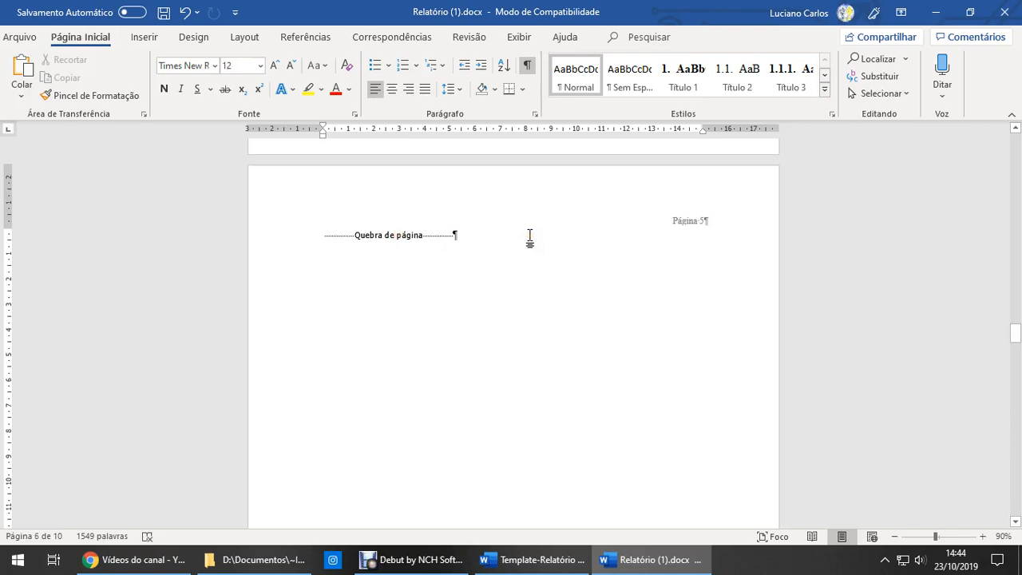
pyautogui.press('Delete')
pyautogui.press('Delete')
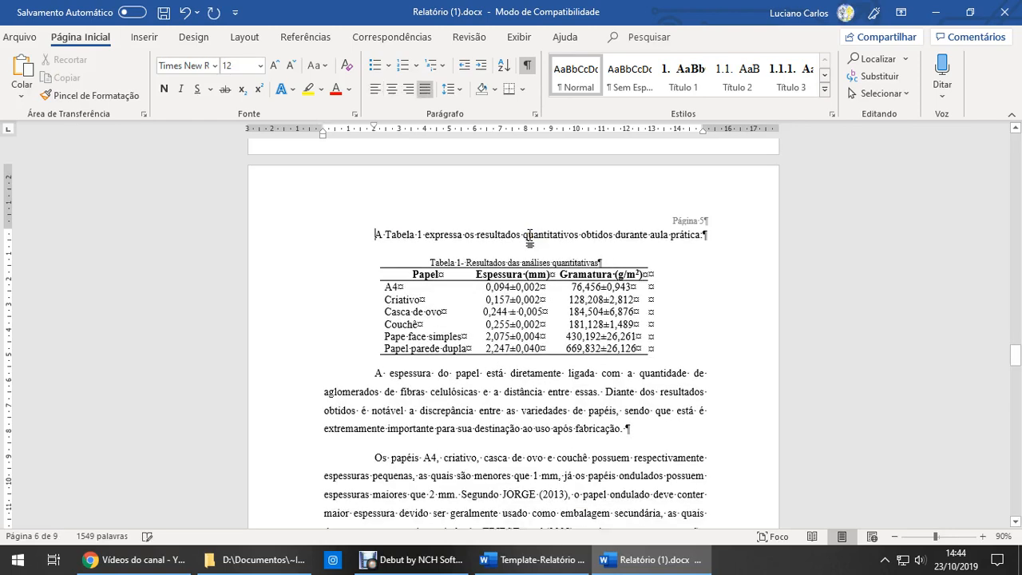
pyautogui.click(527, 65)
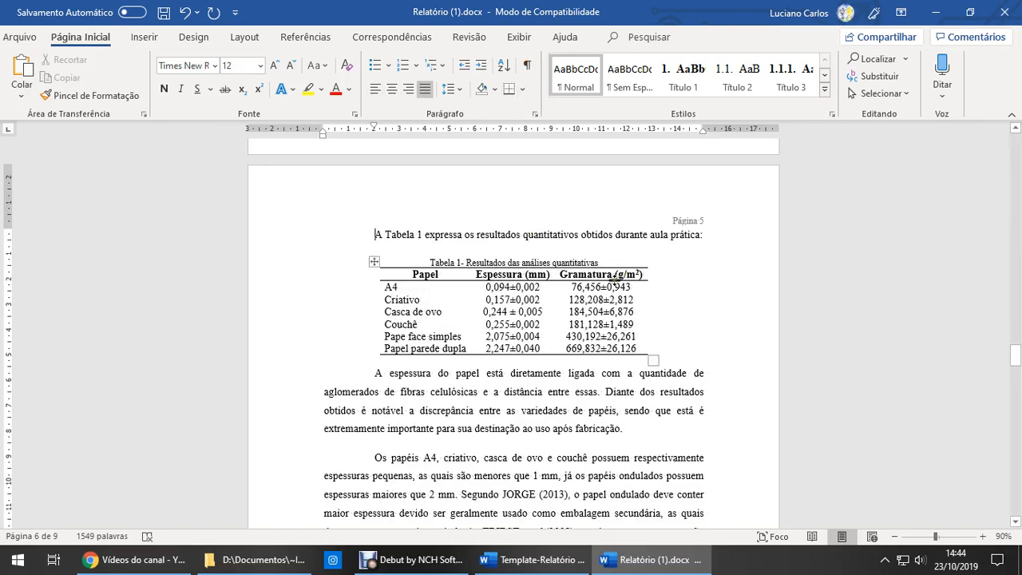
# Step: Examine the page numbers and the gap between header and text from Tabela 1 through the bibliographic references
pyautogui.scroll(-15, 614, 279)
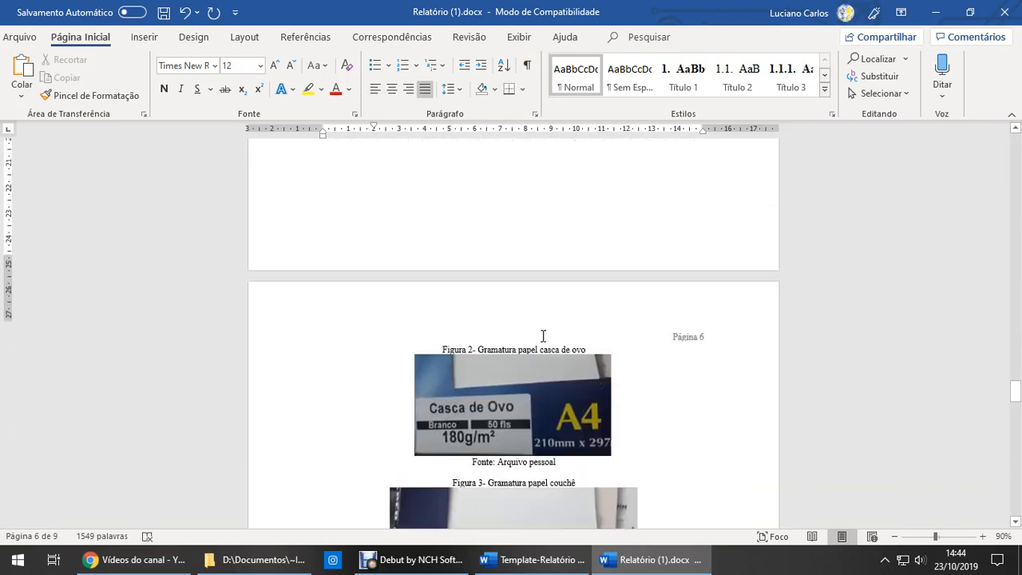
pyautogui.scroll(2, 424, 269)
pyautogui.scroll(-10, 575, 322)
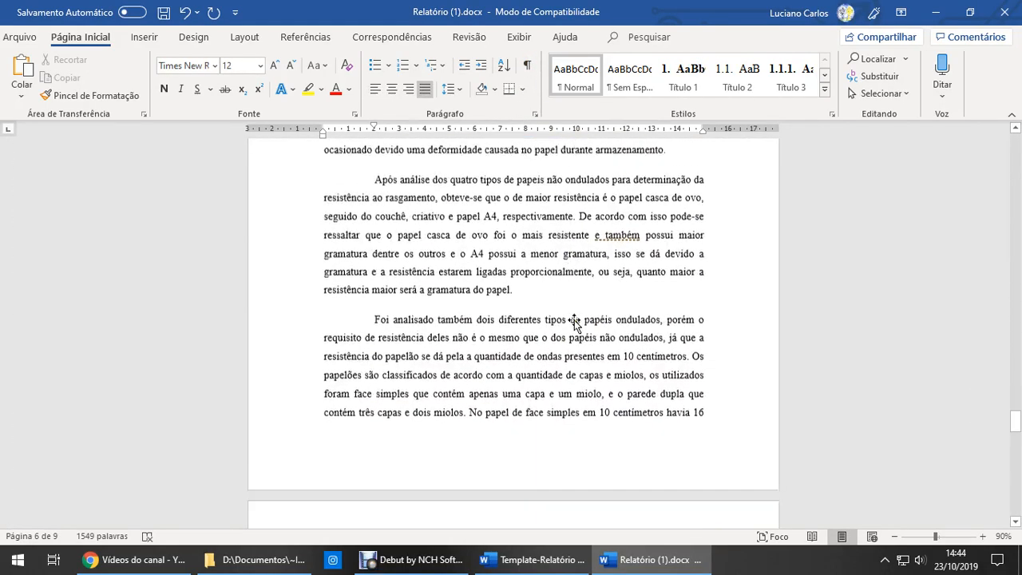
pyautogui.scroll(-8, 575, 322)
pyautogui.scroll(2, 579, 307)
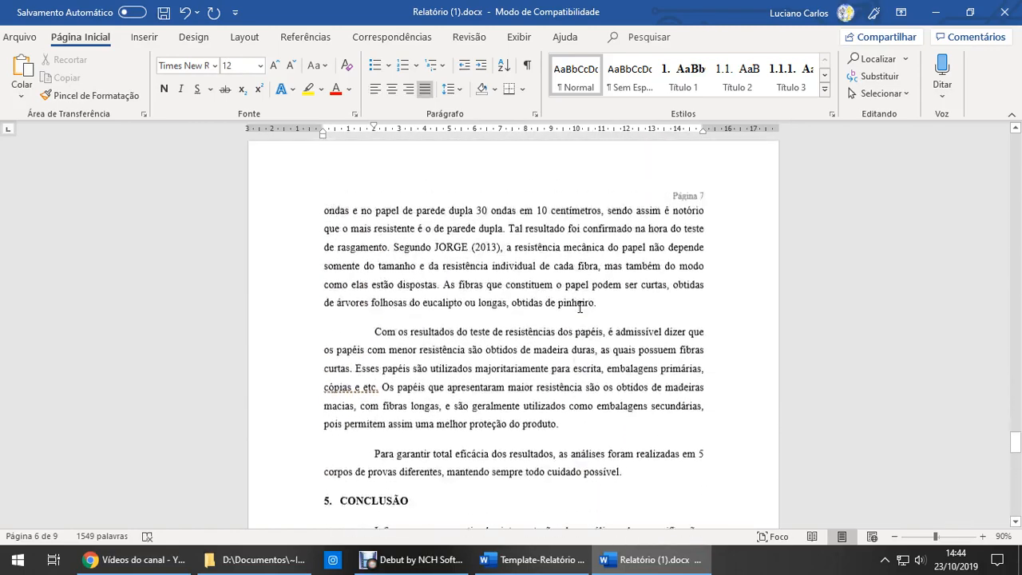
pyautogui.scroll(-2, 579, 307)
pyautogui.scroll(3, 577, 305)
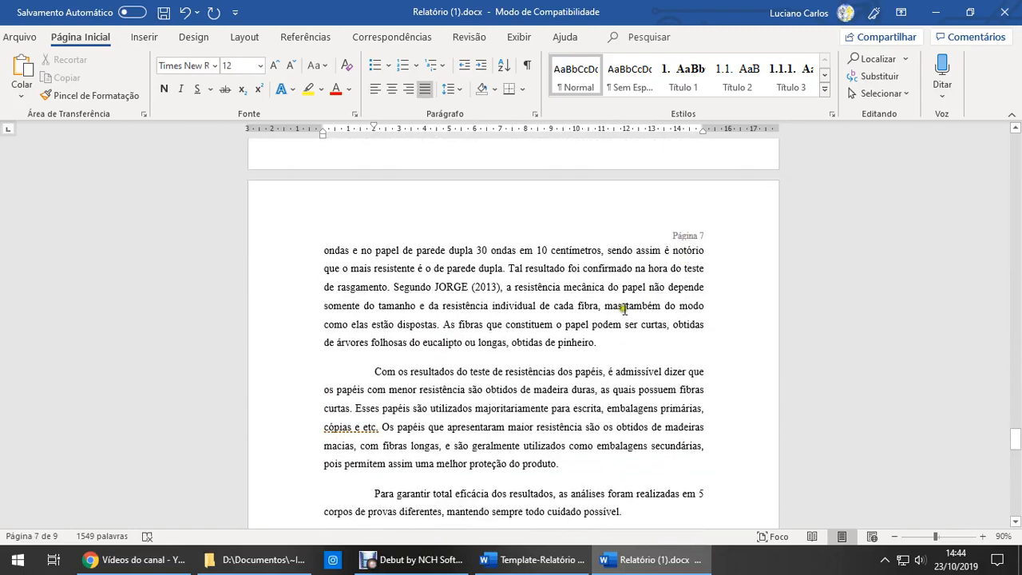
pyautogui.scroll(-10, 624, 309)
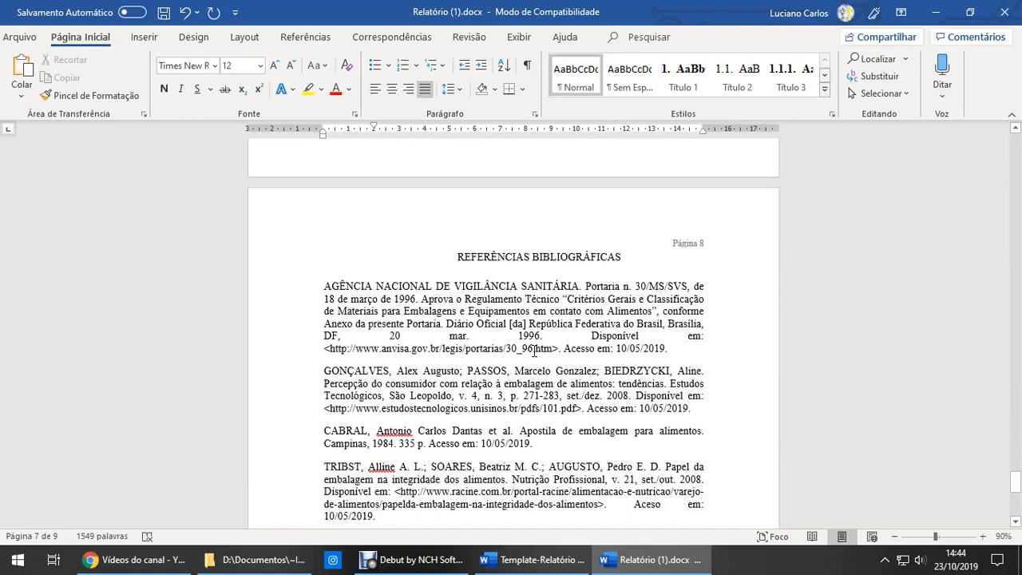
pyautogui.scroll(12, 672, 268)
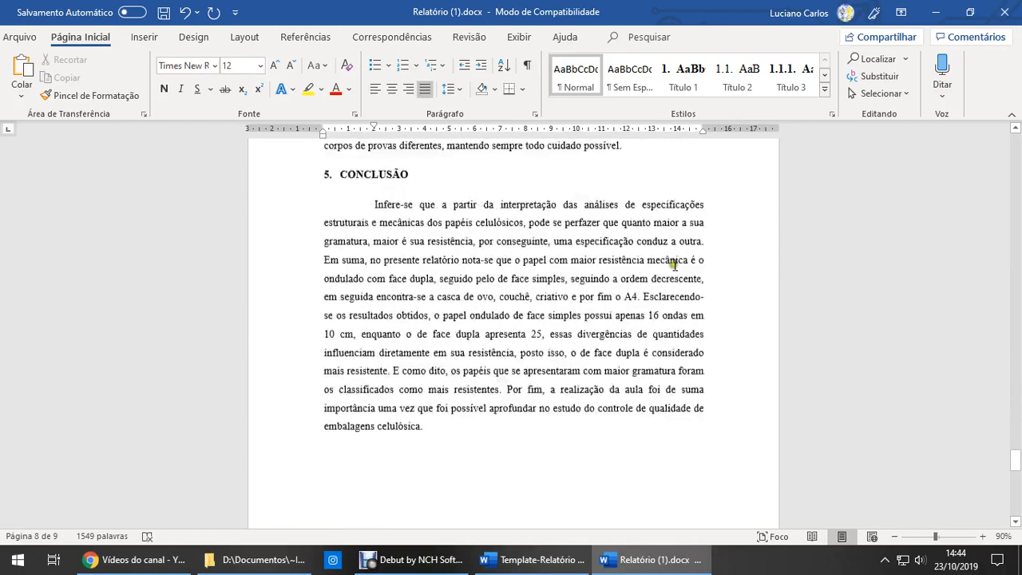
# Step: Set the spacing after the page number paragraph in the header to 12 pt and return to the document body
pyautogui.doubleClick(684, 237)
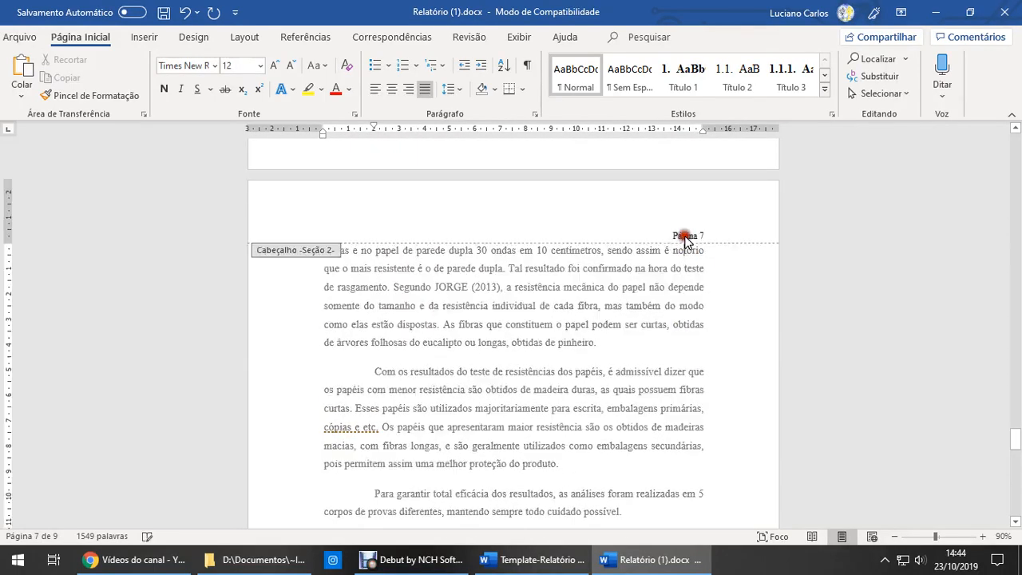
pyautogui.click(66, 38)
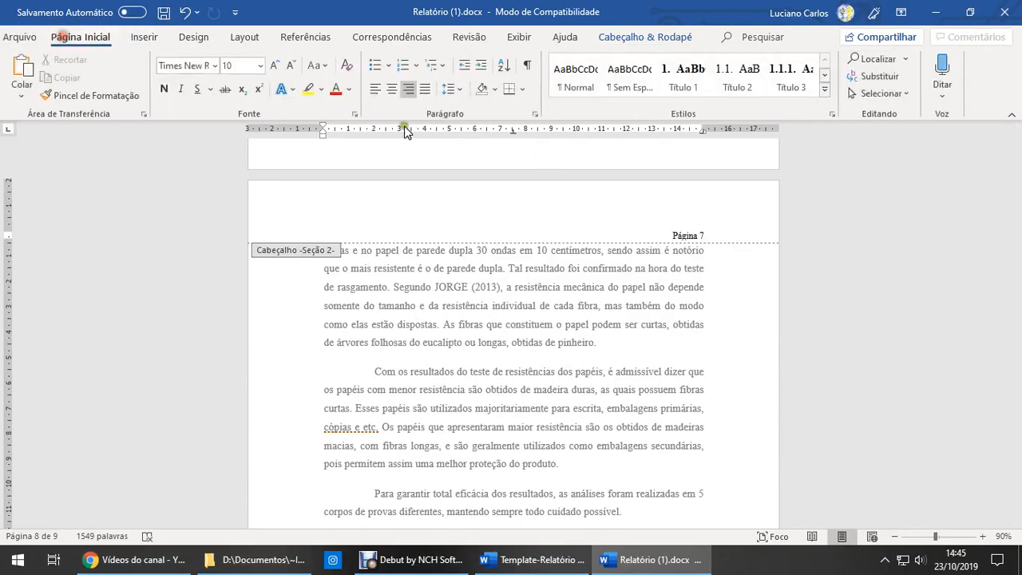
pyautogui.click(535, 114)
pyautogui.click(439, 299)
pyautogui.click(439, 298)
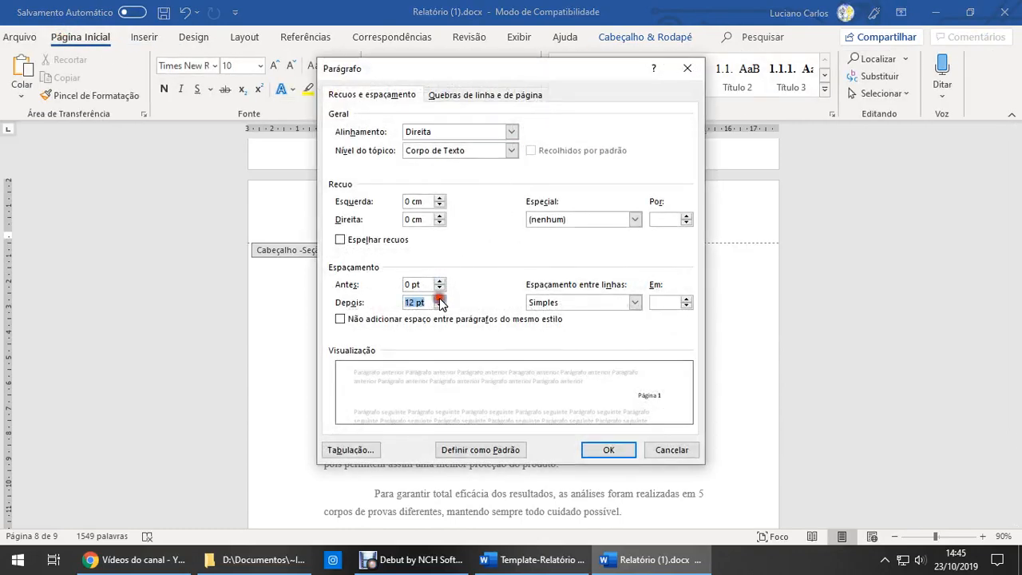
pyautogui.click(603, 449)
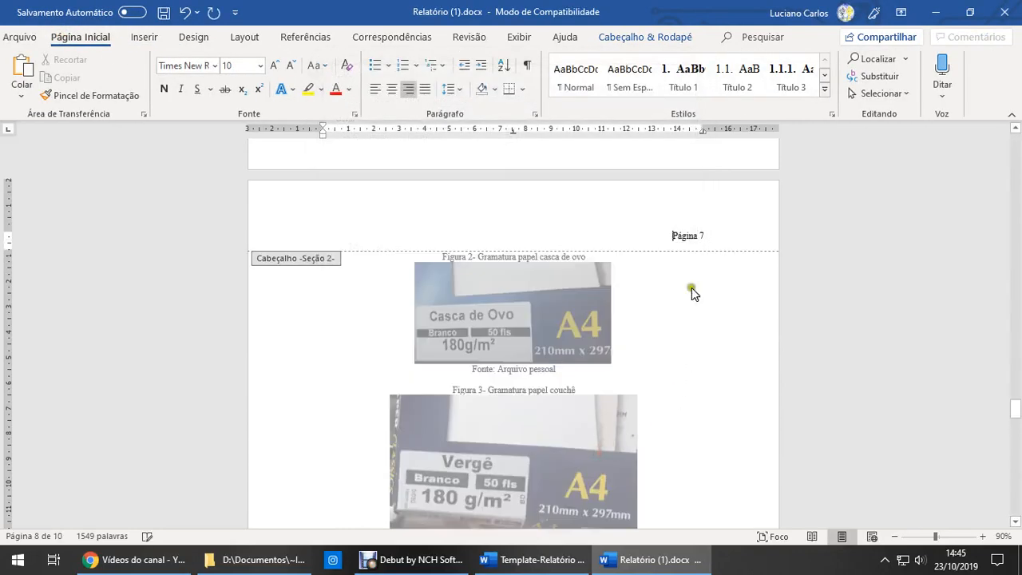
pyautogui.click(19, 37)
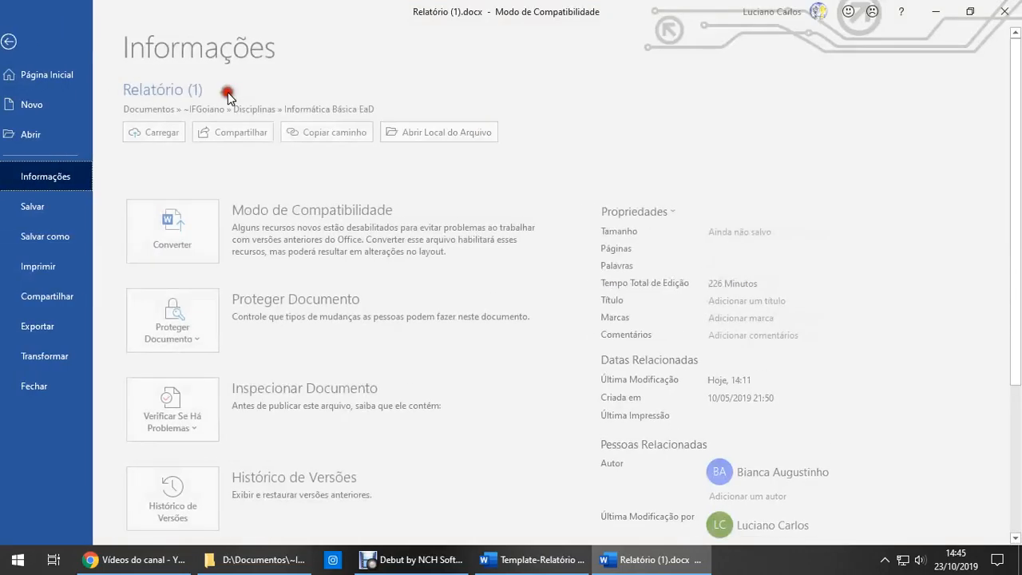
pyautogui.press('Escape')
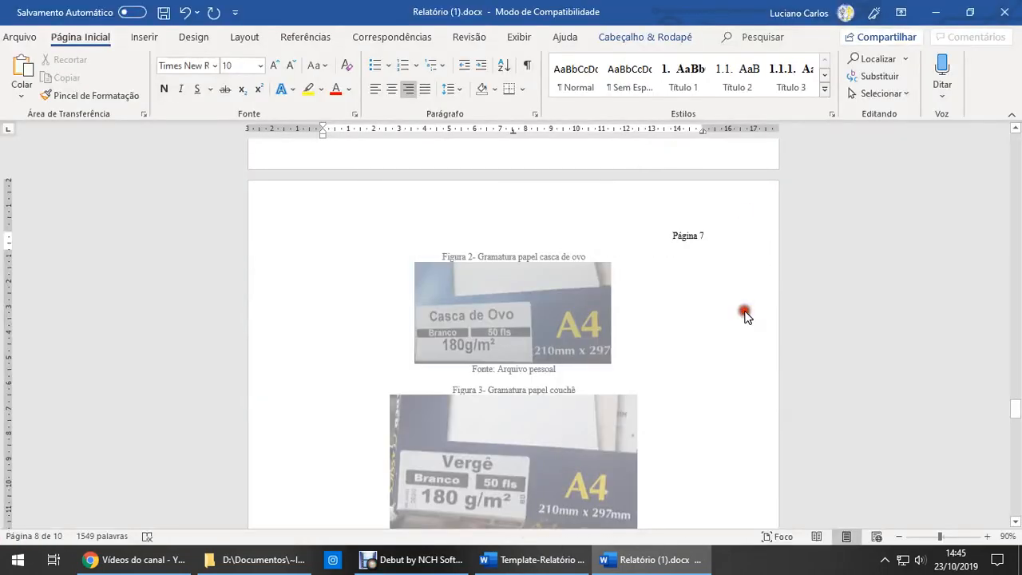
pyautogui.doubleClick(744, 313)
# Step: Check how the text, captions and figures break across pages from the gramatura paragraph back to Figura 1
pyautogui.scroll(15, 684, 324)
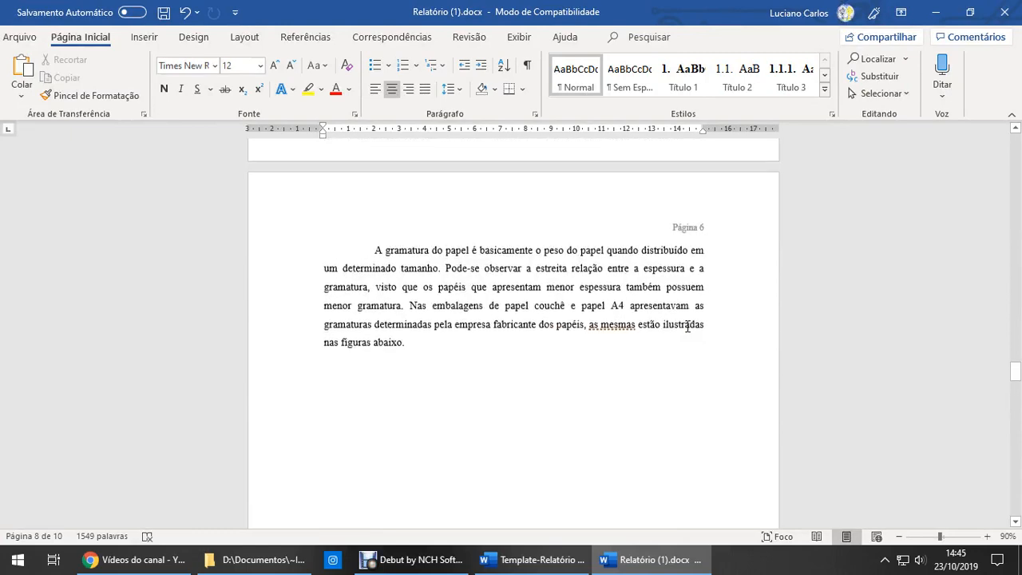
pyautogui.scroll(5, 684, 325)
pyautogui.scroll(-10, 582, 337)
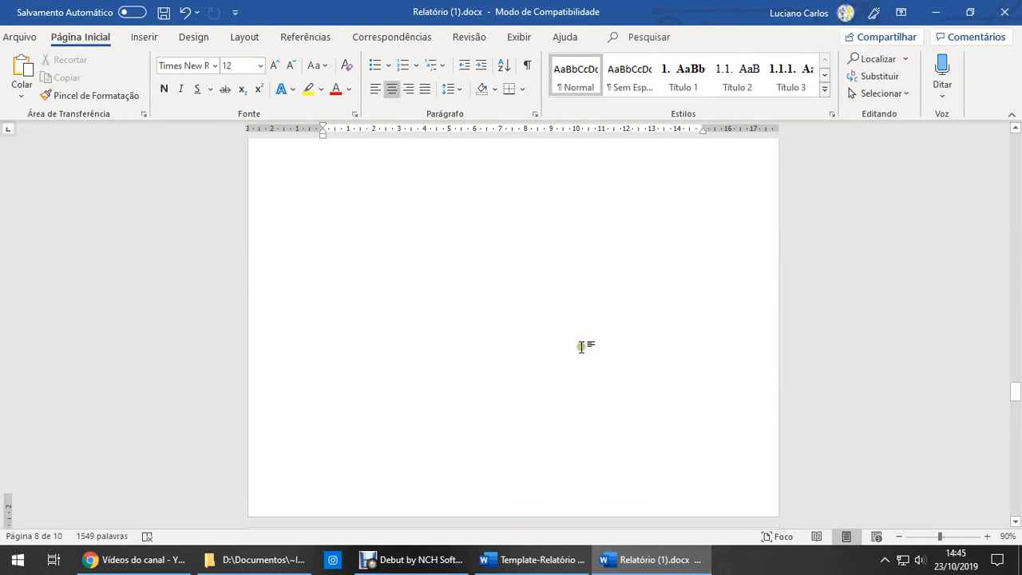
pyautogui.scroll(-5, 582, 346)
pyautogui.scroll(10, 583, 346)
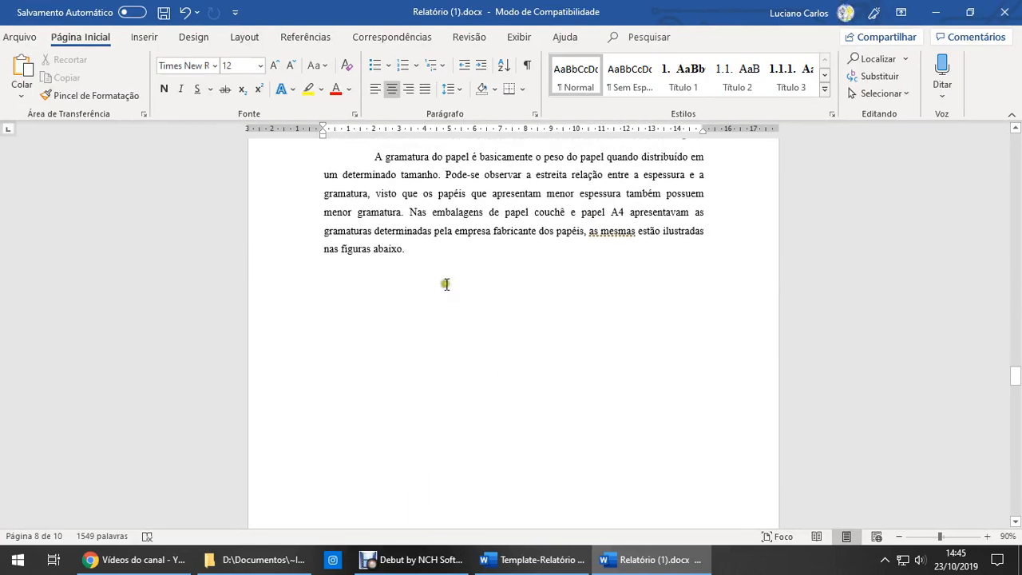
pyautogui.click(423, 261)
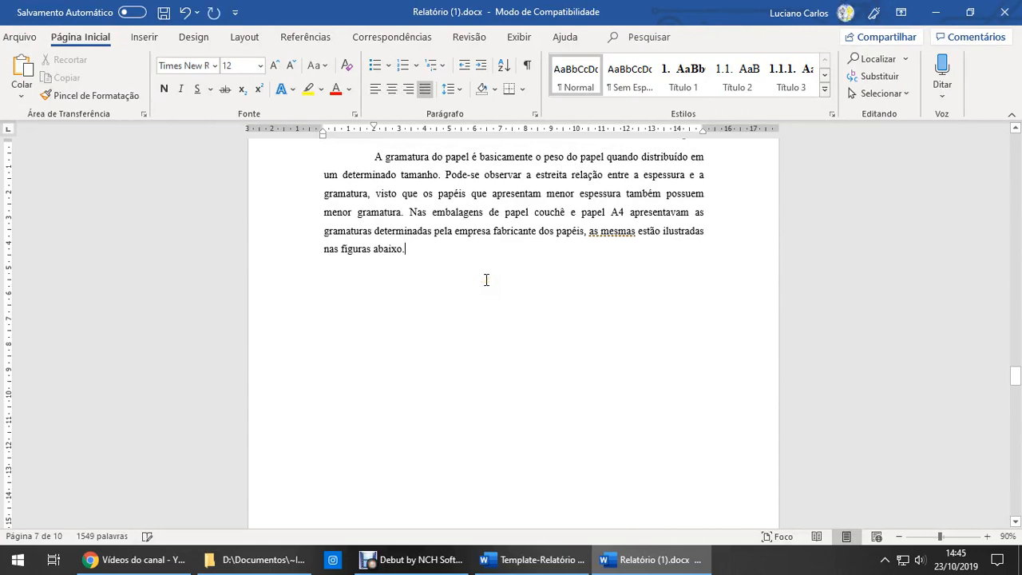
pyautogui.scroll(15, 495, 296)
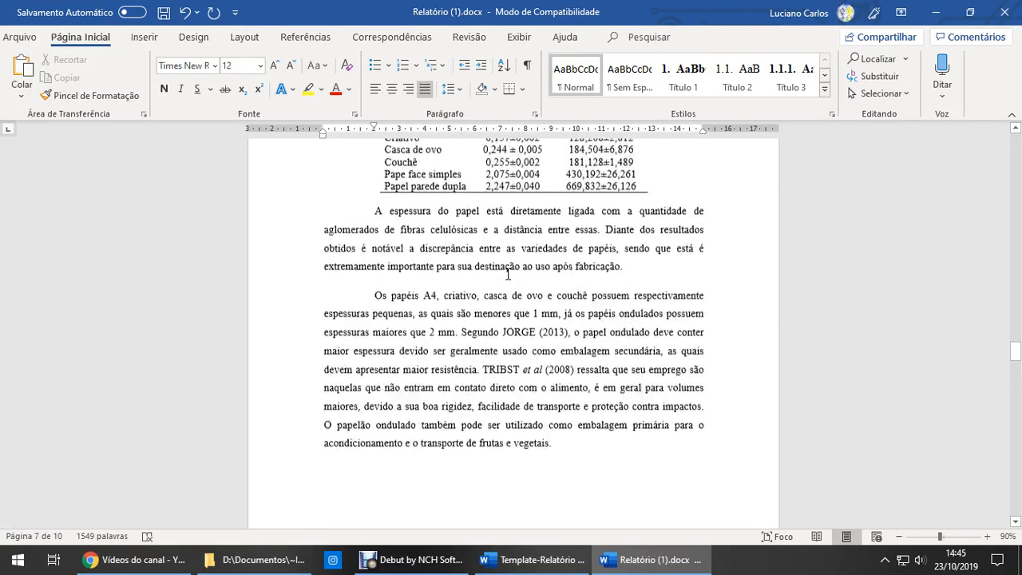
pyautogui.scroll(5, 507, 274)
pyautogui.scroll(-3, 479, 264)
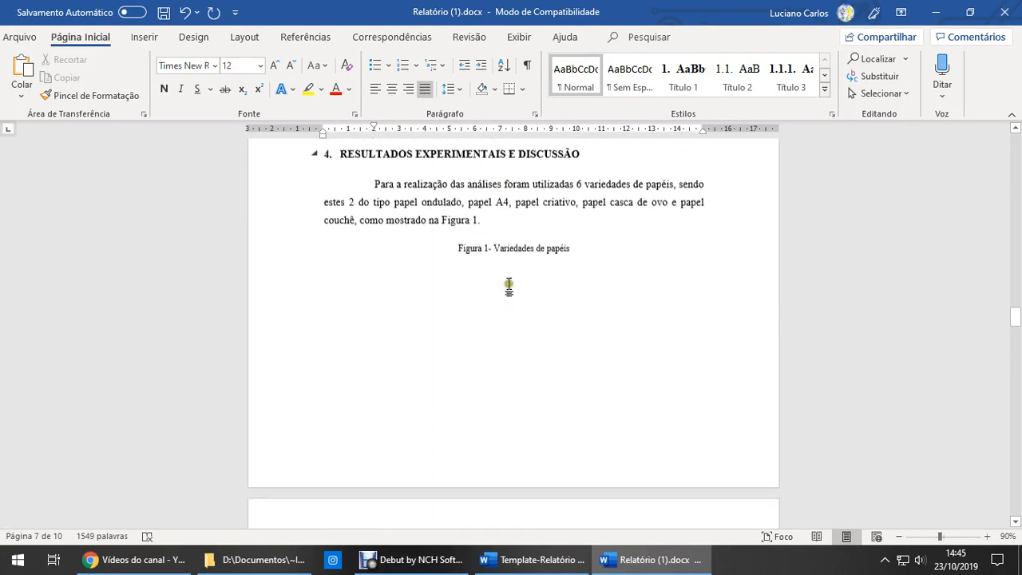
pyautogui.click(461, 235)
pyautogui.scroll(-3, 376, 326)
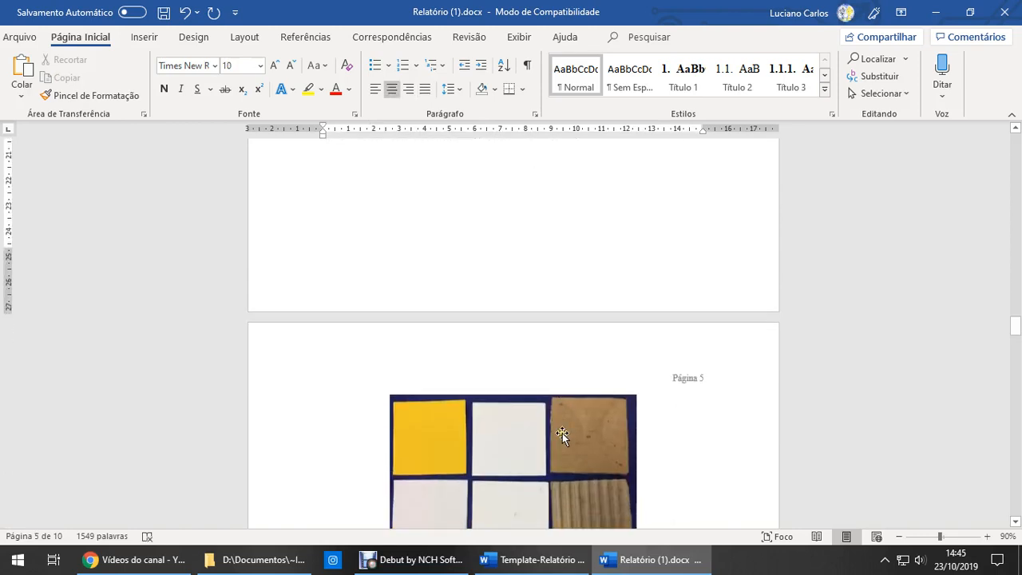
# Step: Shrink the Figura 1 paper samples picture proportionally to about 8.7 cm wide so it fits on the same page as its caption
pyautogui.click(561, 432)
pyautogui.scroll(-3, 596, 417)
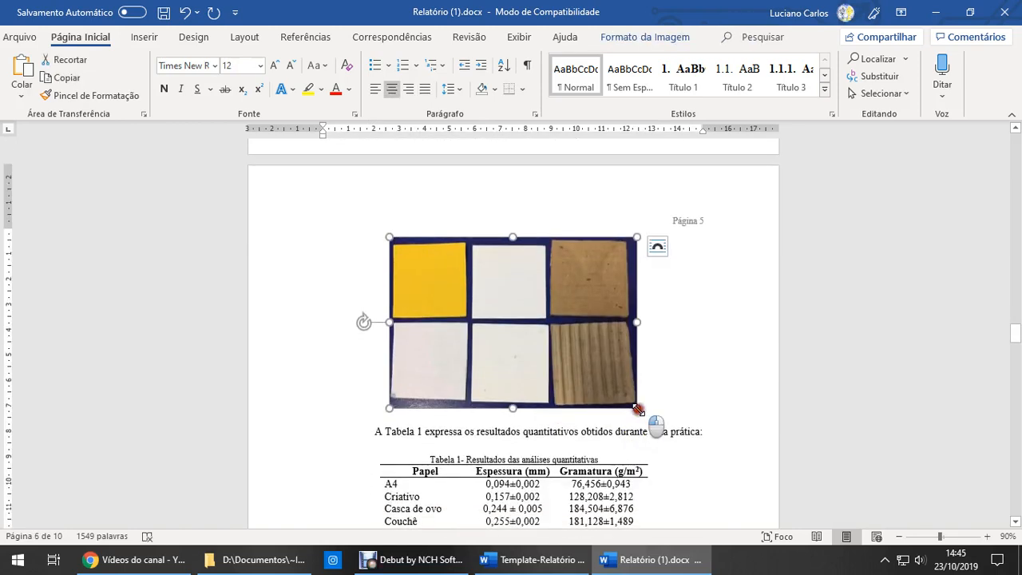
pyautogui.moveTo(636, 409); pyautogui.dragTo(607, 387)
pyautogui.scroll(5, 605, 370)
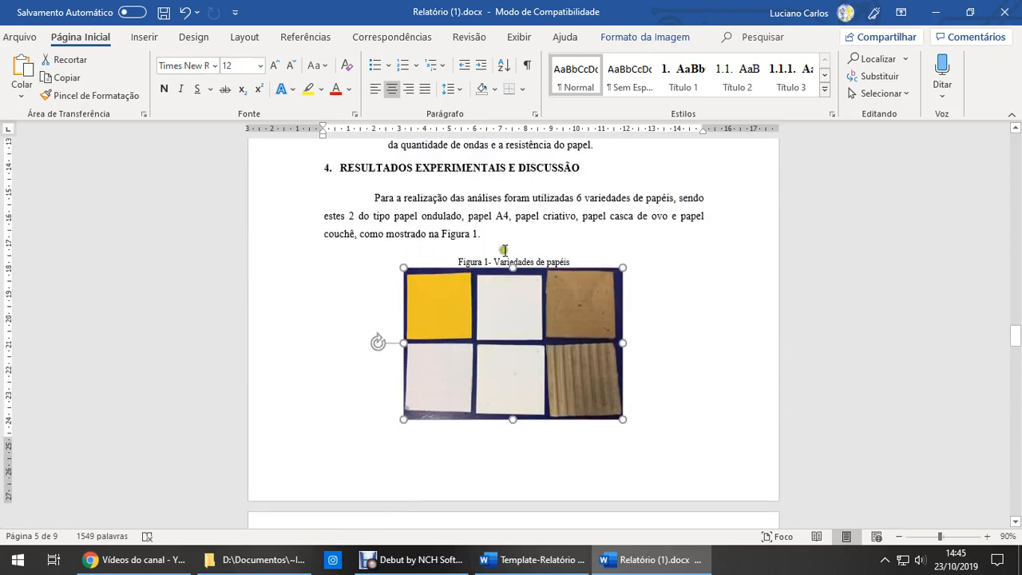
pyautogui.scroll(-6, 606, 379)
pyautogui.click(498, 275)
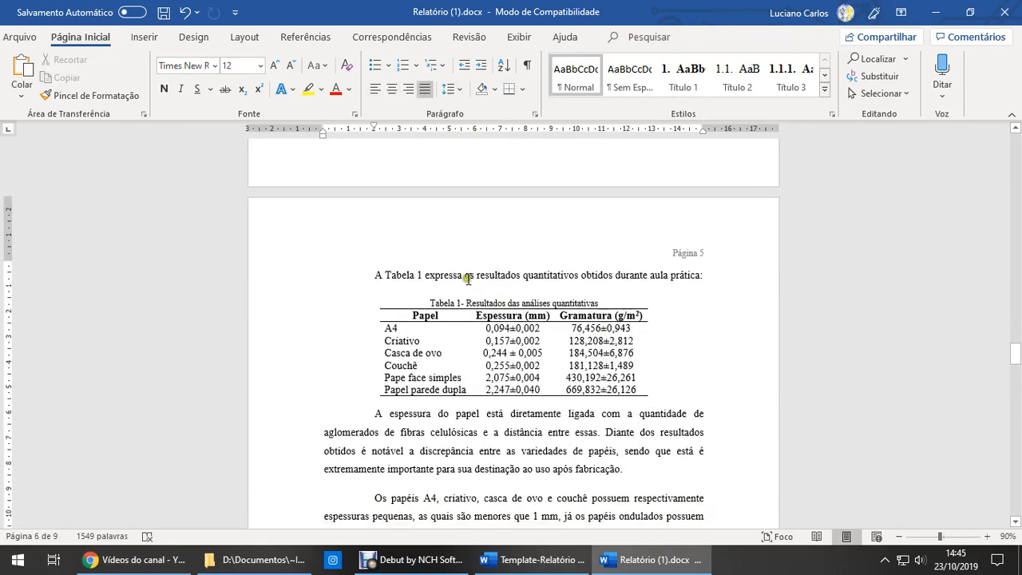
# Step: Move the Figura 2 caption onto the following page, directly above its picture
pyautogui.scroll(-10, 483, 341)
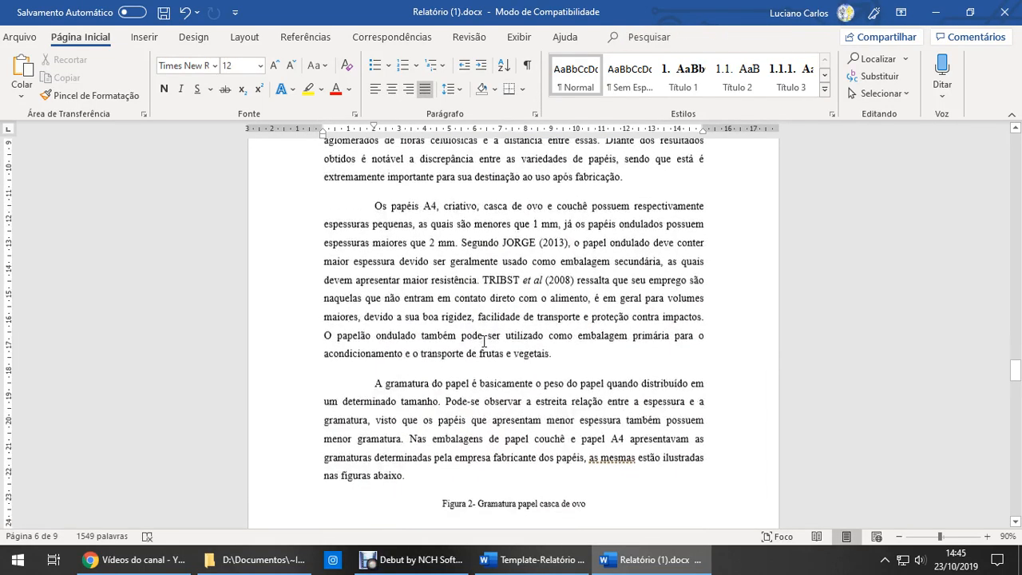
pyautogui.scroll(-2, 484, 341)
pyautogui.scroll(3, 484, 341)
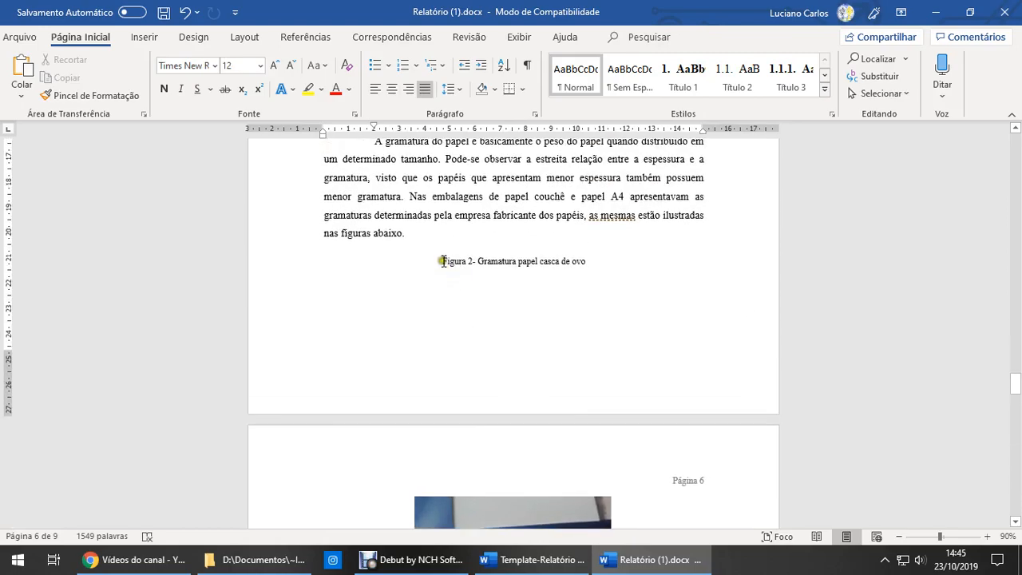
pyautogui.scroll(-10, 554, 280)
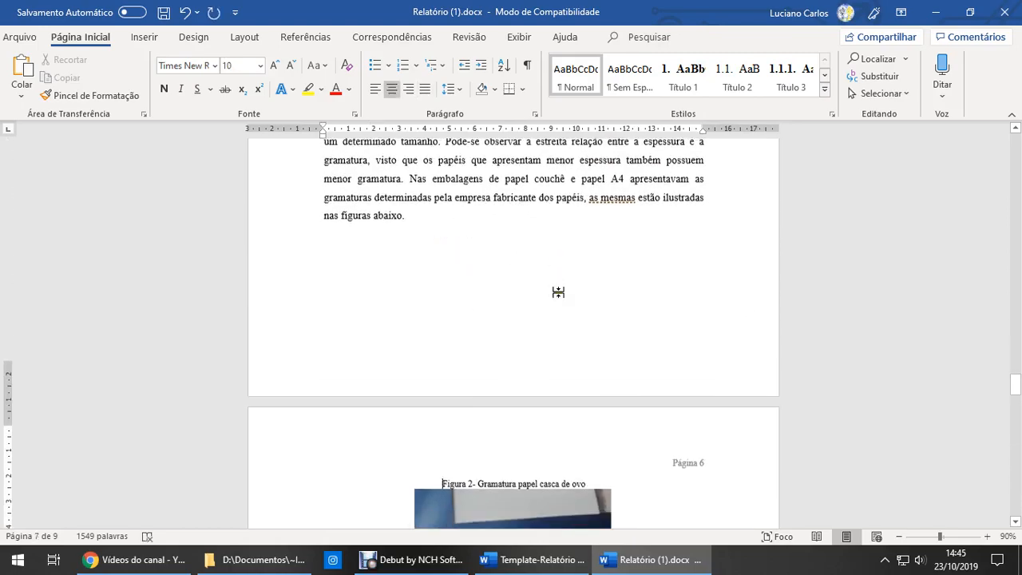
# Step: Remove the first-line indent from the REFERÊNCIAS BIBLIOGRÁFICAS heading so it is truly centred
pyautogui.scroll(-10, 571, 375)
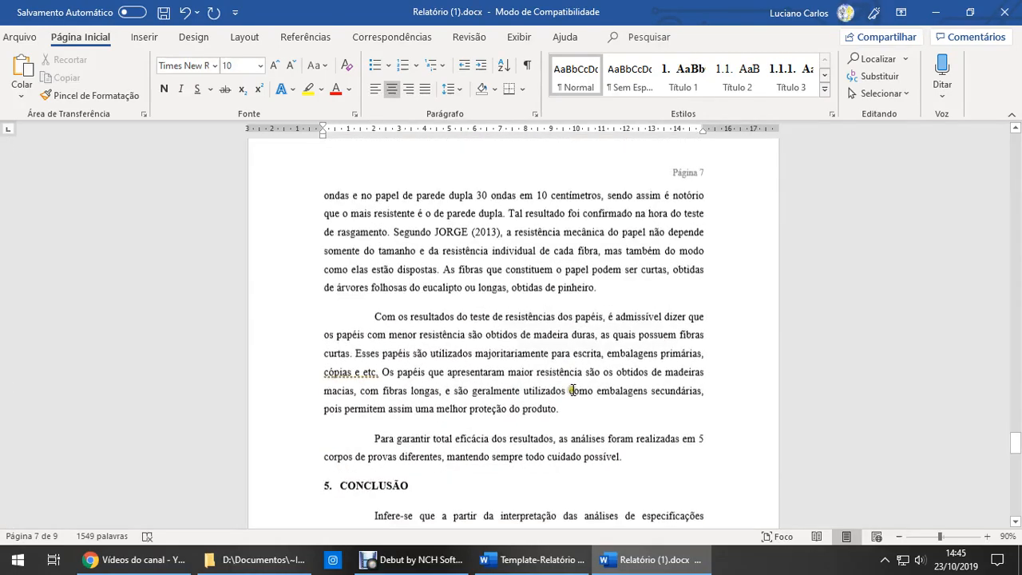
pyautogui.scroll(-9, 573, 392)
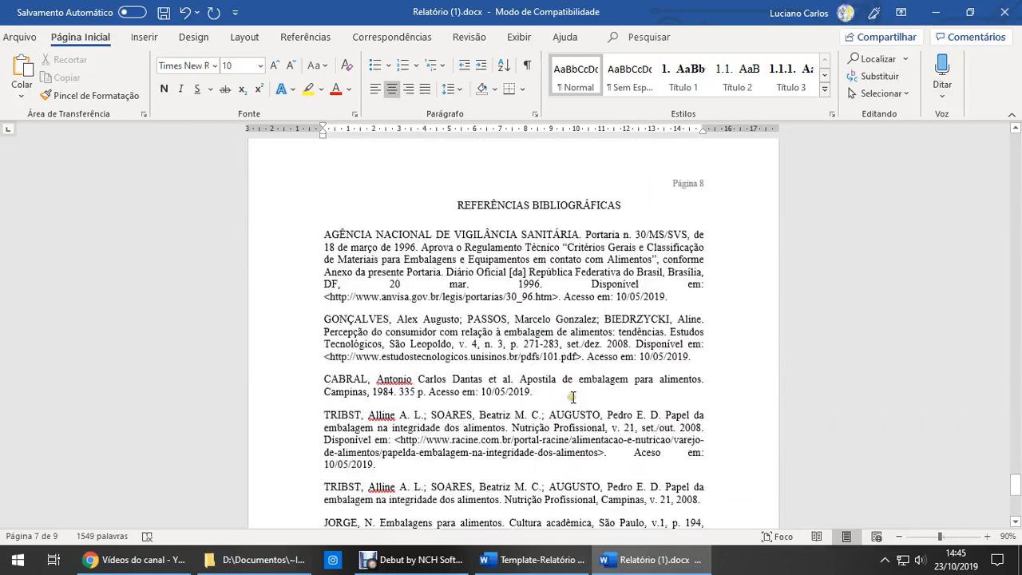
pyautogui.click(521, 203)
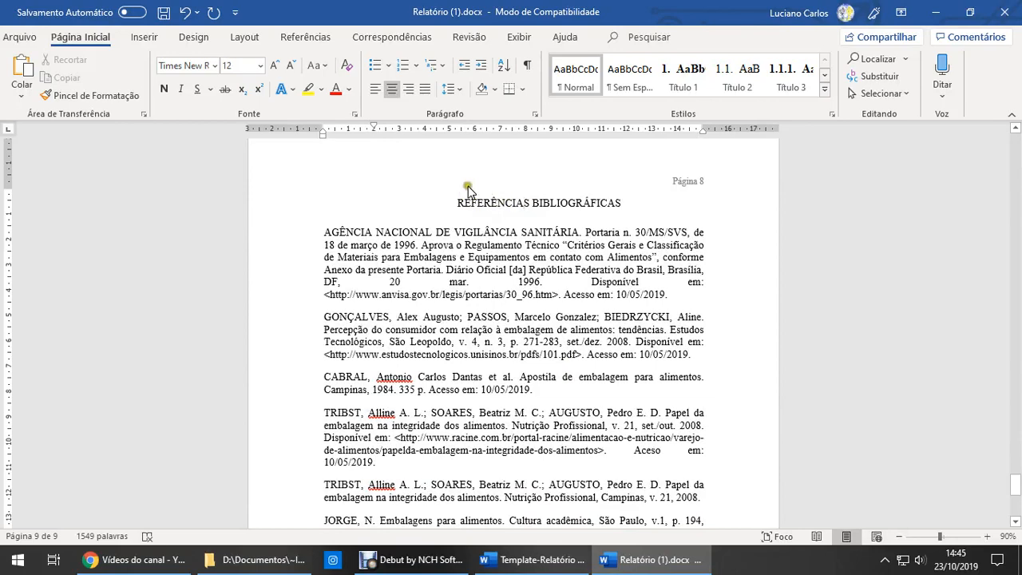
pyautogui.moveTo(373, 130); pyautogui.dragTo(323, 130)
# Step: Review the layout and page numbering of the whole report from the bibliographic references back to the cover, including a multi-page overview
pyautogui.scroll(-1, 676, 335)
pyautogui.scroll(-8, 598, 394)
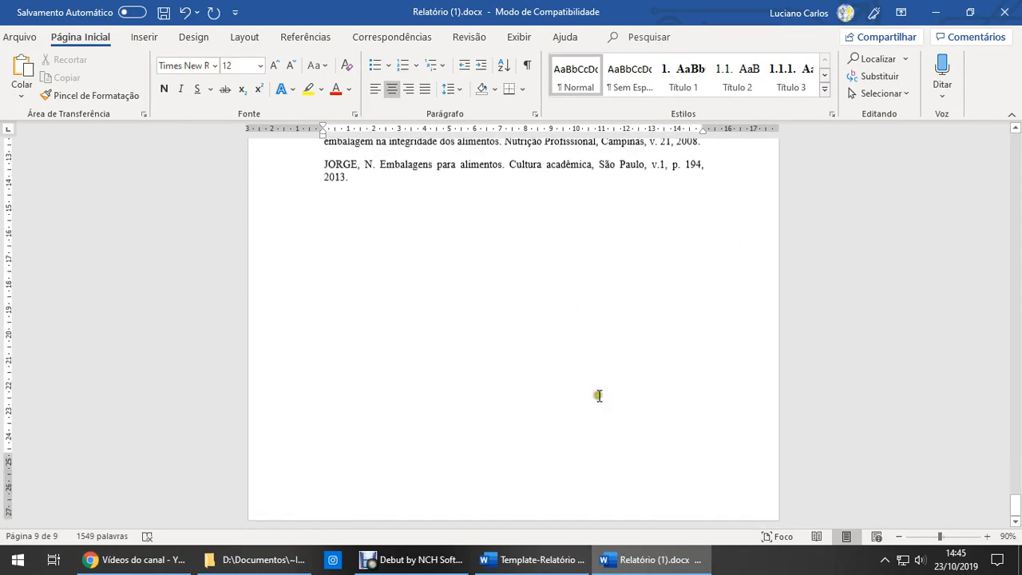
pyautogui.scroll(10, 605, 403)
pyautogui.scroll(20, 604, 405)
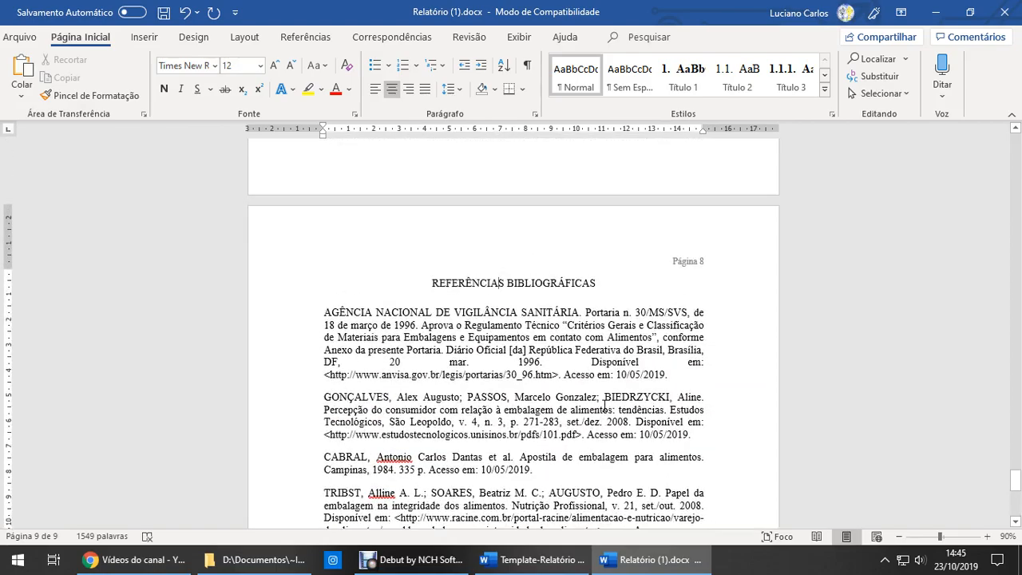
pyautogui.click(605, 406)
pyautogui.press('pageup')
pyautogui.press('pageup')
pyautogui.press('pageup')
pyautogui.press('pageup')
pyautogui.press('pageup')
pyautogui.press('pageup')
pyautogui.press('pageup')
pyautogui.press('pageup')
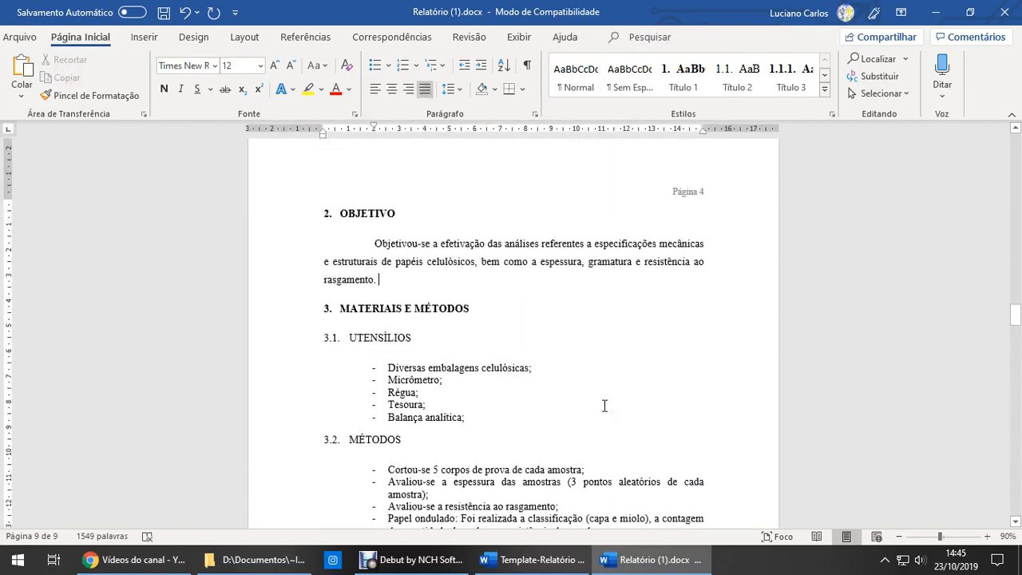
pyautogui.press('pageup')
pyautogui.press('pageup')
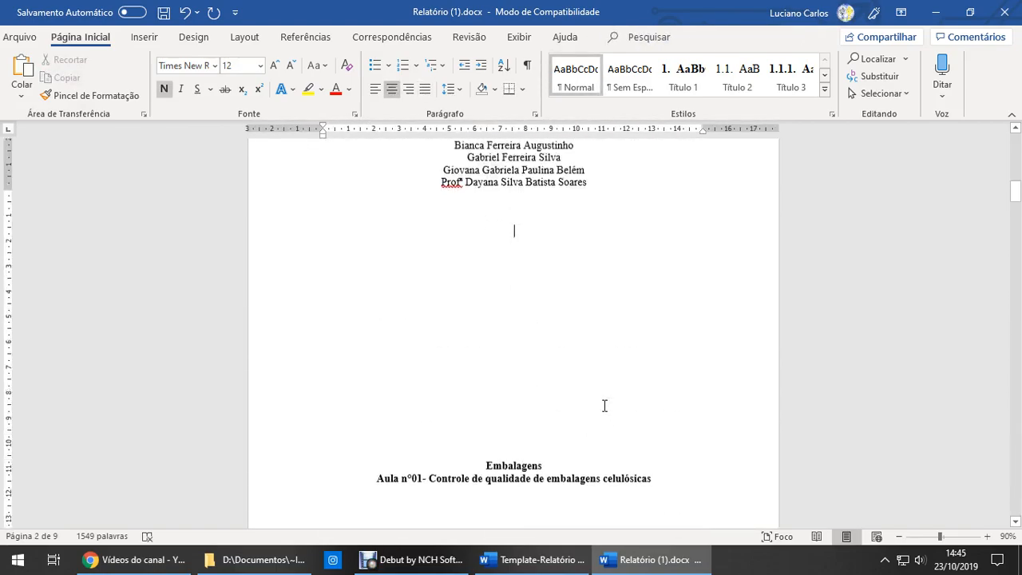
pyautogui.keyDown('ctrl'); pyautogui.scroll(-5, 604, 405); pyautogui.keyUp('ctrl')
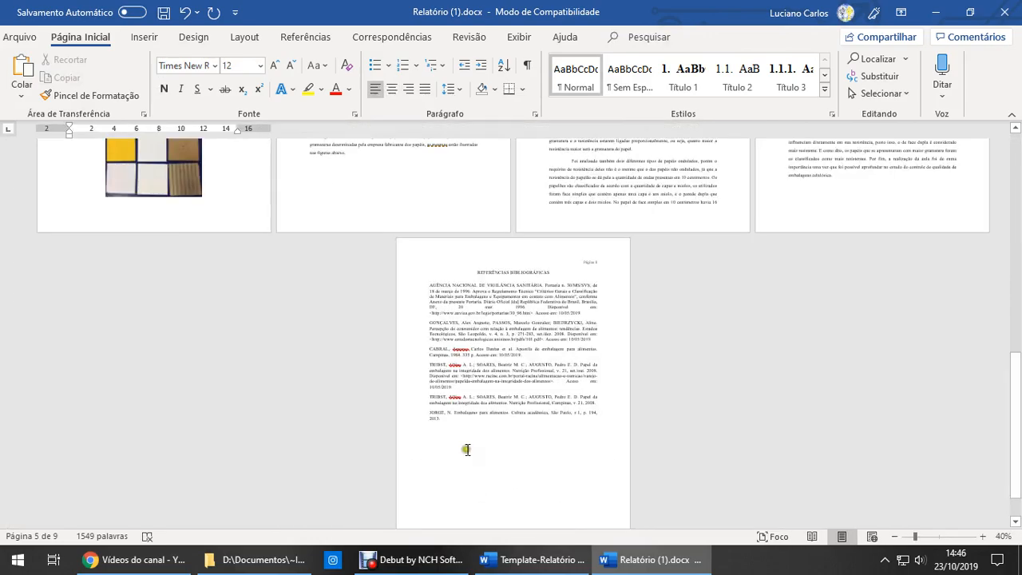
pyautogui.scroll(3, 468, 449)
pyautogui.scroll(5, 518, 431)
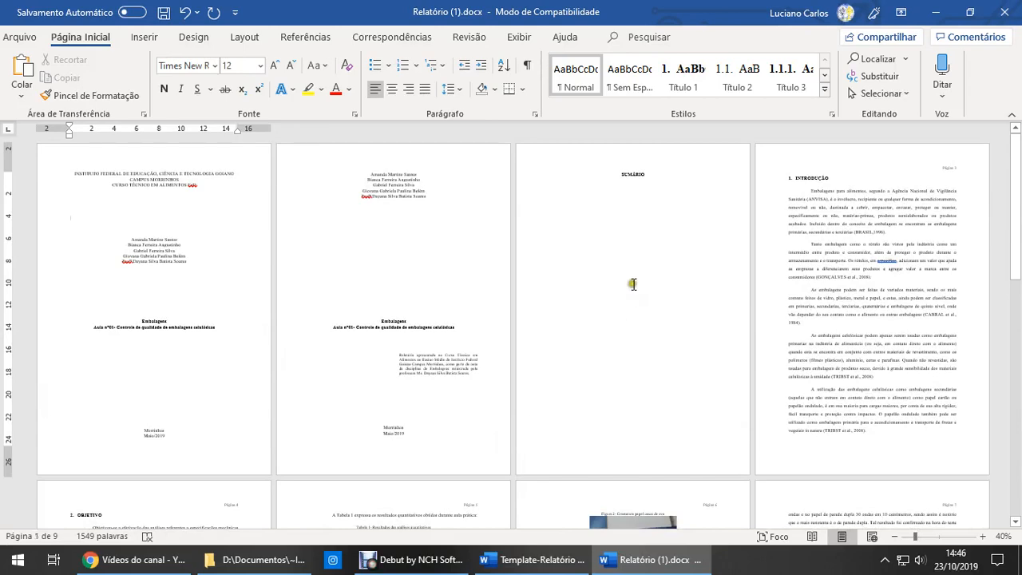
# Step: Insert the Sumário Automático 1 table of contents on the blank line below the SUMÁRIO title
pyautogui.click(652, 218)
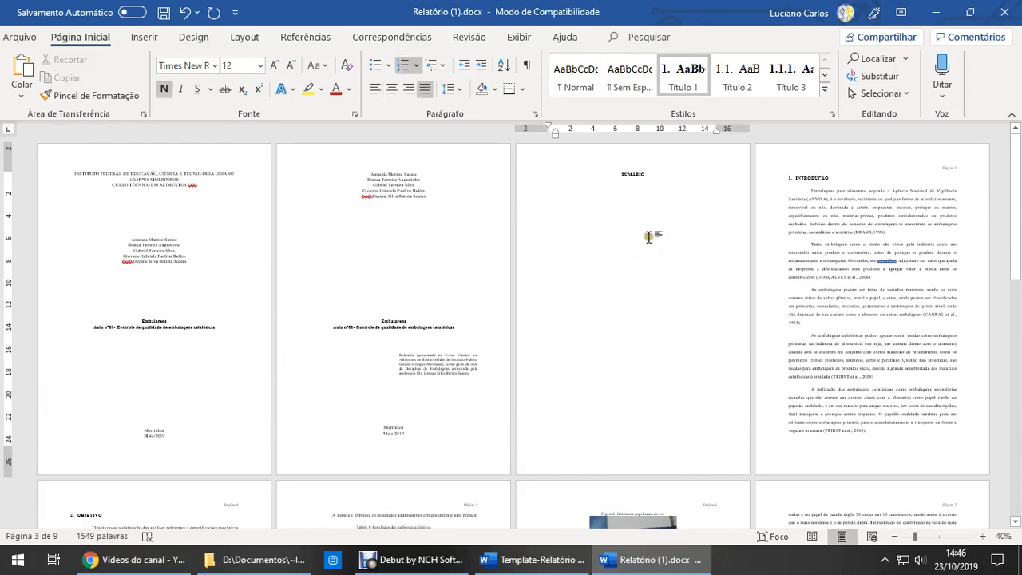
pyautogui.click(630, 190)
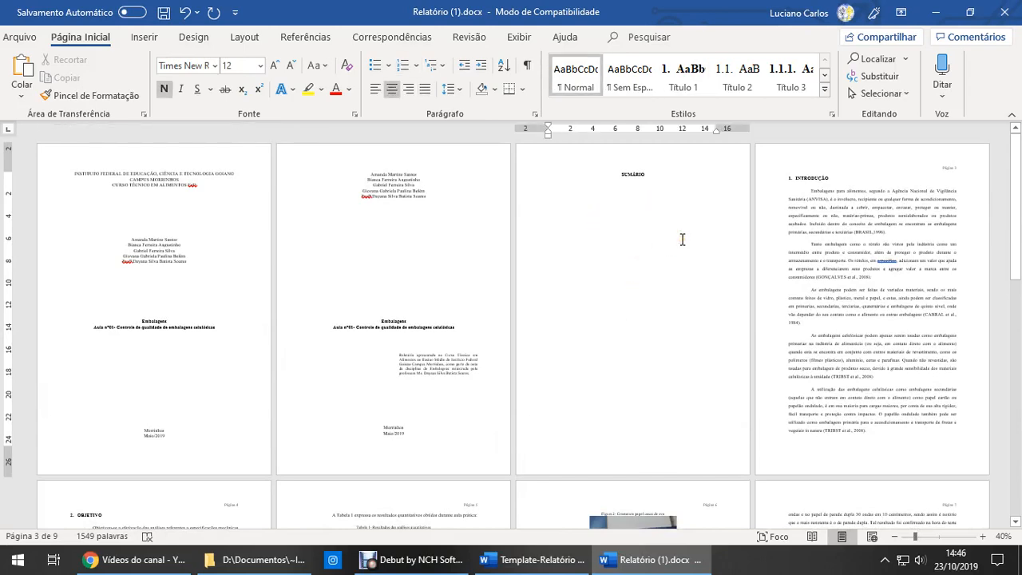
pyautogui.keyDown('ctrl'); pyautogui.scroll(8, 683, 239); pyautogui.keyUp('ctrl')
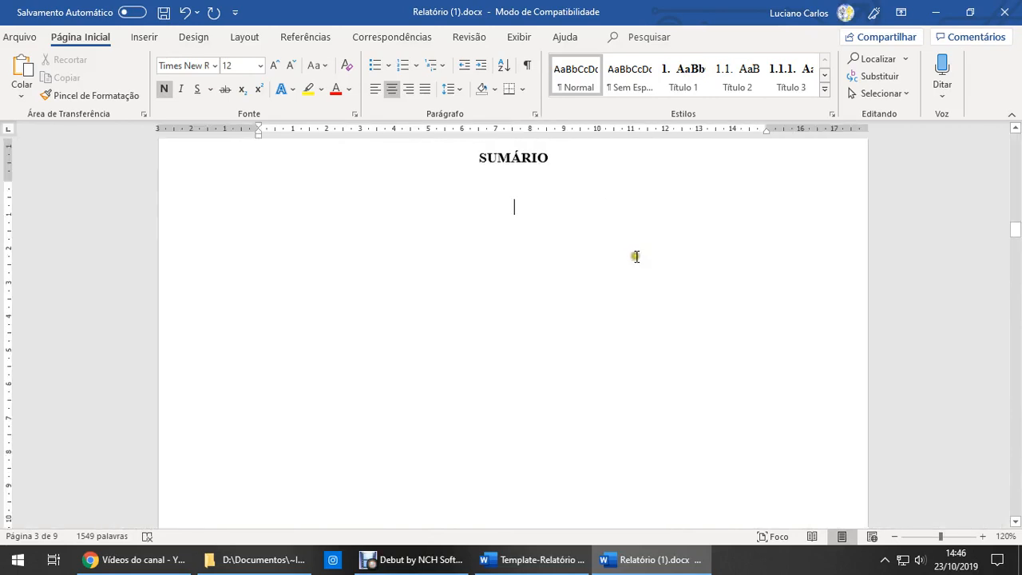
pyautogui.keyDown('ctrl'); pyautogui.scroll(1, 550, 263); pyautogui.keyUp('ctrl')
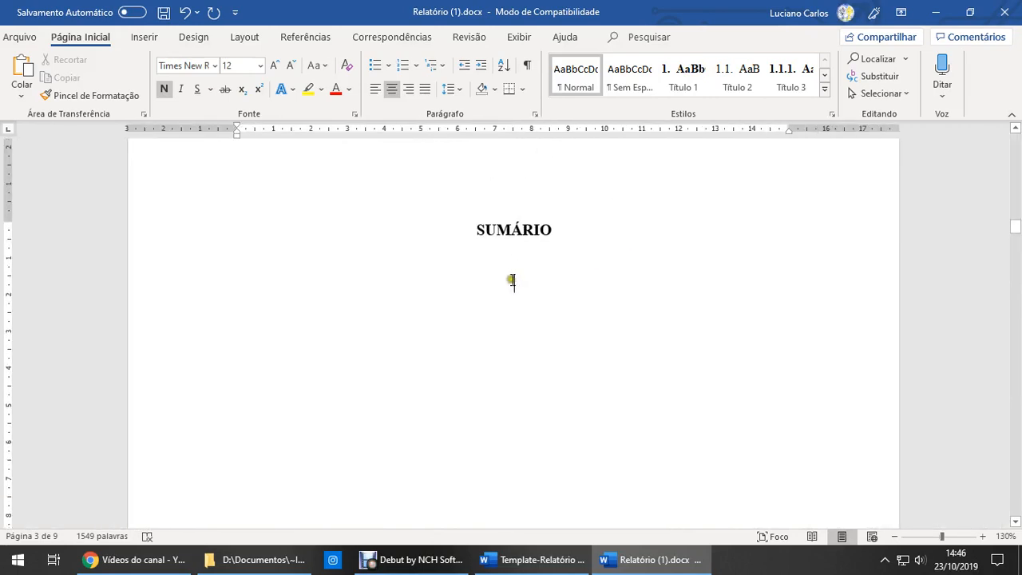
pyautogui.click(299, 38)
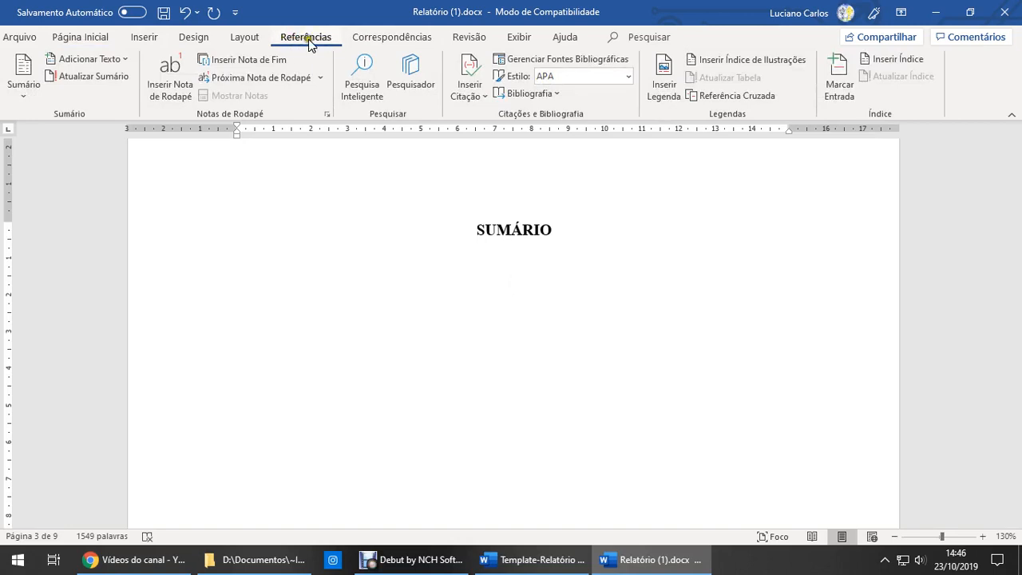
pyautogui.click(24, 97)
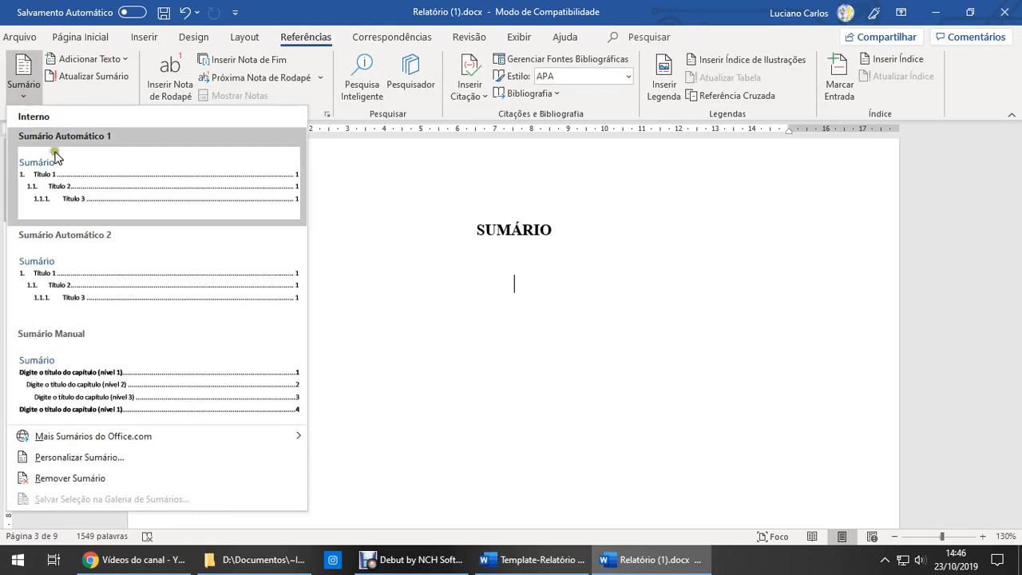
pyautogui.click(96, 177)
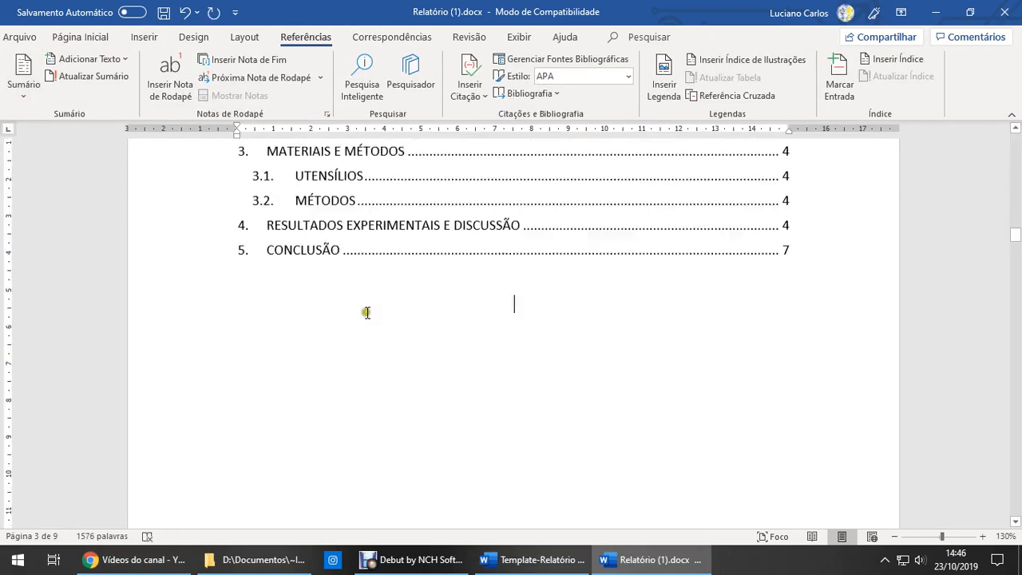
# Step: Delete the blue "Sumário" heading that comes inside the automatic table of contents, keeping the centred page title
pyautogui.scroll(1, 388, 336)
pyautogui.click(291, 324)
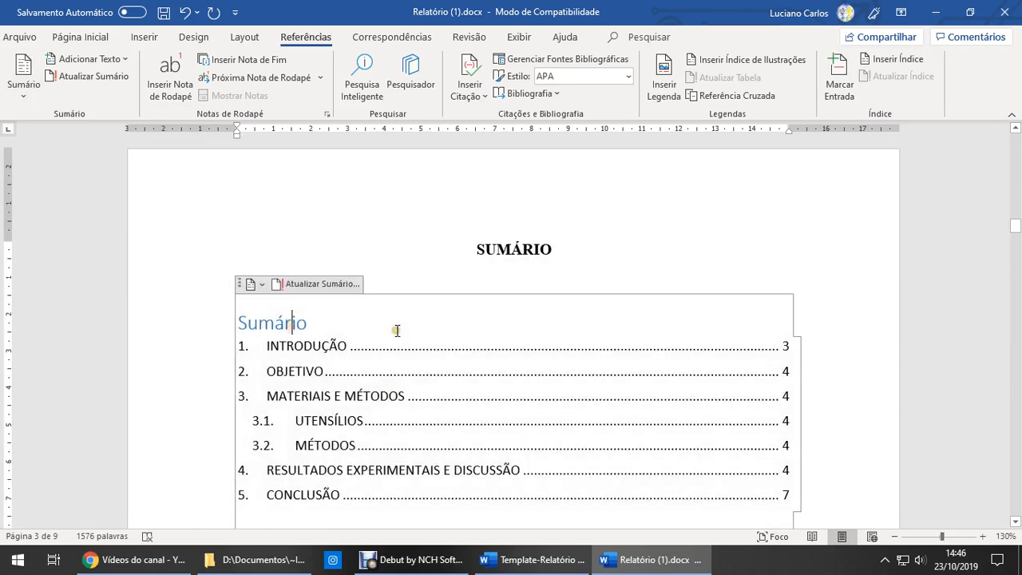
pyautogui.hotkey('shift', 'Home')
pyautogui.press('BackSpace')
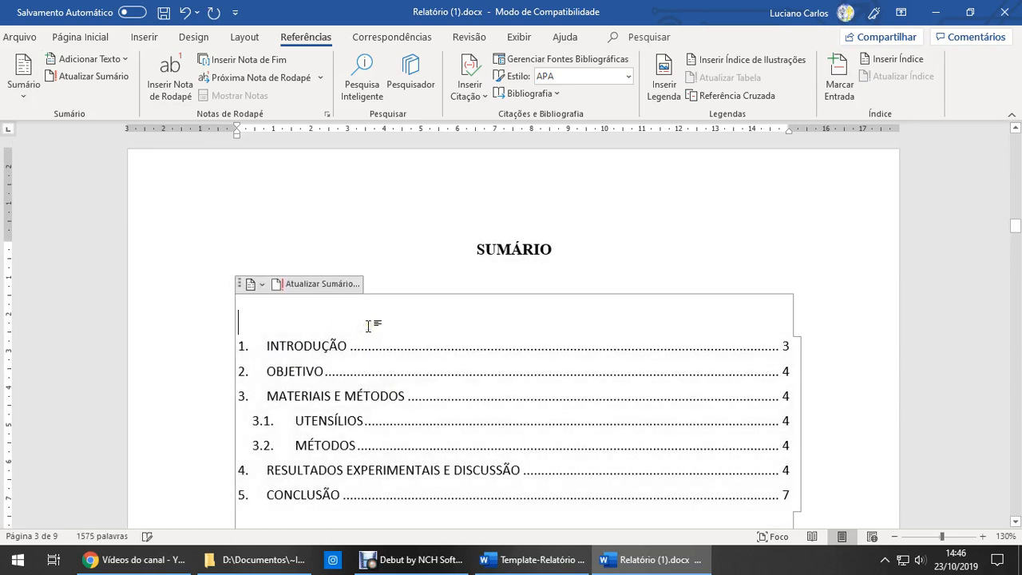
pyautogui.click(425, 262)
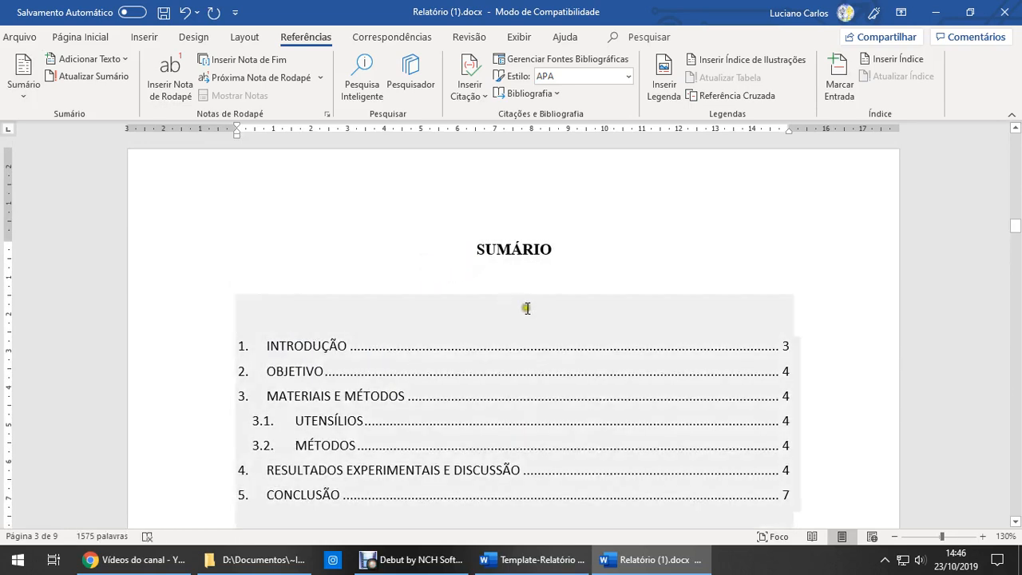
# Step: Add several blank lines between the SUMÁRIO title and the table of contents to push the table toward the middle of the page
pyautogui.scroll(-3, 559, 328)
pyautogui.click(485, 353)
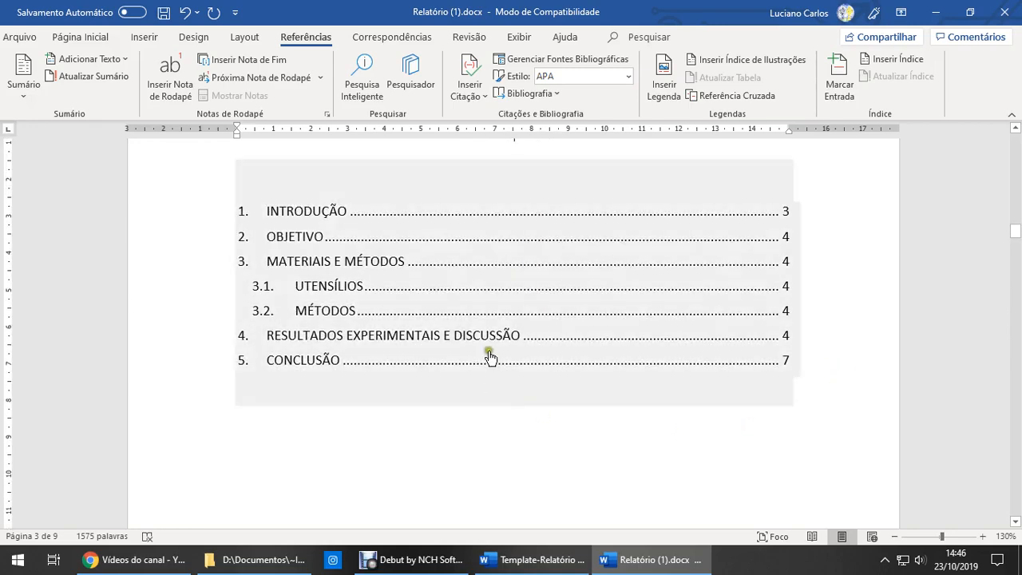
pyautogui.scroll(-2, 485, 354)
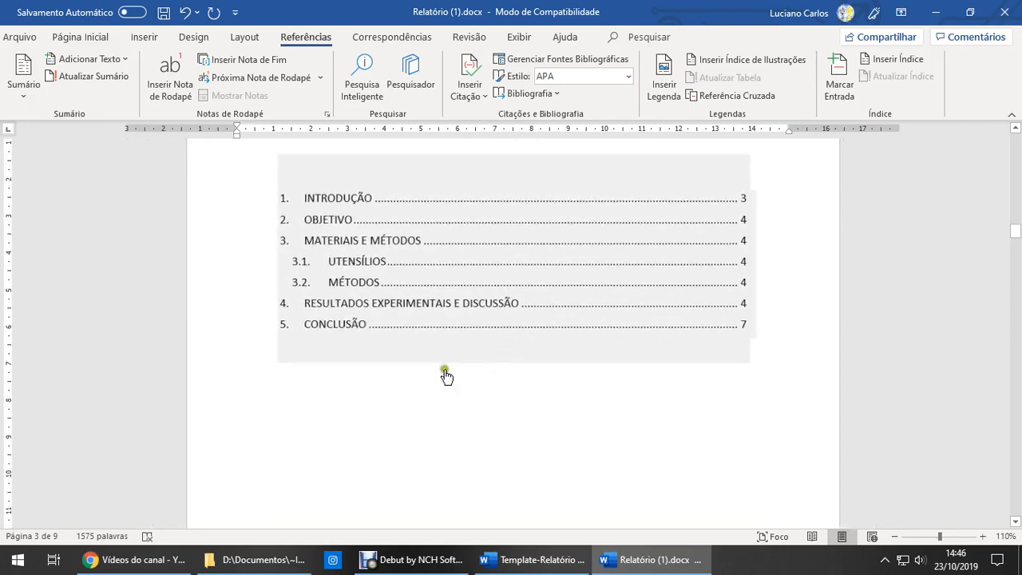
pyautogui.scroll(-3, 445, 375)
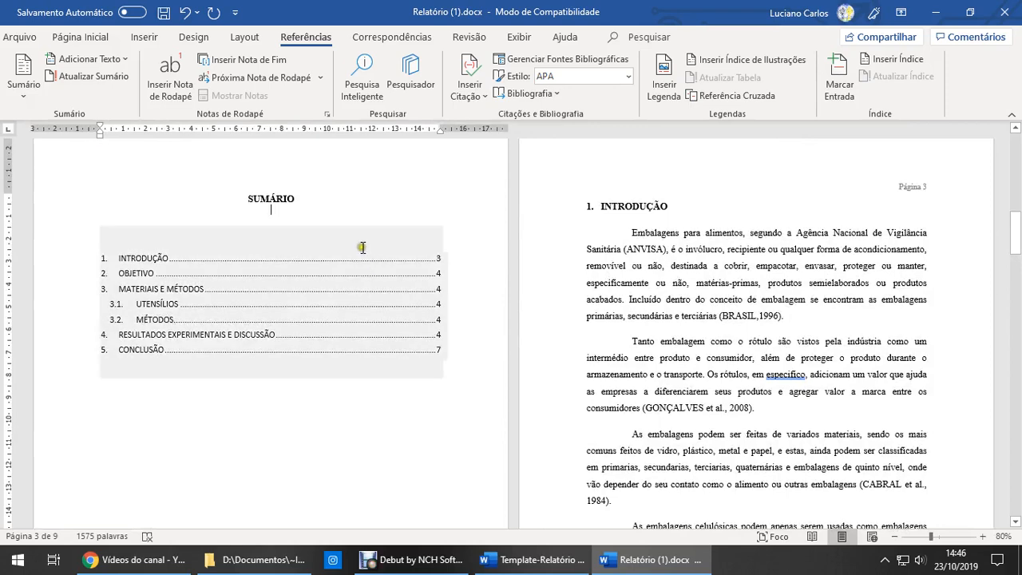
pyautogui.scroll(-3, 362, 248)
pyautogui.scroll(-2, 406, 317)
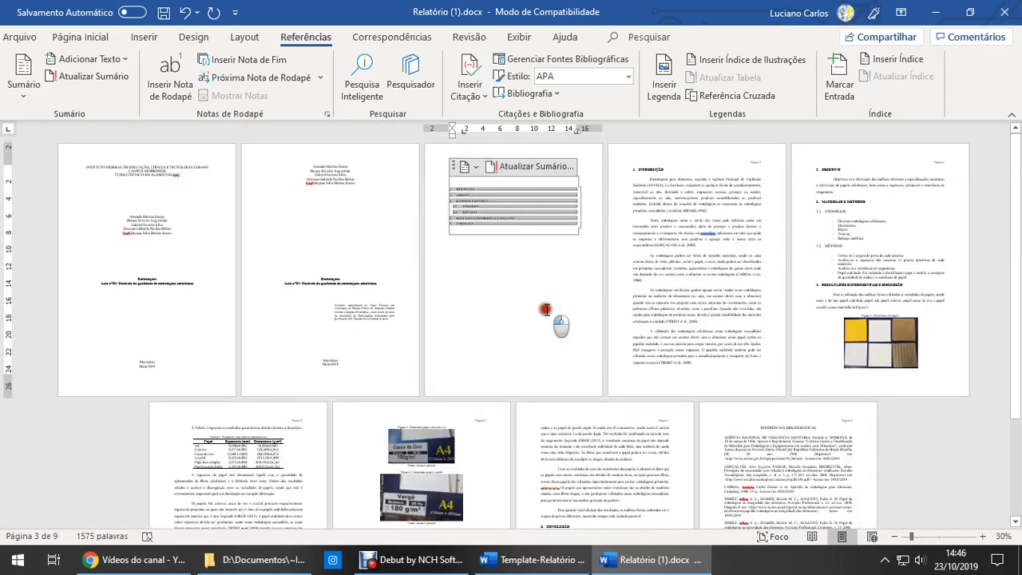
pyautogui.click(546, 310)
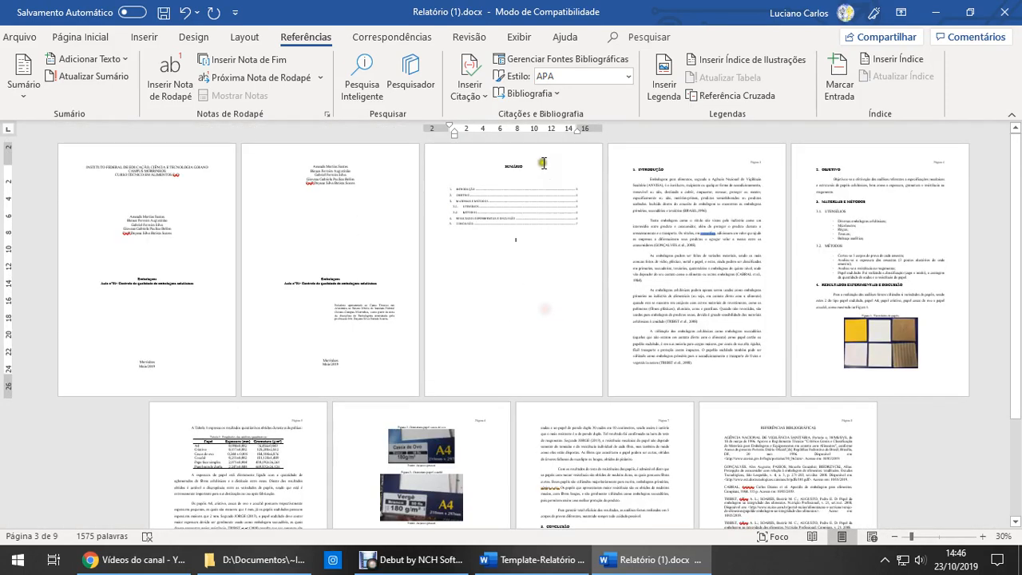
pyautogui.press('Return')
pyautogui.press('Return')
pyautogui.press('Return')
pyautogui.press('Return')
pyautogui.press('Return')
pyautogui.press('Return')
pyautogui.press('Return')
pyautogui.press('Return')
pyautogui.press('Return')
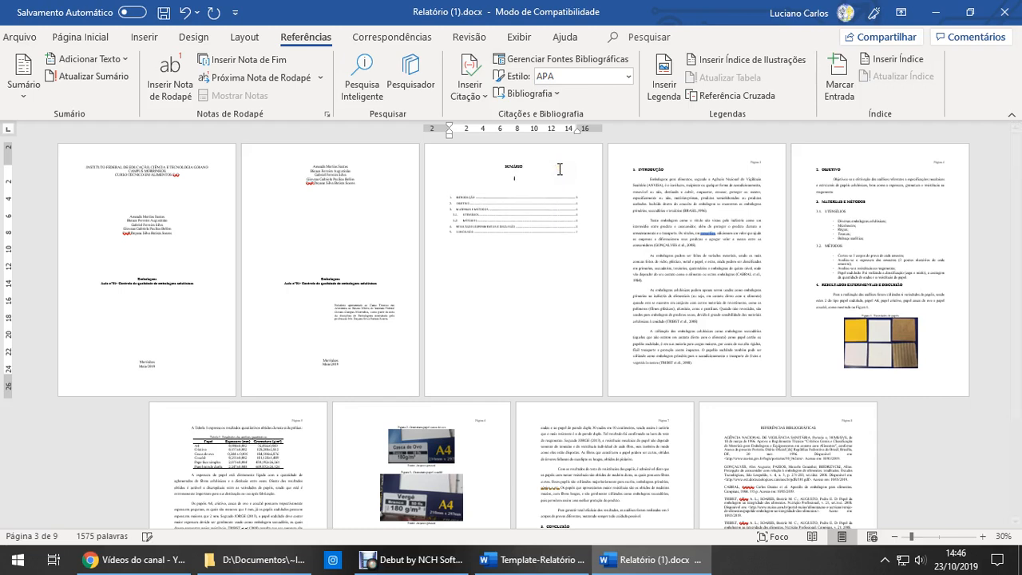
pyautogui.press('Return')
pyautogui.press('Return')
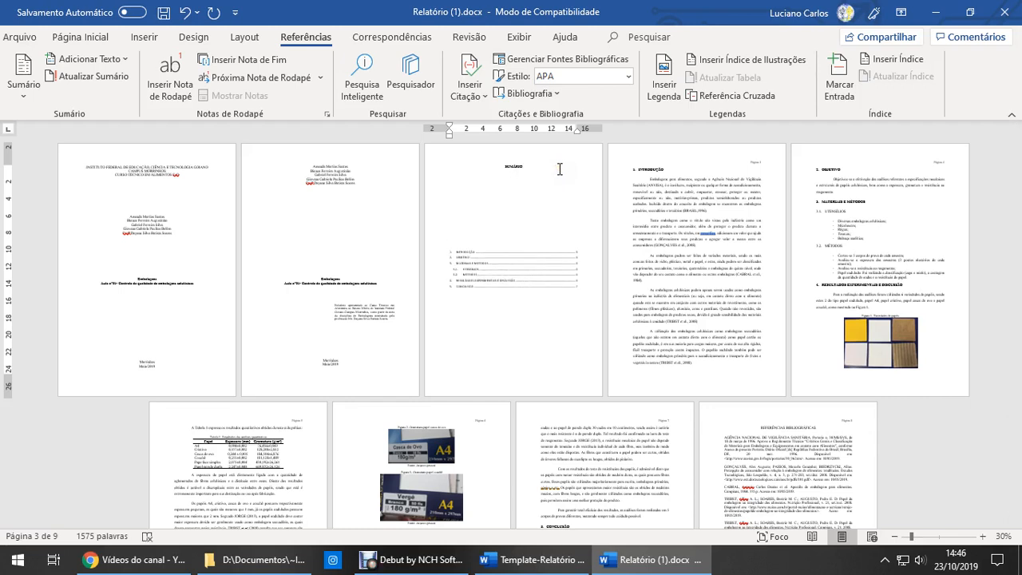
pyautogui.press('BackSpace')
pyautogui.press('Return')
# Step: Save the report Relatório (1).docx after checking the page overview
pyautogui.scroll(-3, 535, 317)
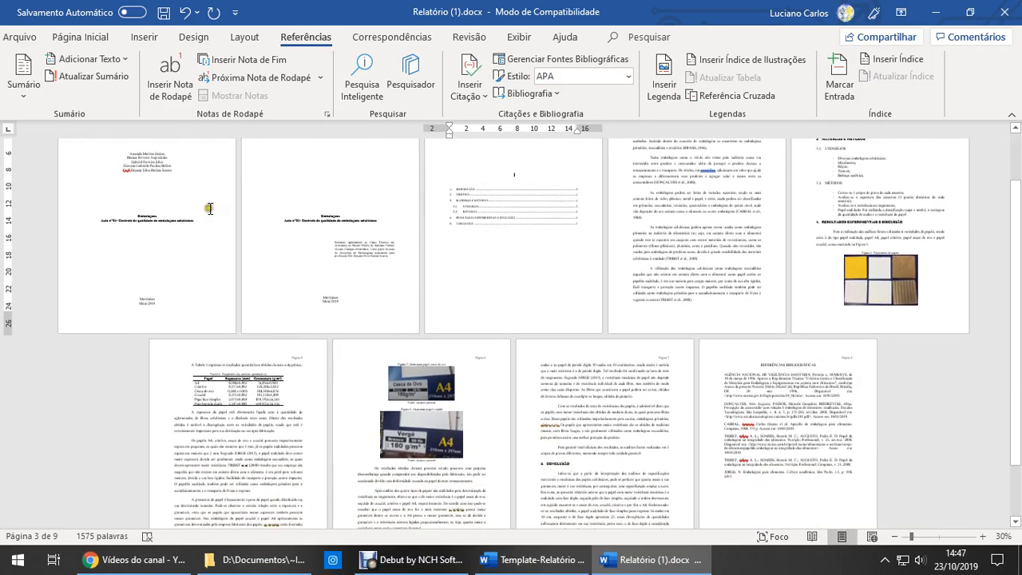
pyautogui.click(56, 37)
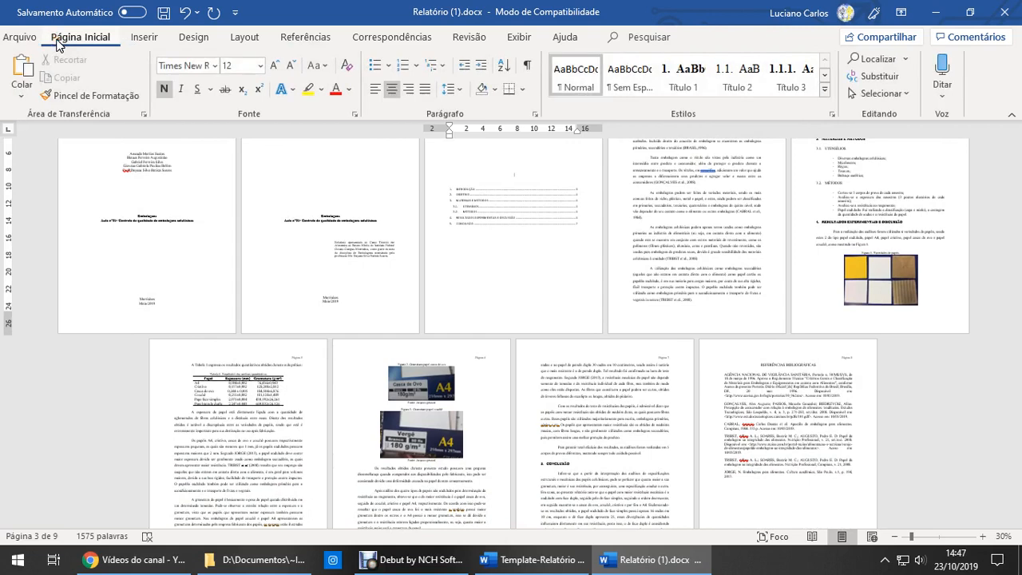
pyautogui.click(203, 200)
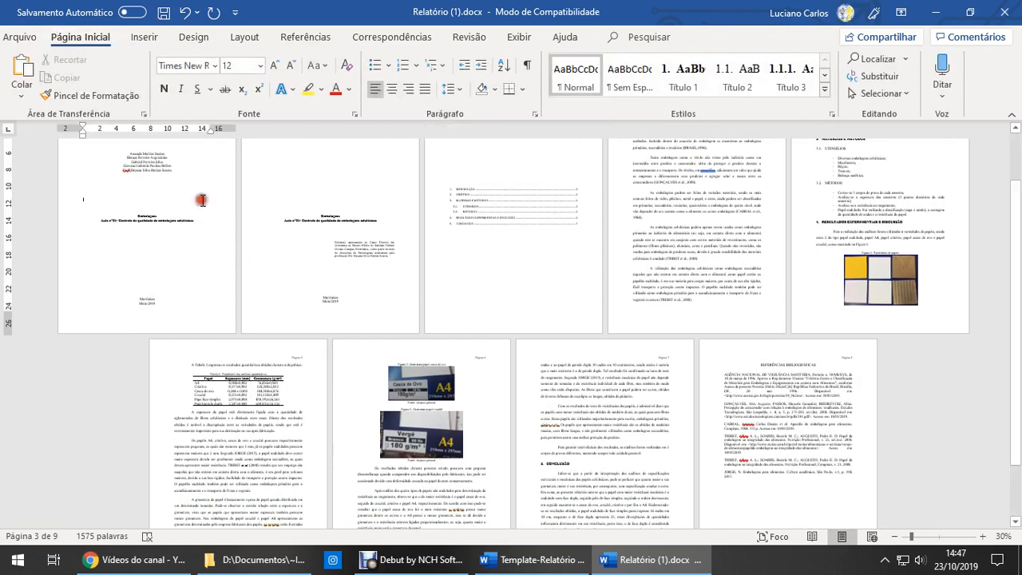
pyautogui.click(164, 12)
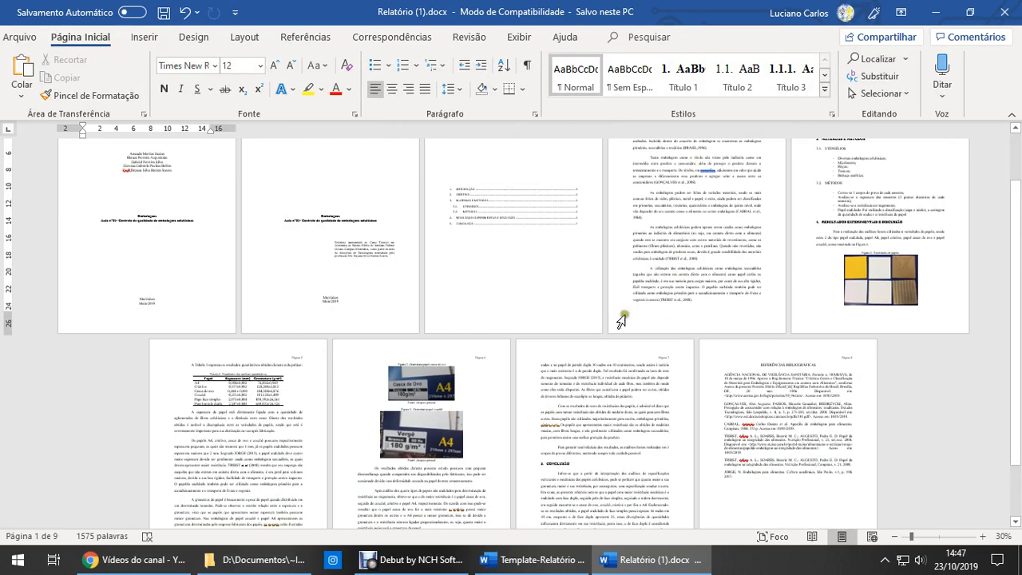
# Step: Export the report as a PDF named Relatório (1).pdf to Área de Trabalho, with the file opening after publishing
pyautogui.scroll(7, 621, 319)
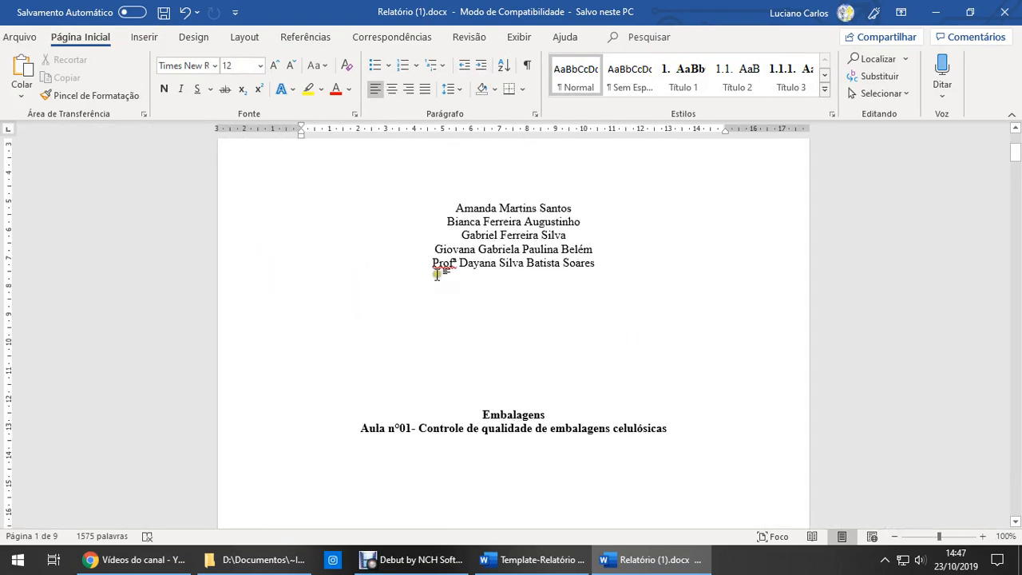
pyautogui.scroll(3, 438, 274)
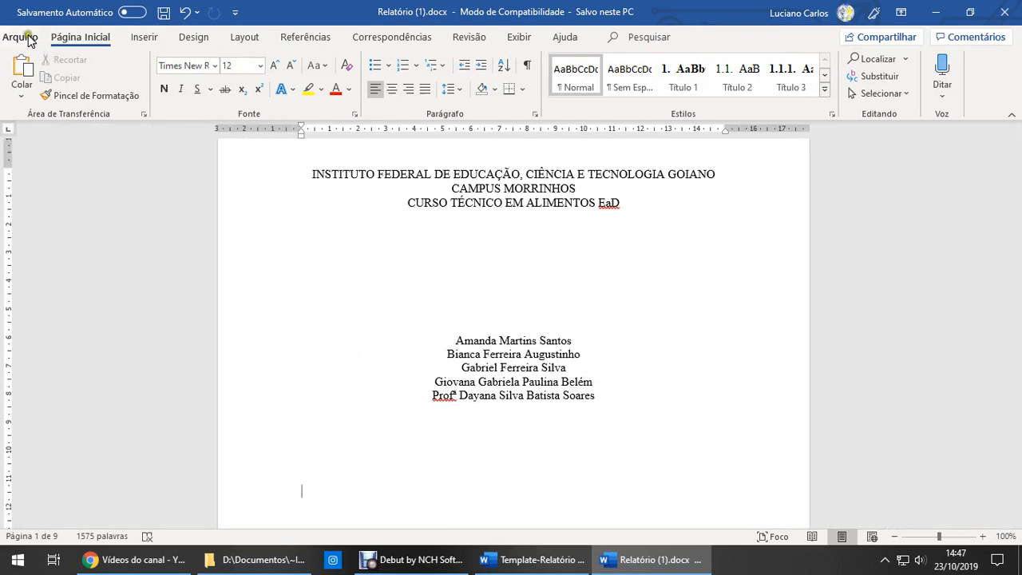
pyautogui.click(23, 38)
pyautogui.click(69, 327)
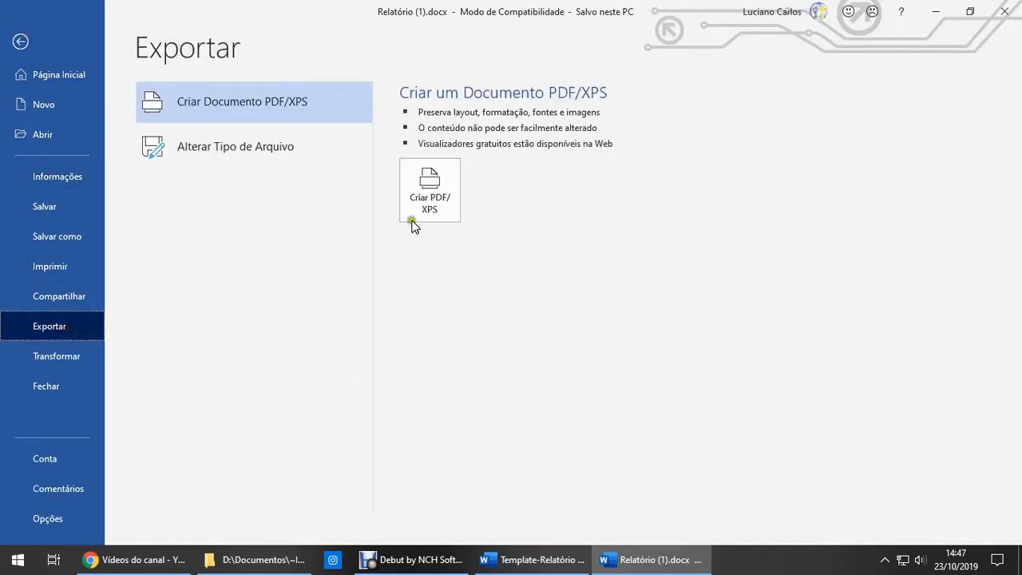
pyautogui.click(412, 221)
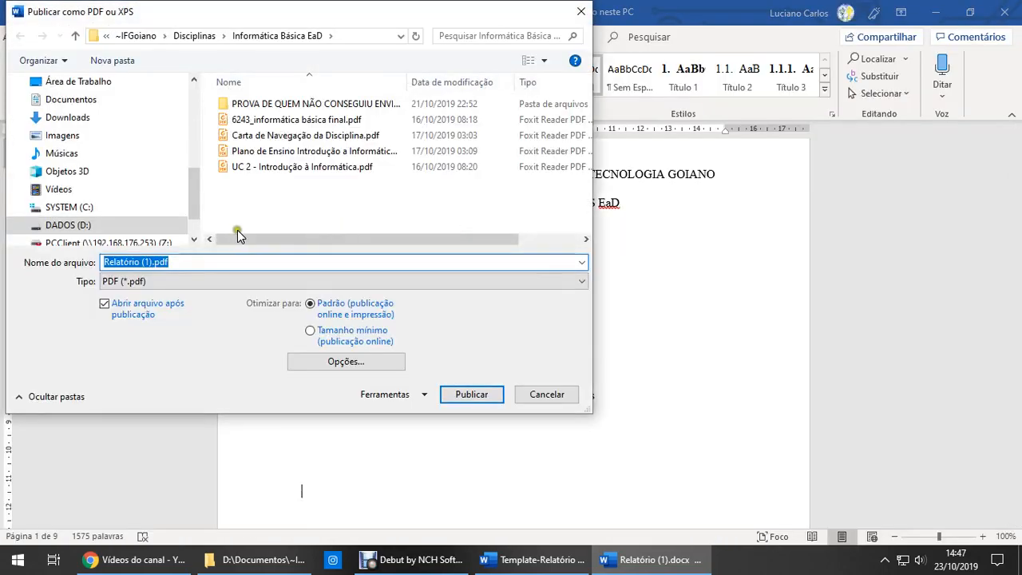
pyautogui.moveTo(196, 205); pyautogui.dragTo(171, 168)
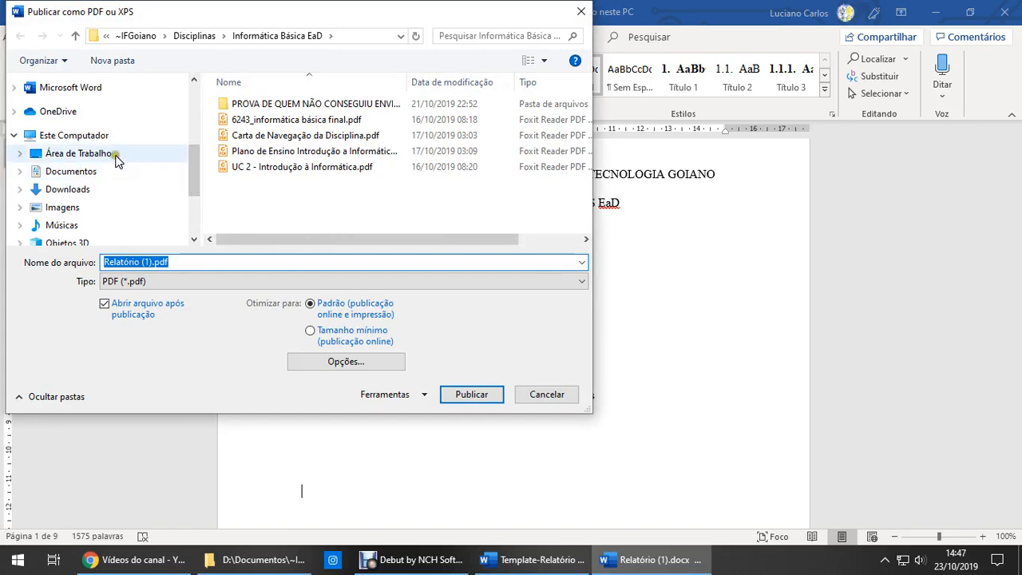
pyautogui.click(180, 153)
pyautogui.click(470, 397)
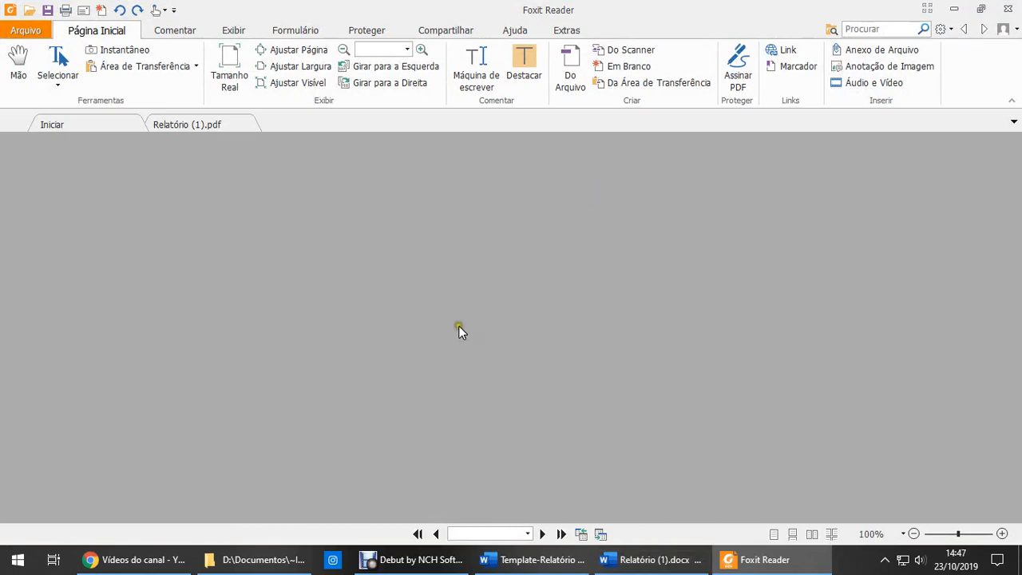
# Step: Check the cover and Sumário pages of the exported PDF at 100% zoom and test the INTRODUÇÃO entry's link
pyautogui.scroll(-5, 649, 372)
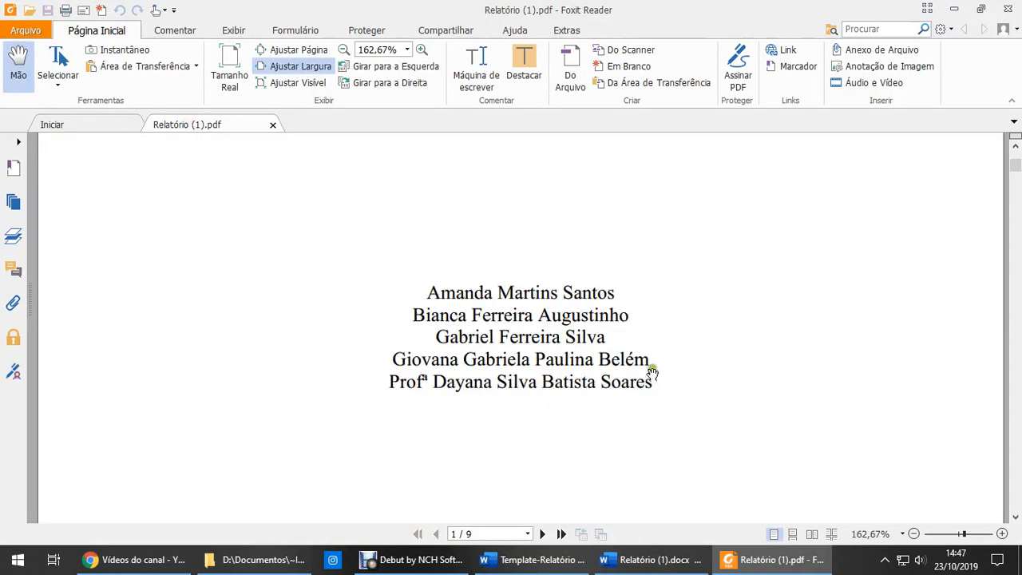
pyautogui.scroll(3, 529, 347)
pyautogui.keyDown('ctrl'); pyautogui.scroll(-3, 563, 344); pyautogui.keyUp('ctrl')
pyautogui.scroll(-15, 563, 346)
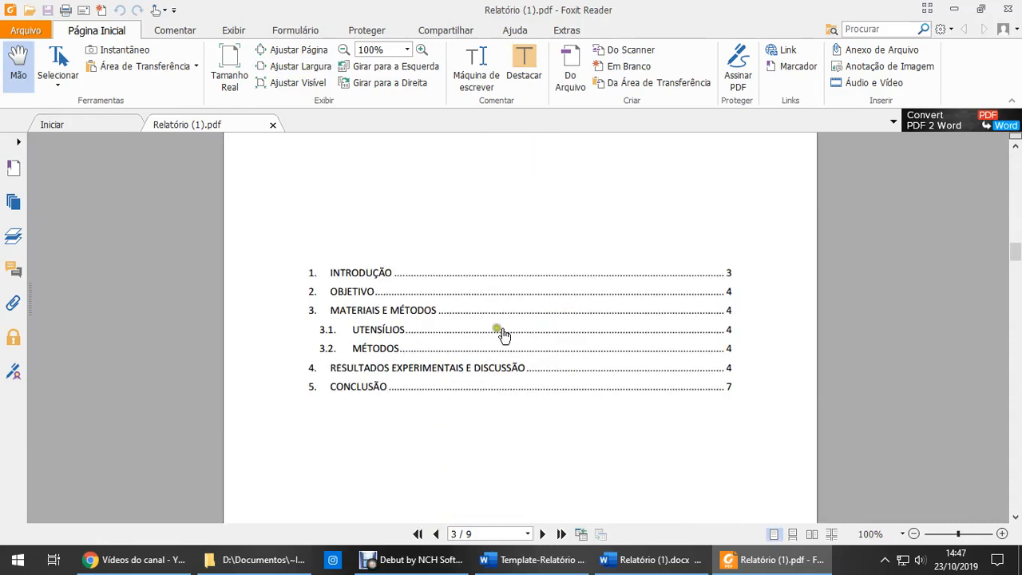
pyautogui.click(402, 272)
pyautogui.scroll(6, 465, 322)
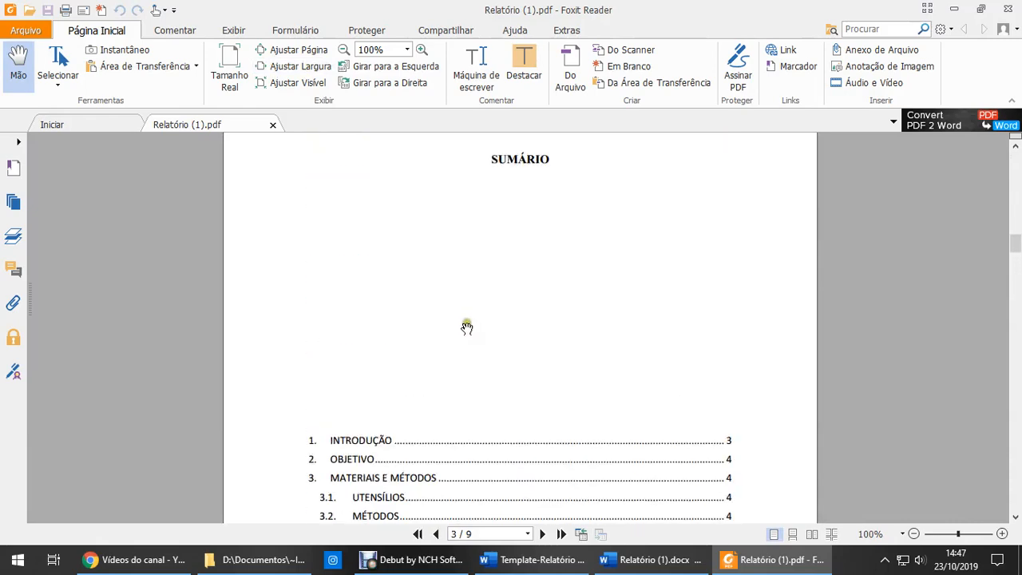
pyautogui.scroll(-2, 447, 339)
pyautogui.scroll(4, 451, 357)
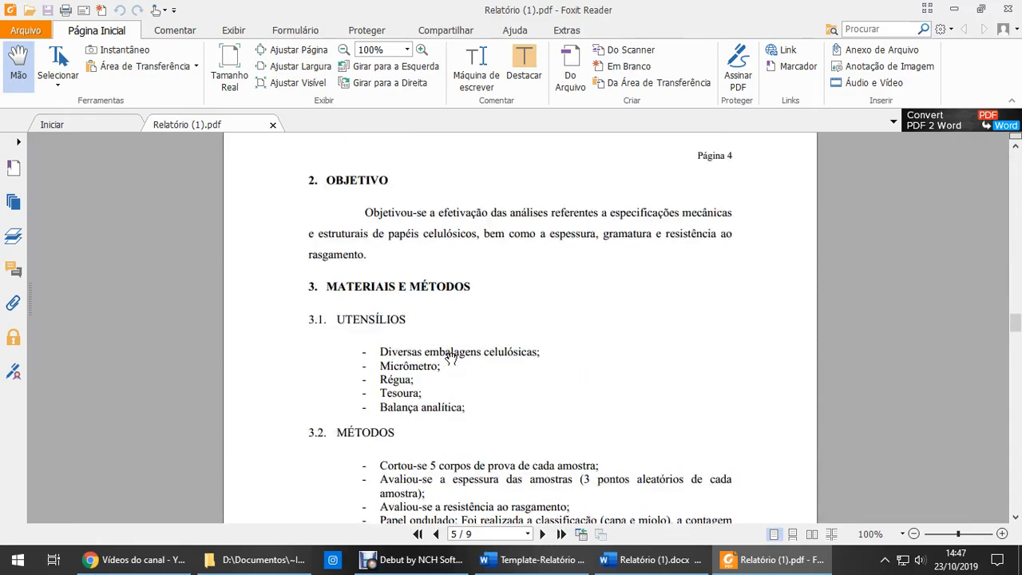
# Step: Examine the PDF's body pages from the OBJETIVO section through the figures and conclusion to the bibliographic references
pyautogui.scroll(-4, 451, 357)
pyautogui.scroll(3, 451, 357)
pyautogui.scroll(-15, 346, 303)
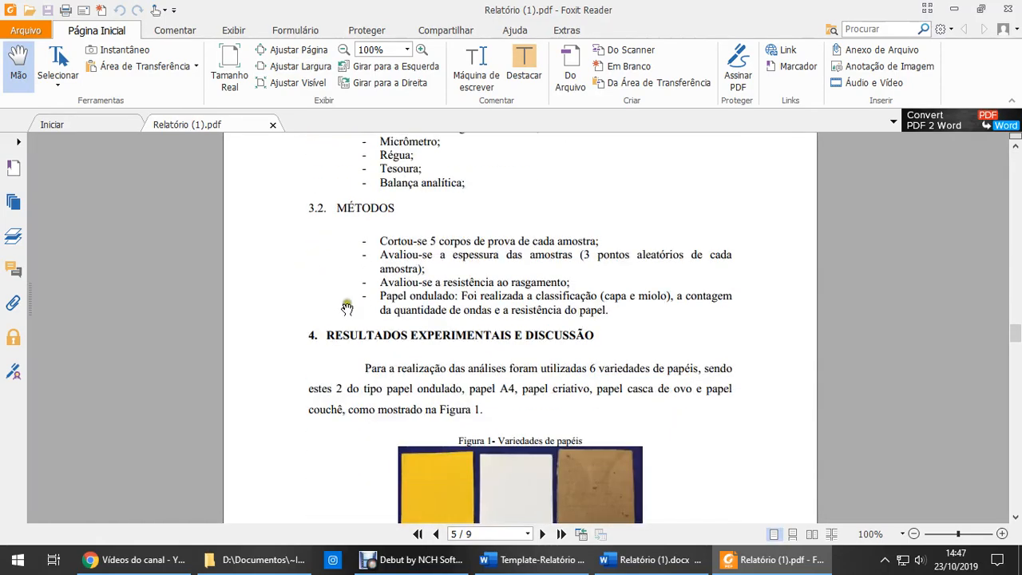
pyautogui.scroll(-10, 369, 331)
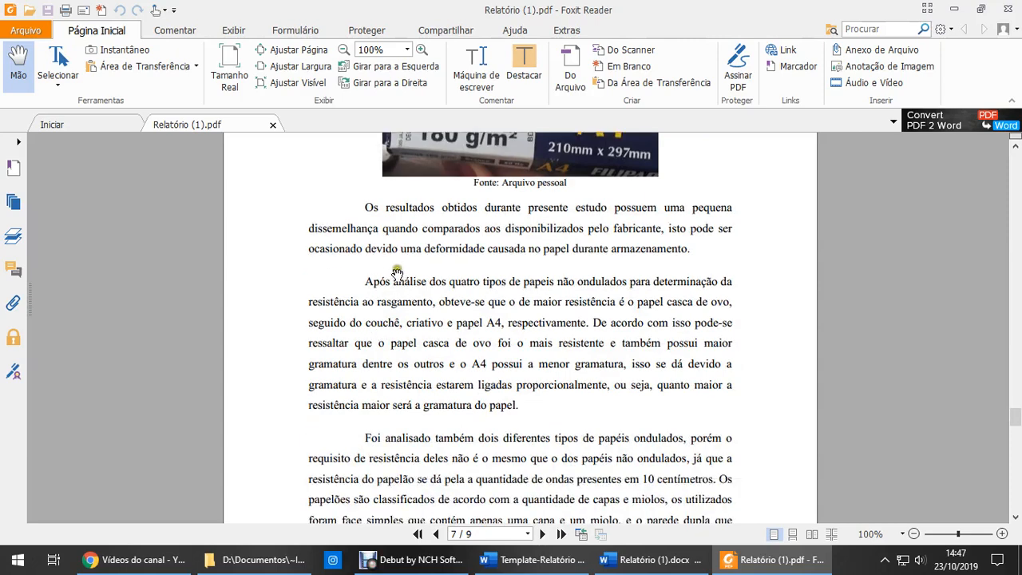
pyautogui.scroll(-3, 409, 391)
pyautogui.scroll(-20, 391, 333)
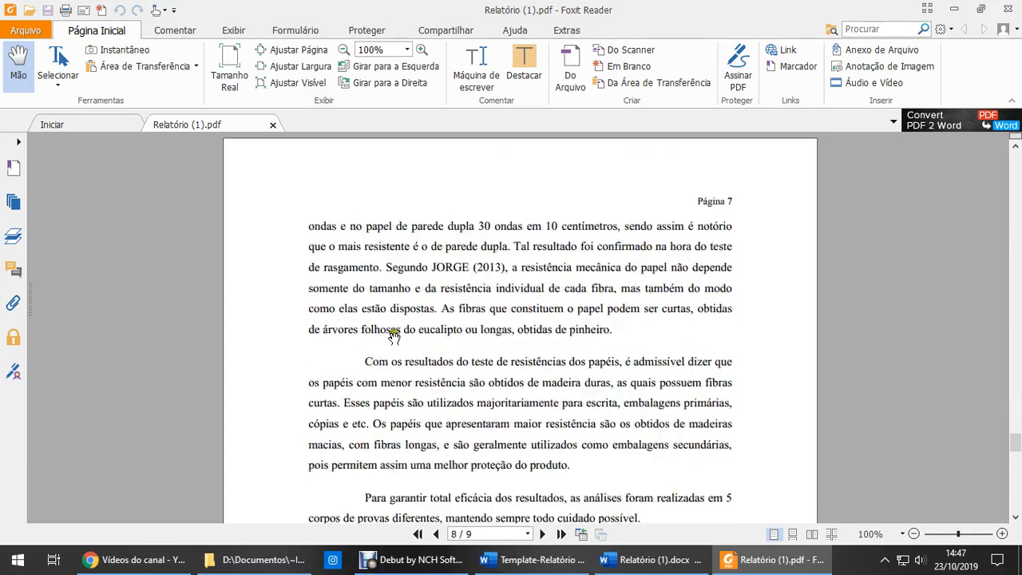
pyautogui.scroll(-15, 383, 354)
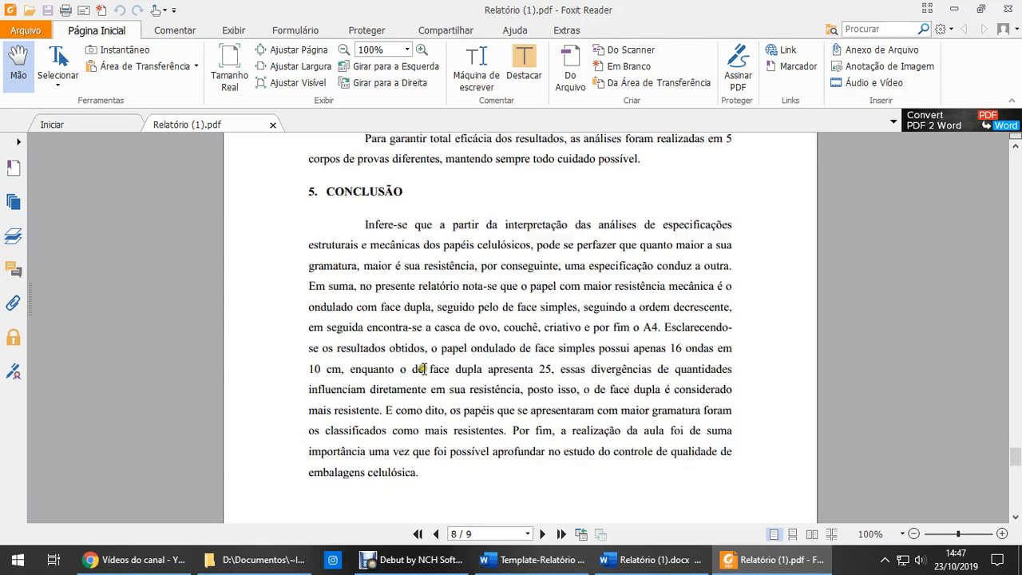
pyautogui.scroll(-5, 424, 368)
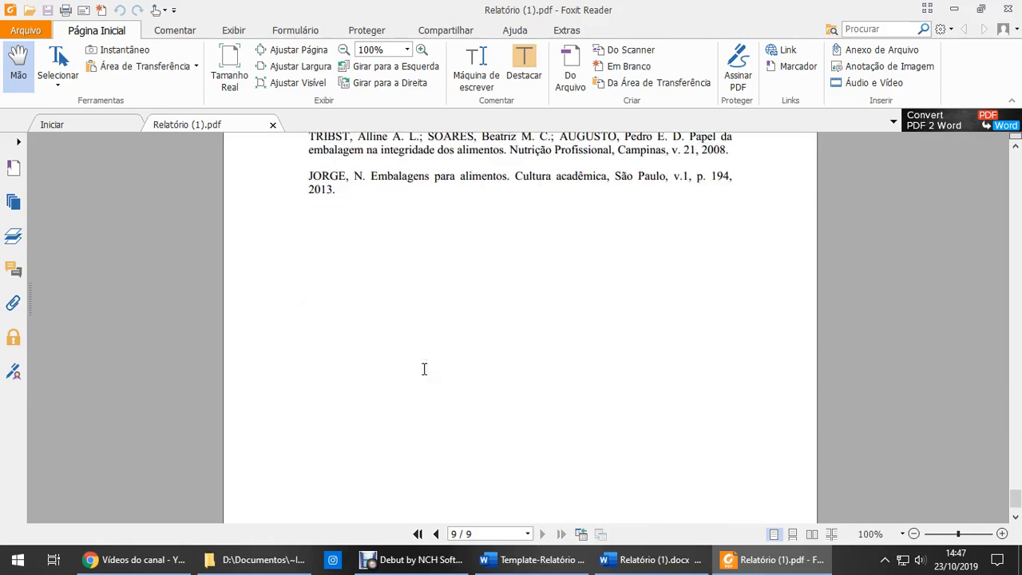
# Step: Check the page numbers in the PDF headers from the references back to the title page, comparing them with the Sumário
pyautogui.scroll(15, 423, 368)
pyautogui.scroll(8, 424, 368)
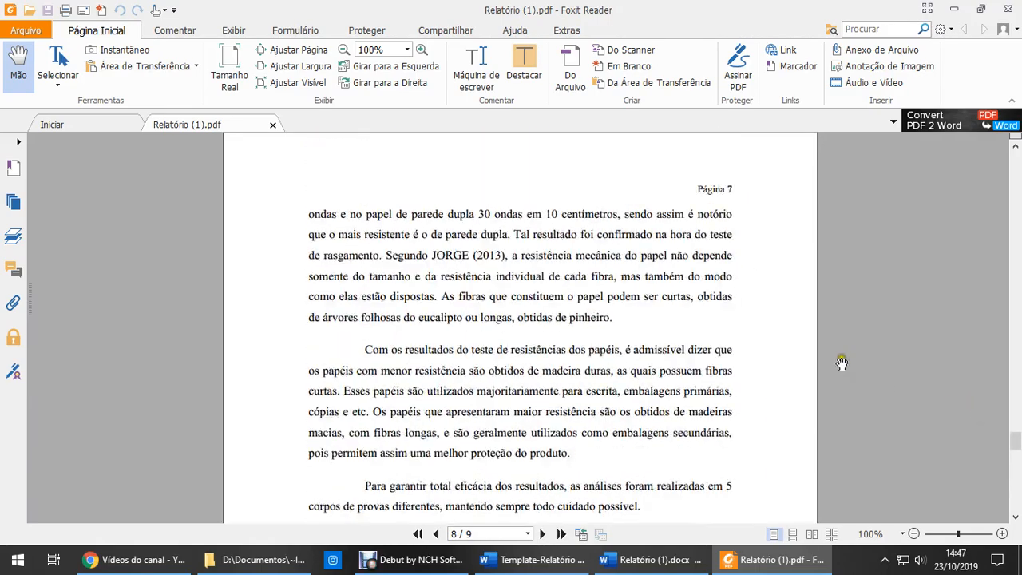
pyautogui.scroll(10, 722, 316)
pyautogui.scroll(5, 722, 316)
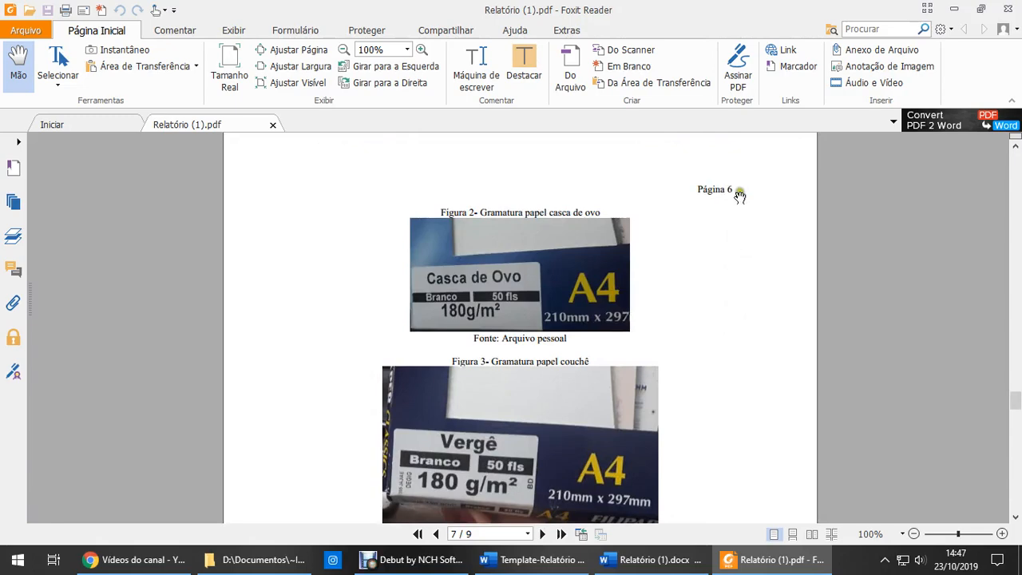
pyautogui.moveTo(1015, 406); pyautogui.dragTo(1010, 319)
pyautogui.scroll(10, 677, 322)
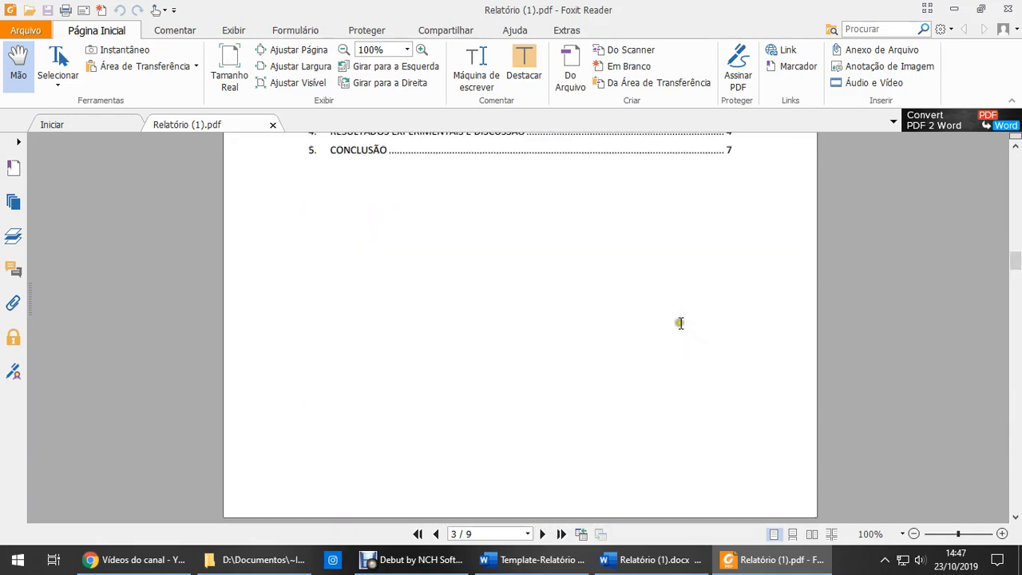
pyautogui.scroll(-4, 686, 335)
pyautogui.scroll(-8, 701, 281)
pyautogui.scroll(10, 737, 218)
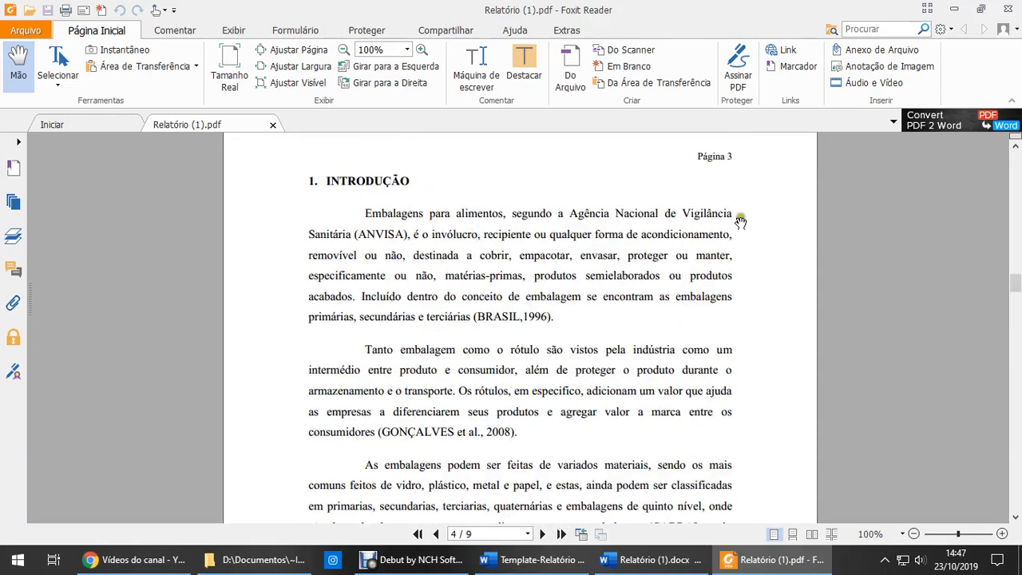
pyautogui.scroll(15, 726, 289)
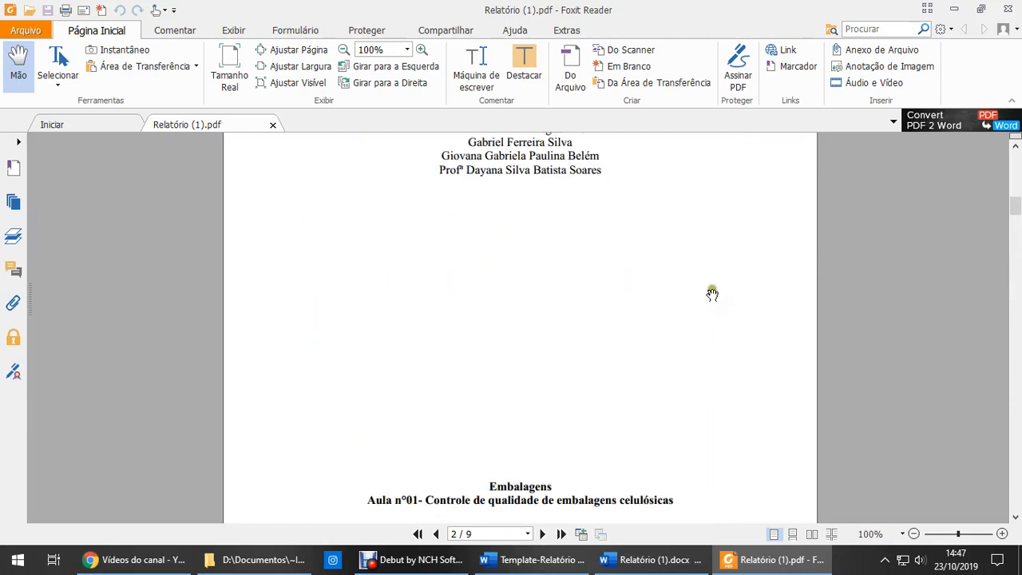
# Step: Zoom the PDF out to 72.40% and review the whole report from the cover to the references and back
pyautogui.click(913, 533)
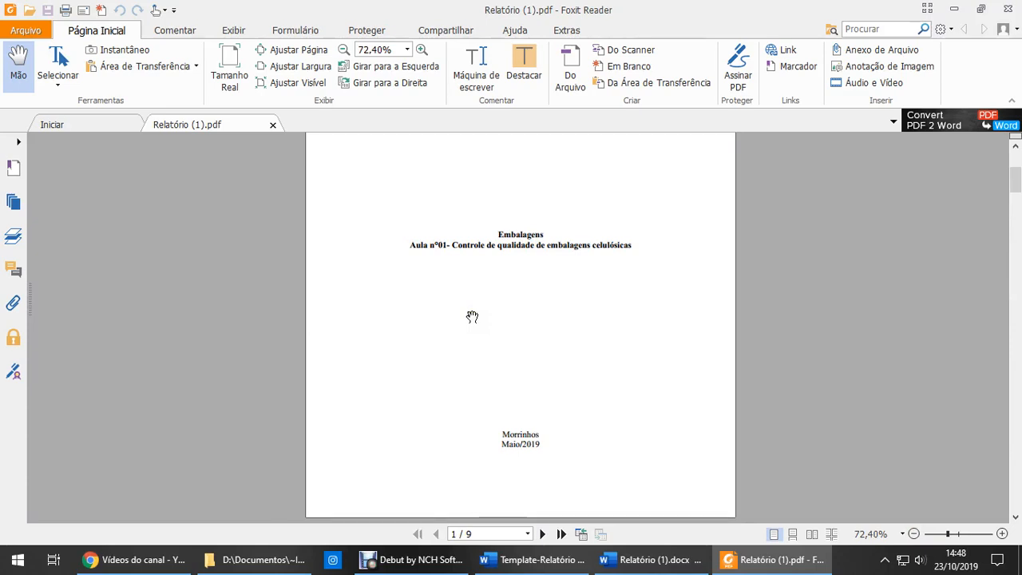
pyautogui.scroll(3, 472, 317)
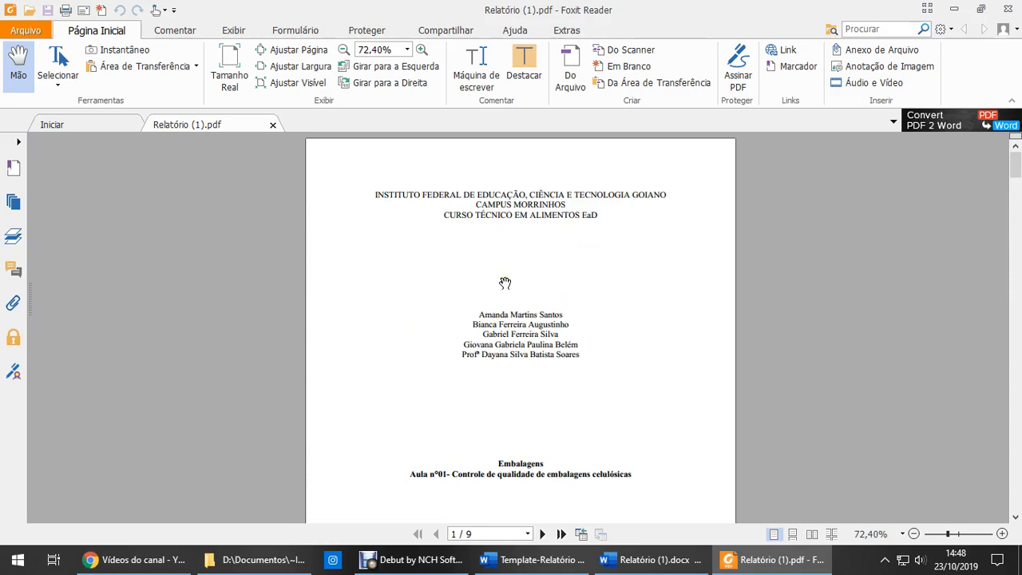
pyautogui.scroll(-15, 496, 288)
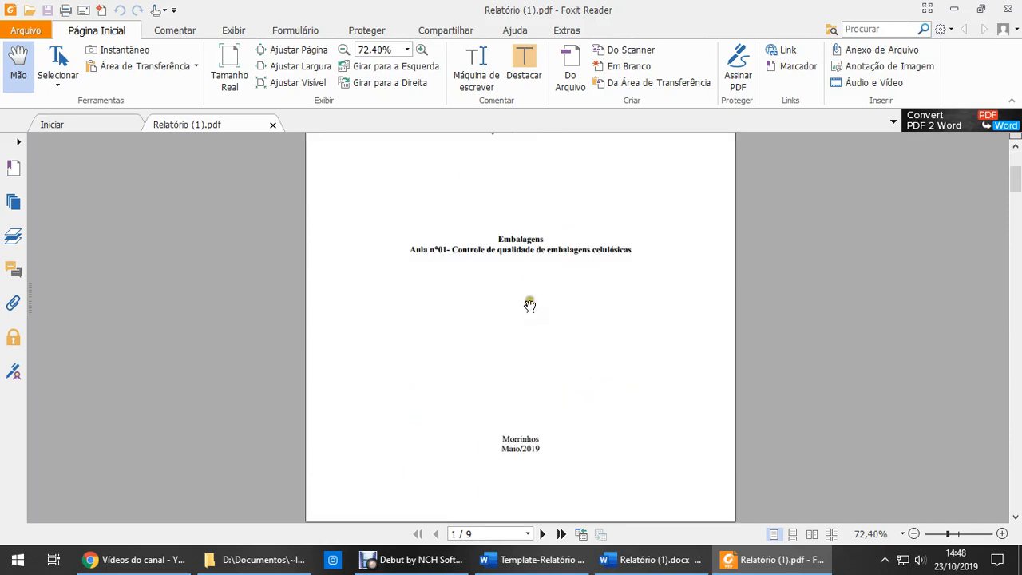
pyautogui.scroll(-2, 519, 301)
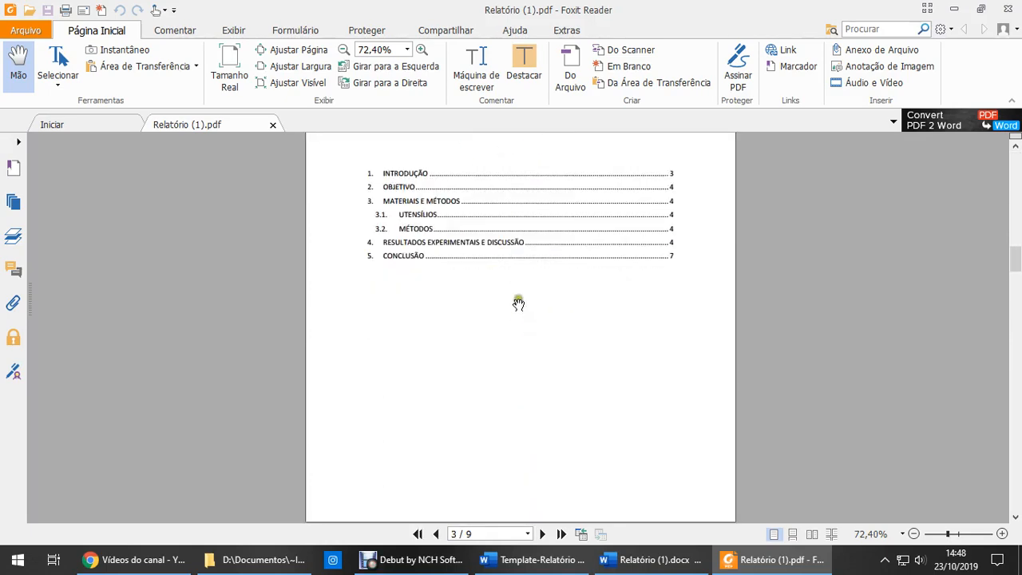
pyautogui.scroll(7, 532, 319)
pyautogui.scroll(-13, 530, 306)
pyautogui.scroll(-20, 529, 307)
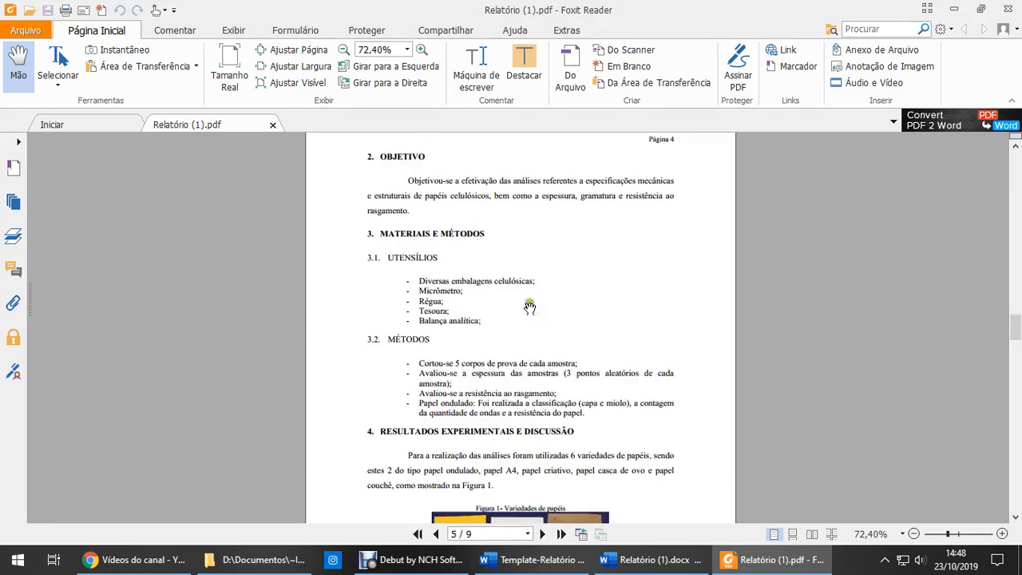
pyautogui.scroll(-8, 529, 314)
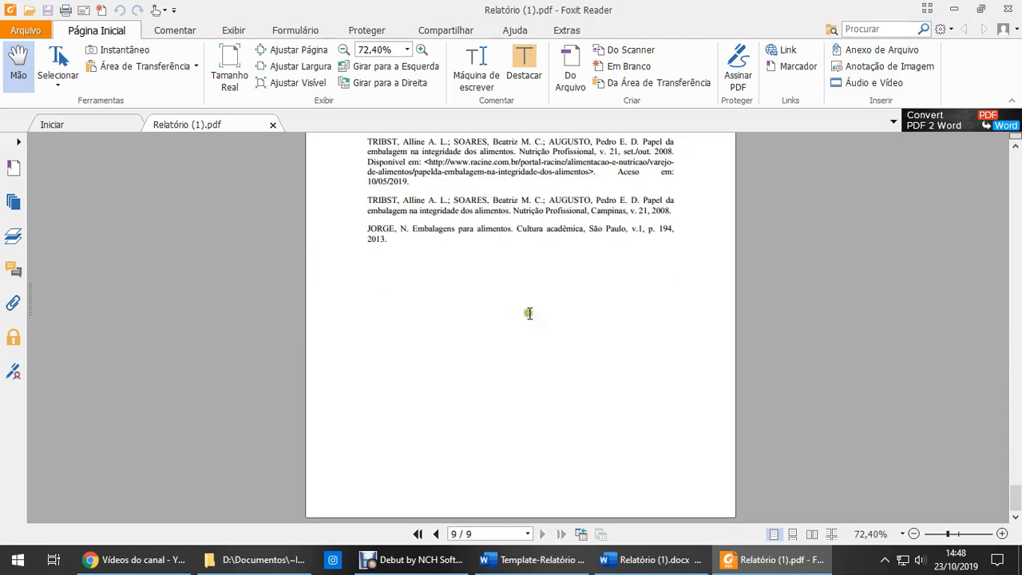
pyautogui.scroll(20, 645, 355)
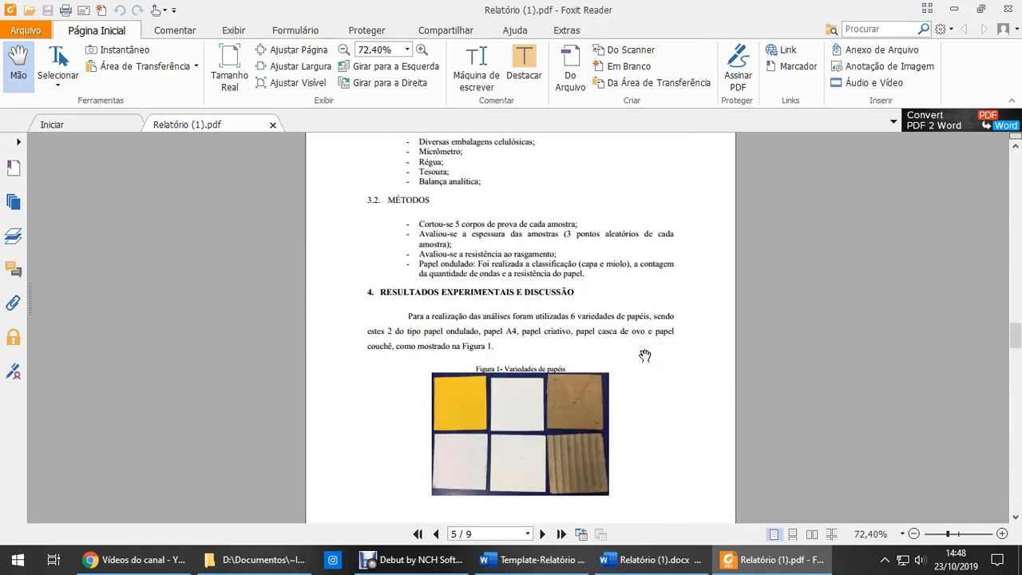
pyautogui.scroll(15, 645, 355)
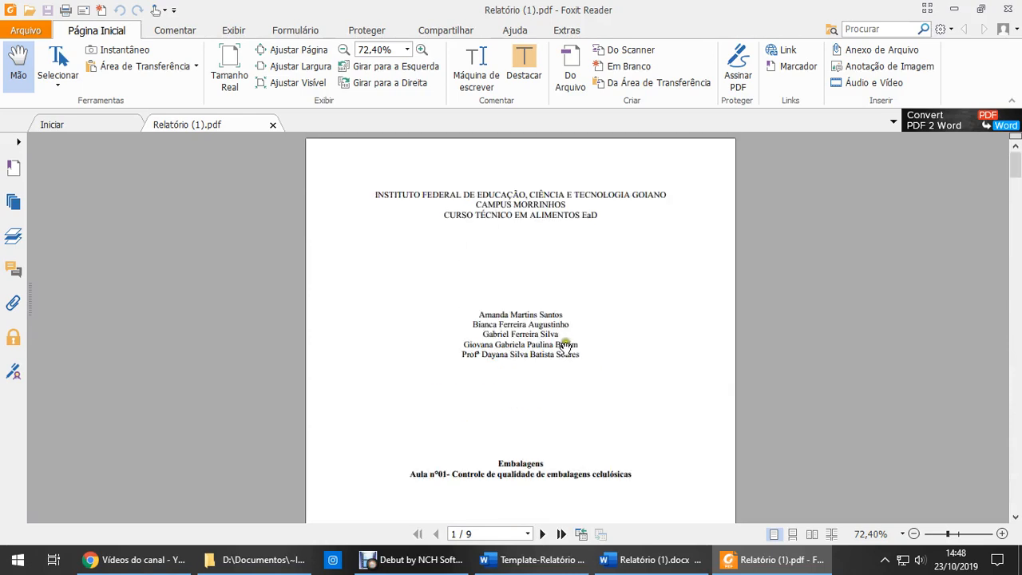